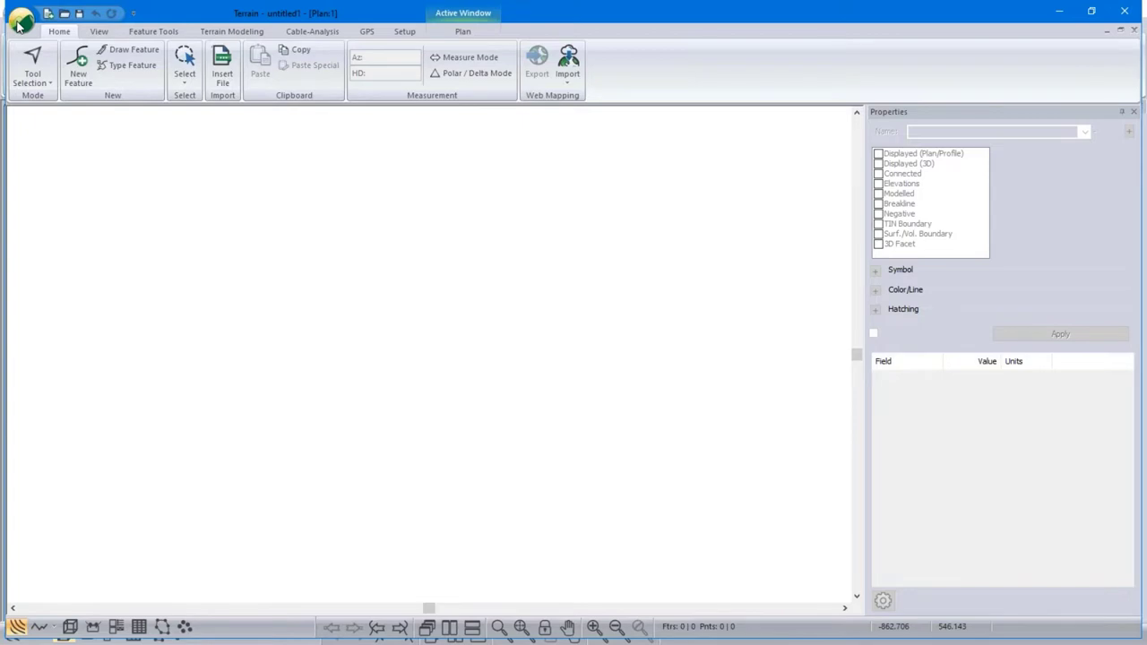
# Open turbines.csv from the WindFarm folder using the ASCII Turbines (x,y,z) file format
pyautogui.click(19, 21)
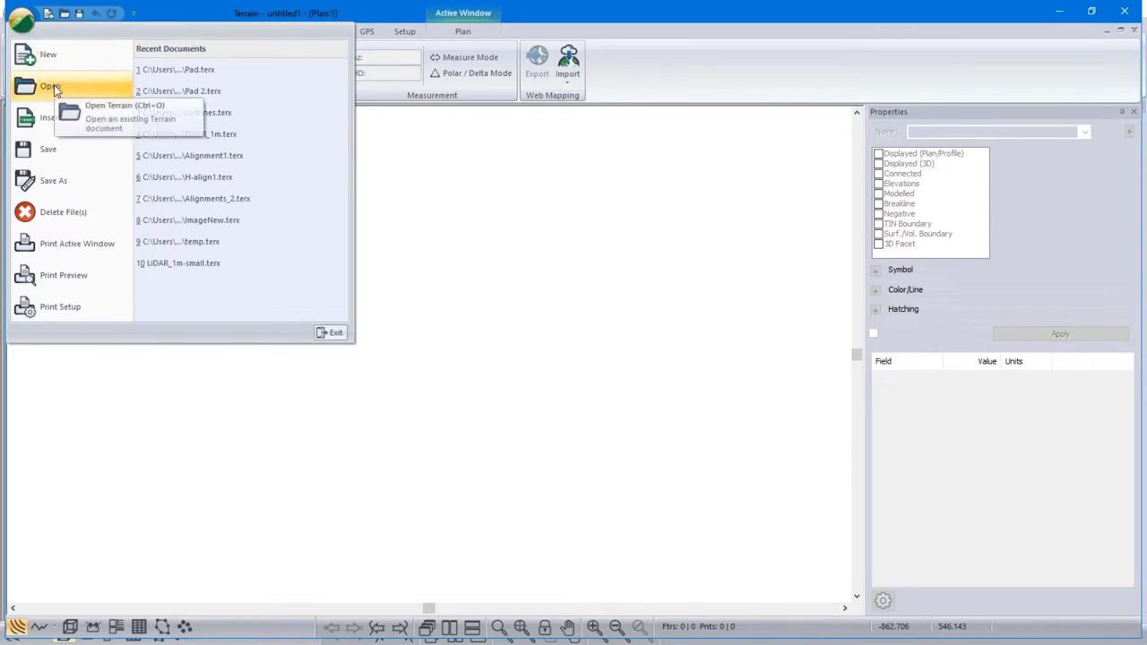
pyautogui.click(556, 291)
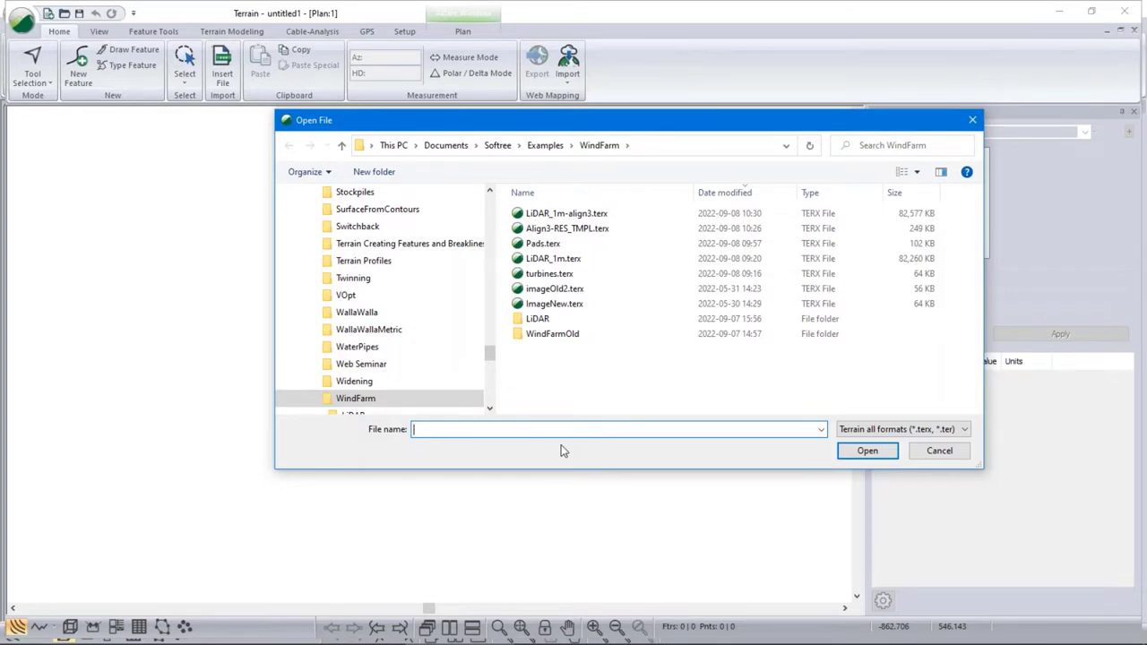
pyautogui.click(965, 430)
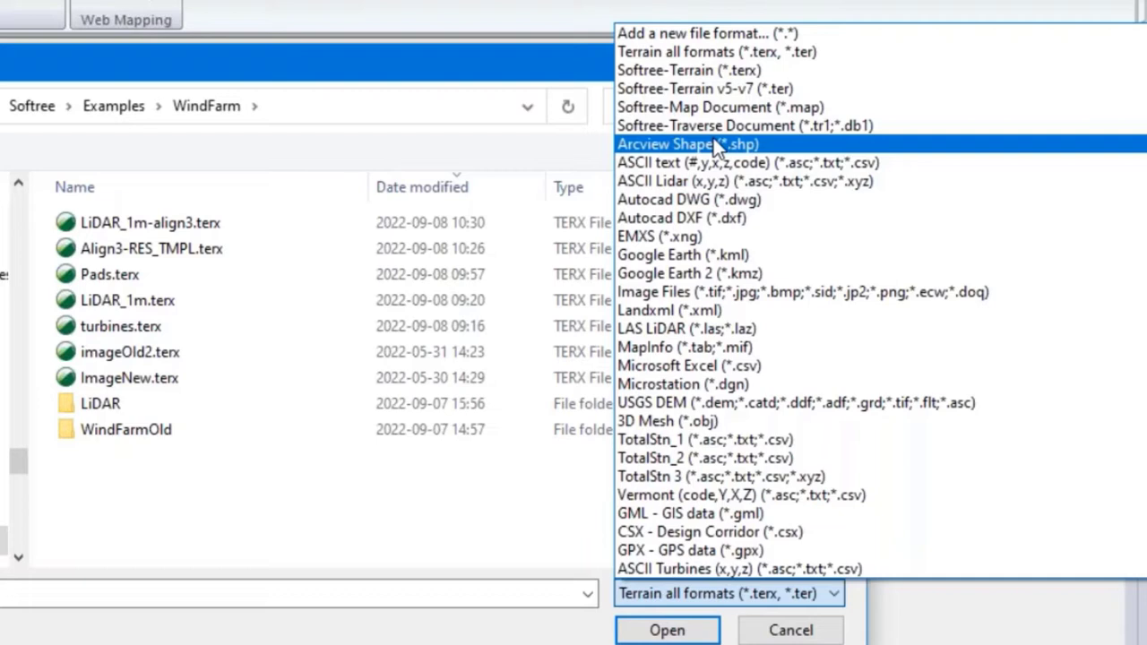
pyautogui.click(712, 566)
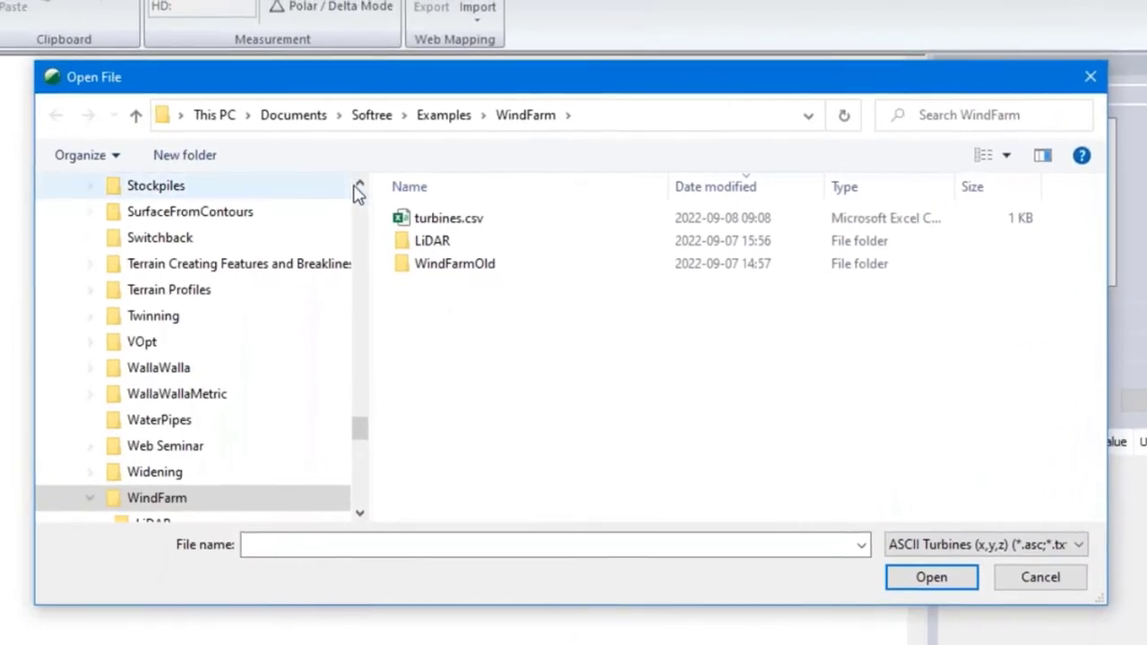
pyautogui.click(434, 219)
pyautogui.click(935, 582)
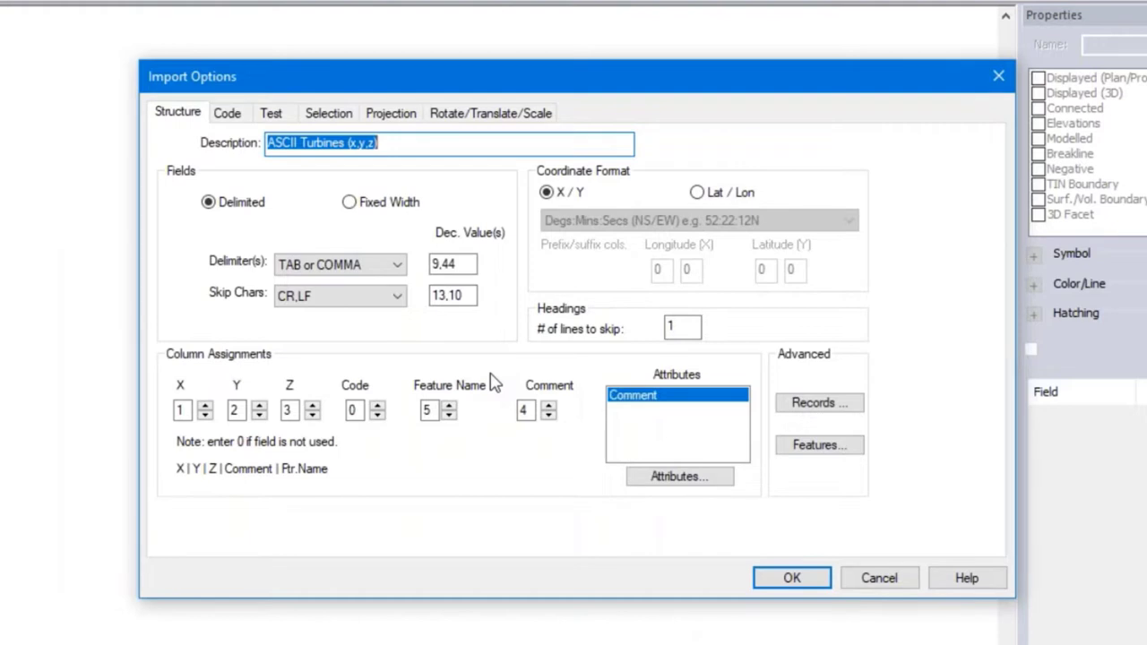
# Test the import structure on the first three turbine records, then import the points without coordinate conversion
pyautogui.click(273, 114)
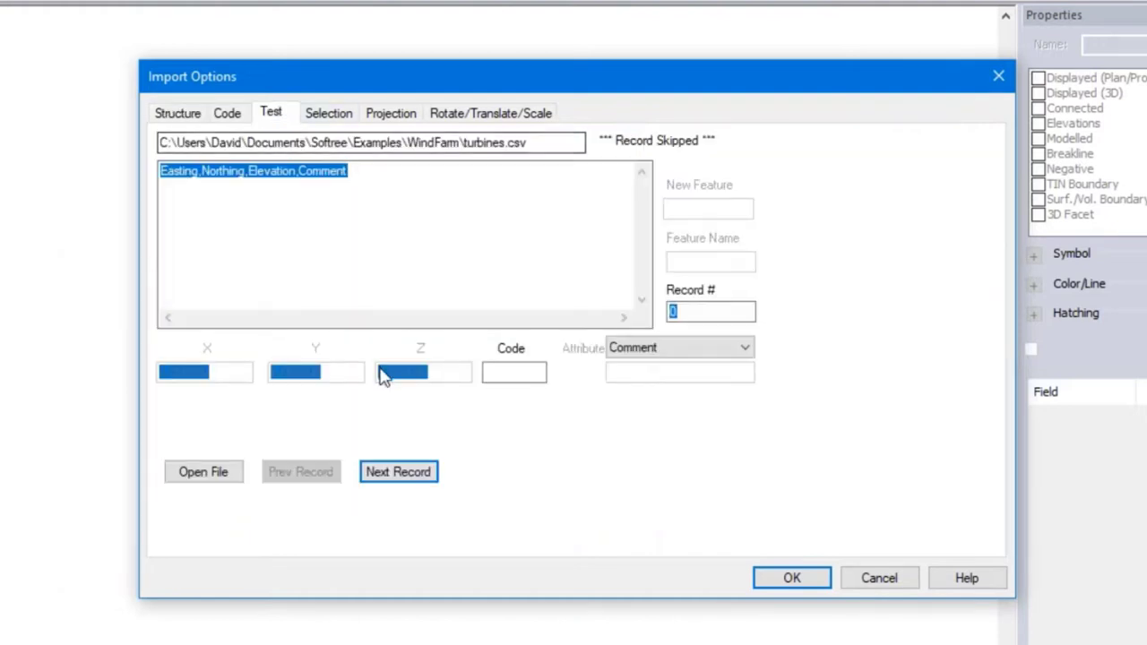
pyautogui.click(415, 480)
pyautogui.click(416, 480)
pyautogui.click(415, 480)
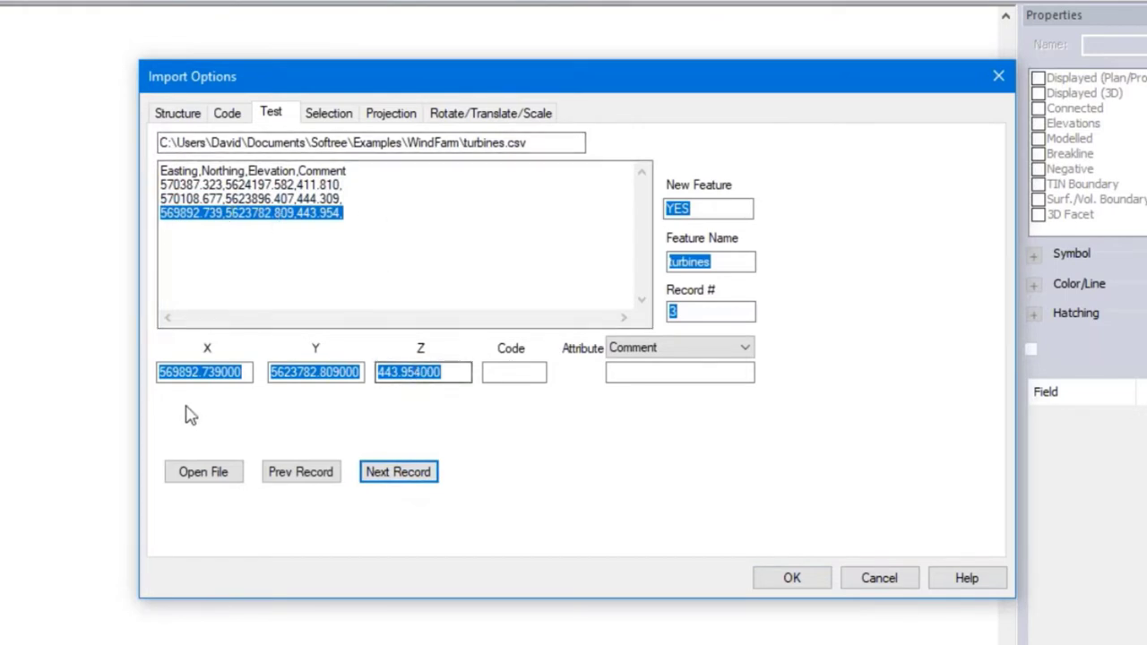
pyautogui.click(793, 580)
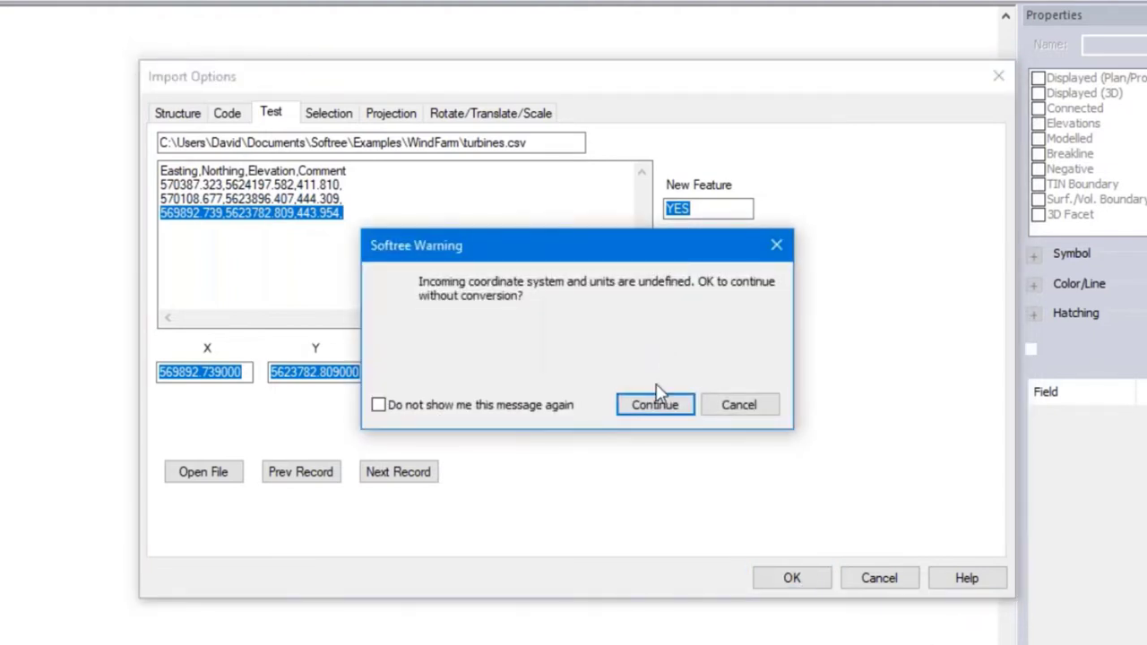
pyautogui.click(661, 407)
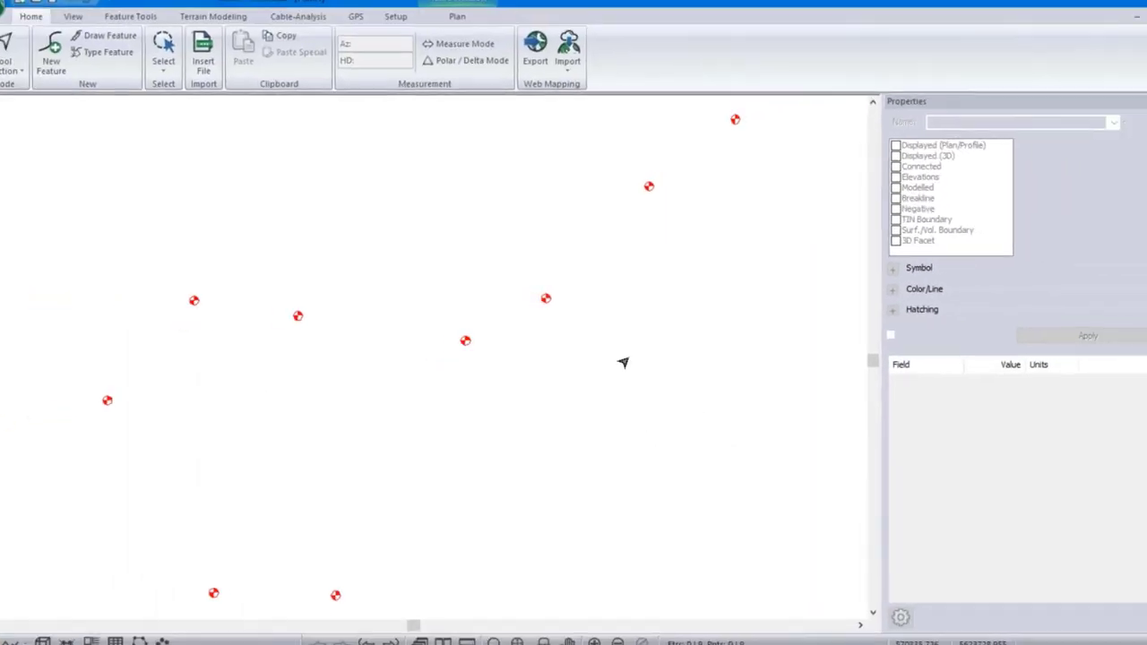
pyautogui.scroll(-1, 625, 356)
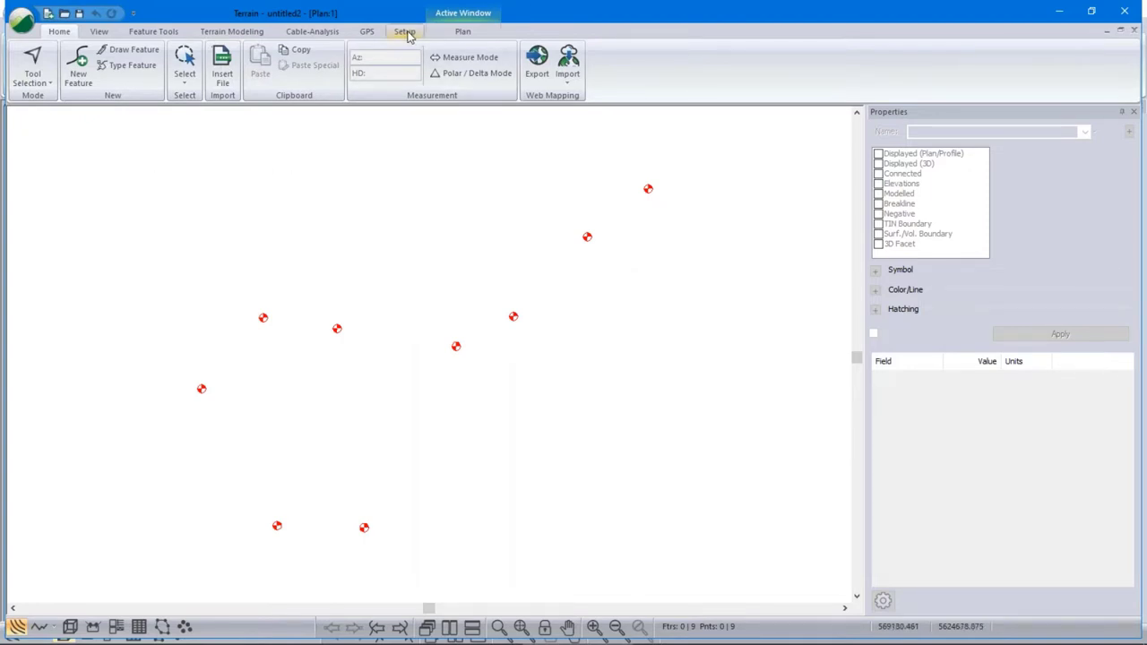
pyautogui.click(567, 80)
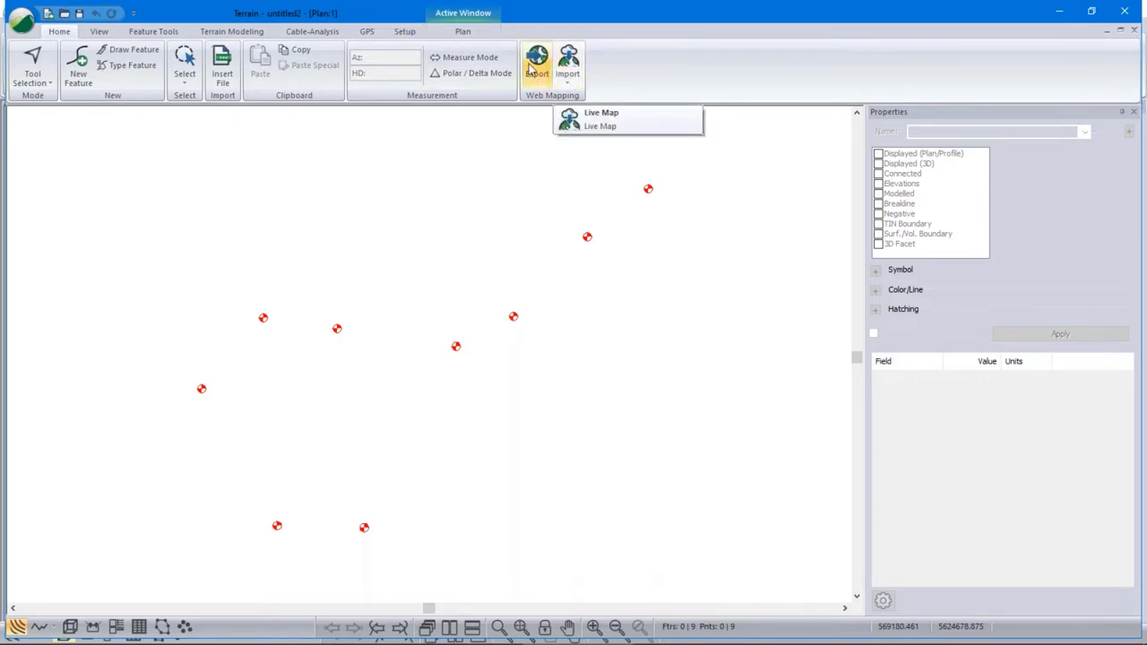
pyautogui.press('Escape')
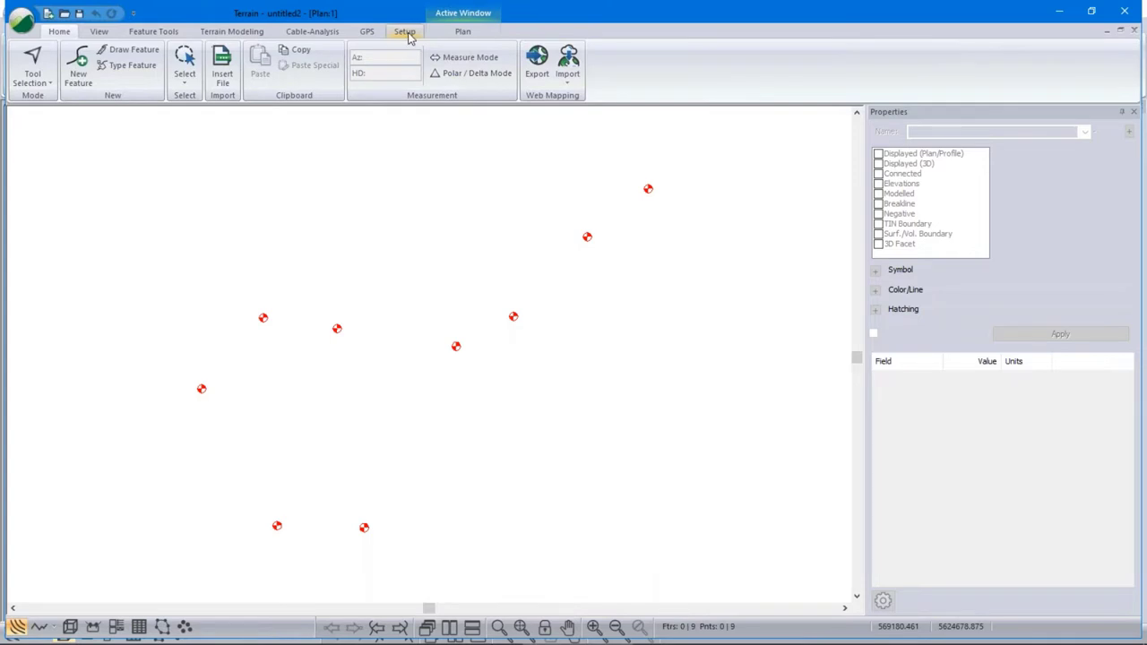
# Set the document projection to Universal Transverse Mercator, North American Datum 1983, Zone 09N (132 W to 126 W)
pyautogui.click(405, 31)
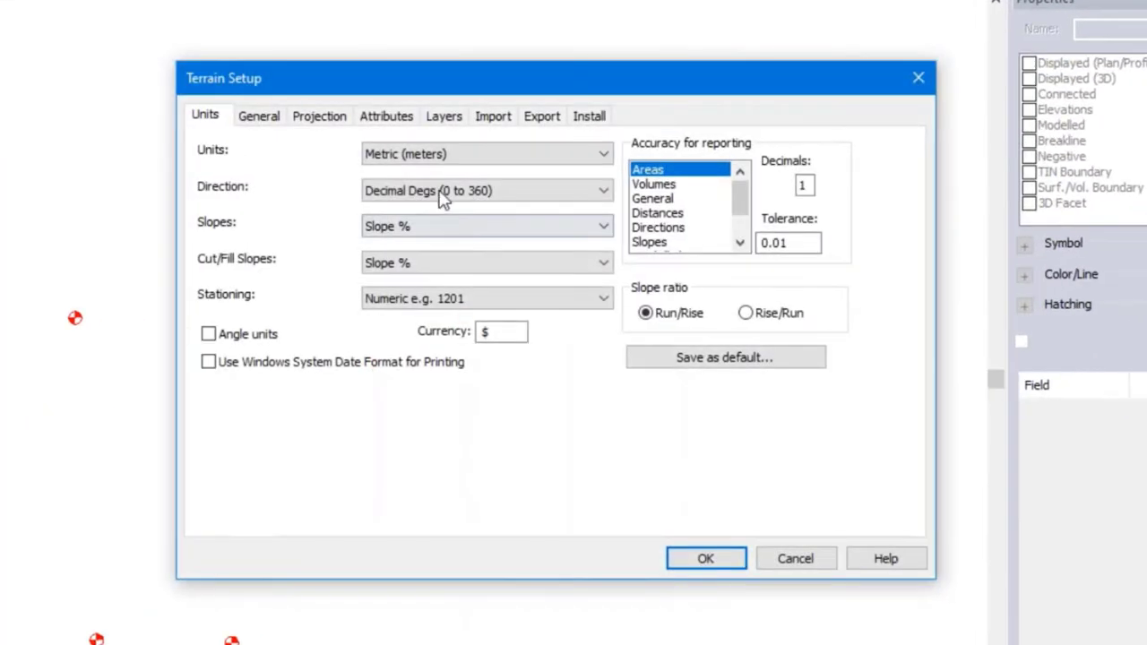
pyautogui.click(326, 118)
pyautogui.click(536, 149)
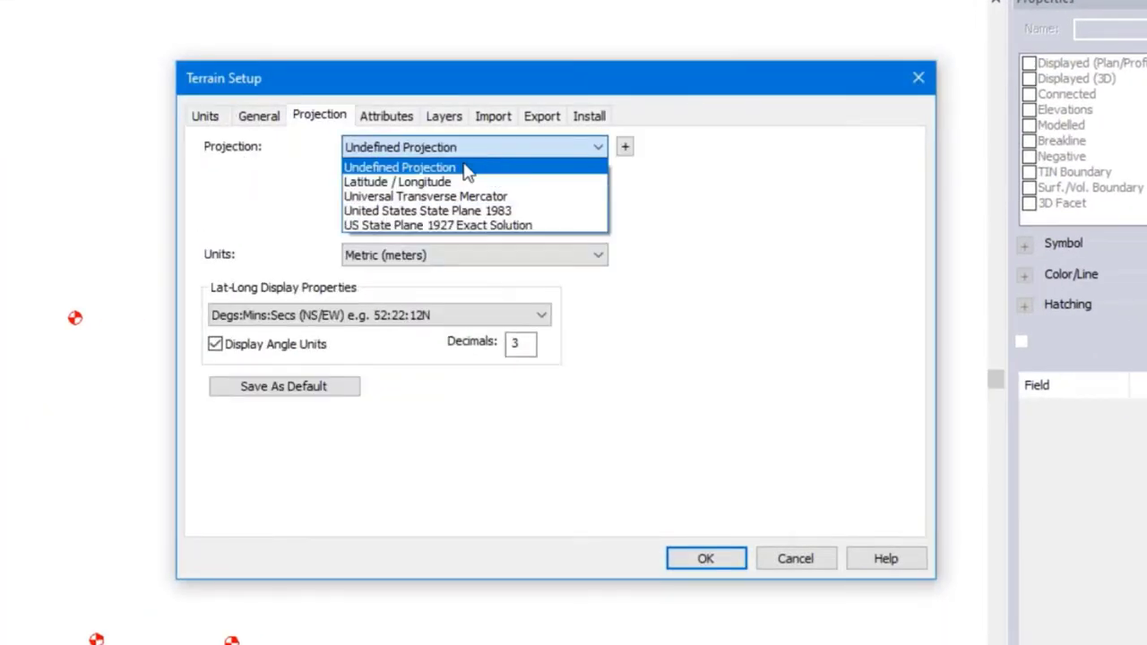
pyautogui.click(438, 196)
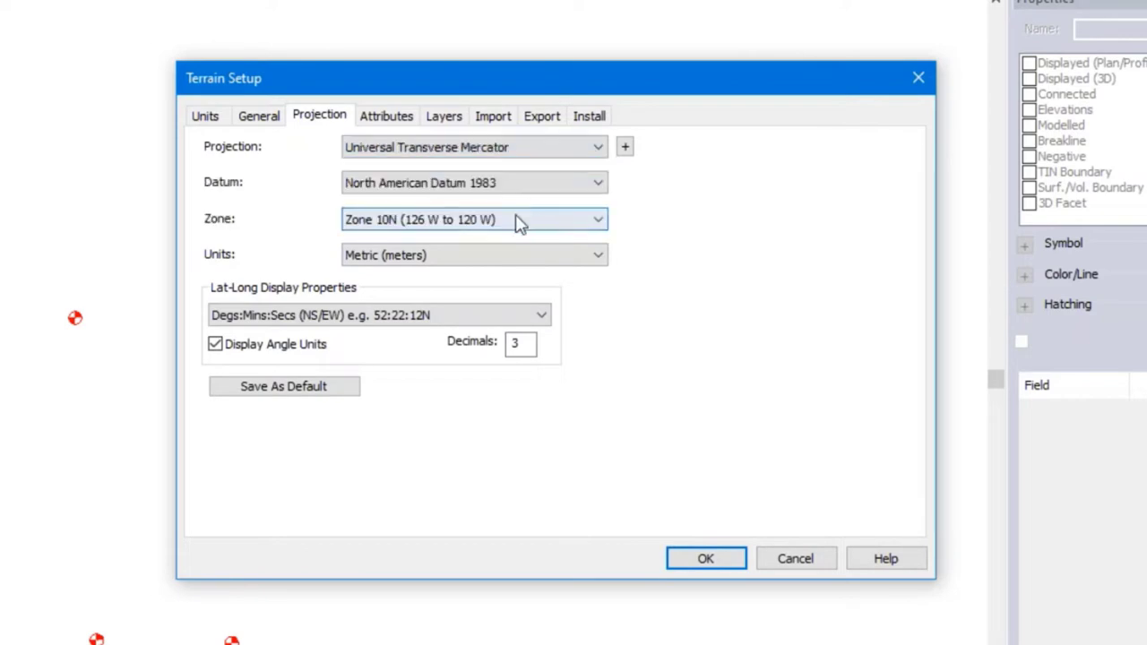
pyautogui.click(517, 223)
pyautogui.click(597, 243)
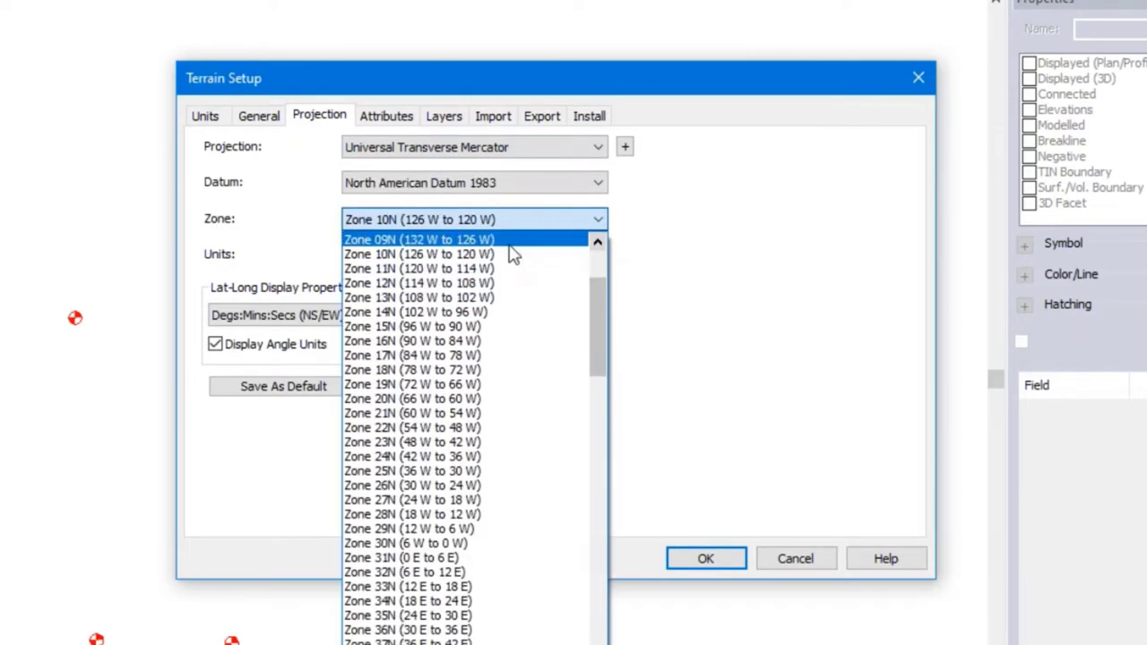
pyautogui.click(426, 240)
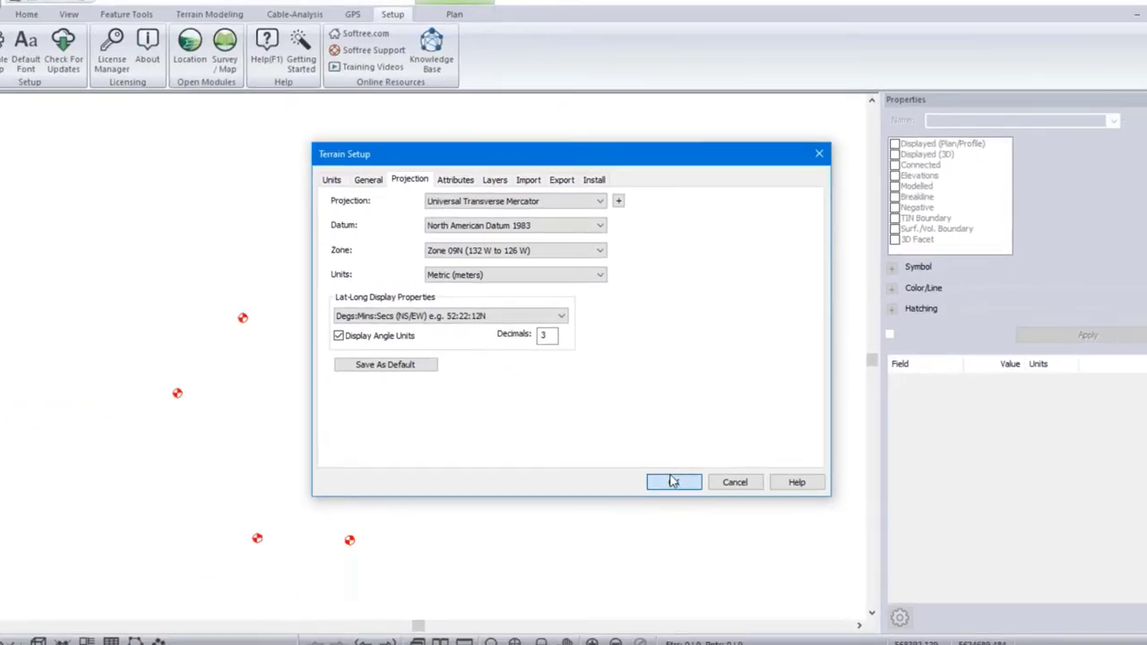
pyautogui.click(674, 482)
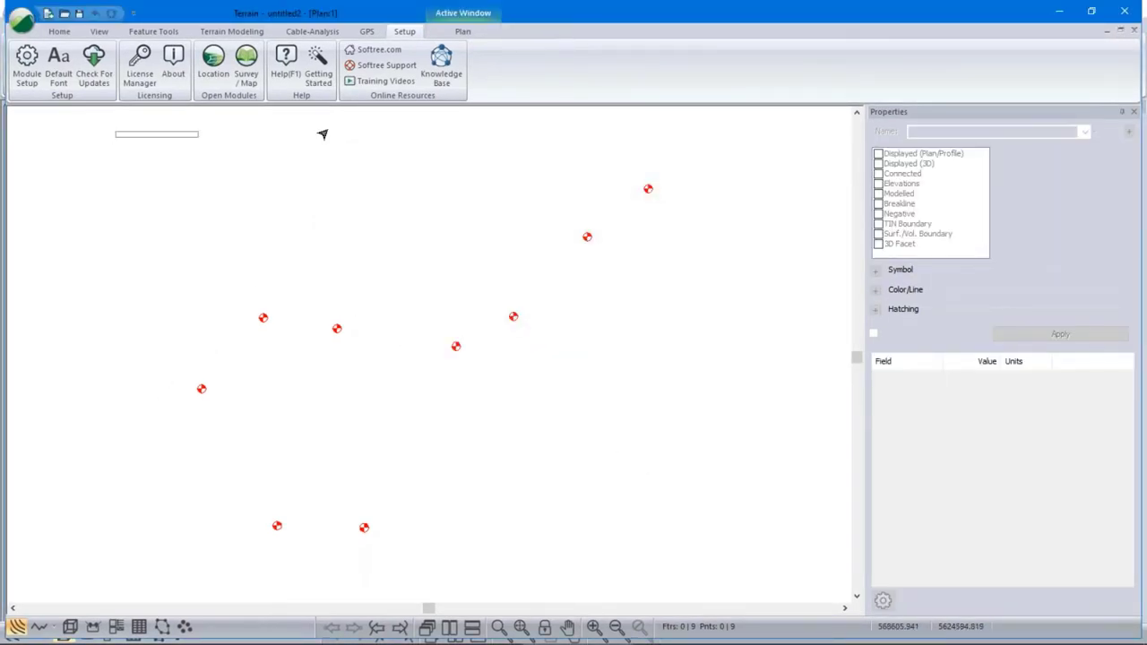
# Select all the turbine points and examine the site's Google satellite imagery in Live Map without saving it
pyautogui.moveTo(322, 135); pyautogui.dragTo(747, 546)
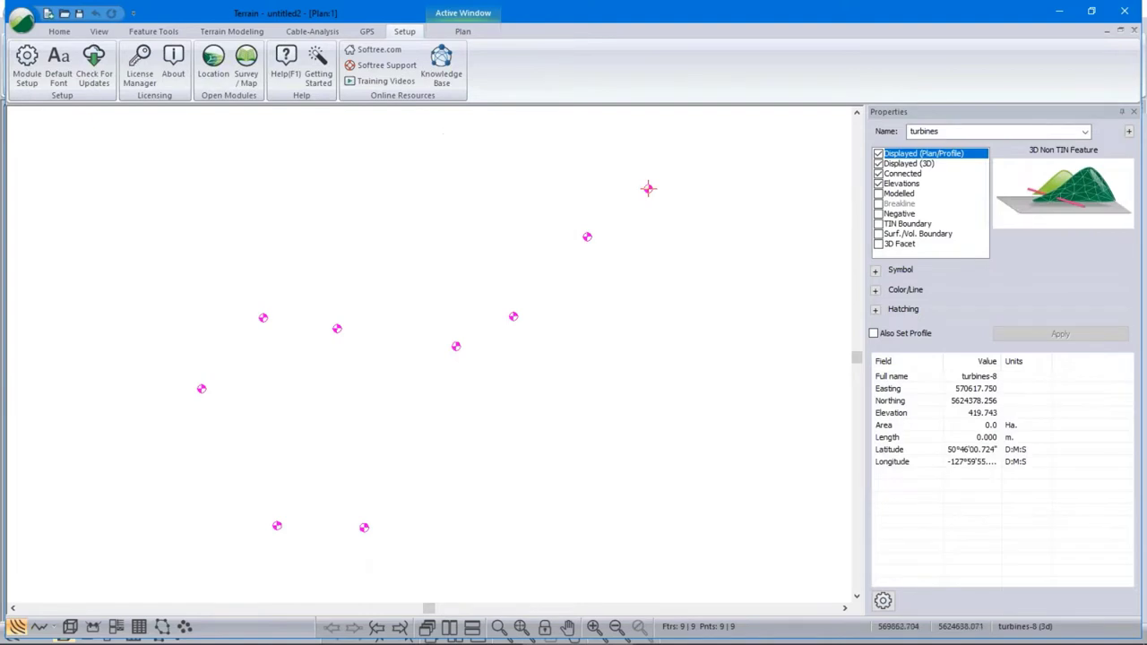
pyautogui.scroll(6, 475, 82)
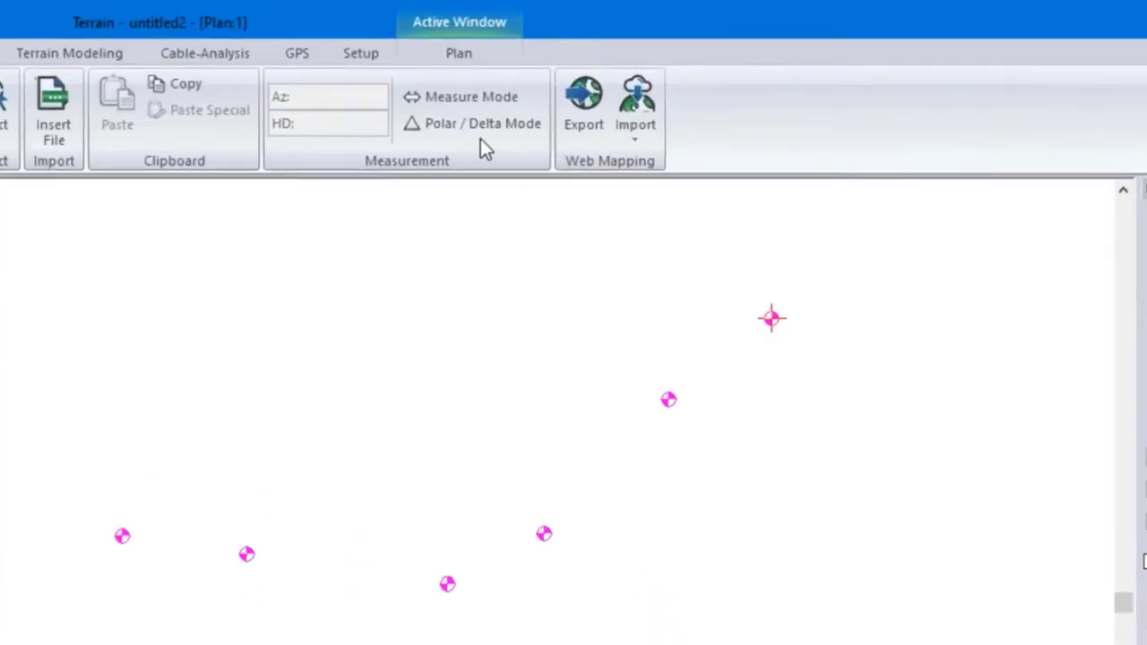
pyautogui.click(635, 139)
pyautogui.click(700, 165)
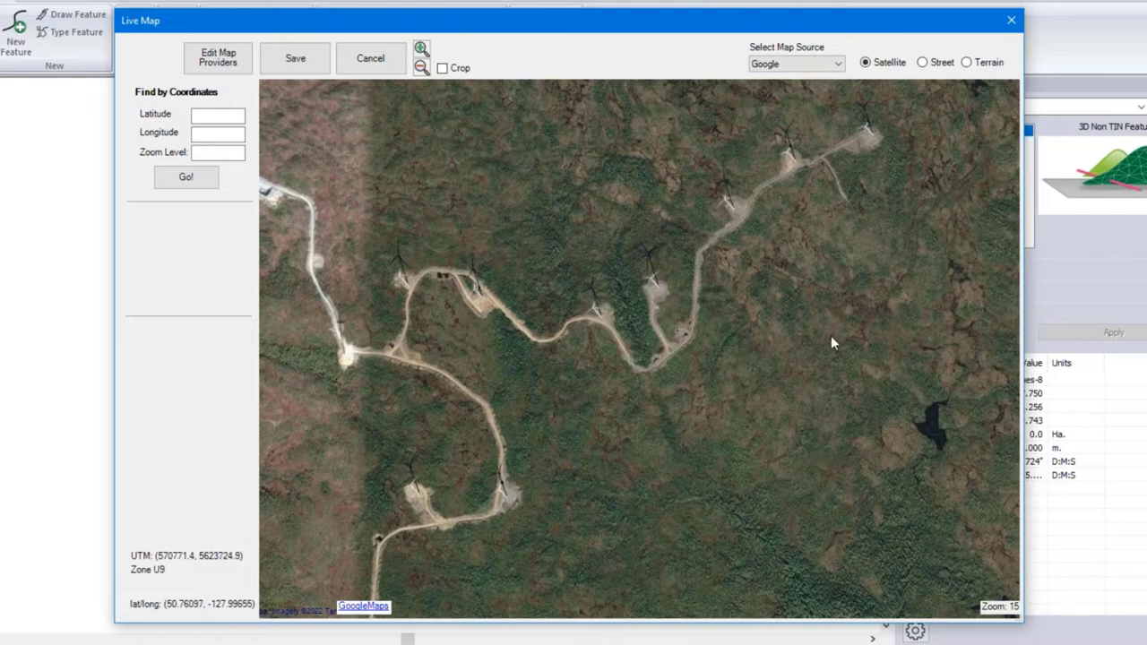
pyautogui.click(1013, 22)
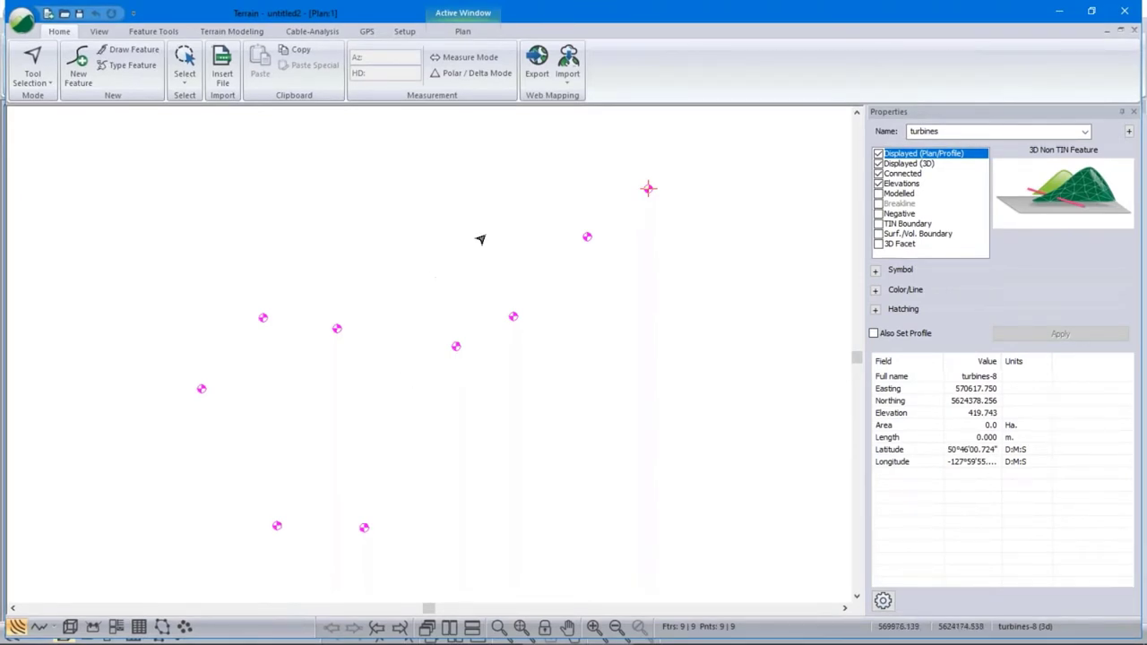
pyautogui.click(567, 67)
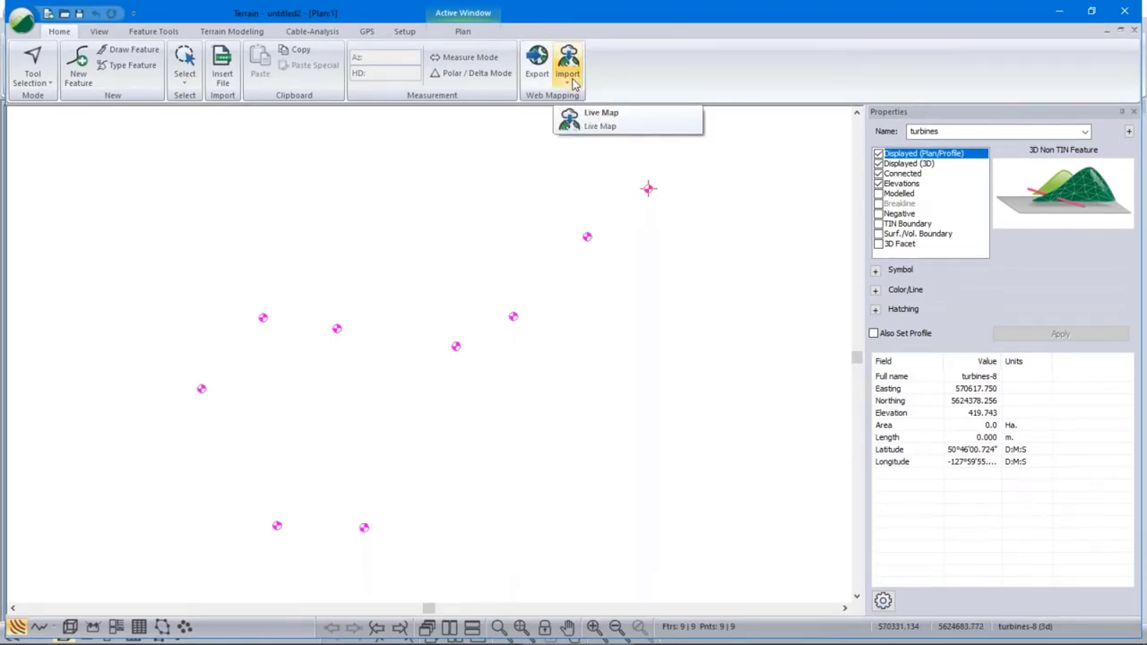
pyautogui.click(569, 412)
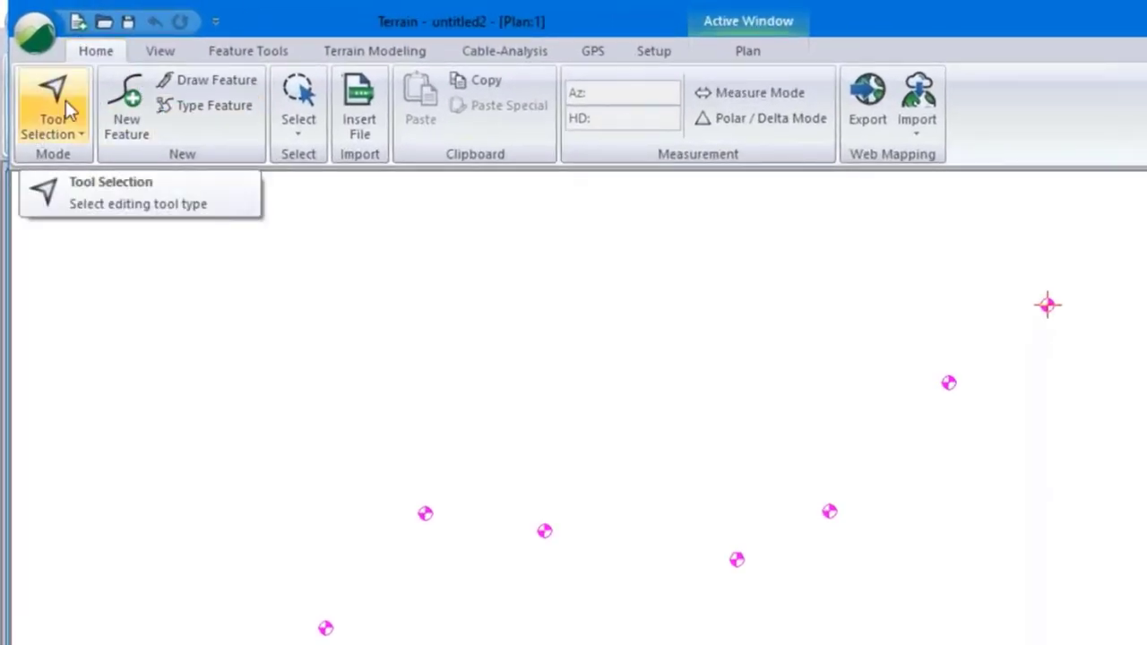
# Create a new 2D feature named AOI with elevations turned off, ready for drawing in the plan
pyautogui.click(132, 117)
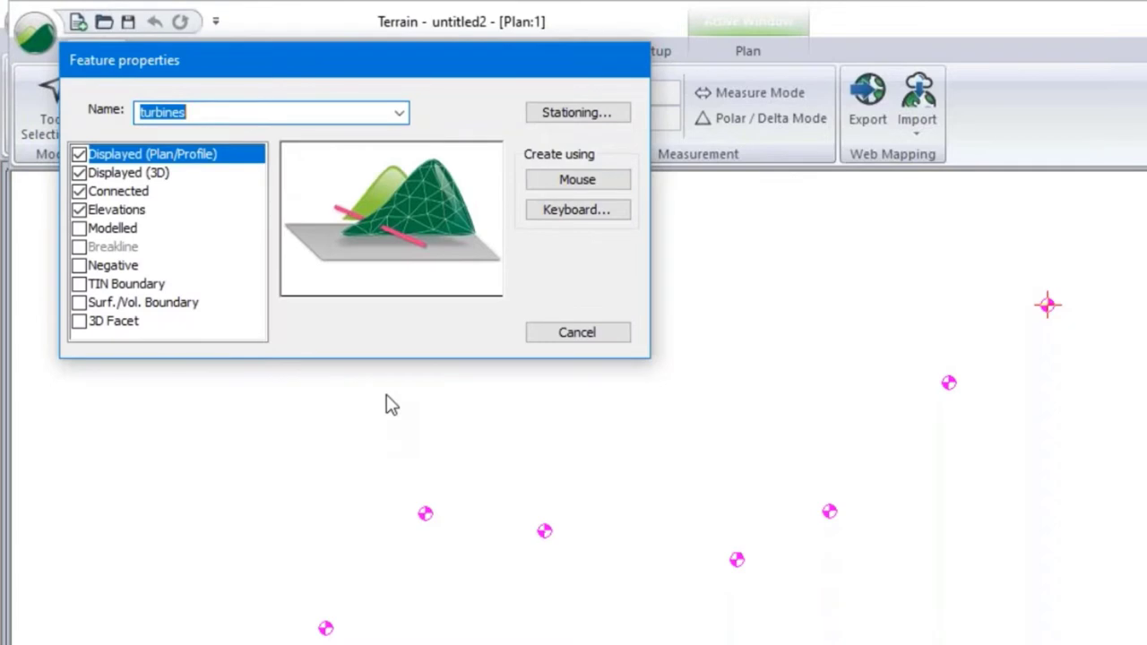
pyautogui.write('AOI')
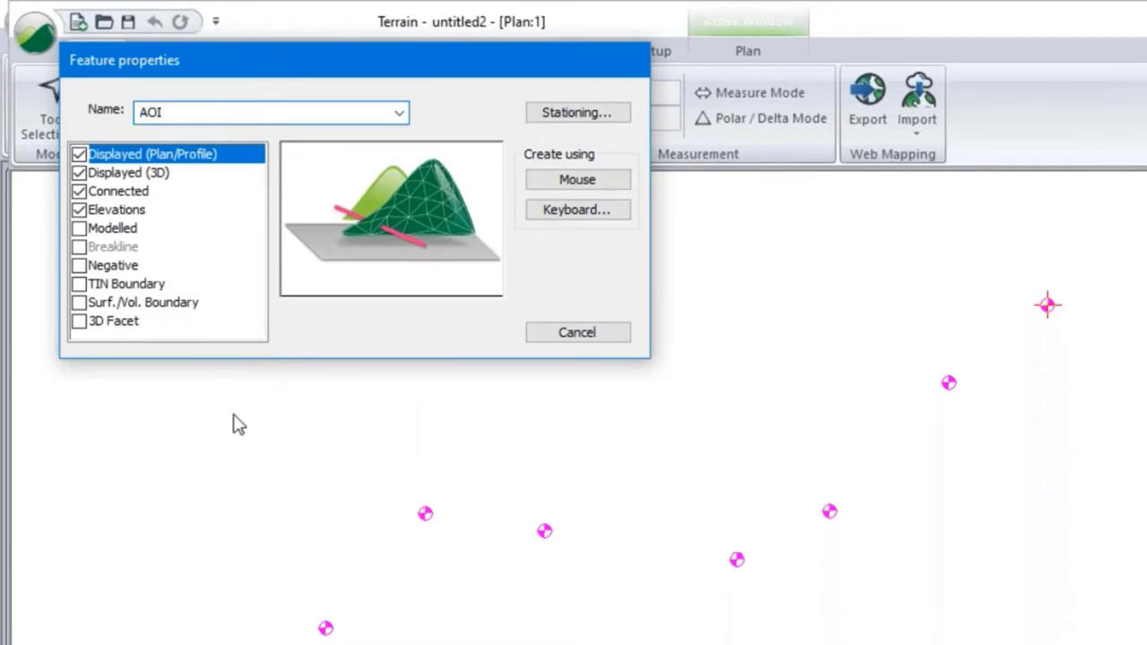
pyautogui.click(79, 209)
pyautogui.click(561, 182)
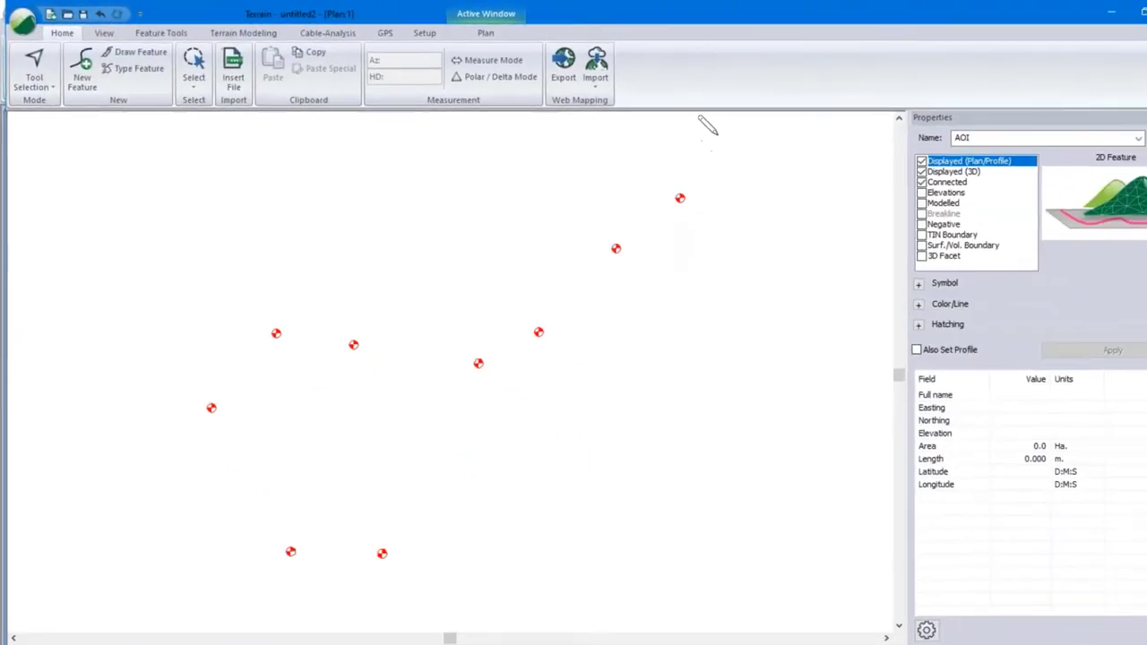
# Draw the AOI boundary from north of the northernmost turbine down the eastern side to a point southeast of the turbines
pyautogui.click(667, 119)
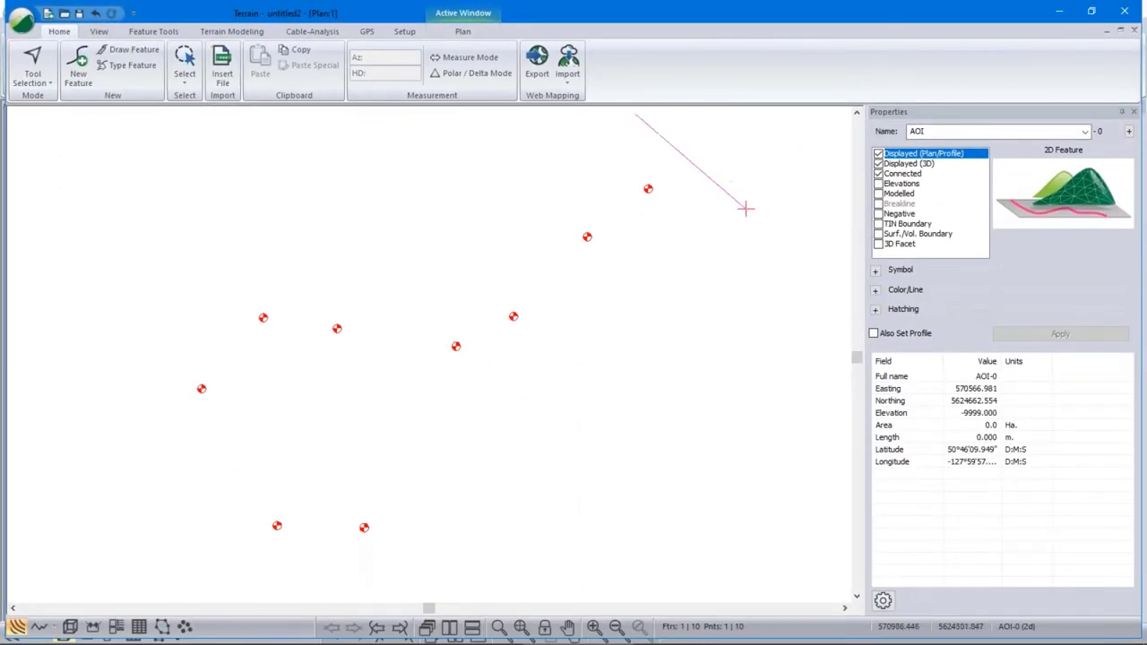
pyautogui.click(727, 191)
pyautogui.click(716, 195)
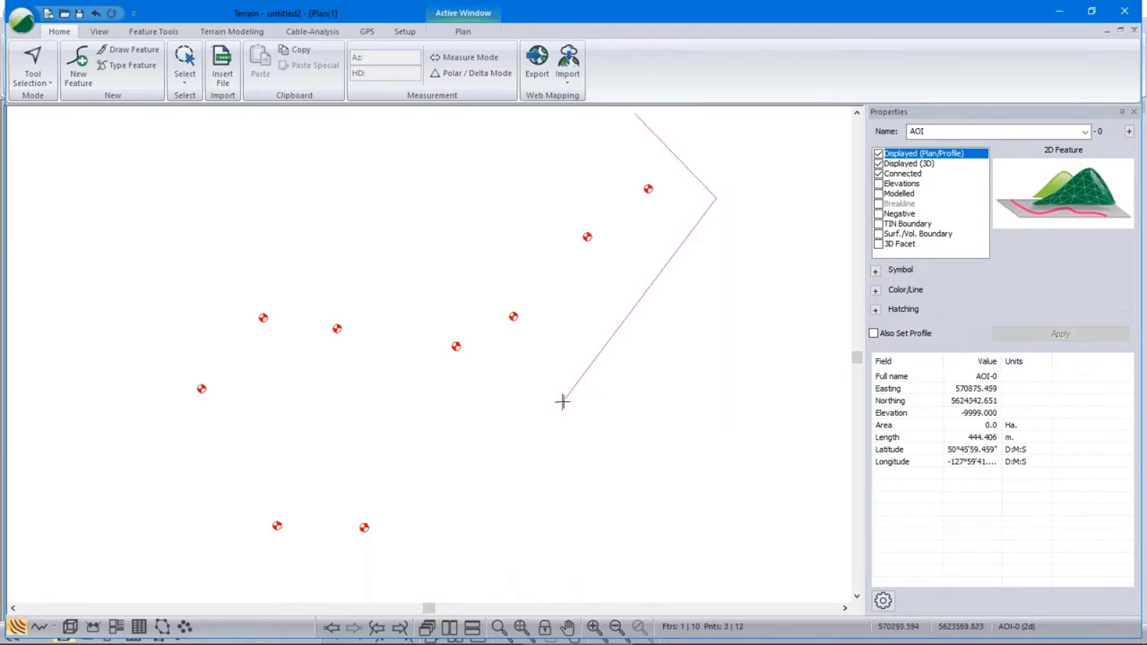
pyautogui.click(693, 323)
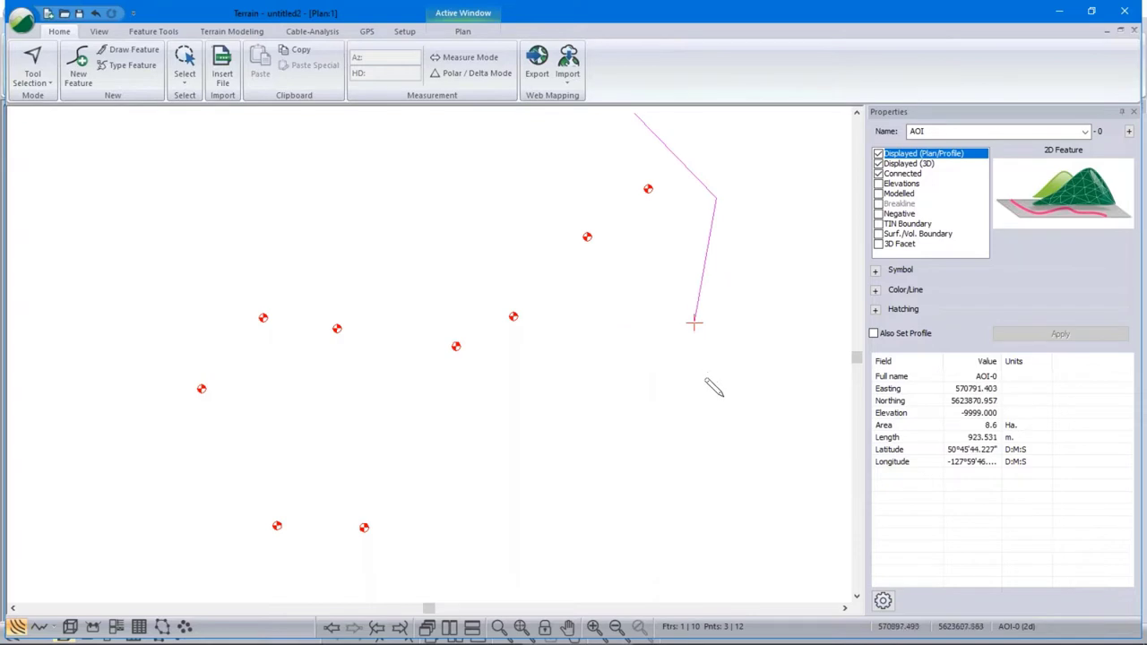
pyautogui.click(484, 454)
pyautogui.click(468, 585)
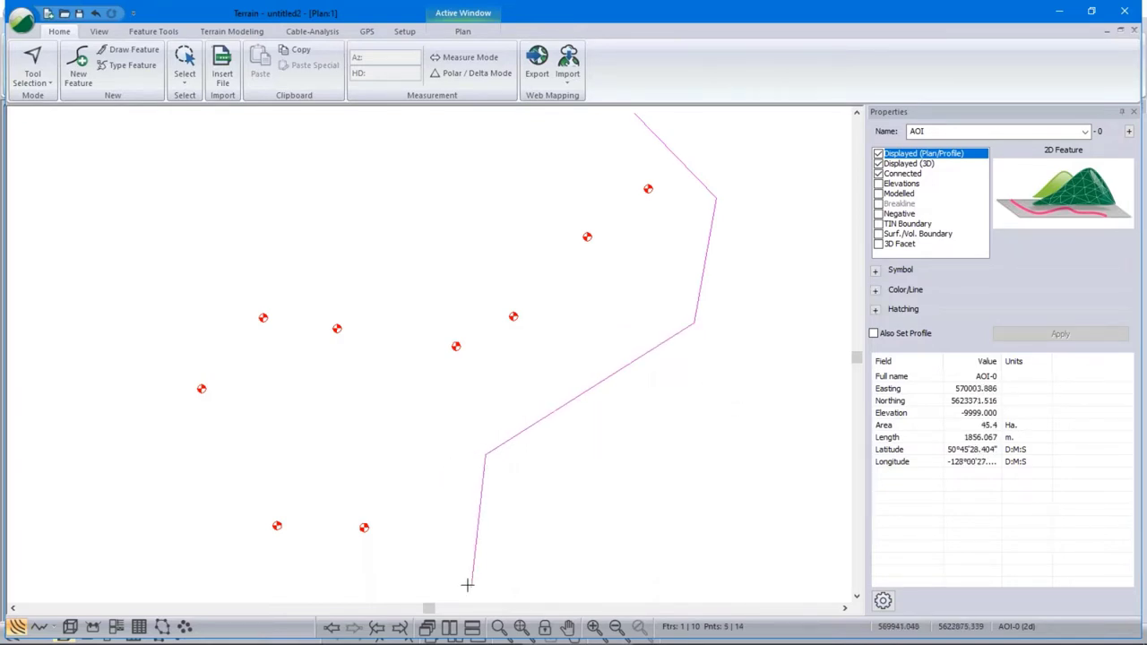
# Delete the AOI boundary's inward vertex on the southeast side, then continue the line around the south and up the western side
pyautogui.click(485, 454)
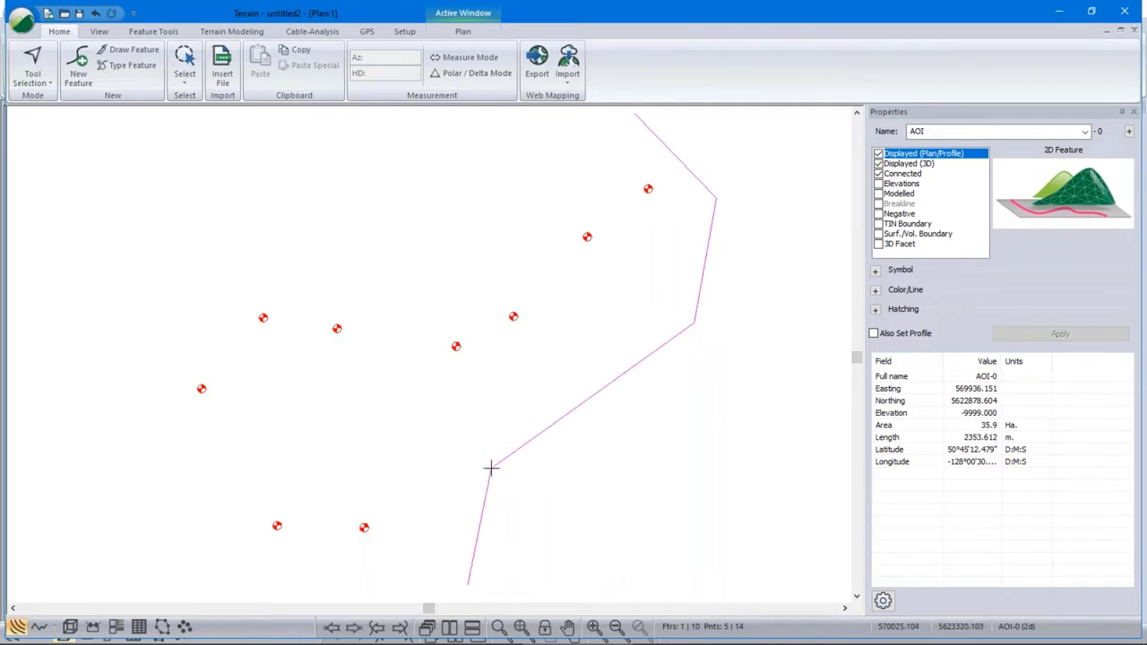
pyautogui.press('Delete')
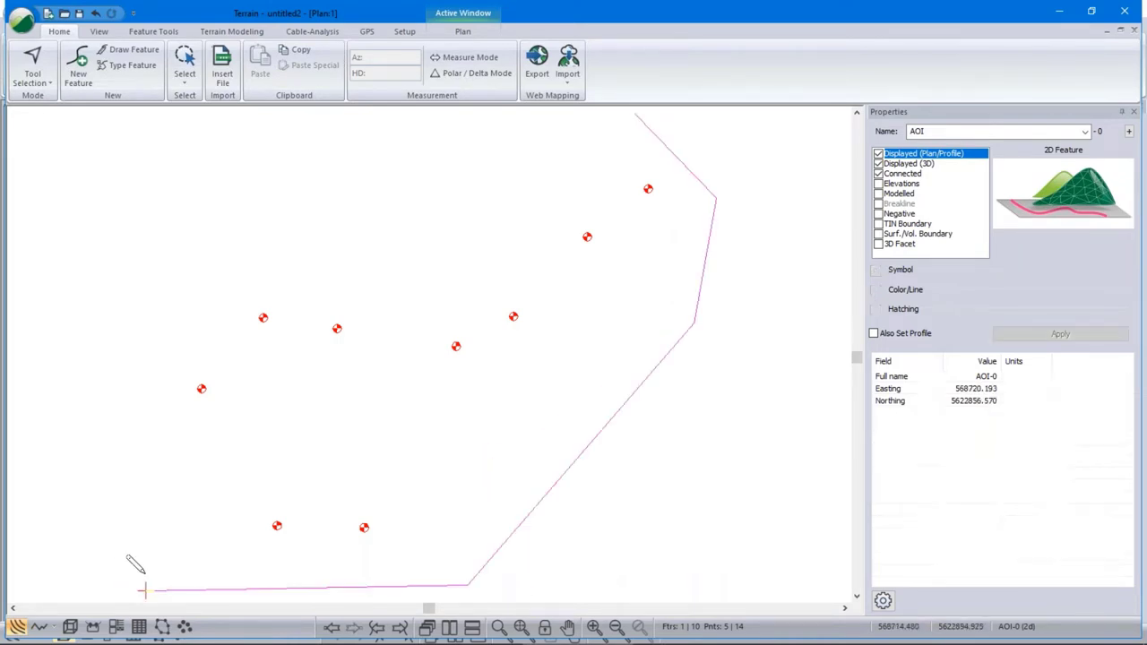
pyautogui.click(61, 318)
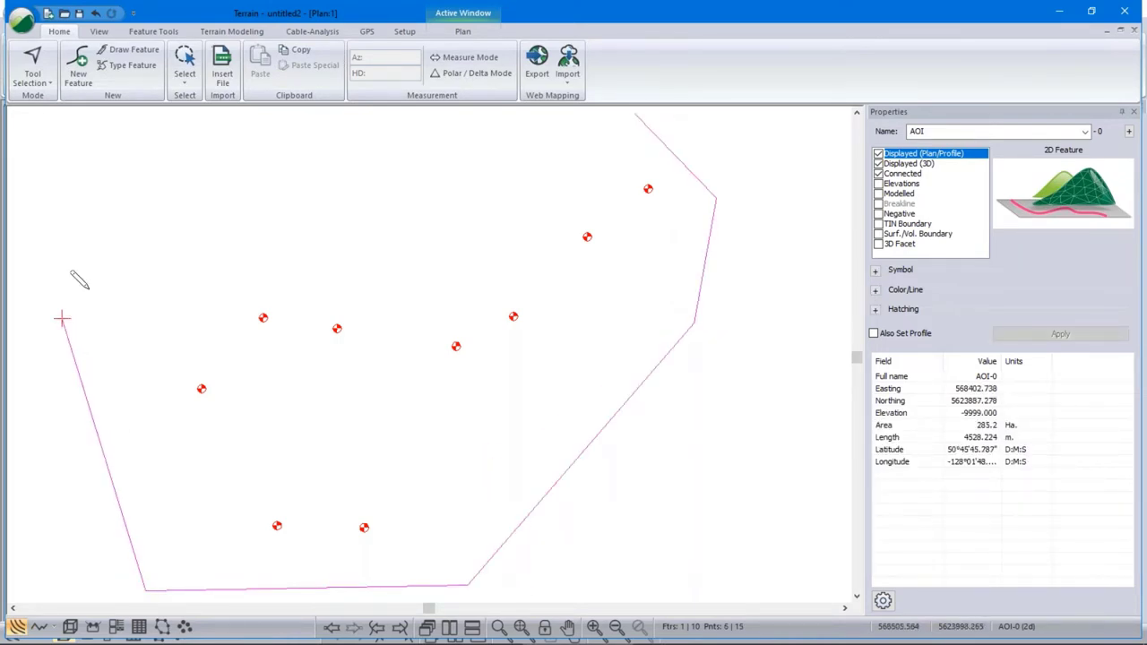
# Close the AOI feature into a polygon enclosing all the turbine points
pyautogui.rightClick(310, 187)
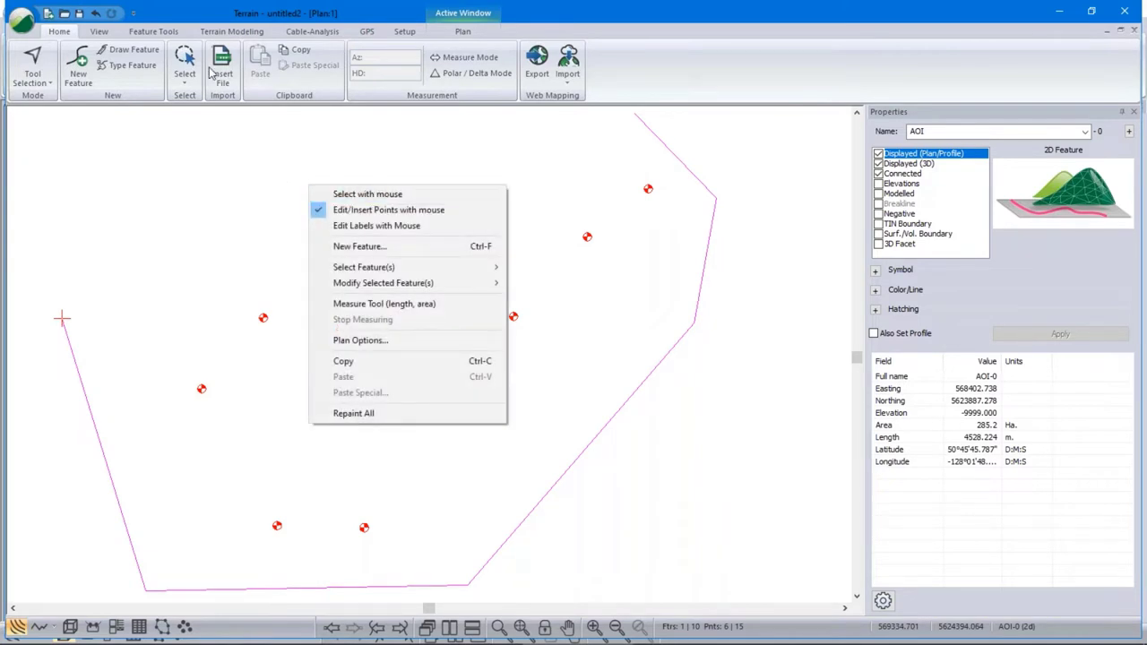
pyautogui.click(218, 32)
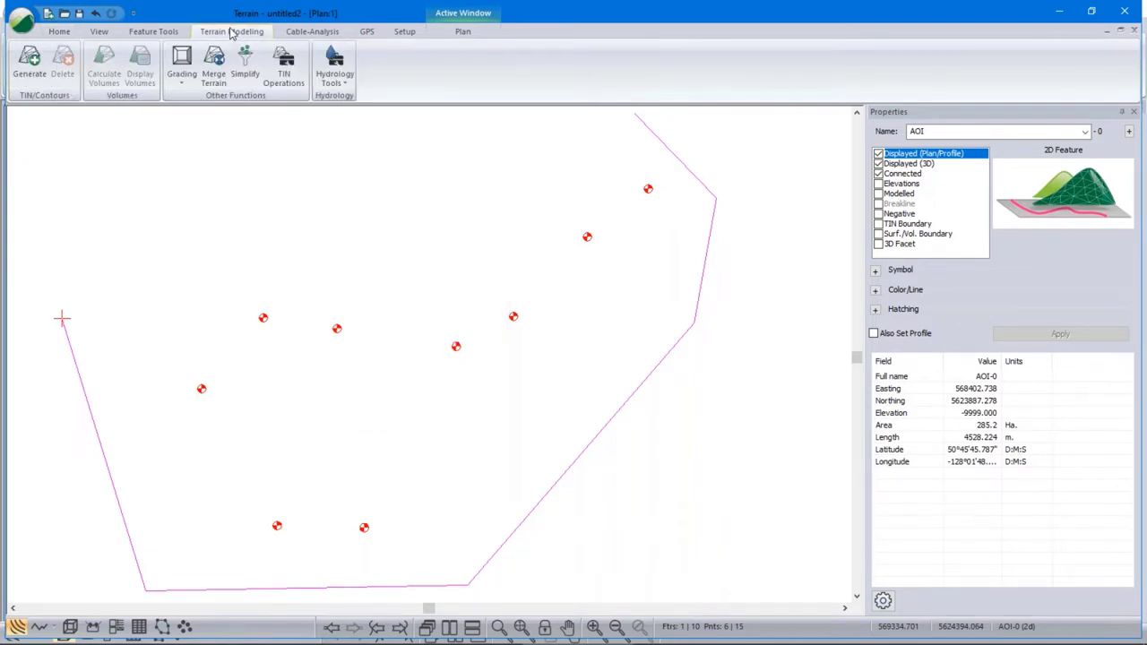
pyautogui.click(152, 32)
pyautogui.click(336, 81)
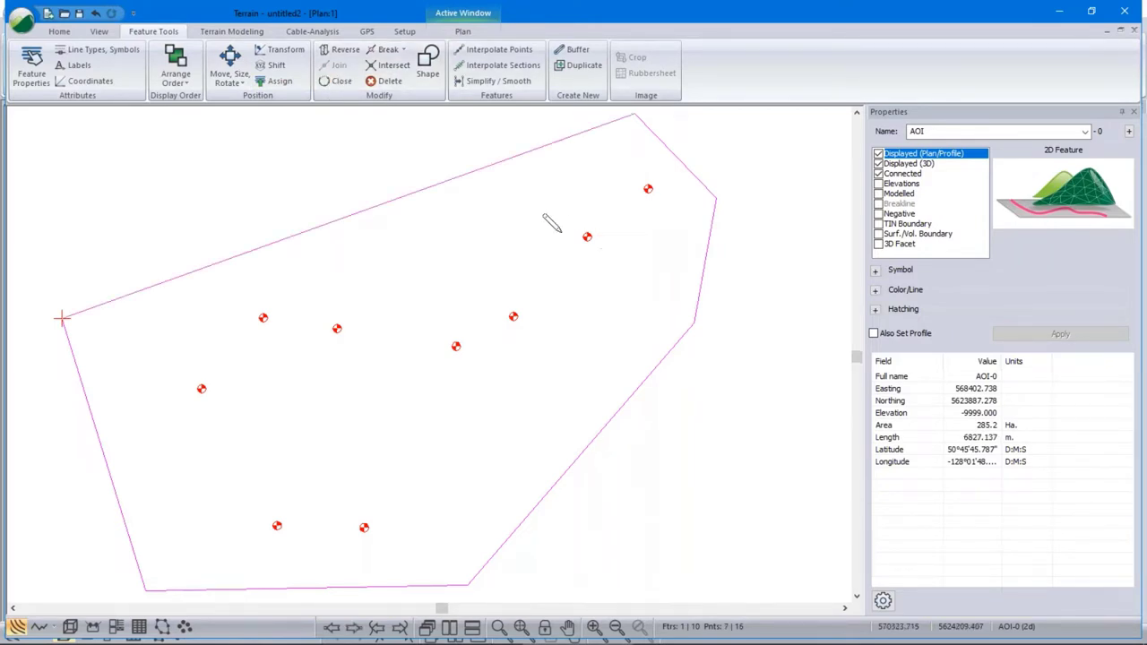
pyautogui.scroll(1, 595, 197)
pyautogui.scroll(-2, 534, 278)
pyautogui.scroll(-1, 543, 290)
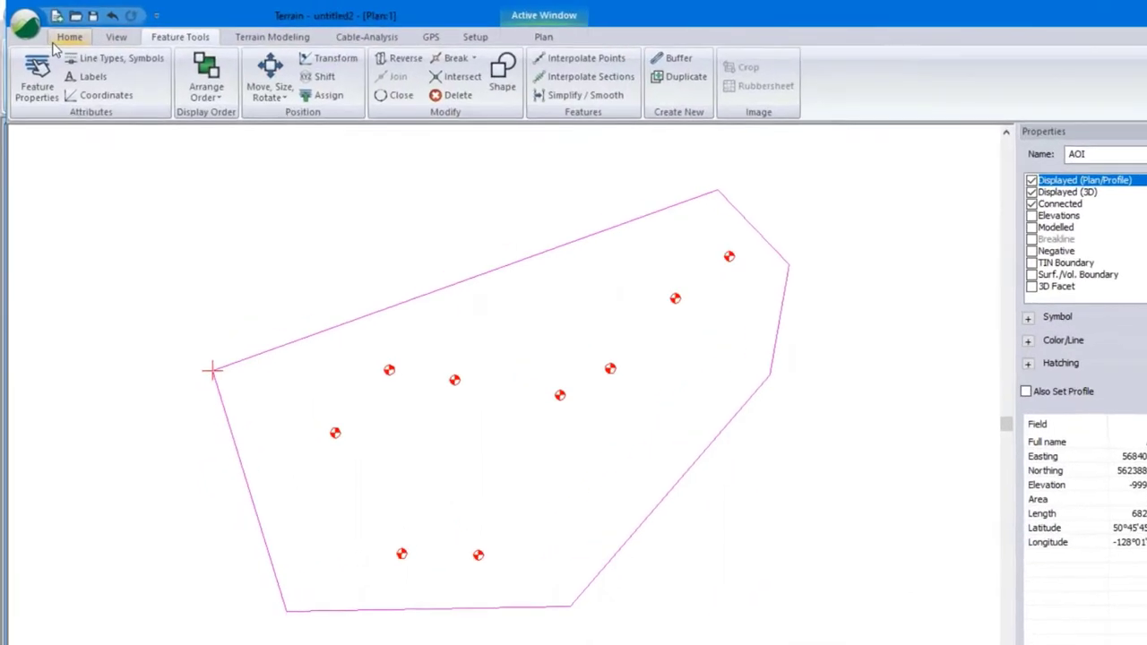
# Insert all five ground XYZ files from the WindFarm LiDAR folder using the ASCII Lidar (x,y,z) format
pyautogui.click(60, 32)
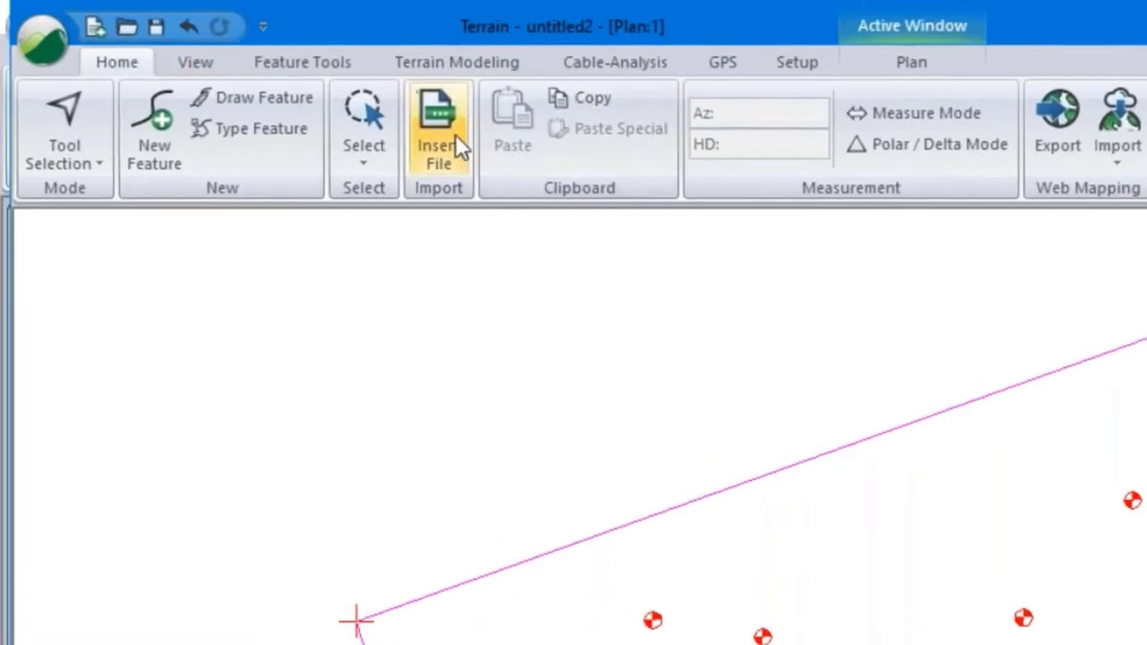
pyautogui.click(42, 37)
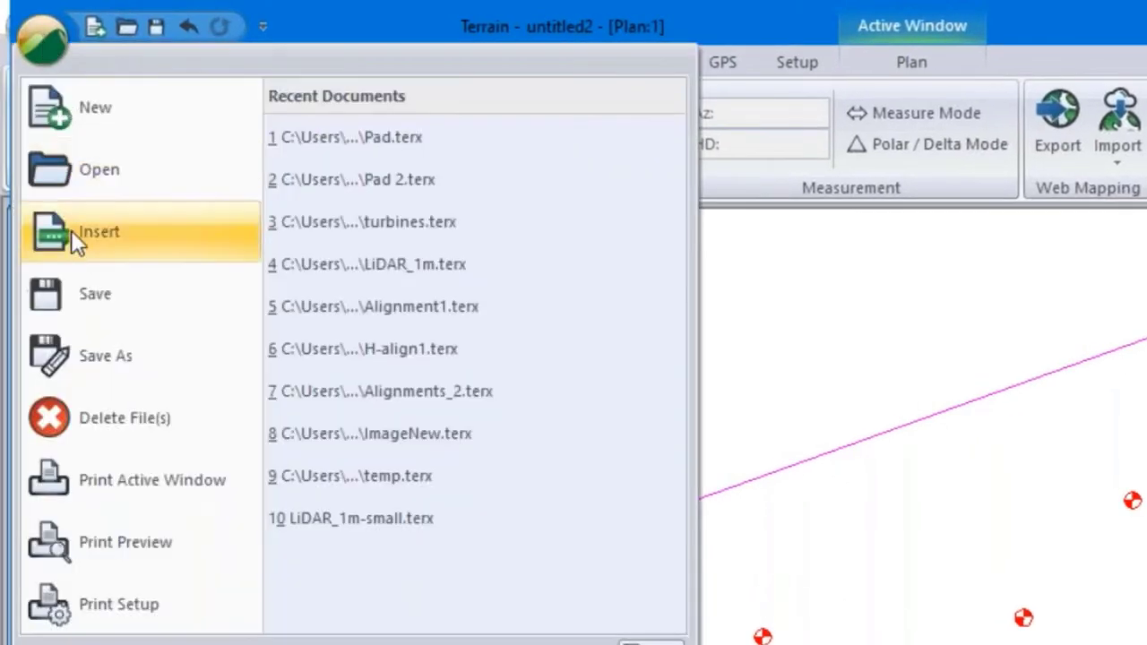
pyautogui.click(97, 230)
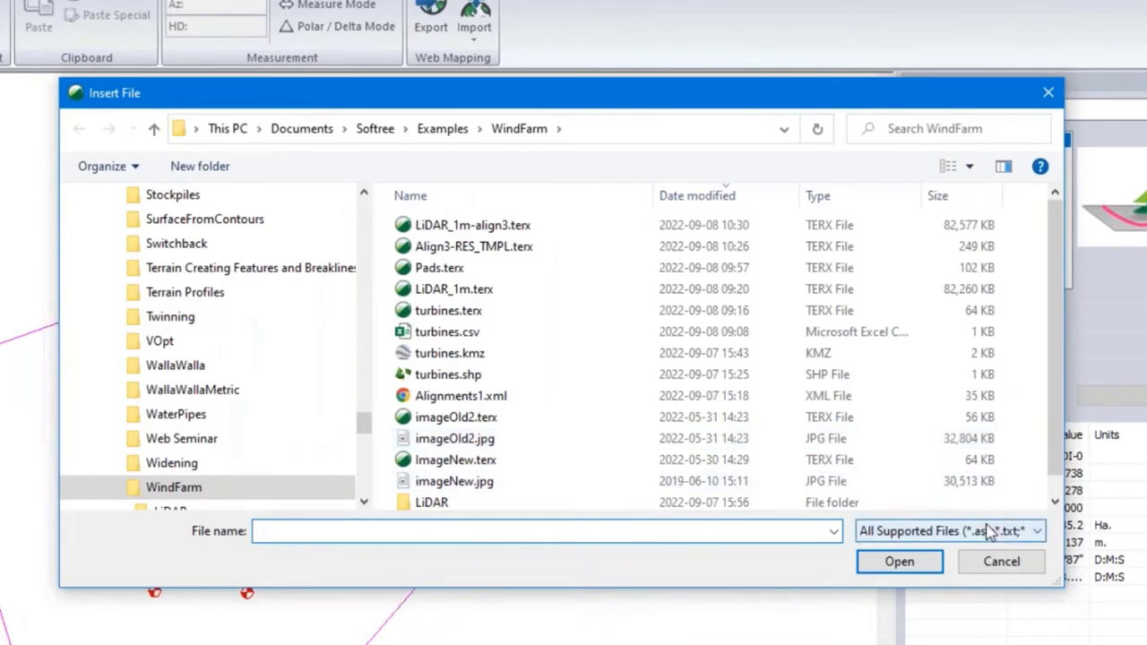
pyautogui.click(1003, 535)
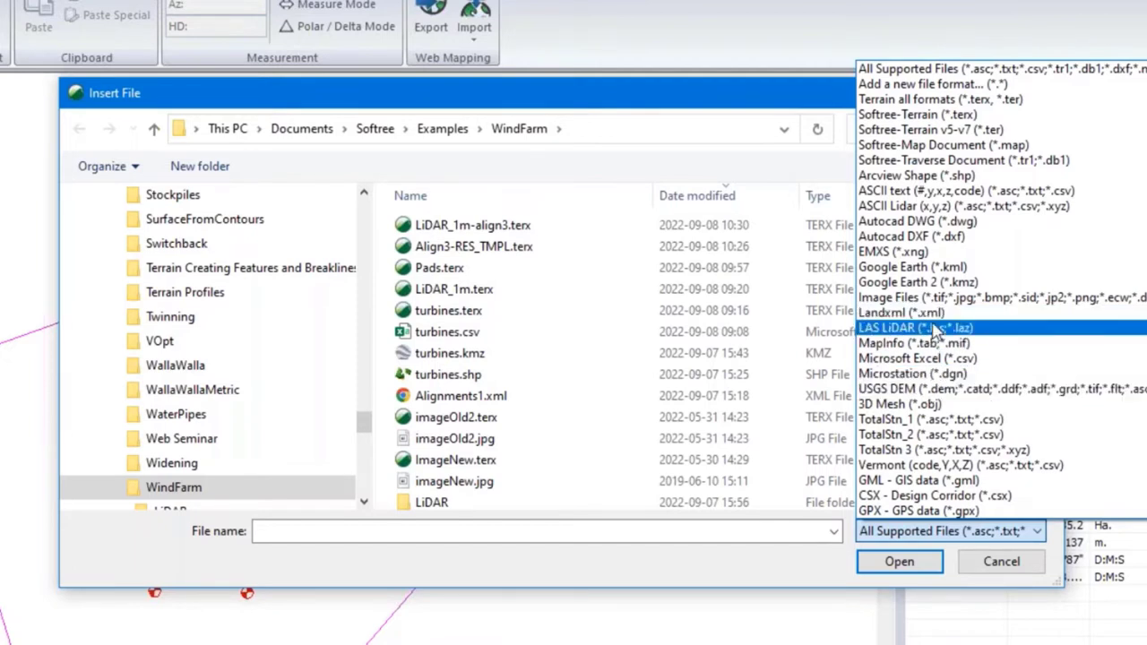
pyautogui.click(938, 207)
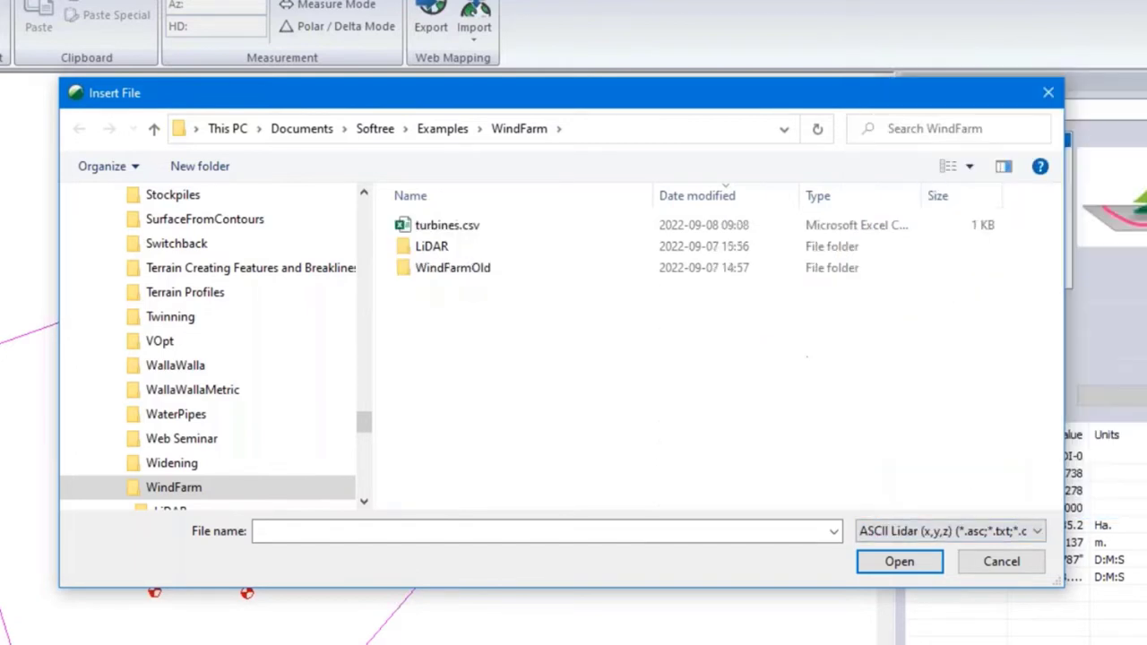
pyautogui.doubleClick(439, 248)
pyautogui.click(473, 226)
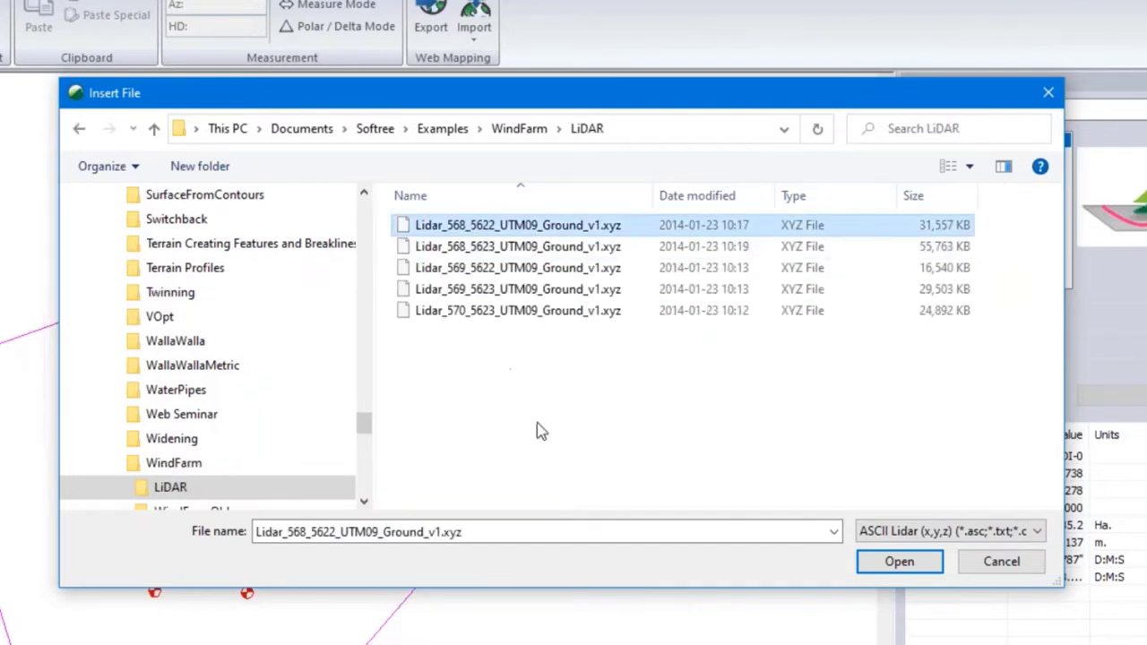
pyautogui.keyDown('shift'); pyautogui.click(481, 310); pyautogui.keyUp('shift')
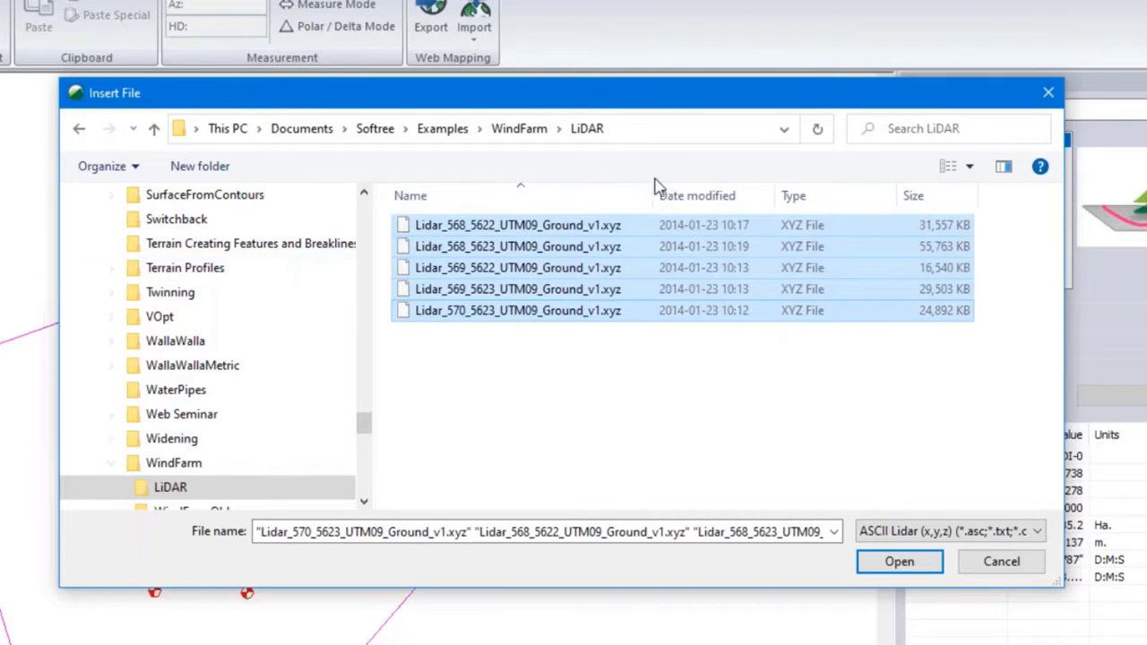
pyautogui.click(899, 563)
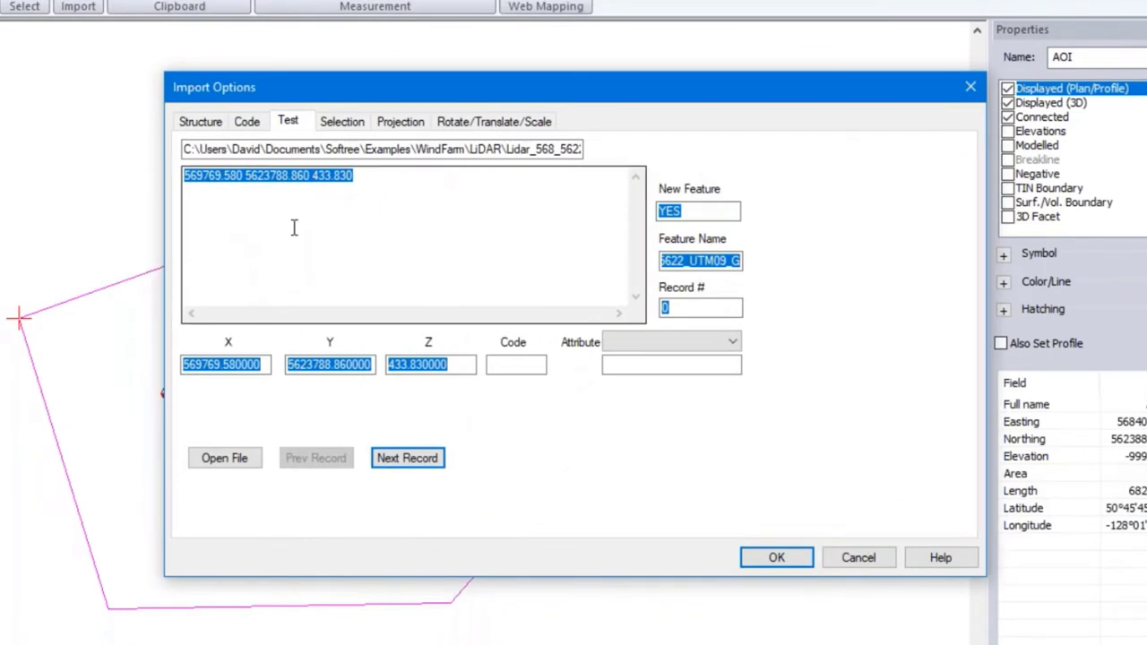
# Add a polygon filtering region to the LiDAR import selection, using the AOI-0 feature as its boundary
pyautogui.click(343, 125)
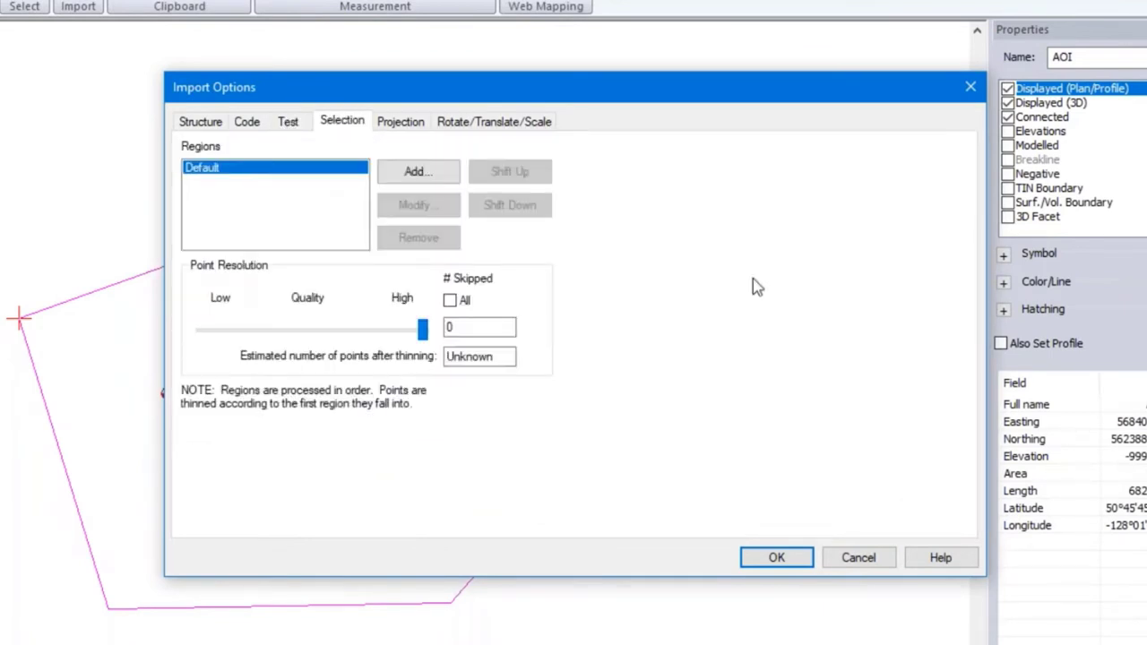
pyautogui.click(430, 173)
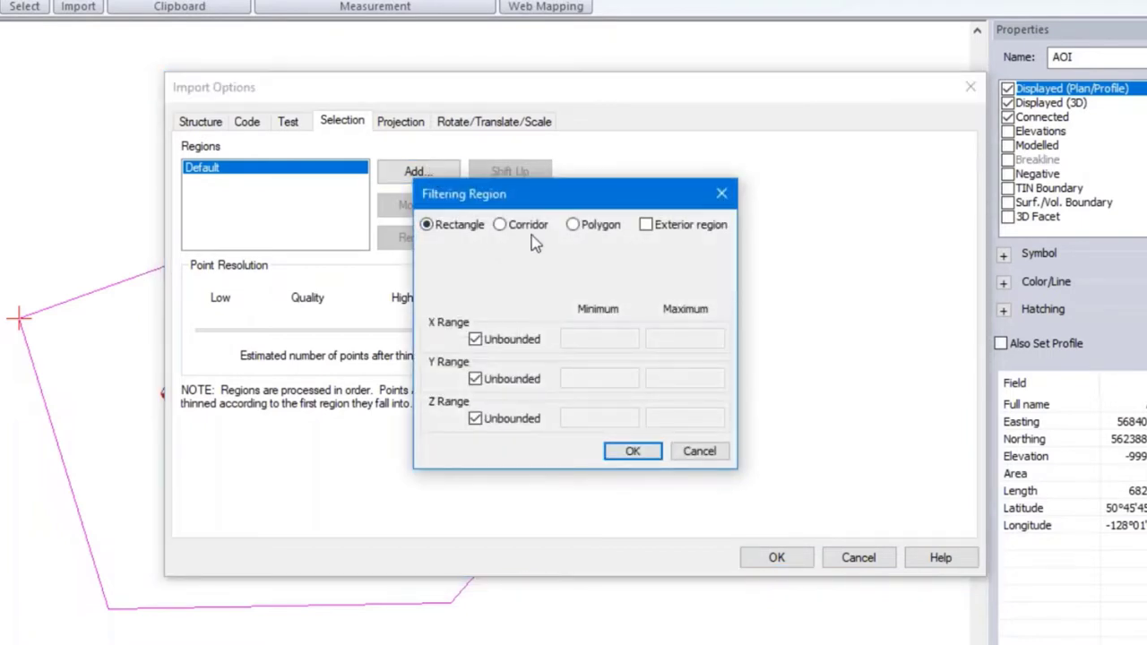
pyautogui.click(588, 229)
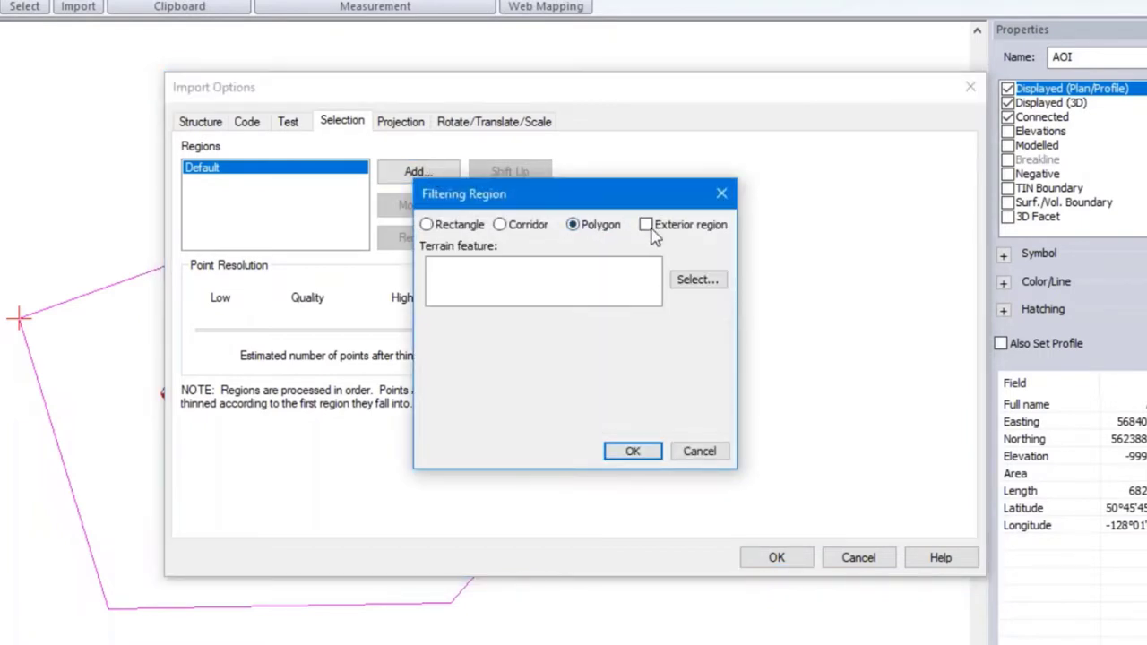
pyautogui.click(717, 286)
pyautogui.click(403, 170)
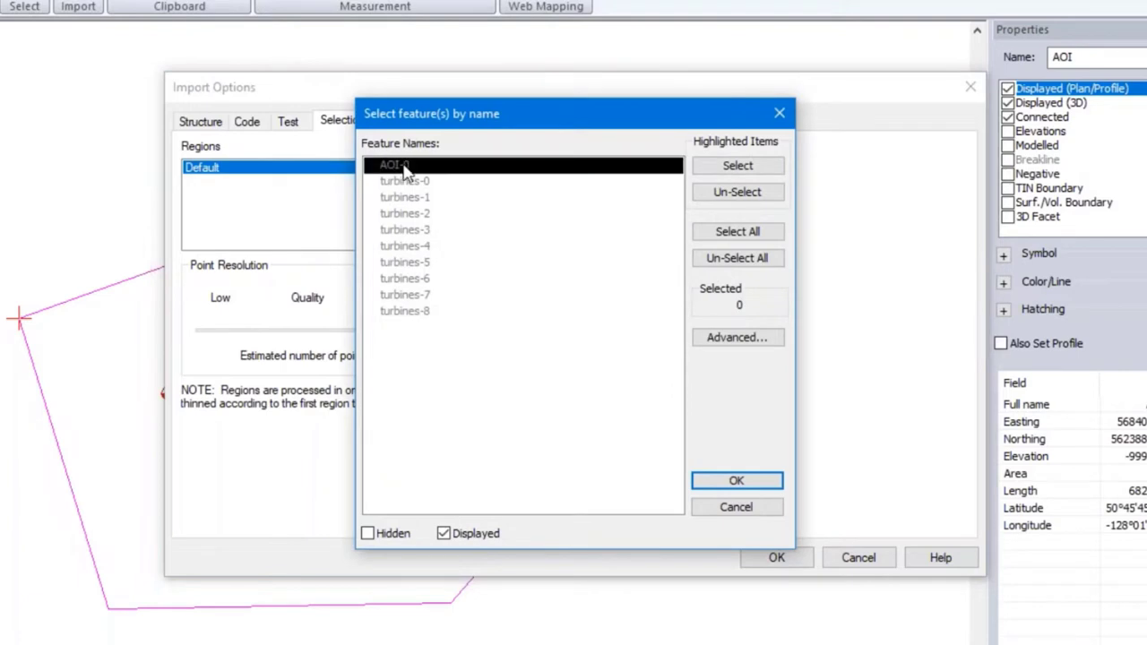
pyautogui.click(751, 482)
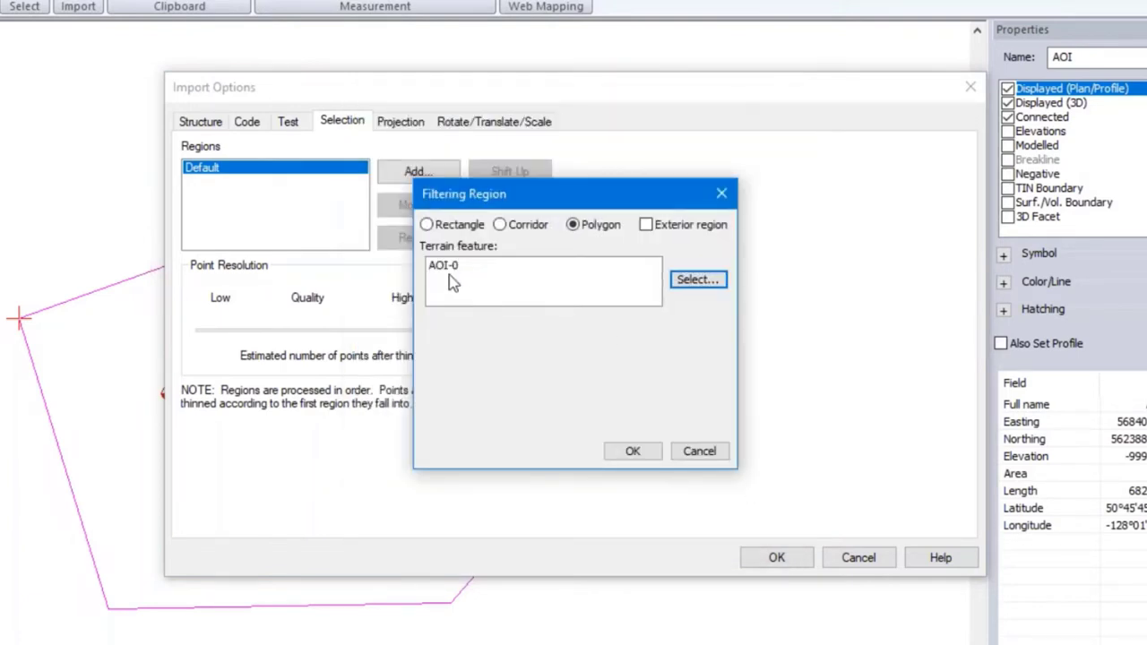
pyautogui.click(637, 451)
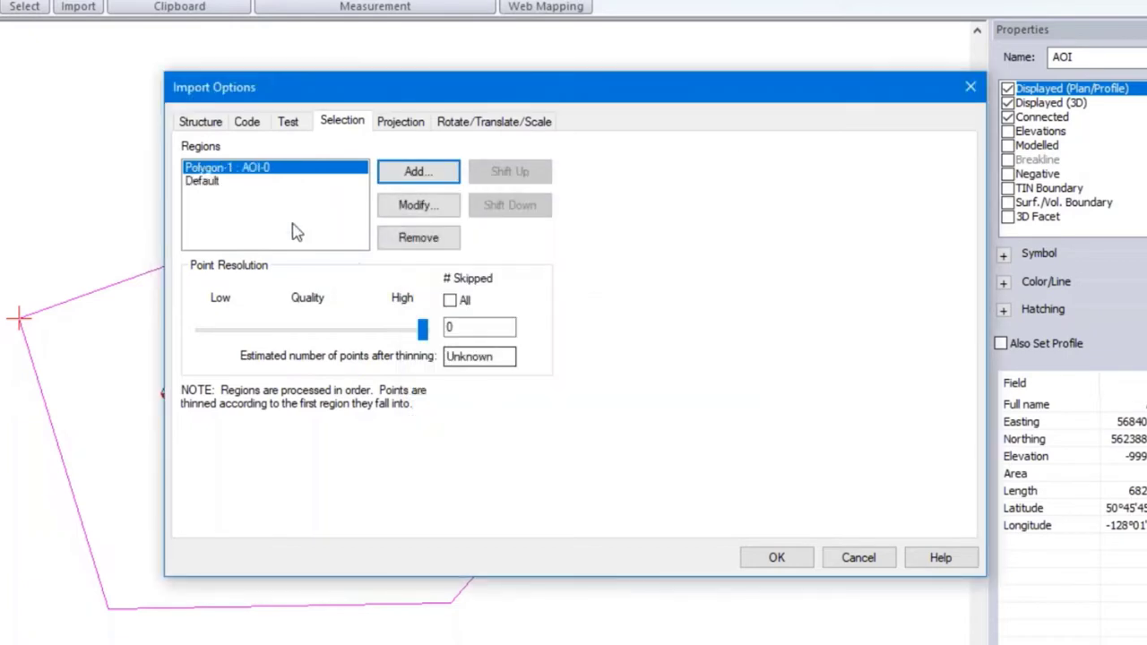
# Skip all points in the Default region, keep the AOI polygon at full resolution, and import the LiDAR without coordinate conversion
pyautogui.click(204, 181)
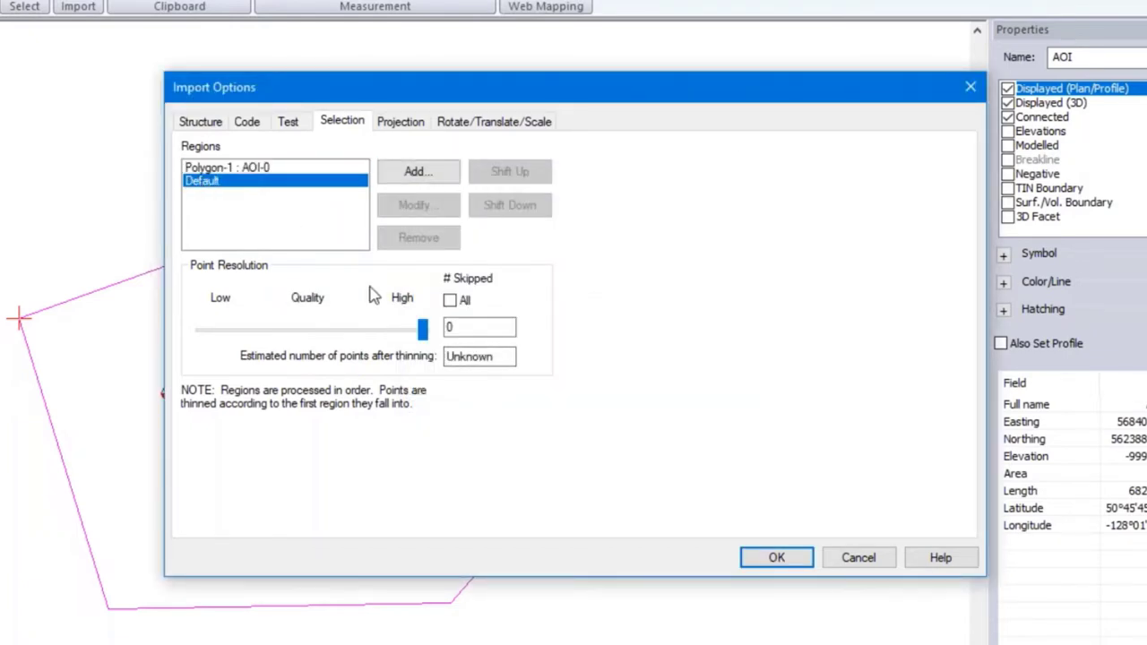
pyautogui.moveTo(421, 334); pyautogui.dragTo(287, 336)
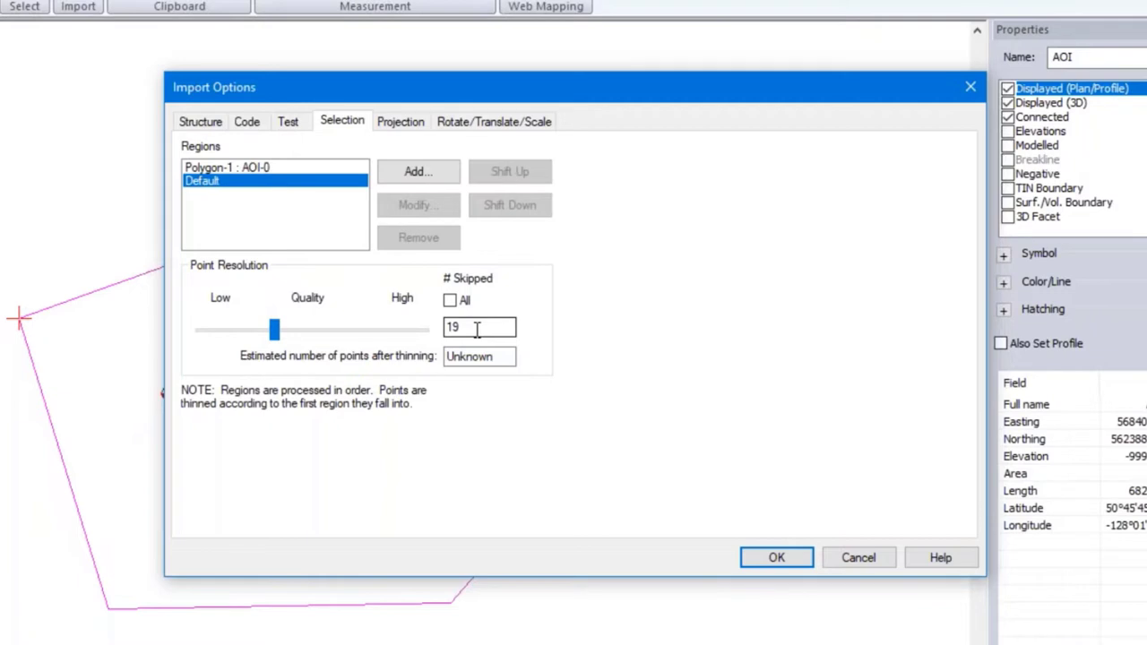
pyautogui.moveTo(273, 332); pyautogui.dragTo(299, 333)
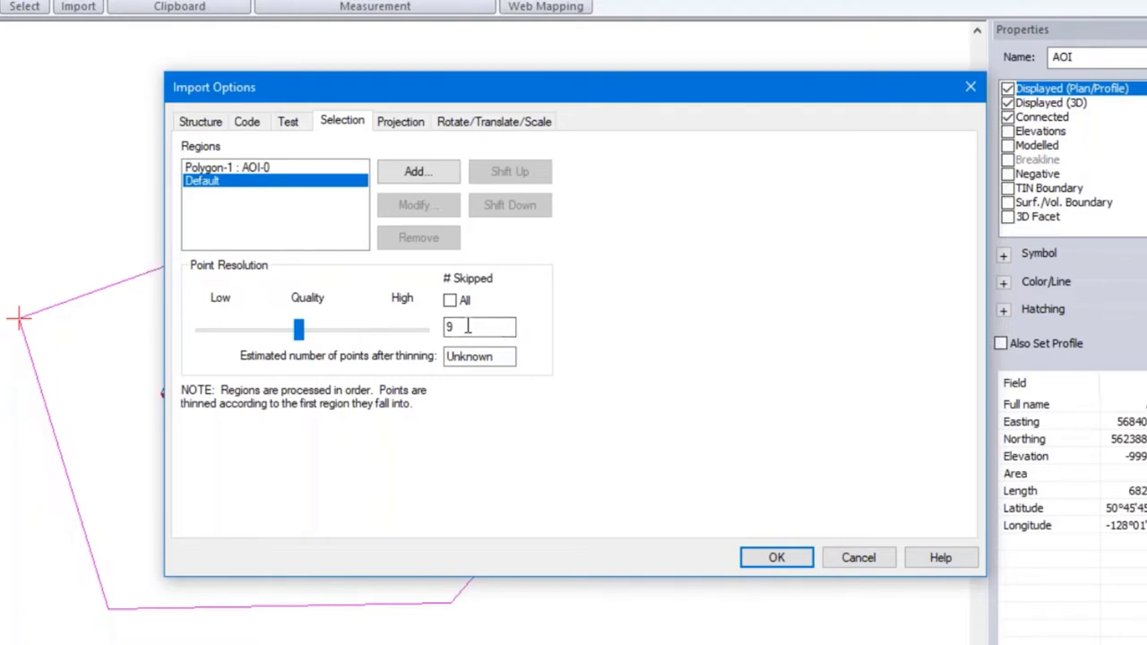
pyautogui.click(452, 300)
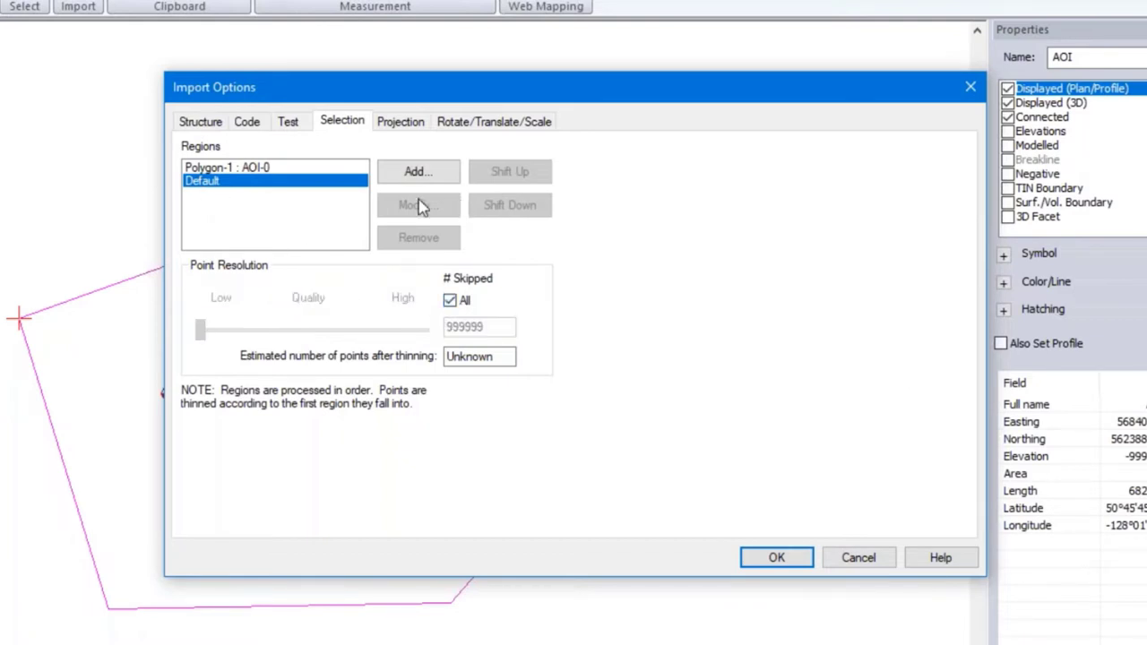
pyautogui.click(292, 168)
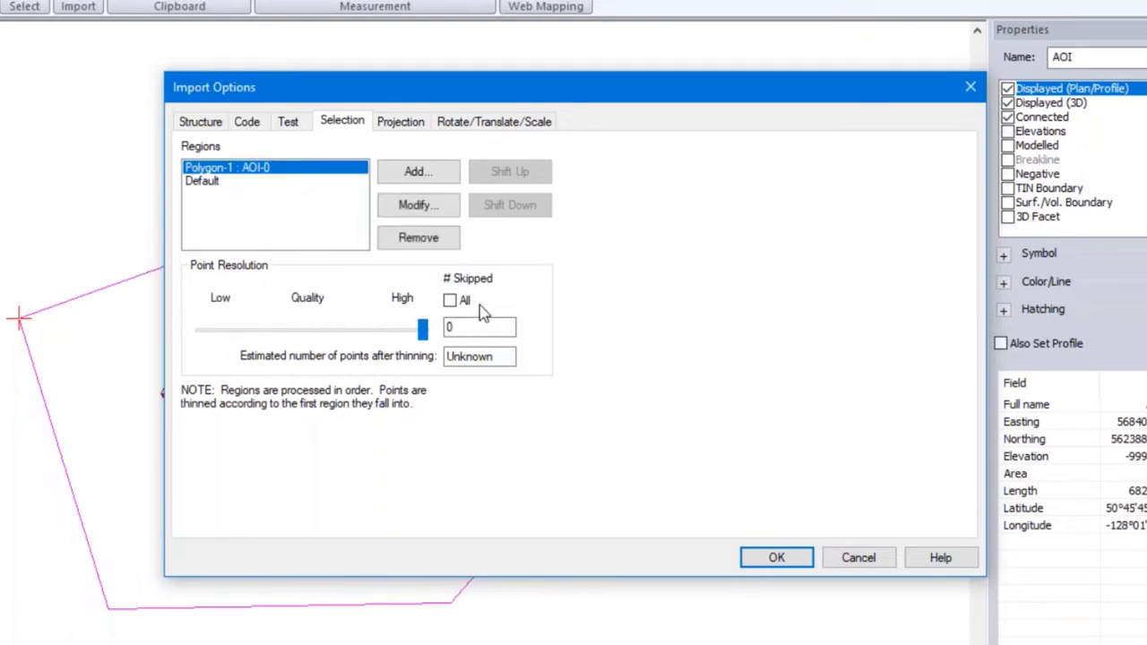
pyautogui.click(213, 181)
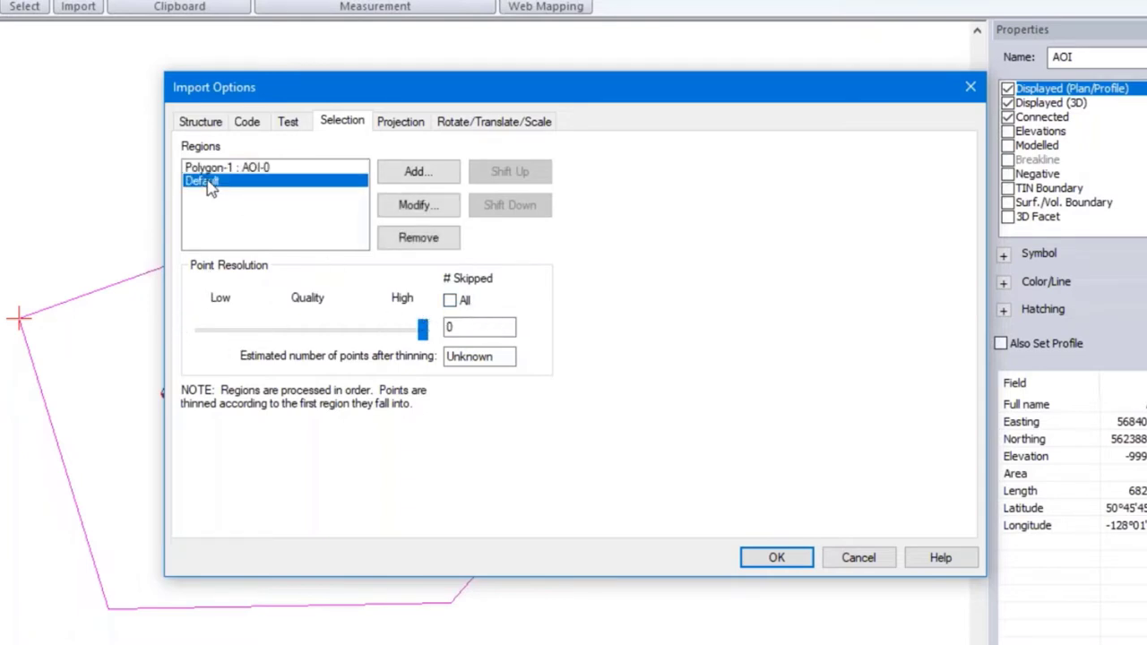
pyautogui.click(772, 558)
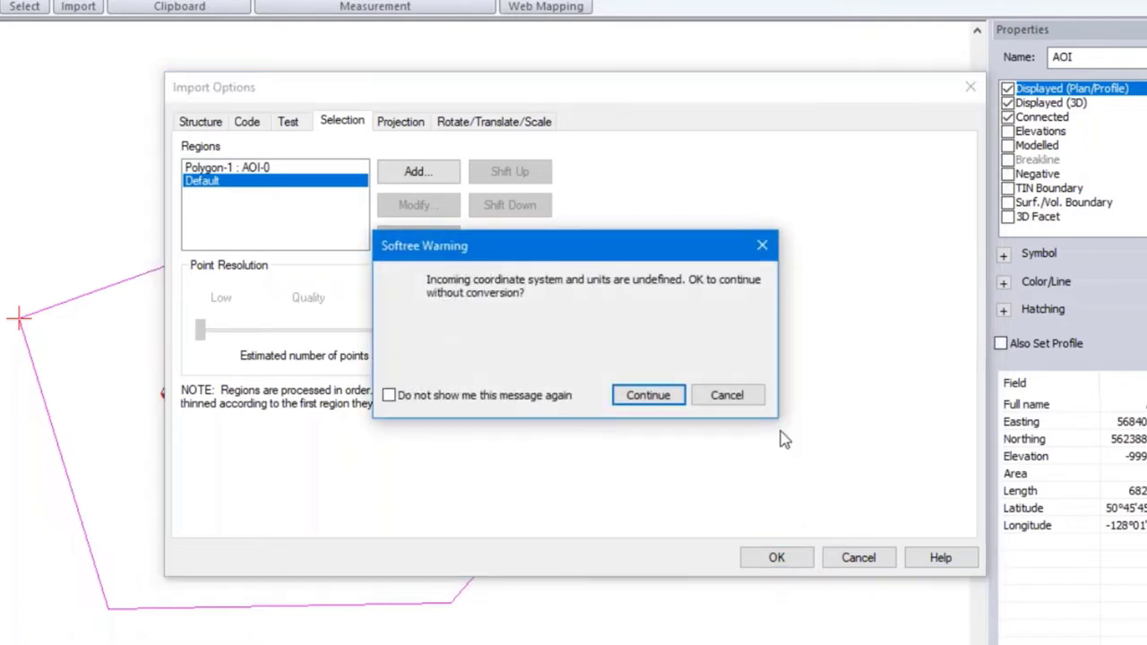
pyautogui.click(652, 395)
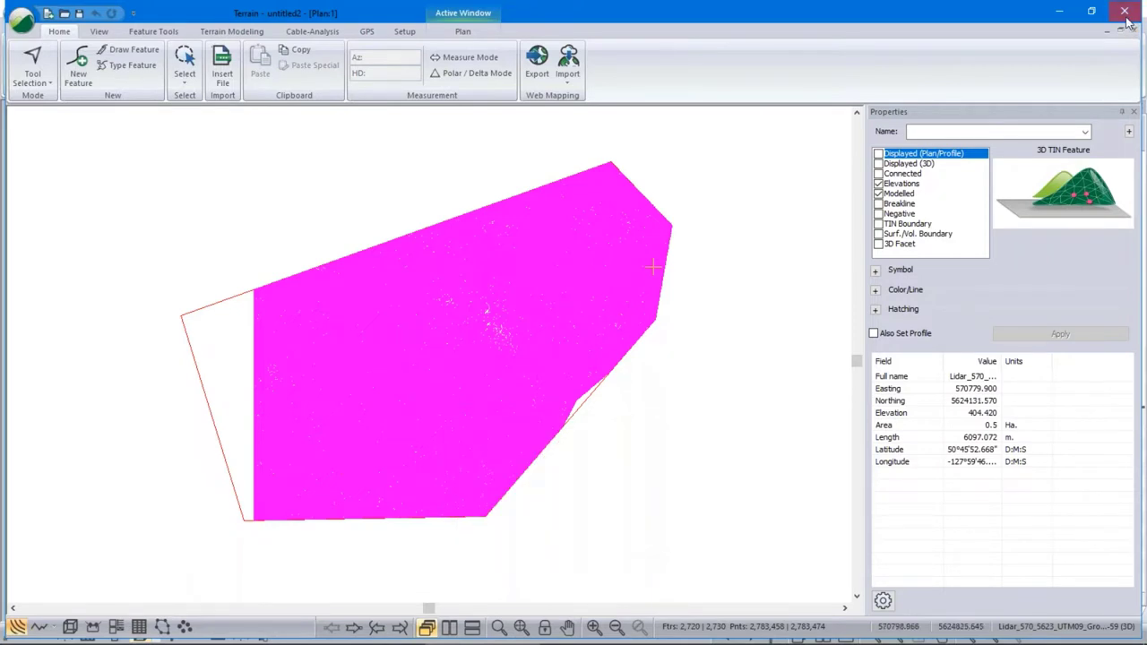
# Open the recent document turbines.terx and discard the changes to the current terrain
pyautogui.click(21, 20)
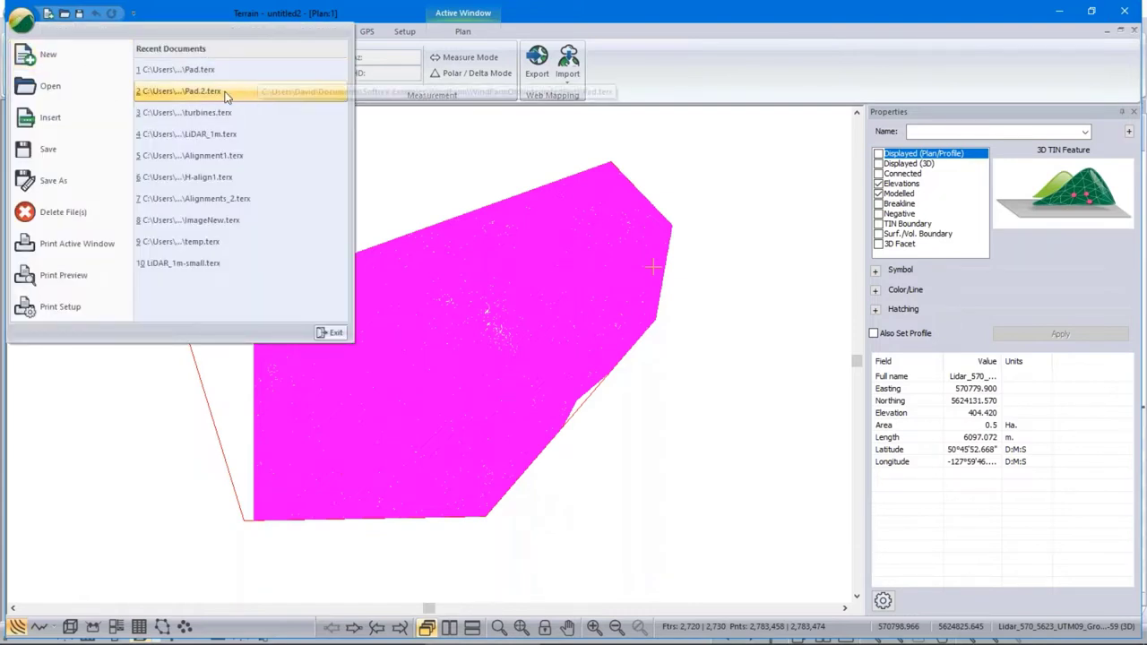
pyautogui.click(202, 136)
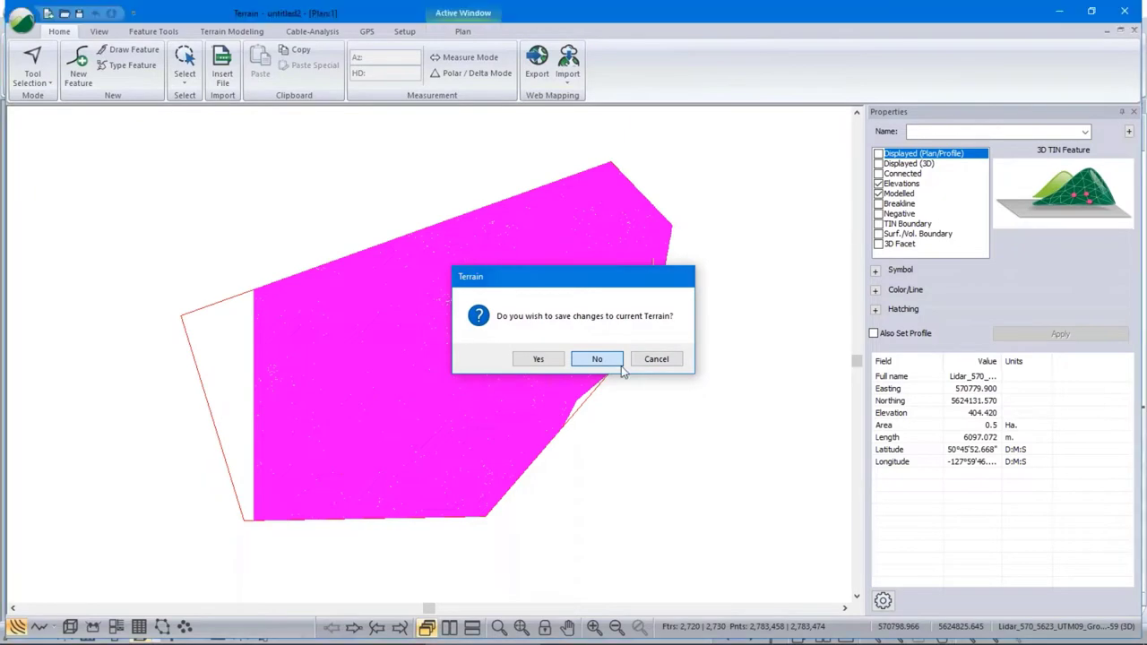
pyautogui.click(597, 359)
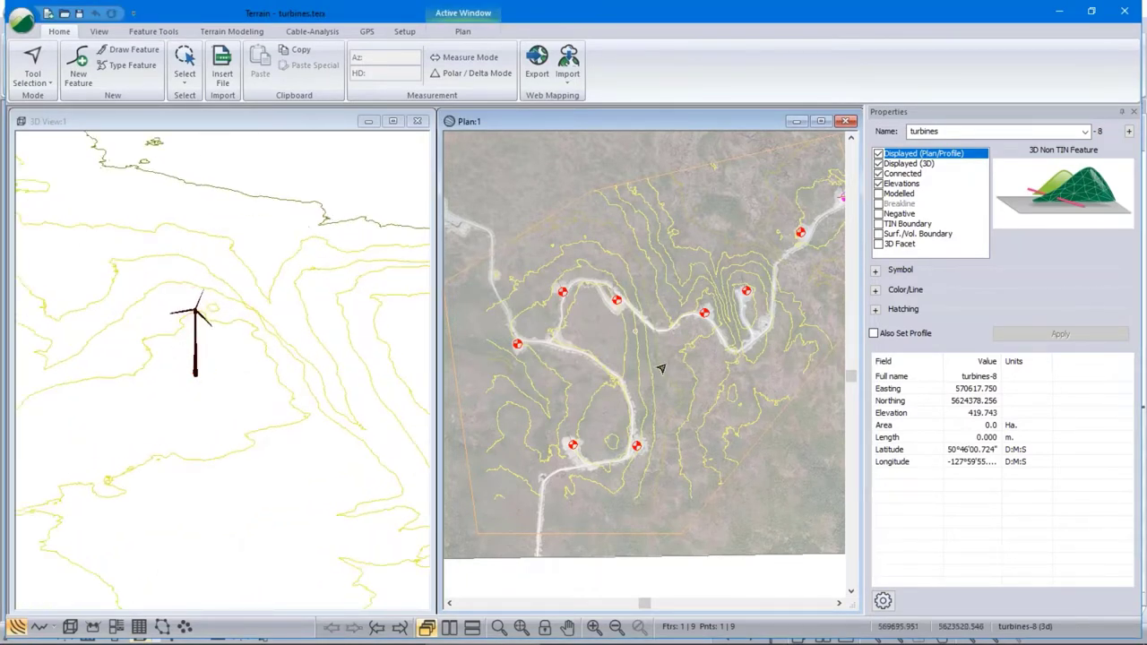
# Select all the turbine points in the plan, set their 3D symbol type to Cedar Tree, and check them in the 3D view
pyautogui.scroll(-3, 660, 365)
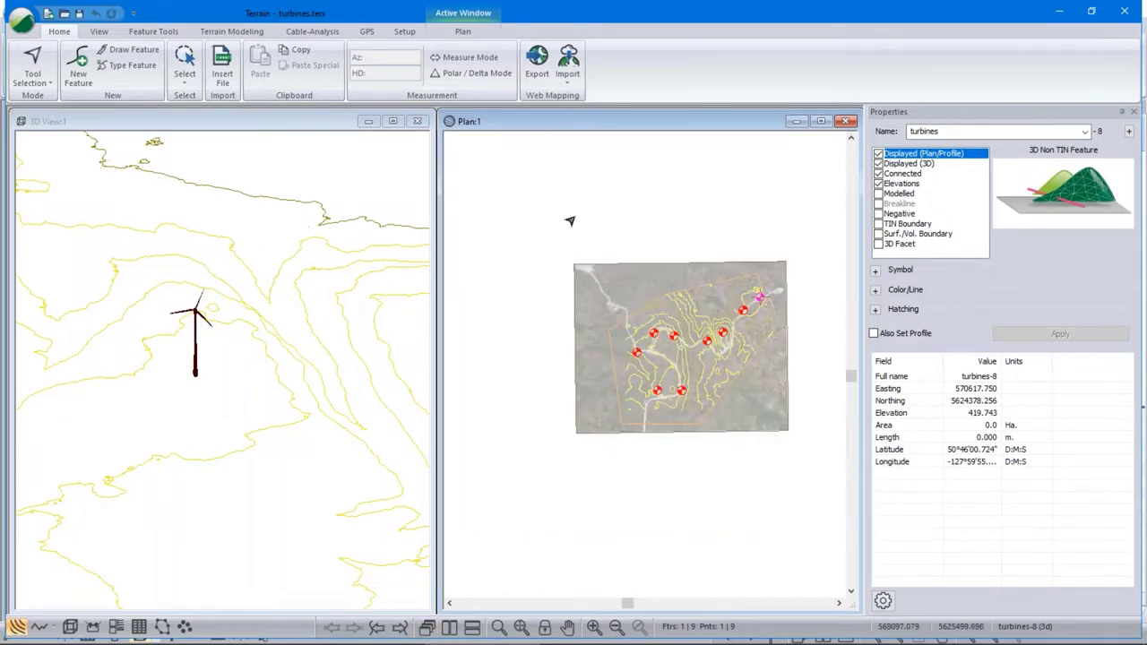
pyautogui.moveTo(573, 215); pyautogui.dragTo(806, 480)
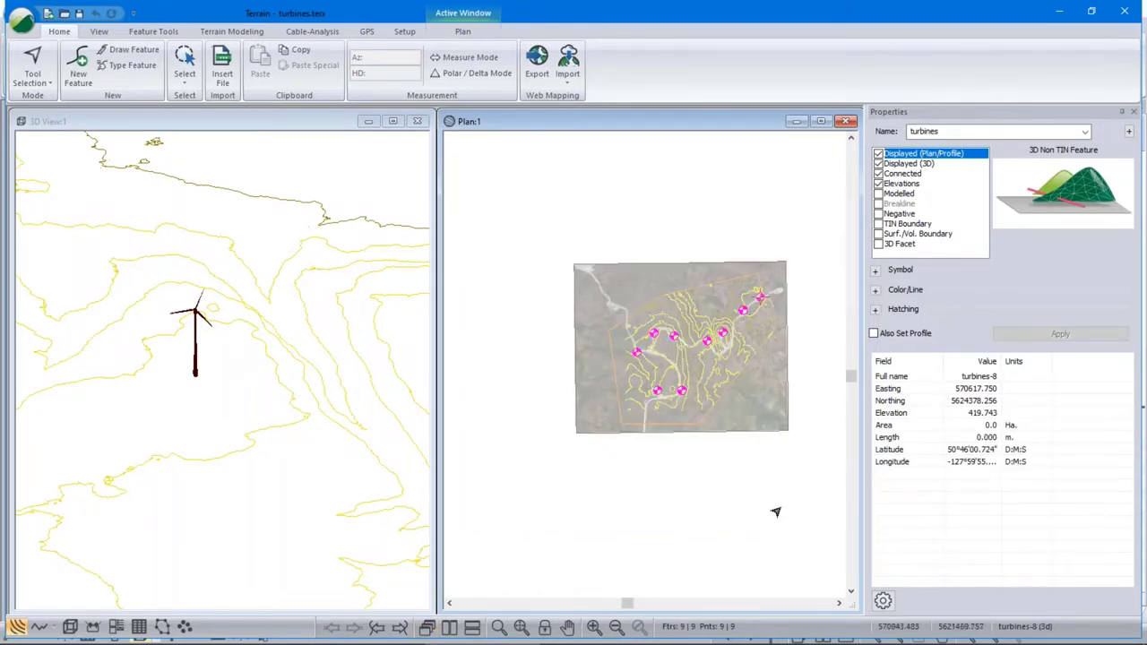
pyautogui.click(876, 269)
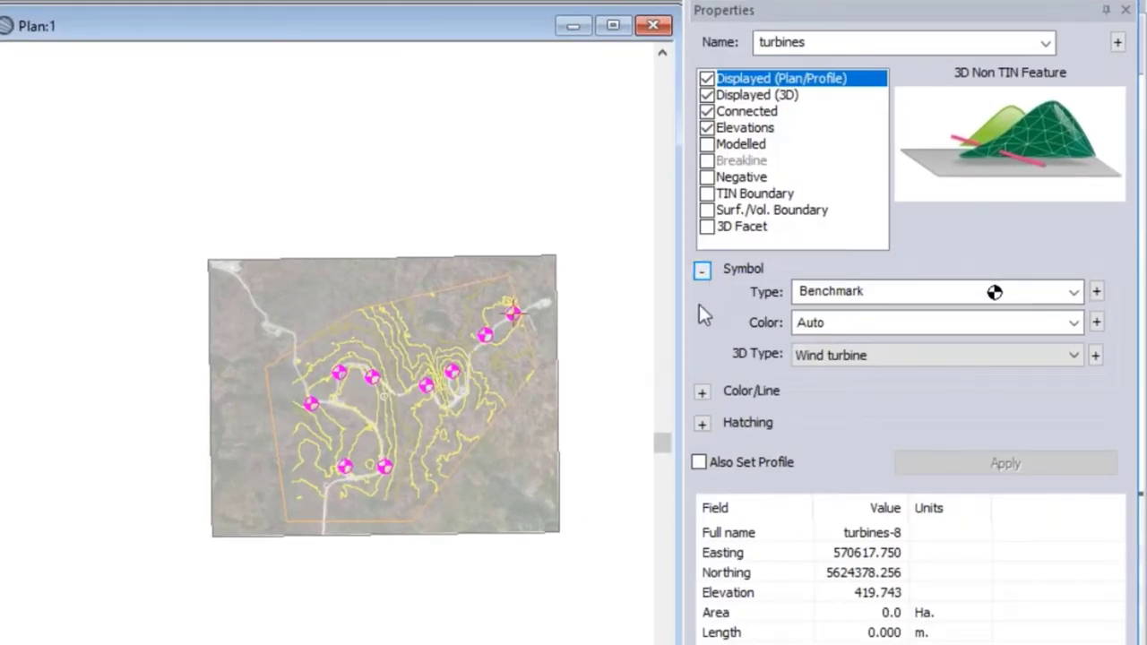
pyautogui.click(1074, 356)
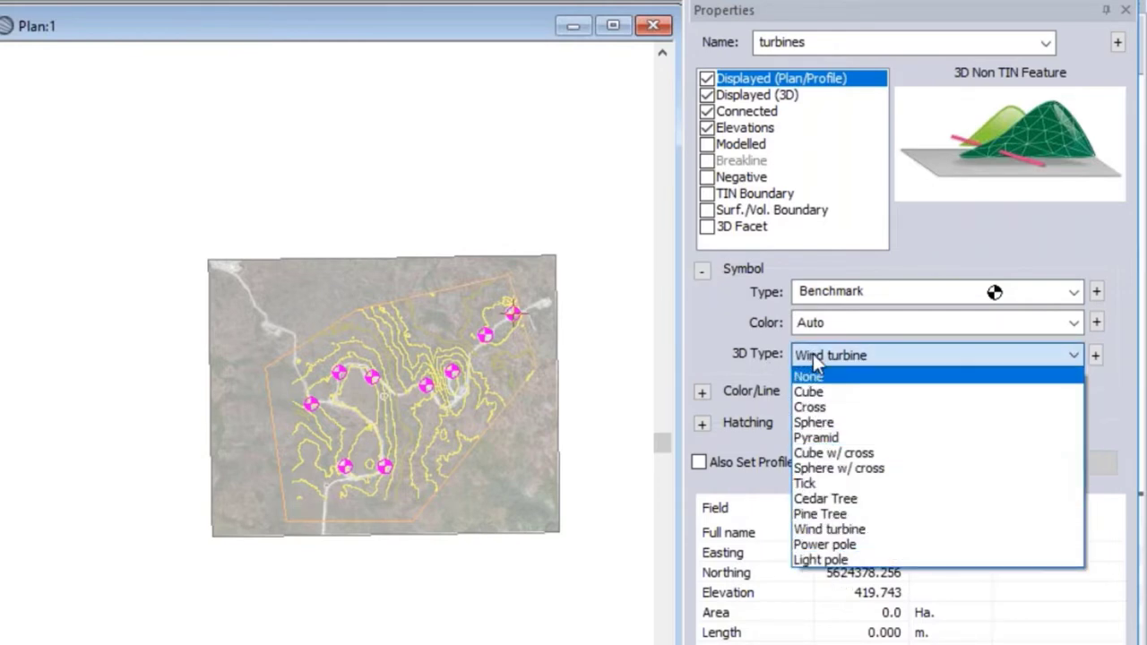
pyautogui.click(825, 498)
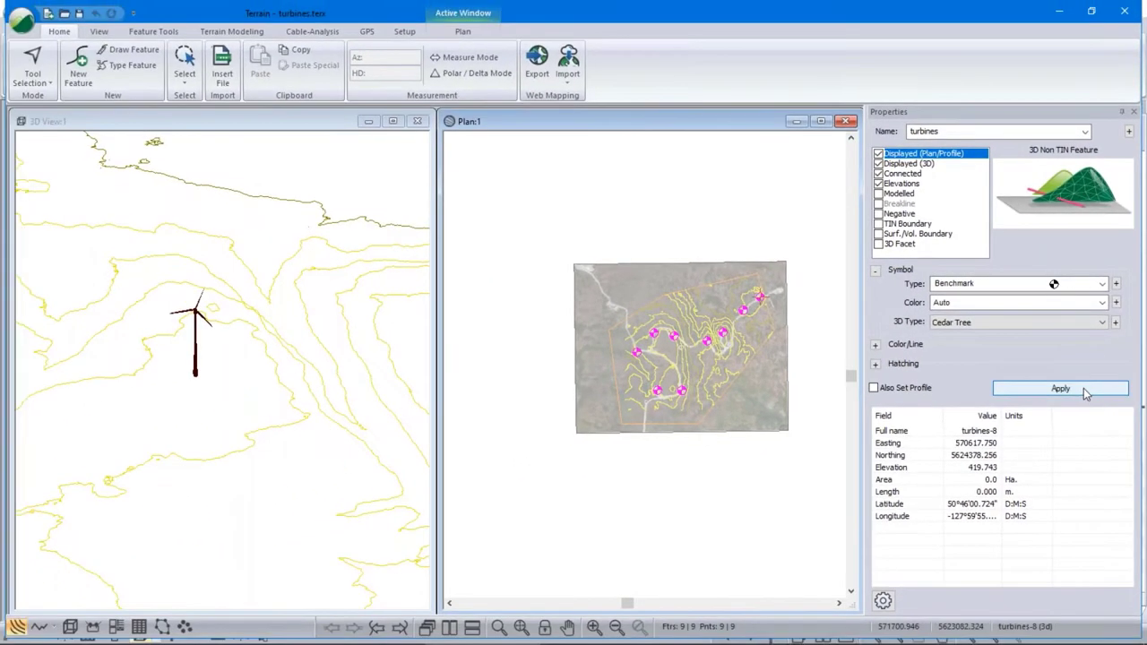
pyautogui.click(1044, 457)
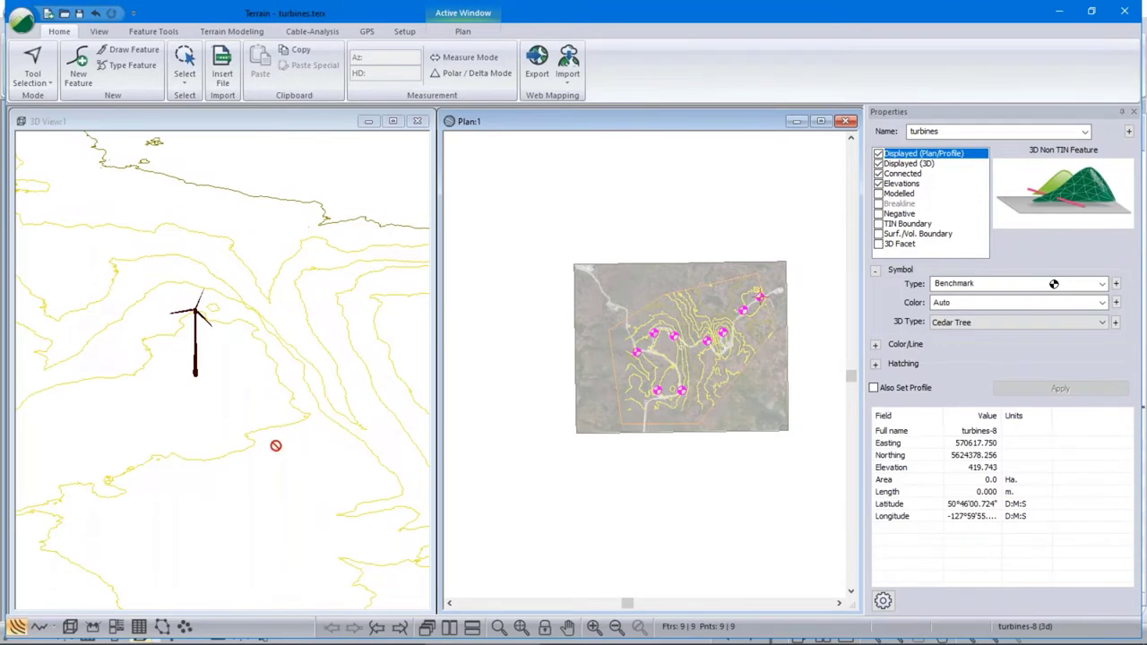
pyautogui.rightClick(229, 414)
pyautogui.click(307, 621)
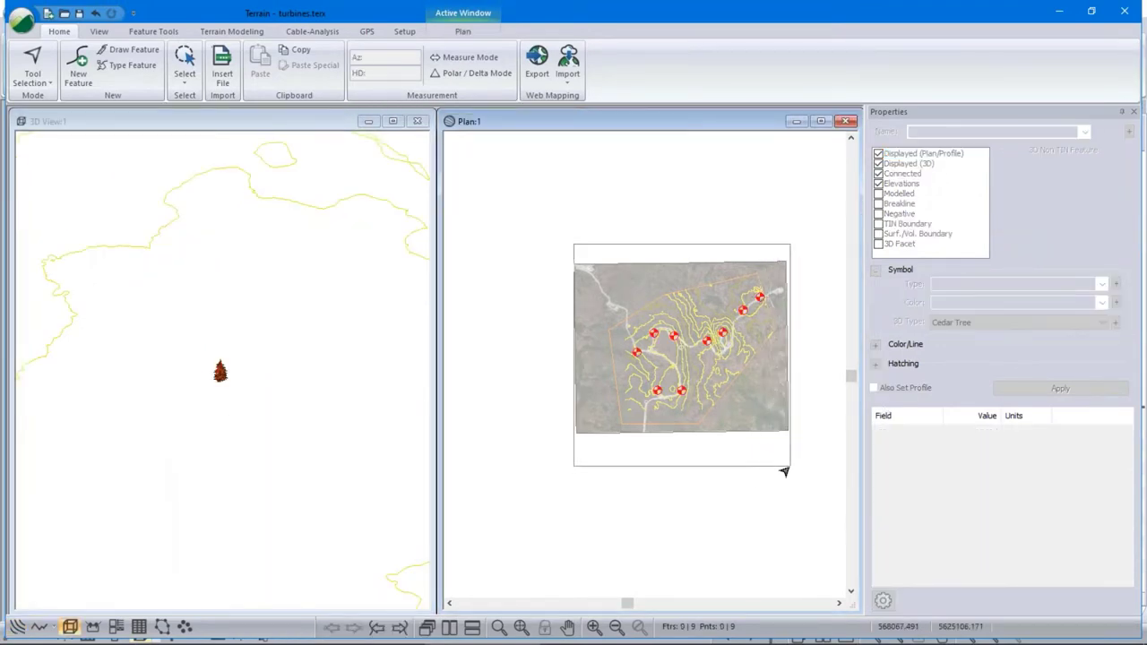
# Set the 3D symbol type of all the turbine points to Wind turbine and apply it
pyautogui.click(1102, 322)
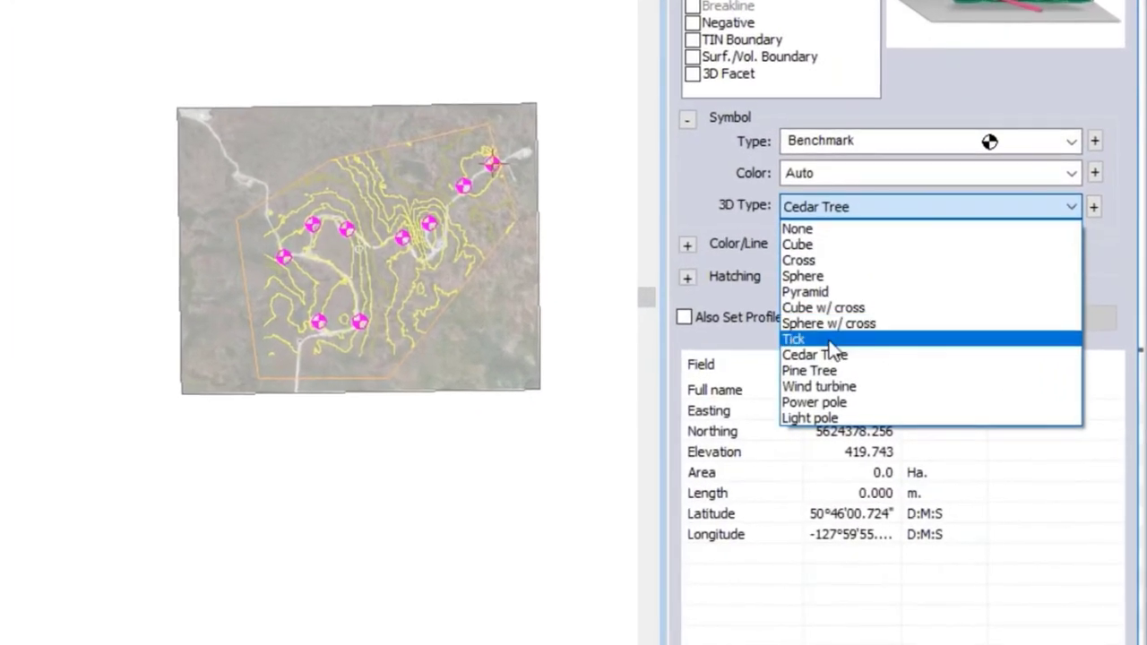
pyautogui.click(818, 386)
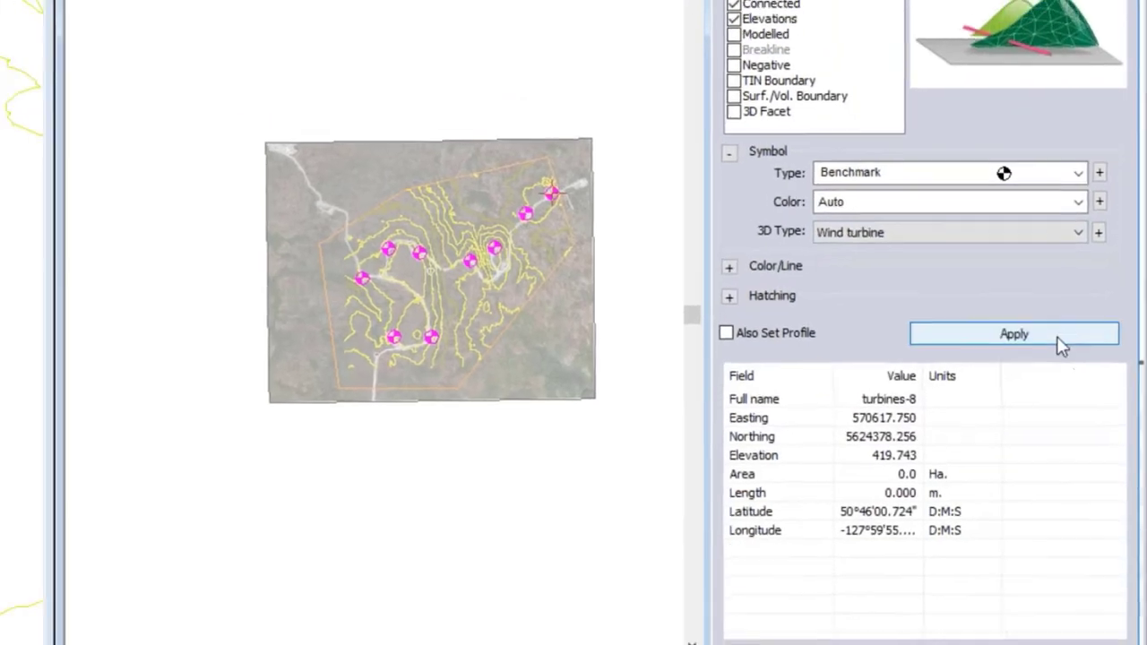
pyautogui.click(1014, 334)
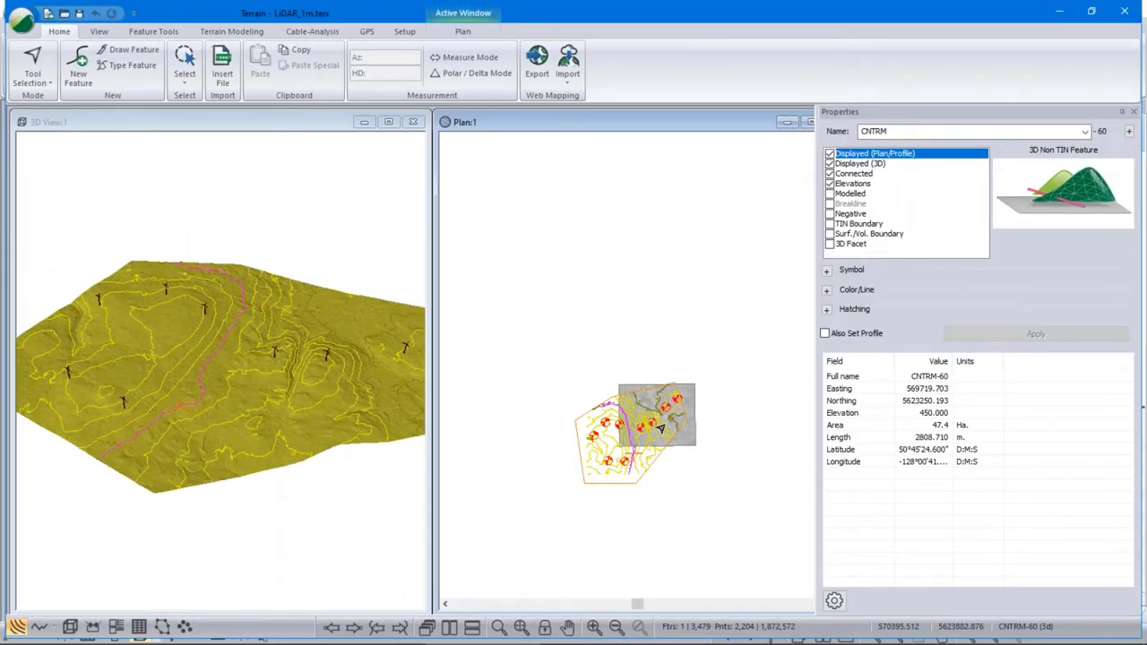
# Examine the LiDAR_1m terrain around the turbines and review its triangle and contour calculation settings without recalculating
pyautogui.scroll(5, 659, 428)
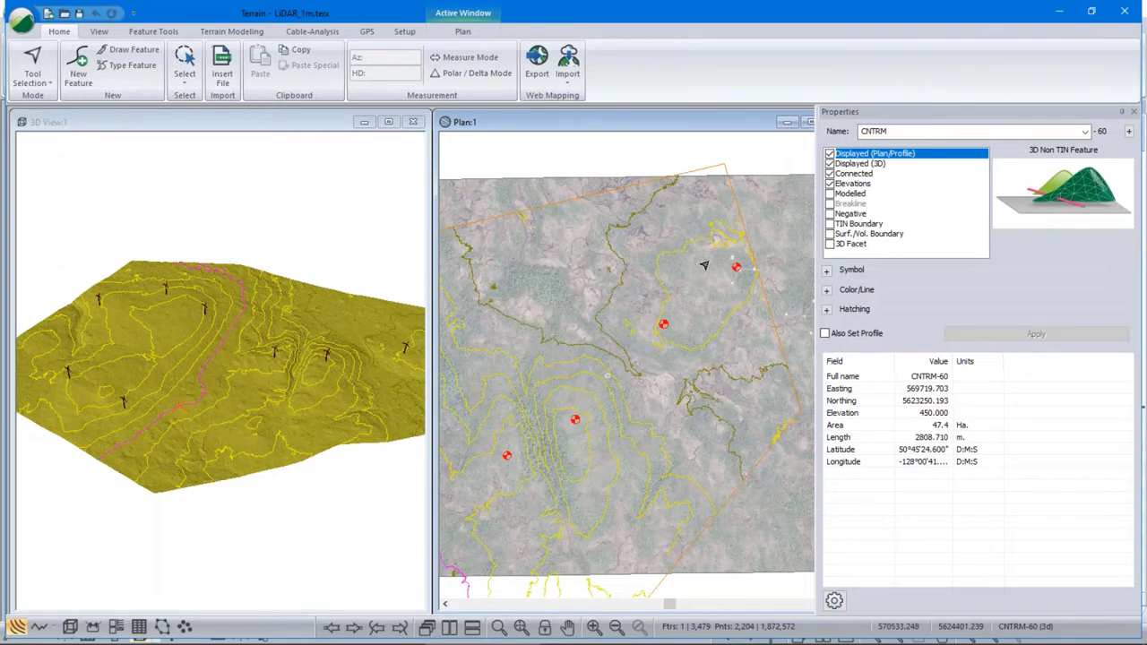
pyautogui.moveTo(581, 442)
pyautogui.moveTo(628, 397)
pyautogui.scroll(-1, 632, 398)
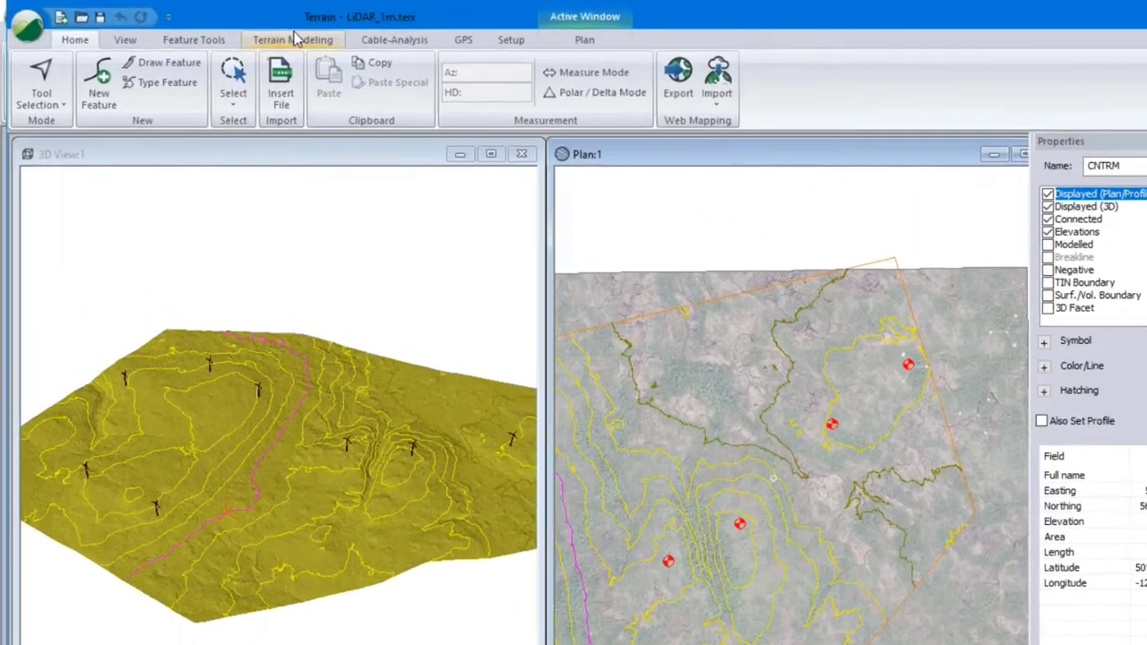
pyautogui.click(231, 32)
pyautogui.click(64, 135)
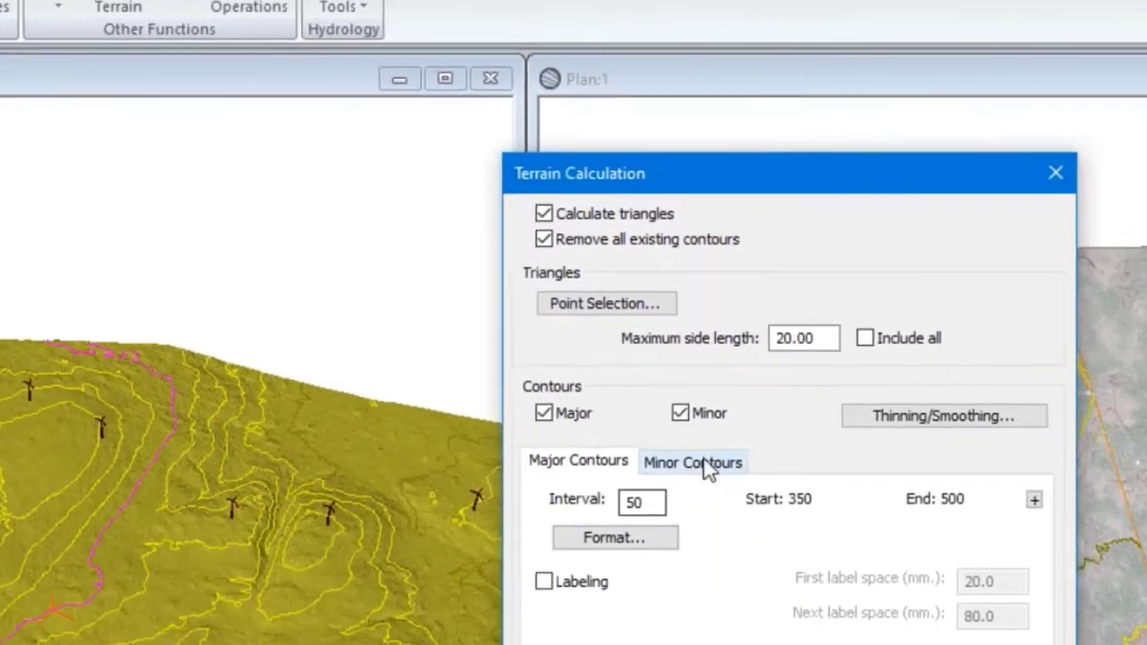
pyautogui.click(678, 463)
pyautogui.click(384, 348)
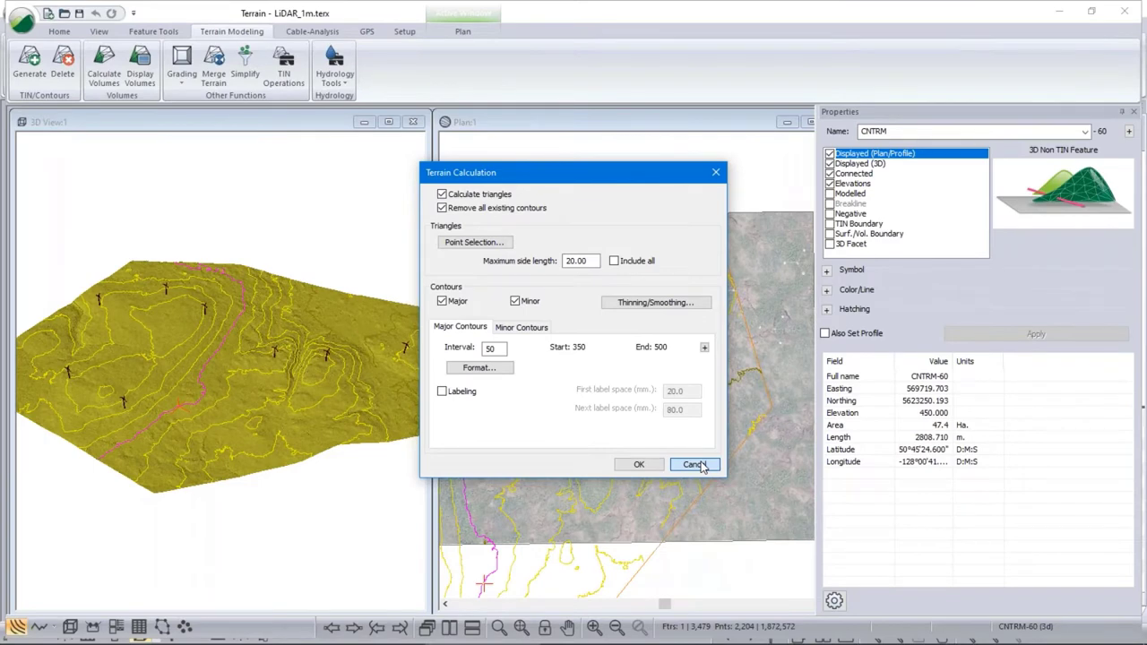
pyautogui.click(694, 464)
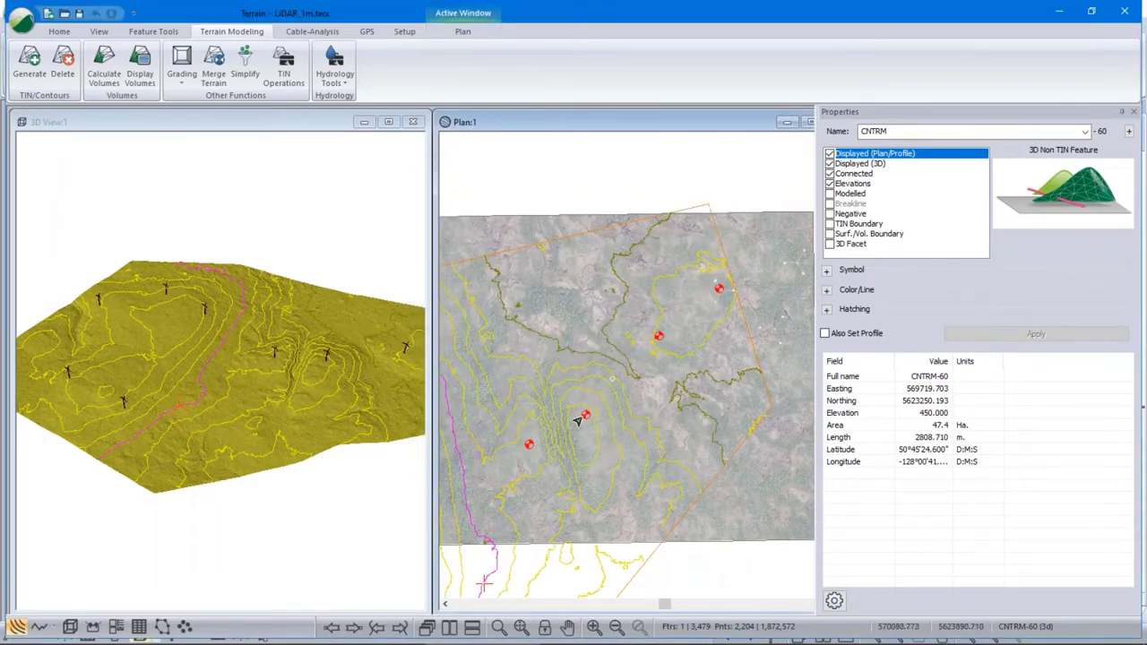
pyautogui.moveTo(578, 421)
pyautogui.moveTo(473, 342)
pyautogui.moveTo(729, 386)
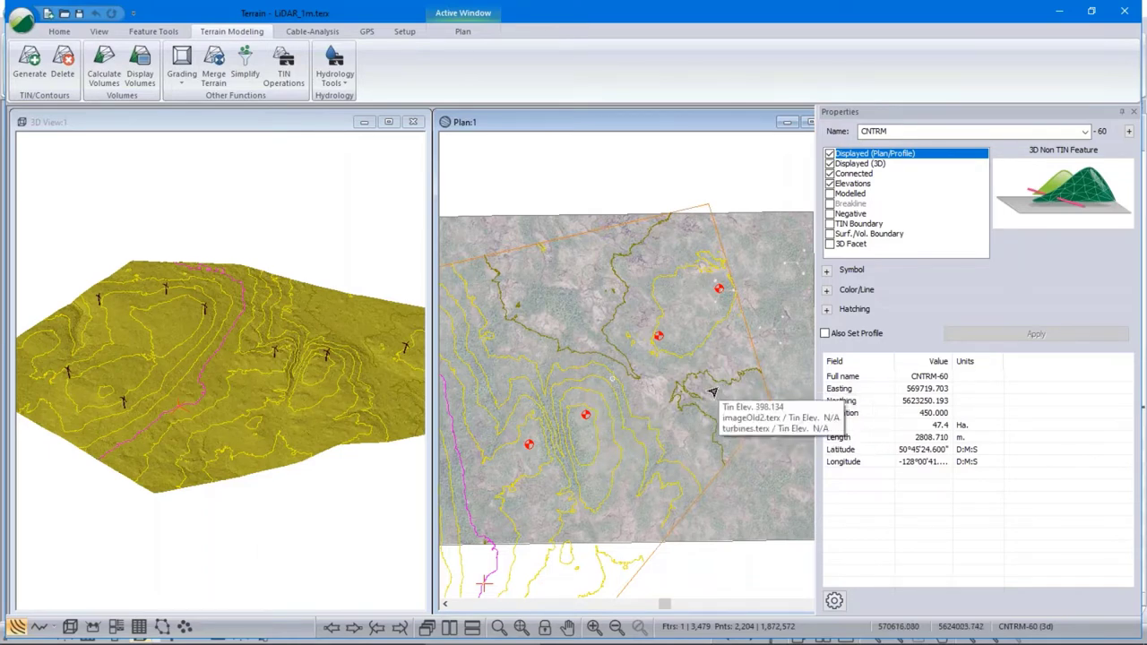
pyautogui.moveTo(683, 316)
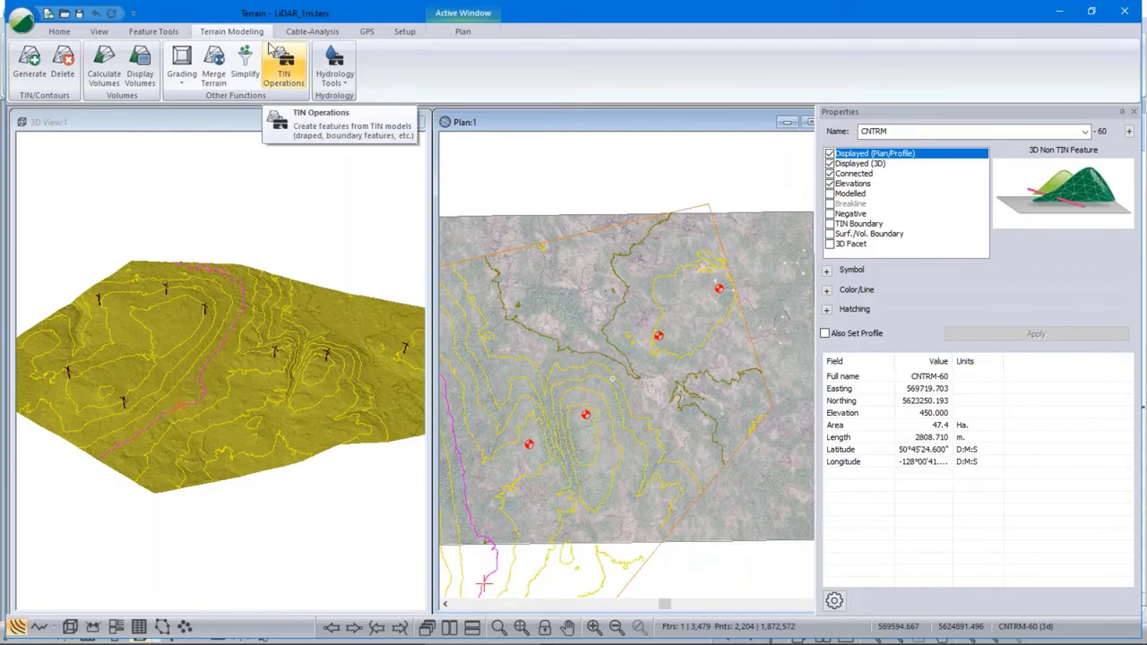
# Switch to the Location module and use LiDAR_1m.terx from the WindFarm folder as the original ground surface
pyautogui.click(414, 33)
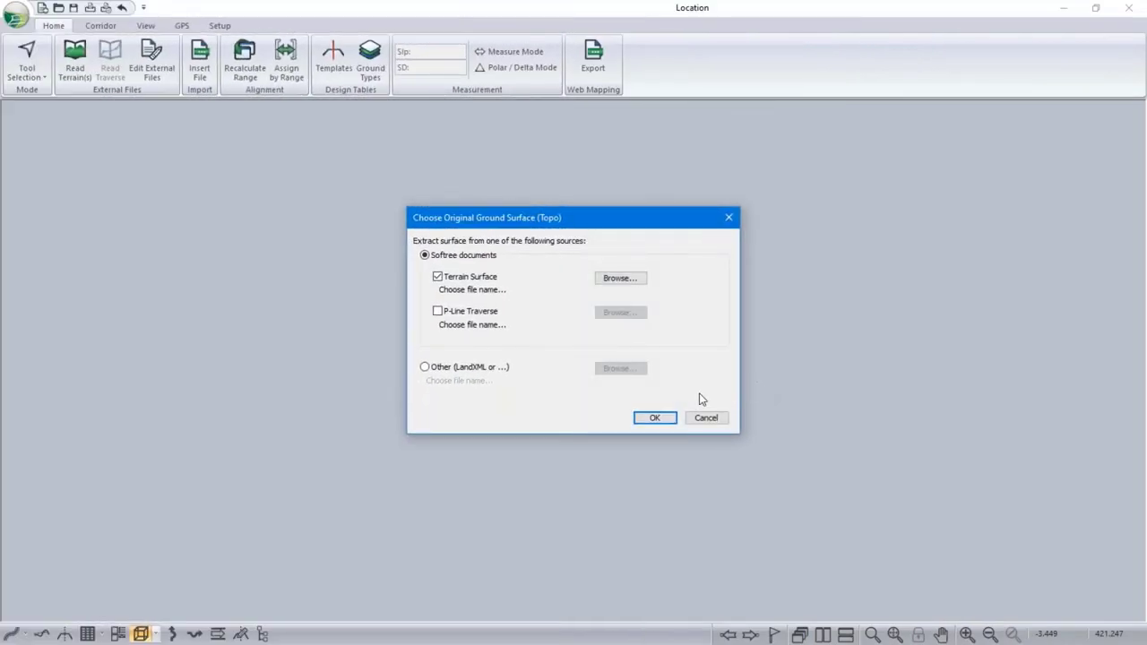
pyautogui.click(620, 278)
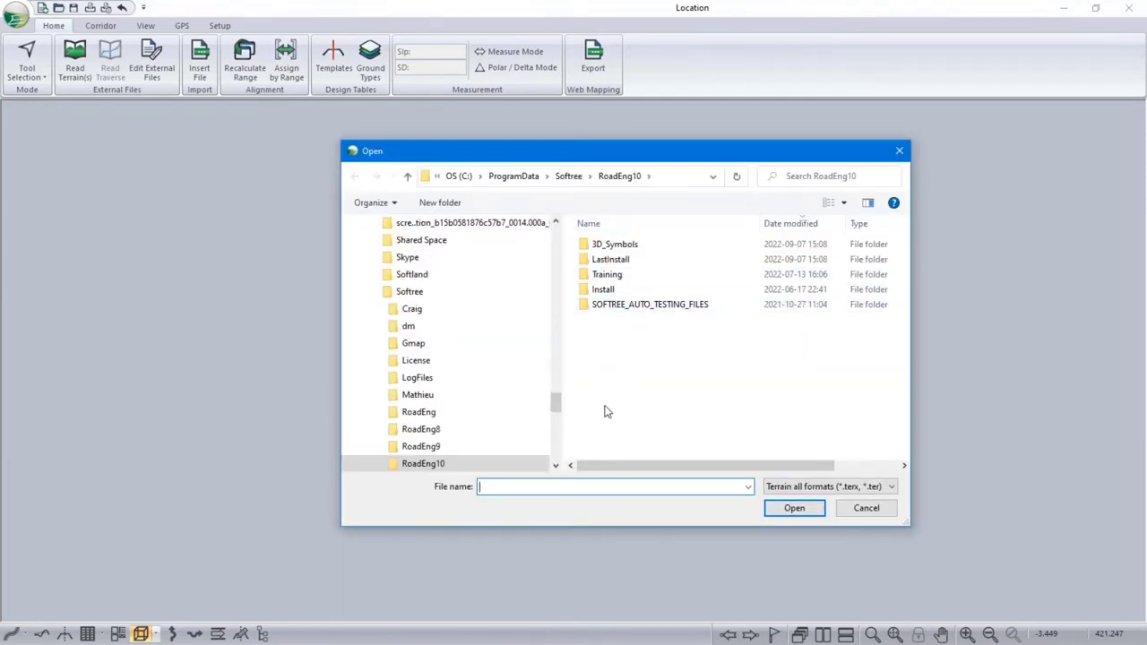
pyautogui.click(619, 290)
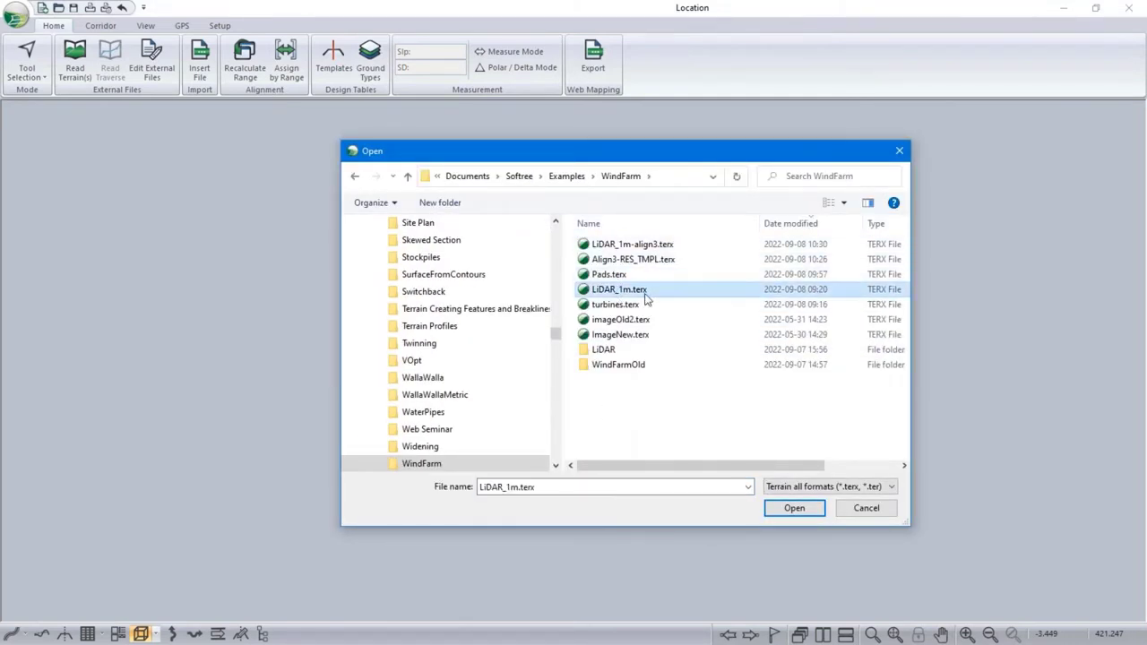
pyautogui.click(794, 508)
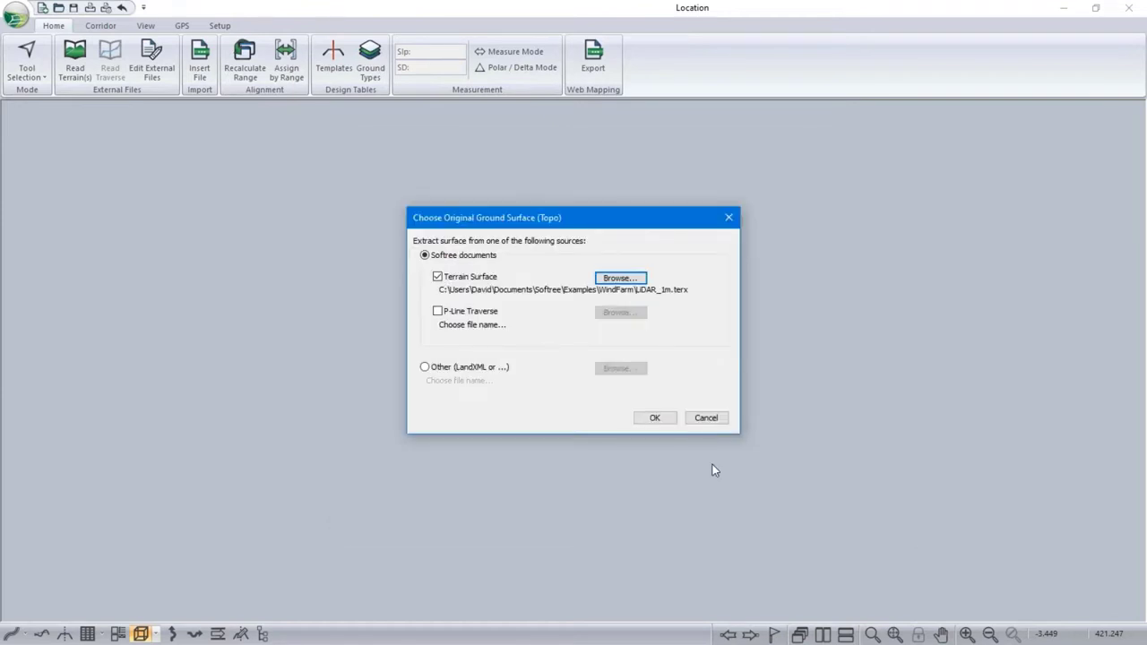
pyautogui.click(654, 417)
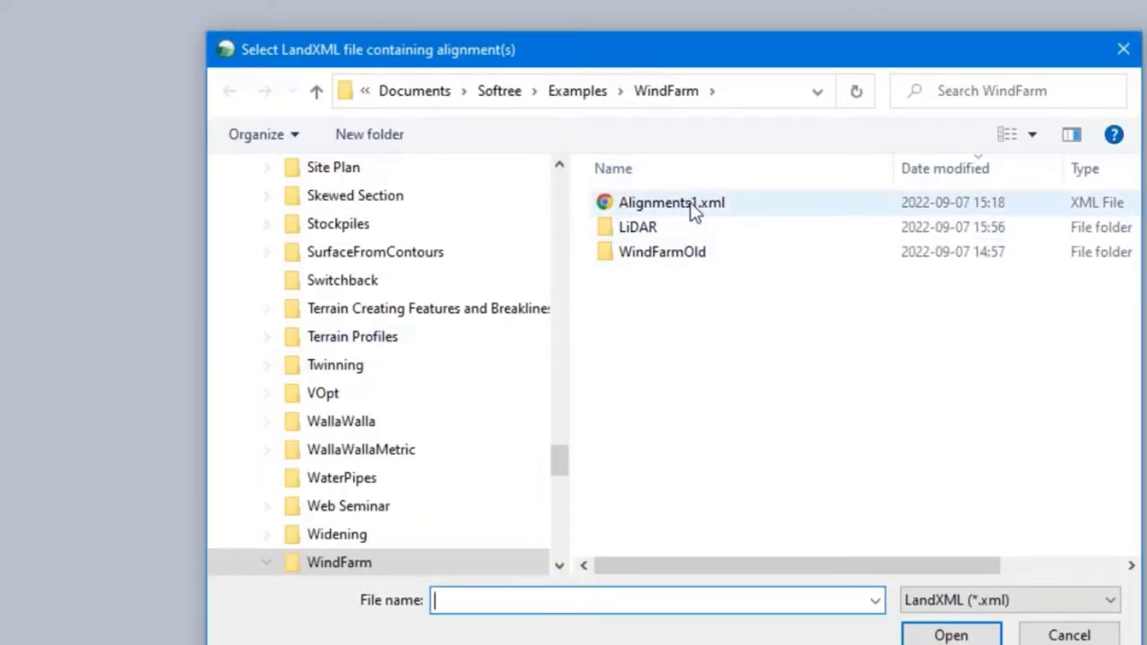
# Load Alignments1.xml as the initial LandXML alignment, using H-align2 horizontally and including the FGCenter vertical alignment
pyautogui.click(685, 204)
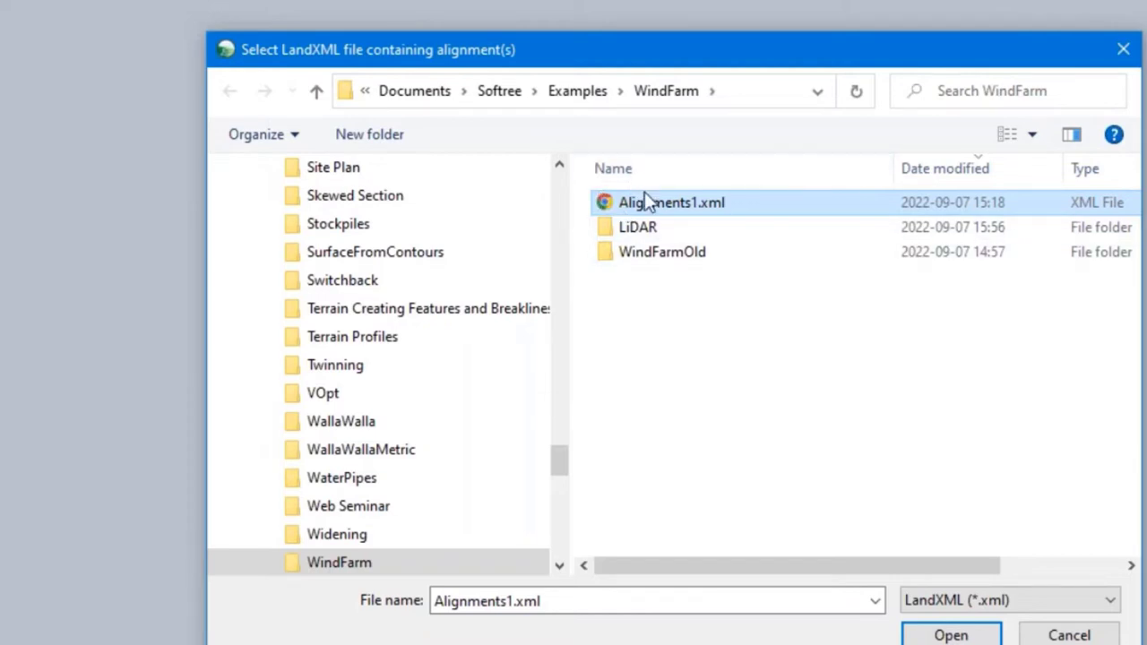
pyautogui.click(978, 635)
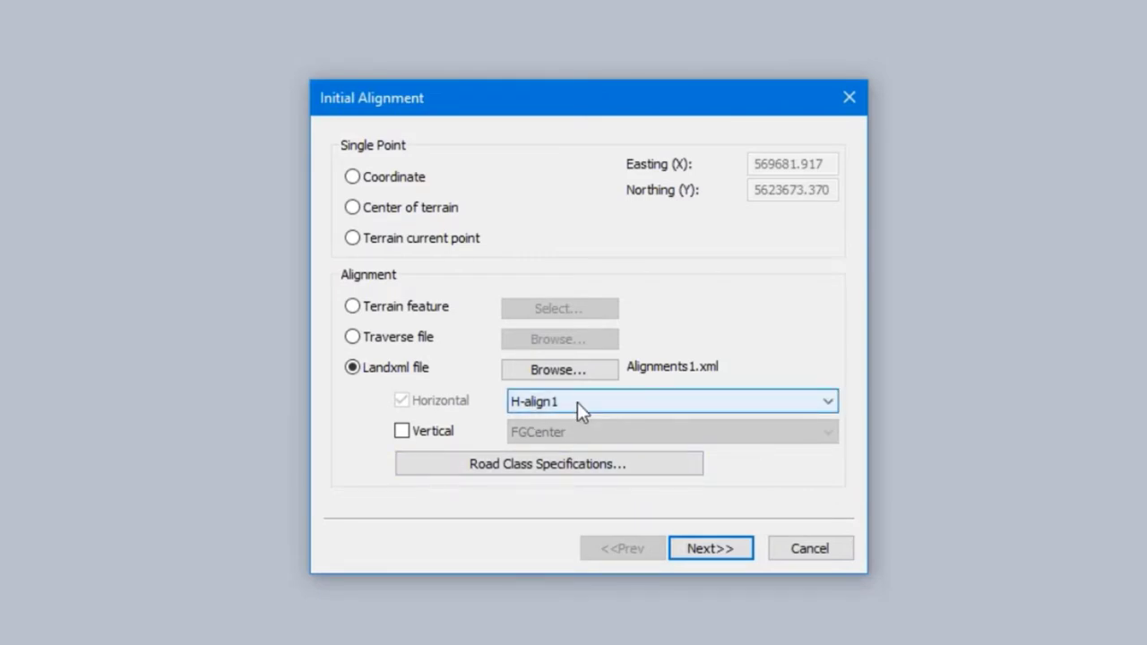
pyautogui.click(495, 440)
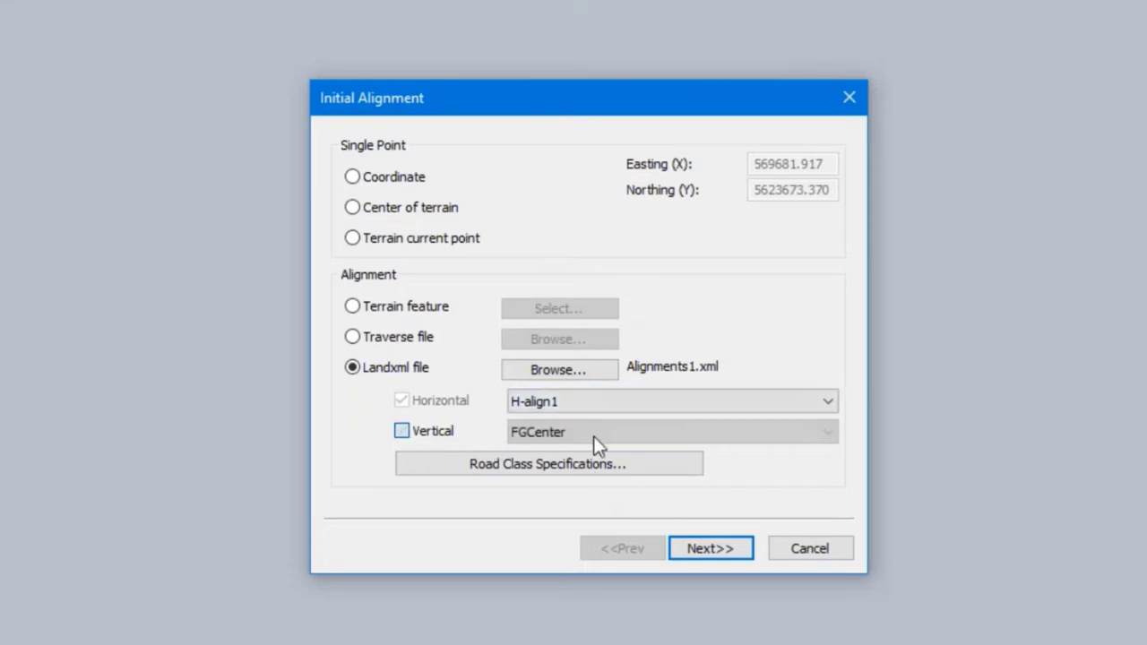
pyautogui.click(828, 404)
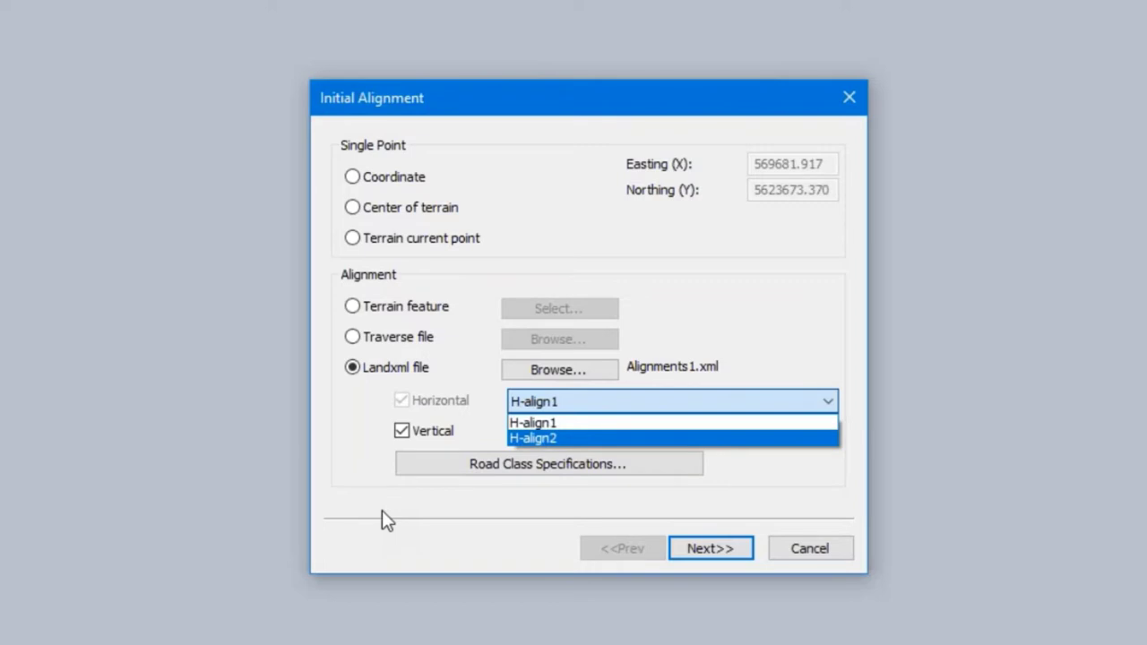
pyautogui.click(556, 438)
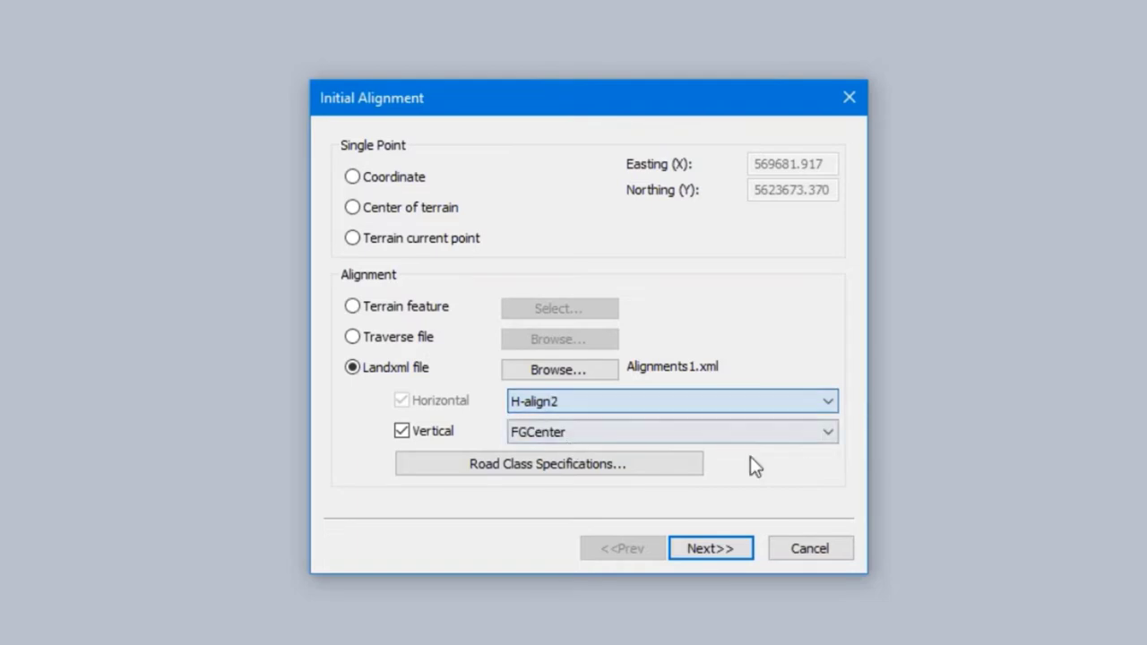
# Create the road design using the default Standard Template as its initial cross section
pyautogui.click(700, 550)
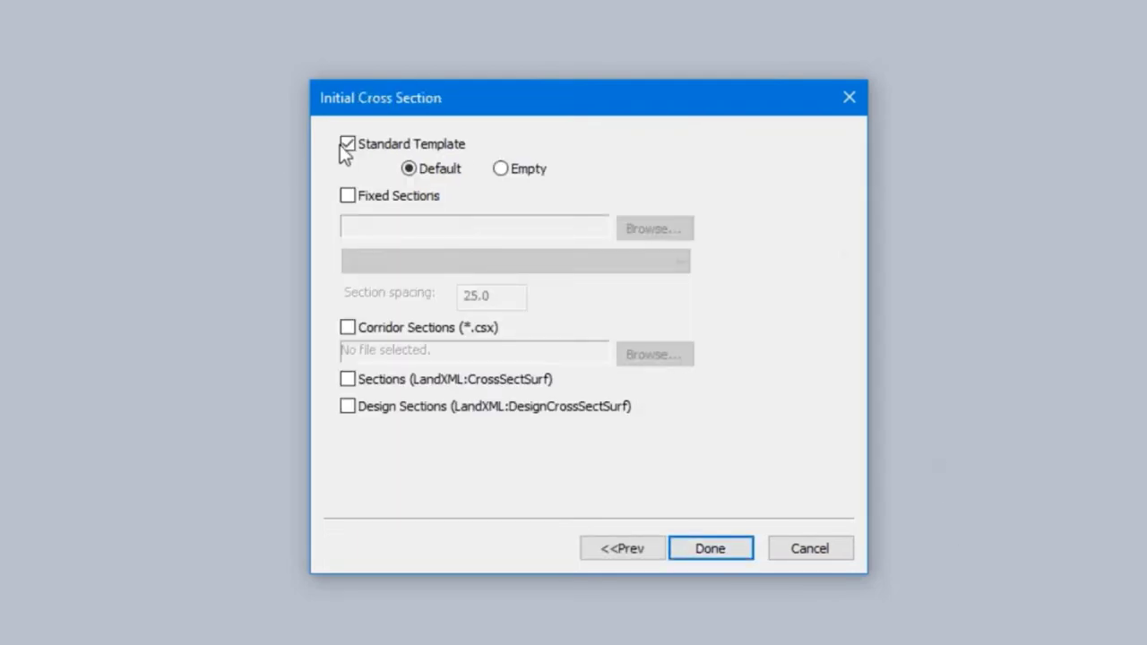
pyautogui.click(728, 557)
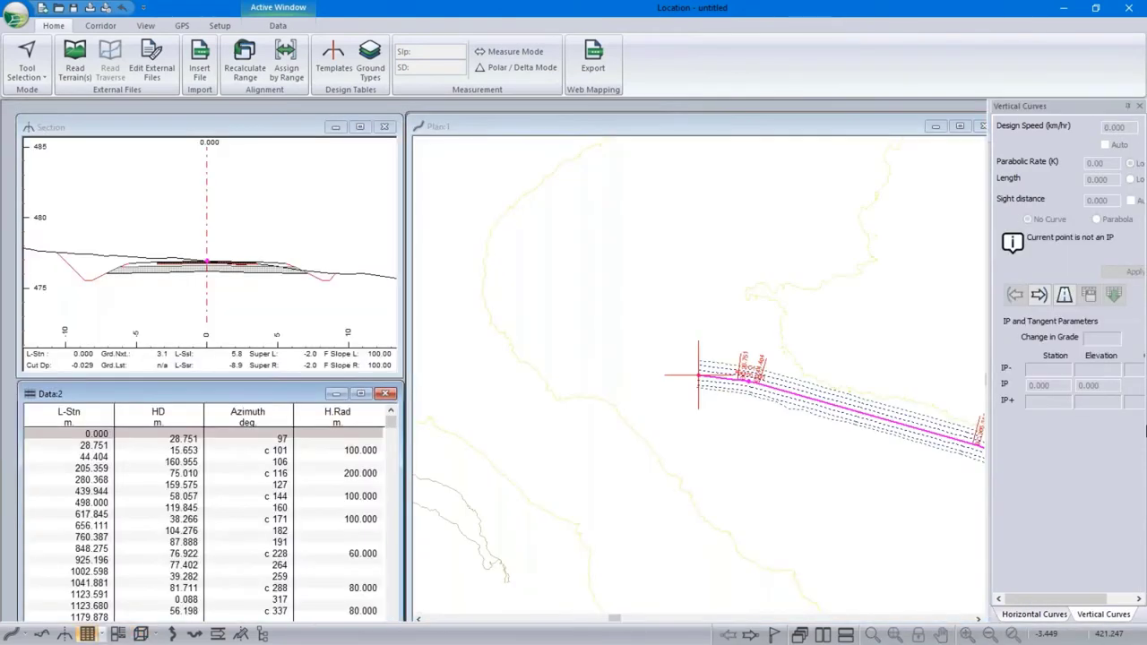
pyautogui.scroll(-3, 709, 350)
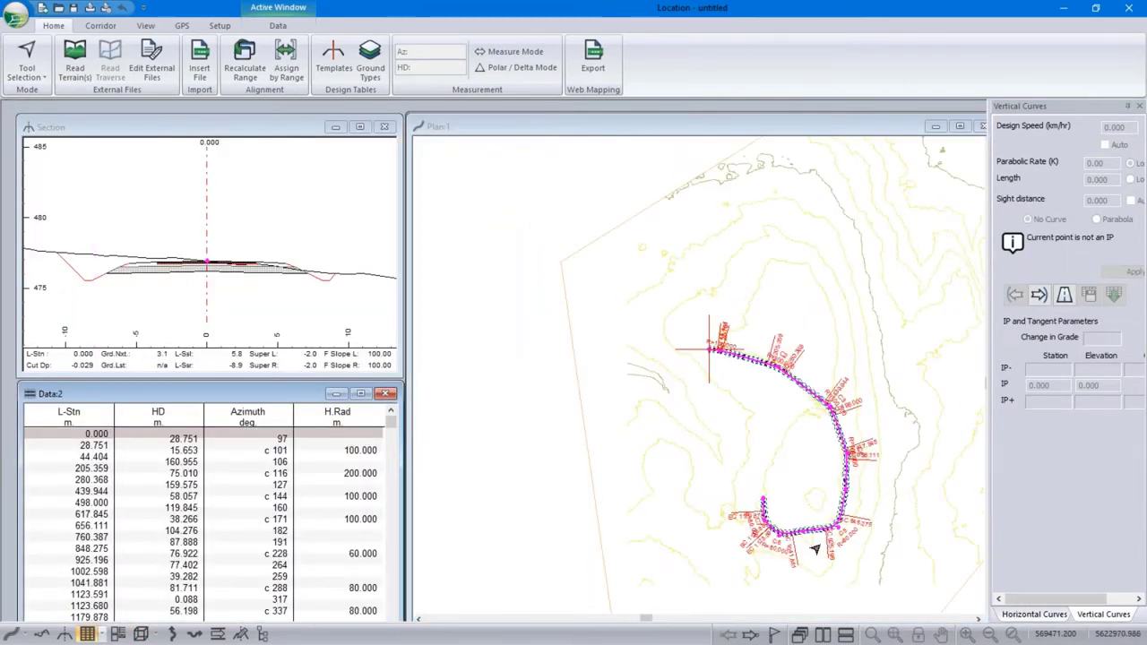
pyautogui.moveTo(890, 236); pyautogui.dragTo(712, 269, button='middle')
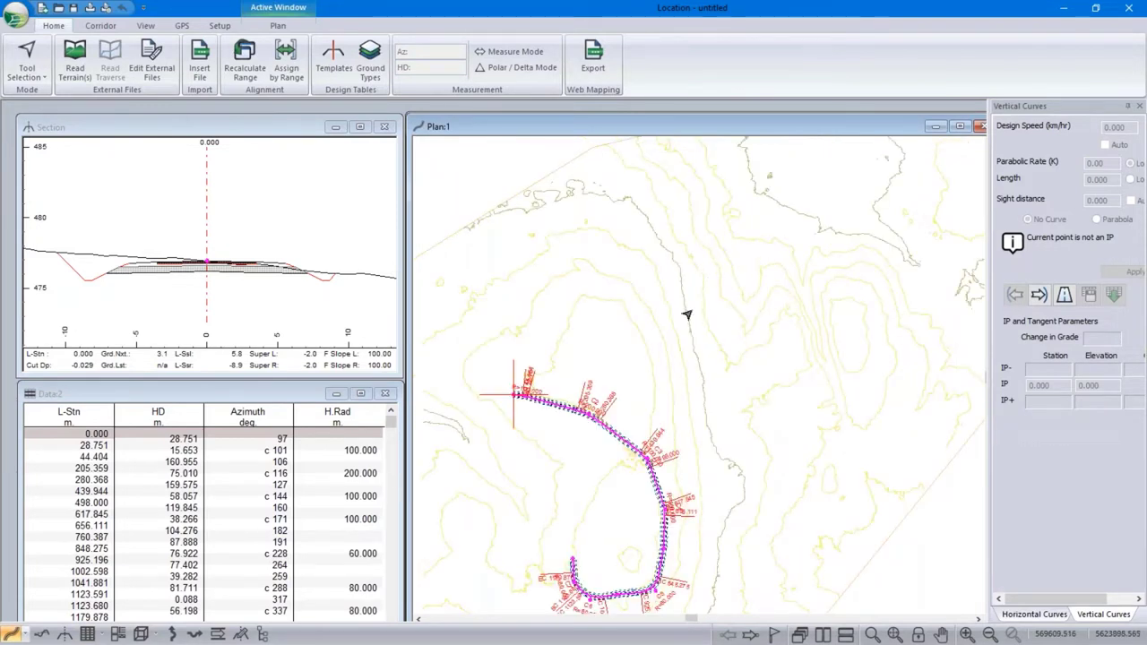
pyautogui.moveTo(687, 314)
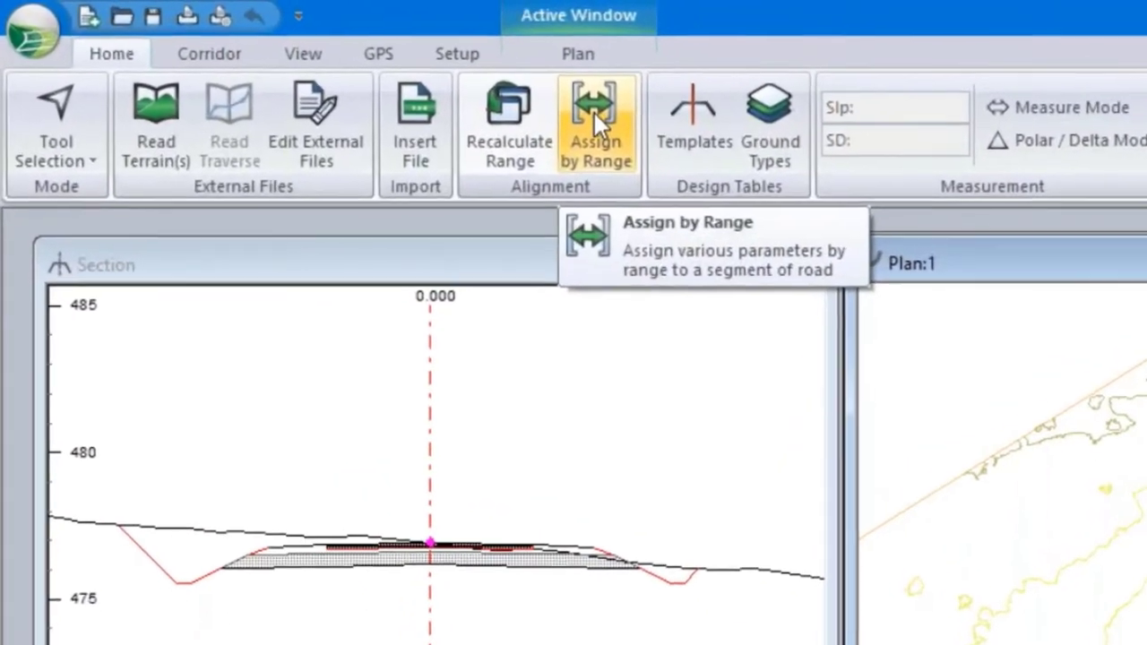
# Assign the RES Resource Low Volume template by range to both sides of the entire H-align1 road
pyautogui.click(287, 63)
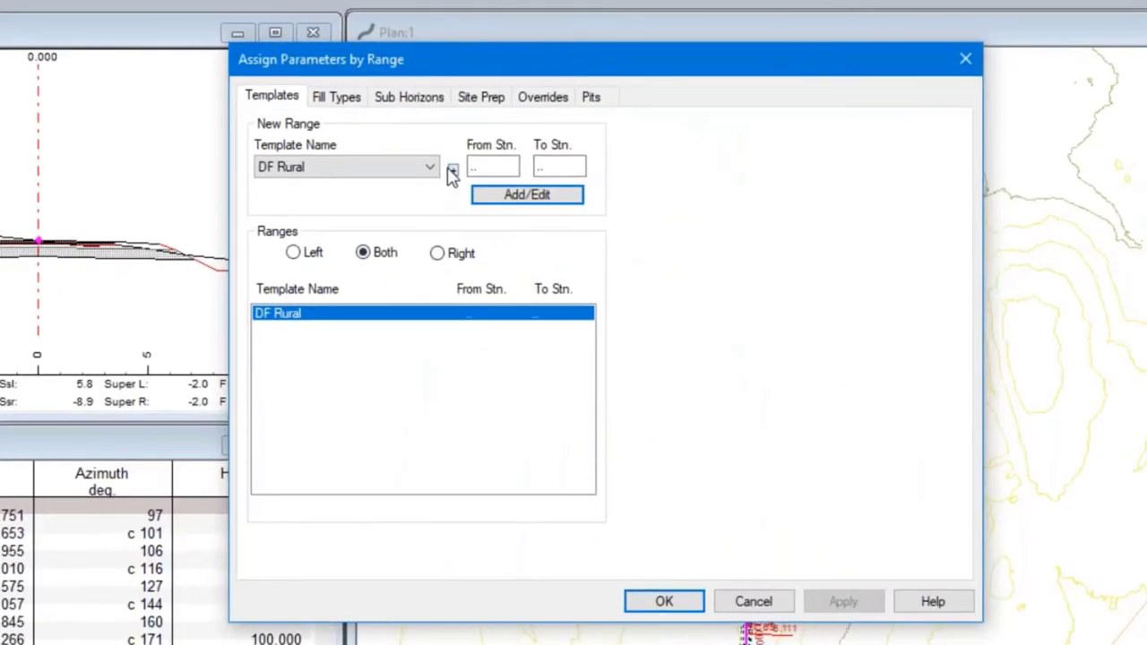
pyautogui.click(507, 208)
pyautogui.click(308, 221)
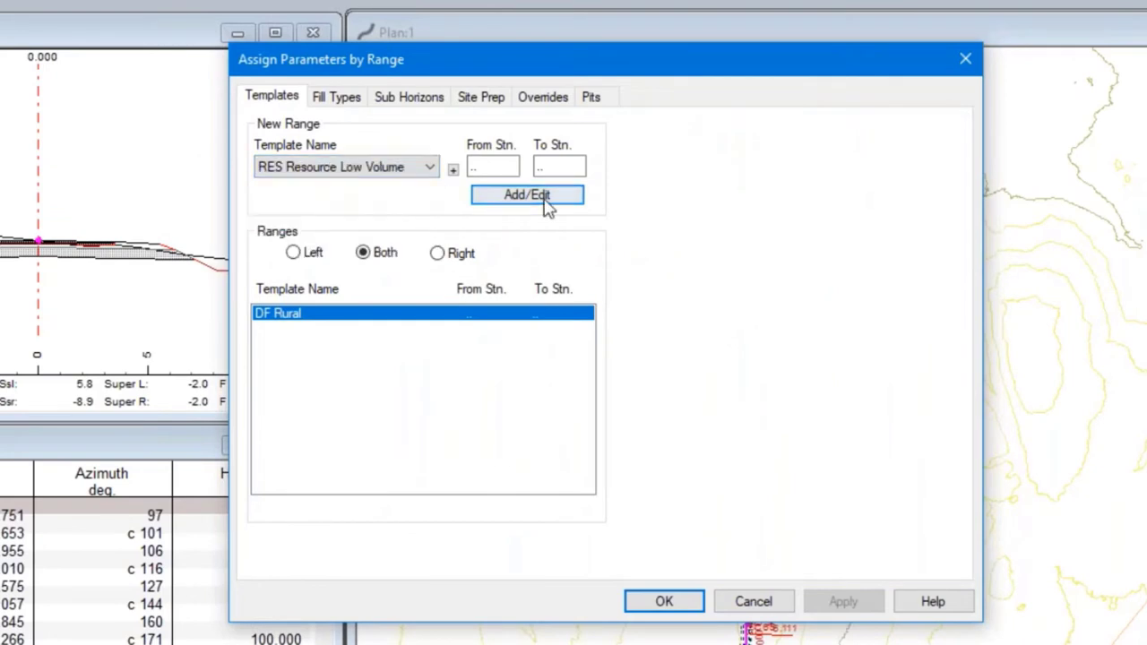
pyautogui.click(547, 199)
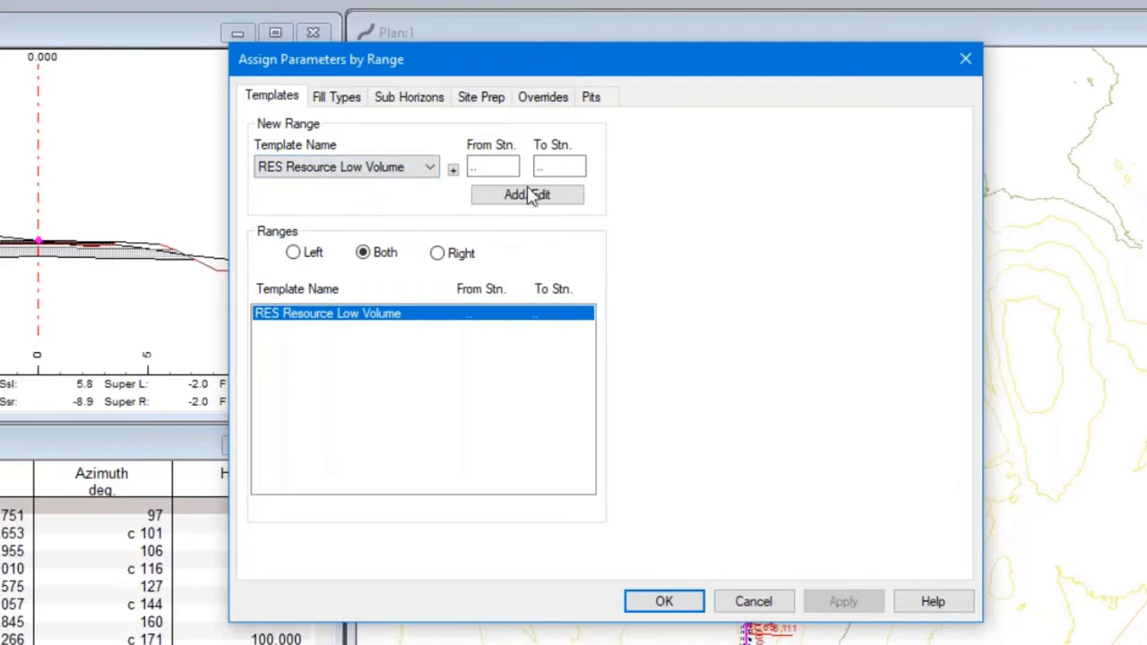
pyautogui.moveTo(530, 66); pyautogui.dragTo(541, 124)
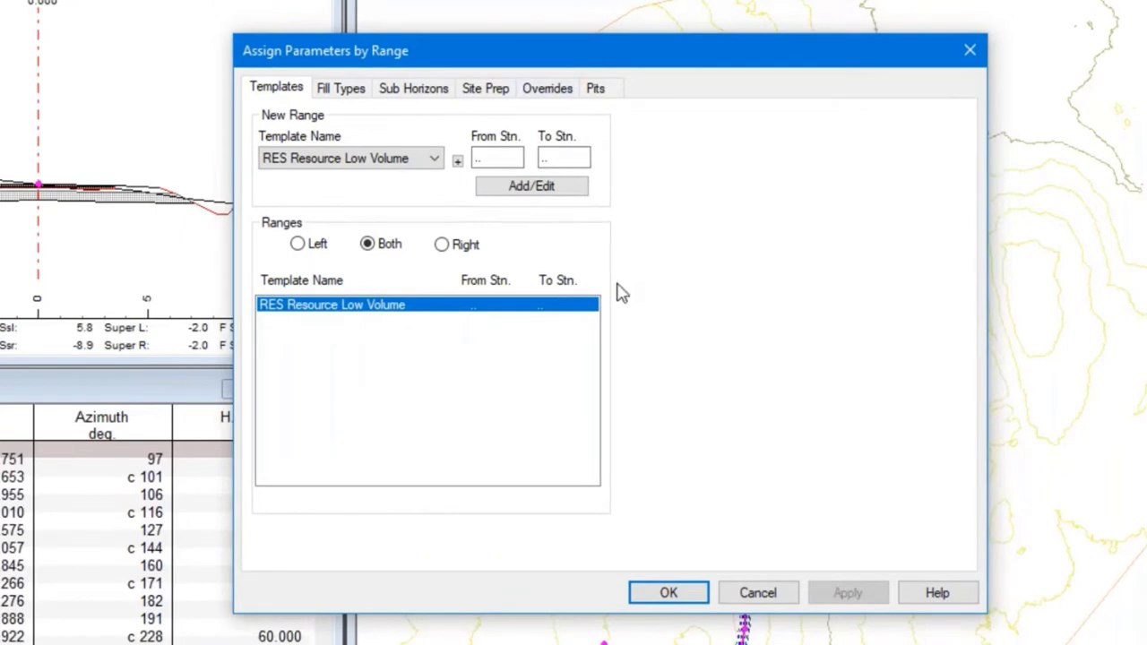
pyautogui.click(392, 159)
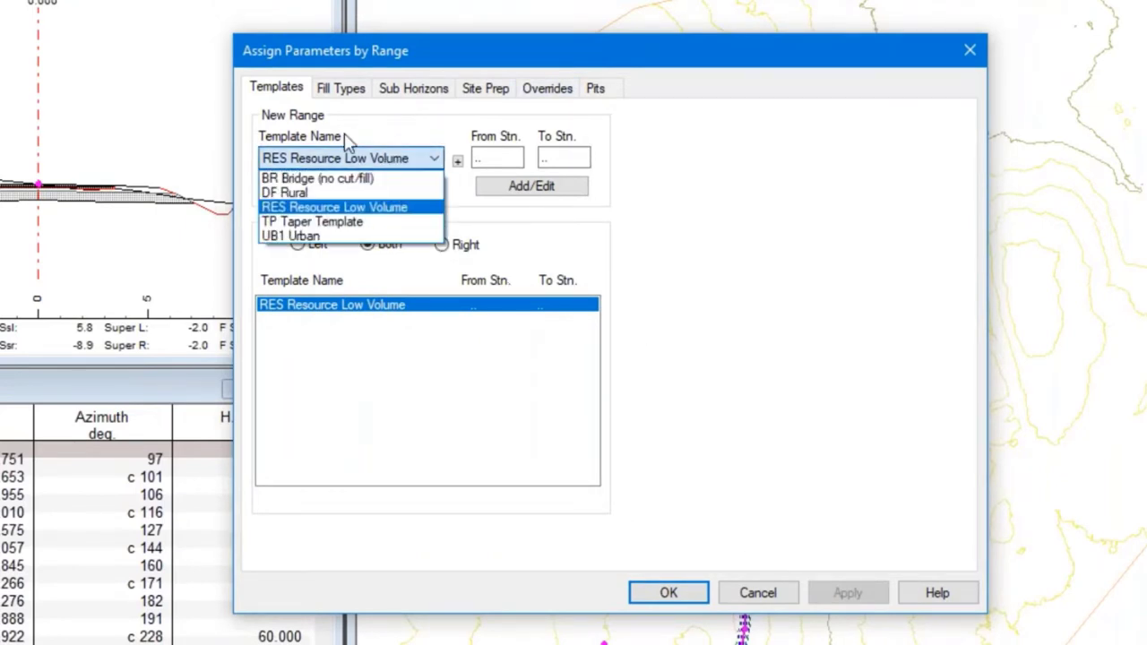
pyautogui.click(347, 163)
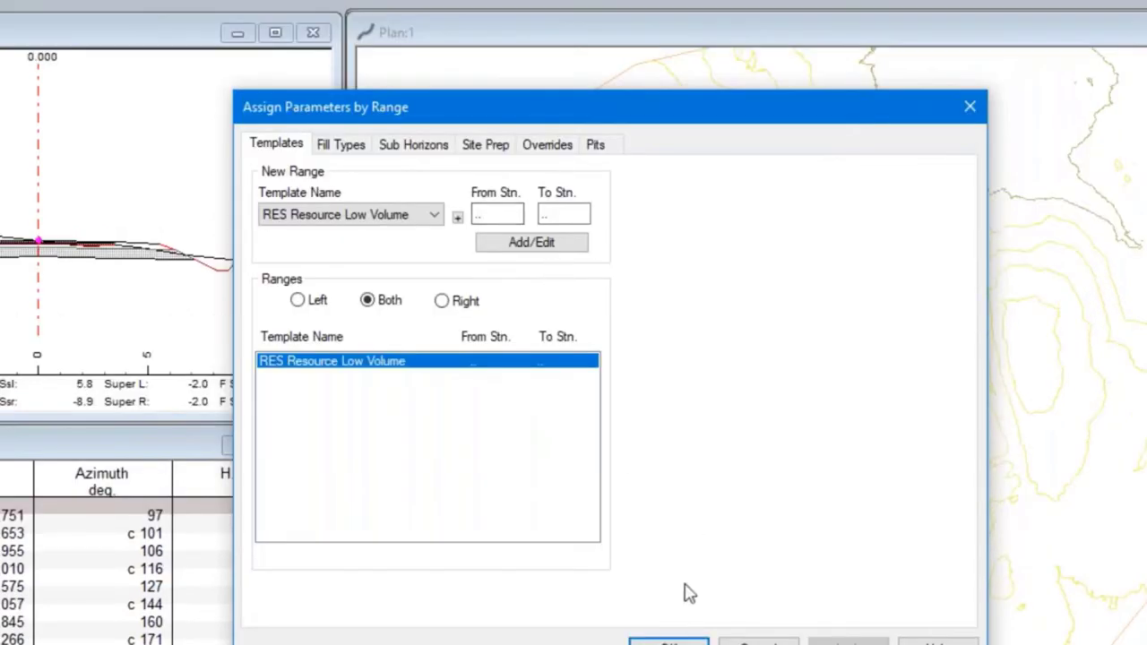
pyautogui.click(670, 592)
pyautogui.press('Return')
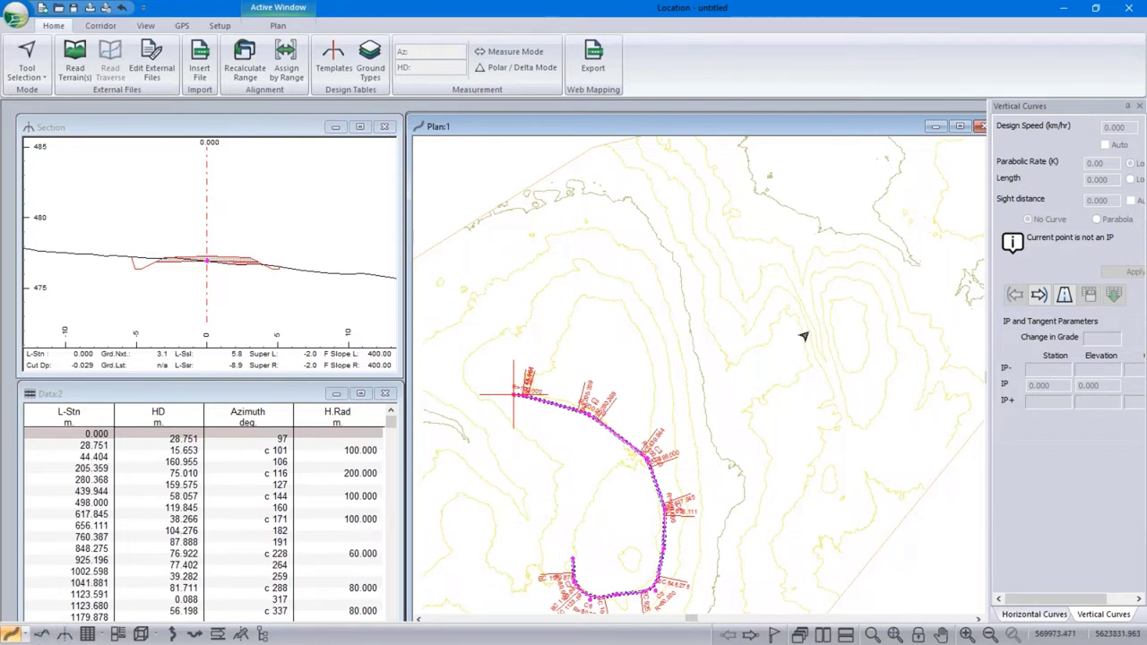
# Add turbines.terx and imageOld2.terx from the WindFarm folder to the plan view's background display files
pyautogui.moveTo(803, 336)
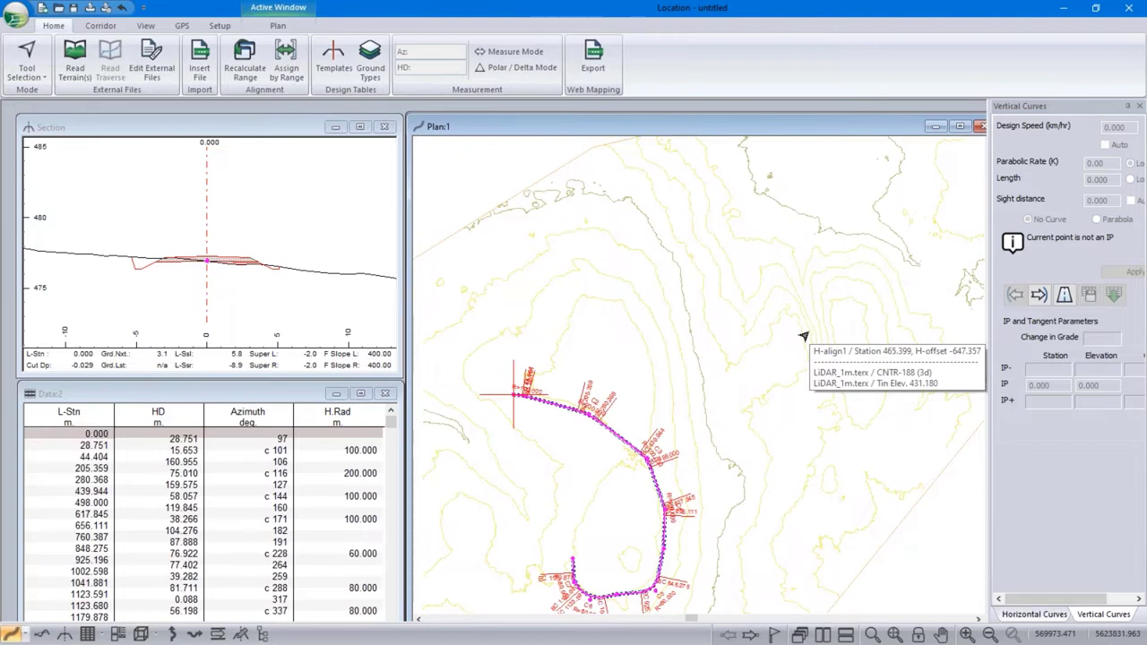
pyautogui.rightClick(561, 250)
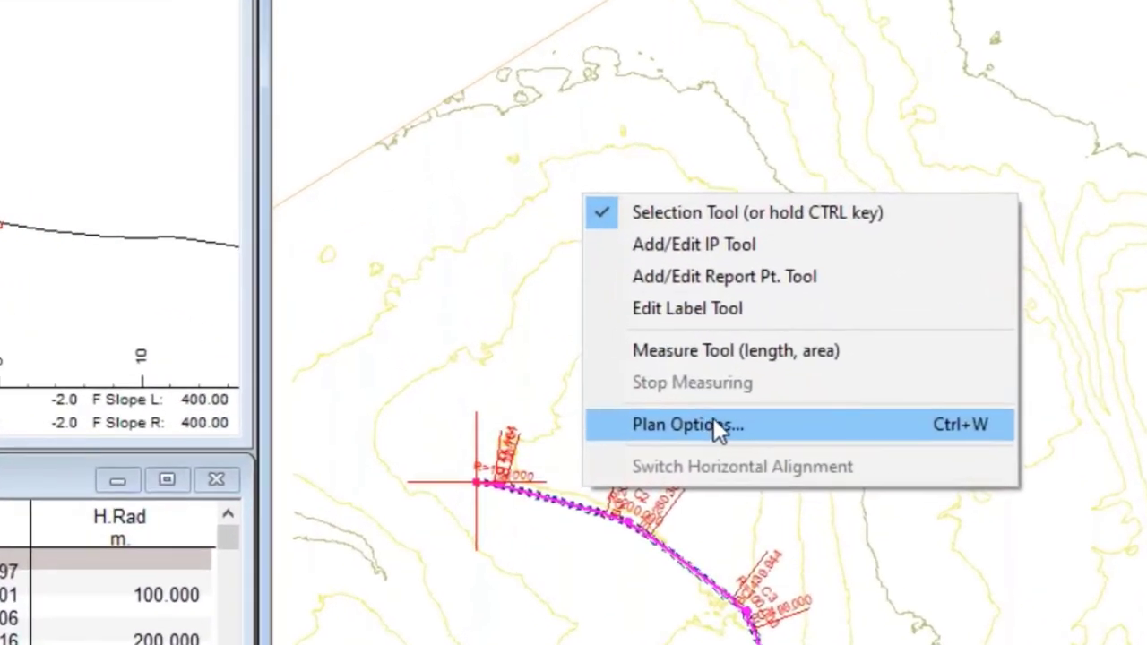
pyautogui.click(713, 424)
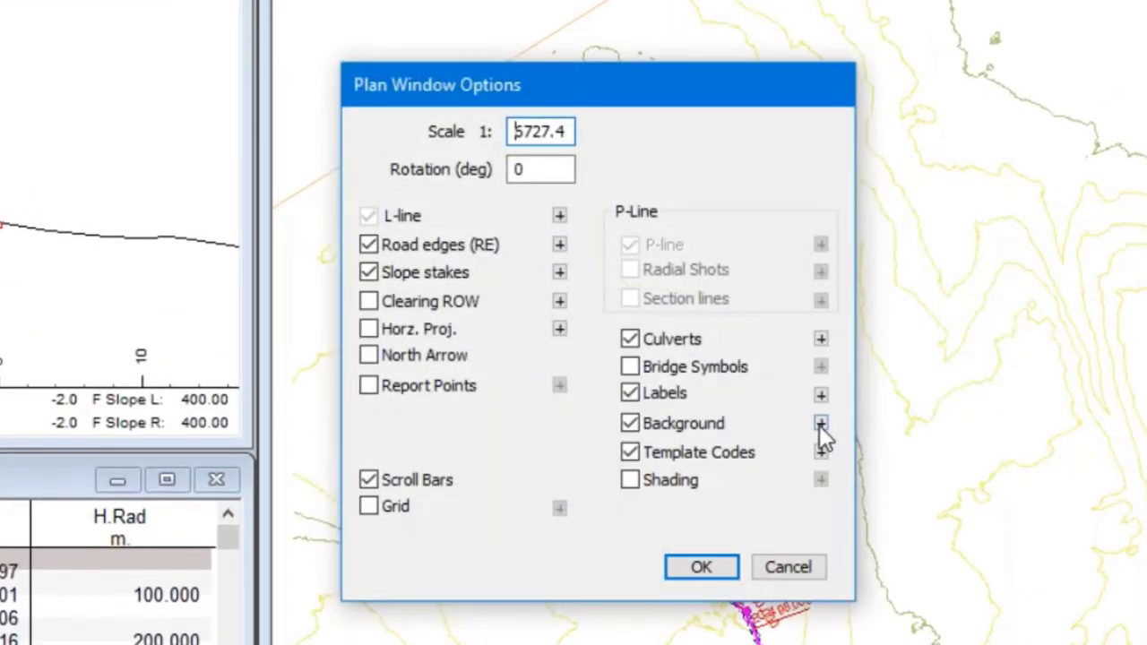
pyautogui.click(821, 423)
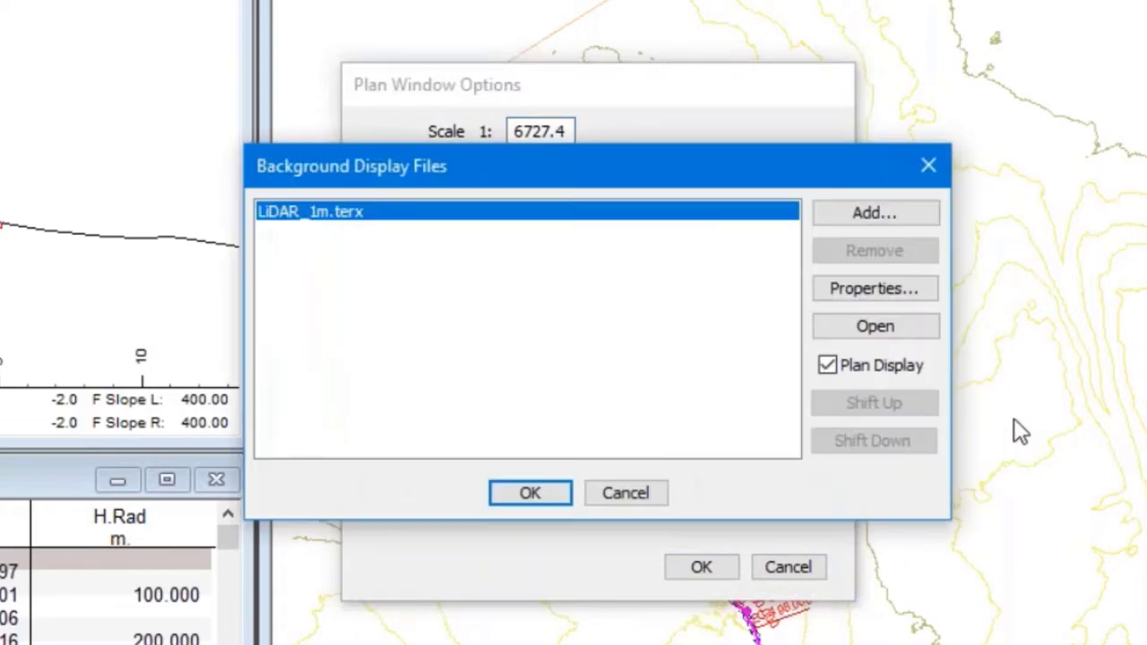
pyautogui.click(893, 214)
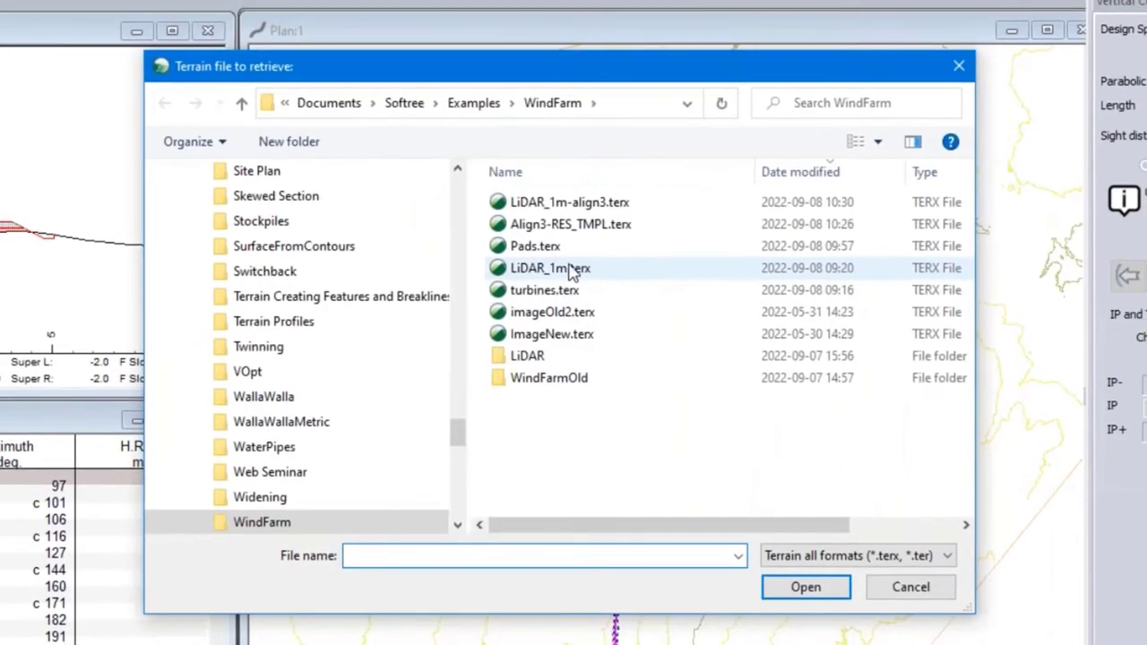
pyautogui.doubleClick(543, 290)
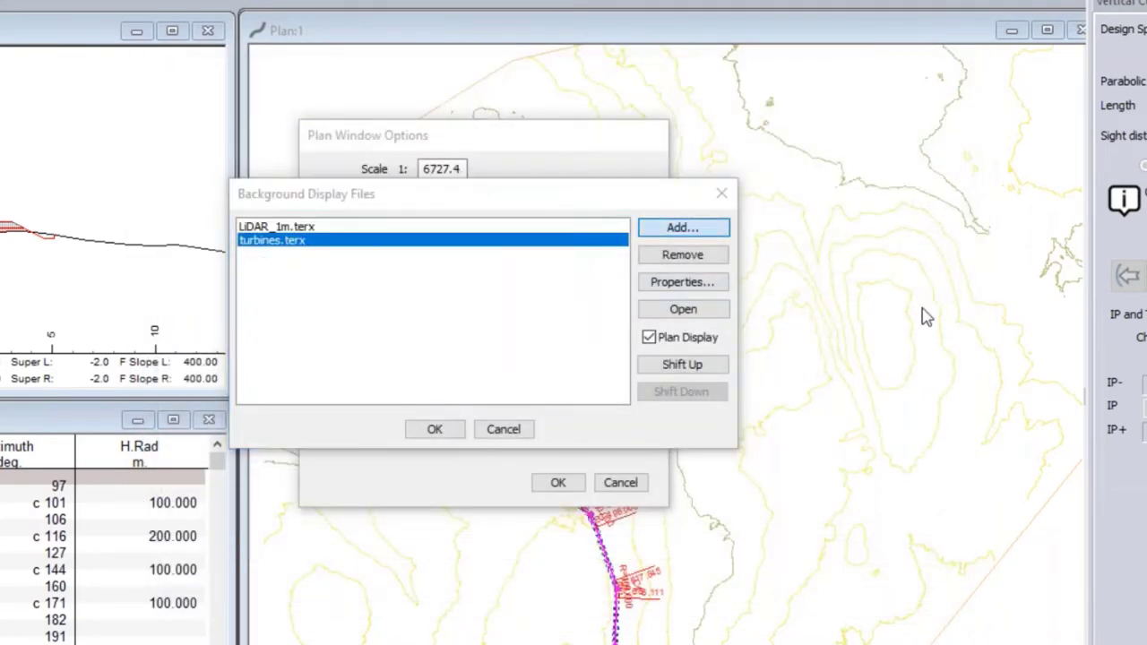
pyautogui.press('Return')
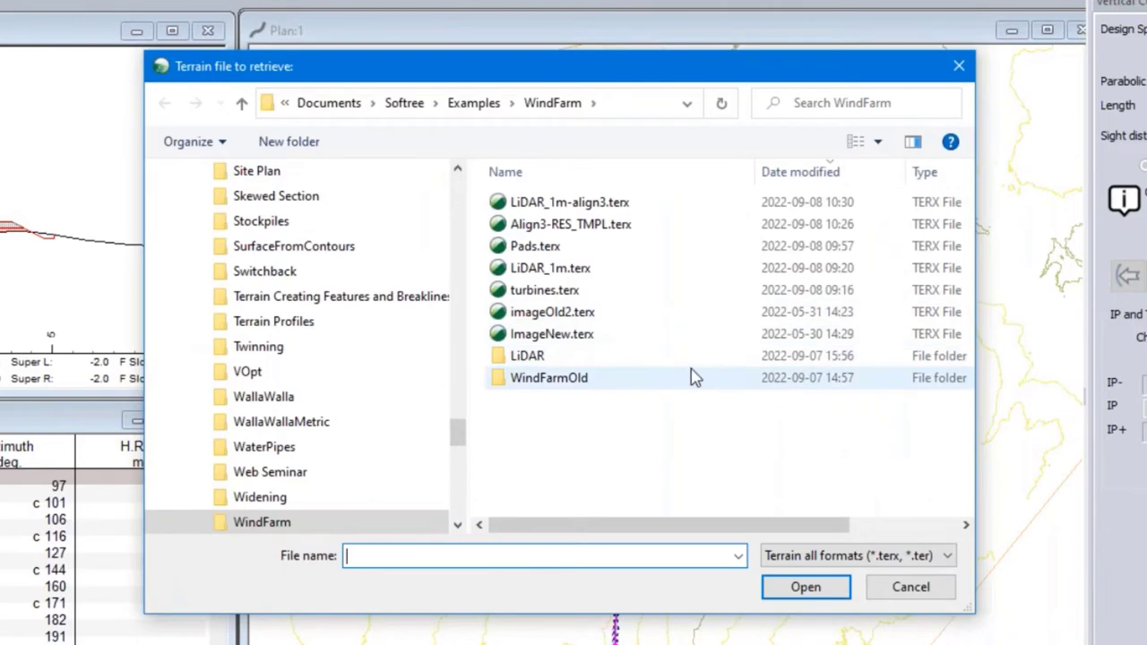
pyautogui.doubleClick(580, 312)
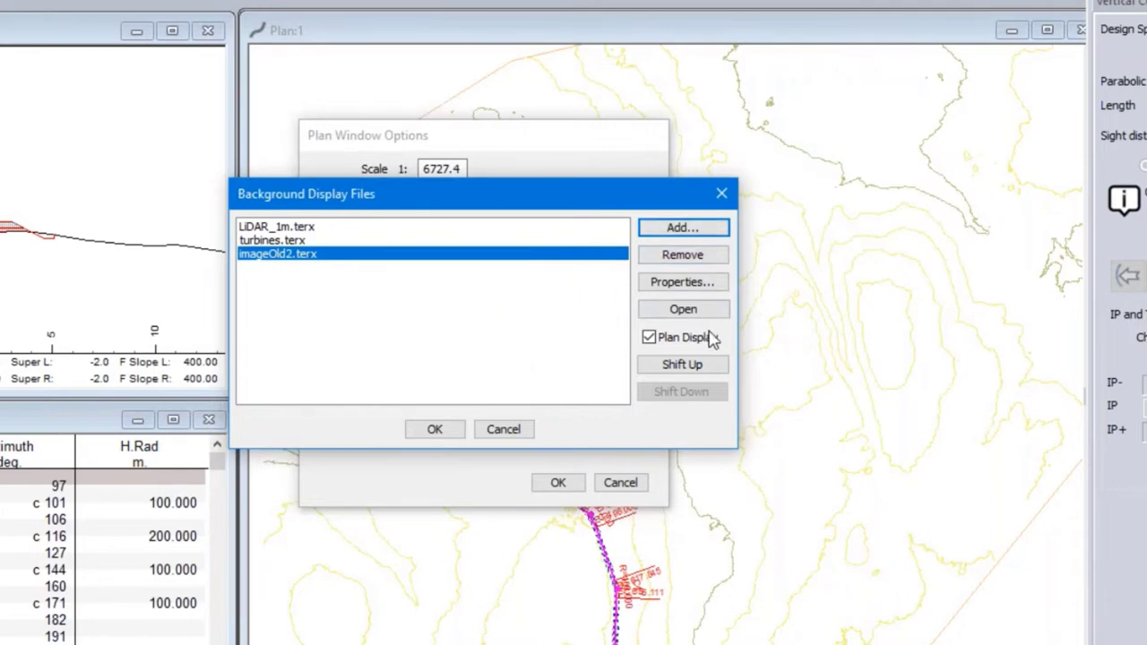
# Move imageOld2.terx above LiDAR_1m.terx and turbines.terx in the background display order and apply the plan options
pyautogui.click(712, 369)
pyautogui.click(715, 367)
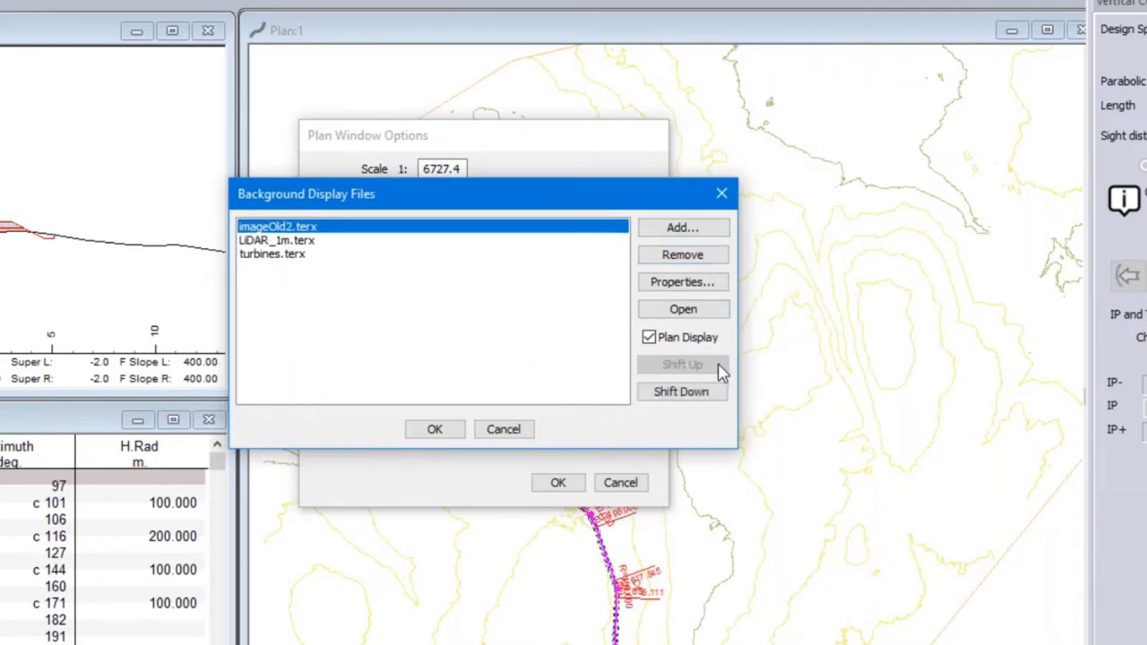
pyautogui.click(281, 255)
pyautogui.click(288, 242)
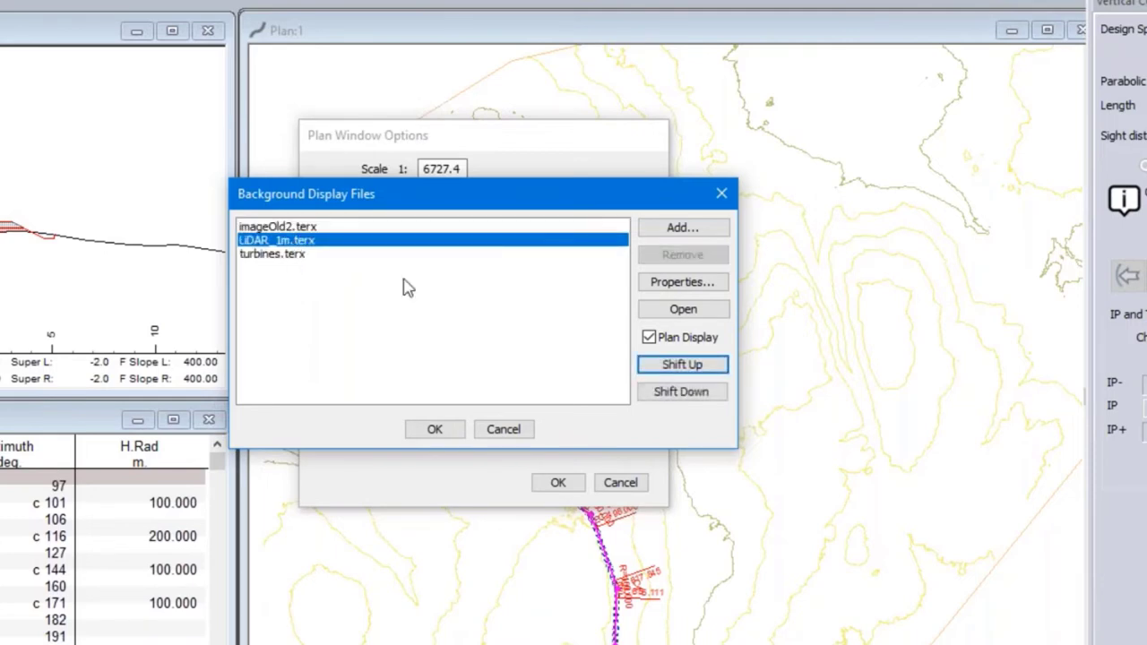
pyautogui.click(446, 431)
pyautogui.click(562, 482)
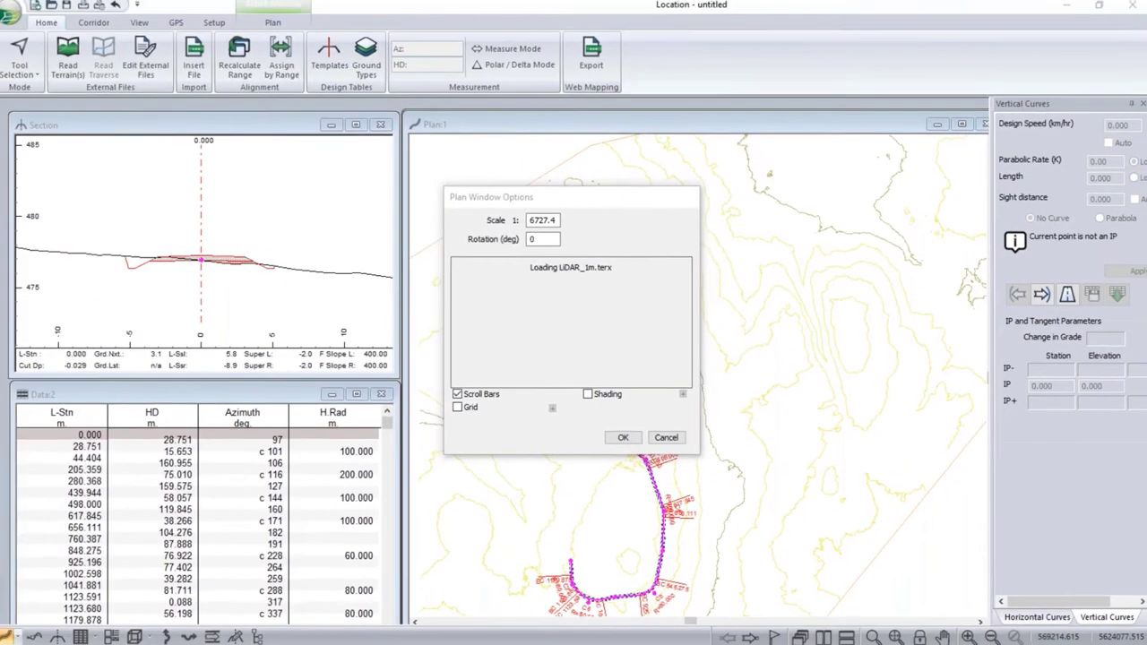
pyautogui.click(623, 437)
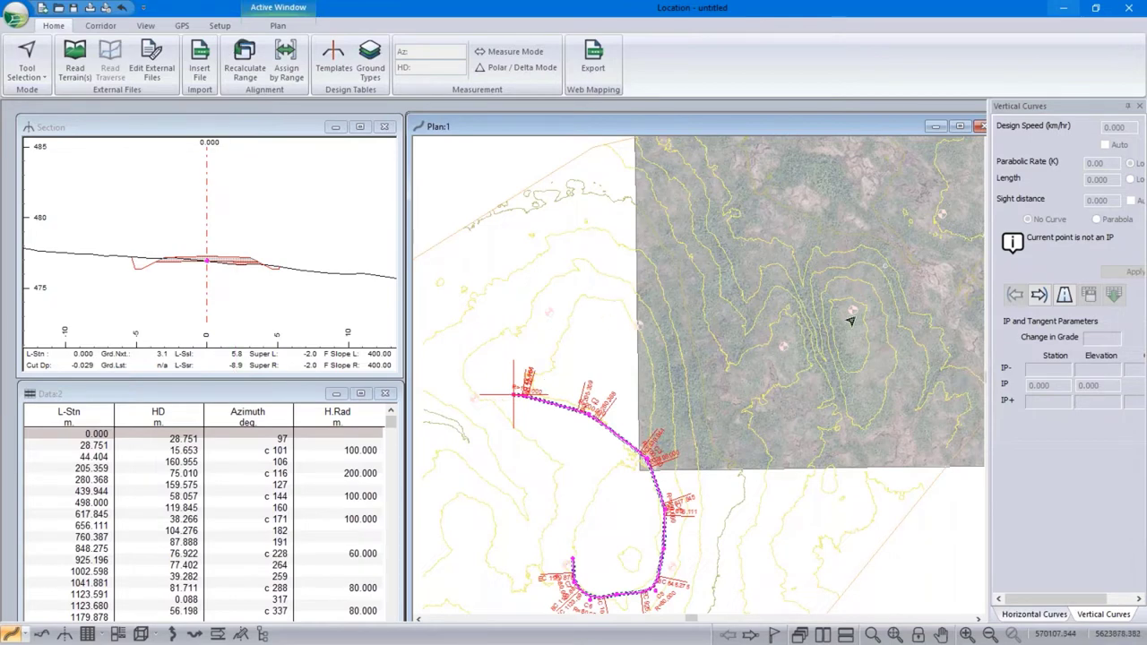
# Add a new horizontal alignment named H-align2 to the untitled design, created as new with background display enabled
pyautogui.moveTo(951, 337)
pyautogui.moveTo(466, 170)
pyautogui.click(1036, 614)
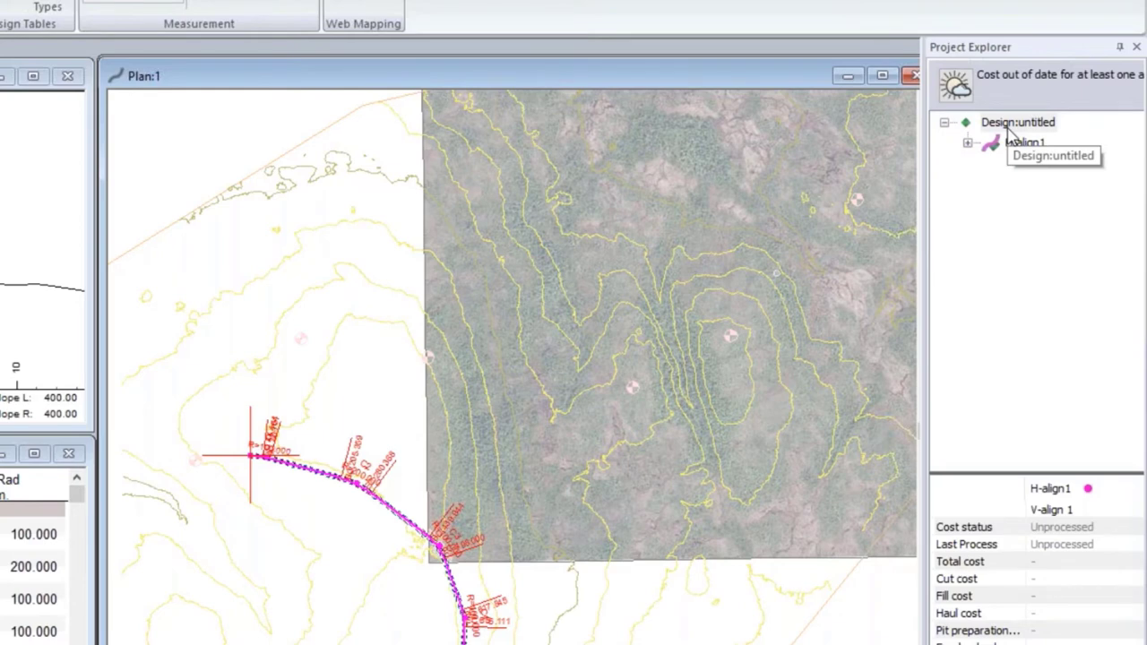
pyautogui.rightClick(1011, 131)
pyautogui.moveTo(1003, 144)
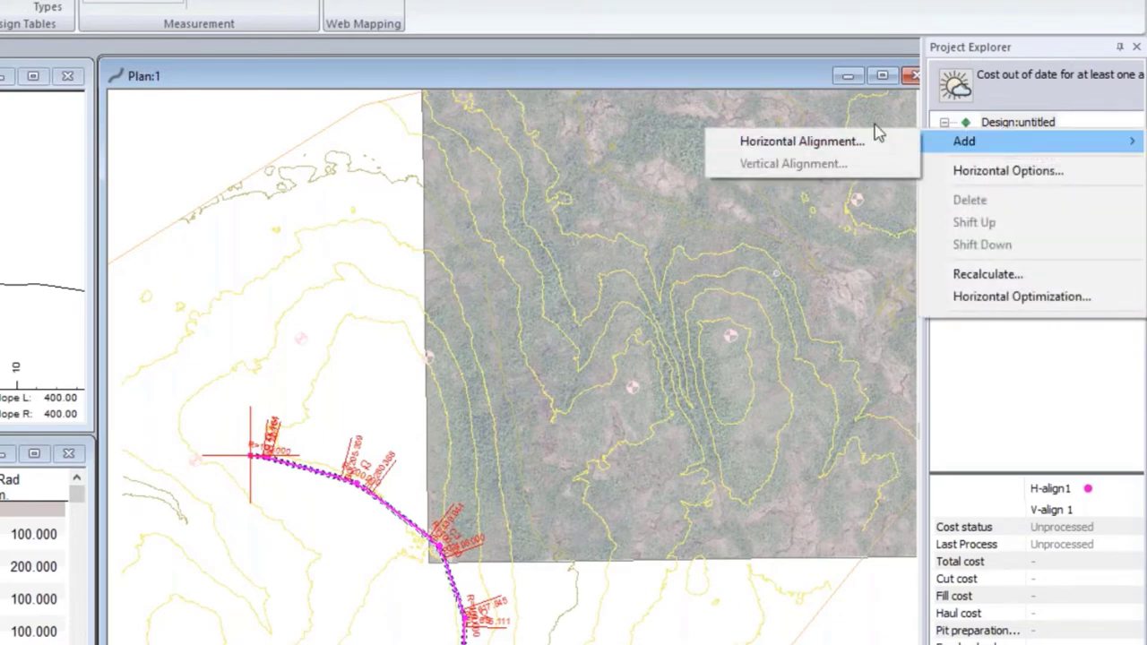
pyautogui.click(802, 141)
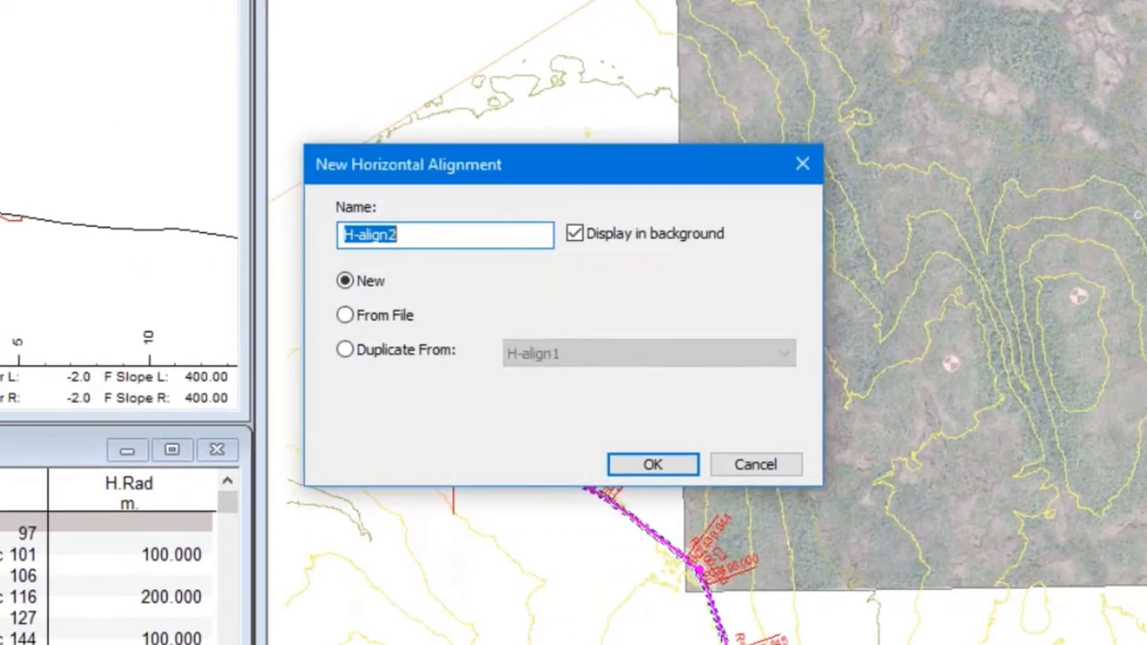
pyautogui.click(344, 316)
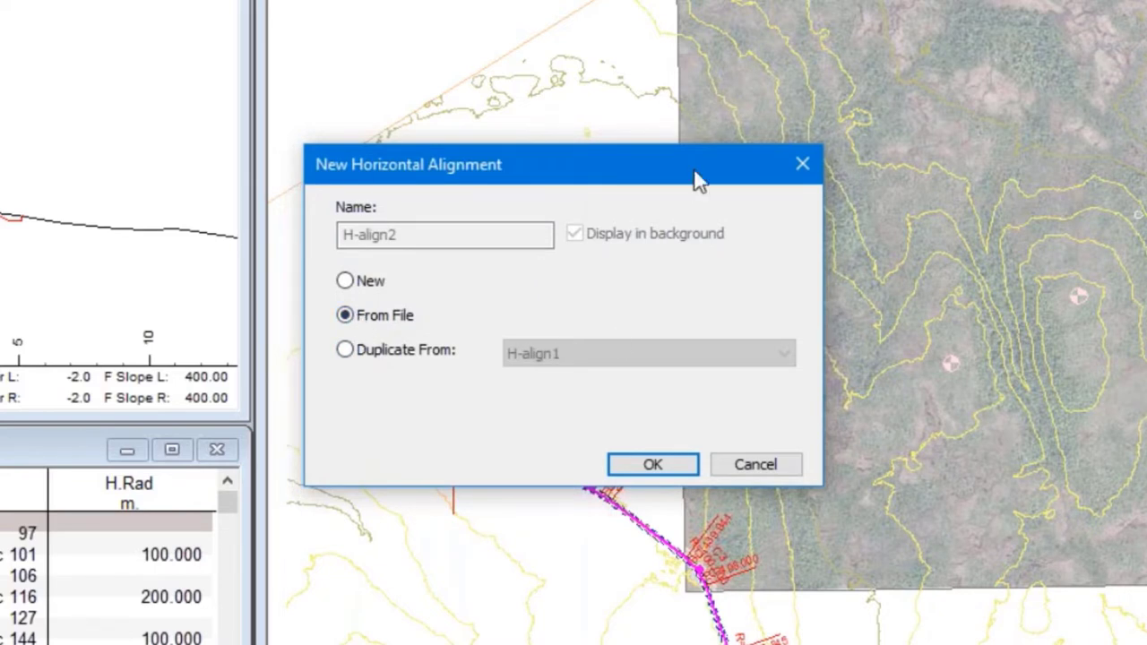
pyautogui.click(346, 350)
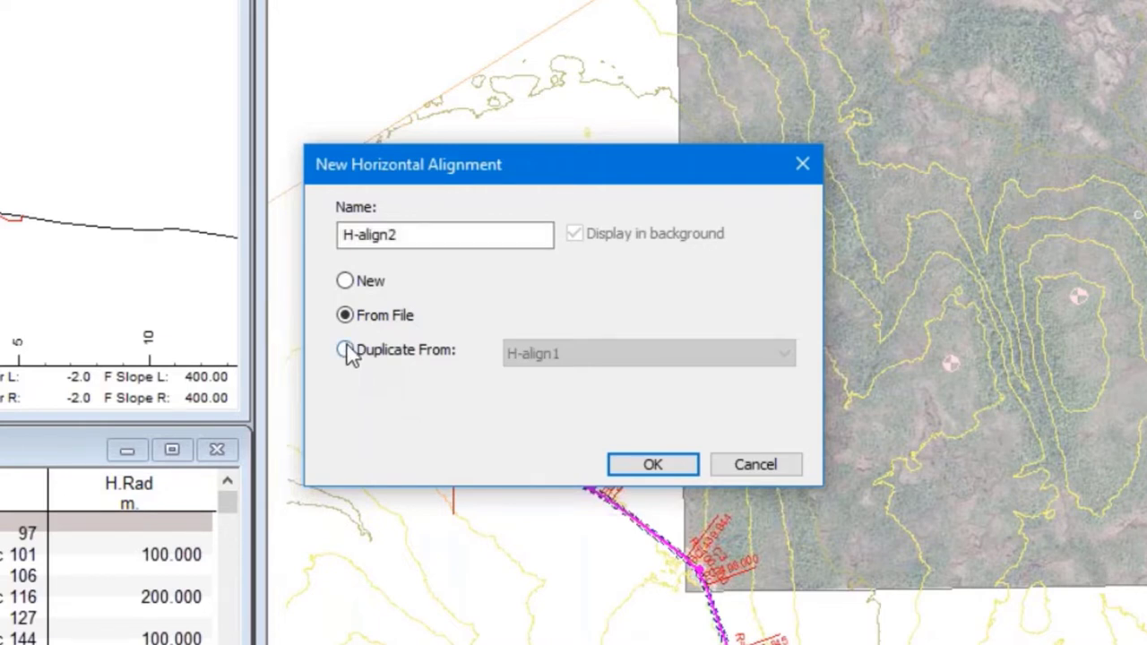
pyautogui.click(345, 281)
pyautogui.click(655, 468)
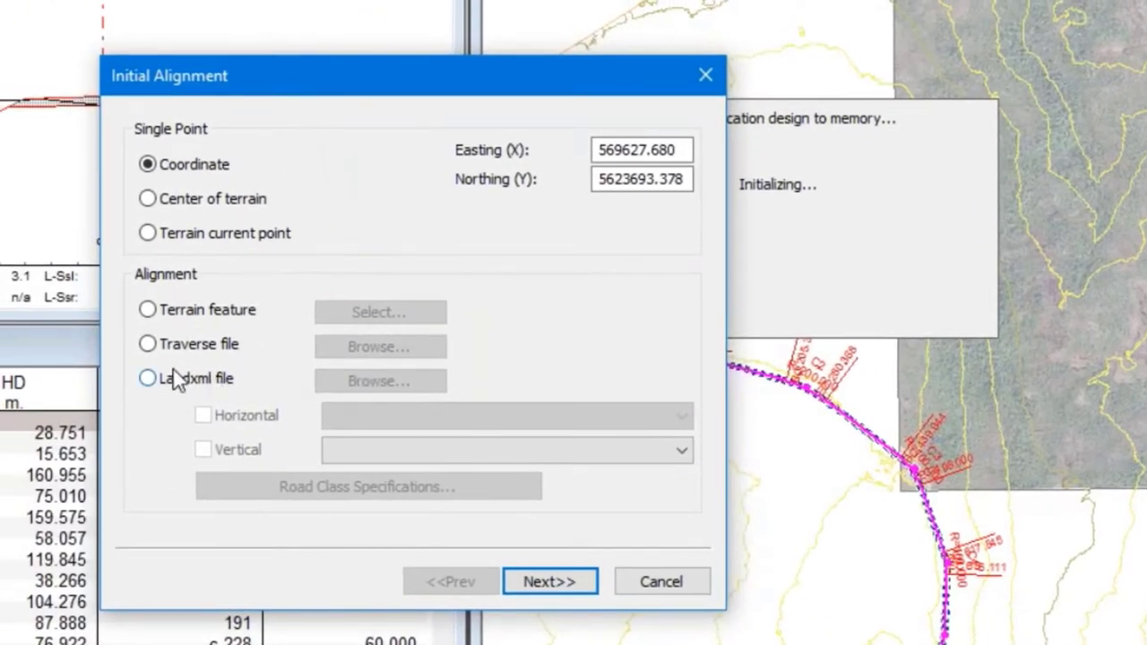
# Start H-align2 from a single point at the center of the terrain, using the default Standard Template as its cross section
pyautogui.click(148, 198)
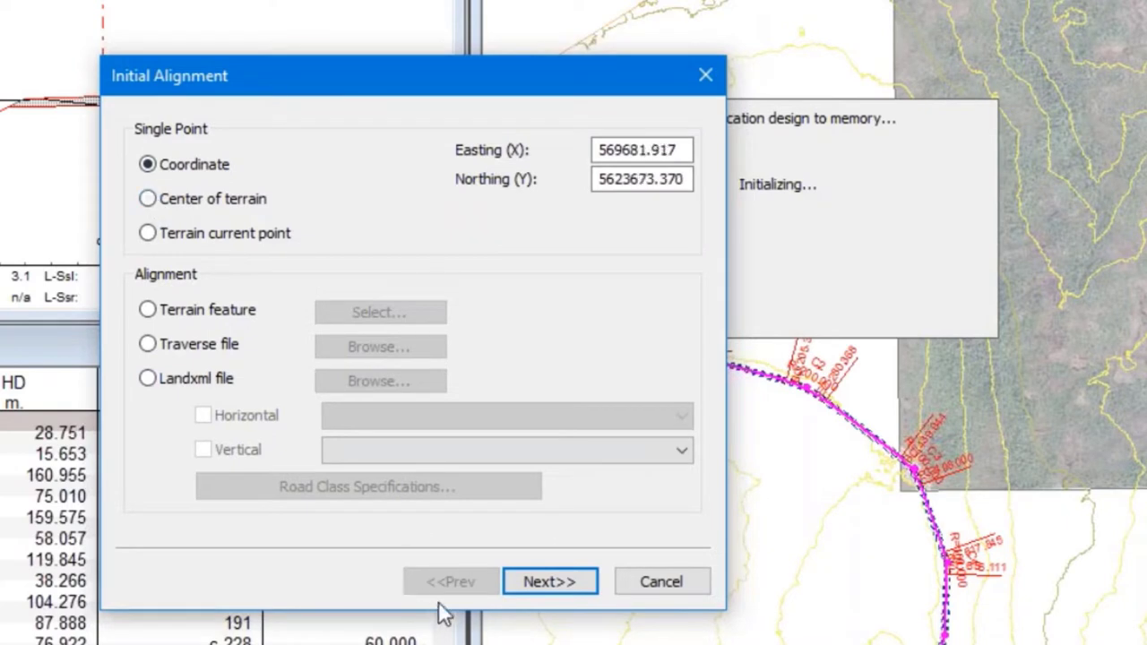
pyautogui.click(548, 582)
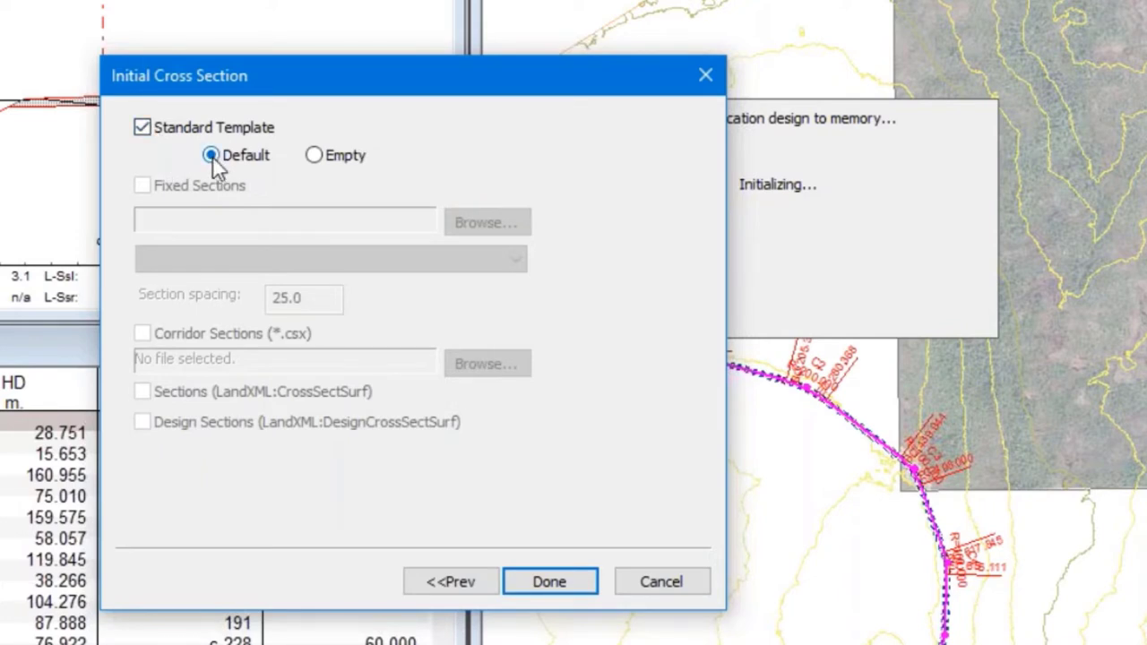
pyautogui.click(540, 581)
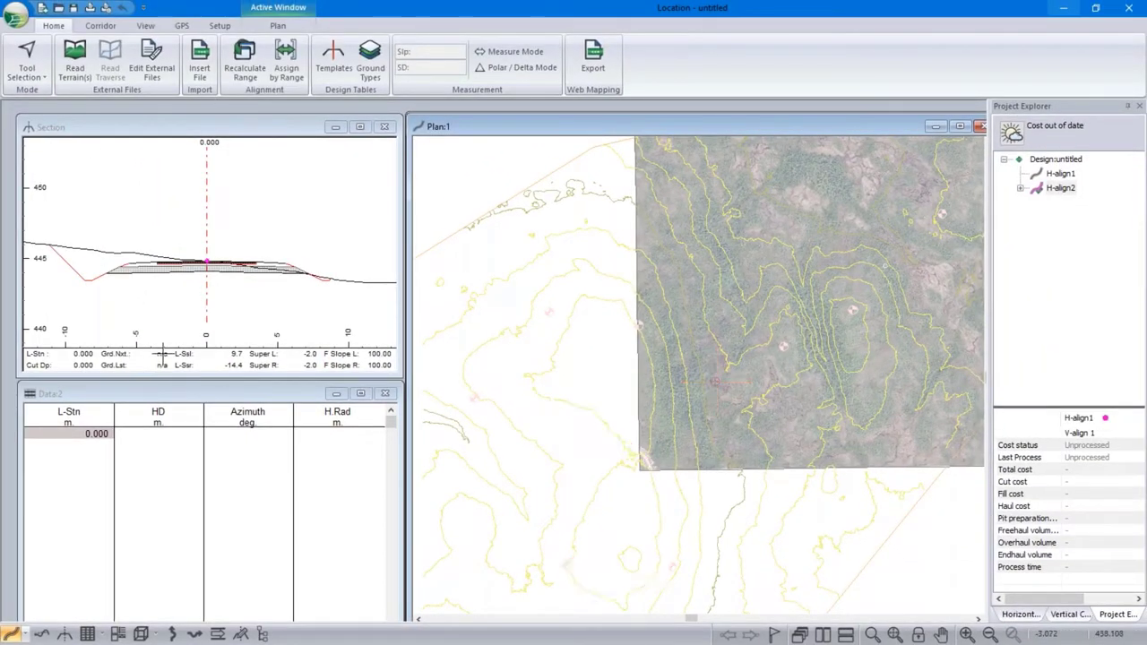
# Open the template editor for the section and review the road, ditch and slope components of the Resource Low Volume template
pyautogui.rightClick(198, 224)
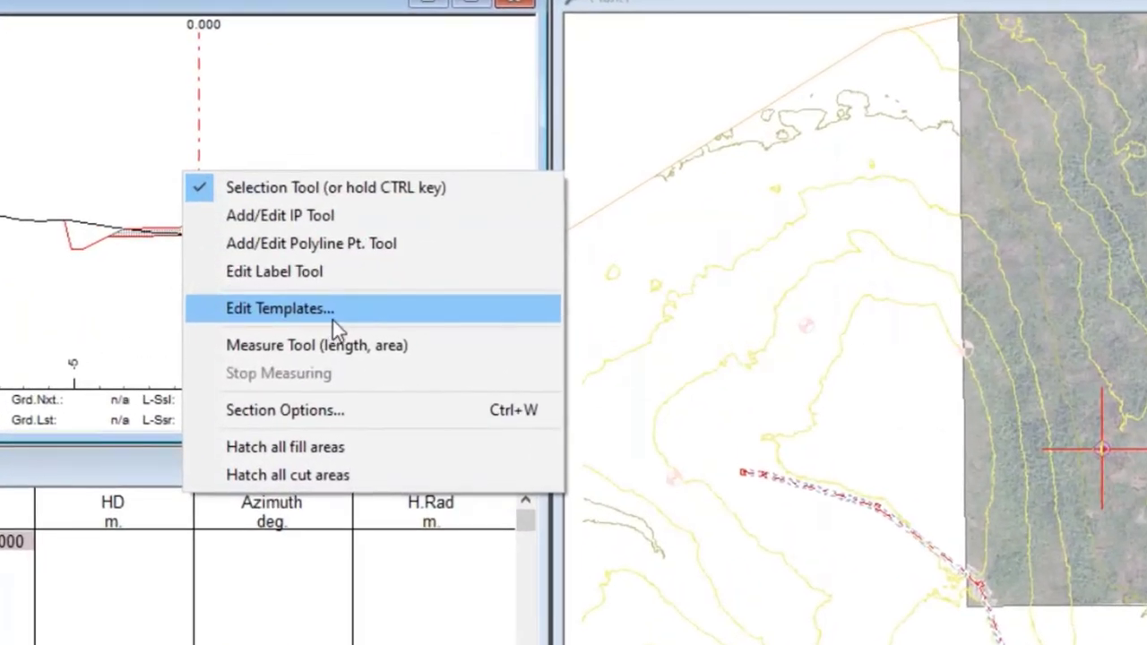
pyautogui.click(331, 319)
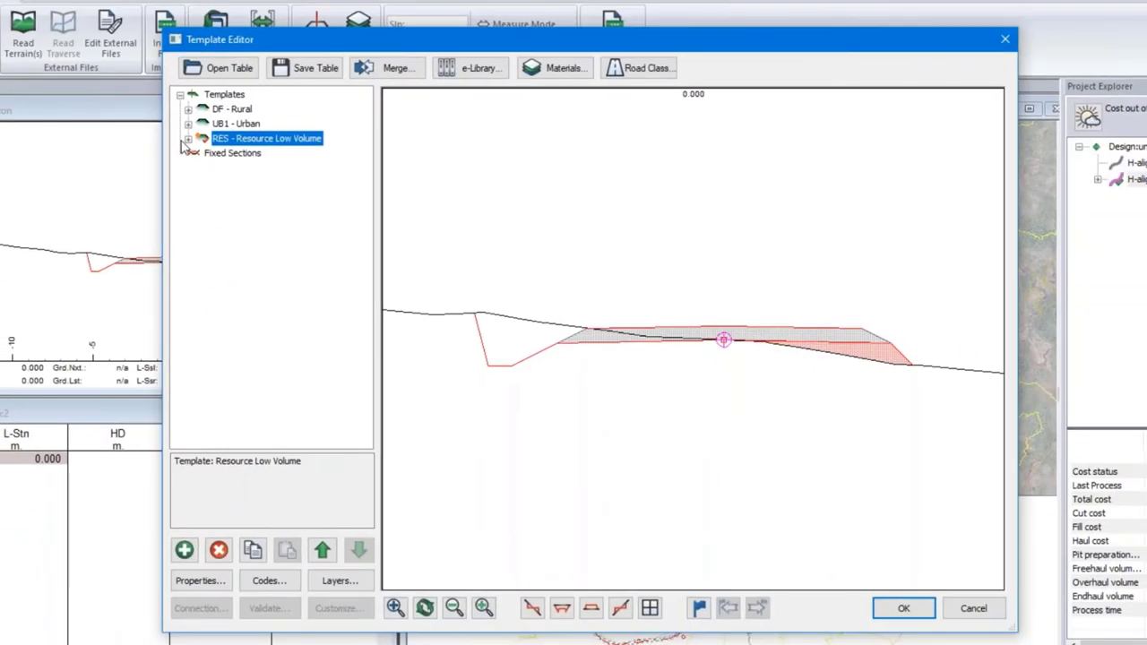
pyautogui.click(188, 138)
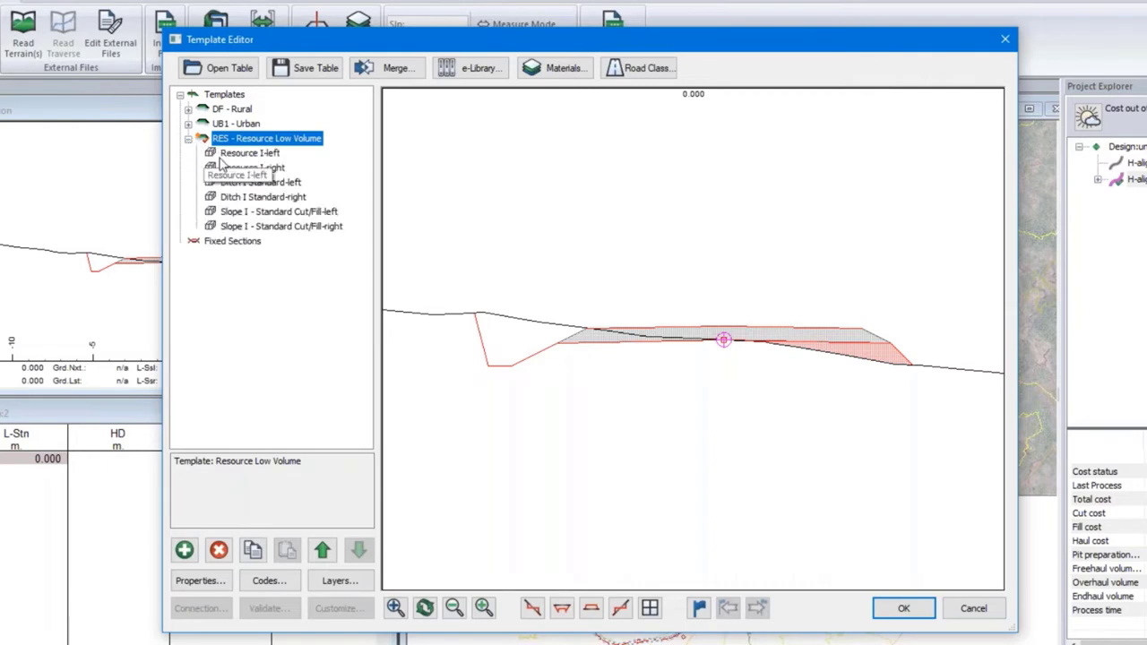
pyautogui.click(252, 168)
pyautogui.click(278, 212)
pyautogui.click(280, 226)
pyautogui.click(260, 182)
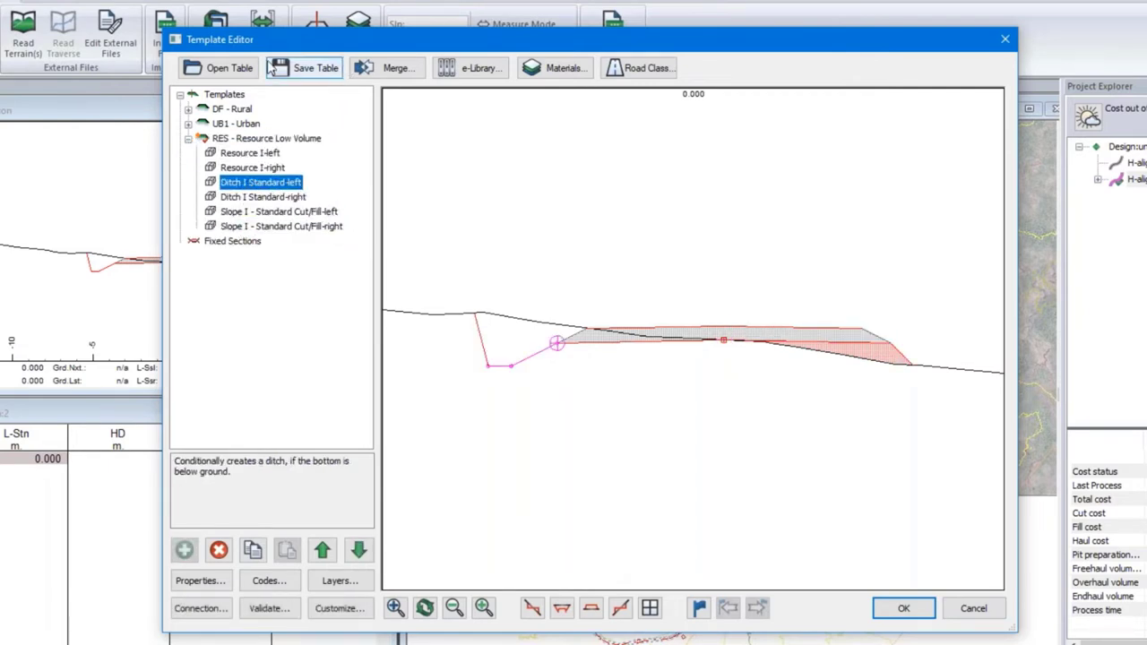
# Merge the WFP Wind farm road with pad template from WindFarmPad.tpl into the current template table
pyautogui.click(397, 69)
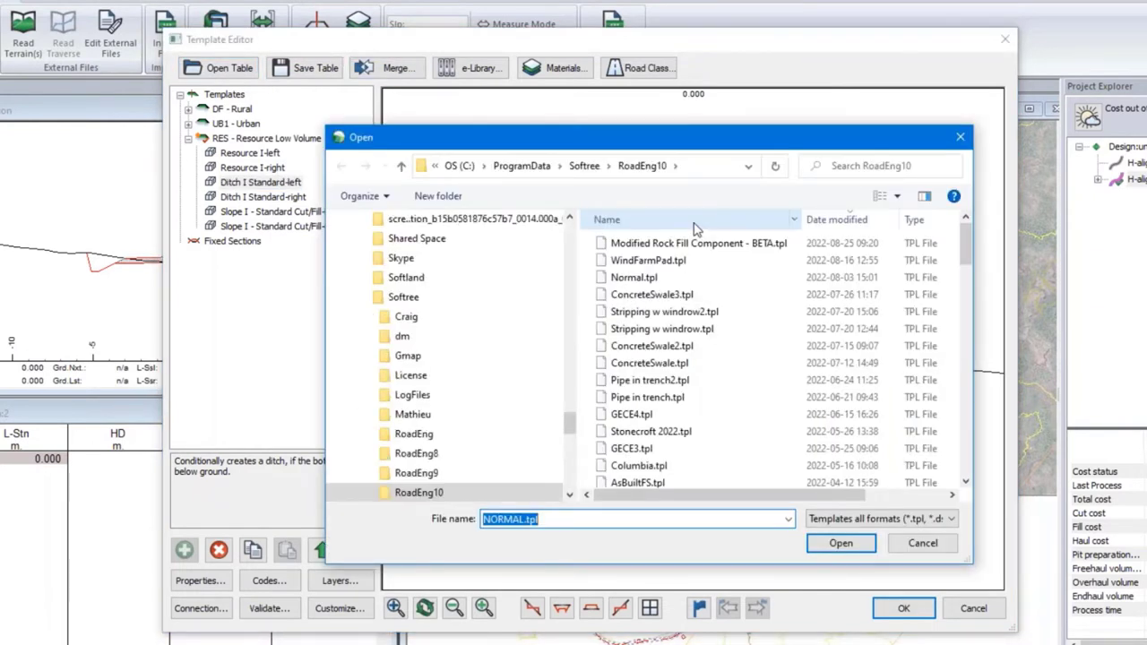
pyautogui.click(618, 262)
pyautogui.click(614, 262)
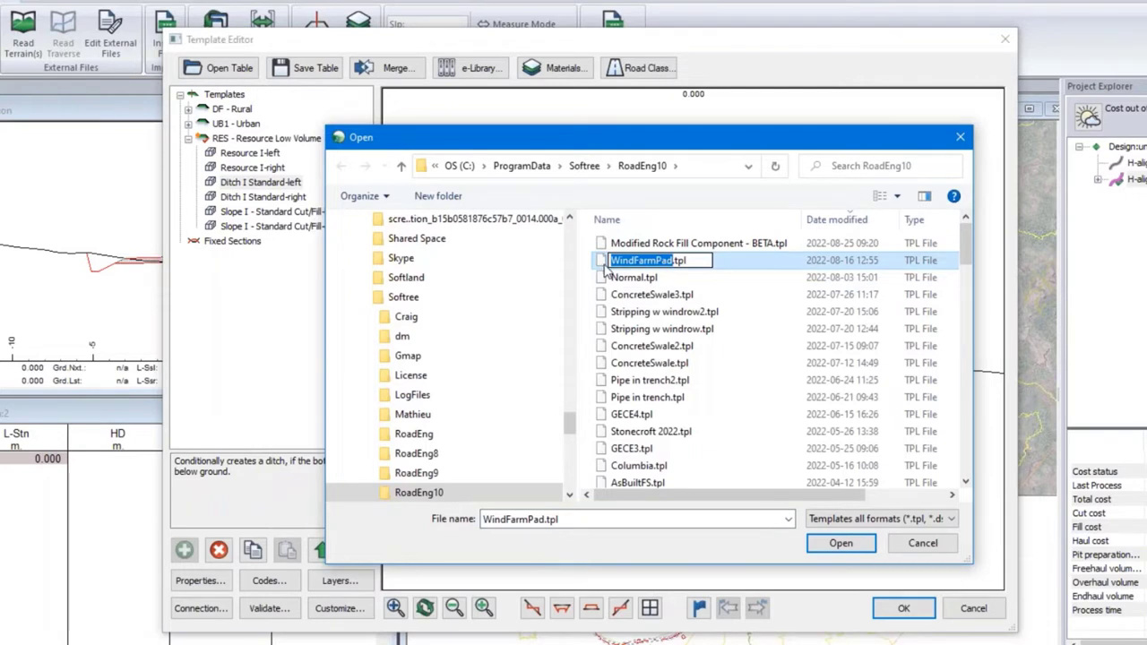
pyautogui.press('Escape')
pyautogui.doubleClick(602, 260)
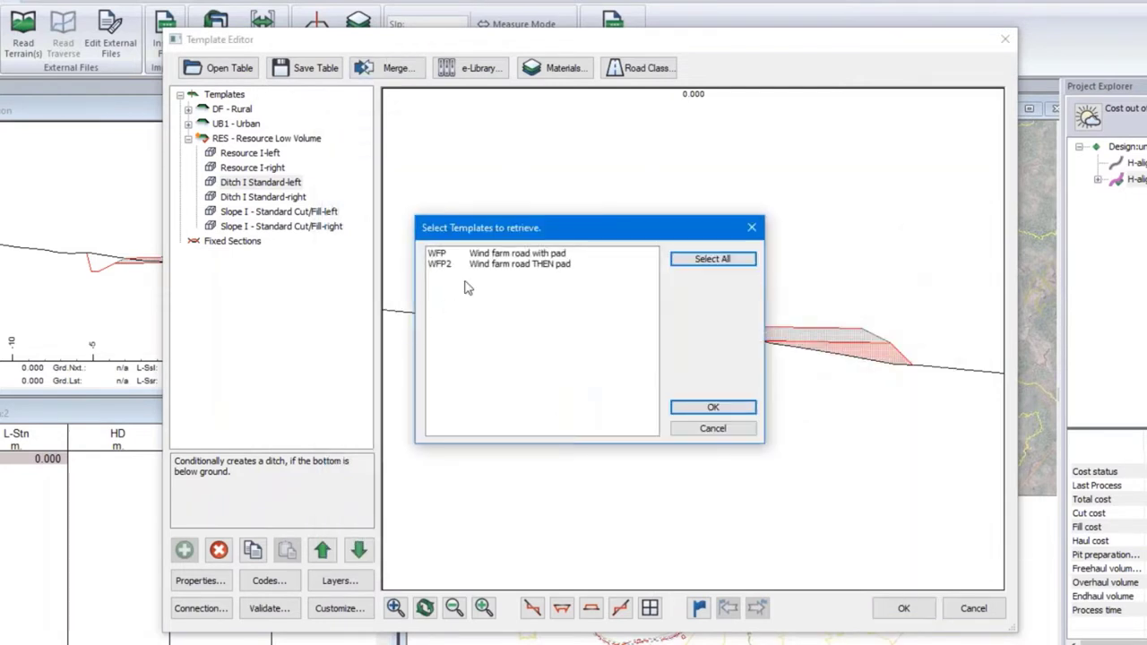
pyautogui.click(446, 256)
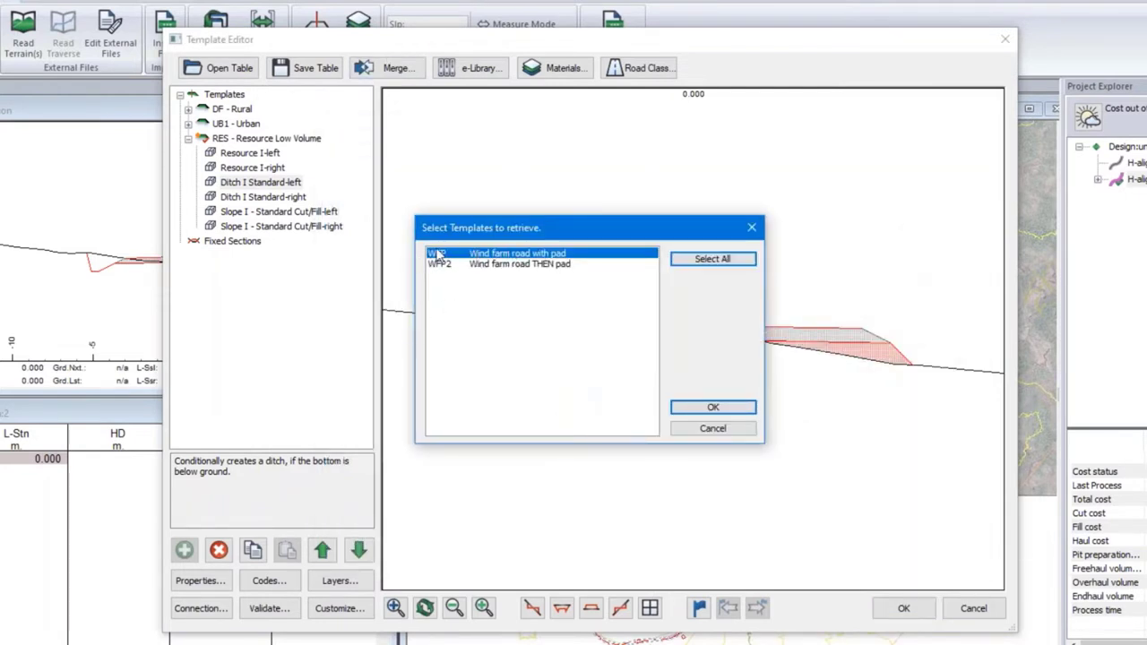
pyautogui.click(732, 412)
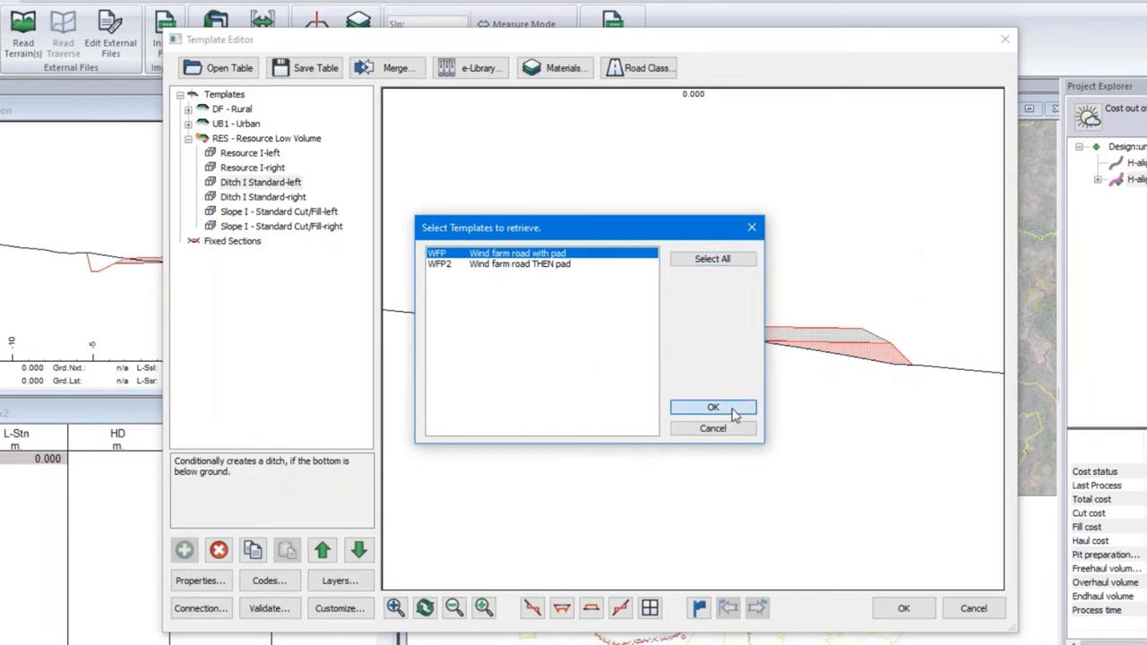
pyautogui.click(698, 407)
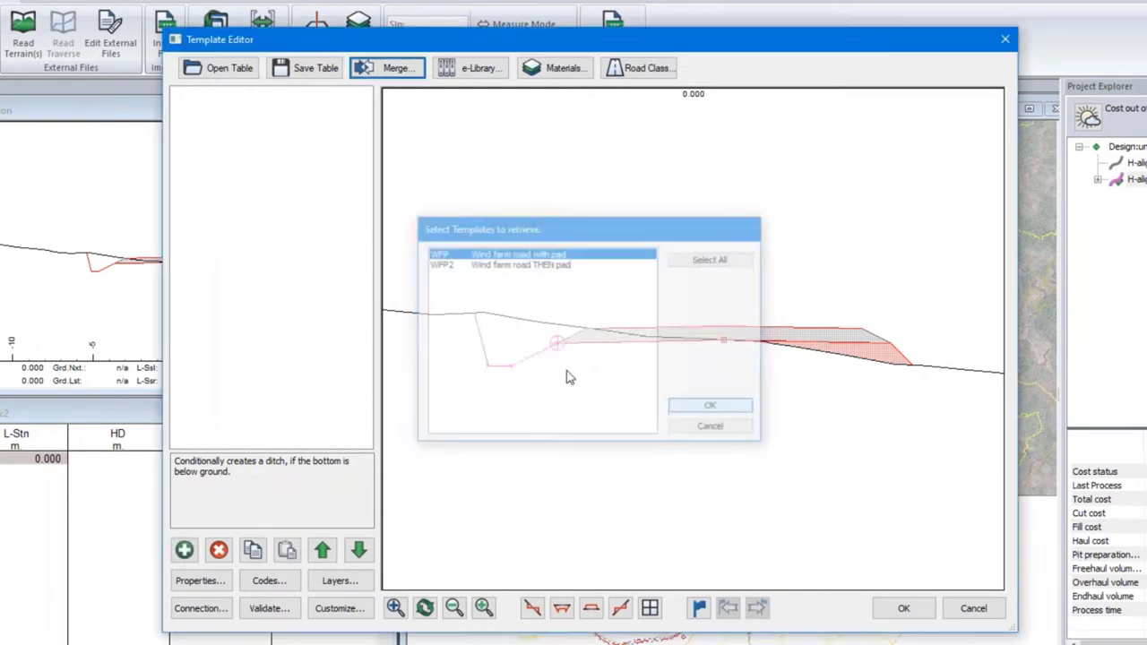
# Compare the WFP section with the Resource Low Volume section, accept the template table and recalculate the current alignment's cross sections
pyautogui.click(269, 153)
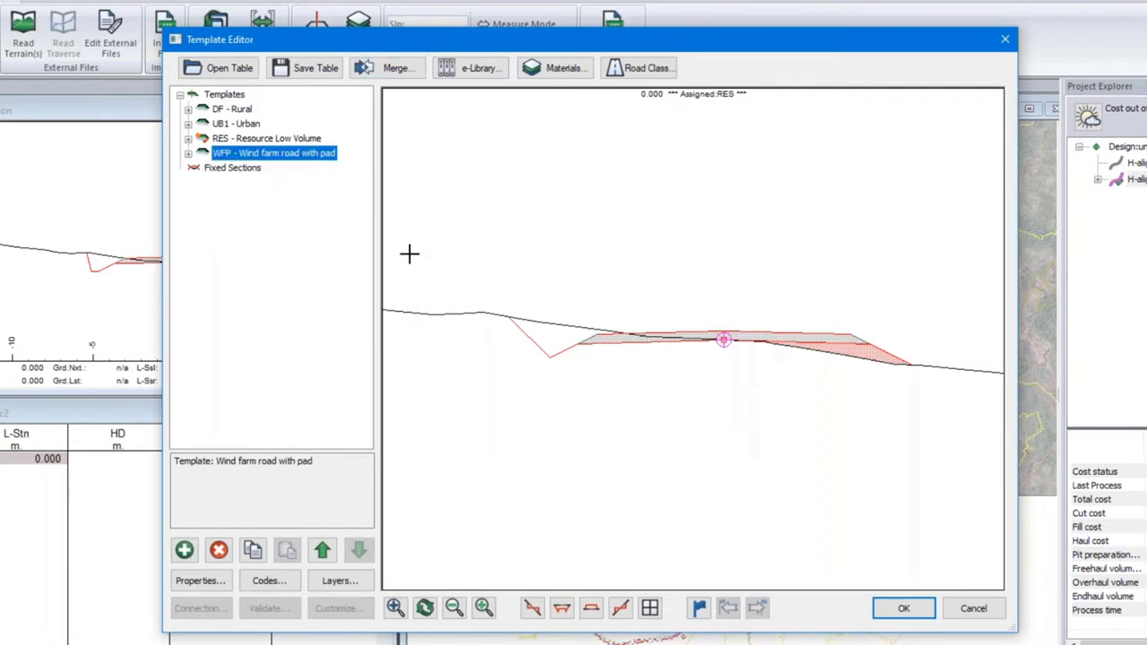
pyautogui.click(249, 140)
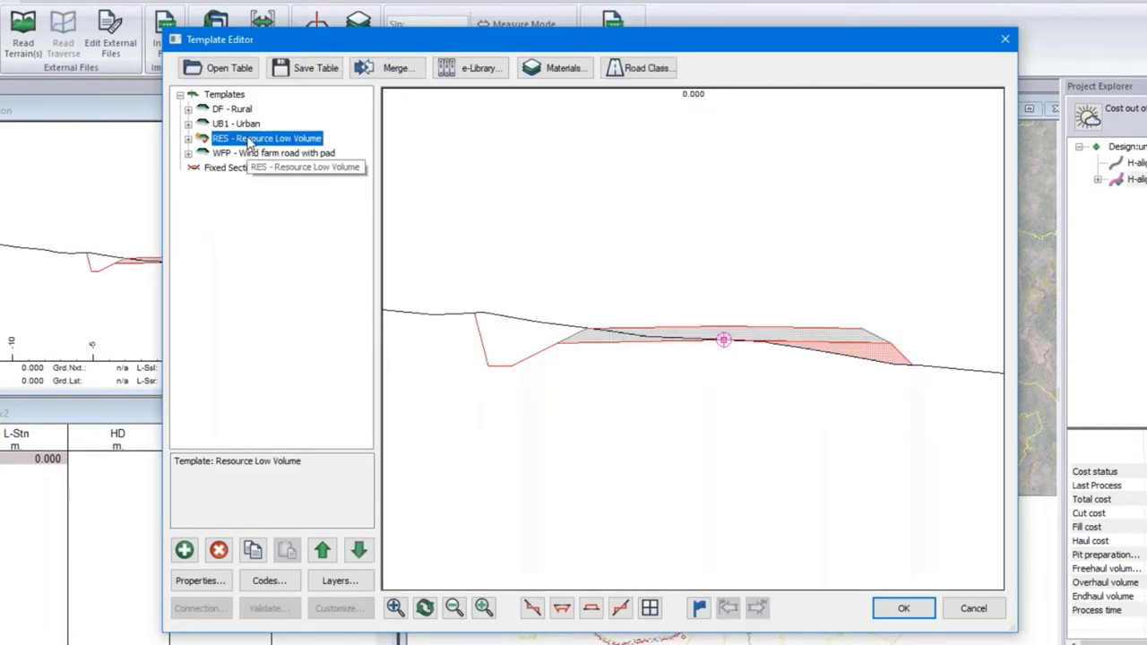
pyautogui.click(252, 155)
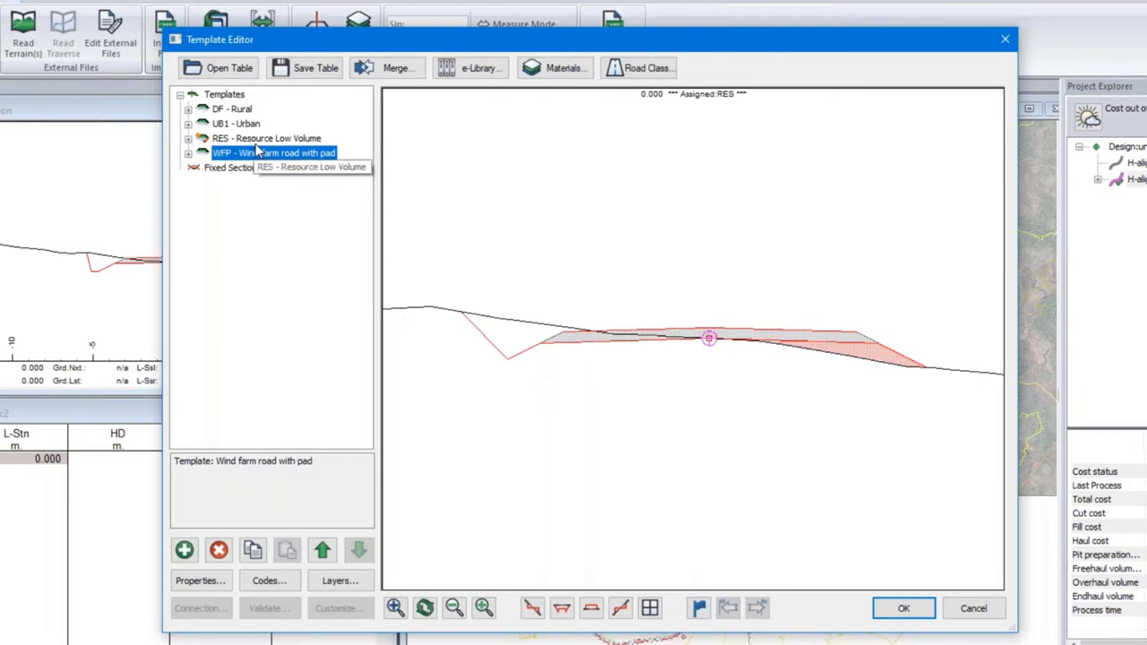
pyautogui.click(256, 140)
pyautogui.click(271, 154)
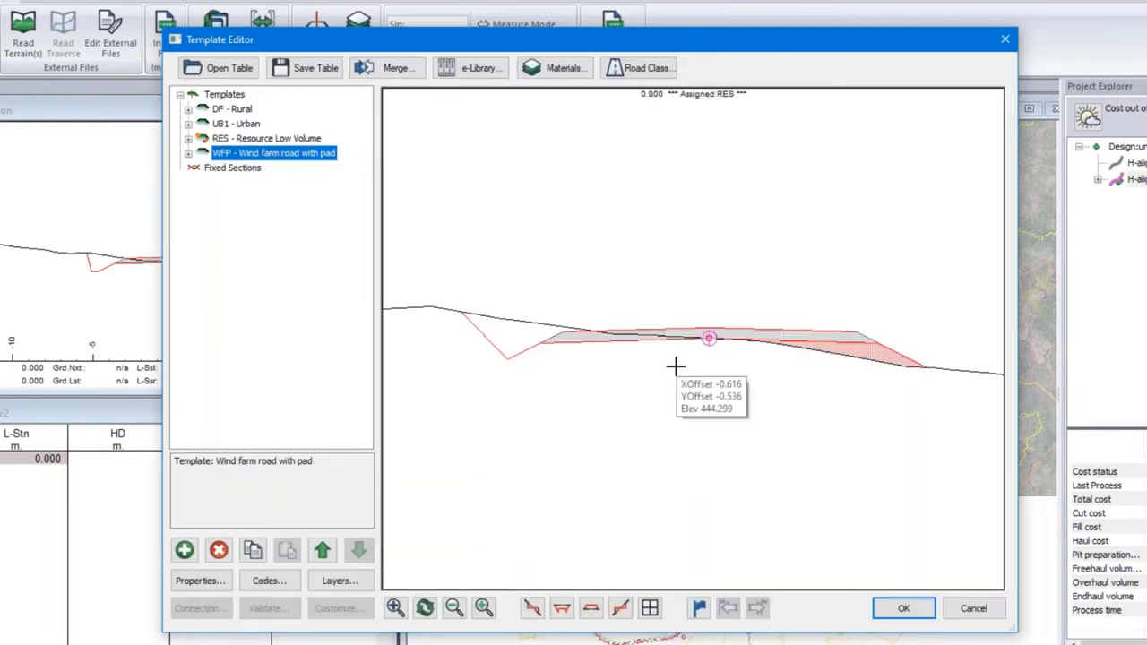
pyautogui.click(906, 616)
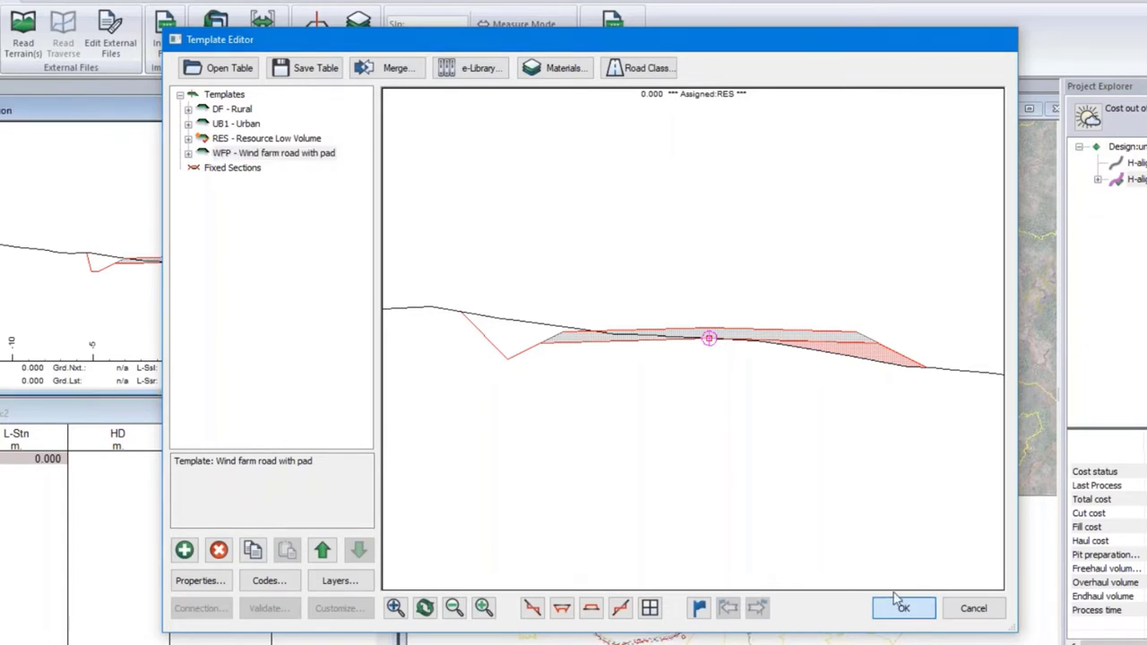
pyautogui.click(914, 616)
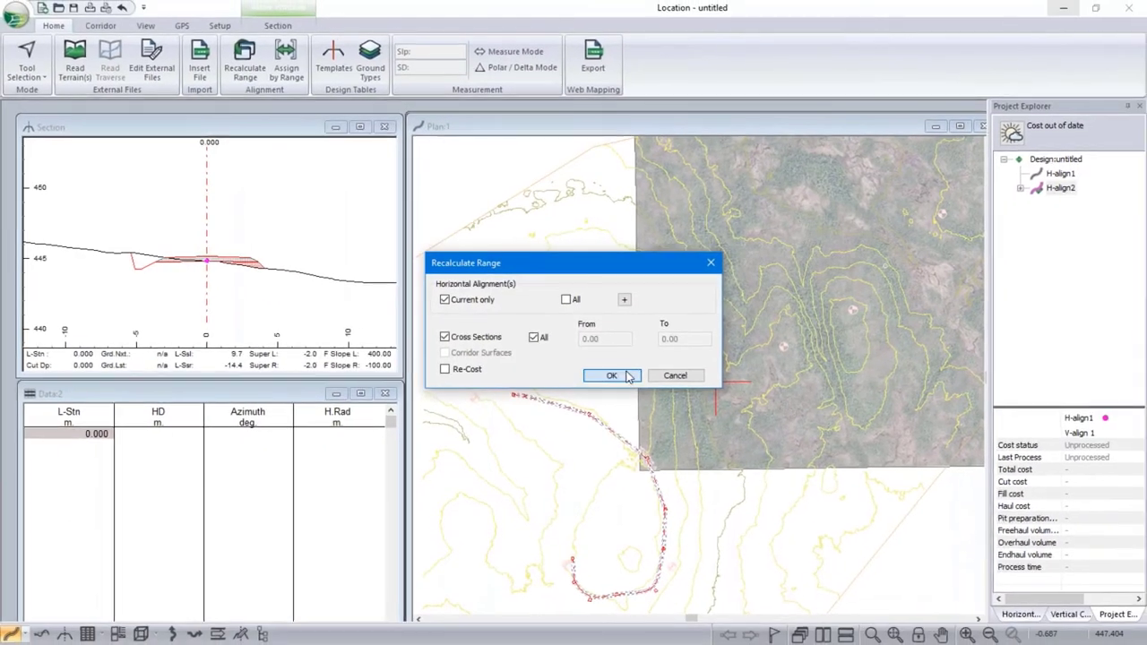
pyautogui.click(629, 377)
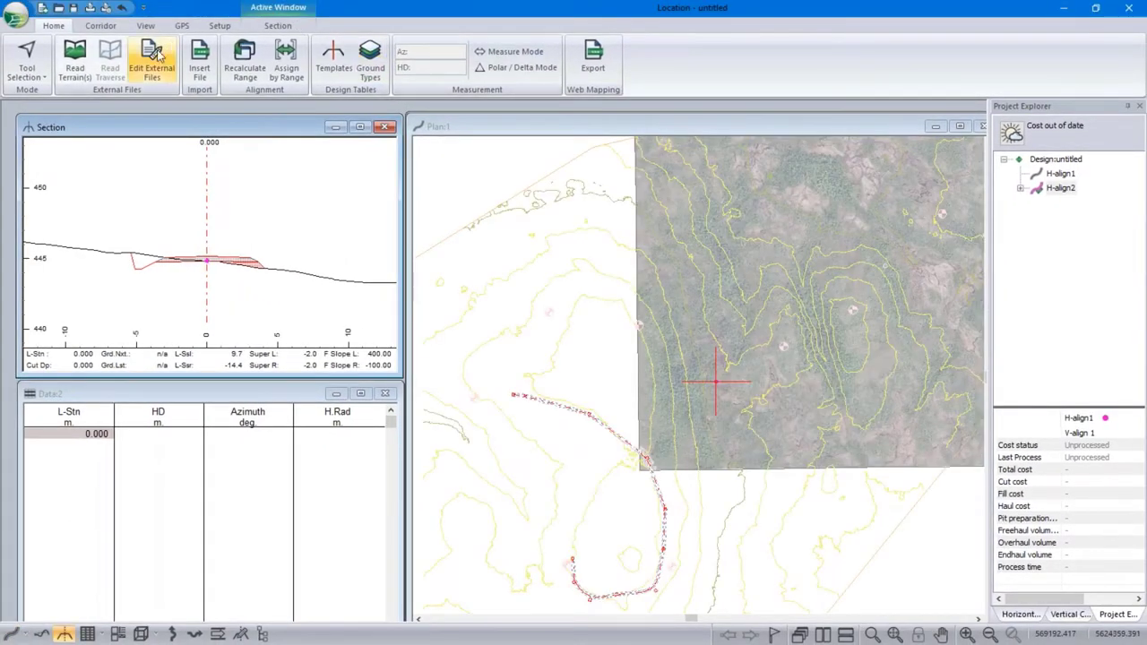
# Assign the WFP Wind farm road with pad template to both sides of the whole alignment and recalculate its cross sections
pyautogui.click(295, 78)
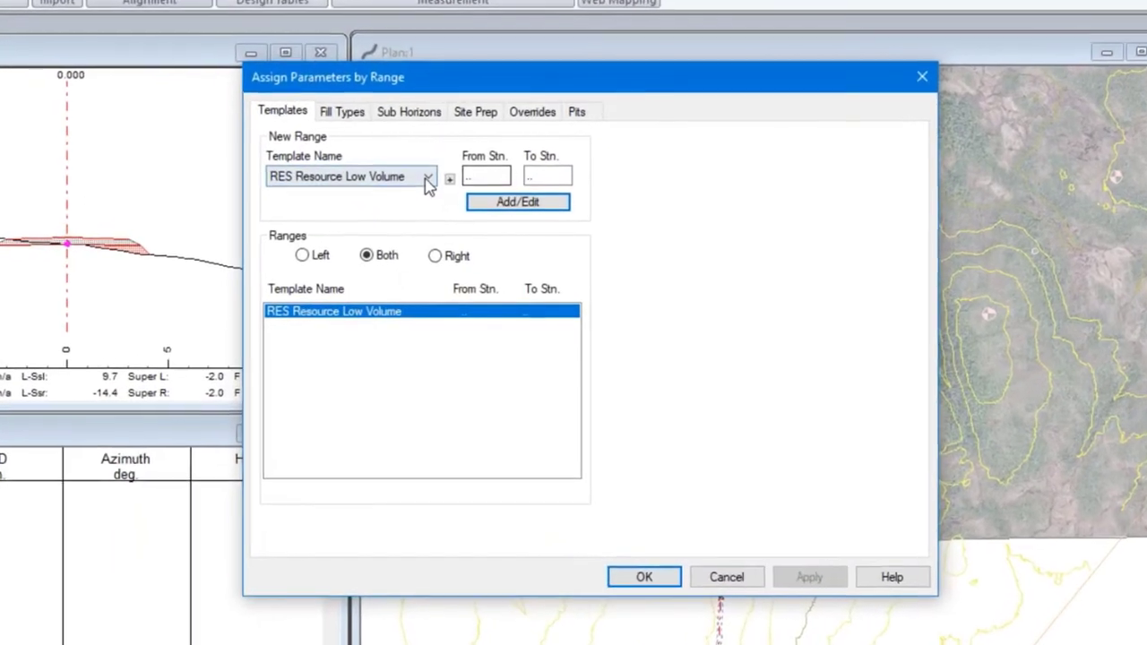
pyautogui.click(457, 200)
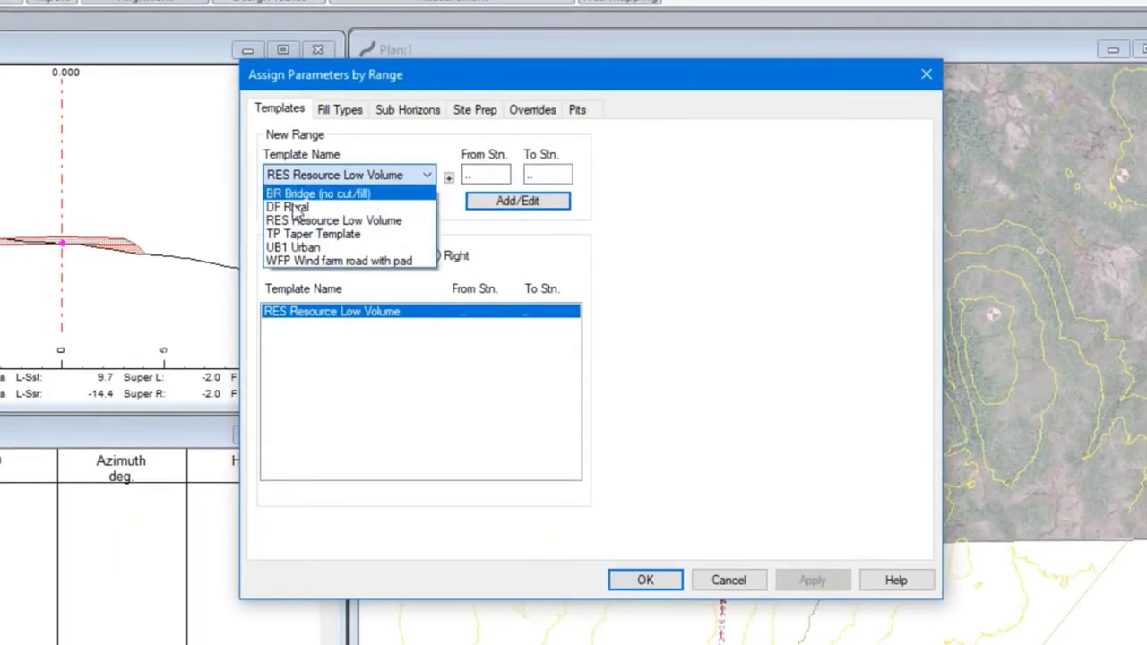
pyautogui.click(292, 260)
pyautogui.click(538, 206)
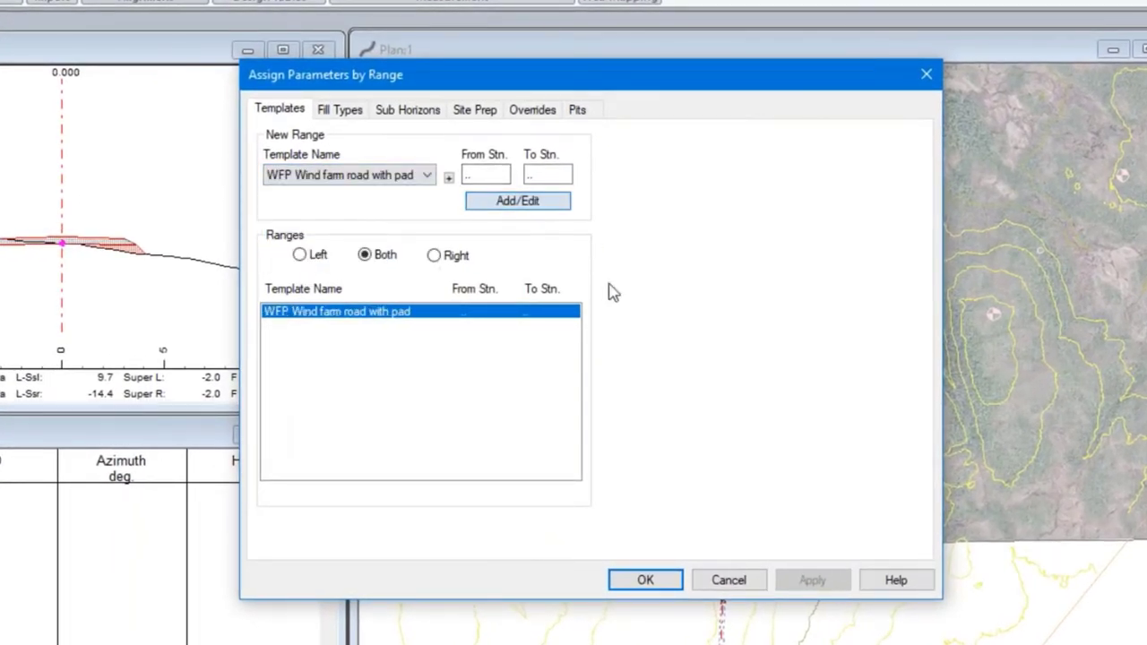
pyautogui.click(643, 579)
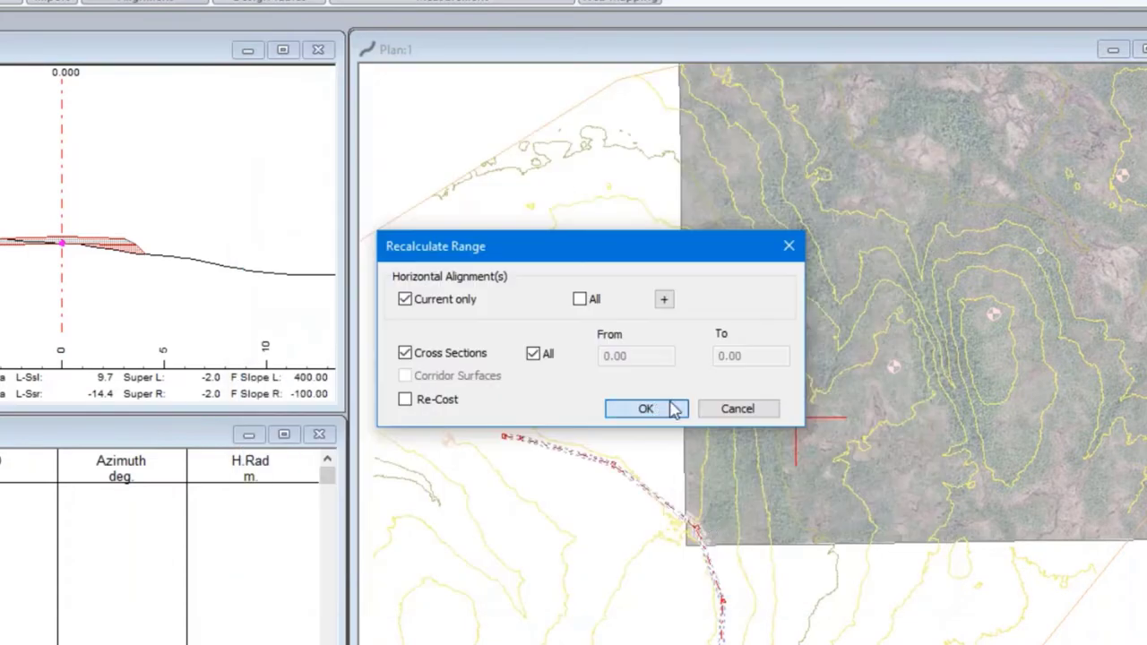
pyautogui.click(667, 410)
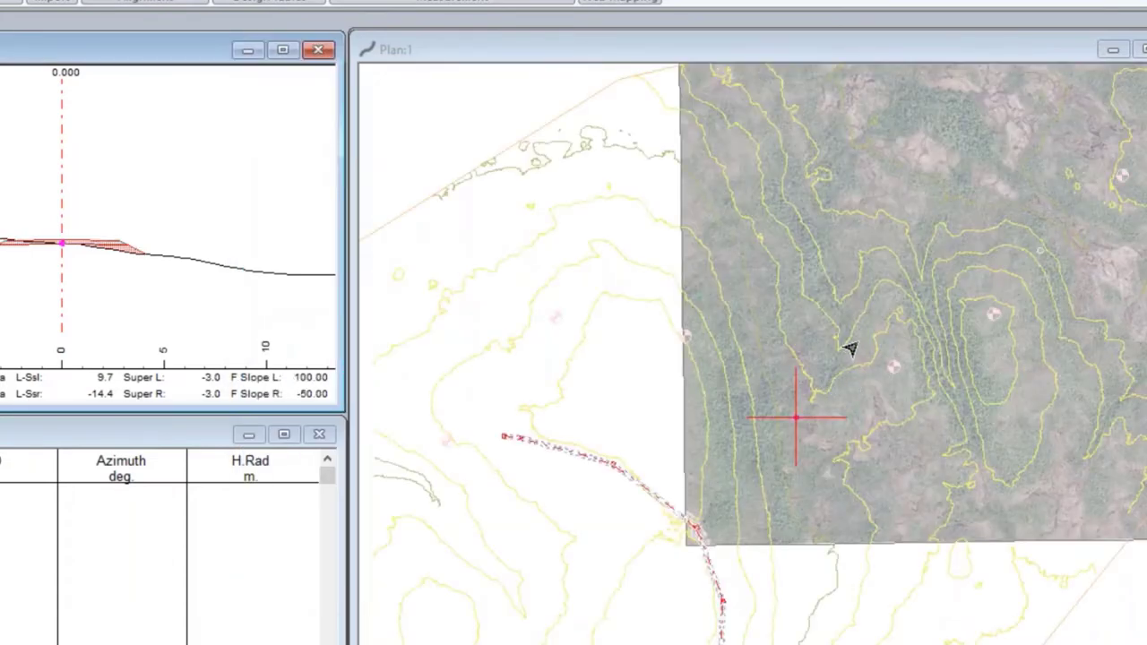
# Draw the first segment of H-align2 from the northwest end of H-align1, about 276 m long at an azimuth of about 39 degrees
pyautogui.rightClick(851, 350)
pyautogui.click(909, 376)
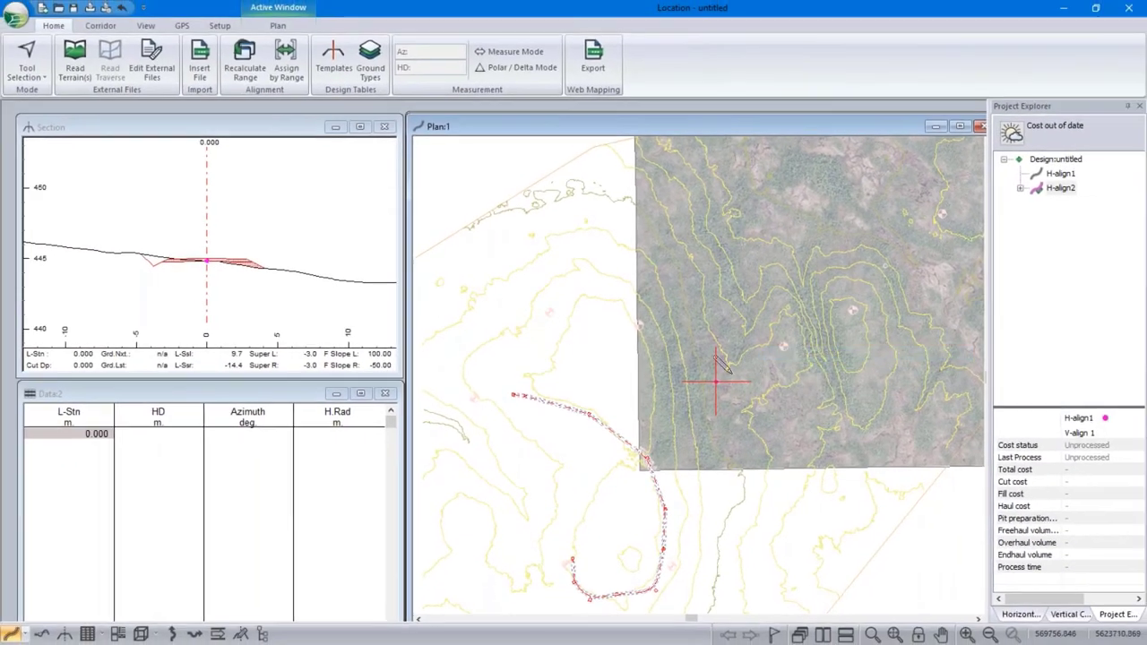
pyautogui.click(512, 394)
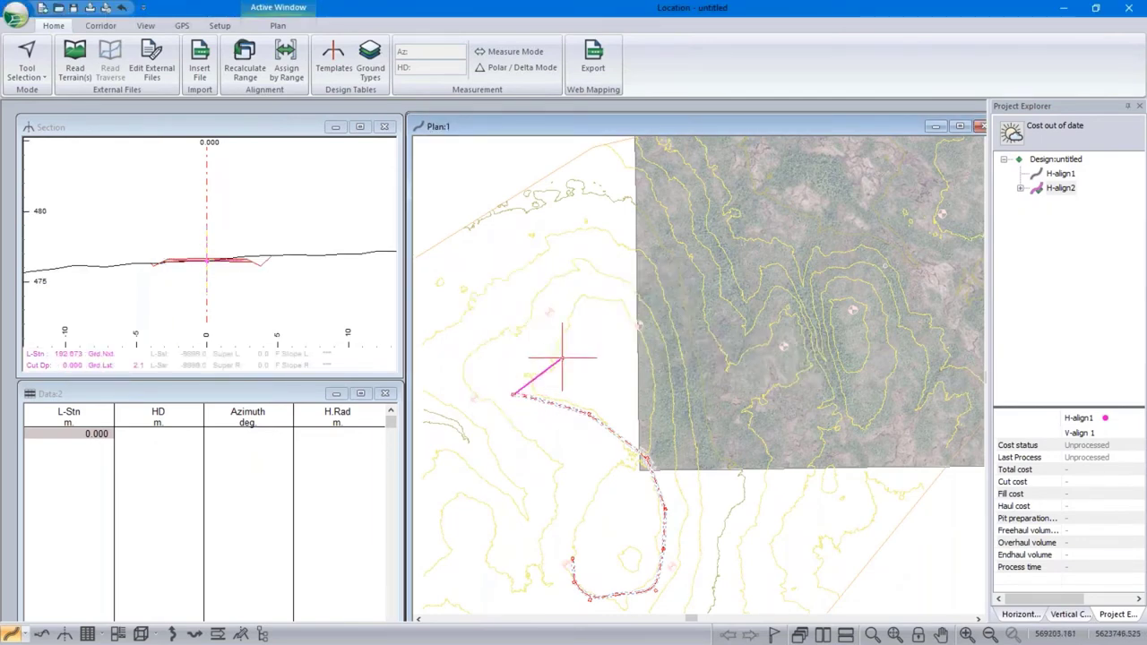
pyautogui.click(574, 313)
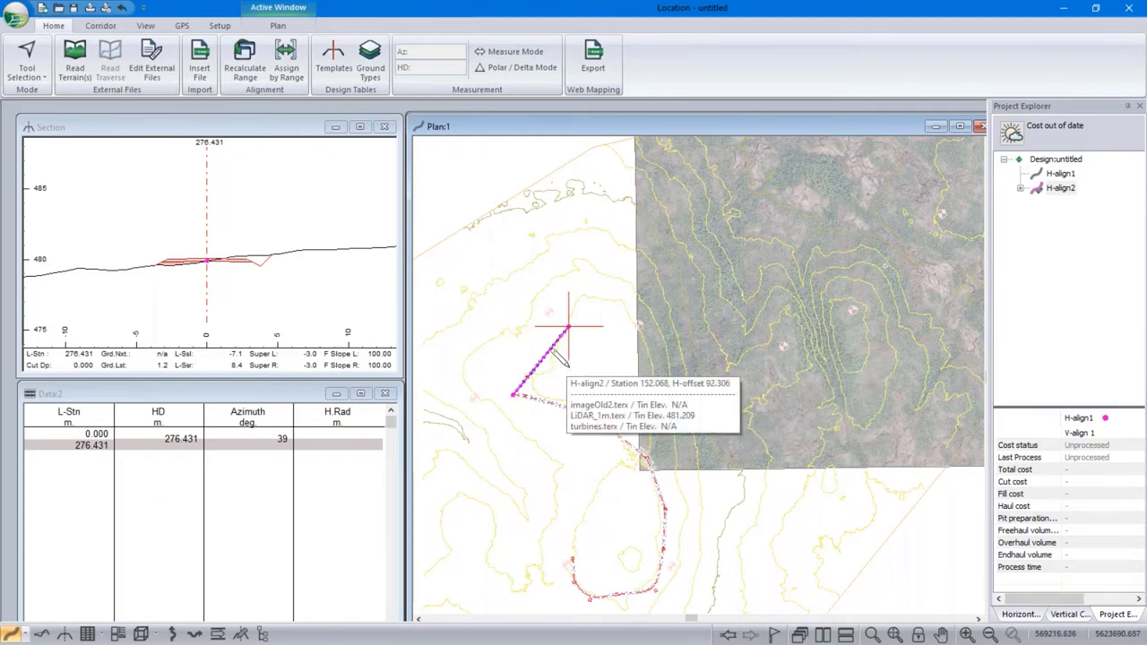
# Load the Pegging.dlt screen layout and frame H-align2 in the plan and profile views
pyautogui.click(154, 31)
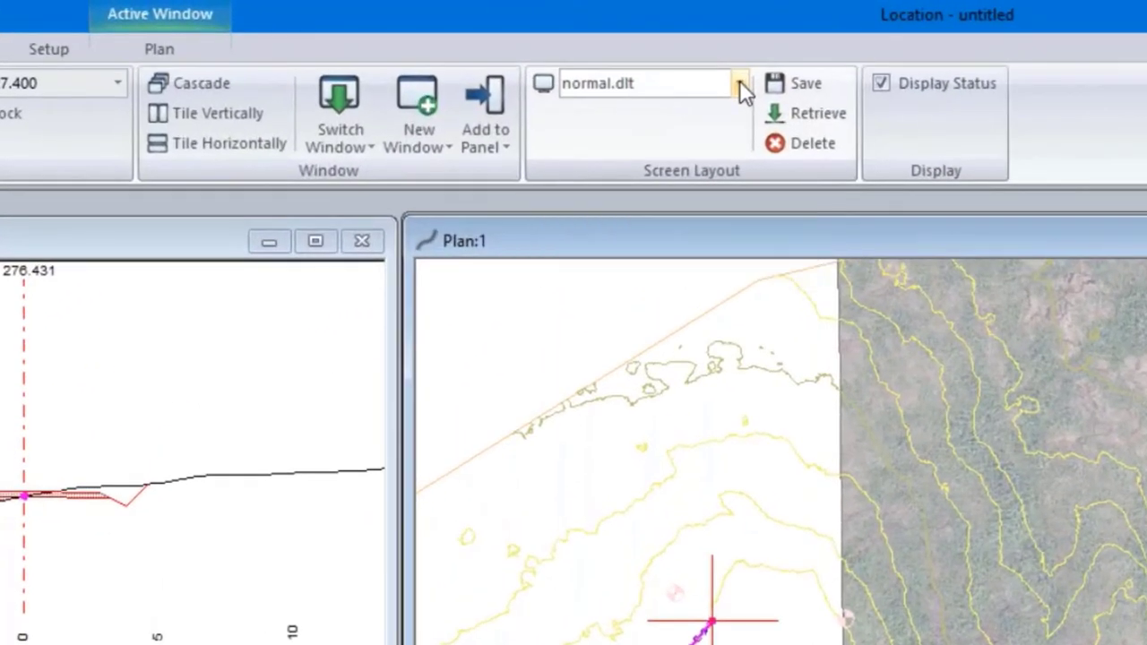
pyautogui.click(739, 85)
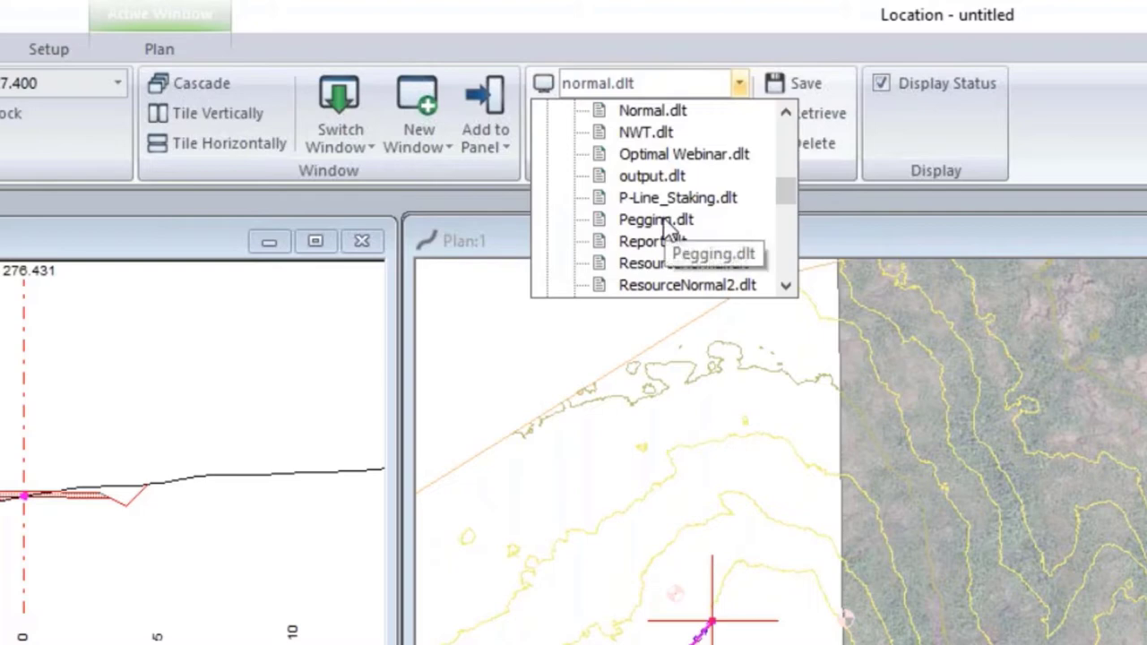
pyautogui.click(667, 231)
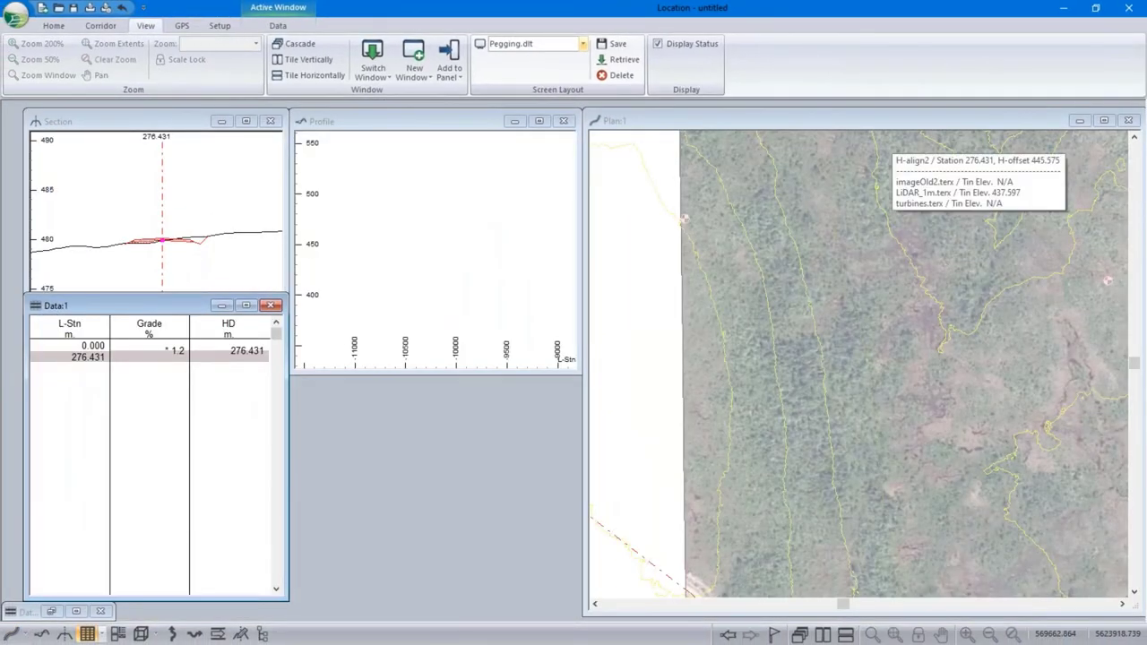
pyautogui.scroll(-3, 785, 333)
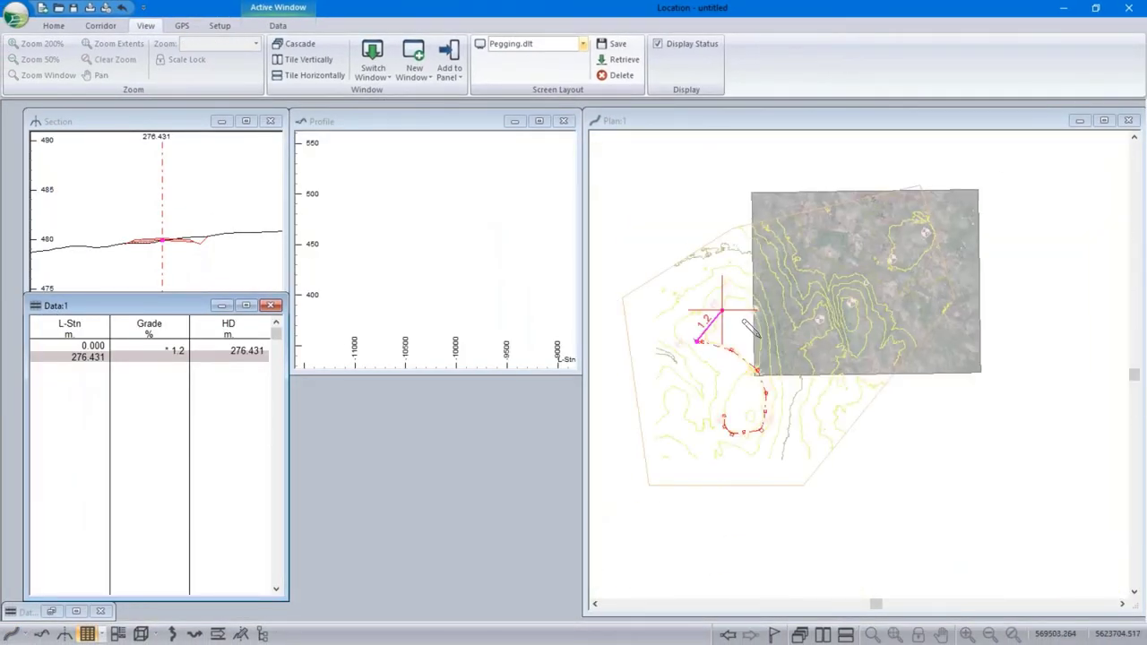
pyautogui.click(448, 272)
pyautogui.scroll(3, 450, 273)
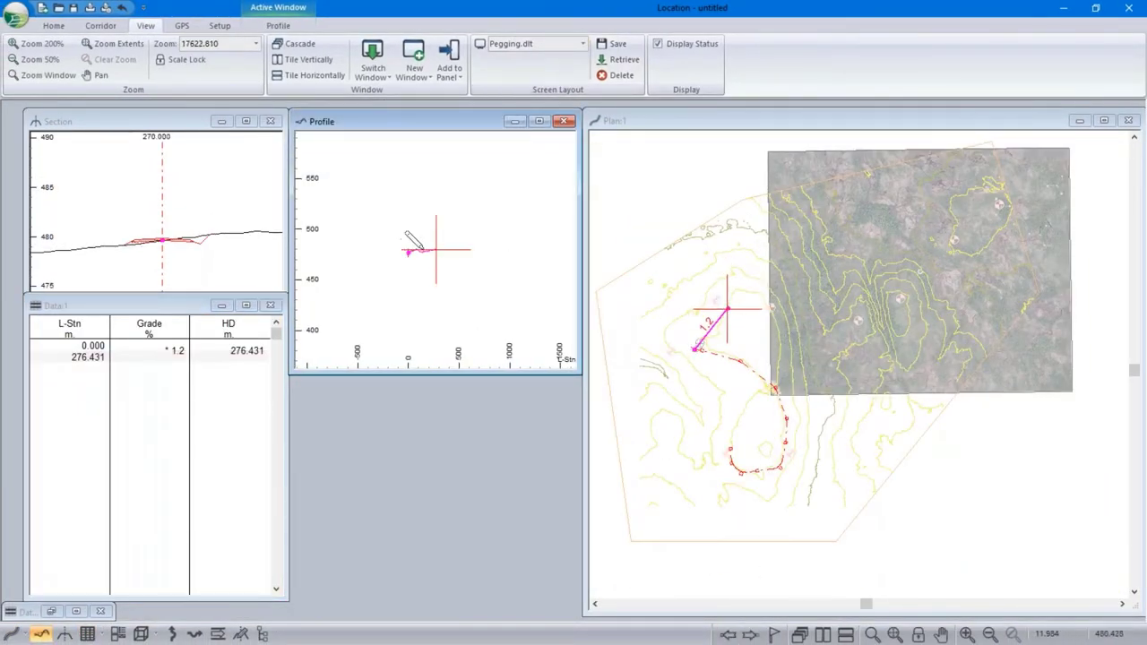
pyautogui.moveTo(450, 269); pyautogui.dragTo(381, 279, button='middle')
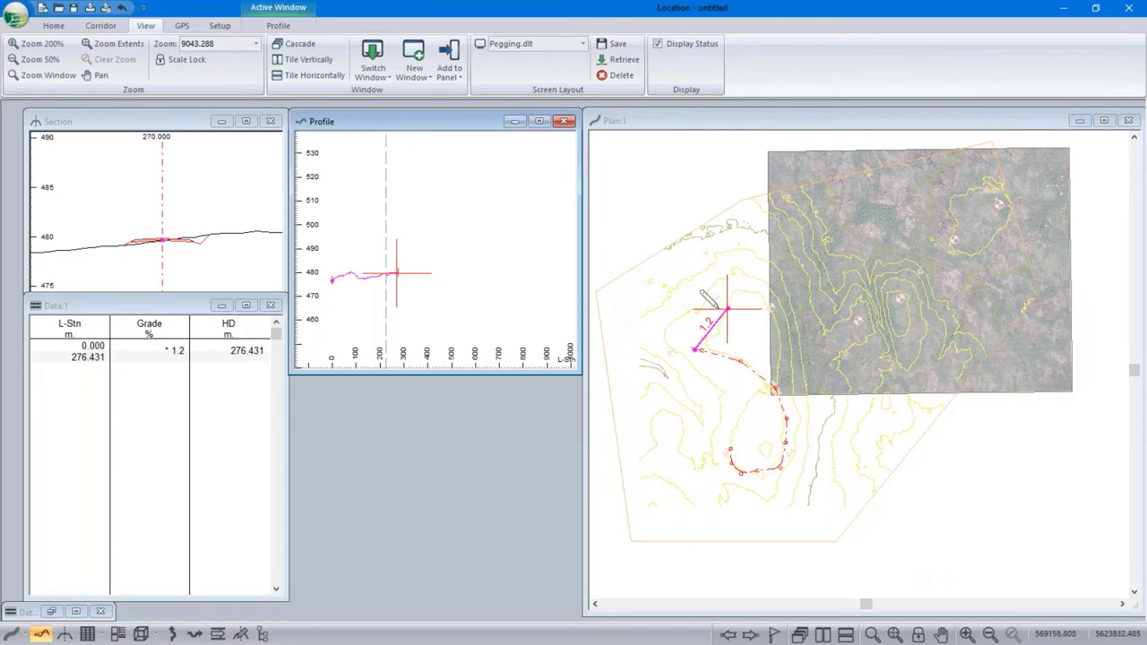
# Reposition the second point of H-align2 for a grade of about 0.6%, and add a third point beside the aerial image's west edge
pyautogui.click(713, 303)
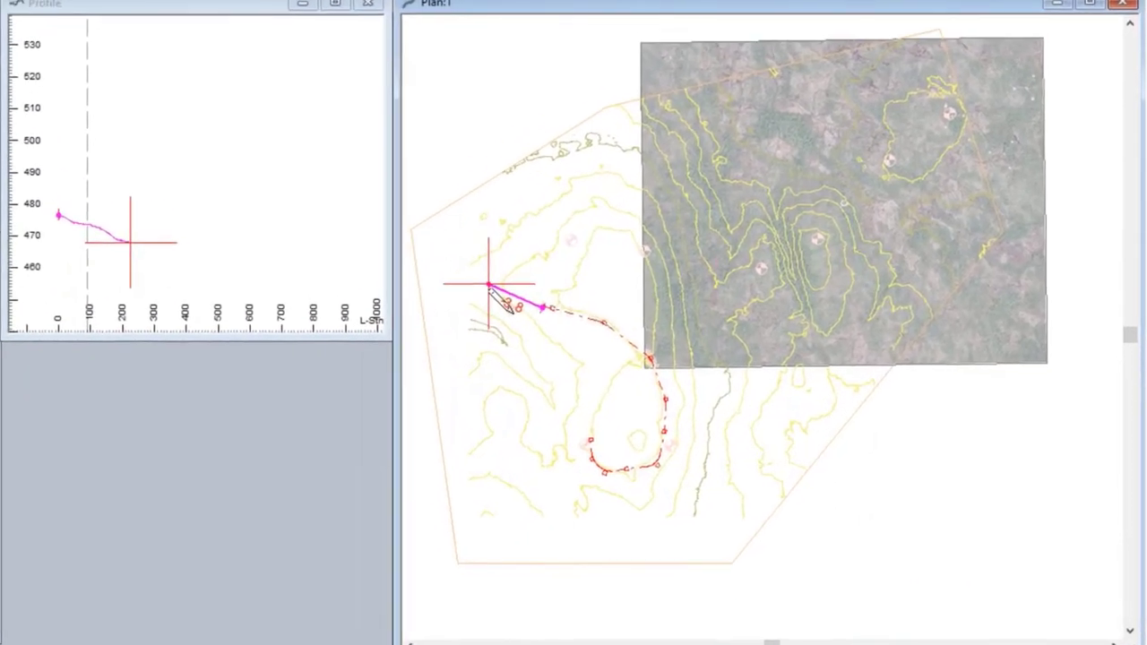
pyautogui.click(577, 246)
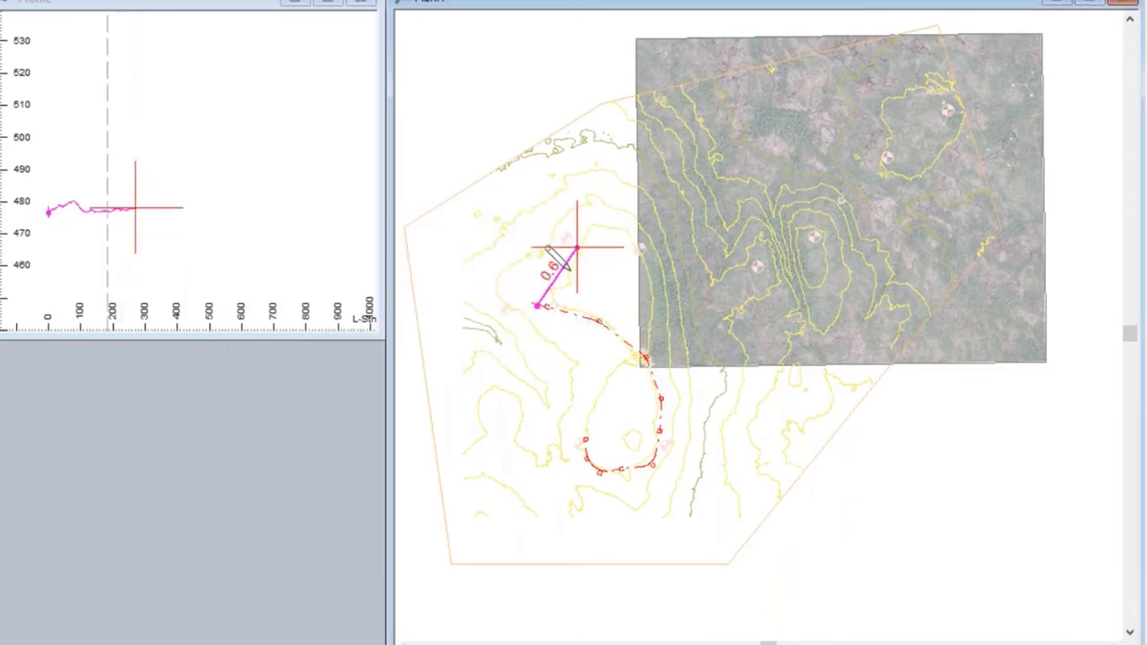
pyautogui.click(634, 261)
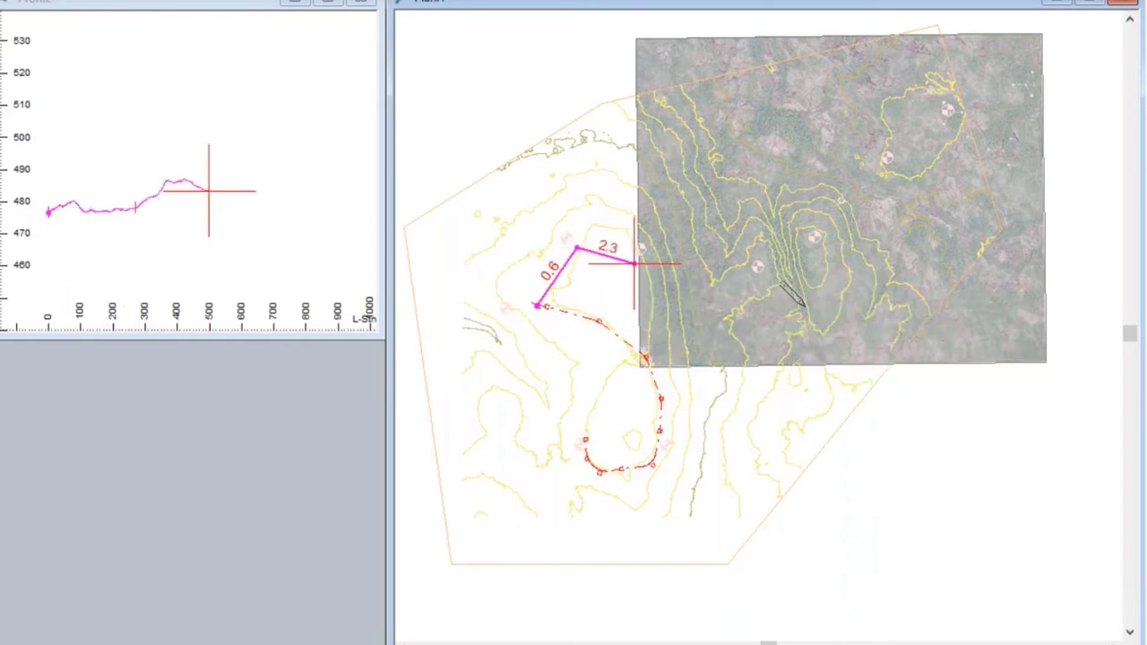
# Insert a point midway along the last segment of H-align2 and move it north, giving adjoining grades of about 2.7% and 1.0%
pyautogui.scroll(5, 602, 224)
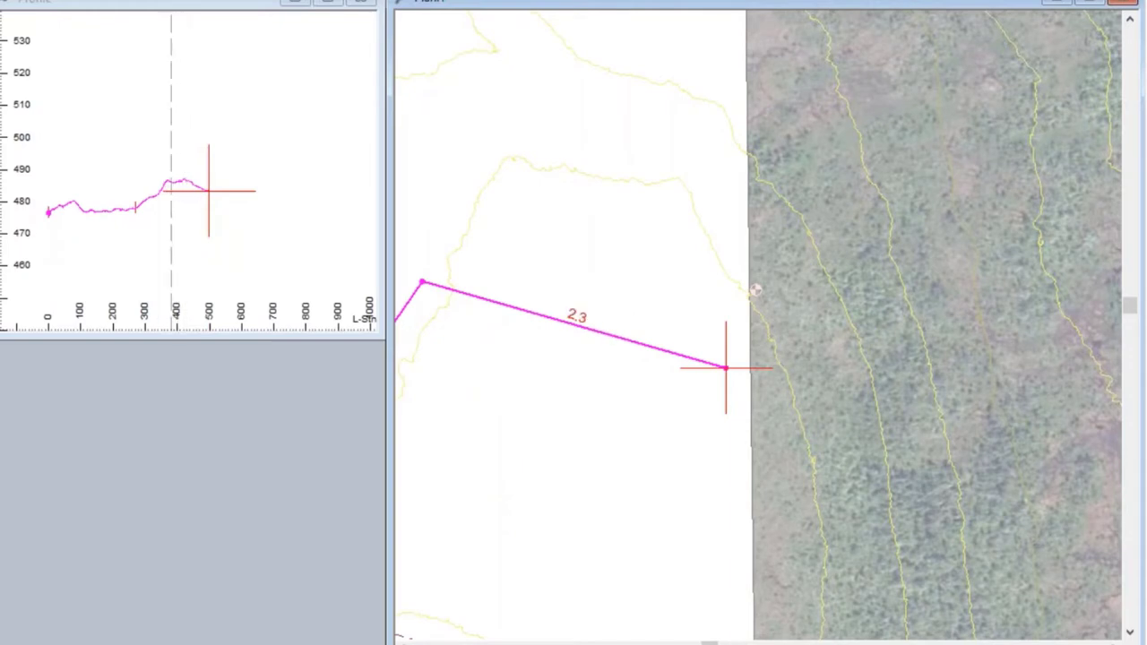
pyautogui.moveTo(565, 320); pyautogui.dragTo(582, 289)
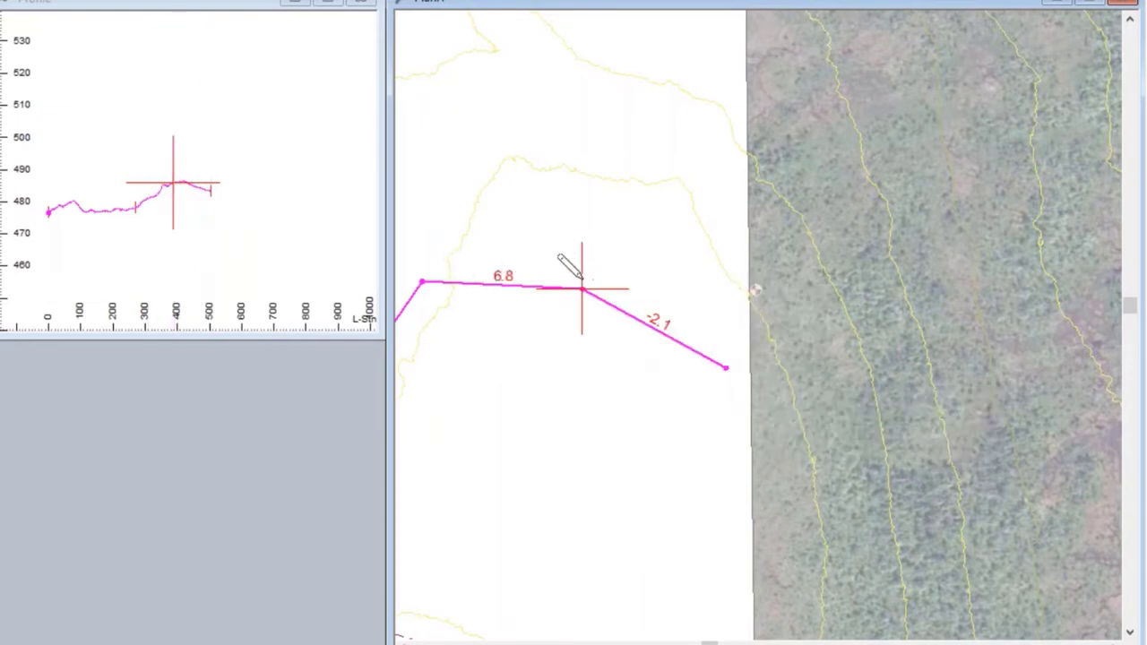
pyautogui.moveTo(622, 325)
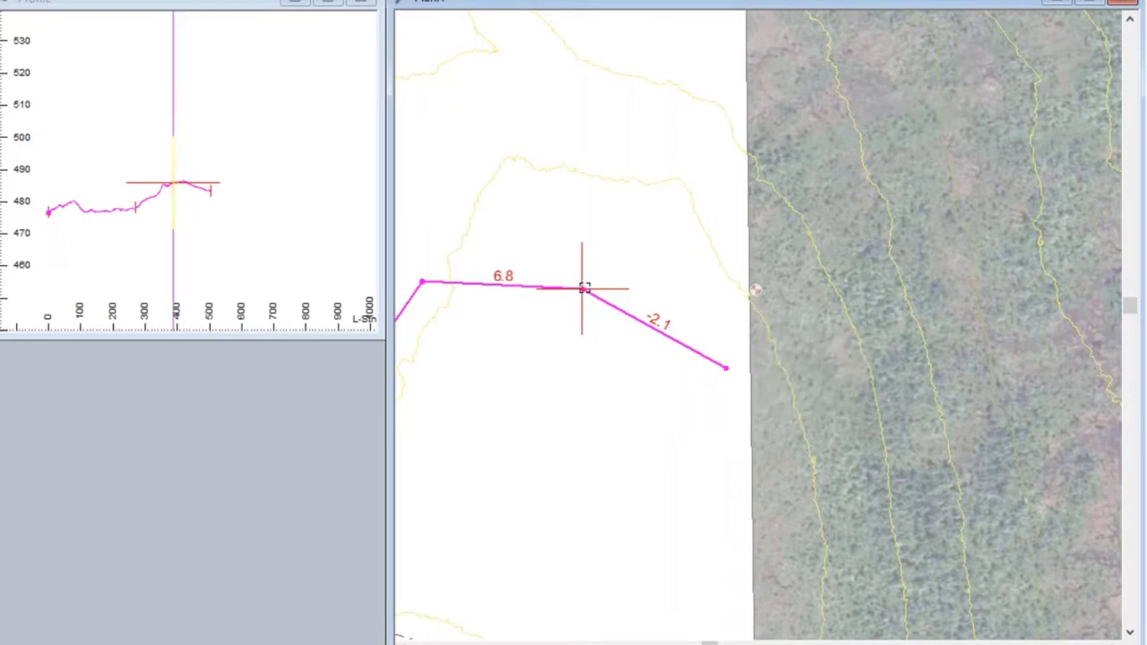
pyautogui.moveTo(584, 288)
pyautogui.moveTo(584, 288); pyautogui.dragTo(592, 203)
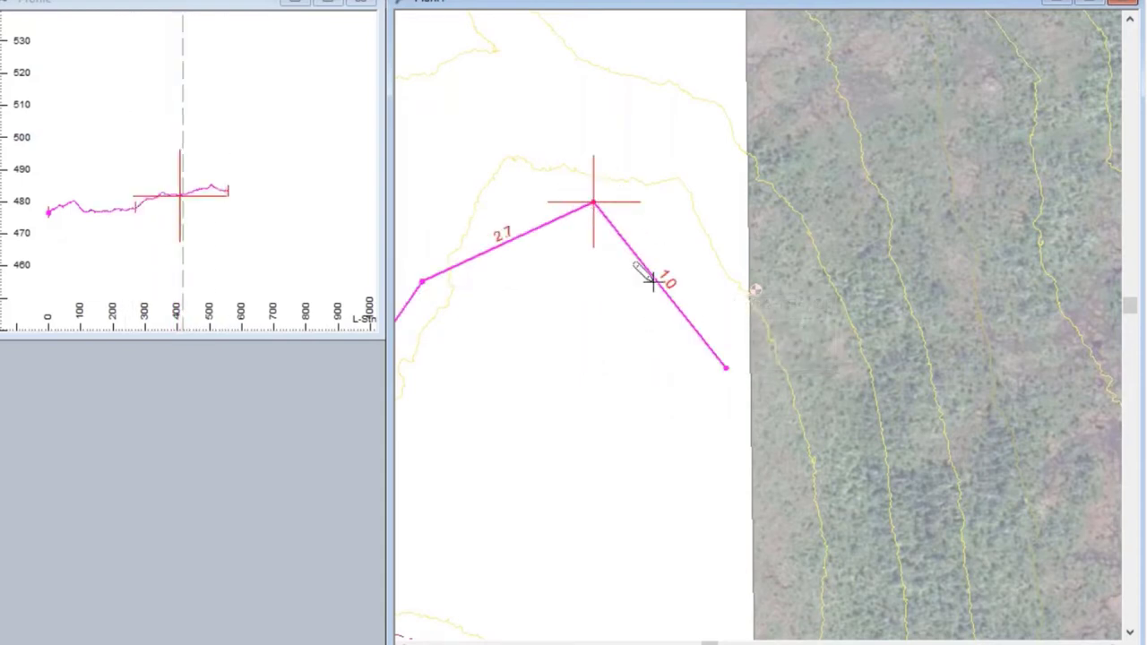
pyautogui.scroll(-2, 817, 301)
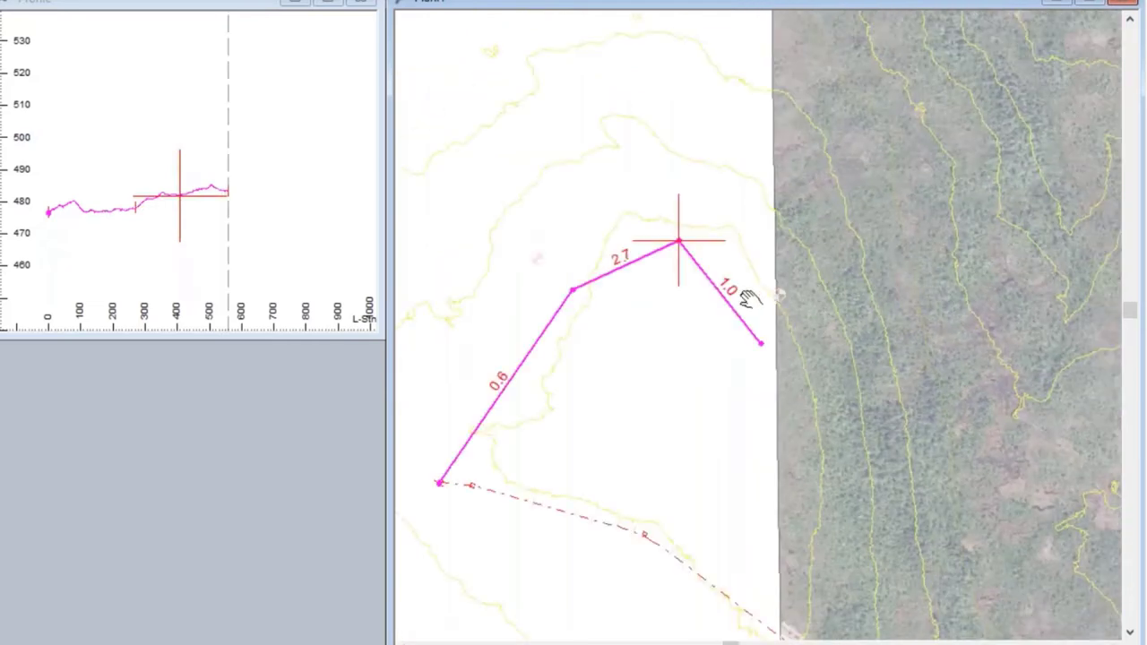
# Add a point east of the aerial image's west edge and reposition the point before it, giving grades of about -6.9% and -5.5%
pyautogui.moveTo(744, 291); pyautogui.dragTo(740, 380, button='middle')
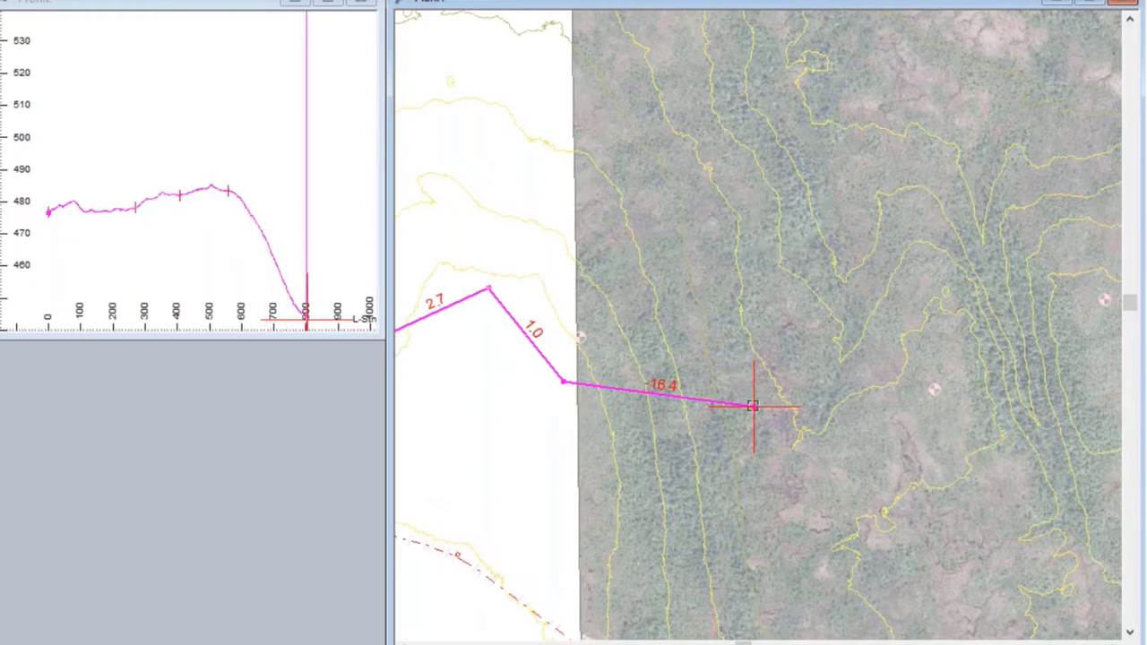
pyautogui.moveTo(751, 402); pyautogui.dragTo(820, 569)
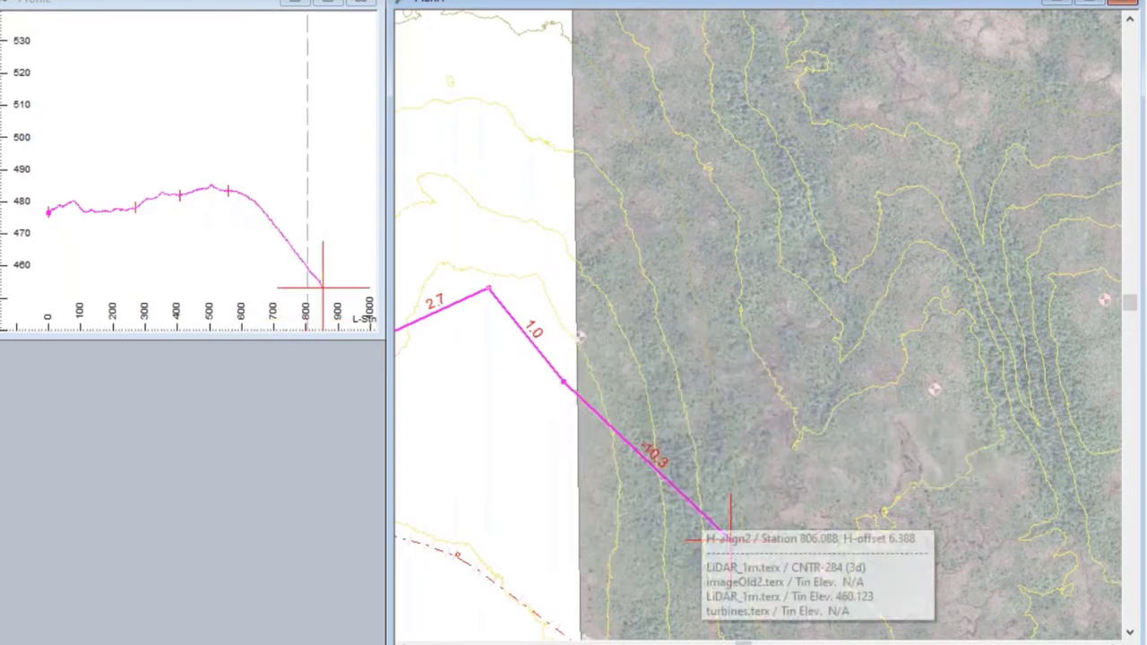
pyautogui.moveTo(560, 380); pyautogui.dragTo(595, 303)
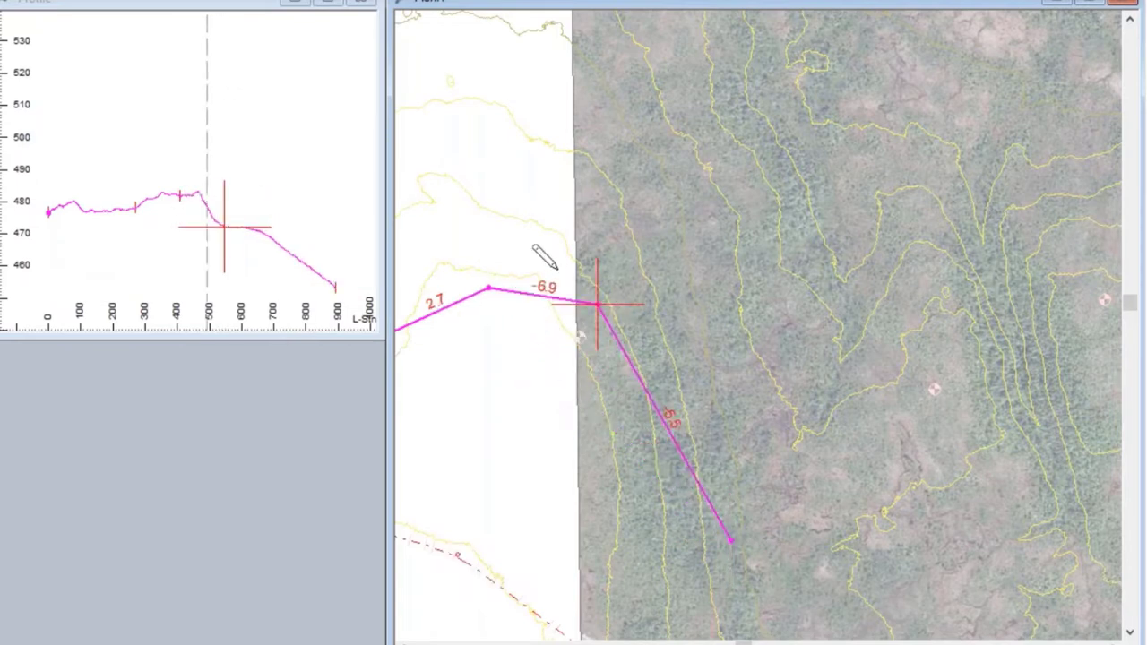
# Delete the last point of H-align2 and redraw the final segment southeast, about 310 m long at a grade of about -8.6%
pyautogui.click(732, 543)
pyautogui.click(440, 320)
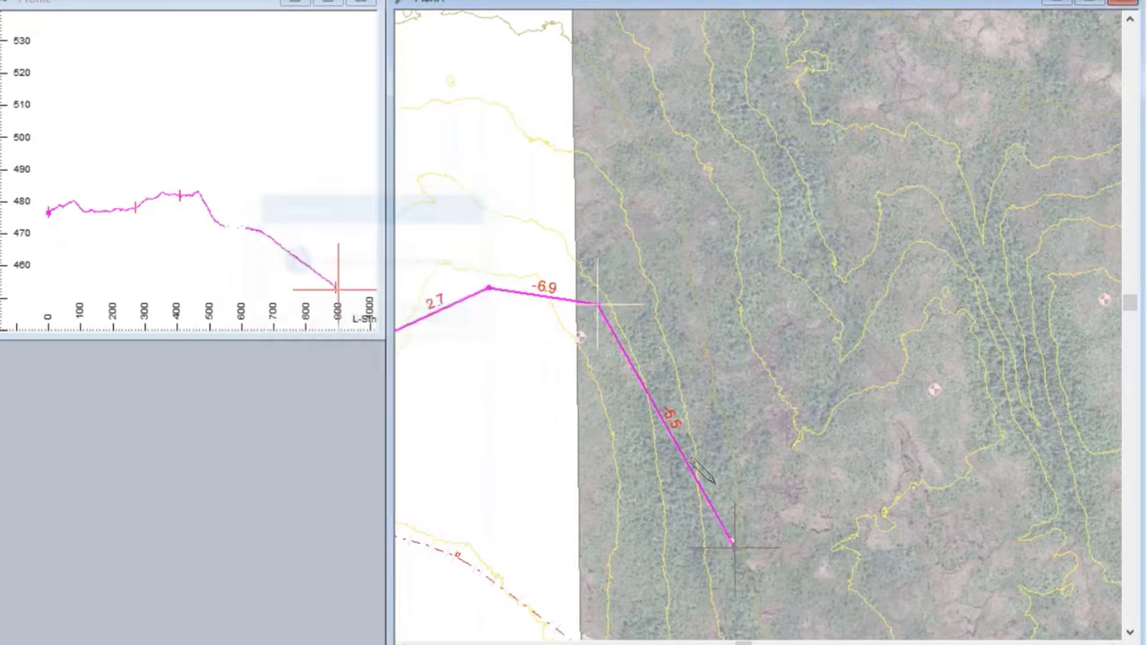
pyautogui.click(705, 475)
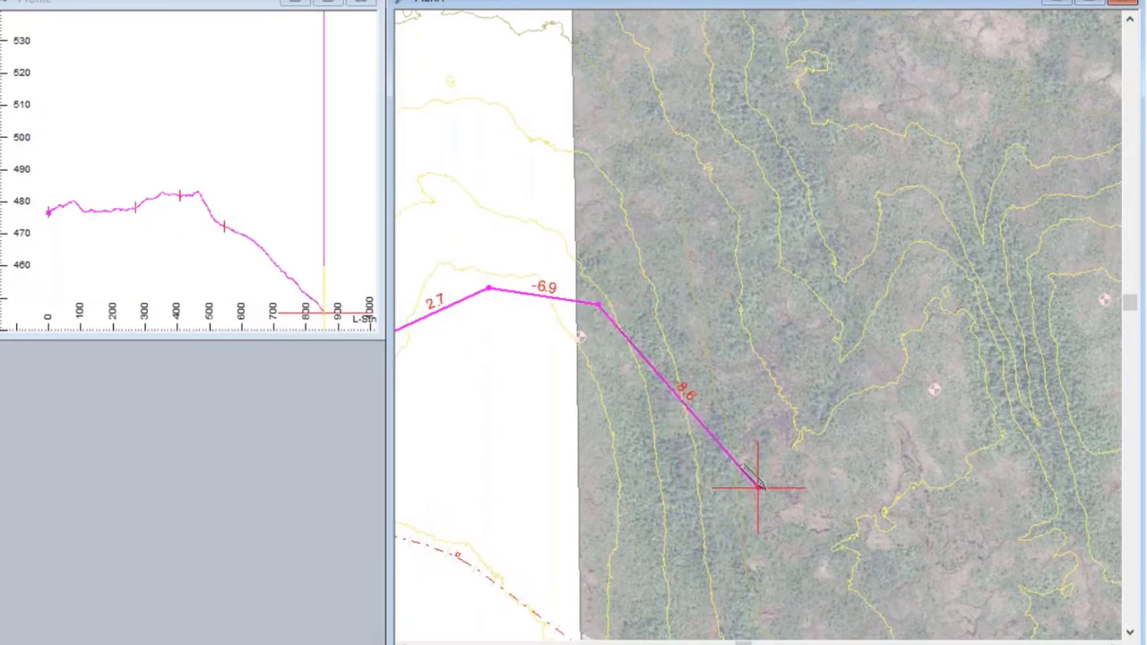
# Extend H-align2 about 259 m at 0.3% to beside the nearest turbine, and about 234 m at -0.9% straight across the gully
pyautogui.moveTo(754, 490)
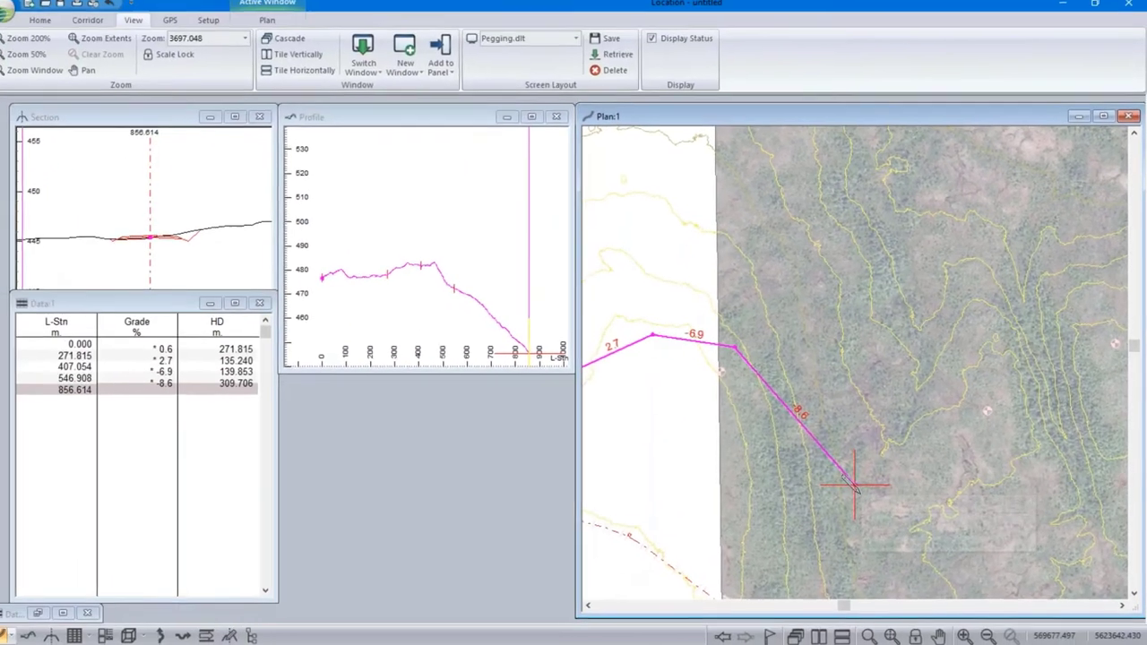
pyautogui.click(997, 427)
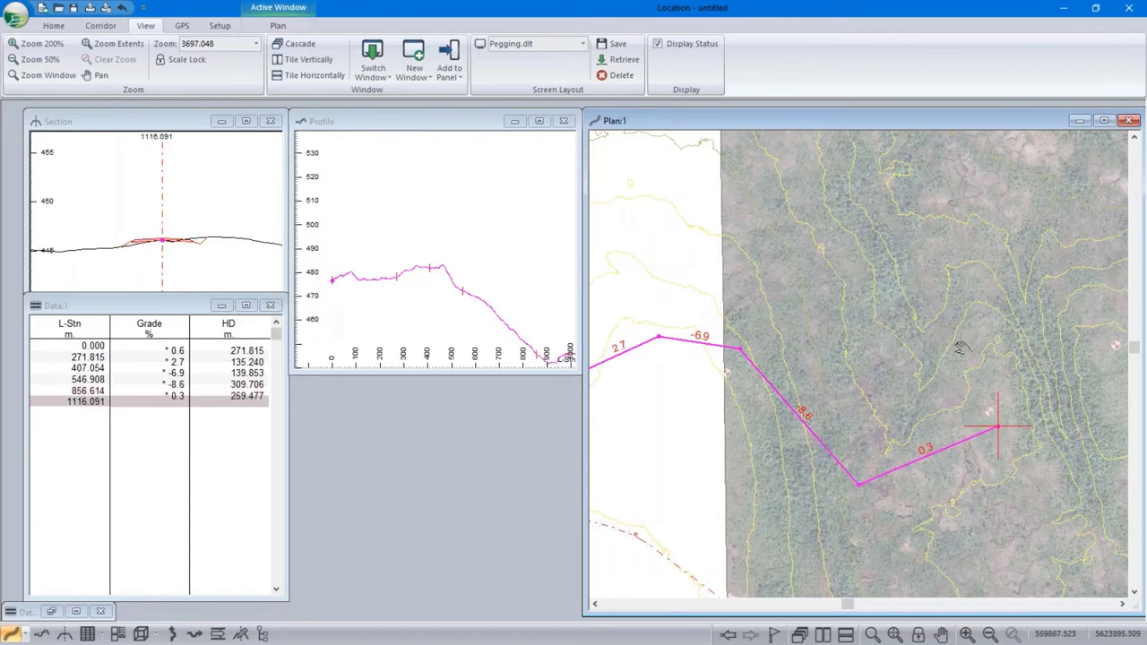
pyautogui.moveTo(960, 347); pyautogui.dragTo(761, 367)
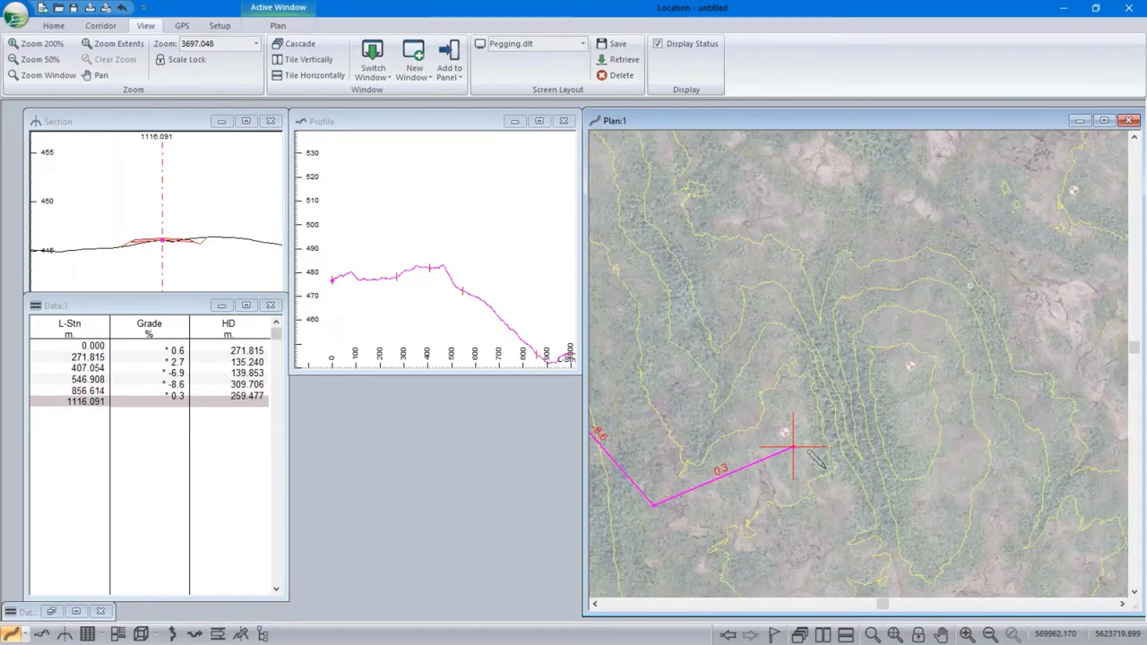
pyautogui.scroll(-4, 439, 250)
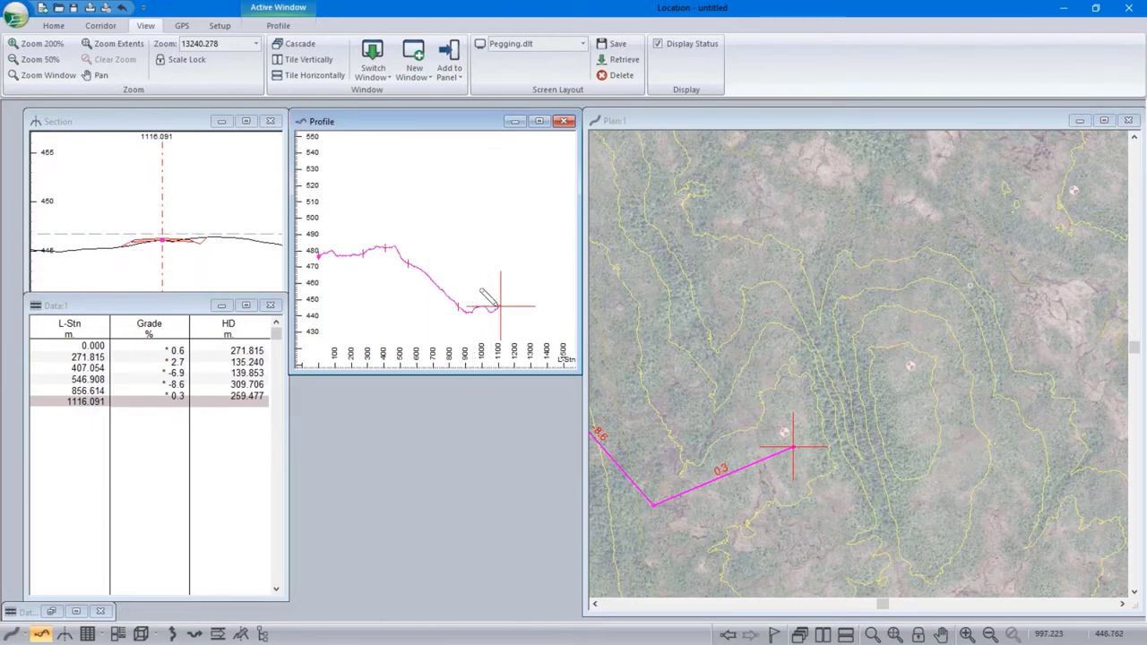
pyautogui.click(873, 391)
pyautogui.click(913, 387)
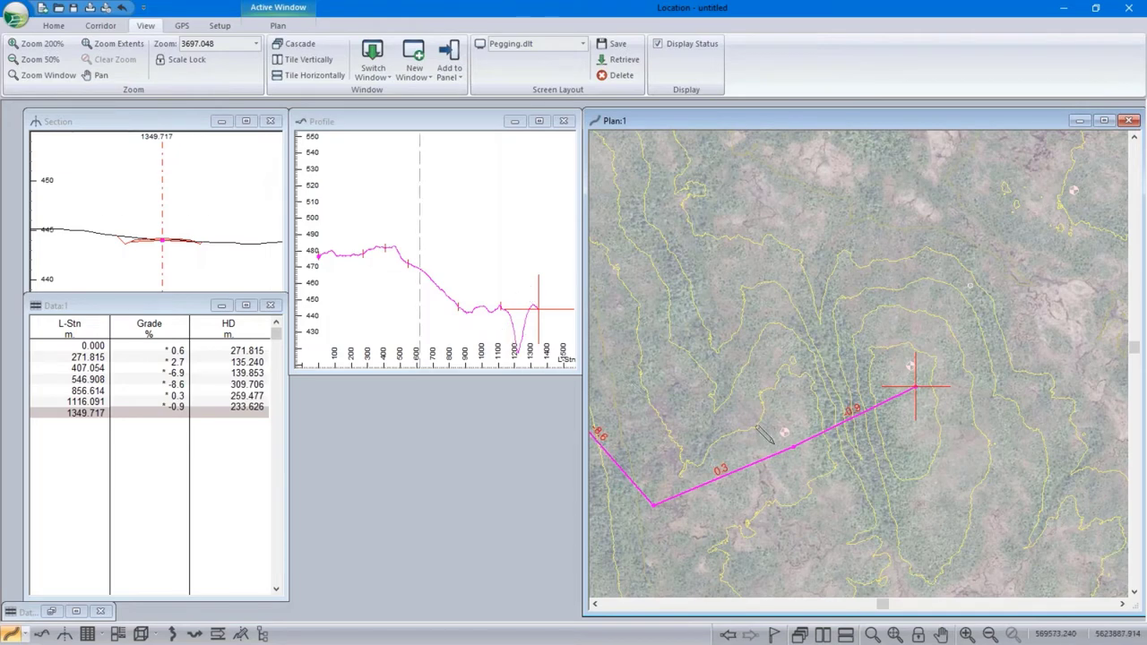
# Reroute H-align2 around the gully's south end to the turbine, with segments at about -8.7%, 1.6%, -1.0% and 5.7%
pyautogui.moveTo(865, 405)
pyautogui.moveTo(914, 387); pyautogui.dragTo(858, 535)
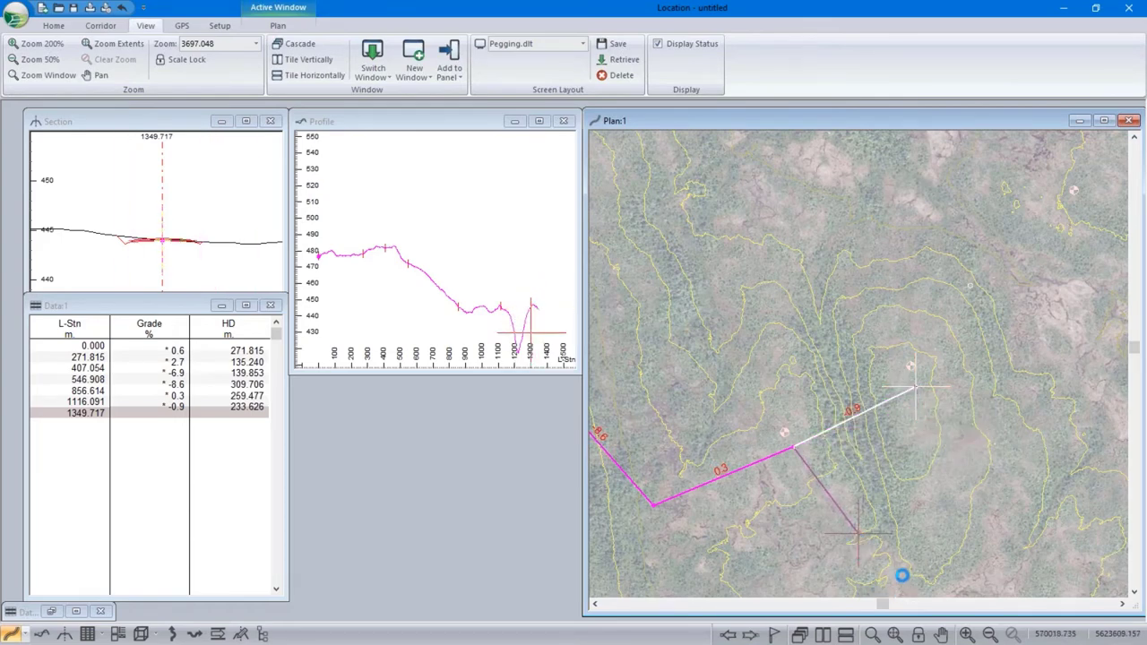
pyautogui.click(858, 535)
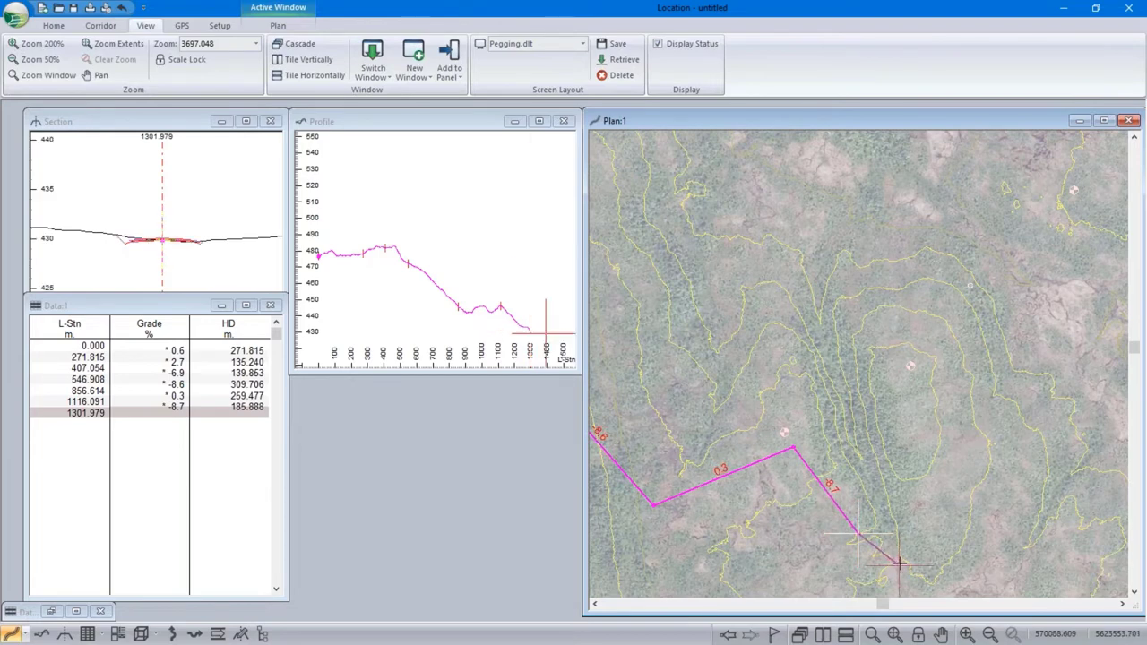
pyautogui.click(923, 561)
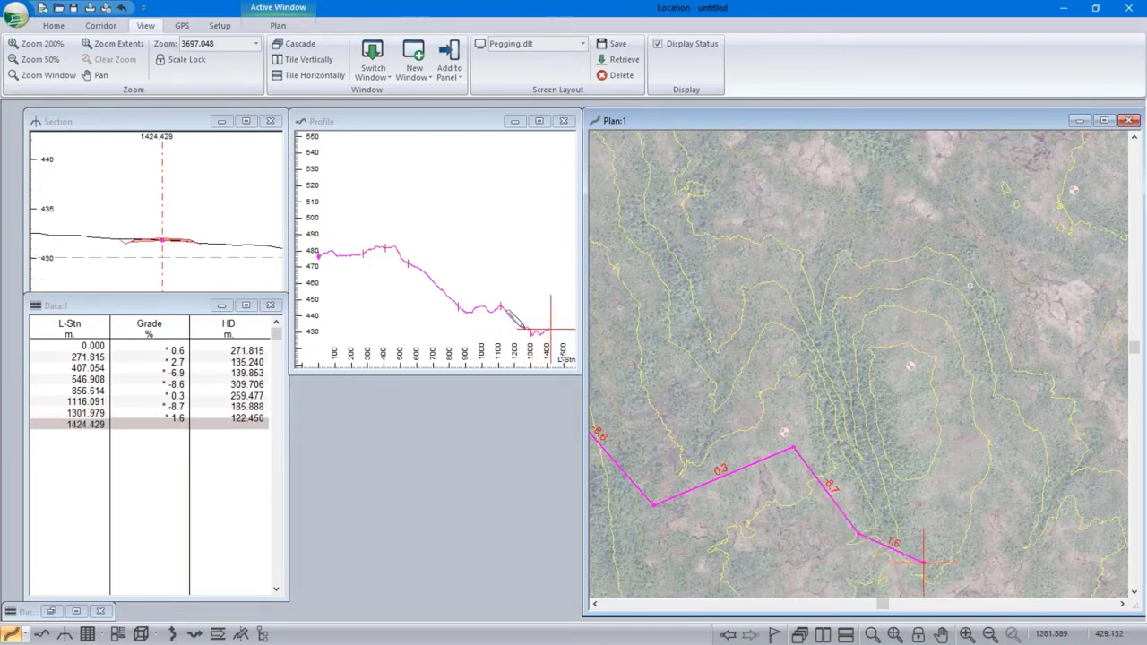
pyautogui.click(968, 499)
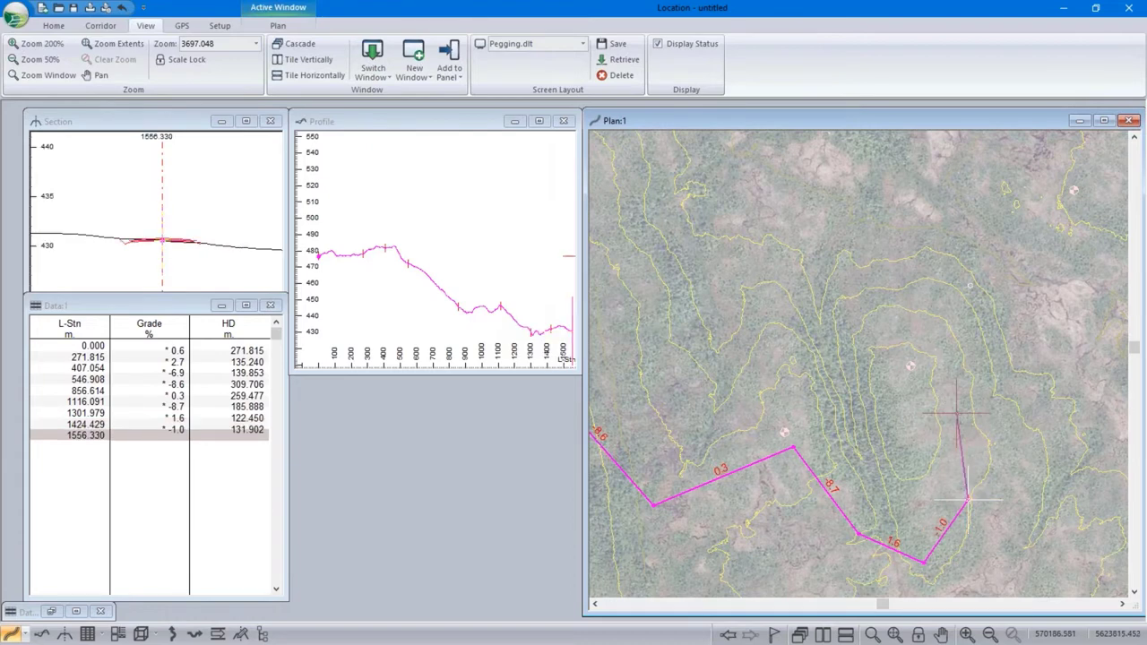
pyautogui.click(912, 366)
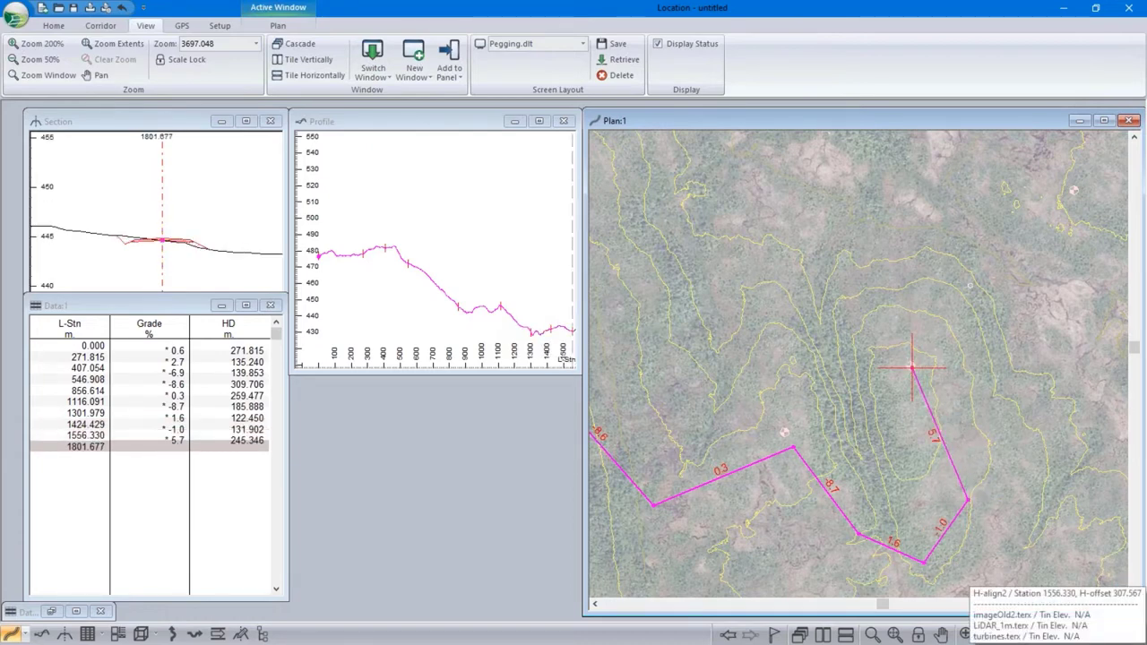
# Load the CivilNormal.dlt screen layout and enlarge the plan window downward to show the whole H-align2 route
pyautogui.scroll(-2, 840, 418)
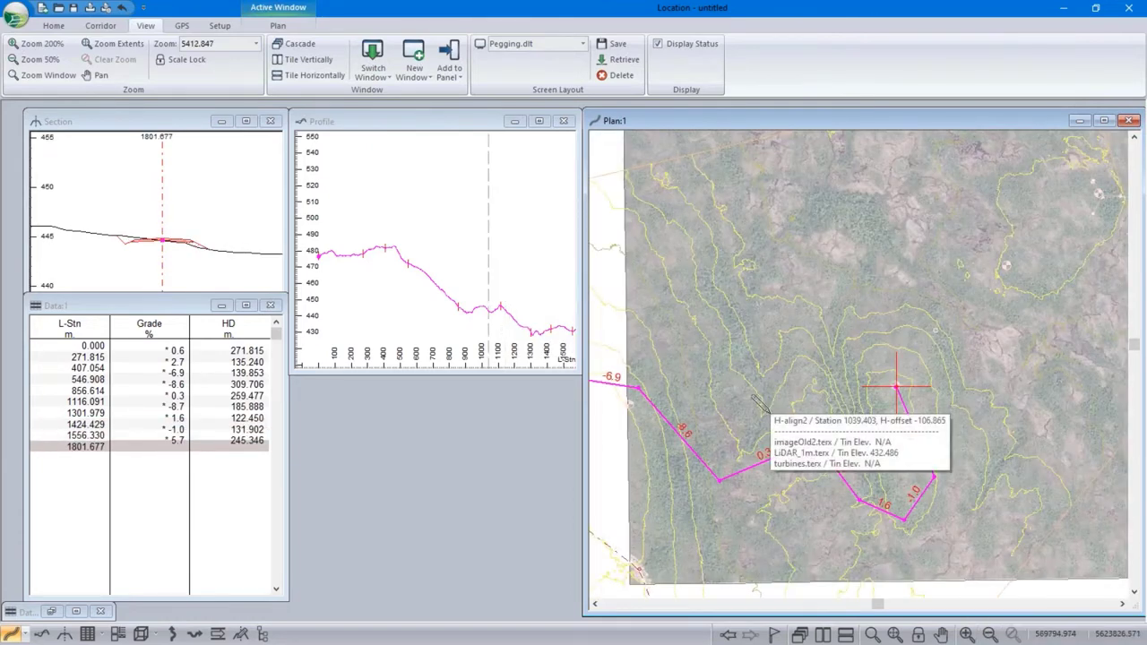
pyautogui.scroll(-1, 770, 401)
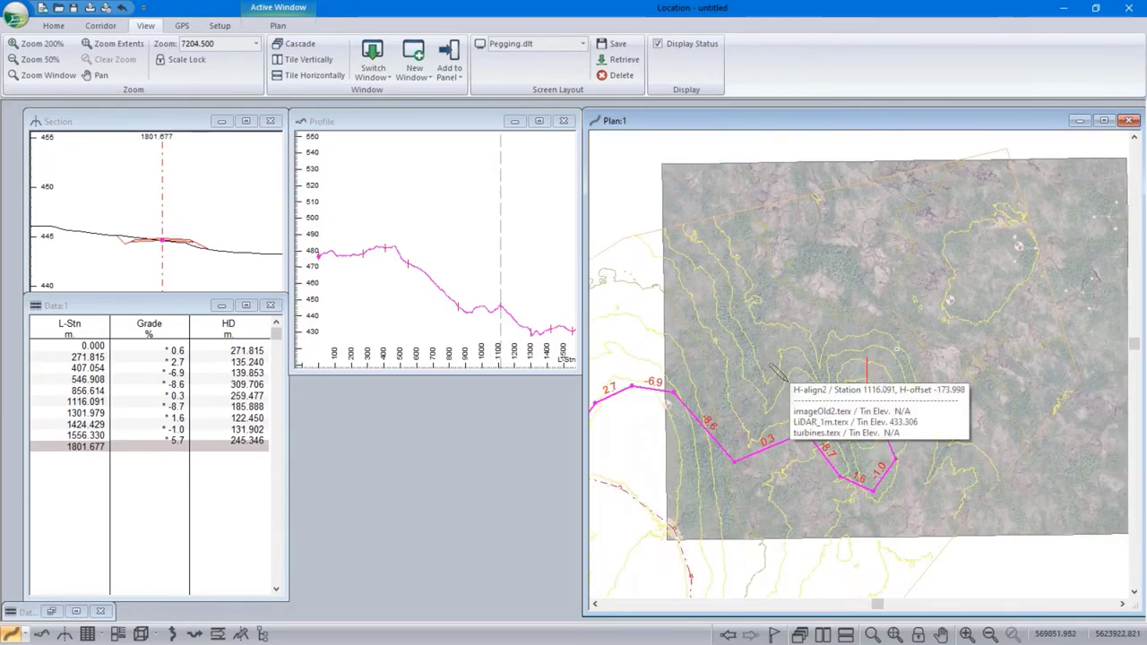
pyautogui.moveTo(766, 365); pyautogui.dragTo(779, 356, button='middle')
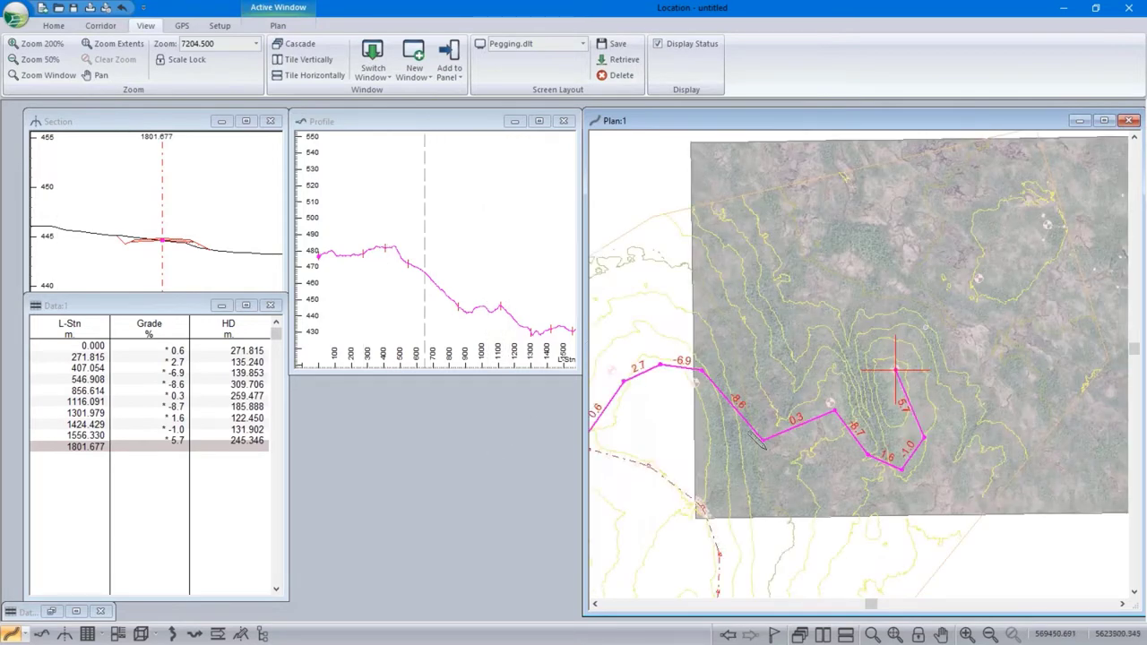
pyautogui.moveTo(896, 349)
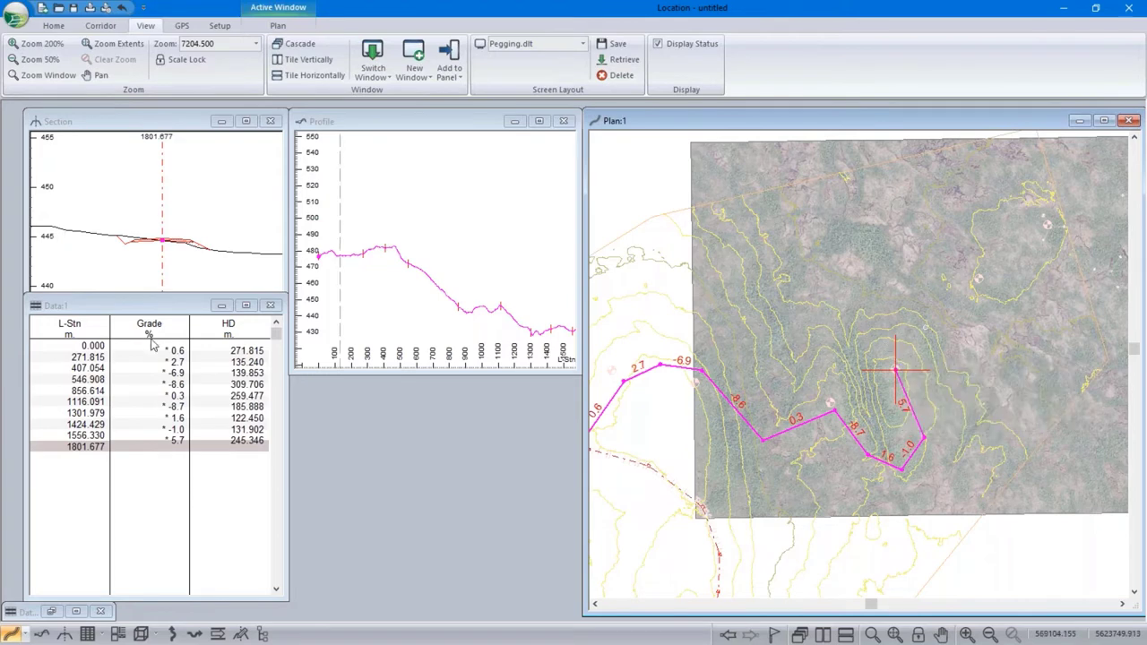
pyautogui.click(581, 47)
pyautogui.scroll(-3, 560, 94)
pyautogui.click(552, 107)
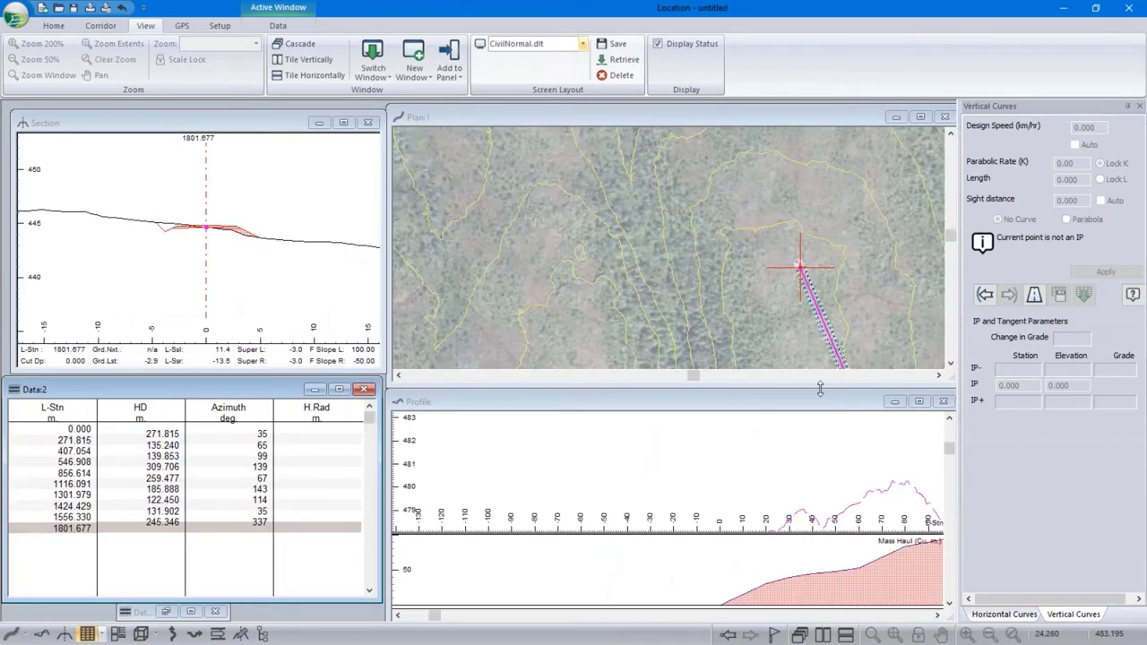
pyautogui.moveTo(820, 387); pyautogui.dragTo(820, 580)
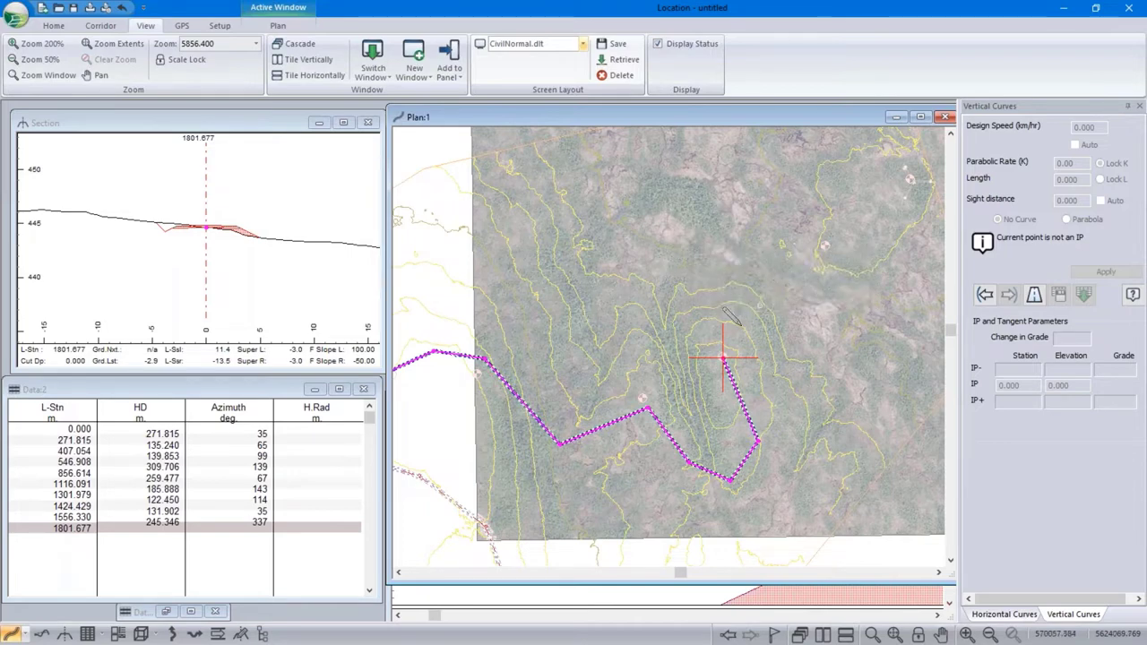
pyautogui.moveTo(840, 357)
pyautogui.scroll(-1, 813, 363)
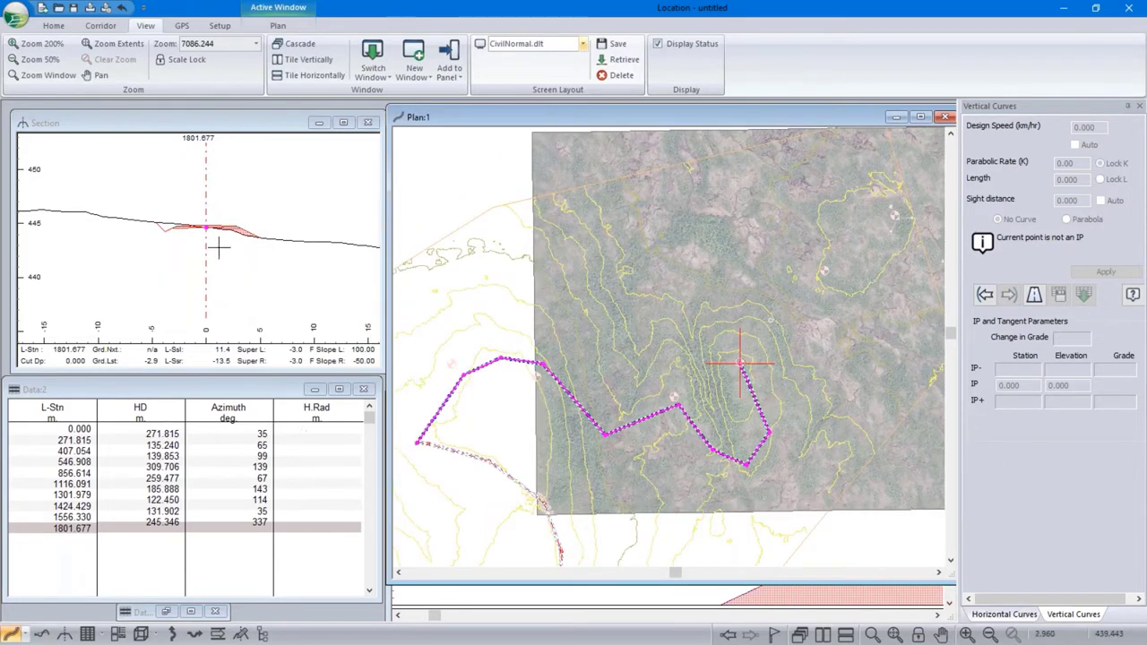
# Enlarge the profile window and examine the ground profile and mass haul along the first part of H-align2
pyautogui.click(41, 633)
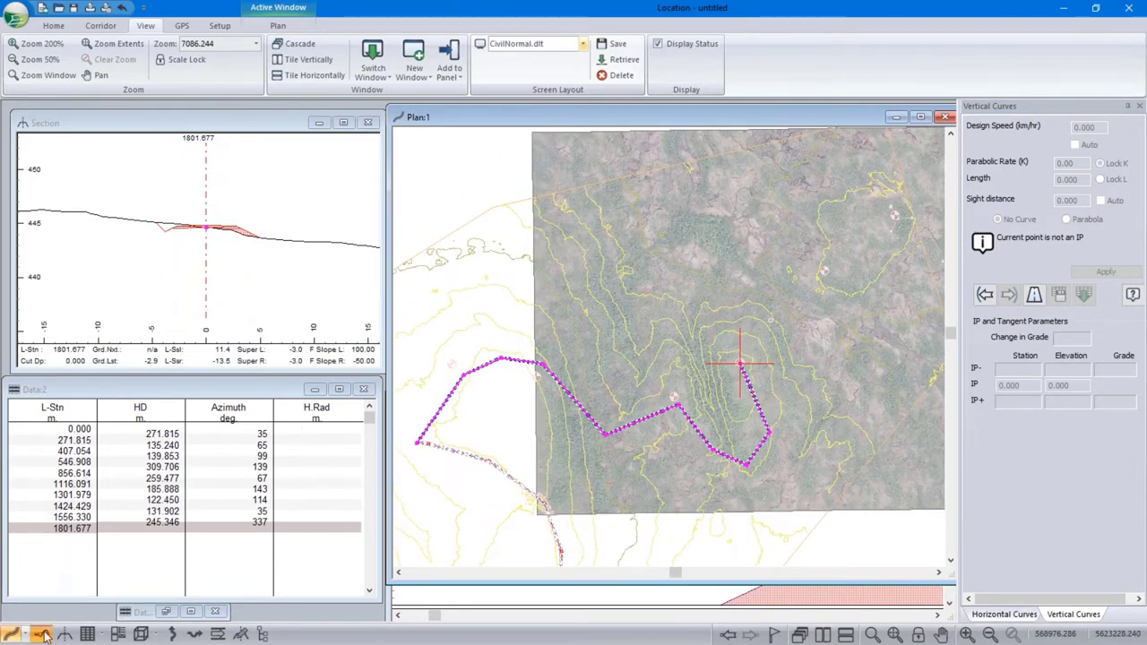
pyautogui.moveTo(676, 390); pyautogui.dragTo(676, 188)
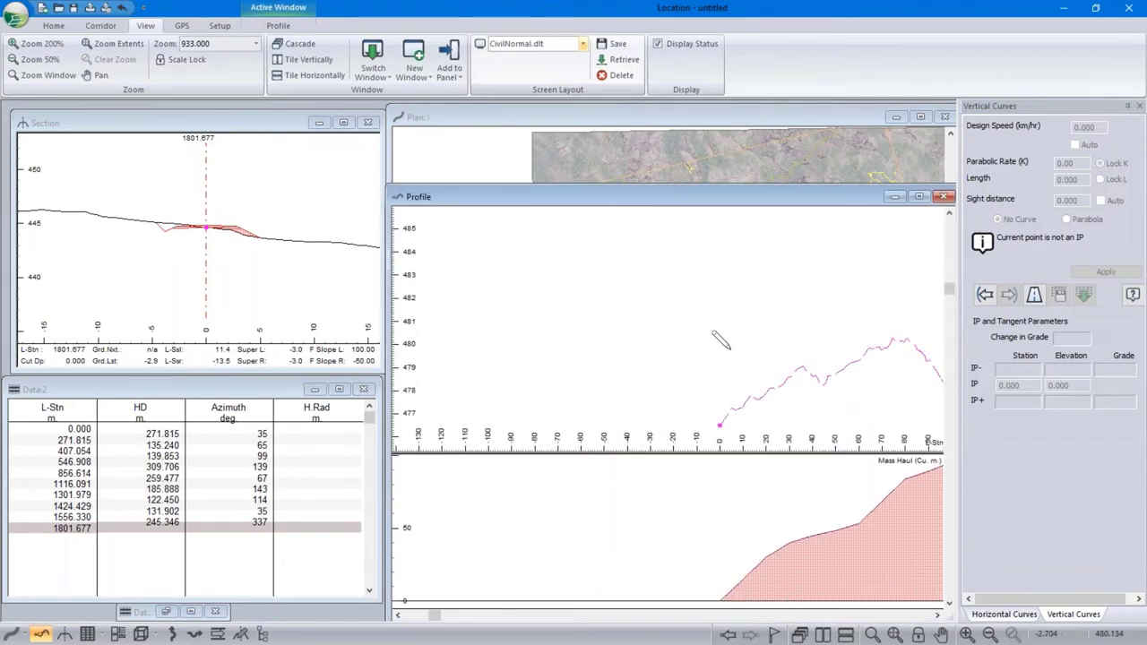
pyautogui.moveTo(849, 322); pyautogui.dragTo(567, 341, button='middle')
pyautogui.scroll(-3, 717, 331)
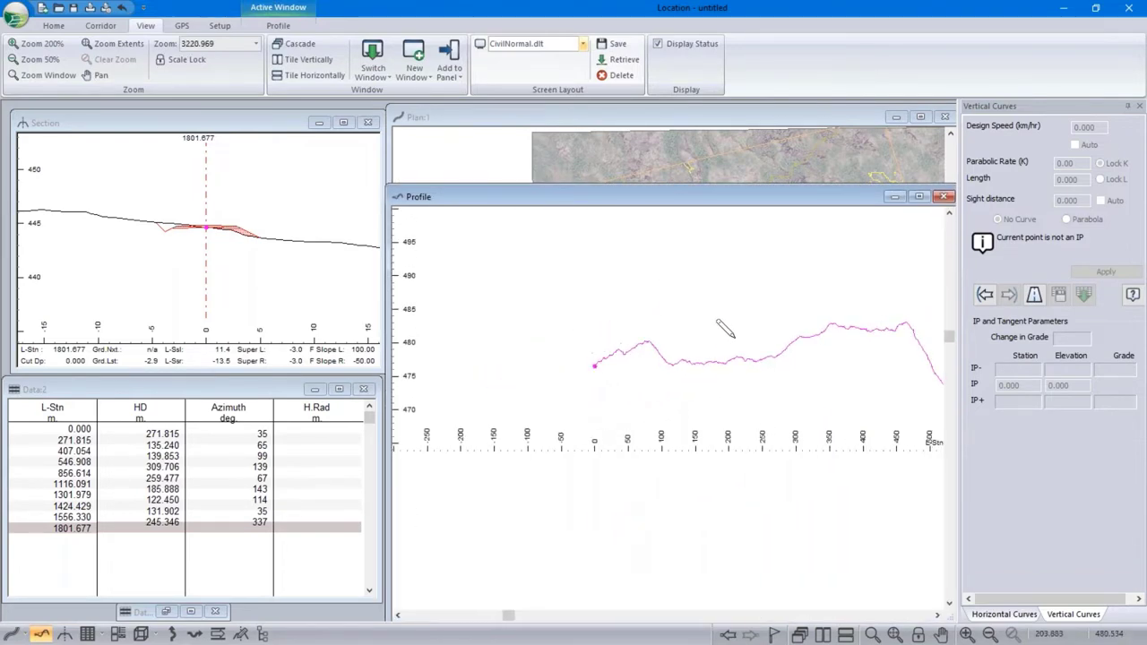
pyautogui.moveTo(722, 327); pyautogui.dragTo(630, 302, button='middle')
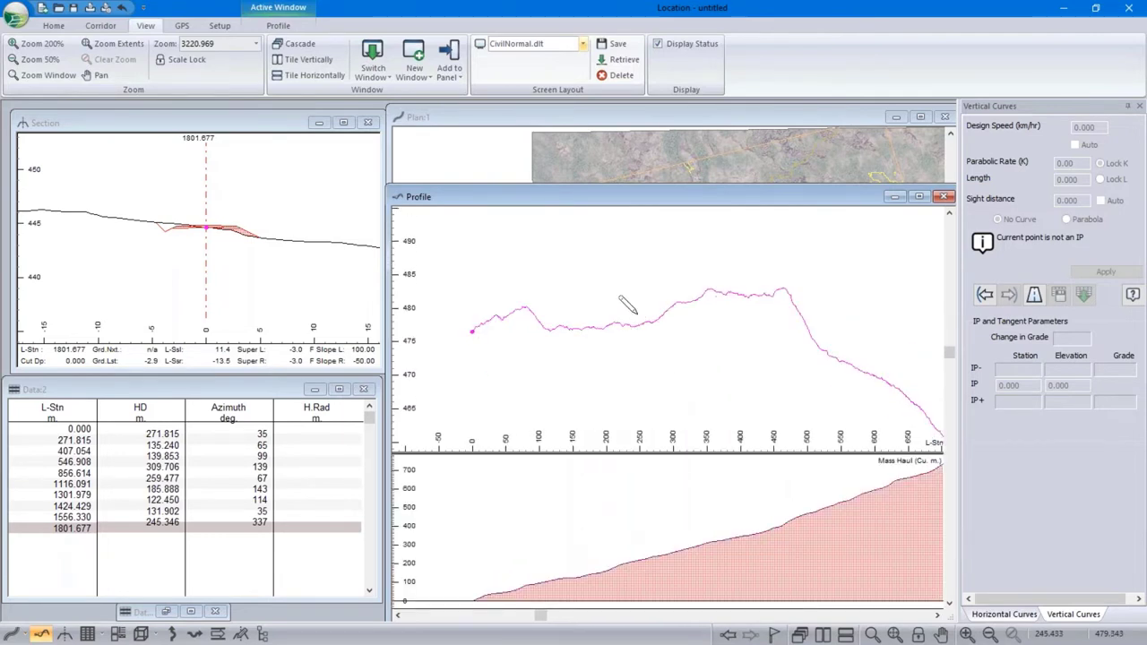
pyautogui.scroll(1, 627, 316)
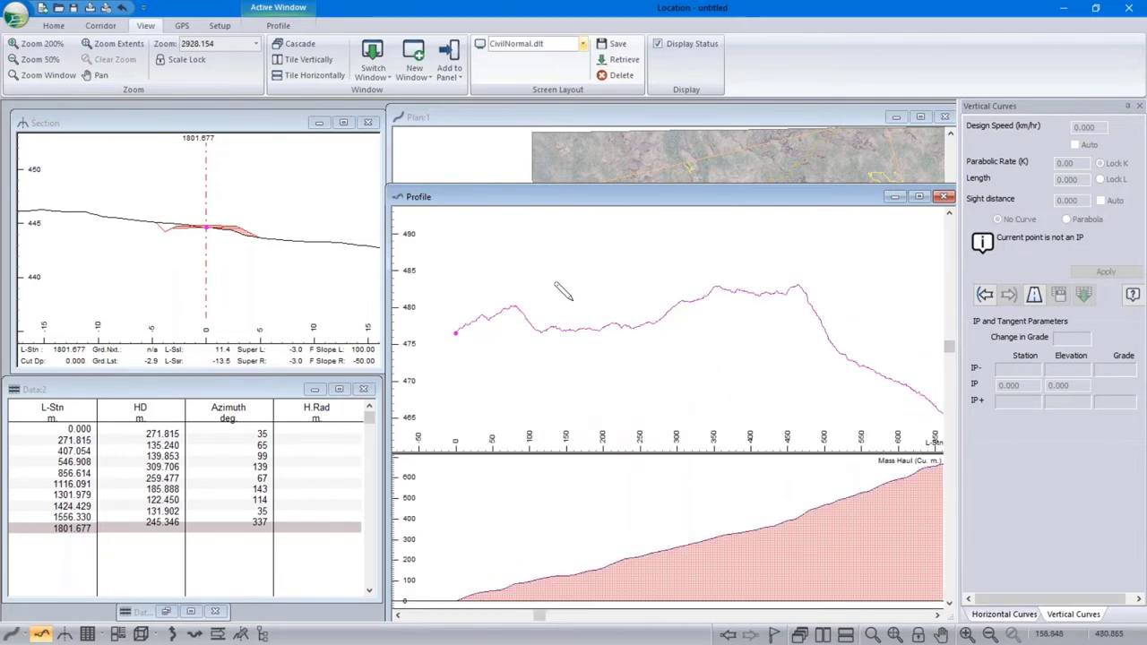
pyautogui.moveTo(556, 284)
# Open the saved design Alignments2.dsnx and examine its alignments and turbine pads in plan
pyautogui.click(18, 17)
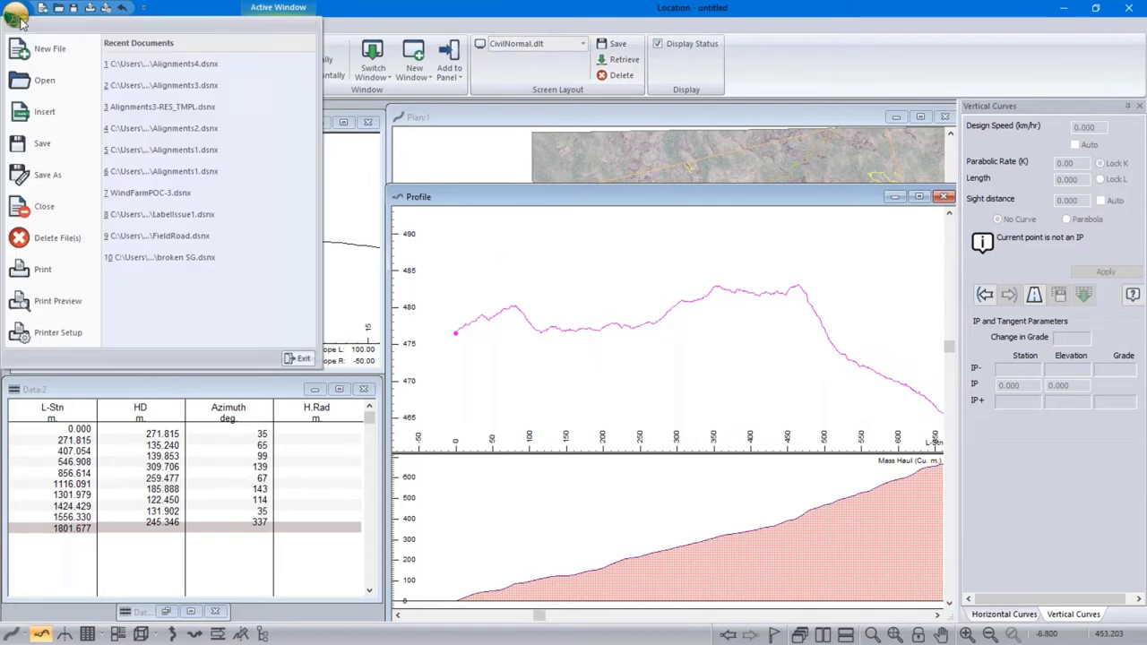
pyautogui.click(179, 83)
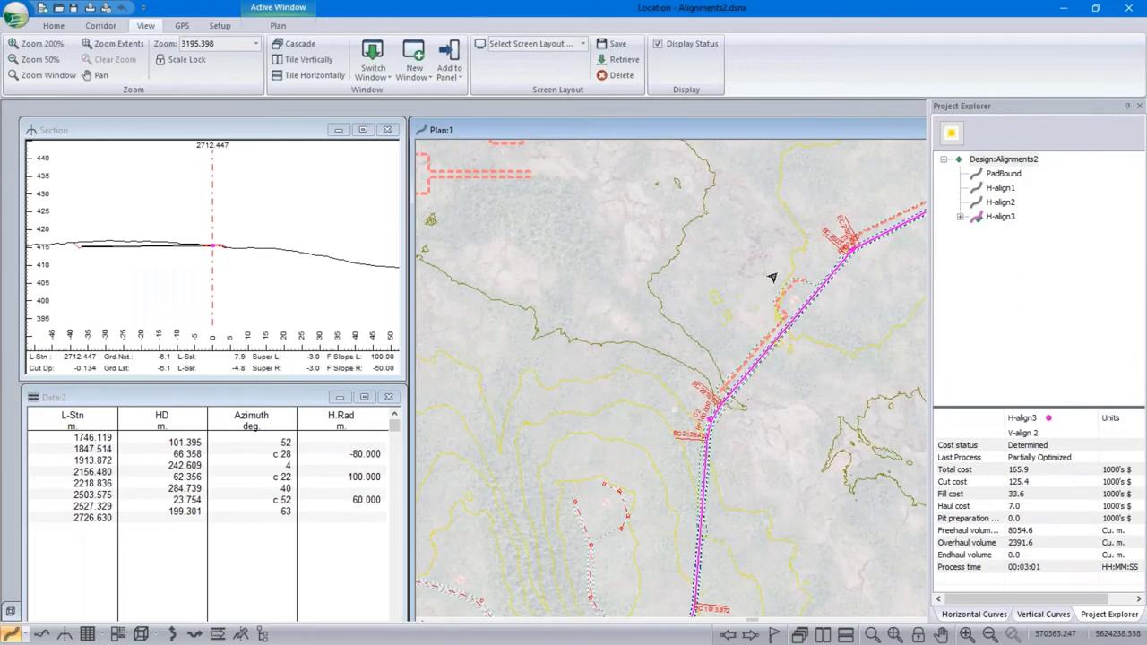
pyautogui.moveTo(992, 237)
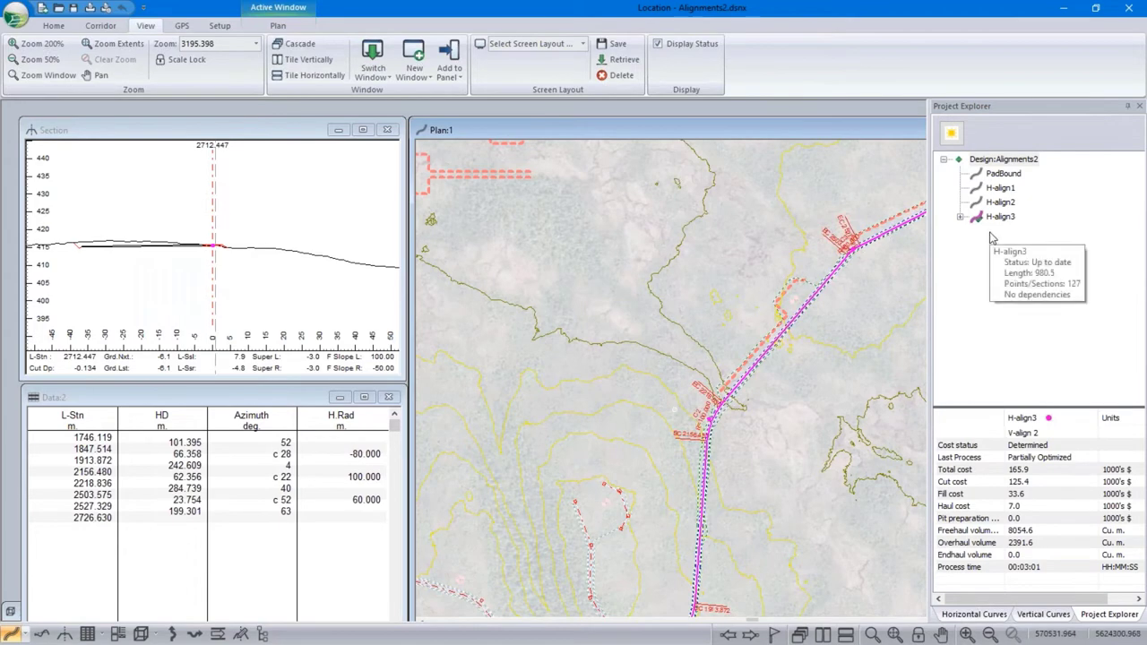
pyautogui.scroll(-2, 612, 346)
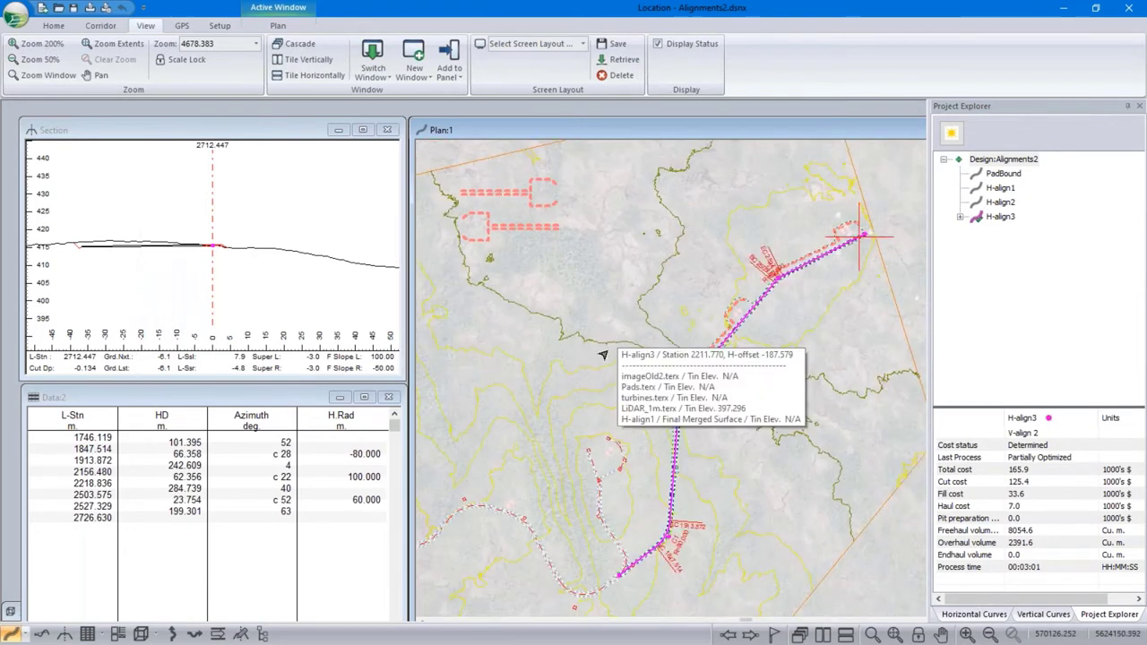
pyautogui.moveTo(594, 460); pyautogui.dragTo(794, 305, button='middle')
pyautogui.scroll(1, 661, 309)
pyautogui.scroll(-1, 648, 366)
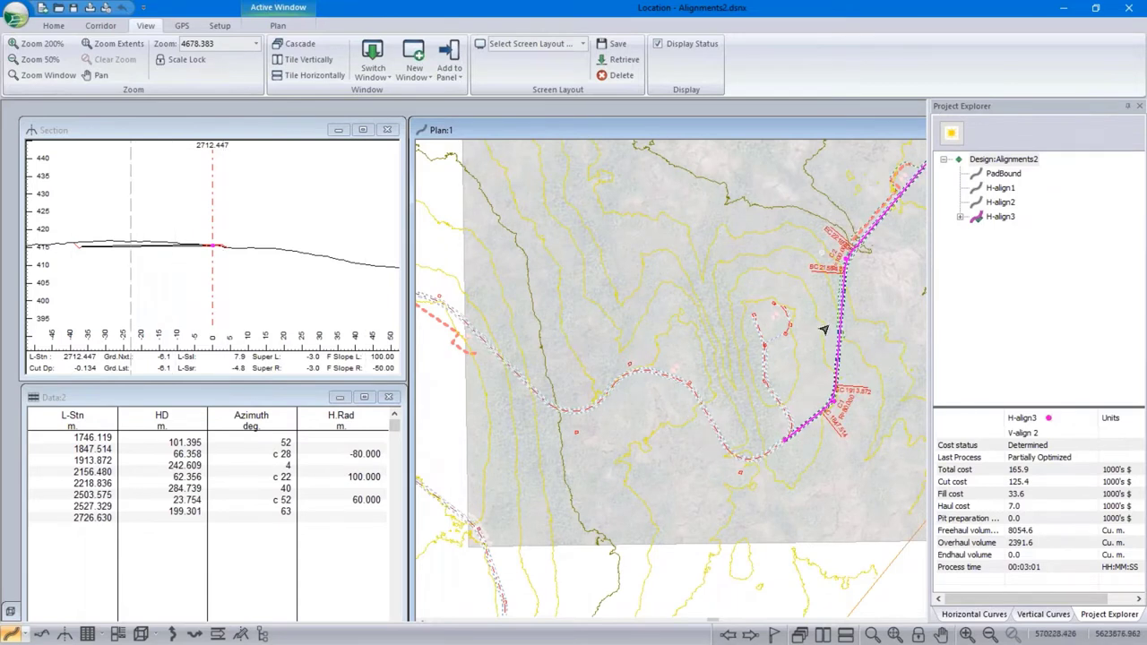
pyautogui.moveTo(822, 328); pyautogui.dragTo(775, 344, button='middle')
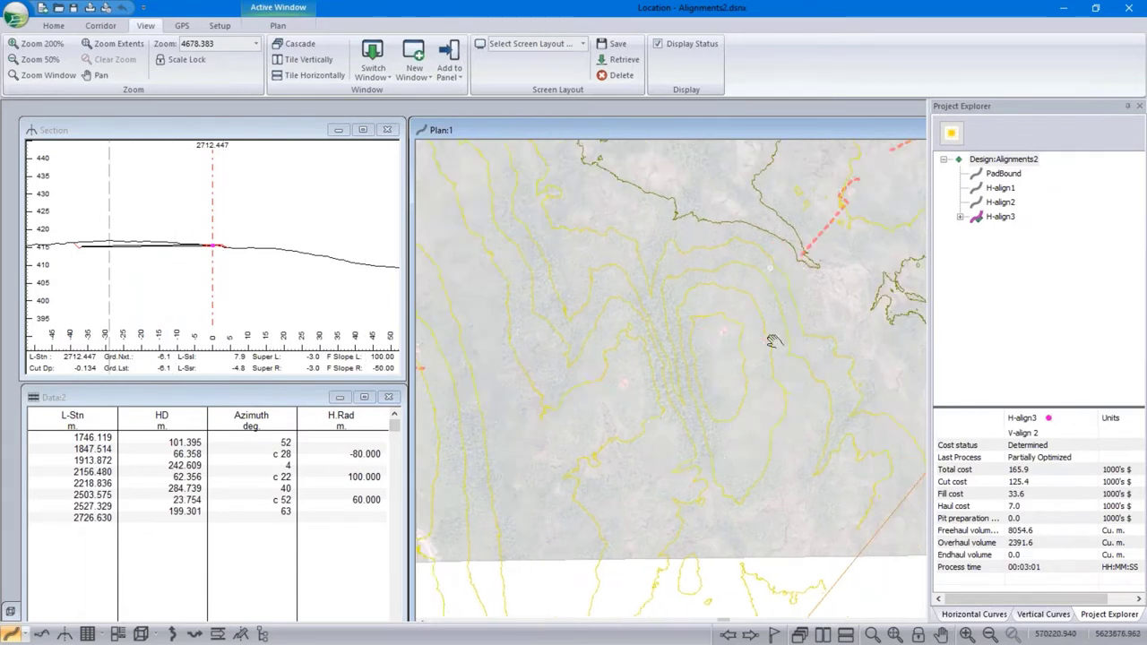
# Set the washout of the turbines.terx background file to 0% in the plan window options
pyautogui.rightClick(515, 274)
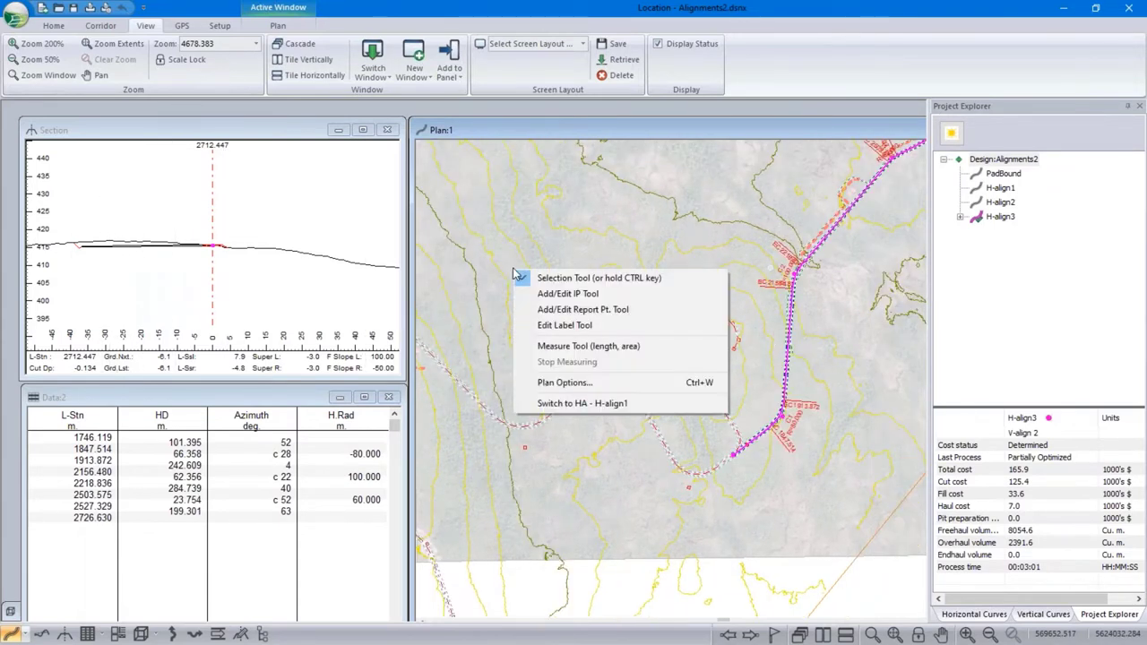
pyautogui.click(587, 384)
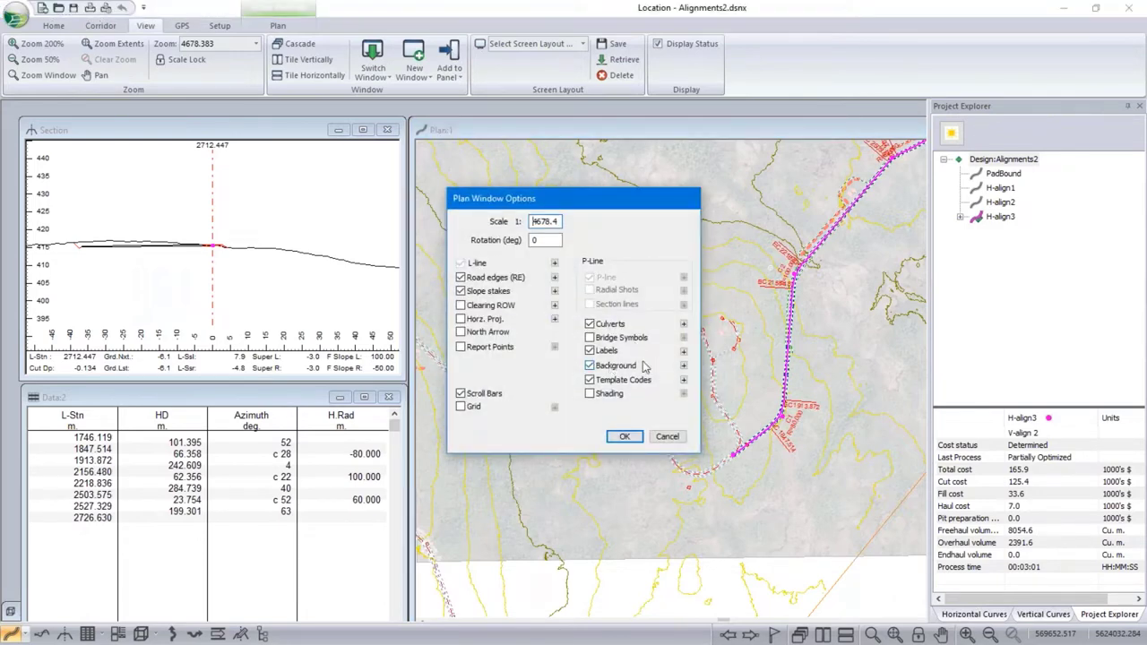
pyautogui.click(685, 366)
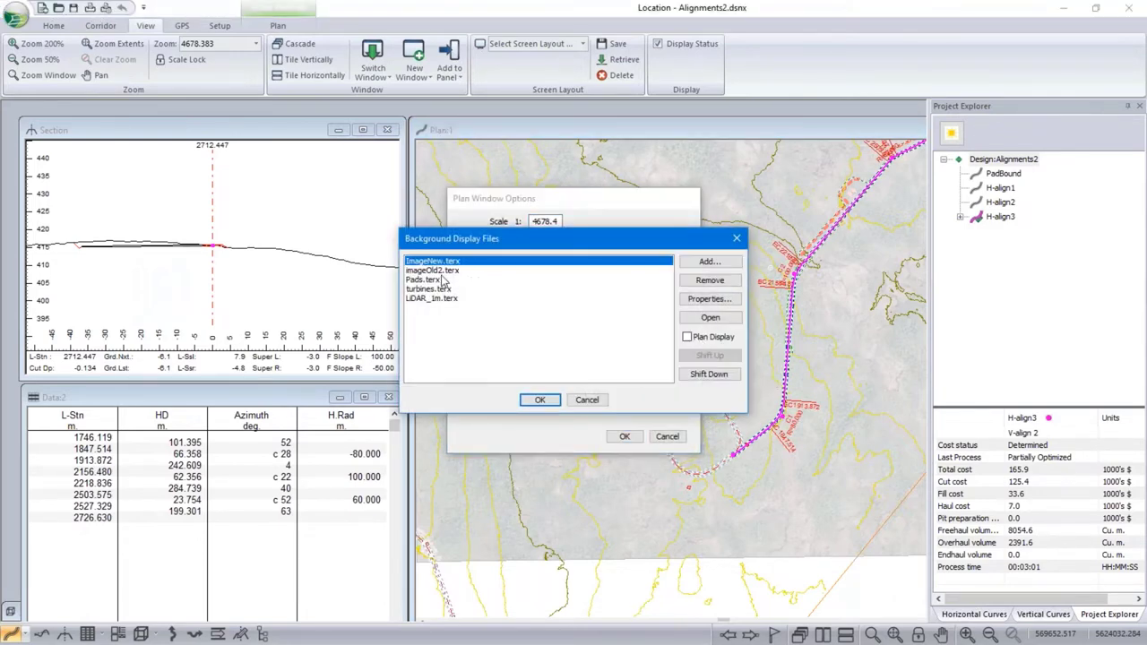
pyautogui.click(441, 280)
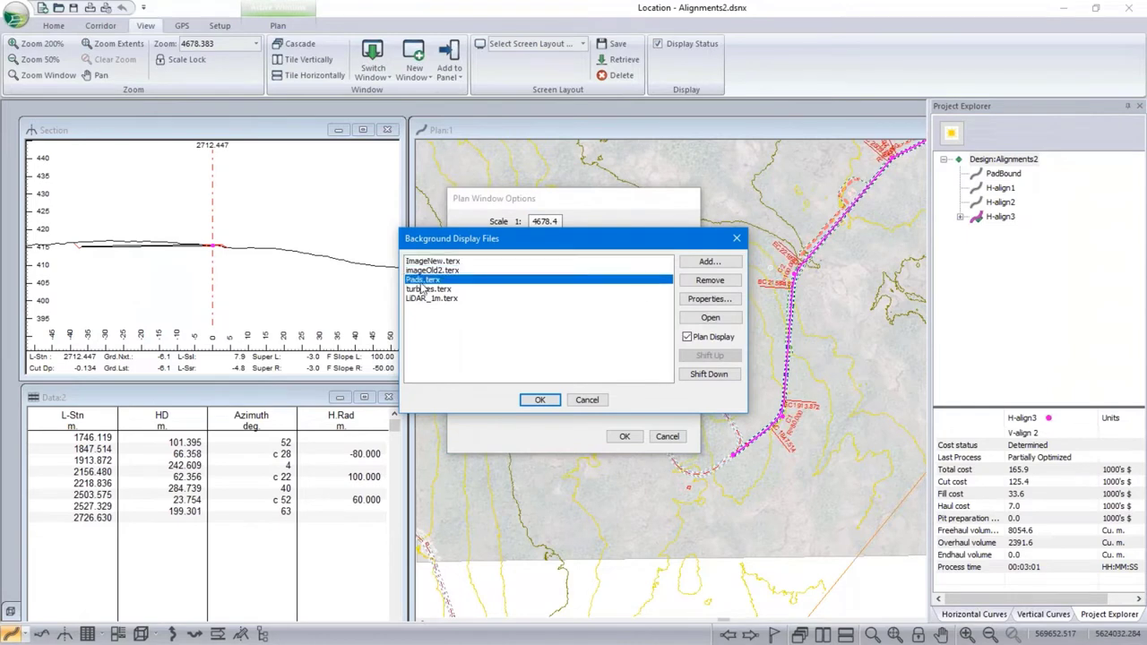
pyautogui.click(714, 300)
pyautogui.click(435, 290)
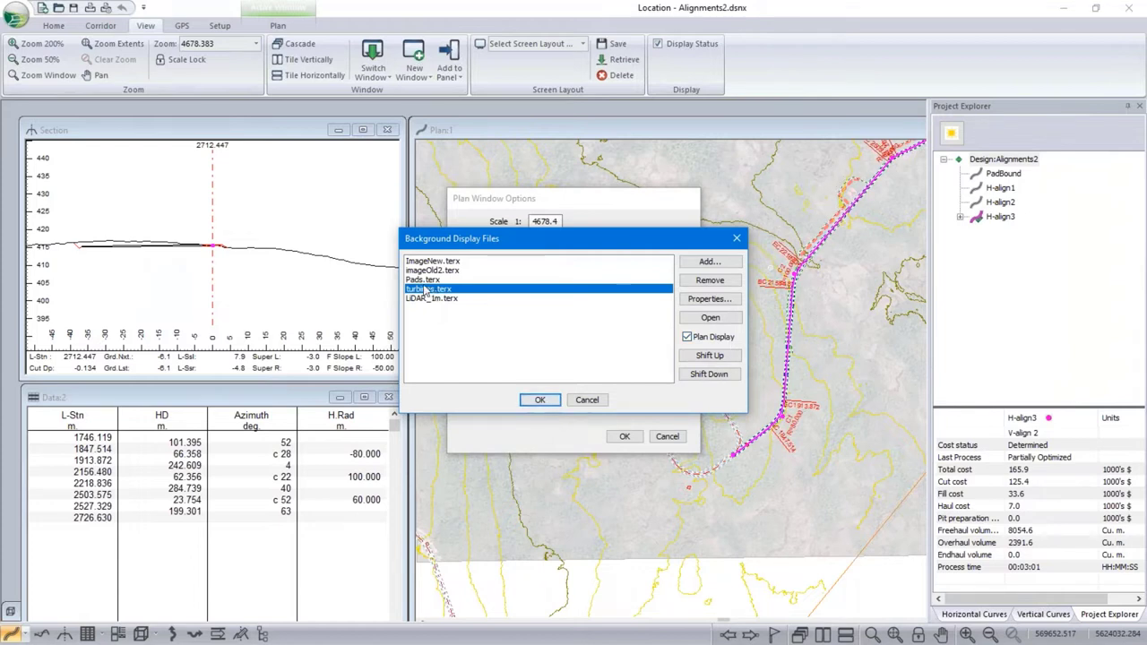
pyautogui.click(710, 300)
pyautogui.doubleClick(472, 387)
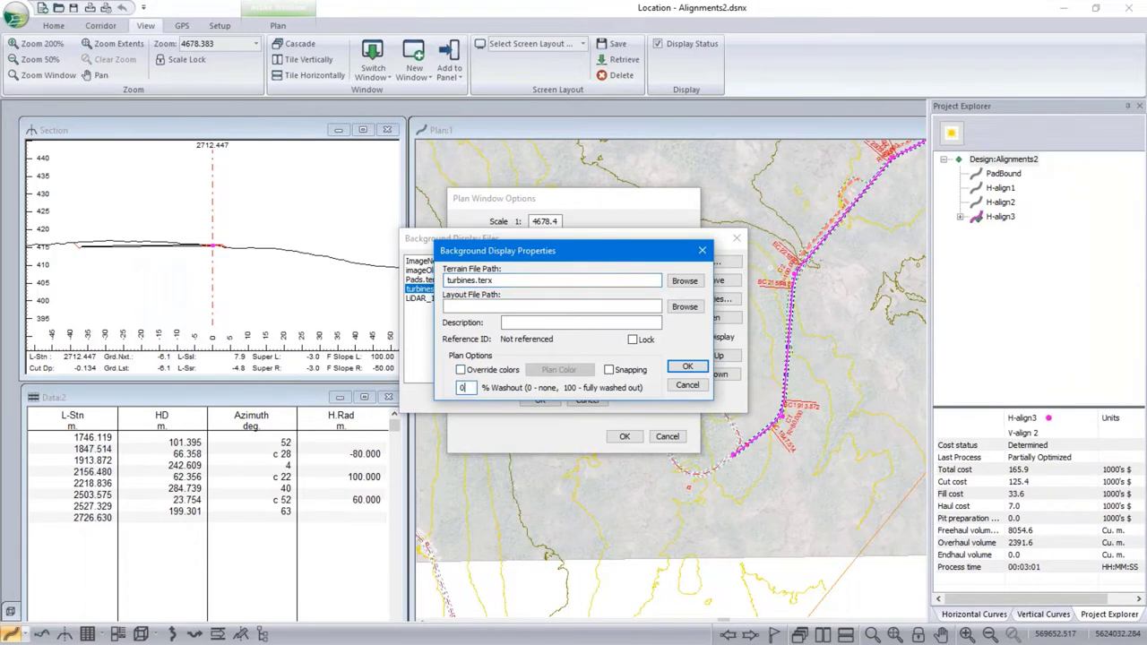
pyautogui.click(698, 369)
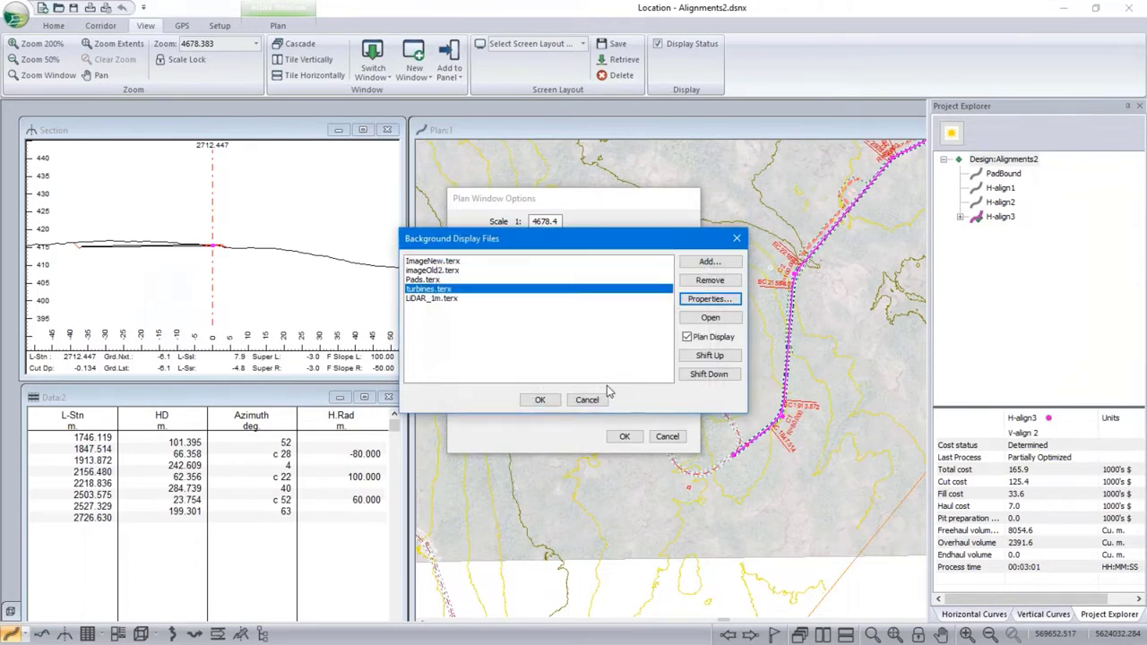
pyautogui.click(539, 399)
pyautogui.click(625, 437)
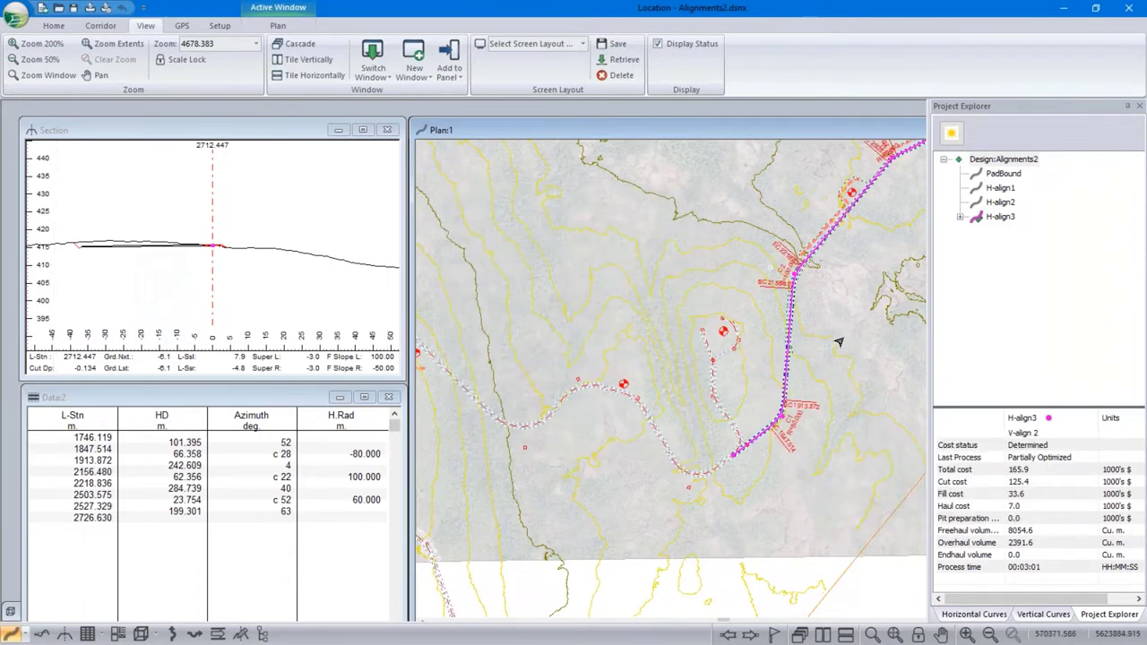
# Make H-align1 the current alignment and examine its route past the turbine and the pad at its end
pyautogui.scroll(1, 832, 331)
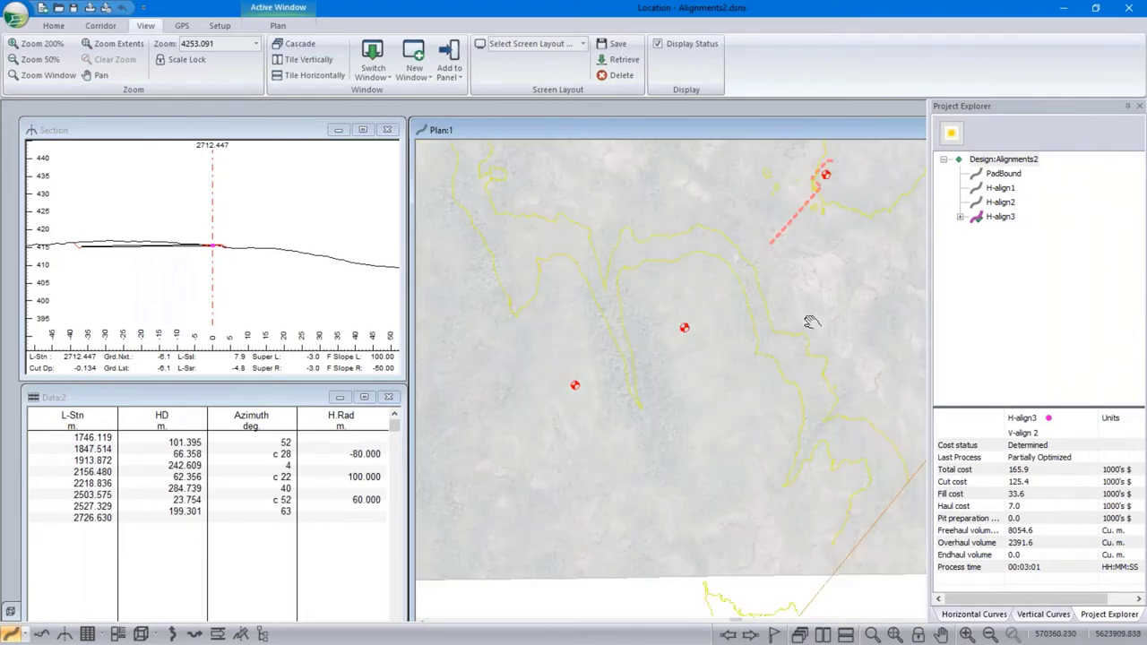
pyautogui.click(1000, 188)
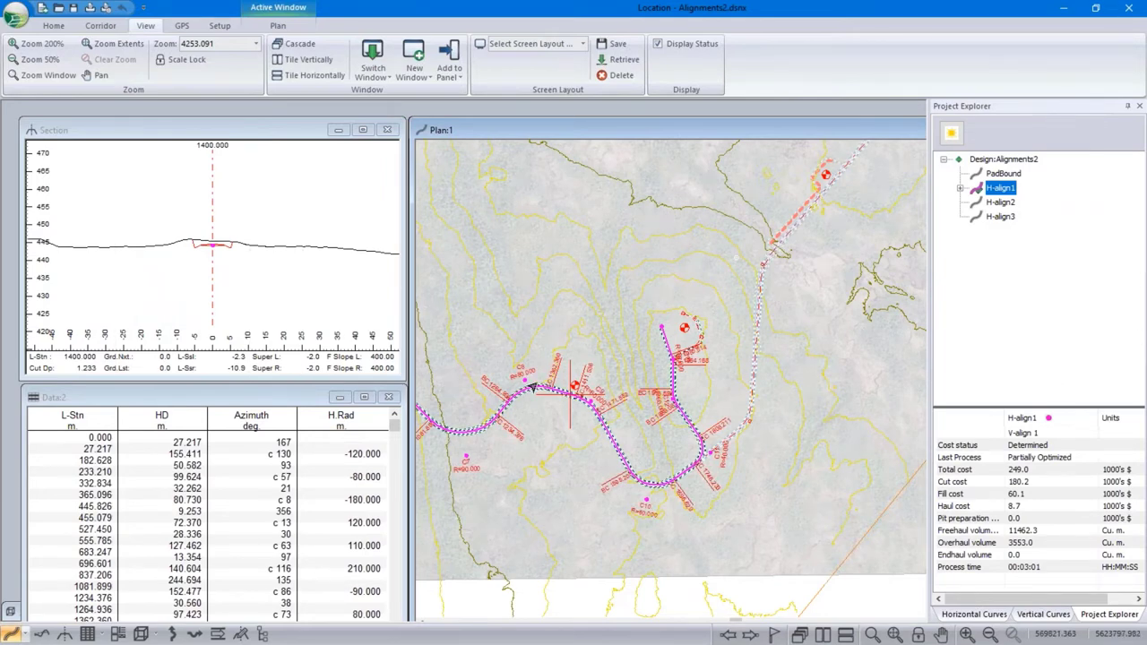
pyautogui.scroll(3, 562, 381)
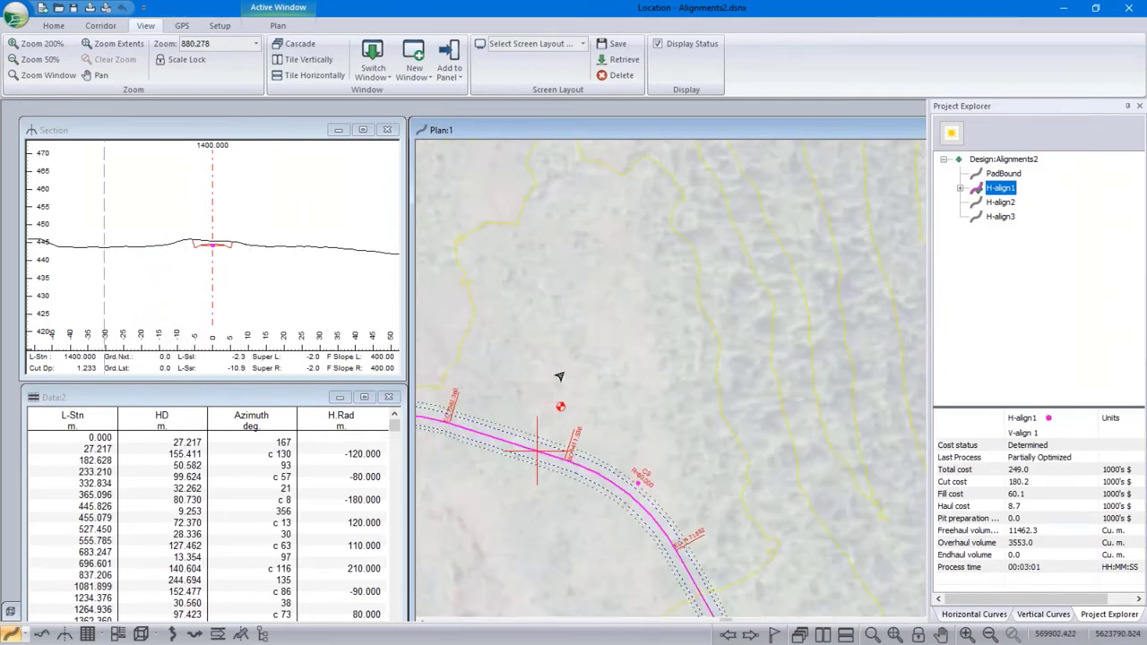
pyautogui.scroll(-1, 557, 413)
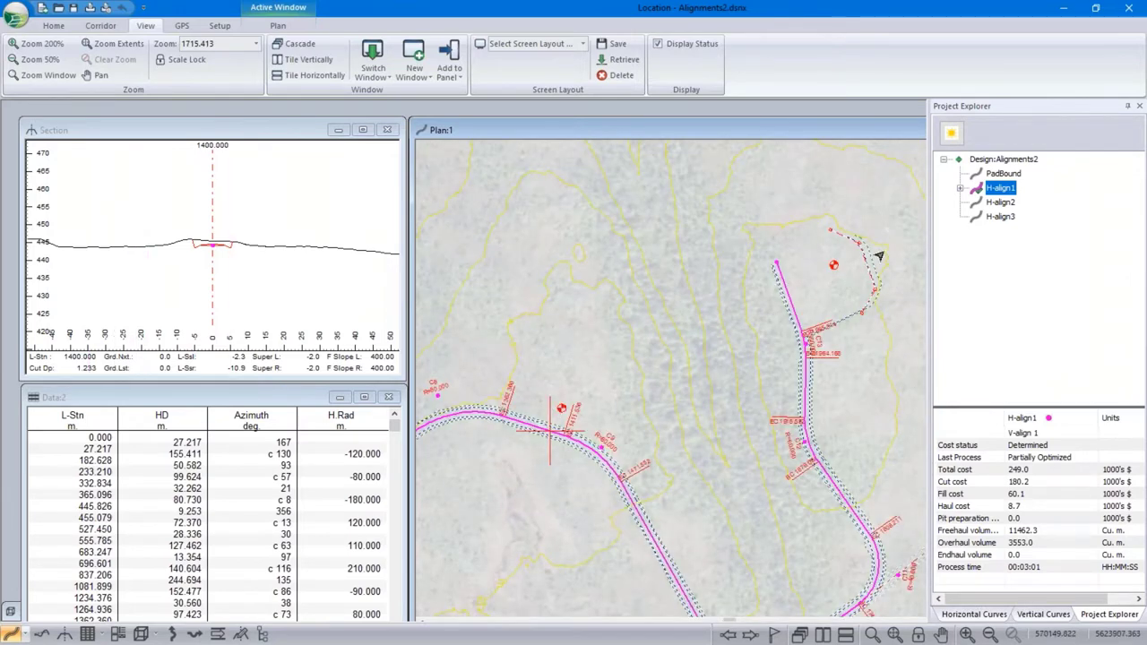
pyautogui.scroll(2, 860, 247)
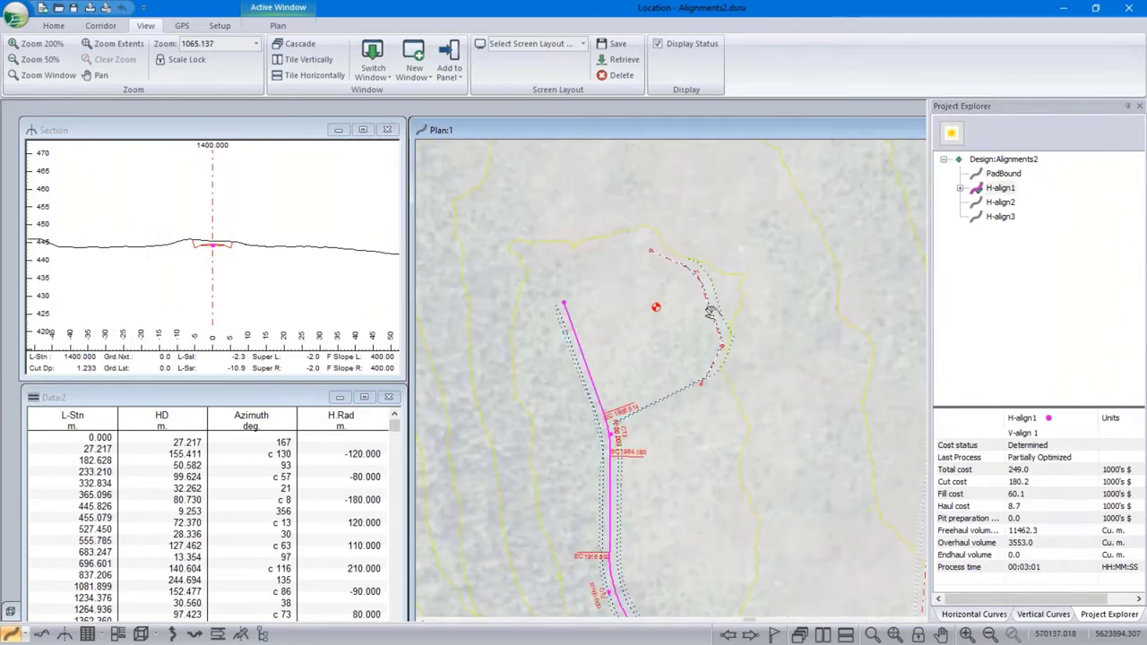
pyautogui.moveTo(783, 344)
# Examine the PadBound alignment around the turbine pad and switch back to H-align1 to compare its end section
pyautogui.click(1002, 173)
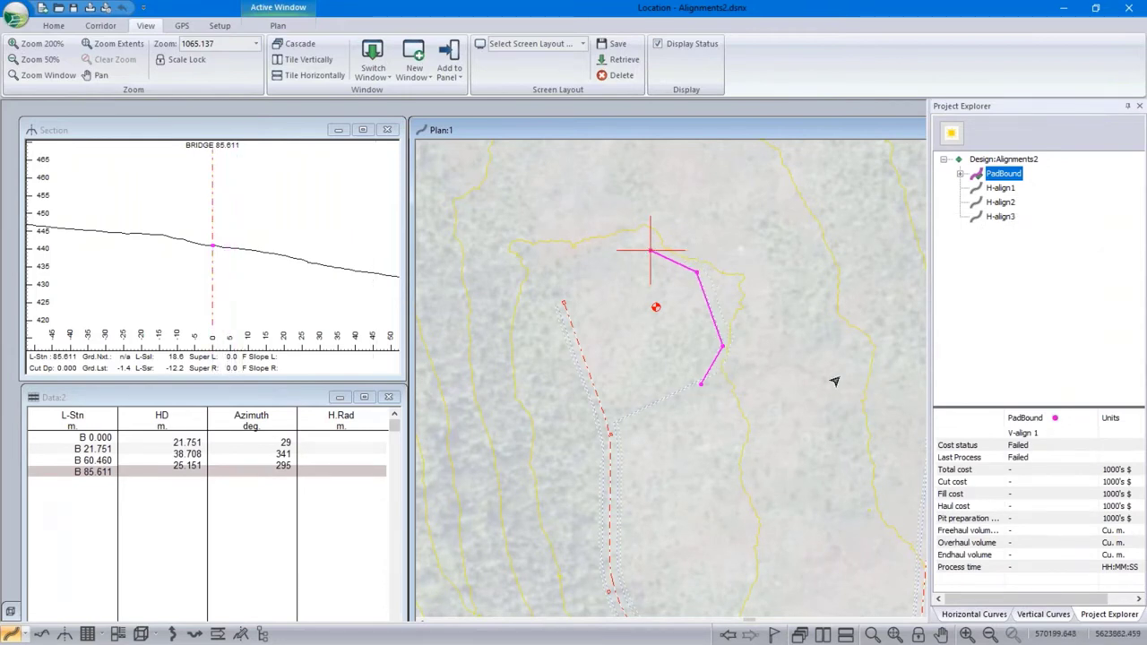
pyautogui.moveTo(834, 381)
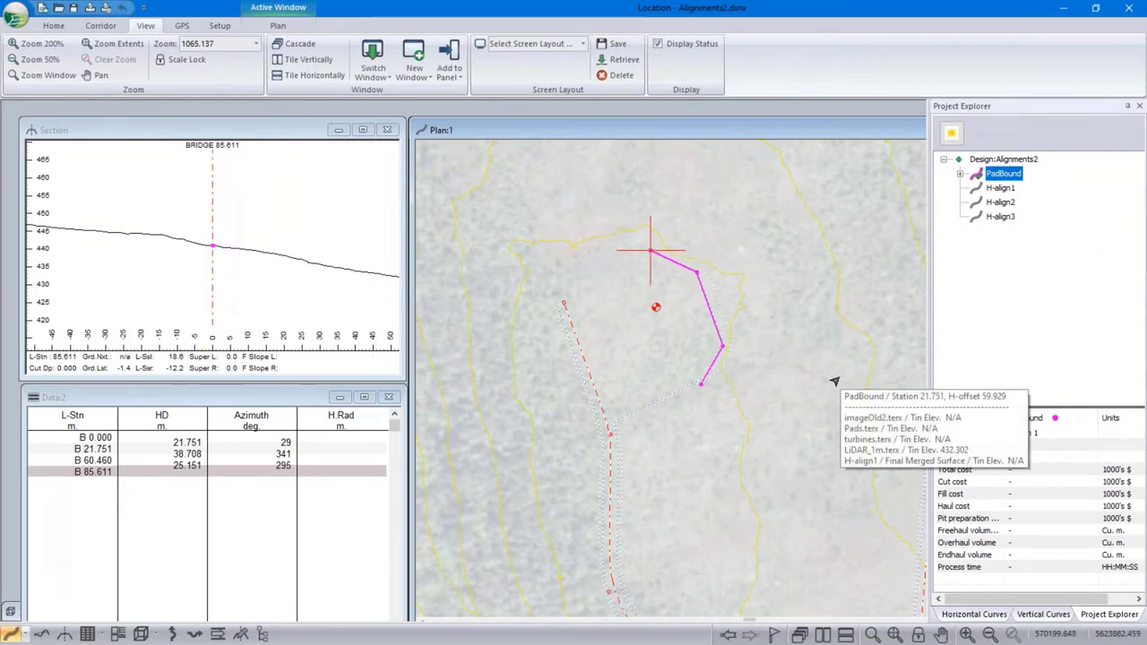
pyautogui.click(999, 187)
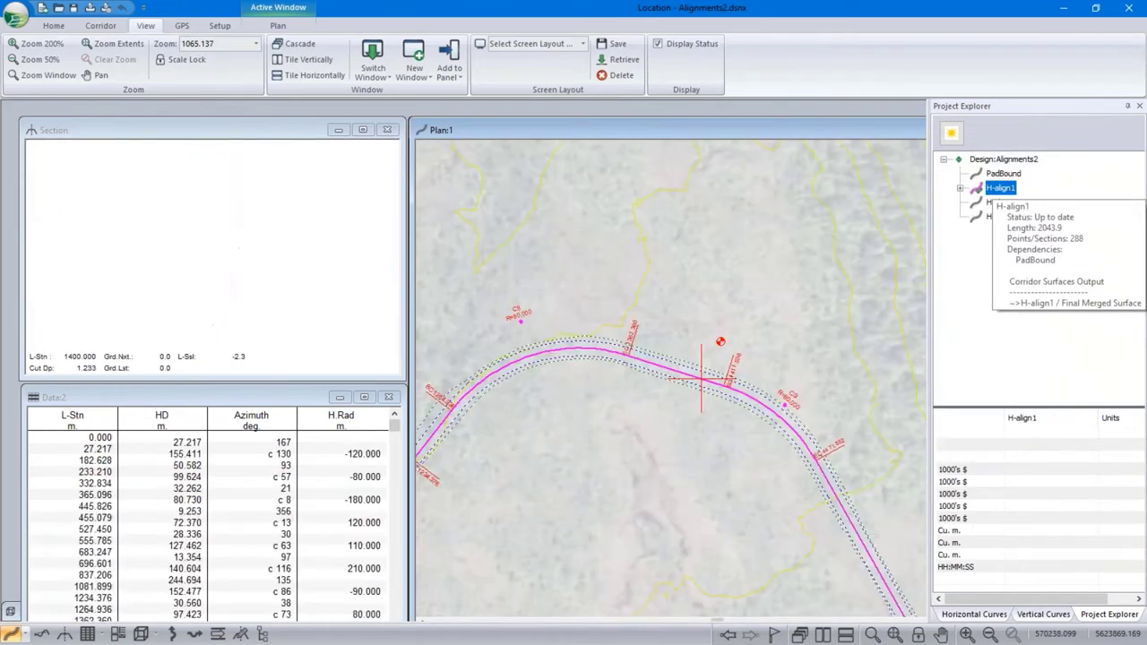
pyautogui.scroll(-2, 788, 397)
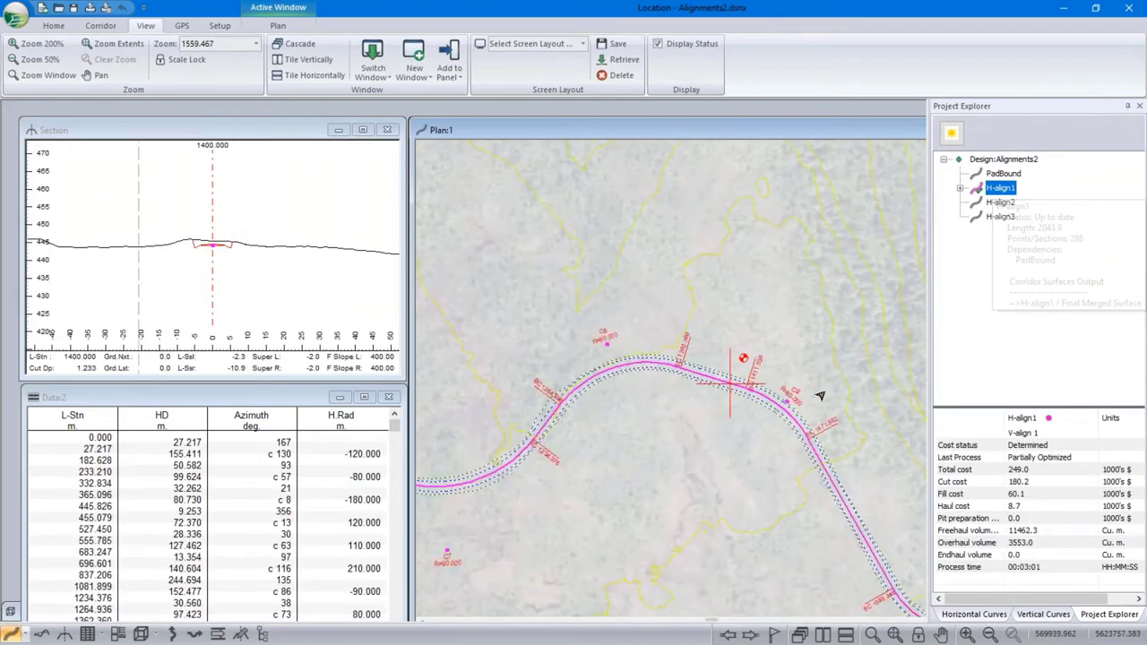
pyautogui.moveTo(819, 395); pyautogui.dragTo(525, 393, button='middle')
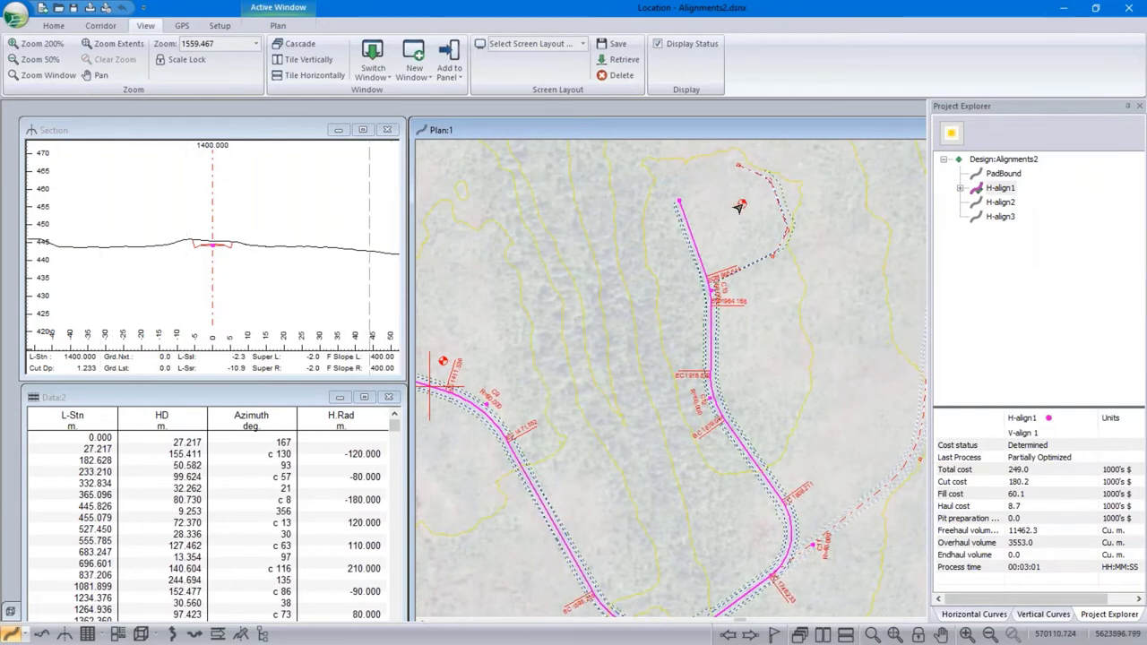
# Examine H-align1's reference features, including the source alignments and terrains available for the pad edge offset, and leave its options without changes
pyautogui.rightClick(257, 274)
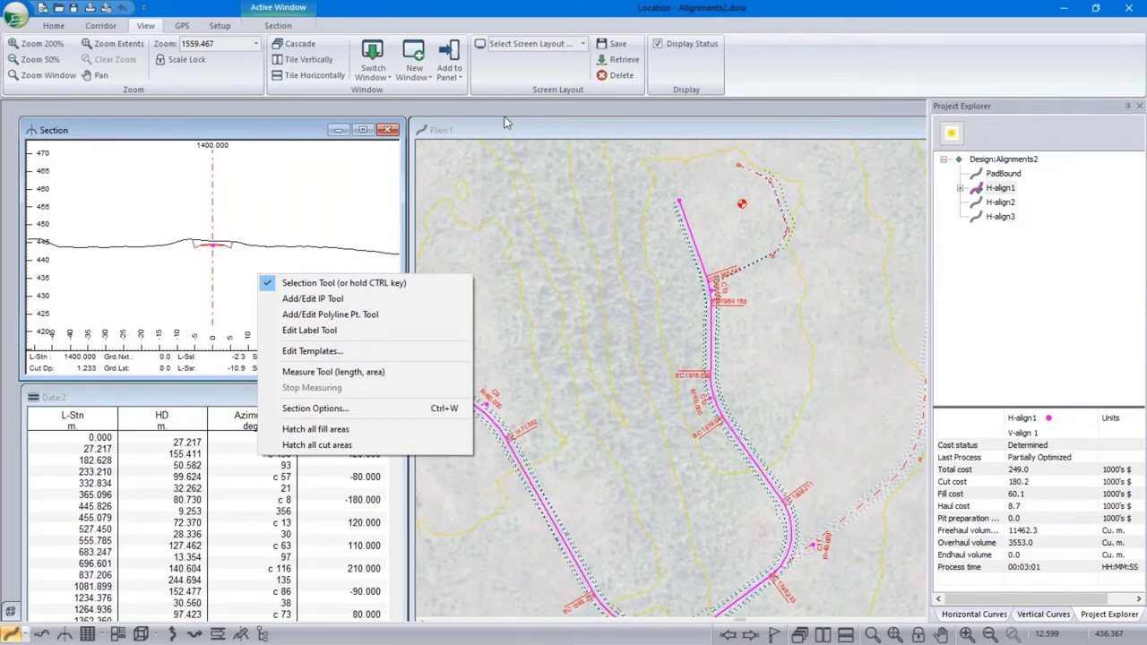
pyautogui.click(100, 26)
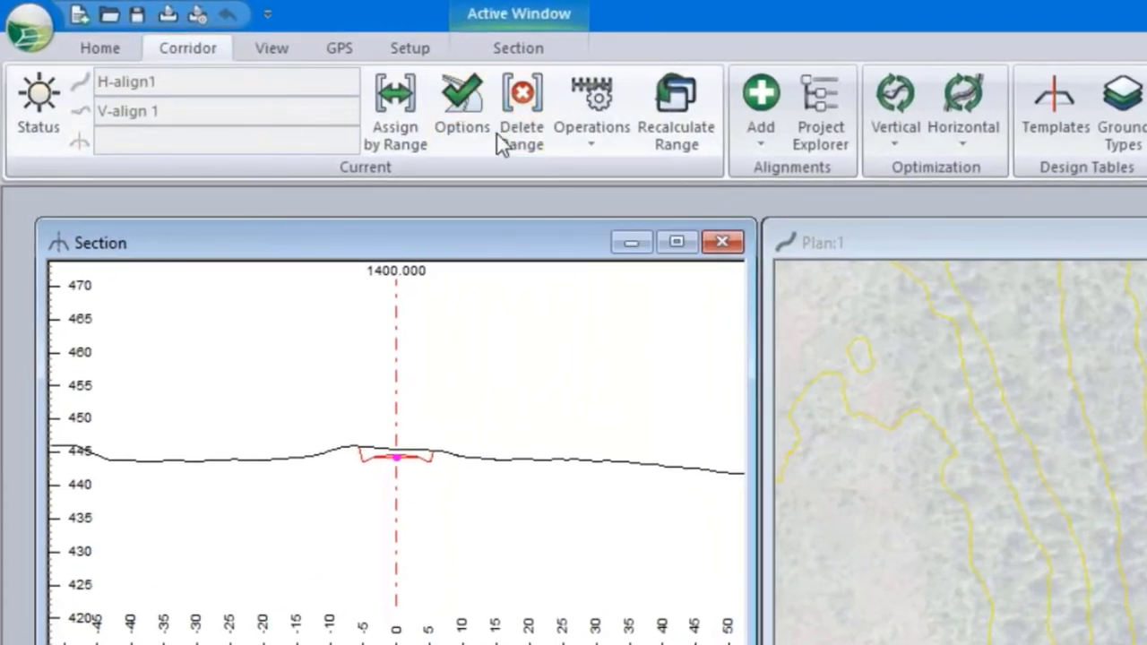
pyautogui.click(491, 125)
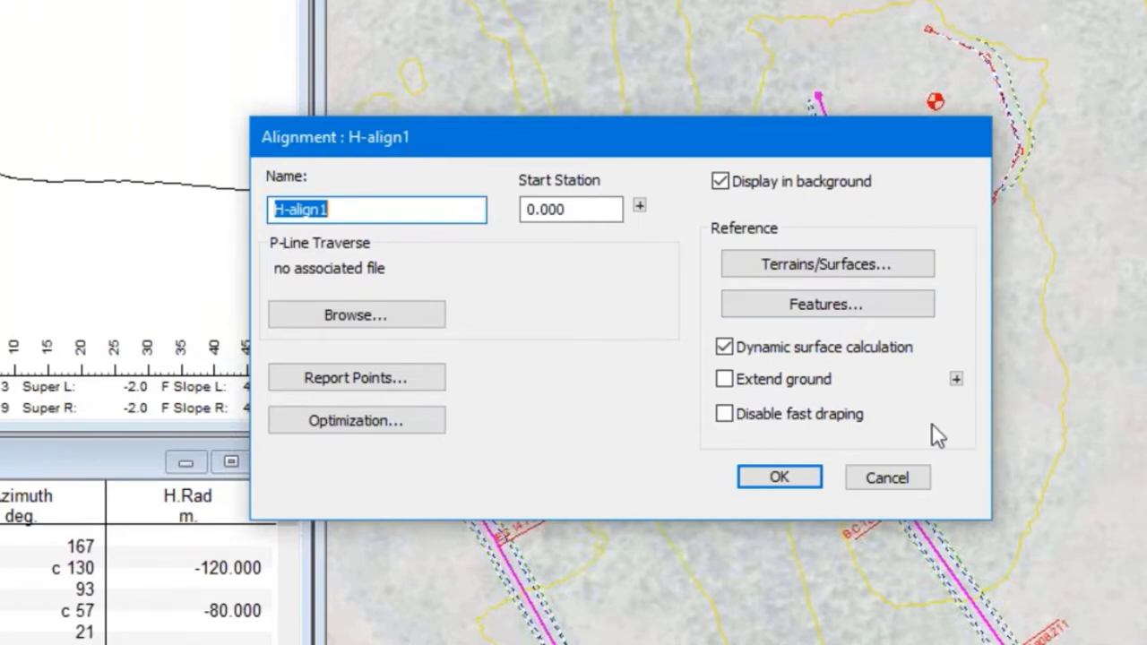
pyautogui.click(828, 304)
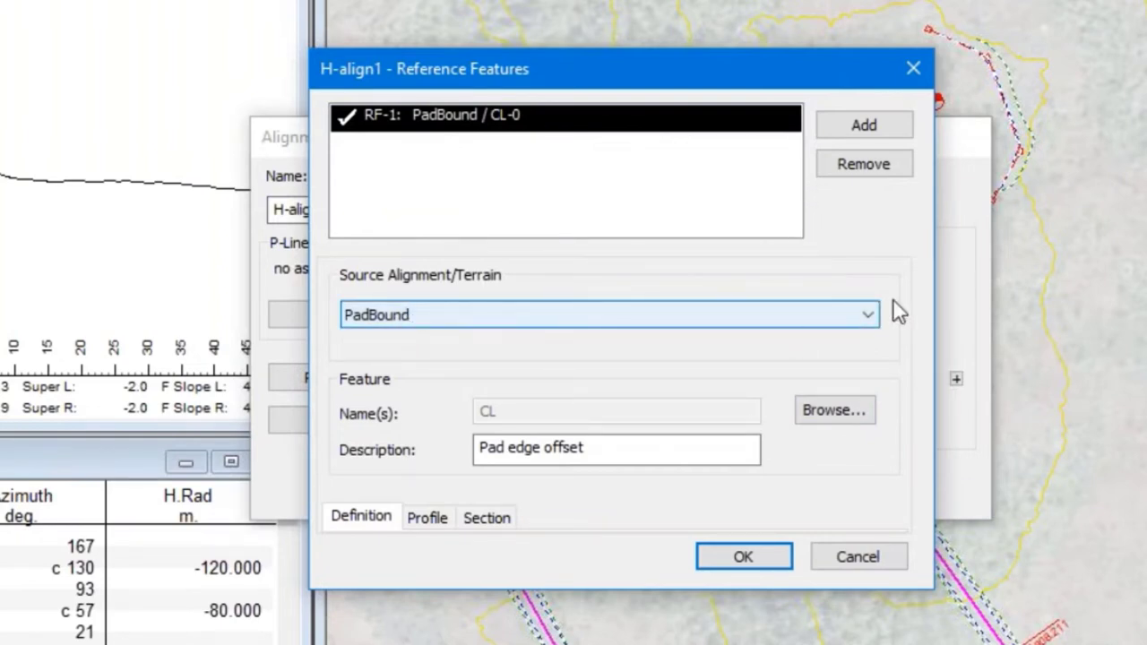
pyautogui.click(862, 321)
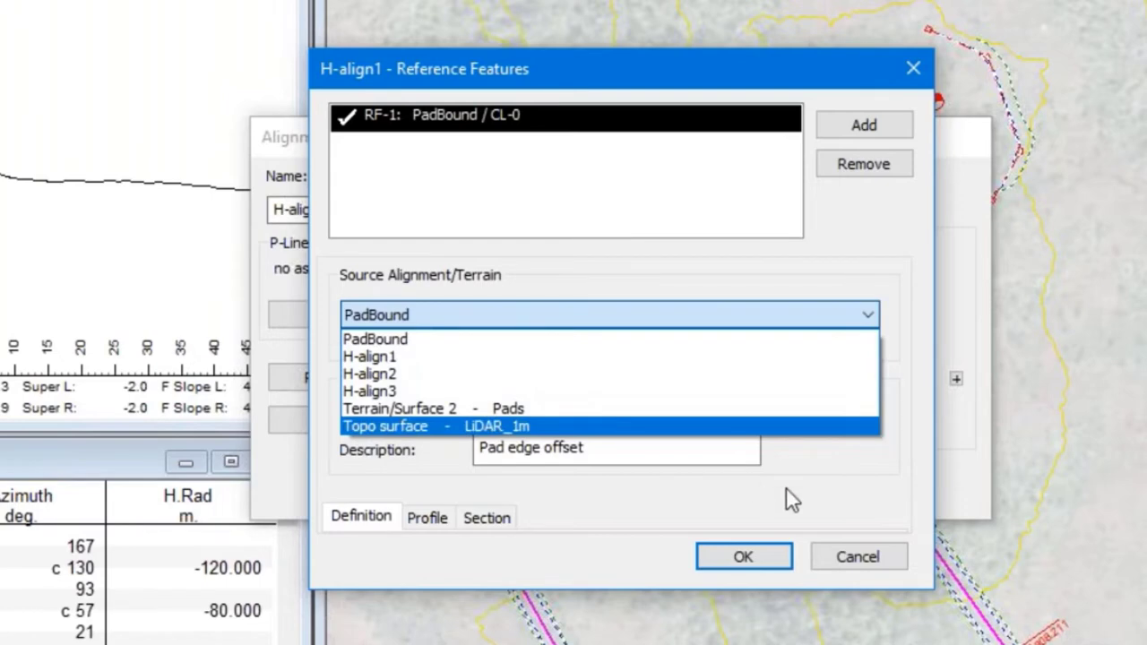
pyautogui.click(883, 556)
pyautogui.click(878, 550)
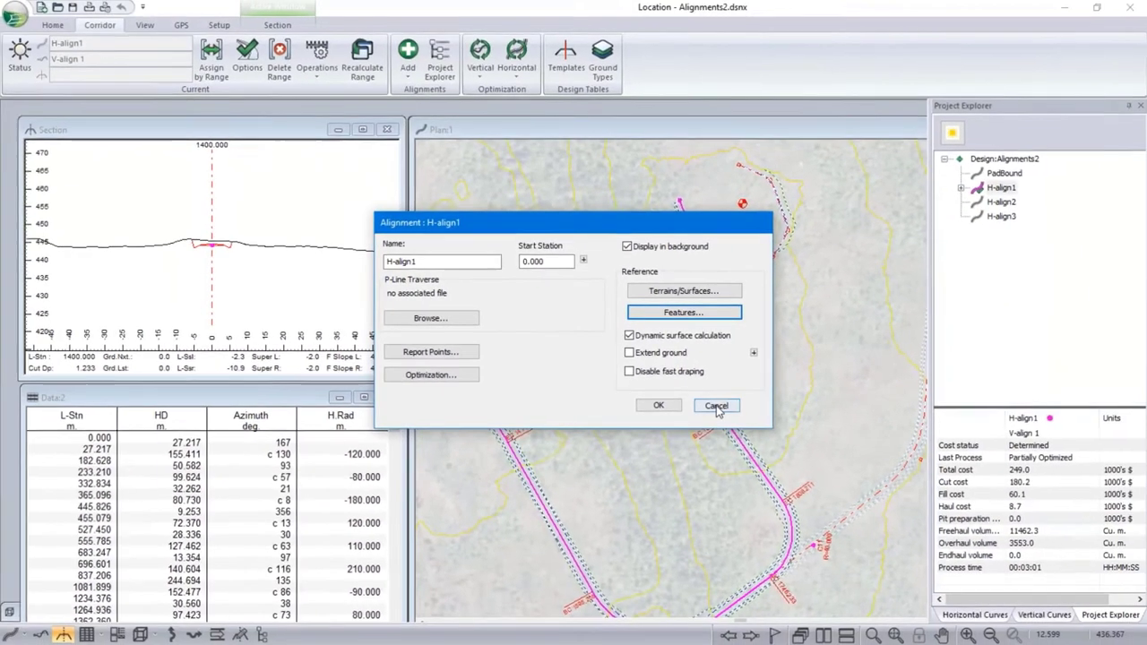
pyautogui.click(717, 409)
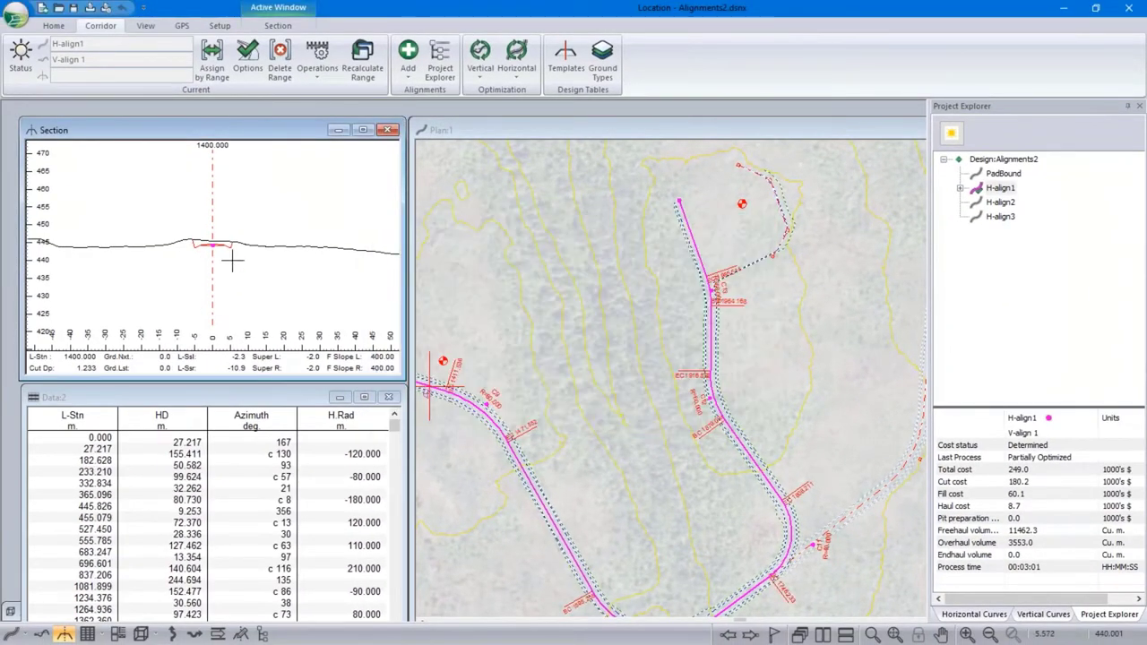
# Open the section's template editor and list the components of the Resource Low Volume and Wind farm road with pad templates
pyautogui.rightClick(231, 260)
pyautogui.click(284, 339)
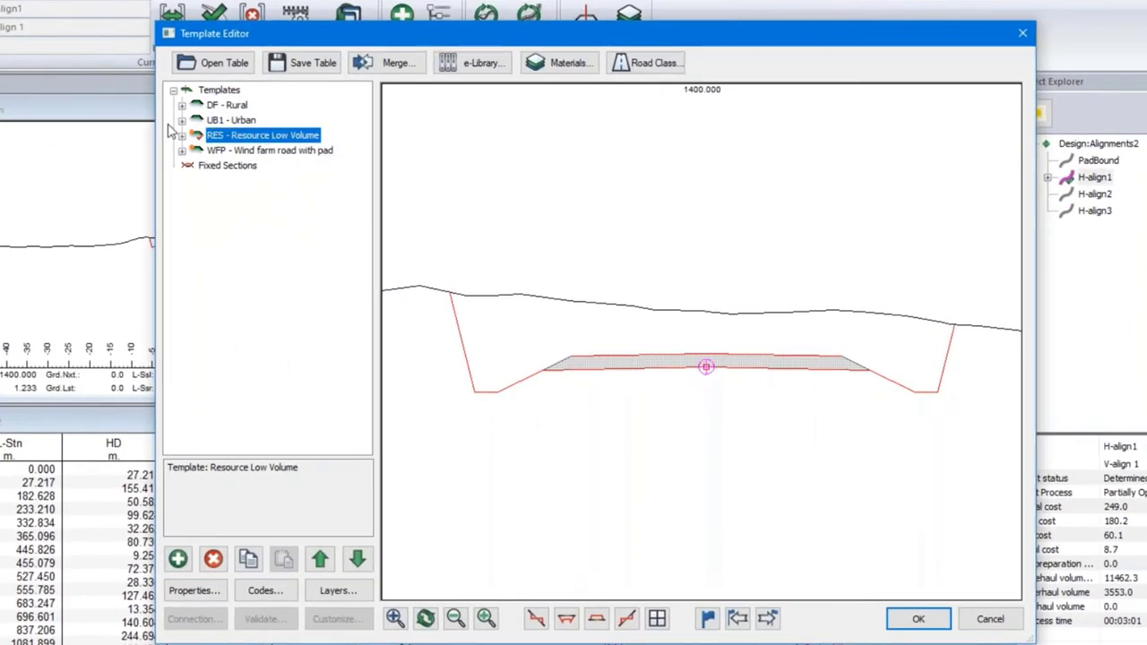
pyautogui.click(181, 135)
pyautogui.click(219, 240)
pyautogui.click(182, 240)
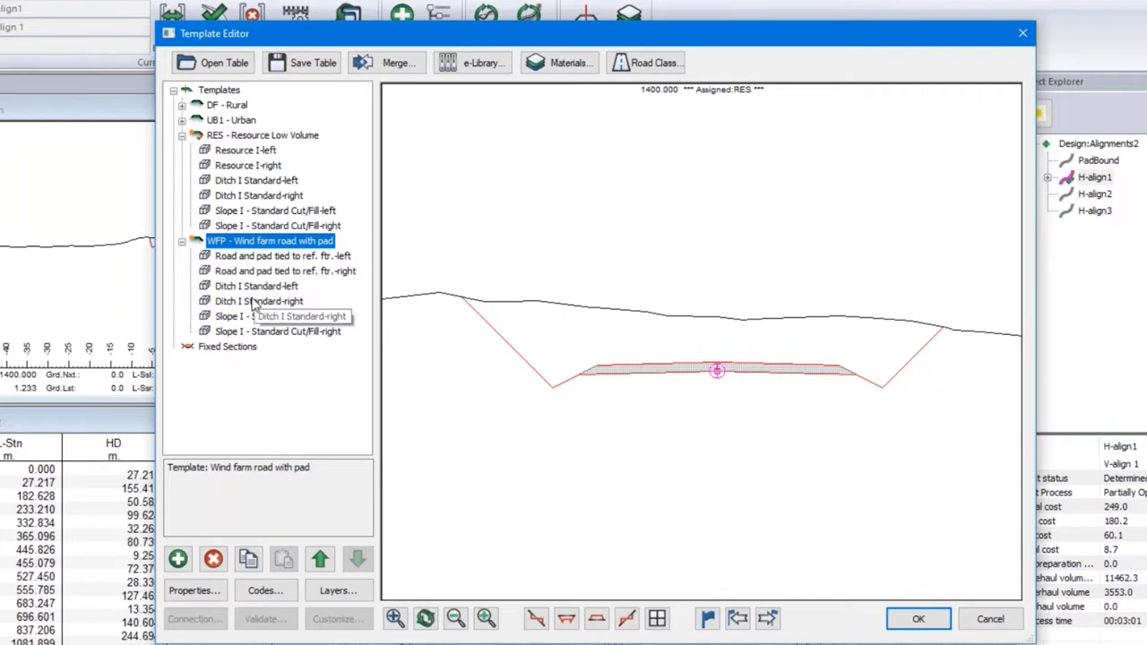
# Examine the PadOffsetOutside feature reference of the right road-and-pad component in the WFP template, and close the template editor without changes
pyautogui.doubleClick(260, 270)
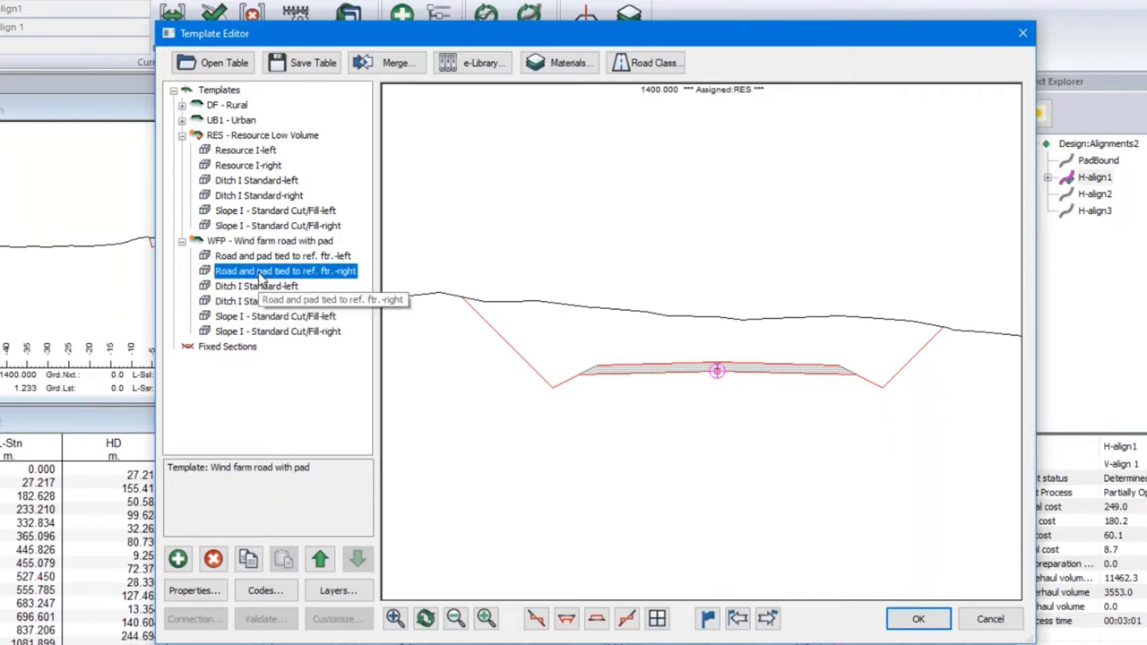
pyautogui.click(291, 197)
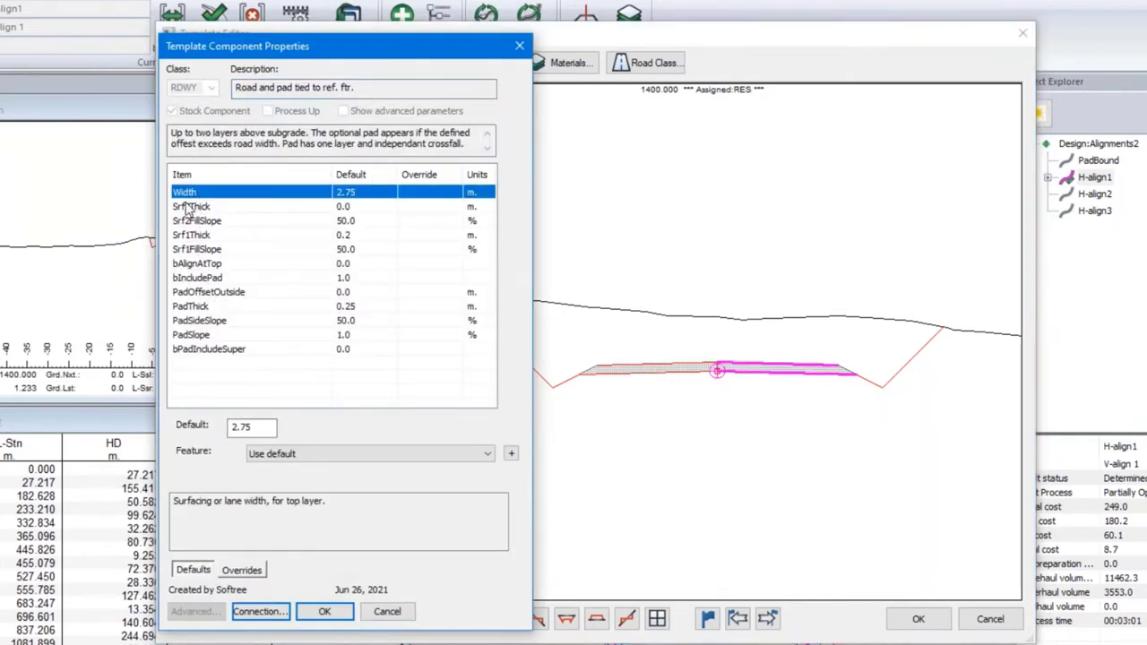
pyautogui.click(193, 293)
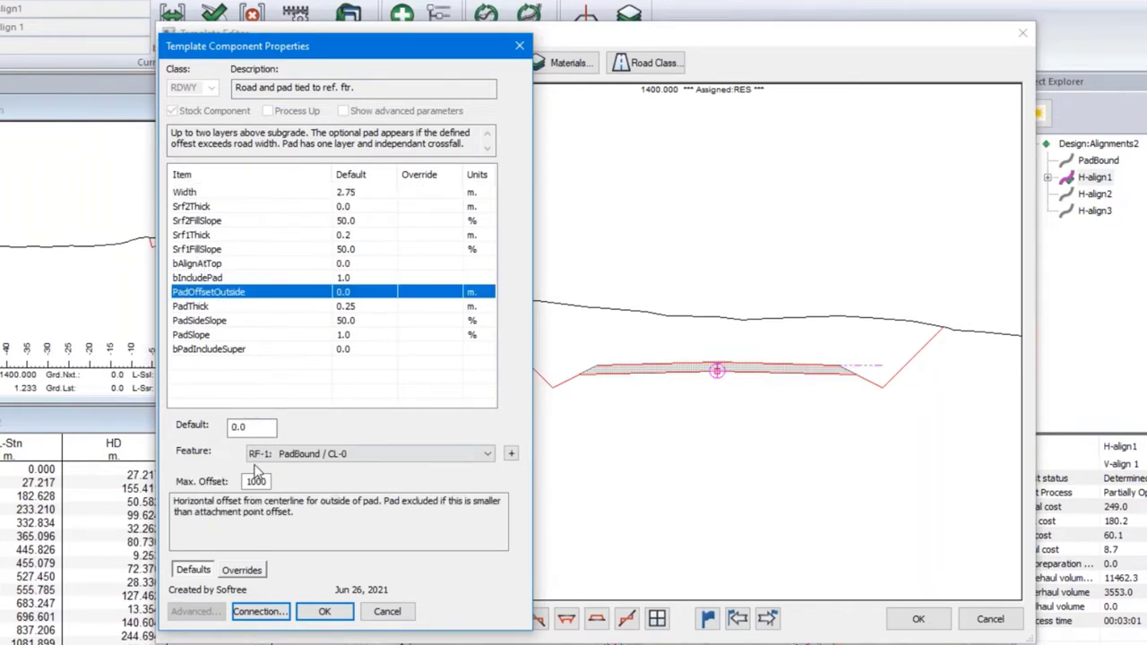
pyautogui.click(486, 454)
pyautogui.click(511, 454)
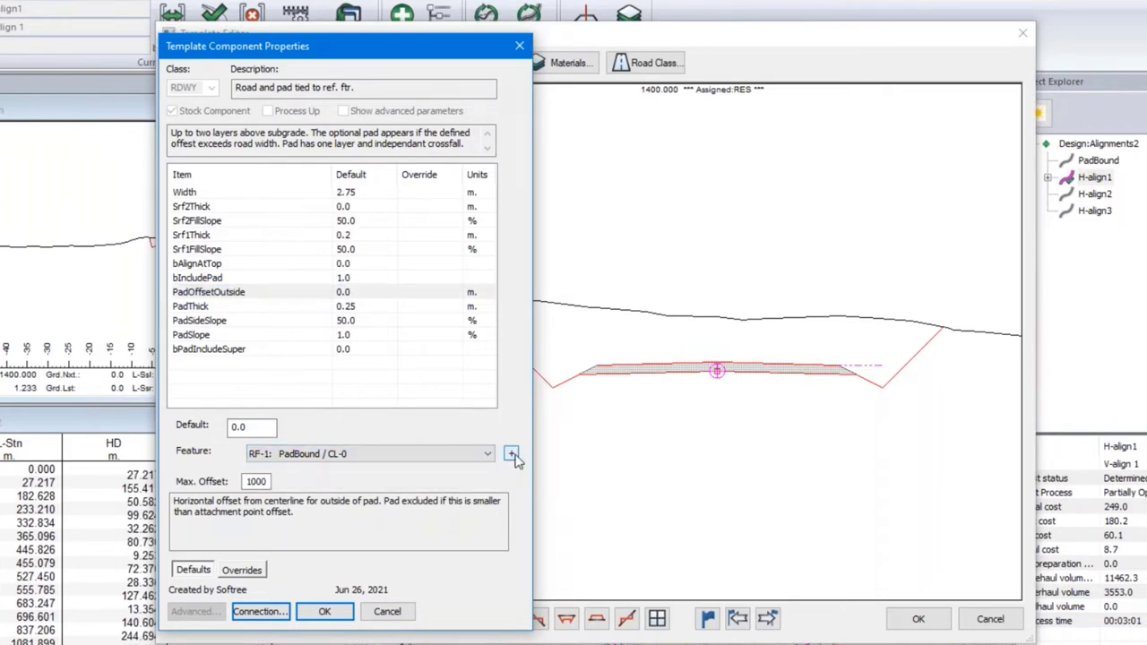
pyautogui.click(511, 455)
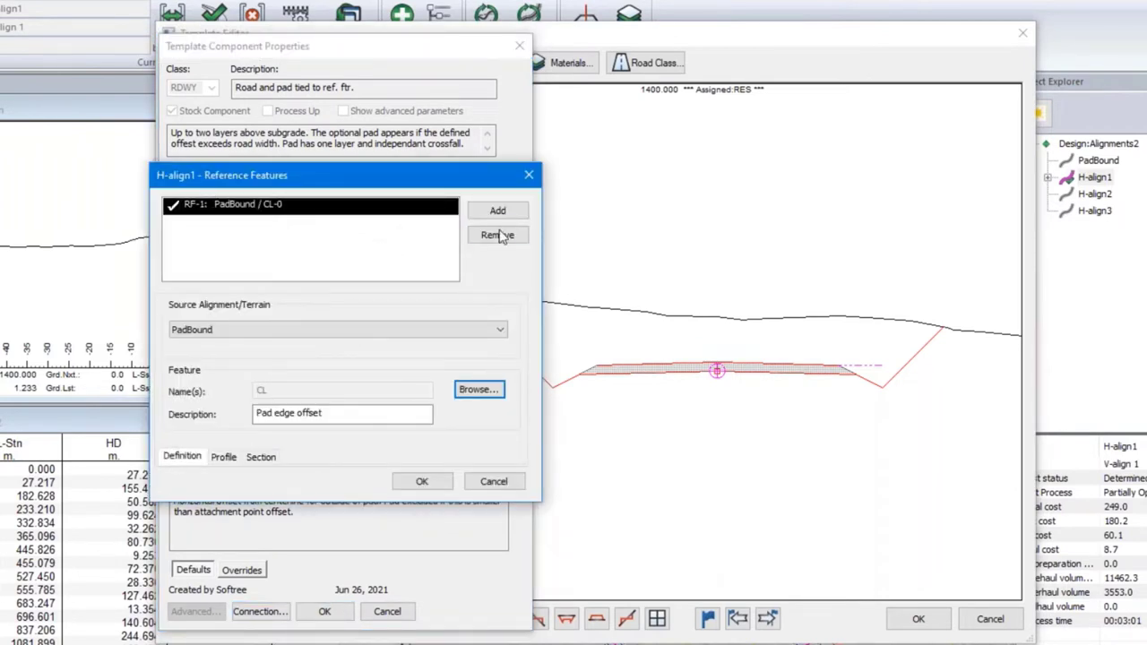
pyautogui.click(515, 489)
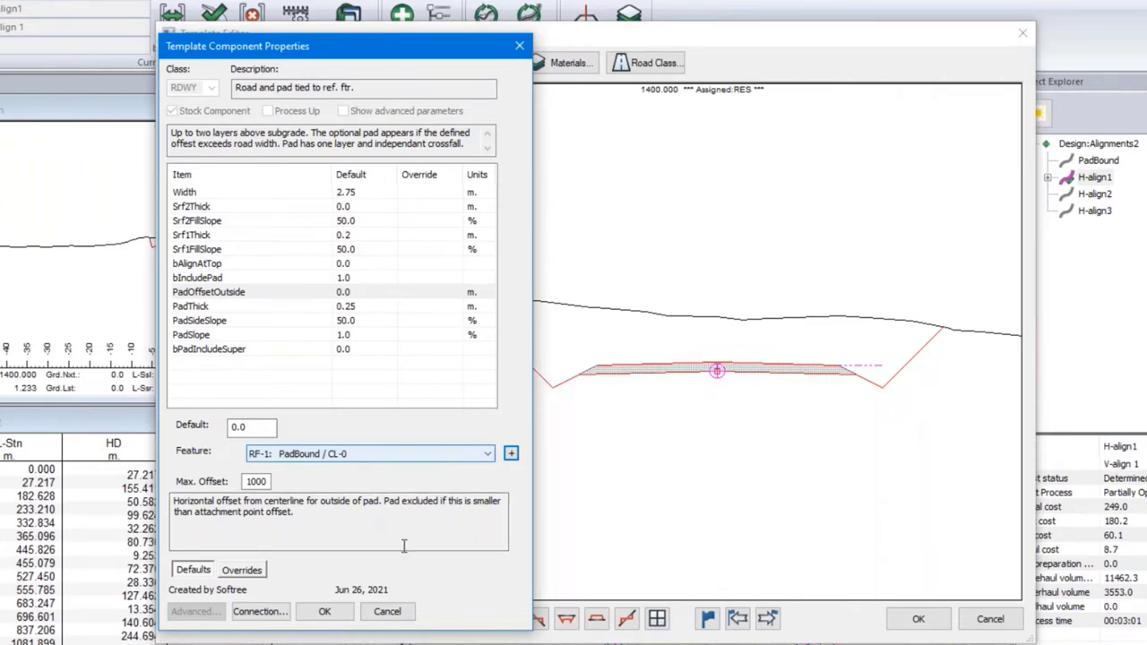
pyautogui.click(387, 613)
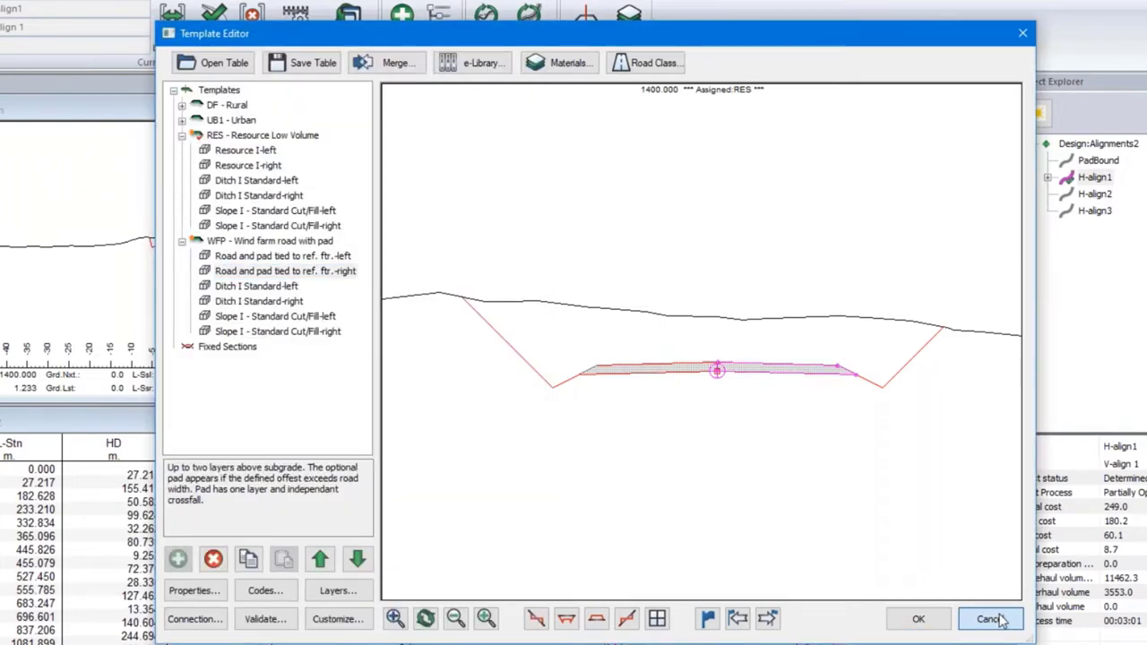
pyautogui.click(990, 619)
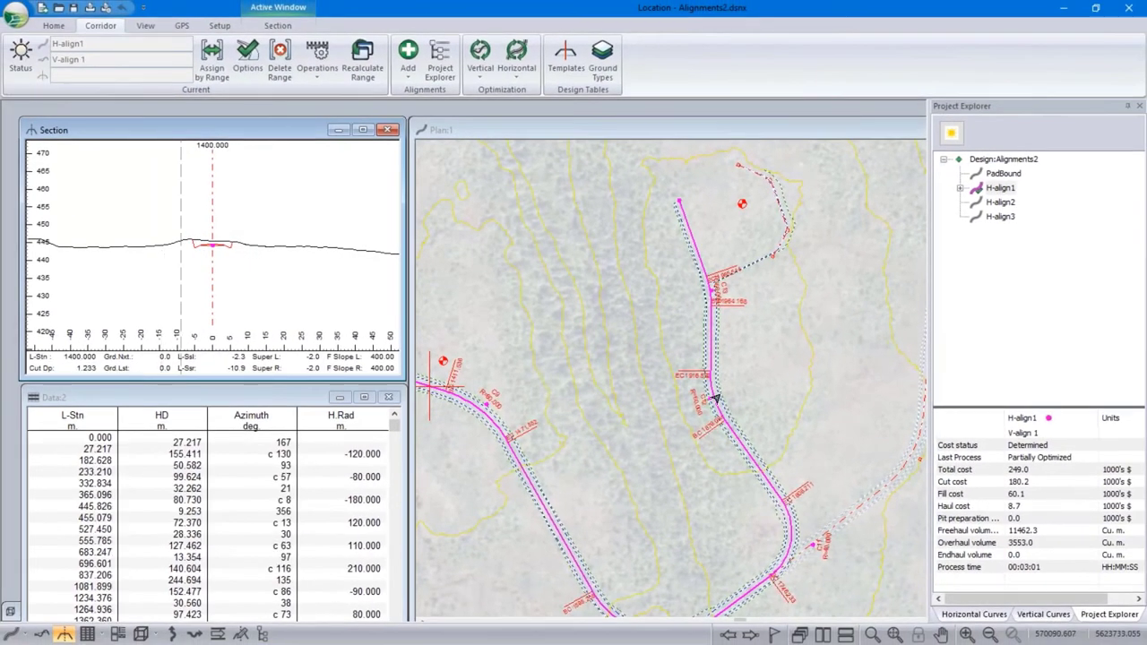
# Examine H-align1's cross sections at stations 1950 and 2010, comparing the plain road with the road beside the turbine pad
pyautogui.click(715, 330)
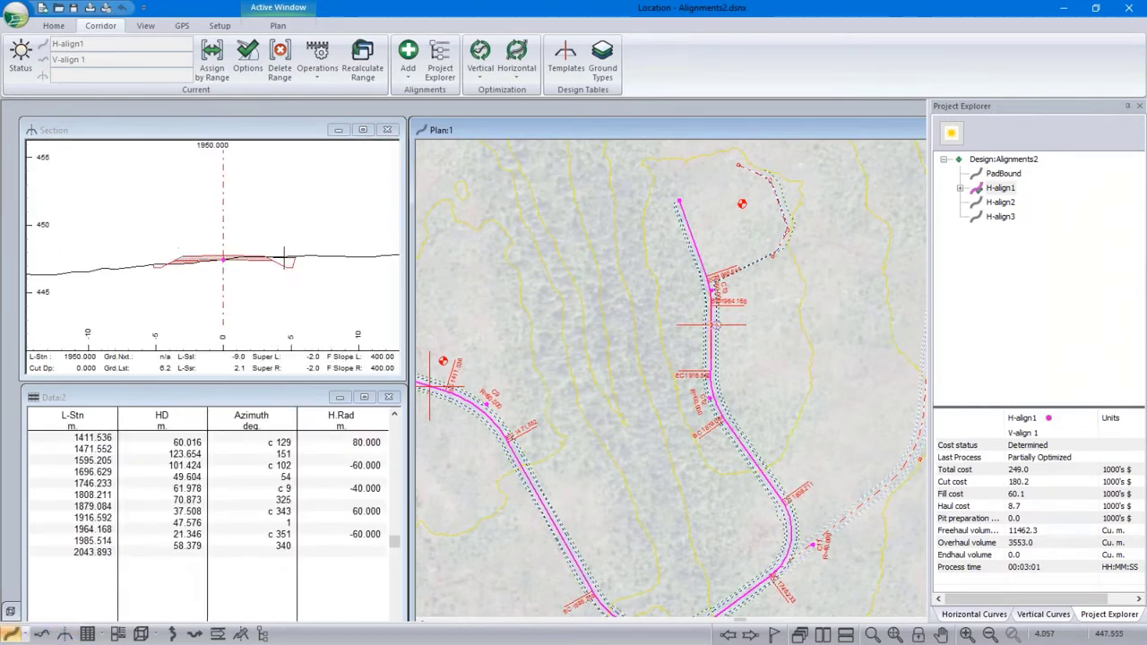
pyautogui.click(694, 247)
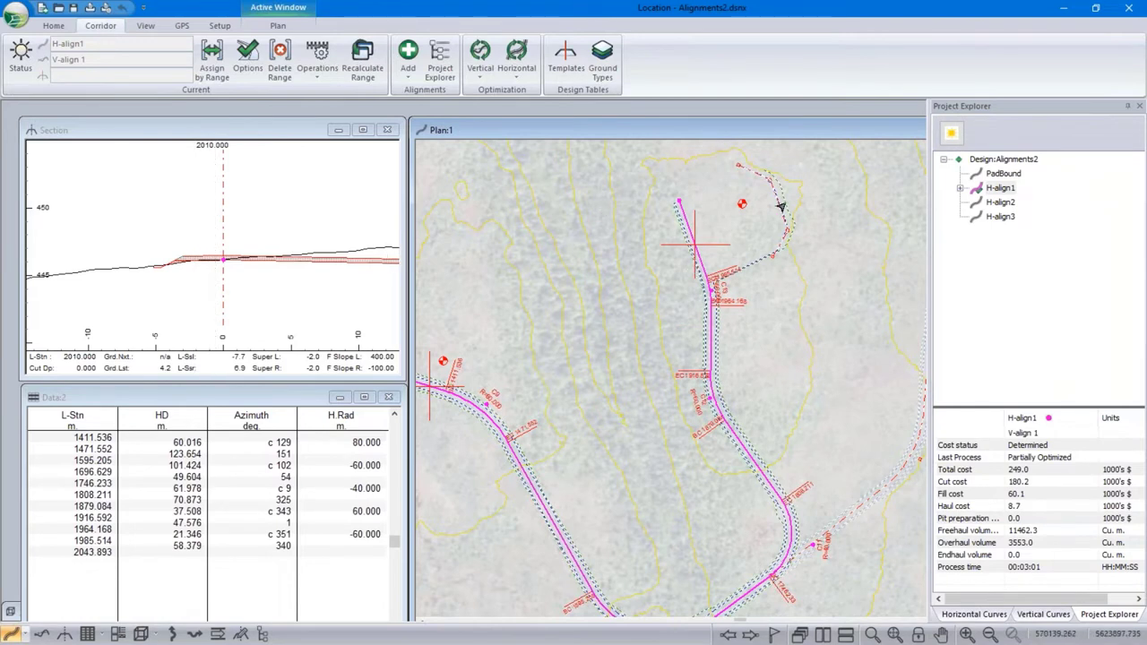
pyautogui.scroll(-2, 244, 269)
pyautogui.moveTo(244, 265)
pyautogui.mouseDown(button='middle')
pyautogui.moveTo(159, 247)
pyautogui.moveTo(98, 263)
pyautogui.moveTo(111, 269)
pyautogui.moveTo(66, 260)
pyautogui.moveTo(251, 259)
pyautogui.moveTo(161, 259)
pyautogui.mouseUp(button='middle')
pyautogui.scroll(2, 65, 260)
pyautogui.scroll(1, 256, 256)
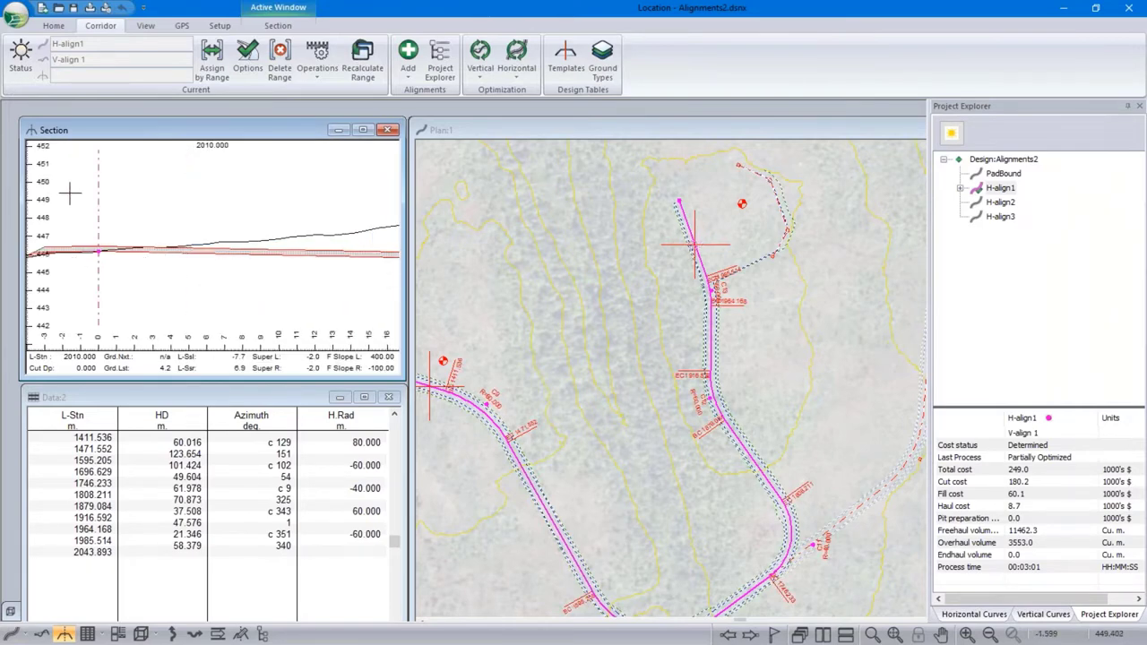
# Assign the WFP Wind farm road with pad template to H-align1 on both sides over the whole station range
pyautogui.click(211, 63)
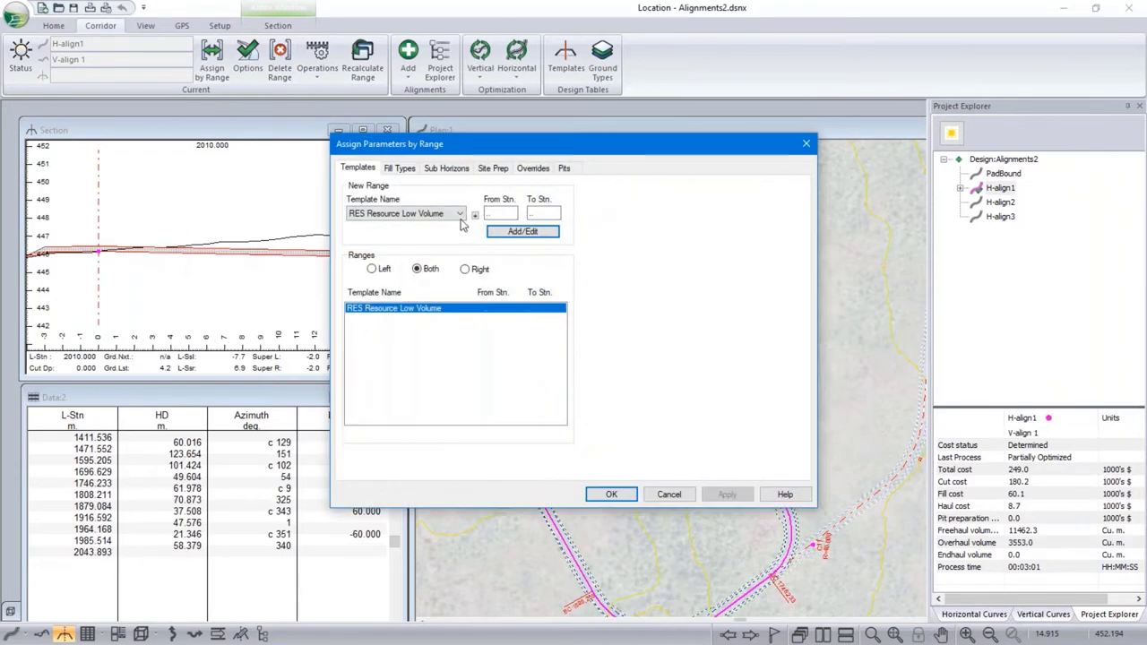
pyautogui.click(458, 214)
pyautogui.click(365, 274)
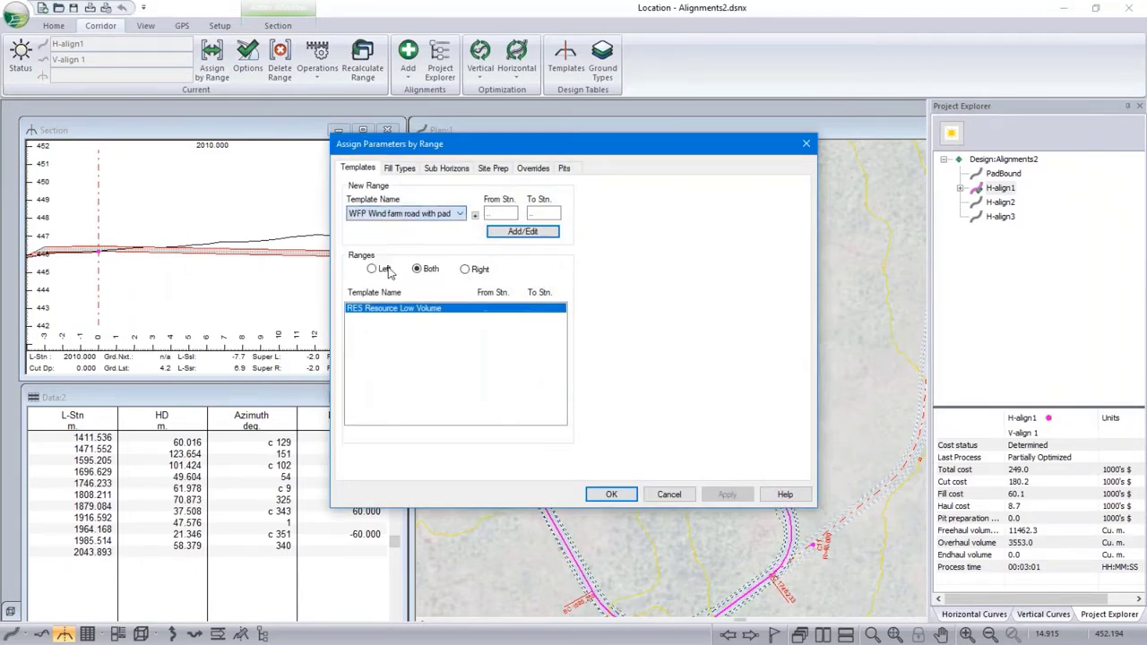
pyautogui.click(525, 232)
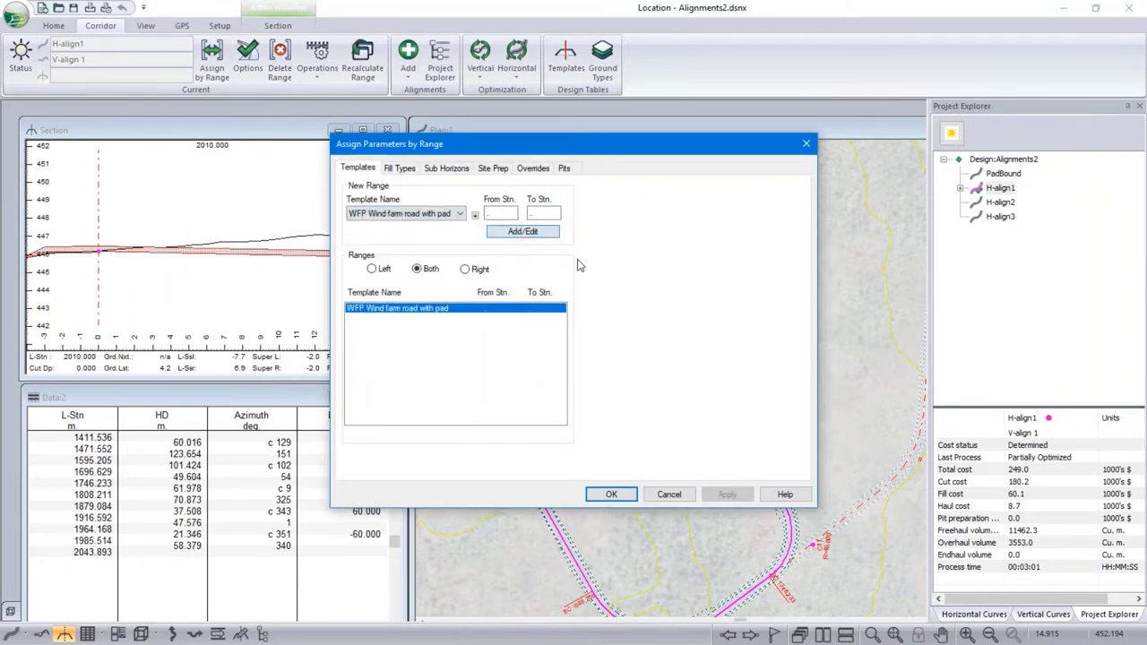
pyautogui.click(611, 495)
pyautogui.press('Return')
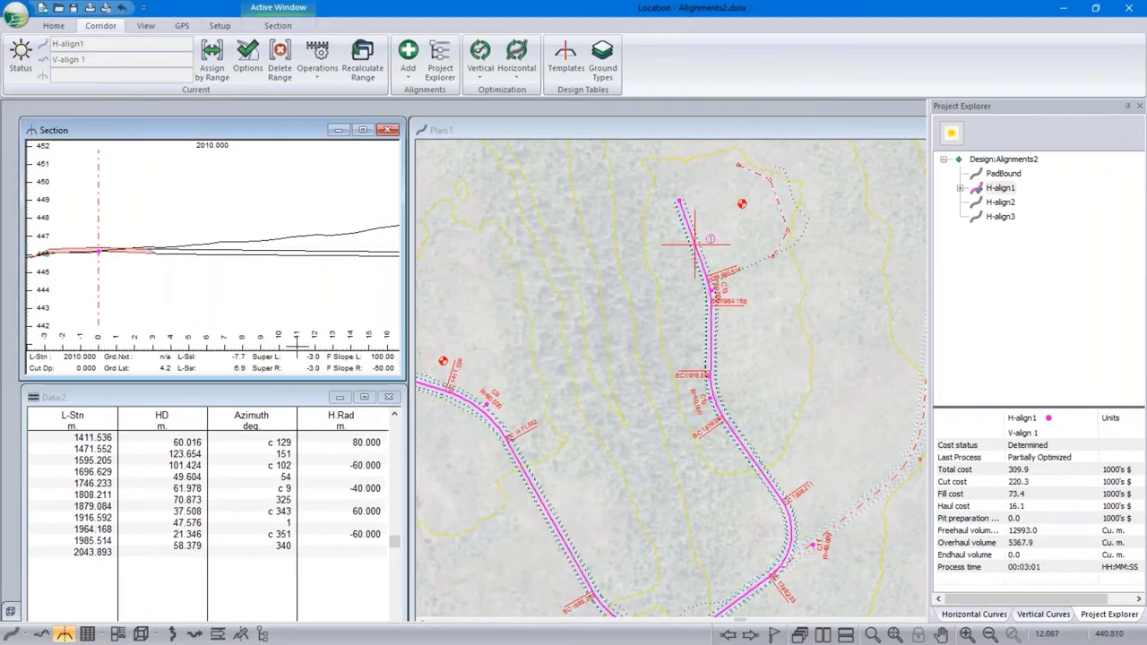
# Examine the section at station 2010 from the road edge across the pad surface to its outer slope, and check elevations near the turbine
pyautogui.scroll(-3, 278, 258)
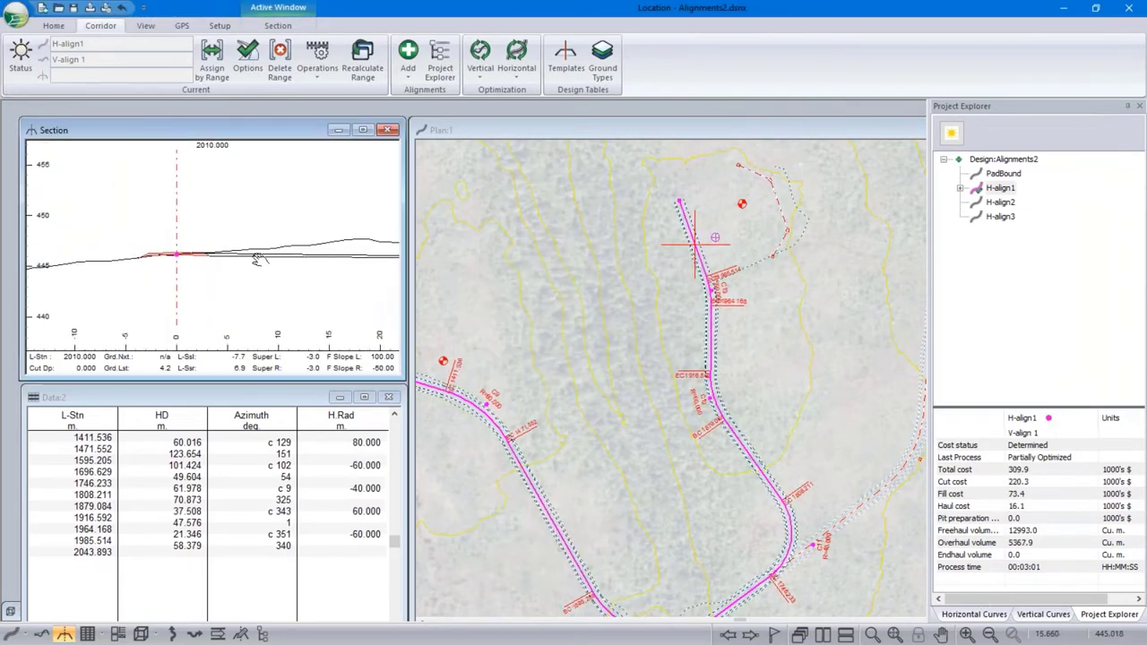
pyautogui.moveTo(226, 256); pyautogui.dragTo(88, 270, button='middle')
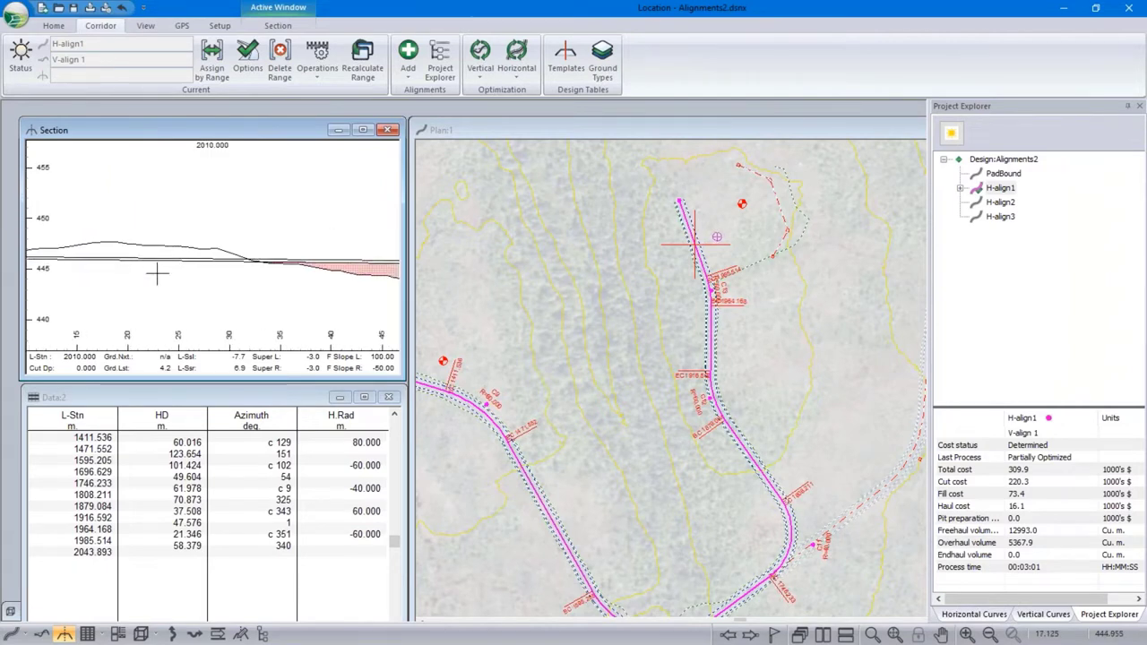
pyautogui.scroll(-5, 231, 272)
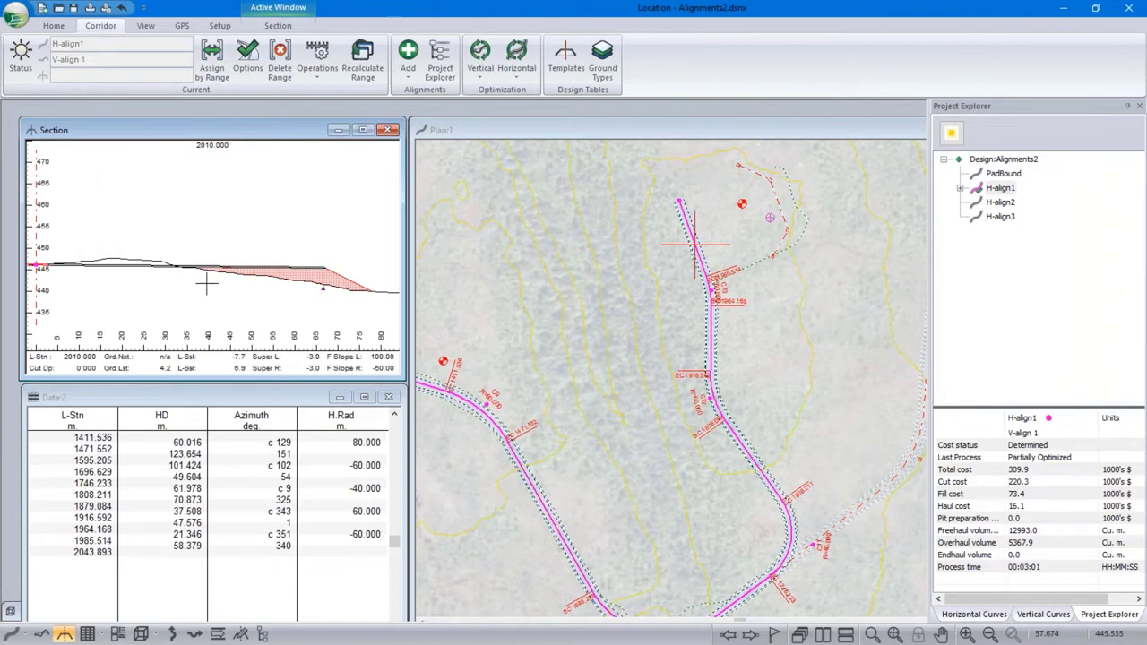
pyautogui.moveTo(205, 281); pyautogui.dragTo(224, 256, button='middle')
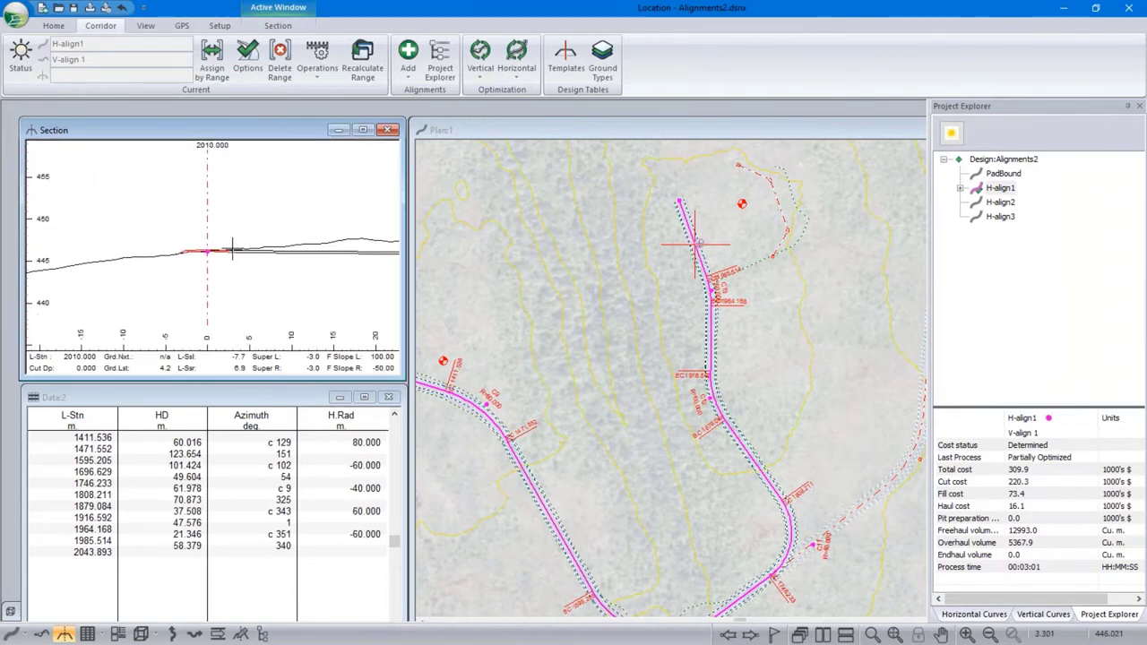
pyautogui.scroll(2, 224, 247)
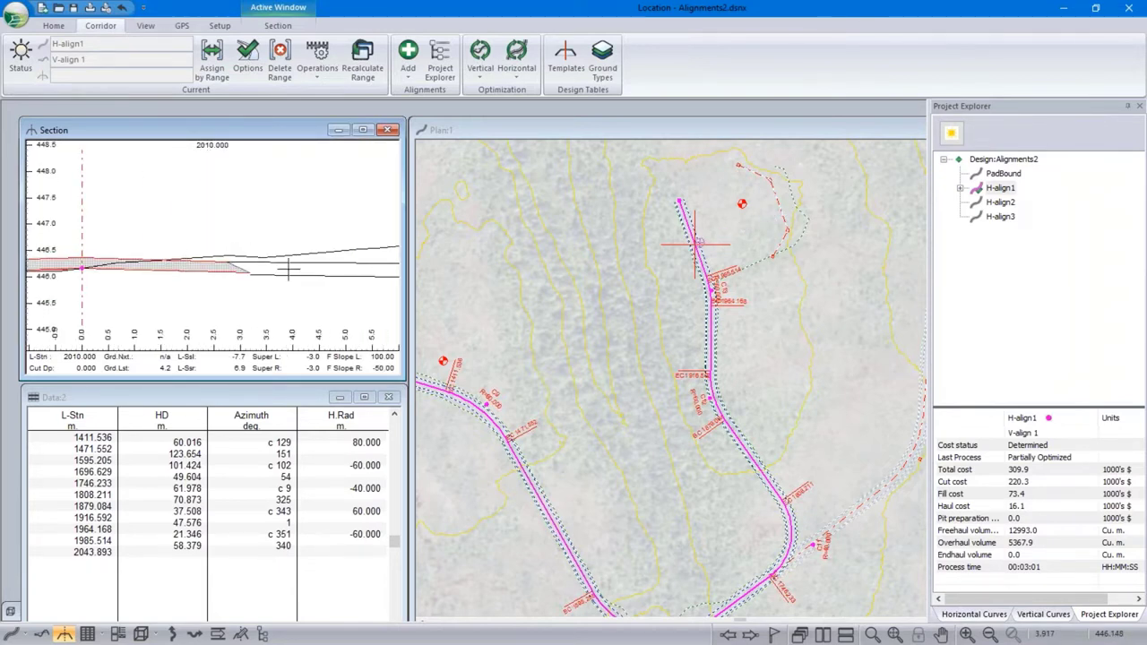
pyautogui.moveTo(289, 269)
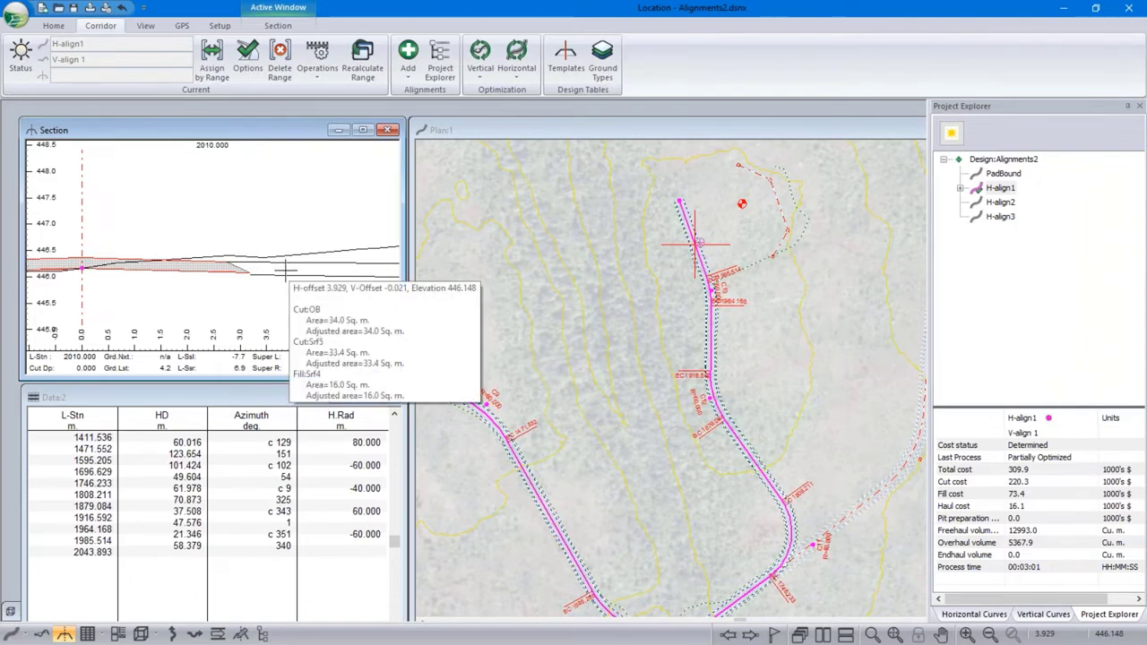
pyautogui.moveTo(170, 267)
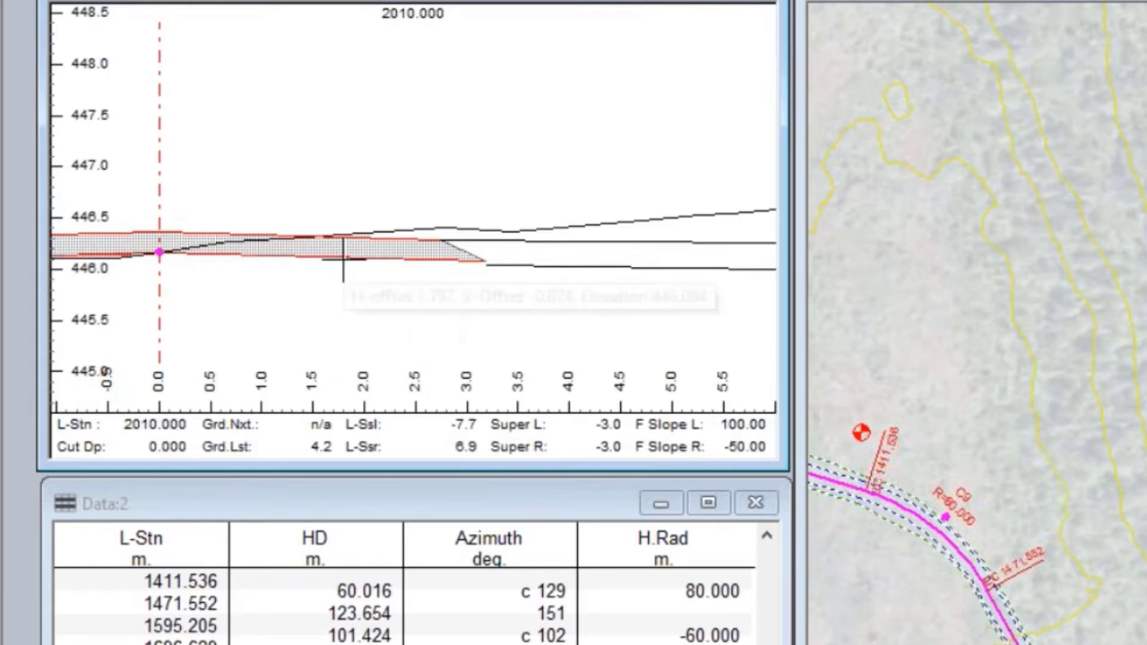
pyautogui.moveTo(608, 258)
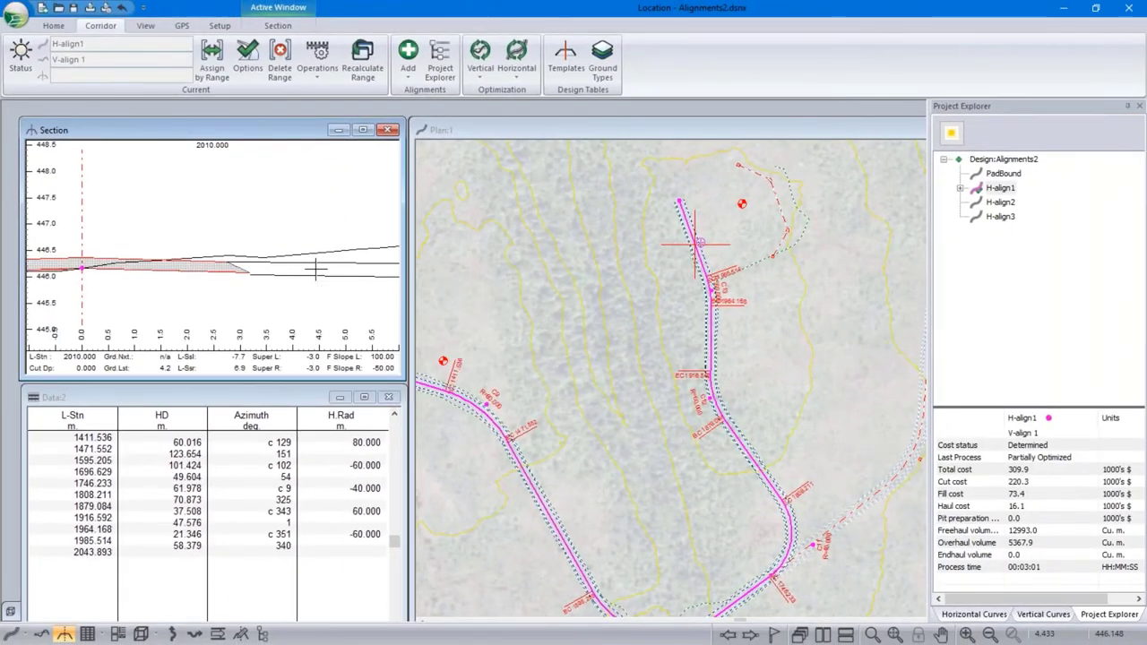
pyautogui.scroll(-3, 313, 266)
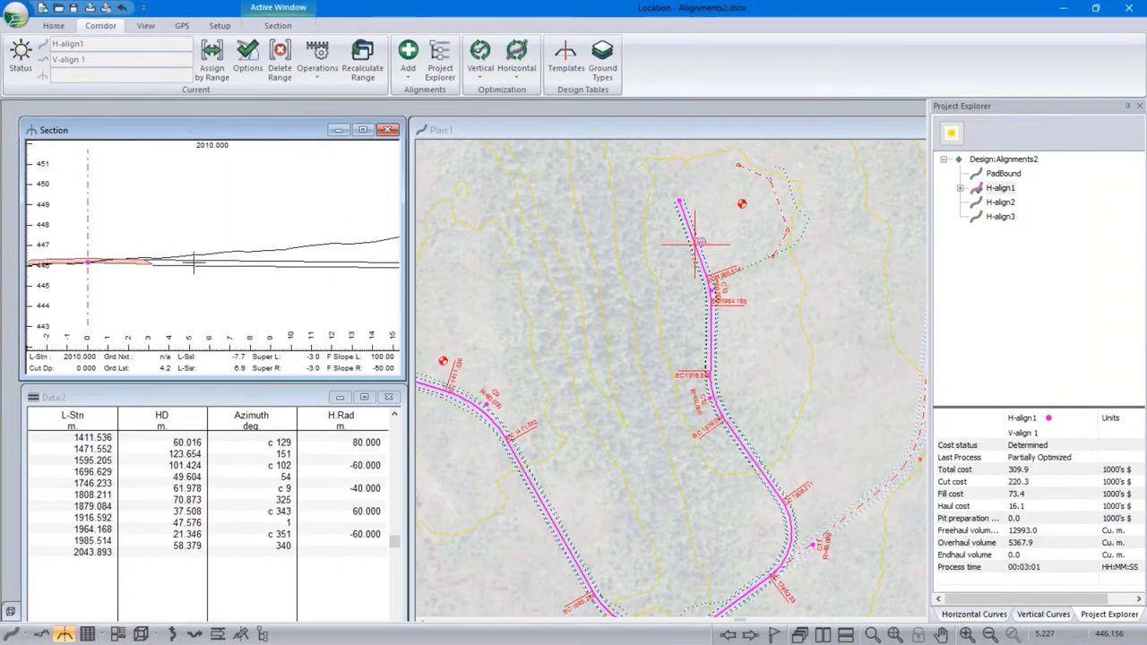
pyautogui.moveTo(194, 262)
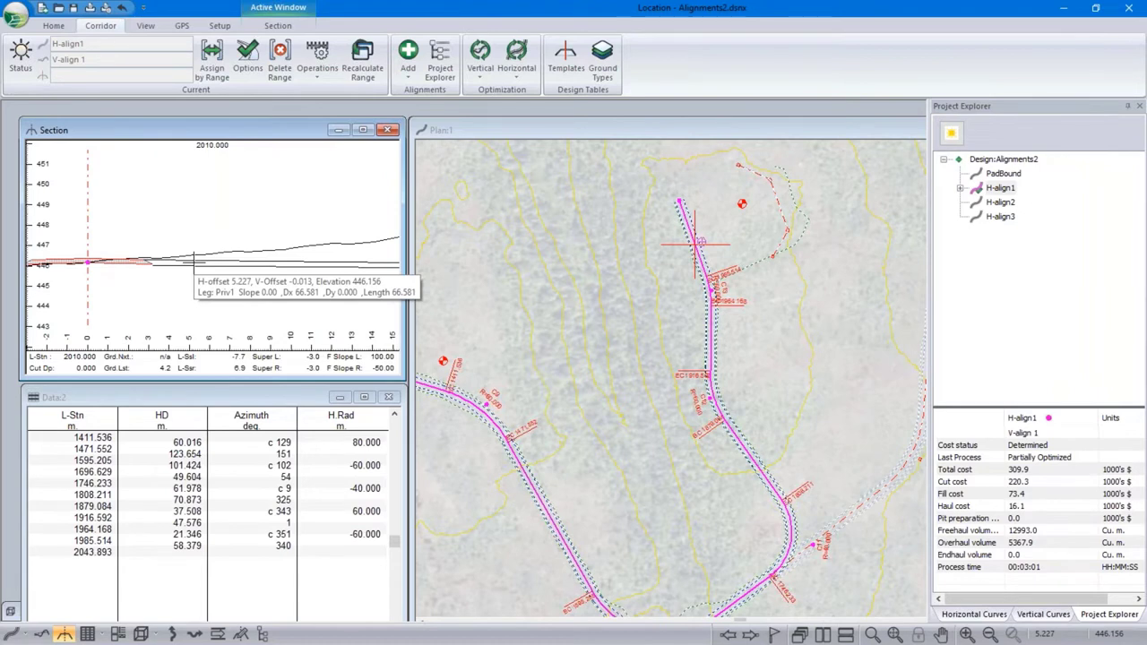
pyautogui.scroll(-2, 194, 262)
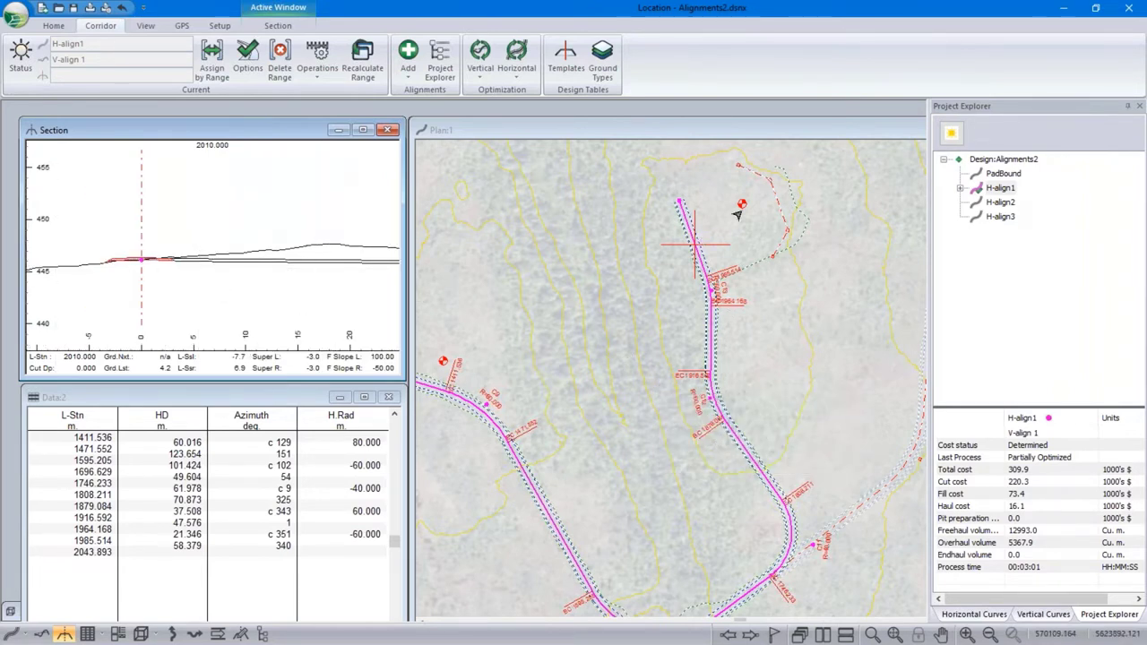
pyautogui.moveTo(736, 215)
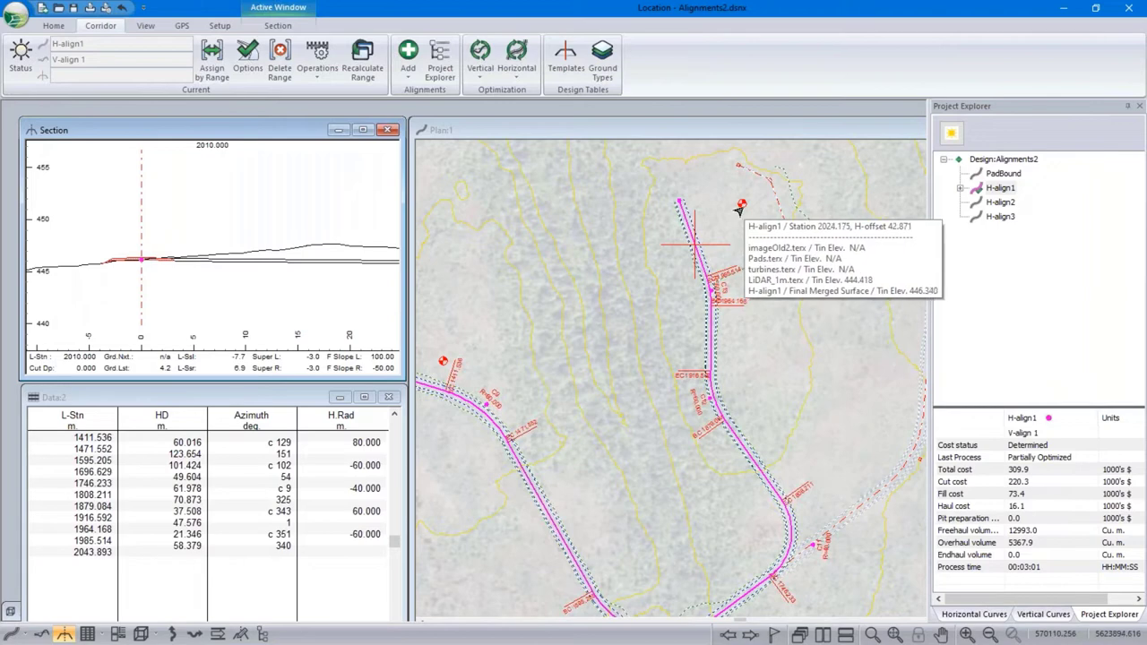
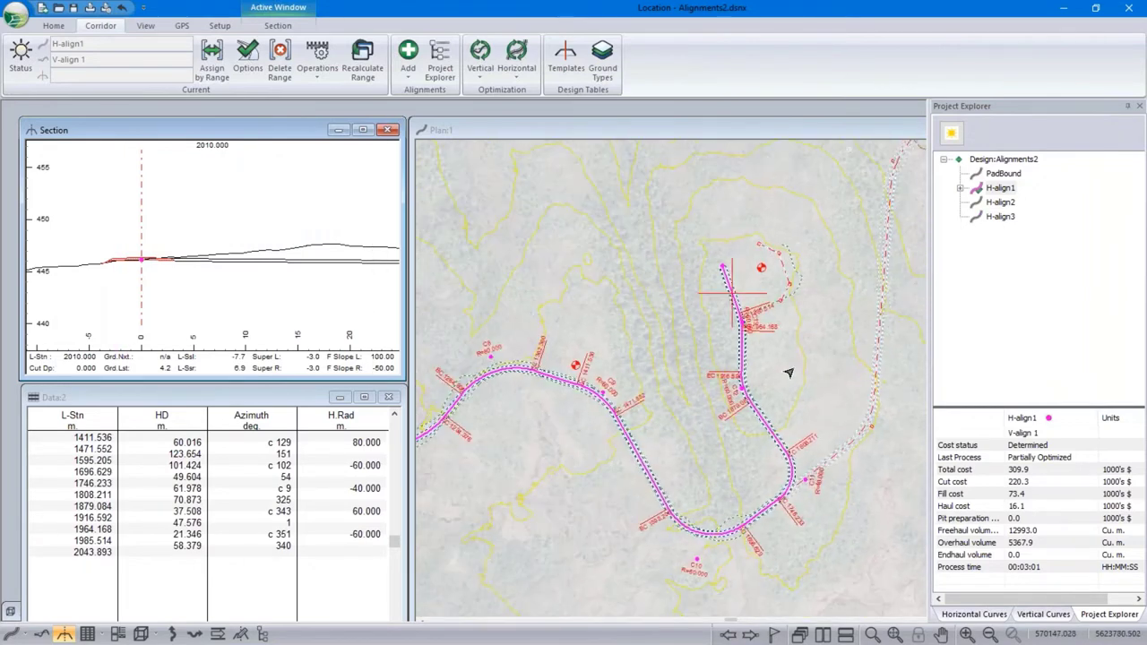
# Make H-align3 the current alignment and examine the pad boundary lines along its left side in plan and section
pyautogui.moveTo(792, 349); pyautogui.dragTo(563, 421, button='middle')
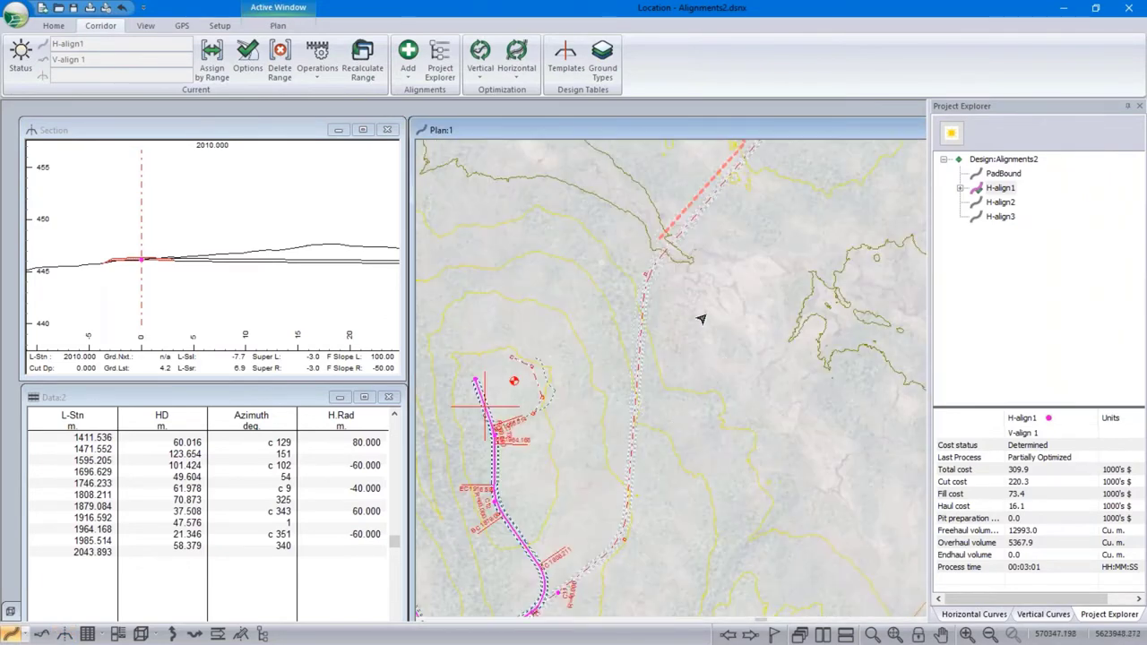
pyautogui.click(1005, 216)
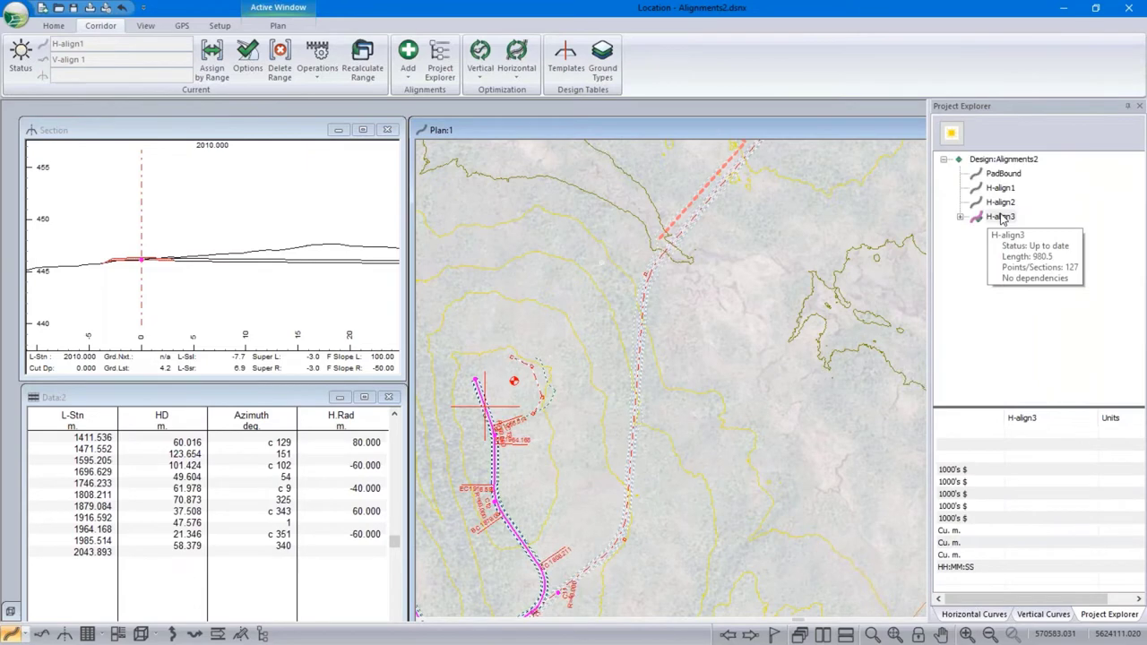
pyautogui.moveTo(550, 525); pyautogui.dragTo(761, 288, button='middle')
pyautogui.moveTo(719, 474)
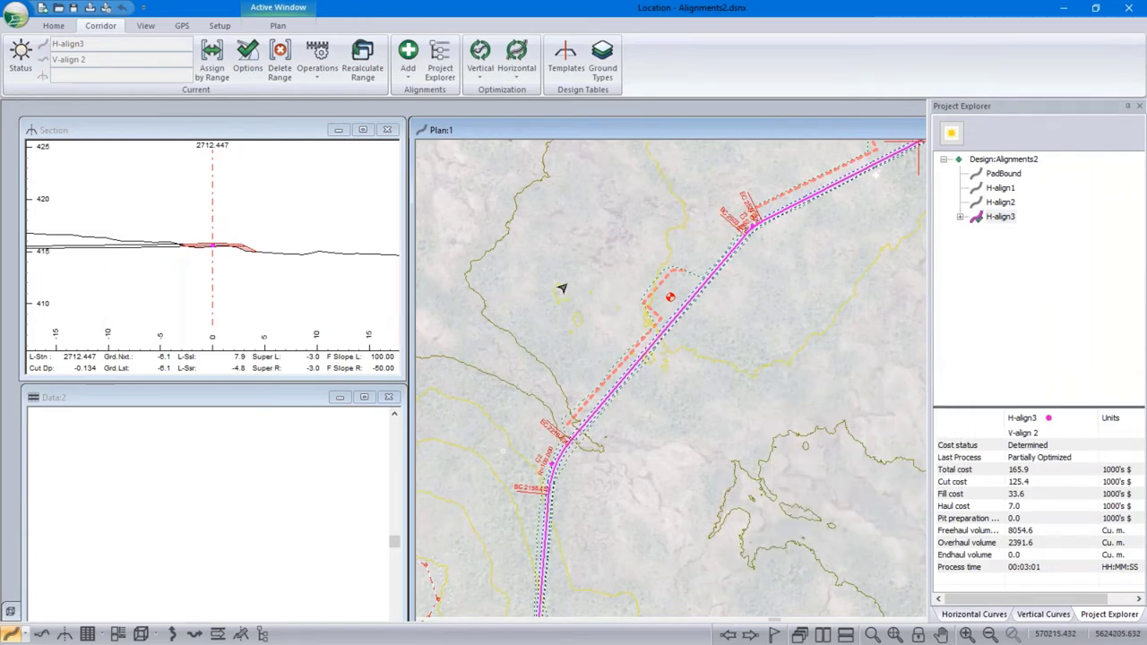
pyautogui.scroll(3, 616, 359)
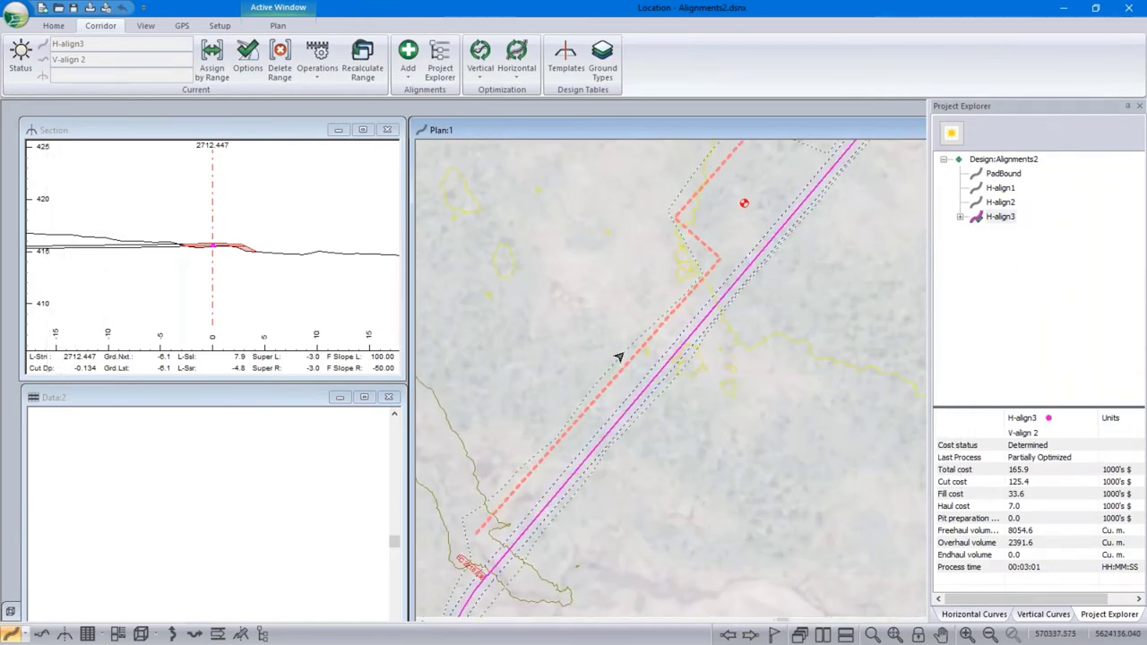
pyautogui.moveTo(621, 368)
pyautogui.scroll(-2, 216, 260)
pyautogui.scroll(-2, 216, 259)
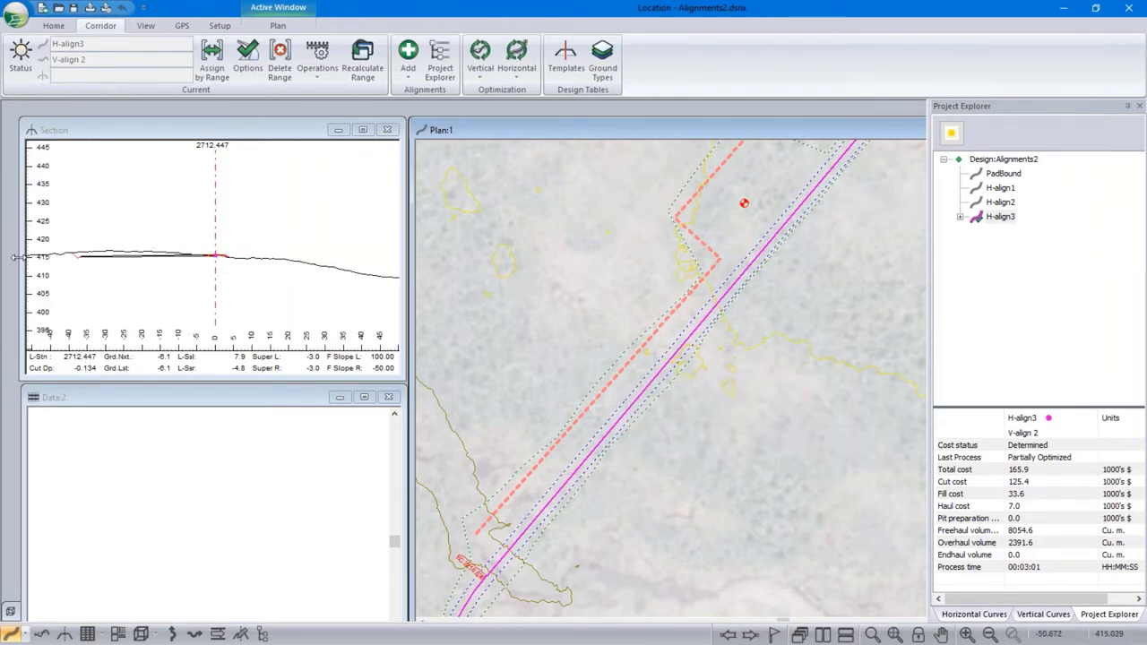
# Open the template editor for H-align3 and inspect the PadOffsetOutside parameter of the WFP template's left road-and-pad component
pyautogui.moveTo(244, 228)
pyautogui.rightClick(245, 243)
pyautogui.click(299, 318)
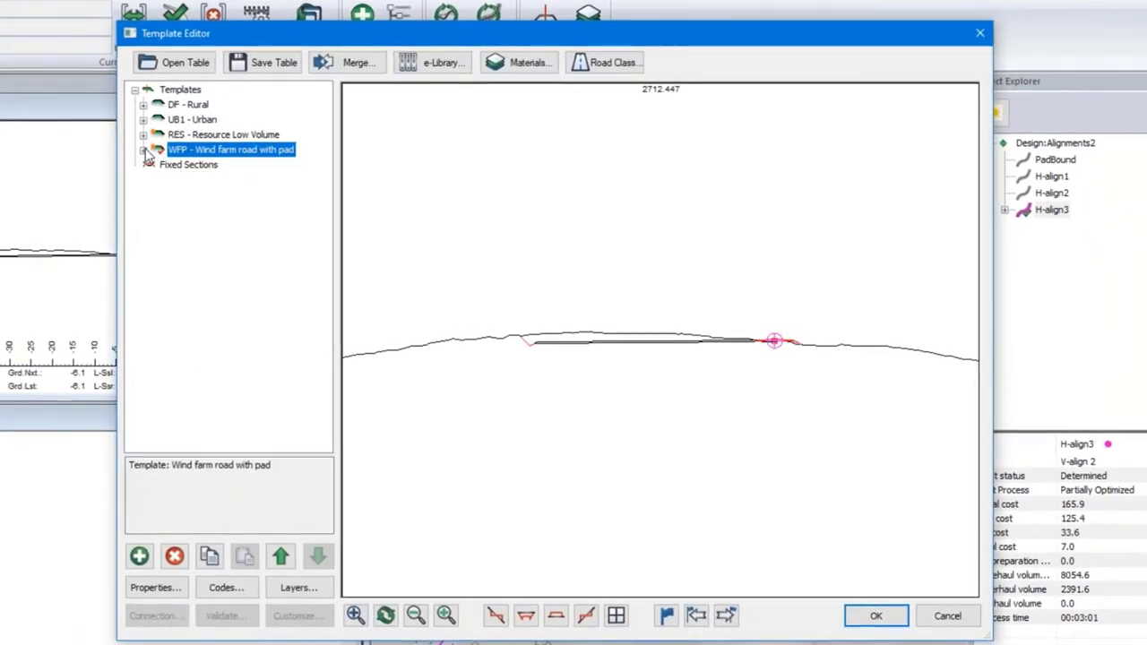
pyautogui.click(145, 150)
pyautogui.click(238, 166)
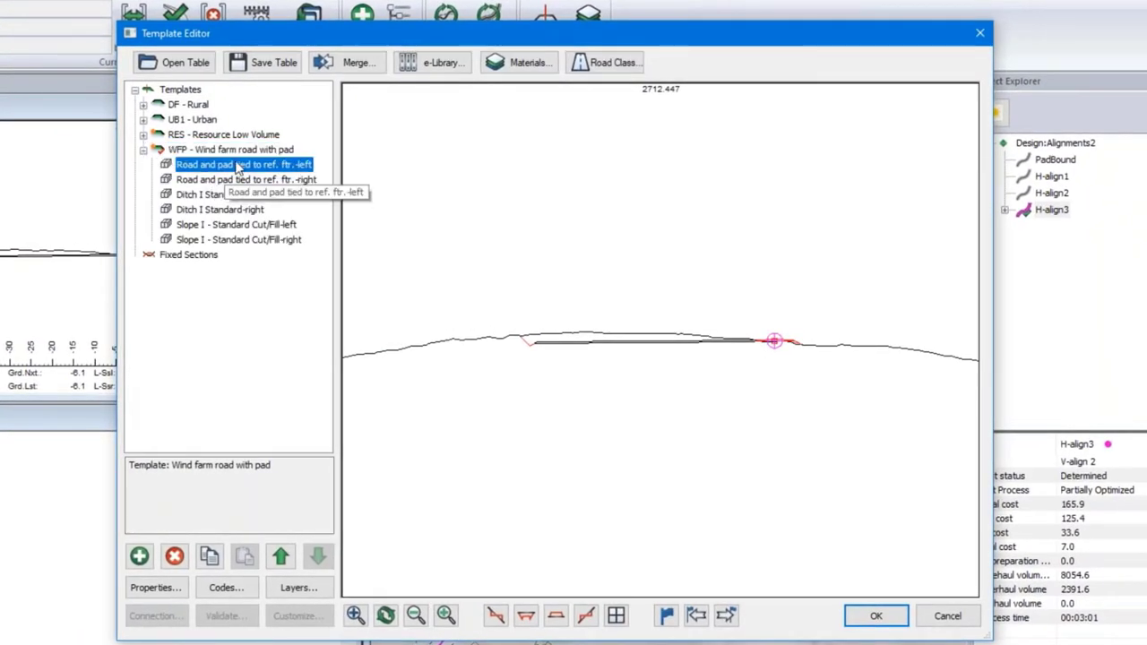
pyautogui.doubleClick(239, 167)
pyautogui.click(175, 293)
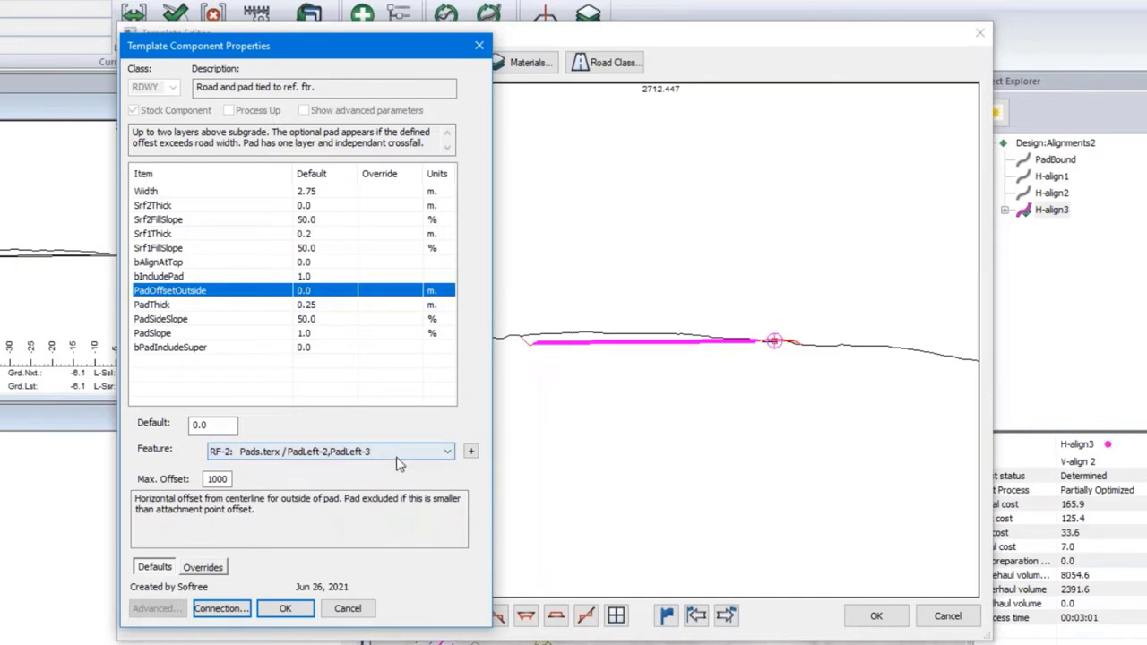
# Examine H-align3's PadRight-1 and PadLeft-2,PadLeft-3 reference features and the available source terrains, and close the component properties without changes
pyautogui.click(469, 451)
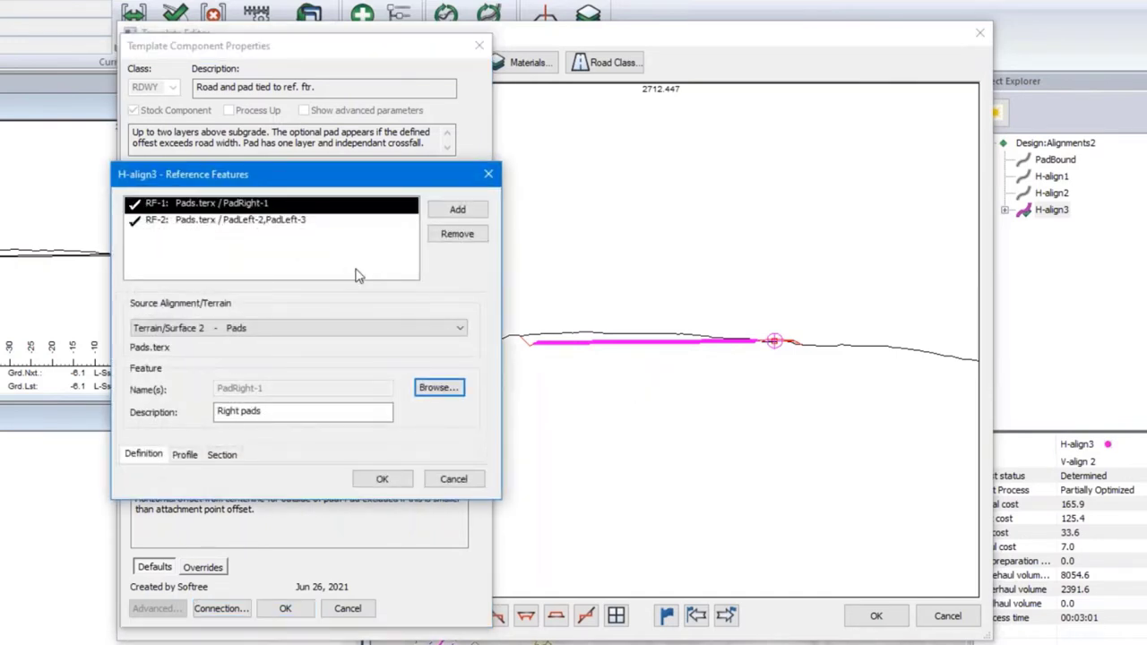
pyautogui.click(237, 224)
pyautogui.click(245, 204)
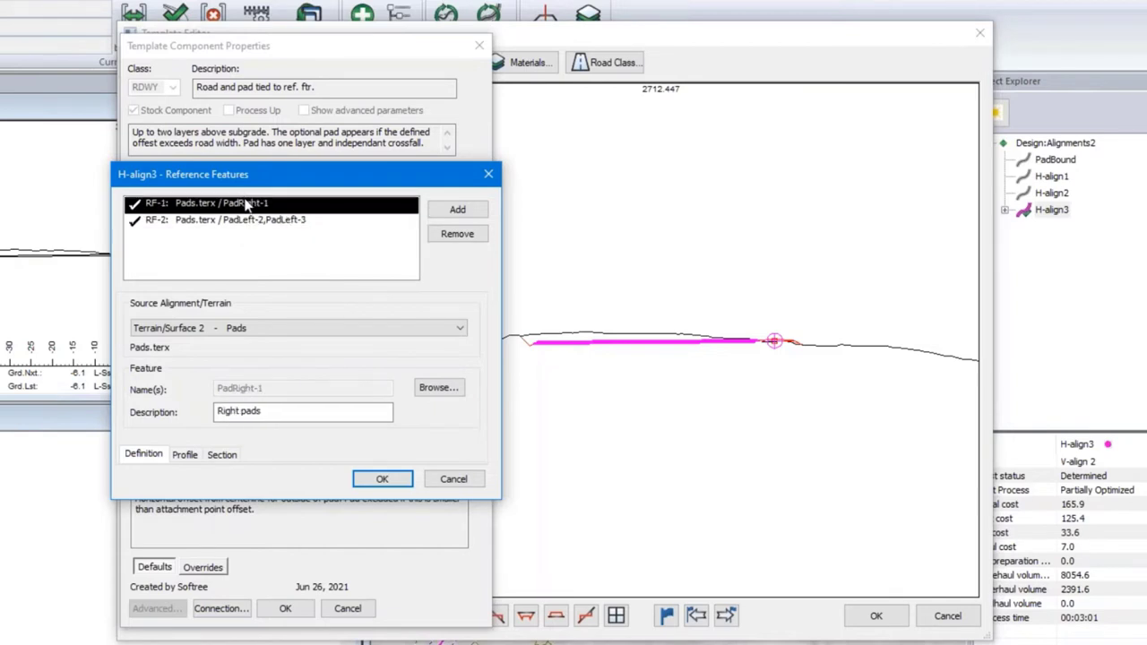
pyautogui.click(249, 230)
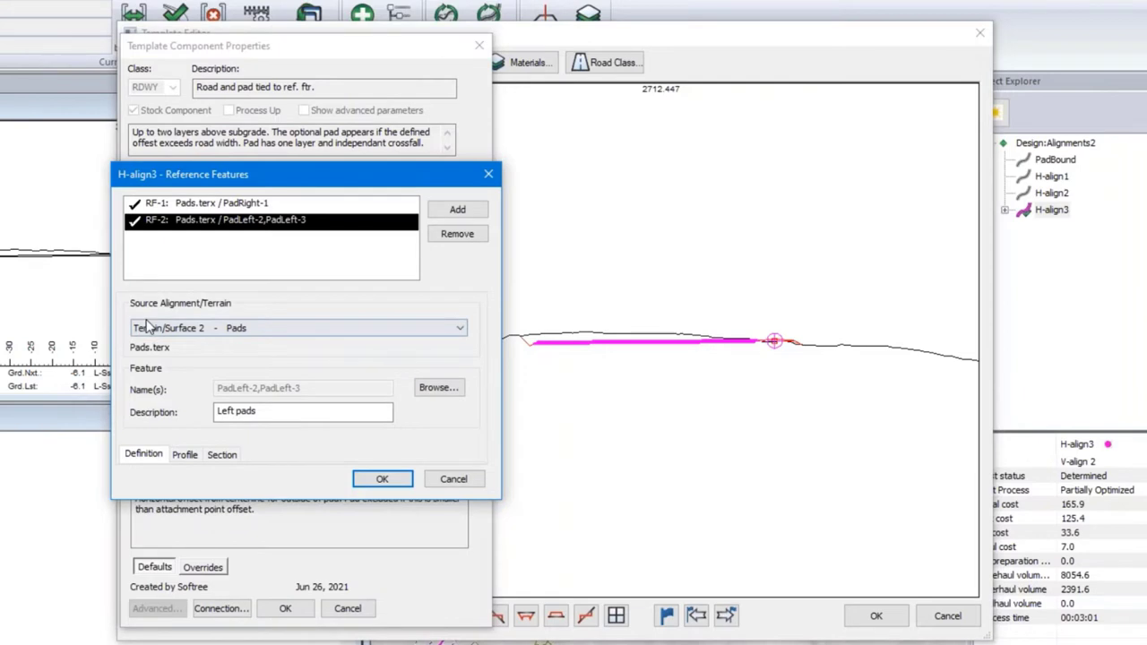
pyautogui.click(295, 333)
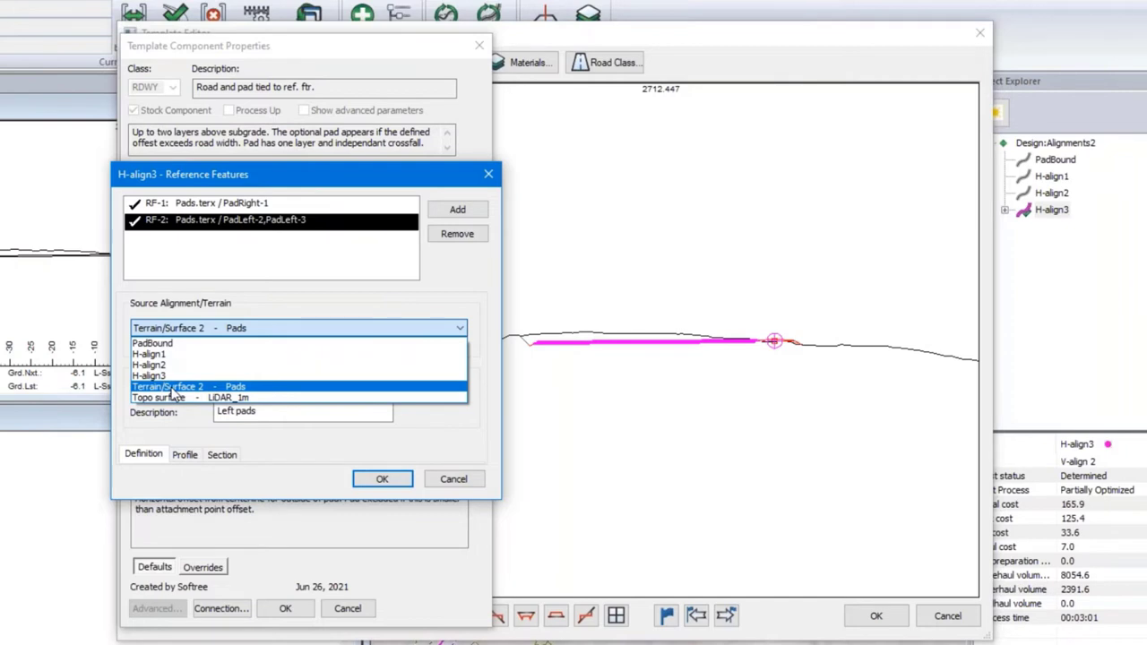
pyautogui.click(457, 482)
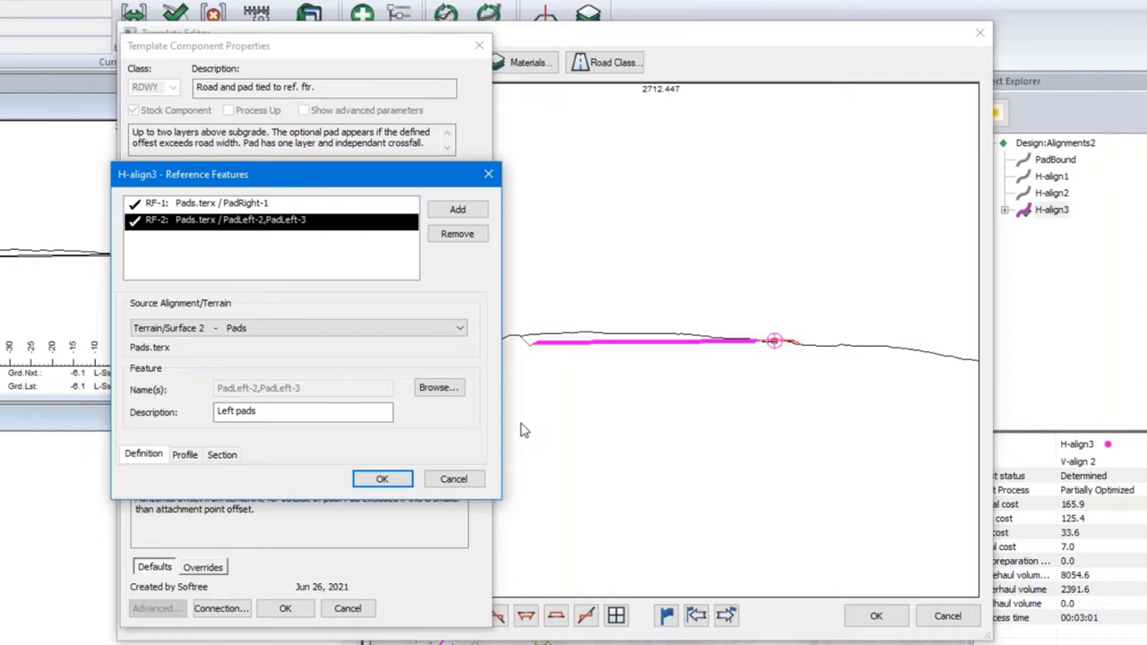
pyautogui.click(455, 482)
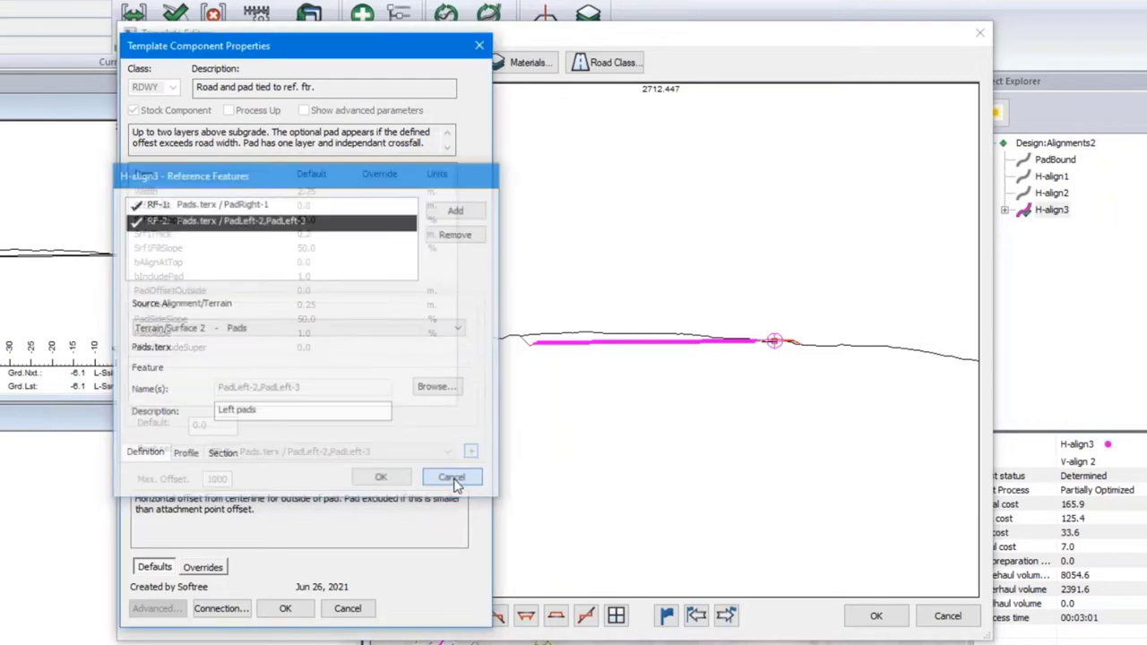
pyautogui.click(348, 609)
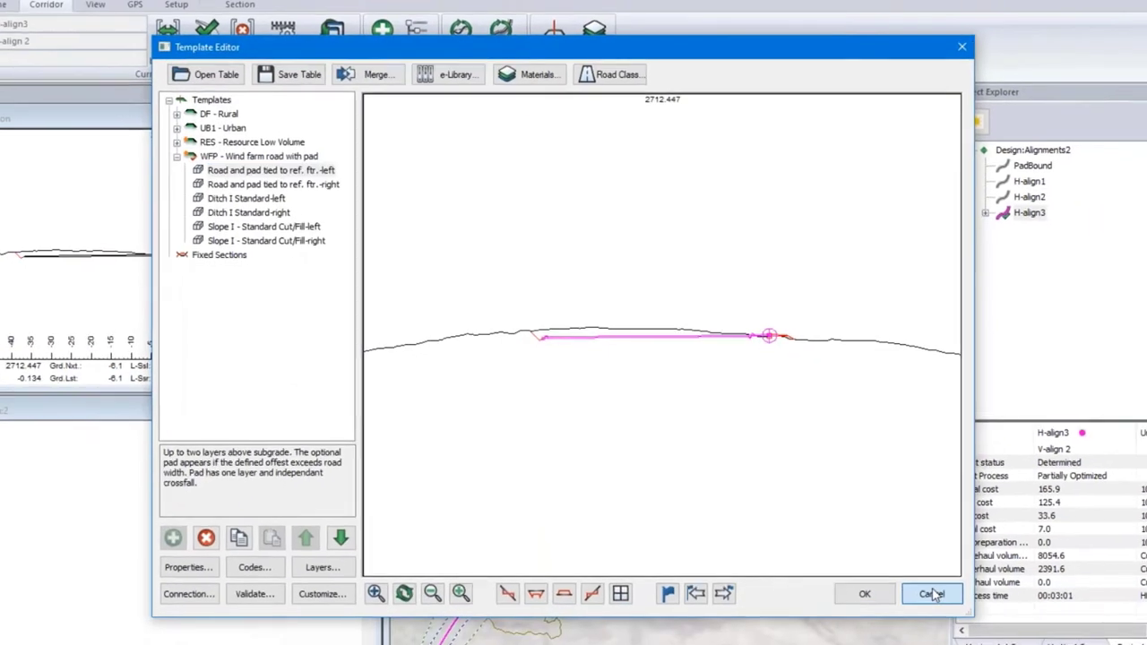
# Leave the template editor without changes and examine H-align3's pad boundary lines beside the turbines in plan
pyautogui.click(932, 595)
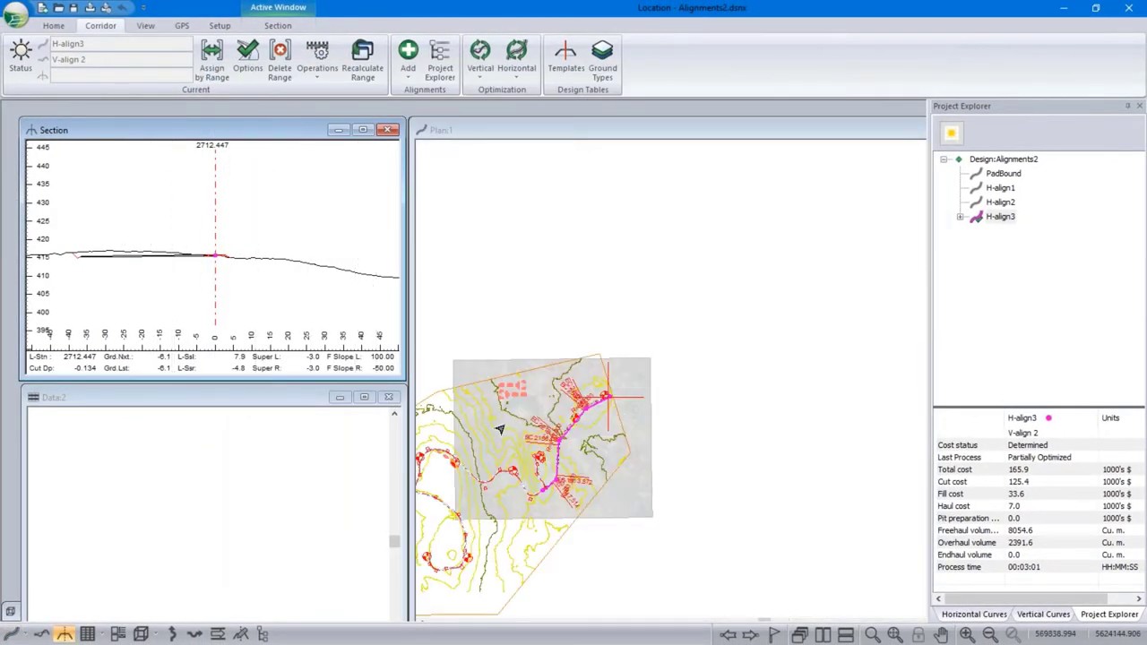
pyautogui.moveTo(499, 430); pyautogui.dragTo(663, 331, button='middle')
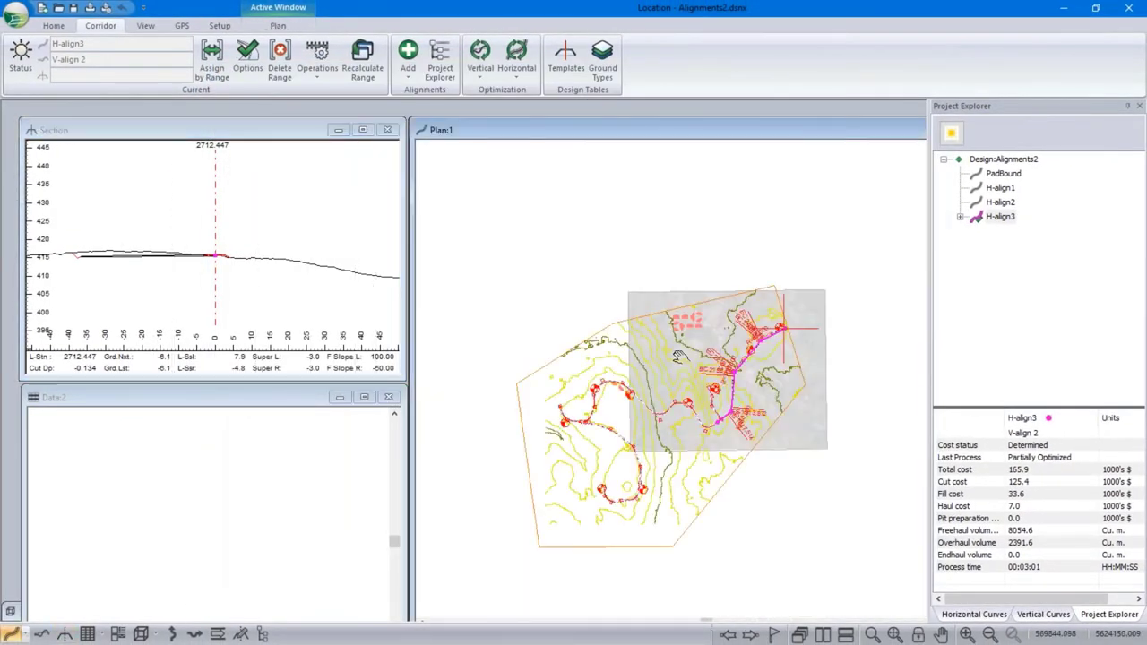
pyautogui.scroll(2, 678, 402)
pyautogui.scroll(3, 779, 381)
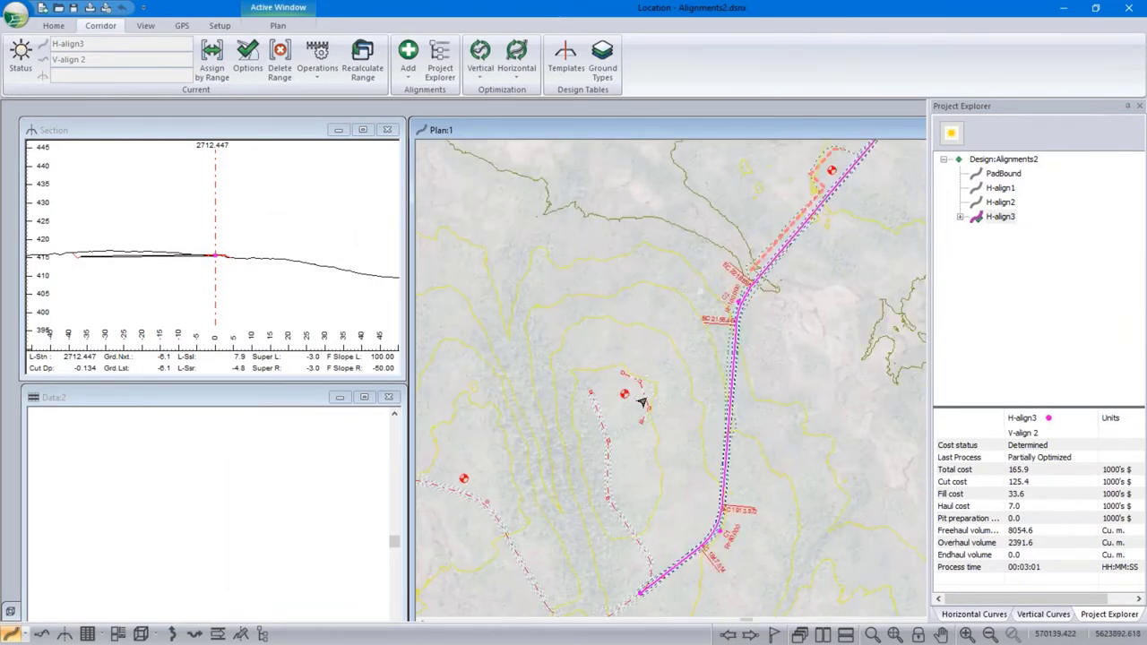
pyautogui.moveTo(601, 317)
pyautogui.scroll(3, 767, 302)
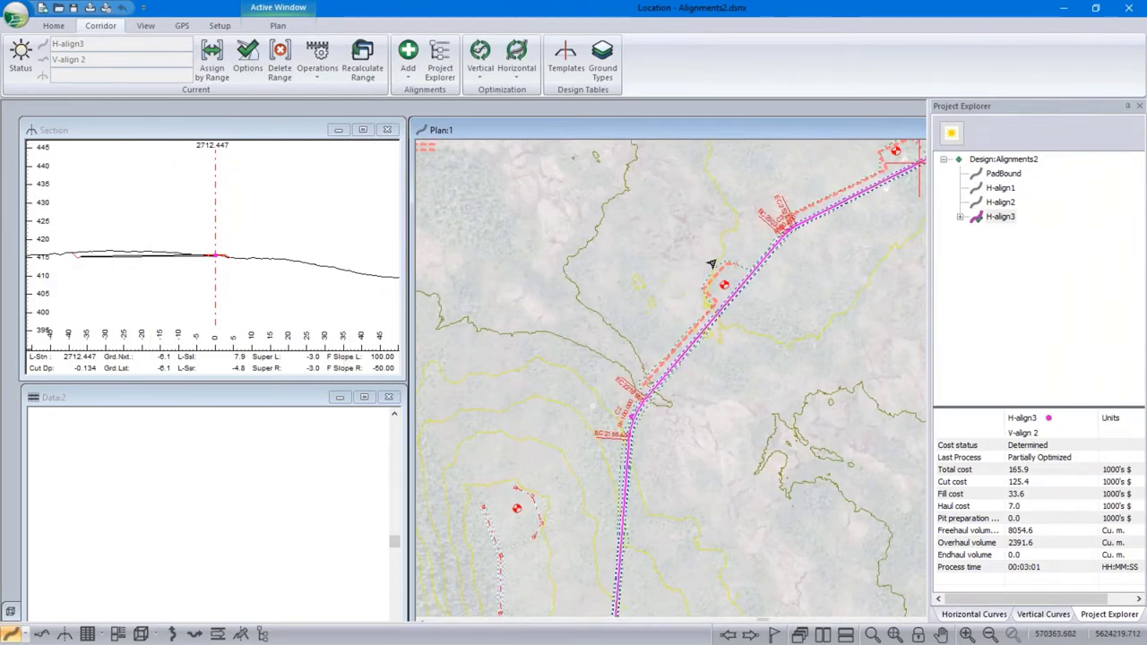
pyautogui.moveTo(702, 304)
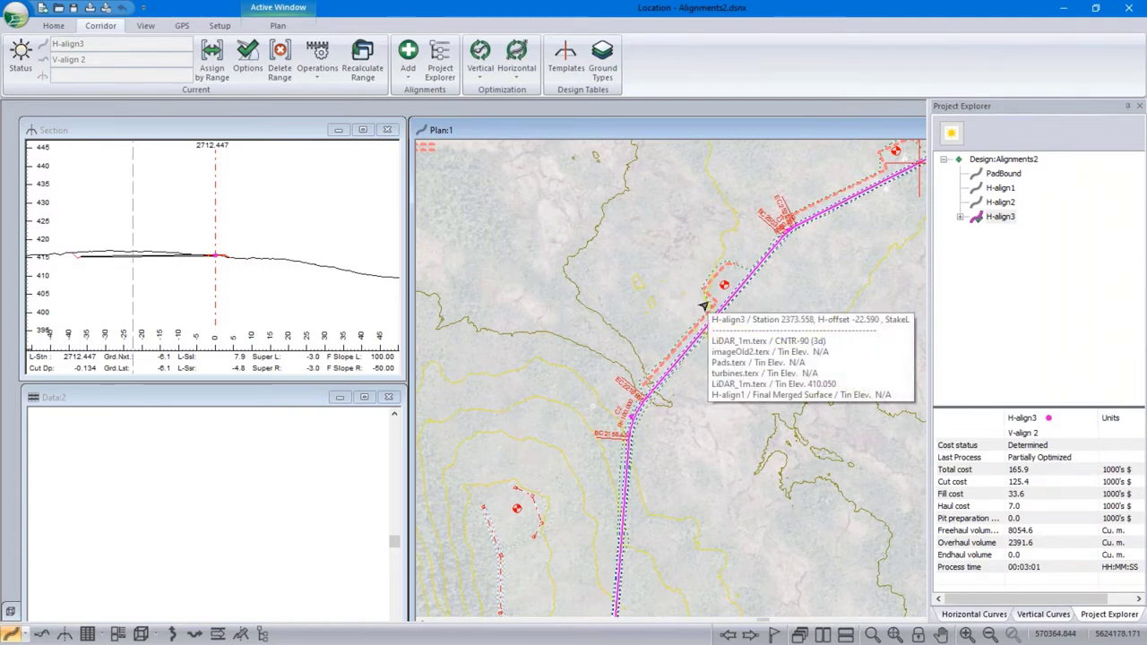
# Make PadBound the current alignment and examine its line around the turbine in plan
pyautogui.scroll(-3, 622, 409)
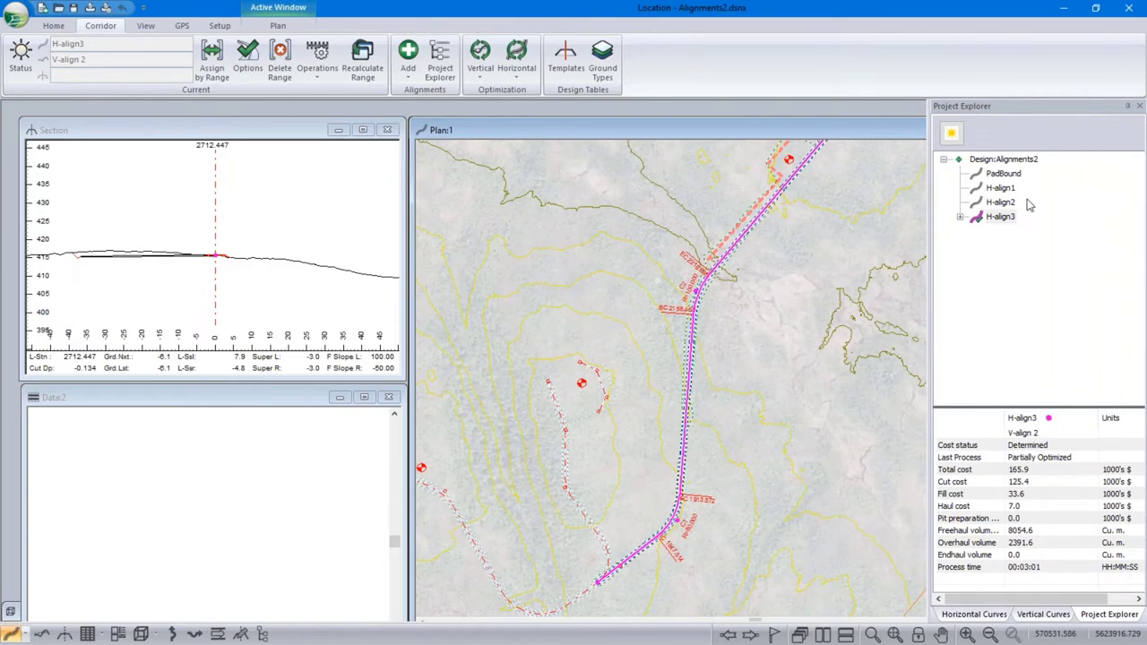
pyautogui.moveTo(1000, 191)
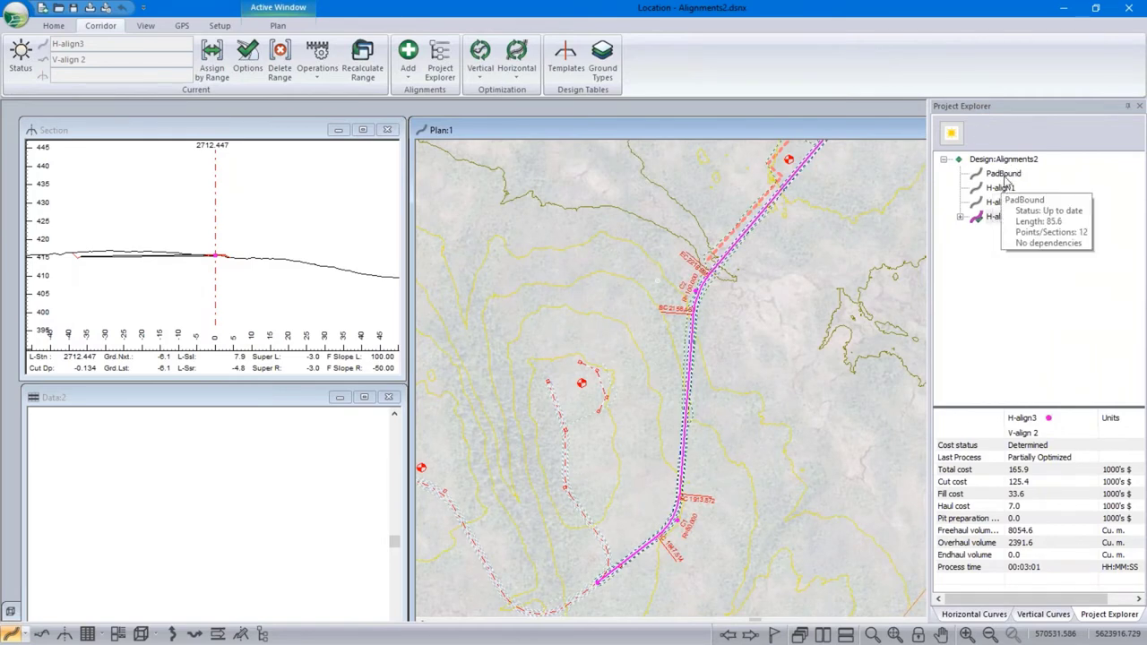
pyautogui.click(1004, 174)
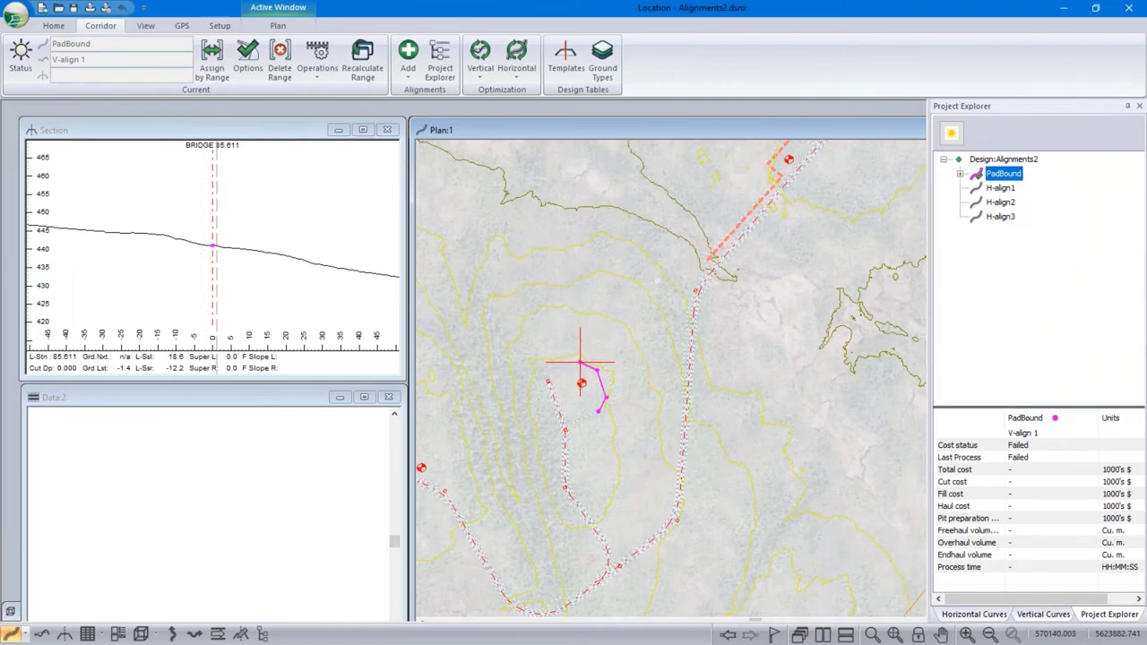
pyautogui.scroll(5, 574, 388)
pyautogui.scroll(-3, 573, 392)
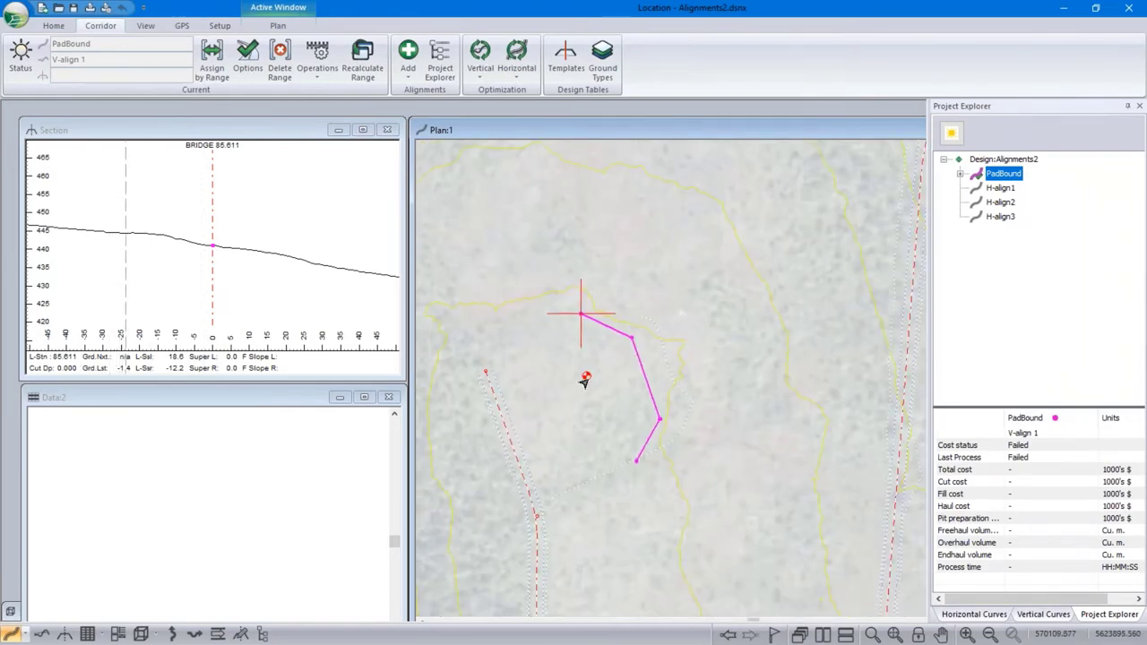
# Show the 3D view beside the plan and insert a new IP into the PadBound alignment, pulled inward near the turbine marker
pyautogui.click(141, 635)
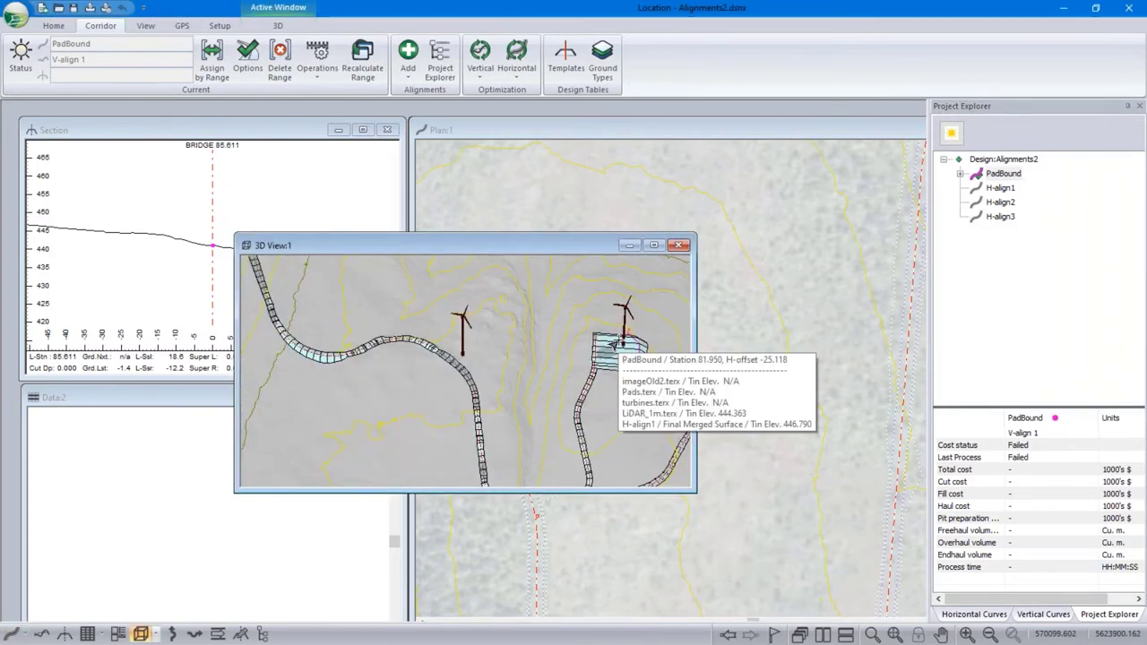
pyautogui.moveTo(548, 247); pyautogui.dragTo(309, 271)
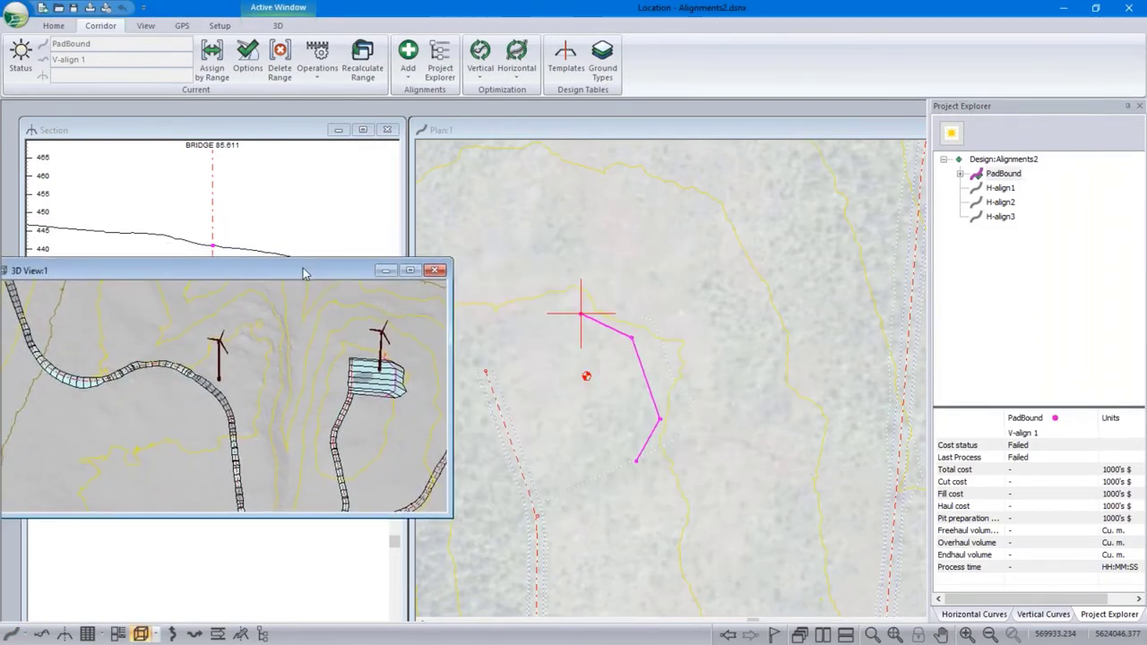
pyautogui.rightClick(677, 323)
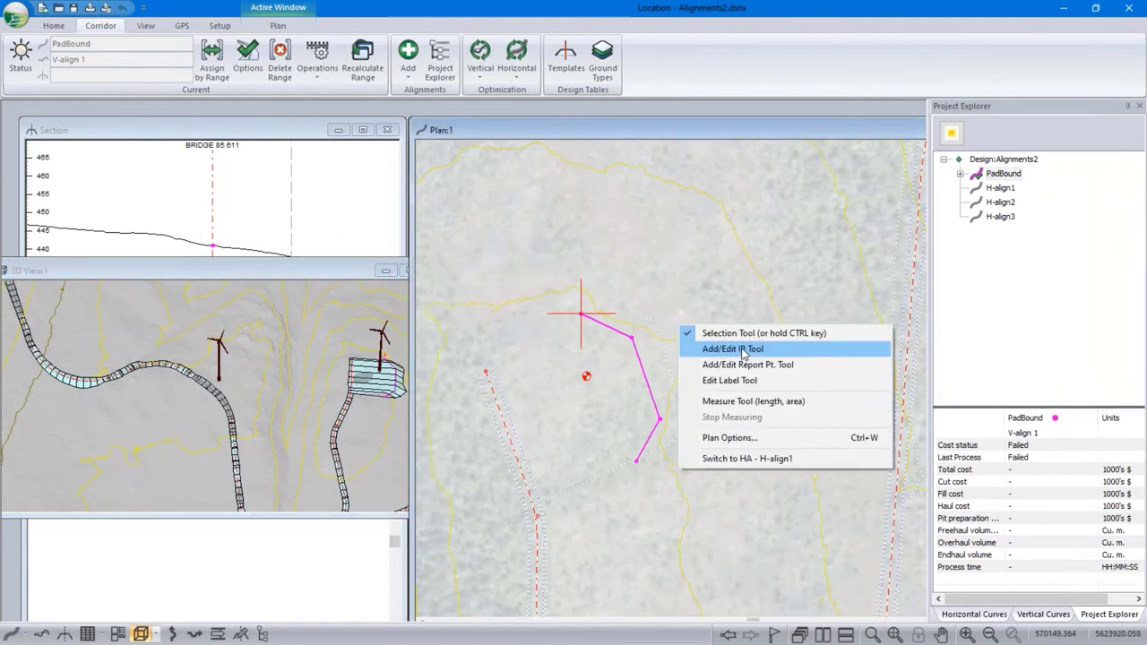
pyautogui.click(746, 350)
pyautogui.moveTo(623, 373)
pyautogui.mouseDown()
pyautogui.moveTo(588, 377)
pyautogui.moveTo(606, 374)
pyautogui.mouseUp()
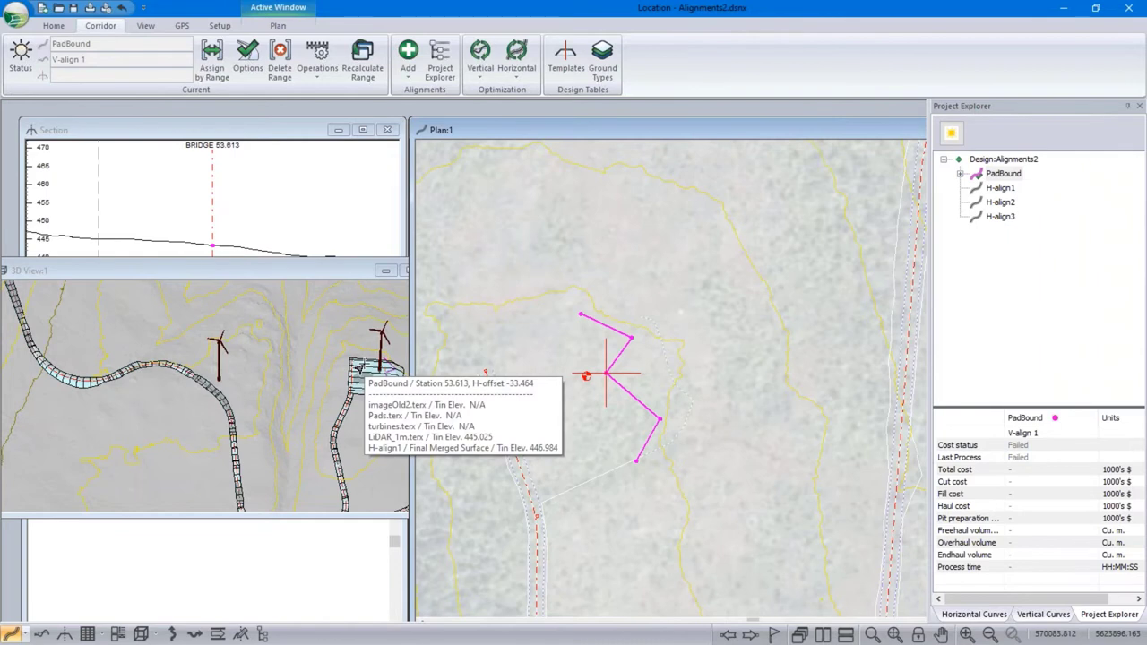
# Make H-align1 the current alignment, recalculate its range and inspect the turbine pad in the 3D view
pyautogui.click(1006, 190)
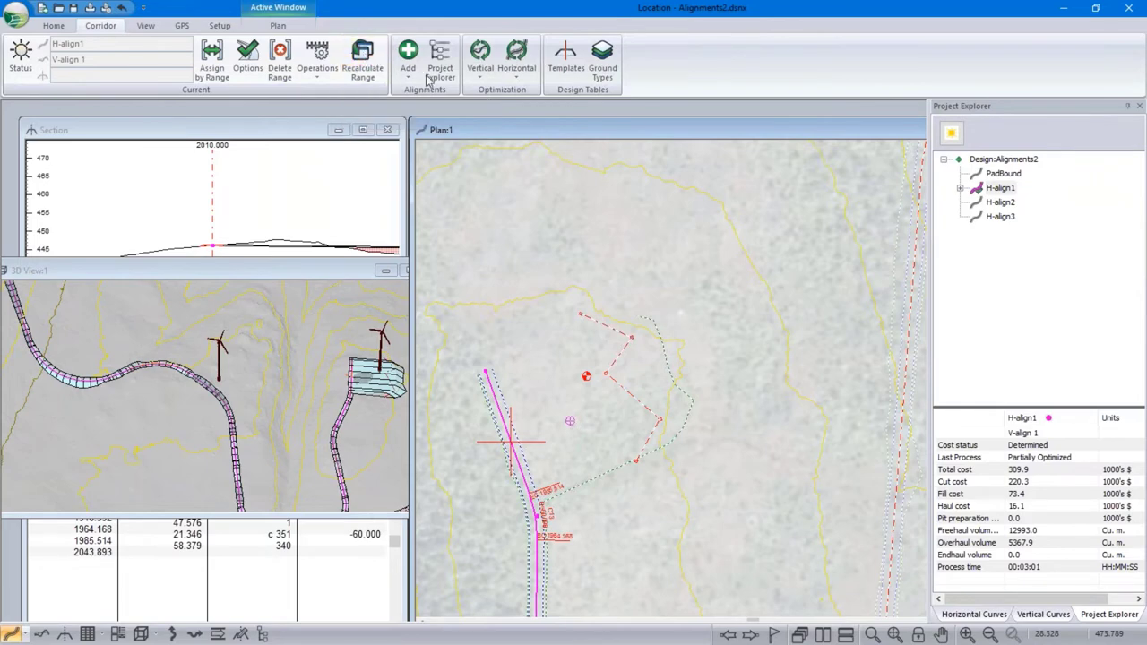
pyautogui.click(362, 65)
pyautogui.click(610, 375)
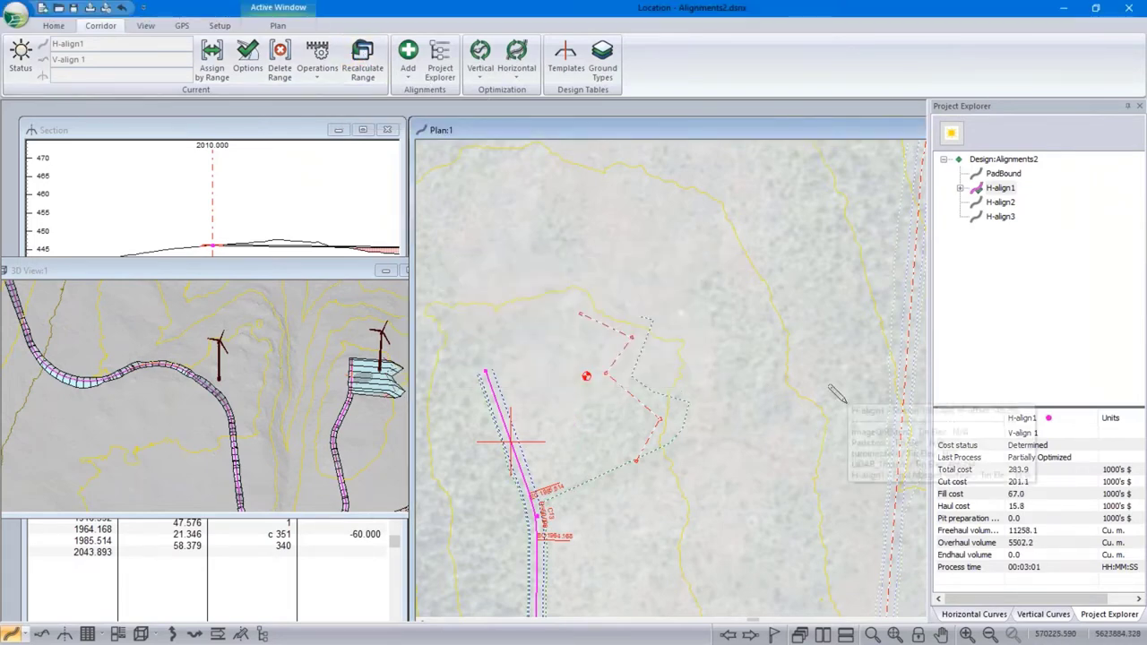
pyautogui.scroll(4, 380, 384)
pyautogui.moveTo(379, 383); pyautogui.dragTo(340, 425)
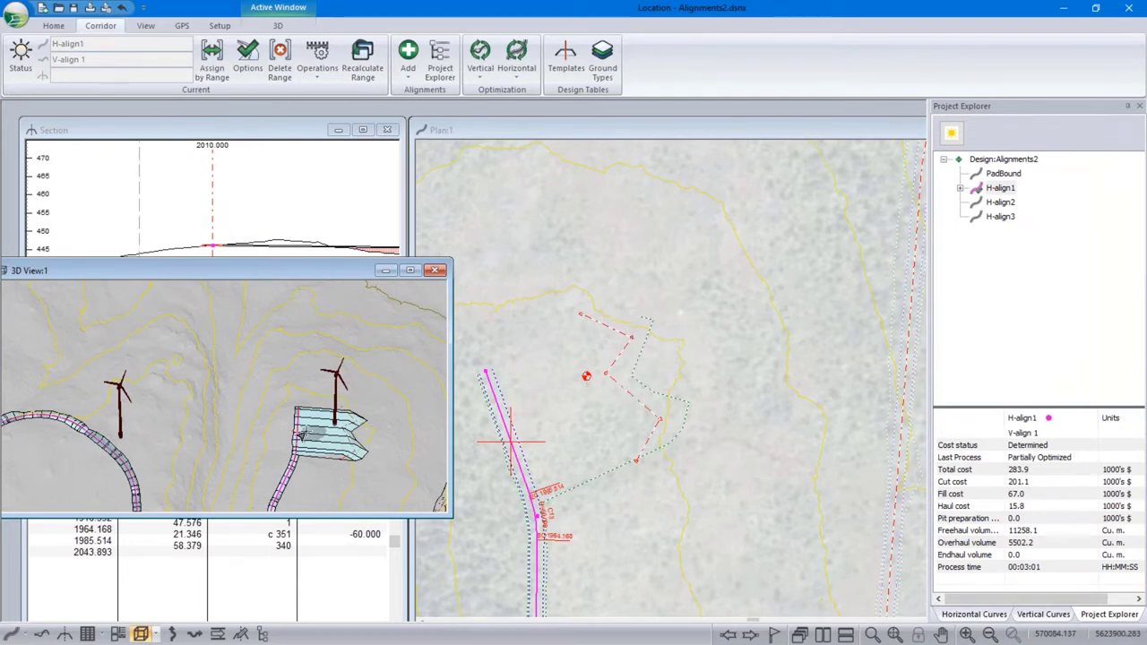
pyautogui.moveTo(303, 437)
pyautogui.moveTo(305, 271); pyautogui.dragTo(379, 167)
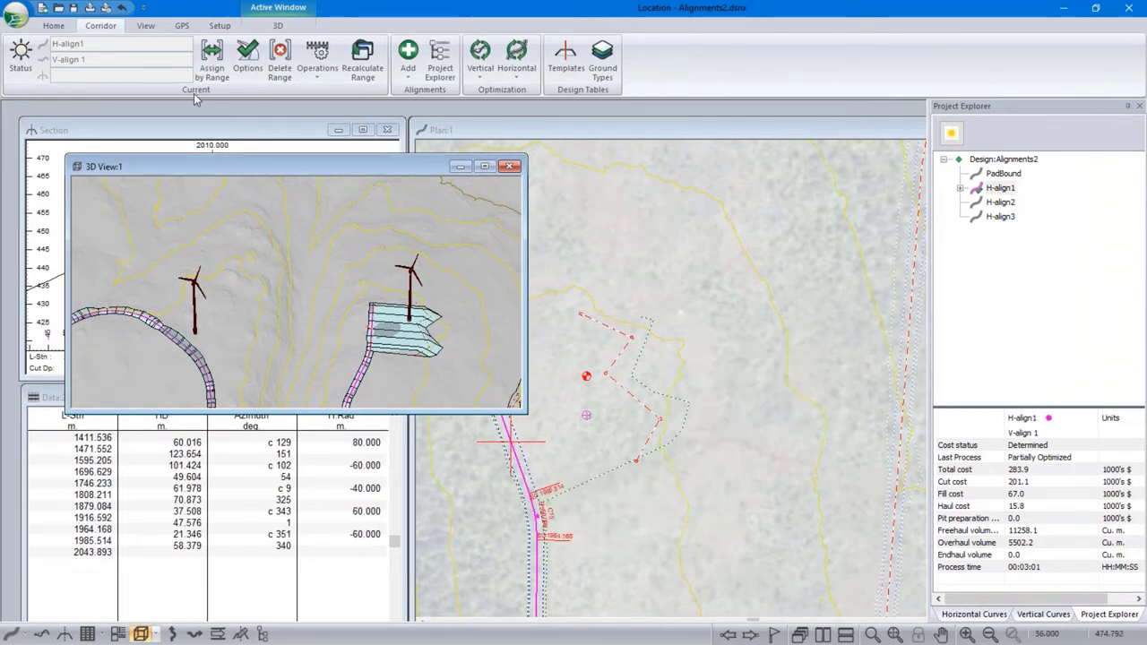
# Switch to the Terrain module and open the Pads.terx file
pyautogui.click(221, 27)
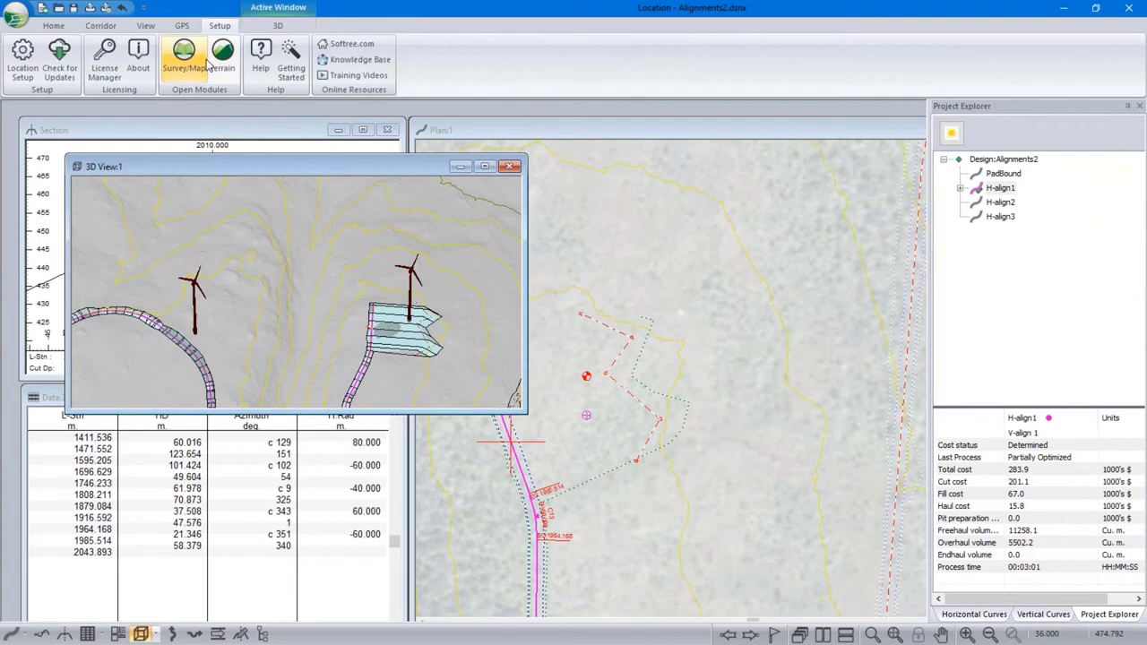
pyautogui.click(224, 61)
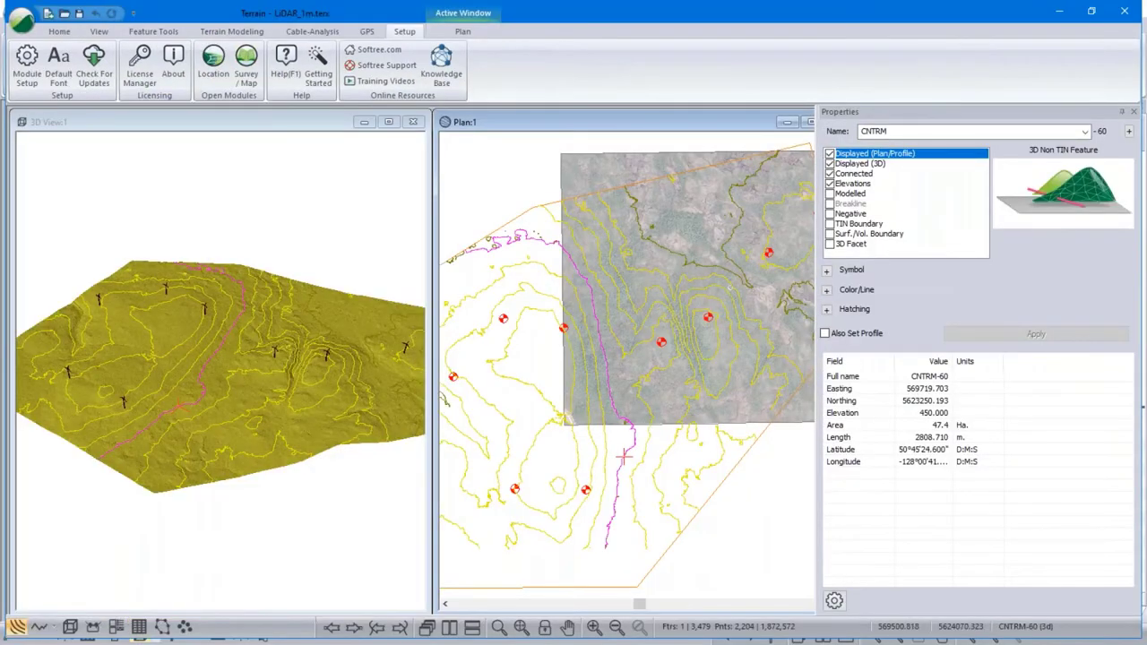
pyautogui.click(22, 18)
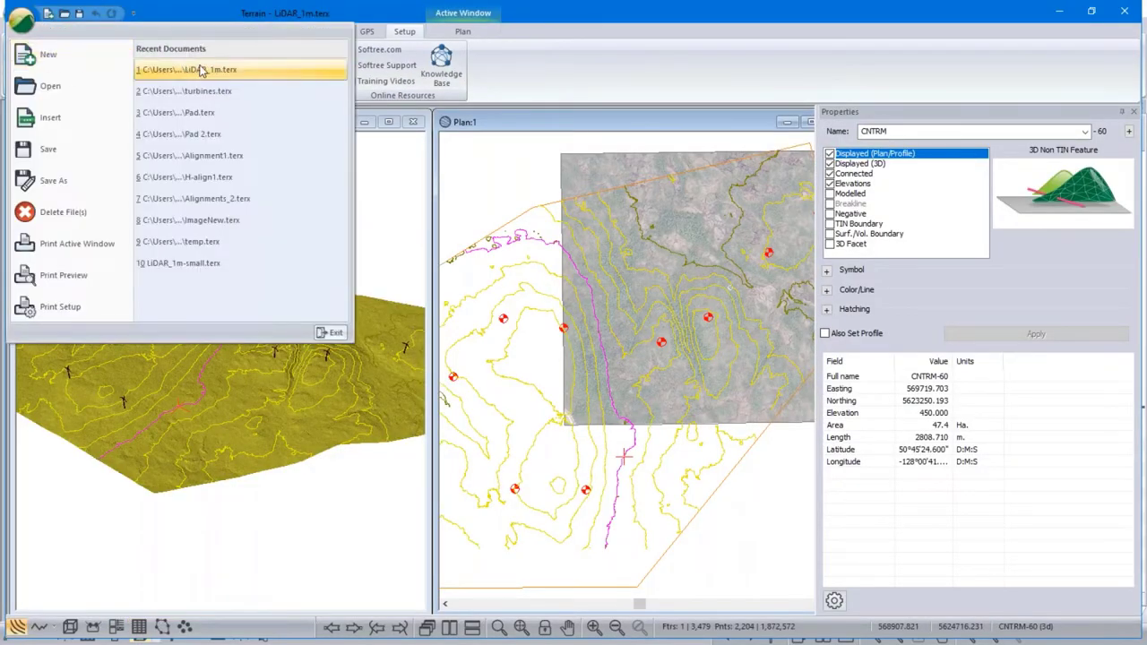
pyautogui.click(203, 114)
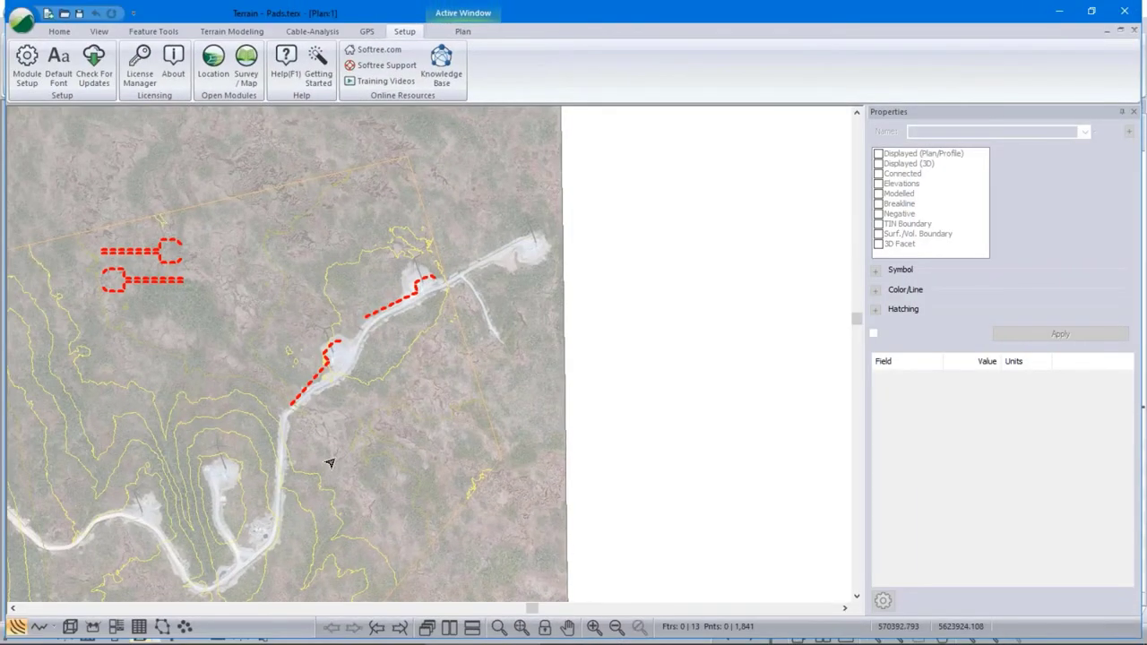
# Examine the pad outlines along the road and the PadLeft template's feature coordinates in survey and X/Y/Z formats
pyautogui.moveTo(330, 462)
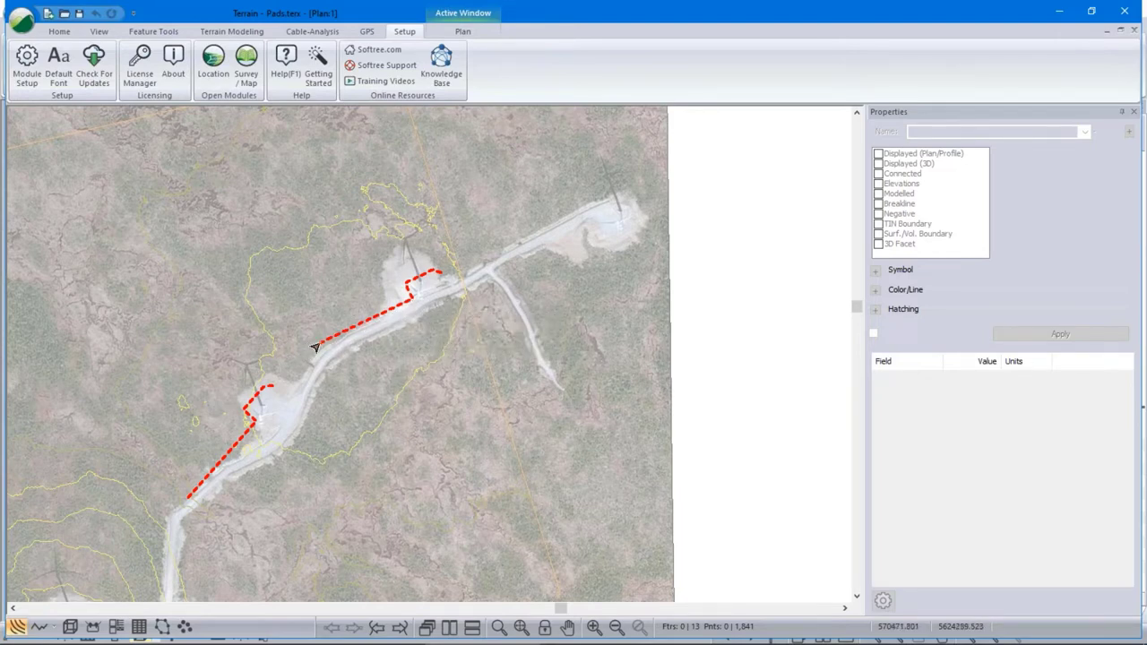
pyautogui.moveTo(502, 345)
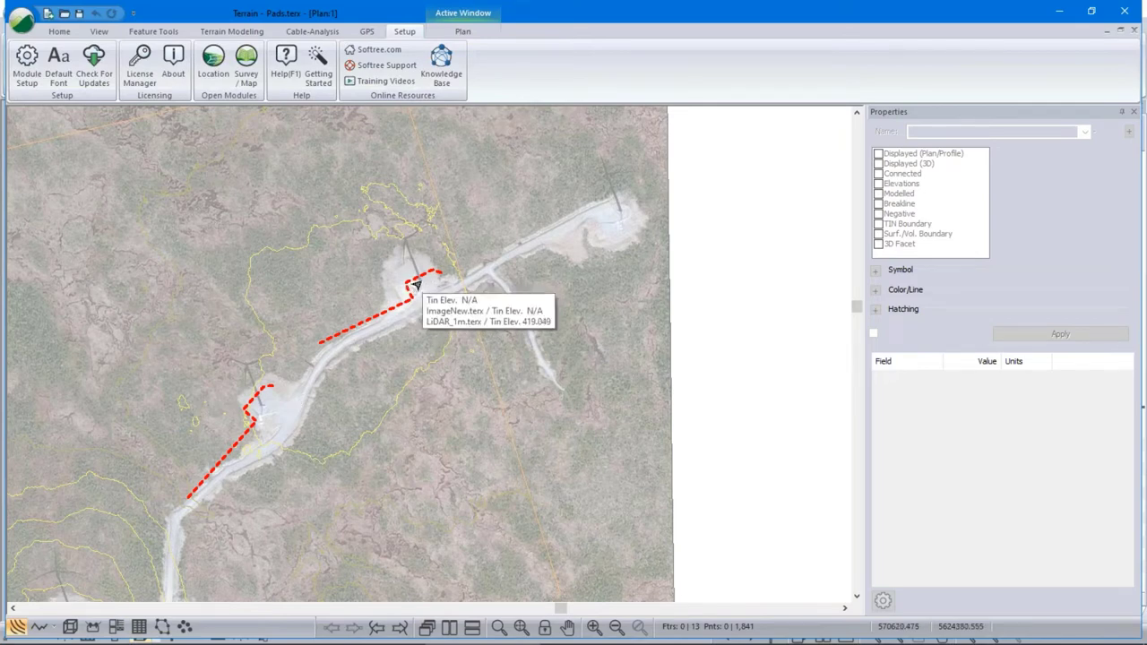
pyautogui.moveTo(499, 406)
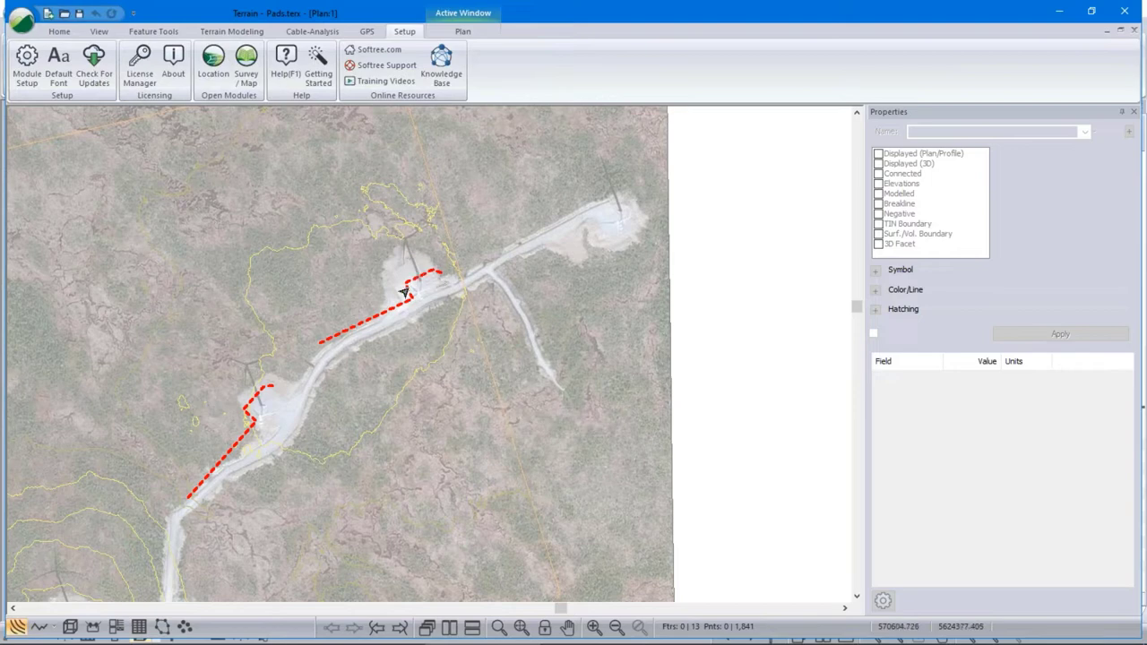
pyautogui.moveTo(418, 284)
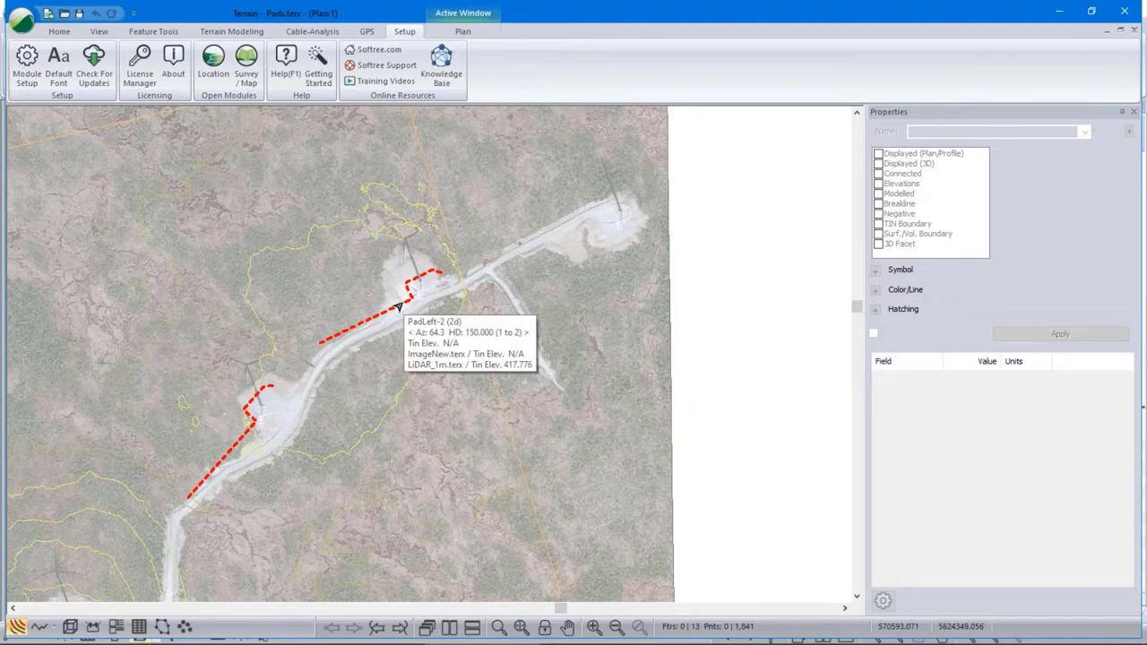
pyautogui.scroll(-1, 312, 325)
pyautogui.moveTo(229, 310); pyautogui.dragTo(434, 311, button='middle')
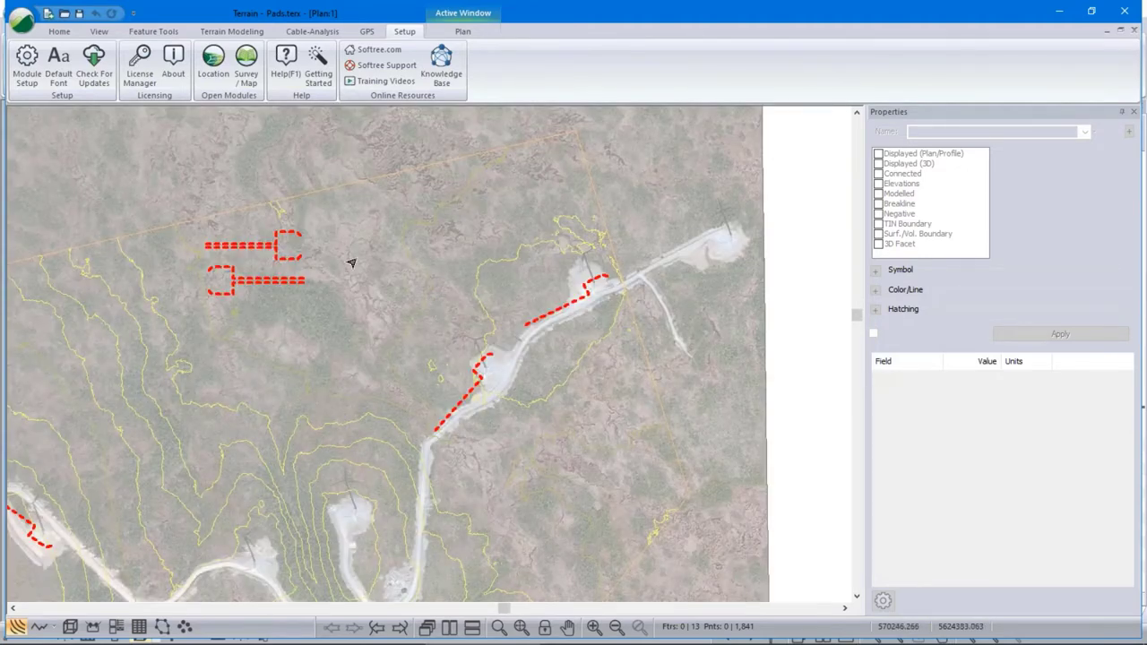
pyautogui.click(275, 281)
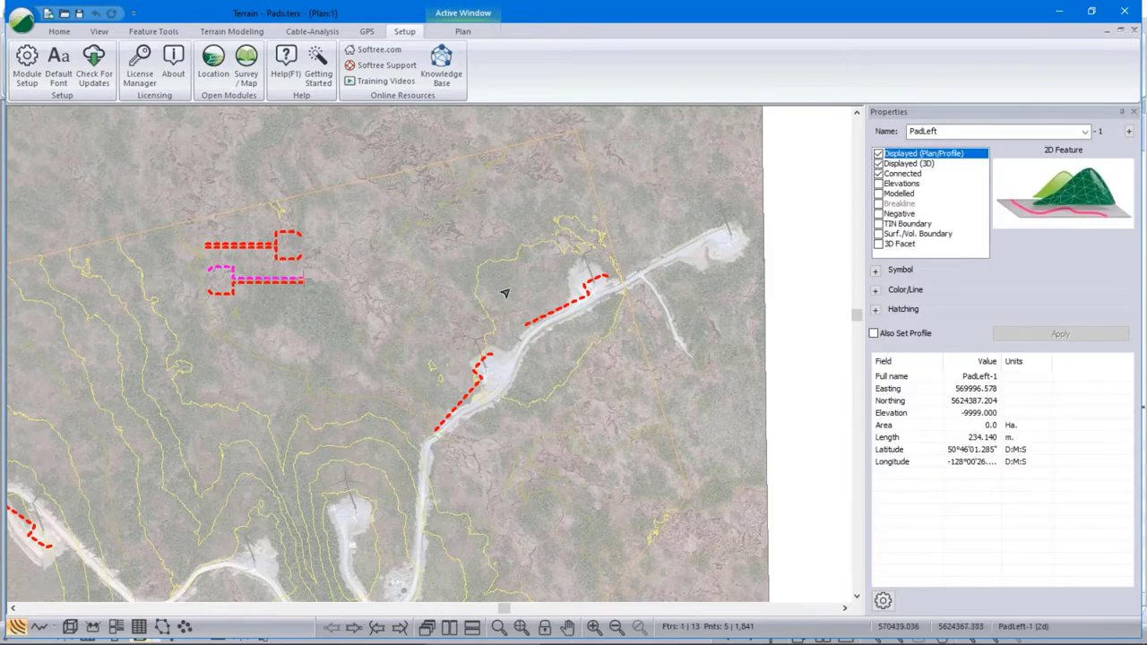
pyautogui.click(235, 32)
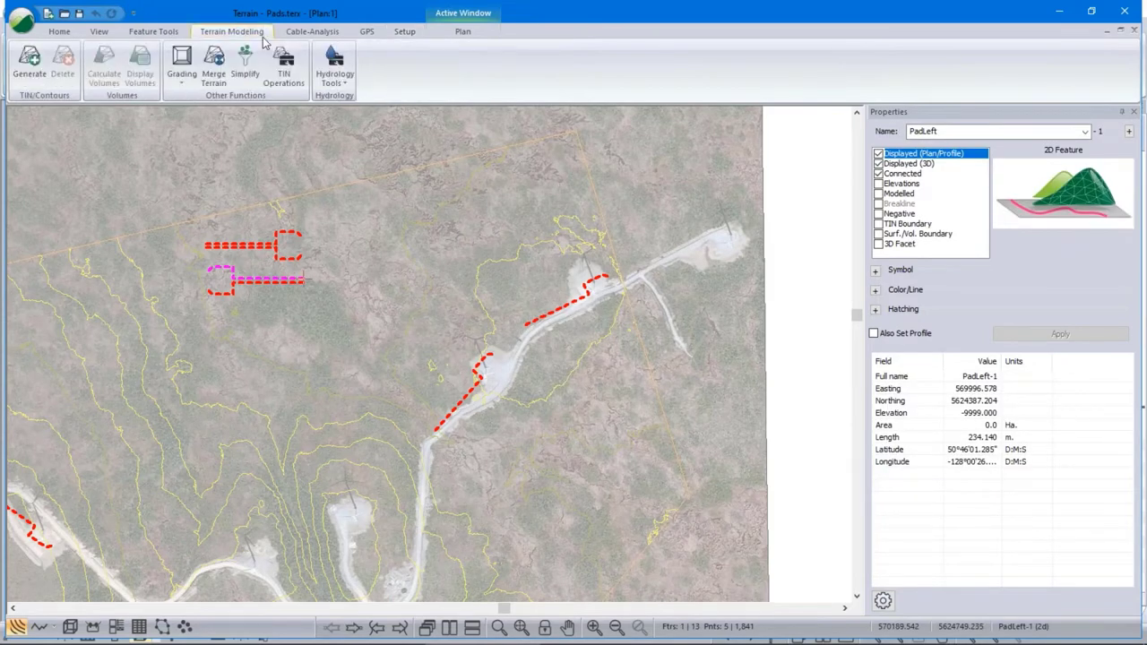
pyautogui.click(154, 31)
pyautogui.click(80, 83)
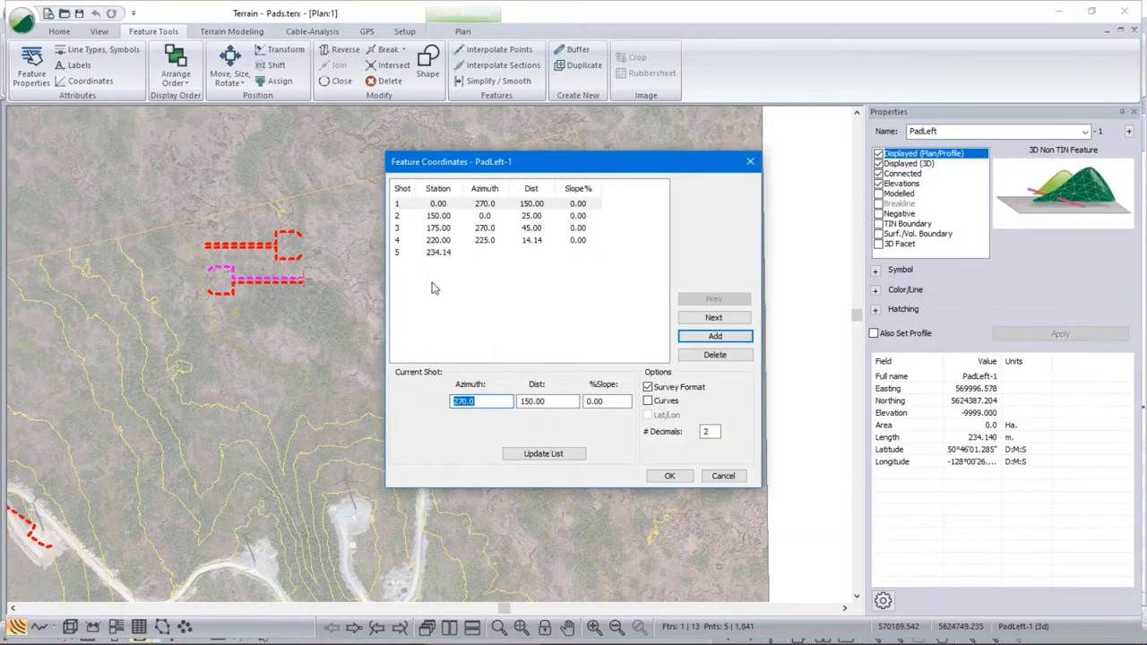
pyautogui.click(649, 388)
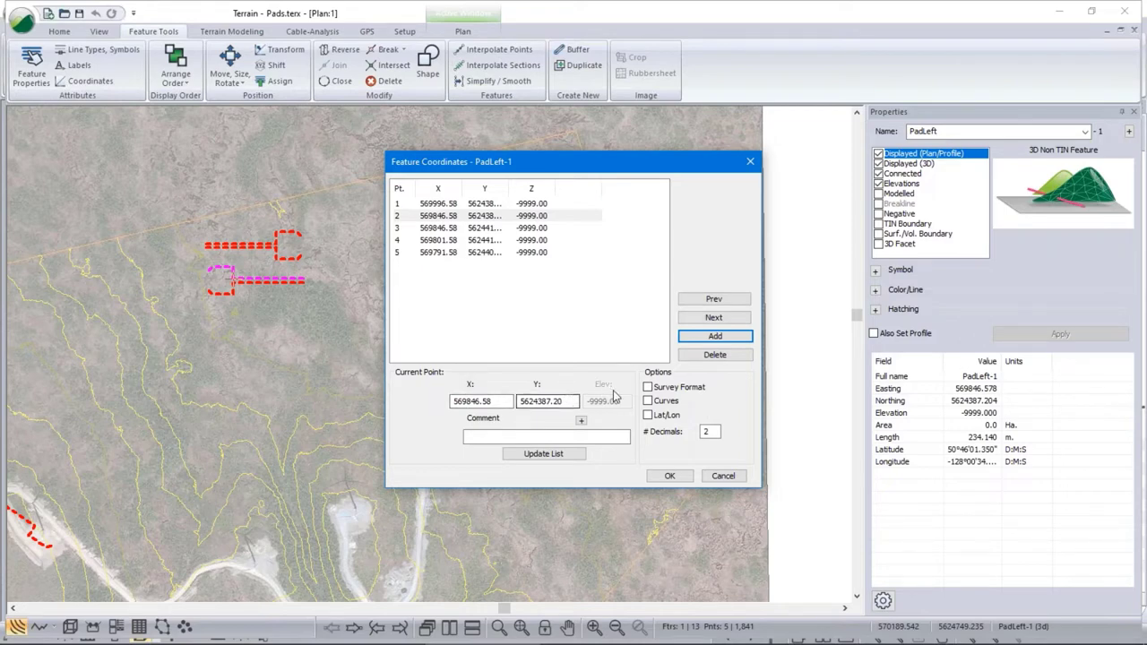
pyautogui.click(651, 387)
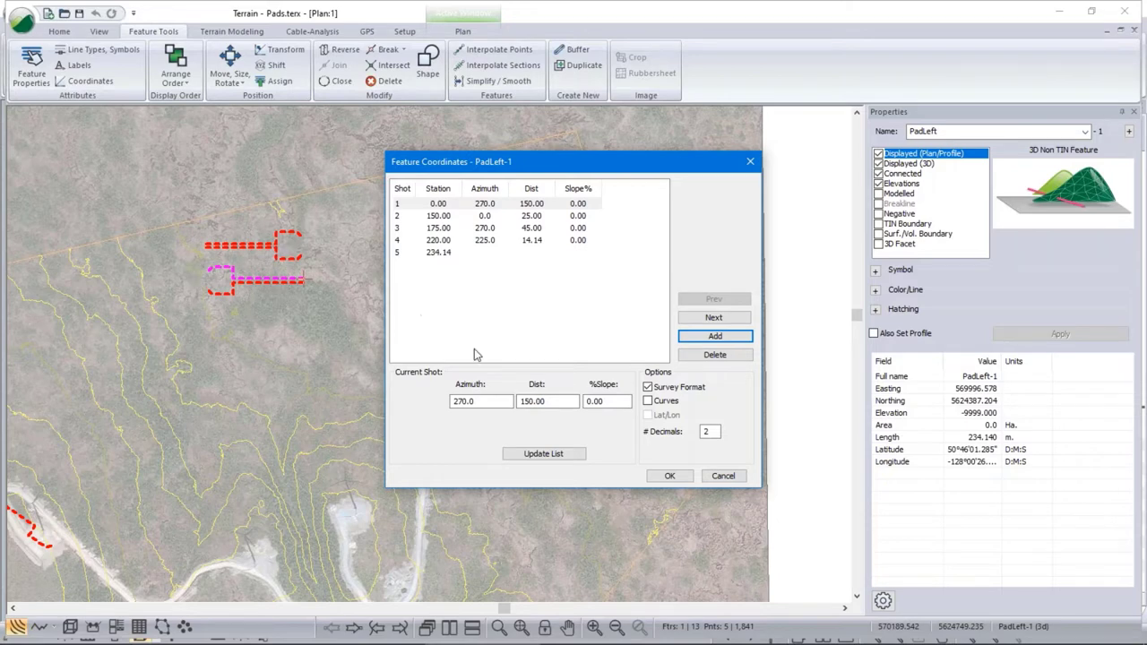
pyautogui.click(723, 475)
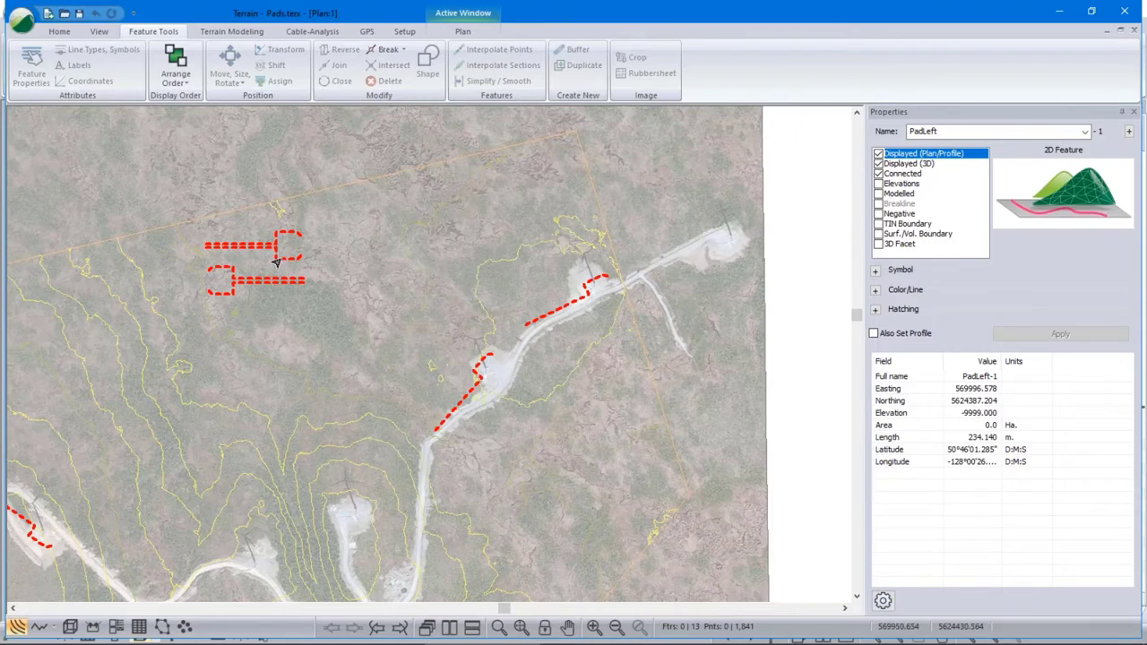
# Duplicate the PadRight template outline and move the copy to the turbine clearing at the far end of the road
pyautogui.moveTo(397, 504); pyautogui.dragTo(380, 444, button='middle')
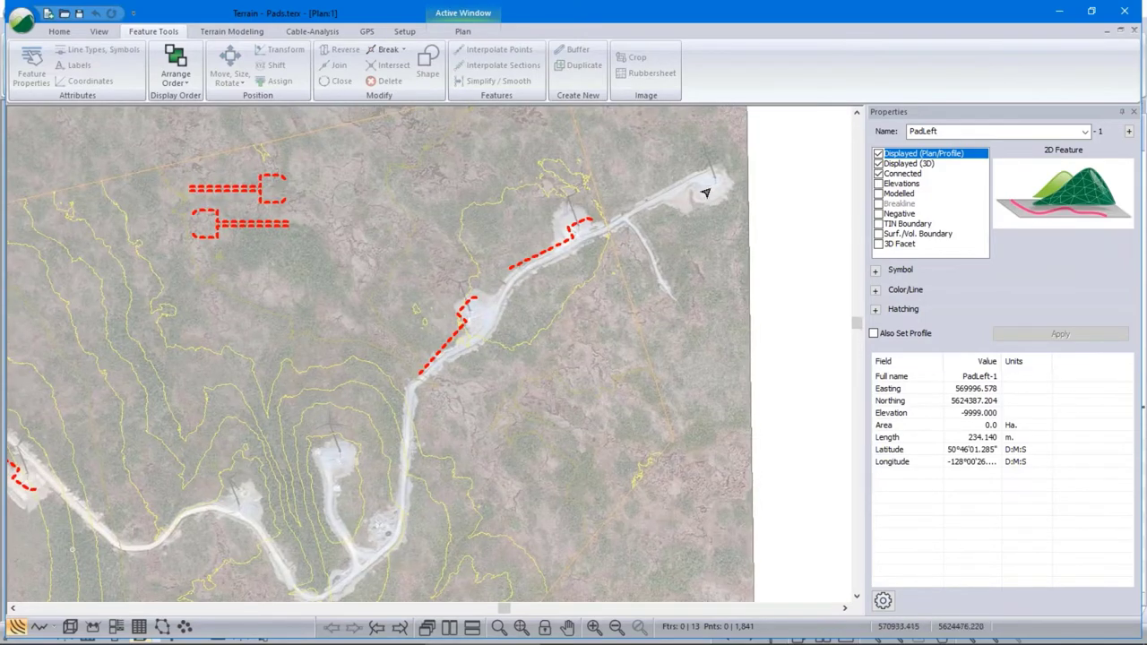
pyautogui.moveTo(717, 204)
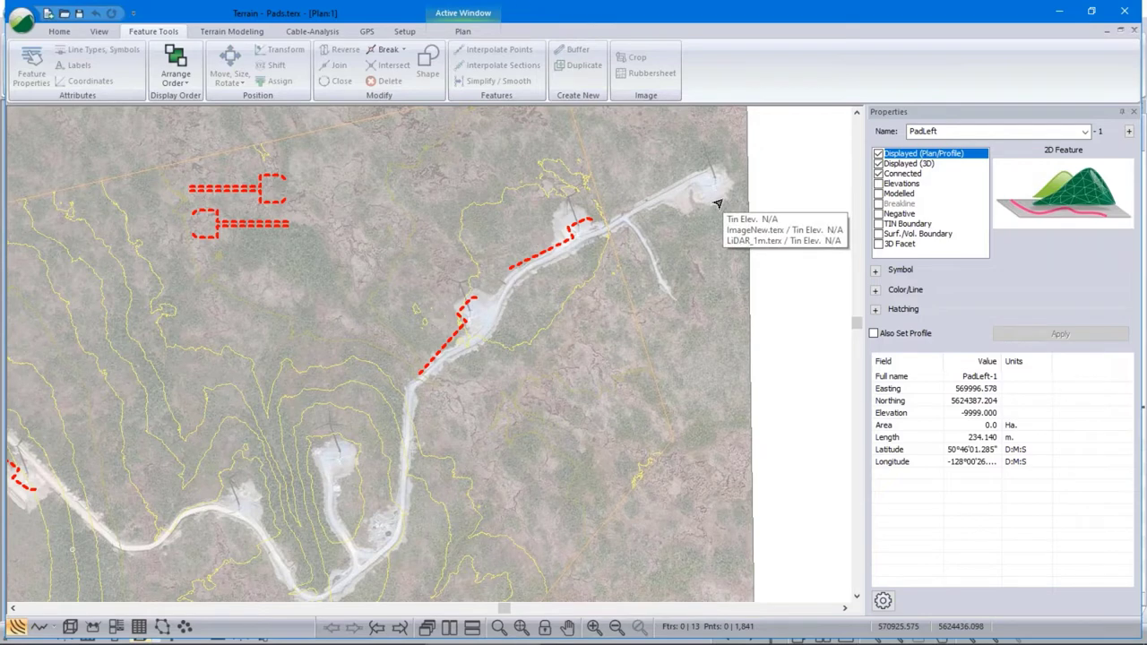
pyautogui.moveTo(705, 186)
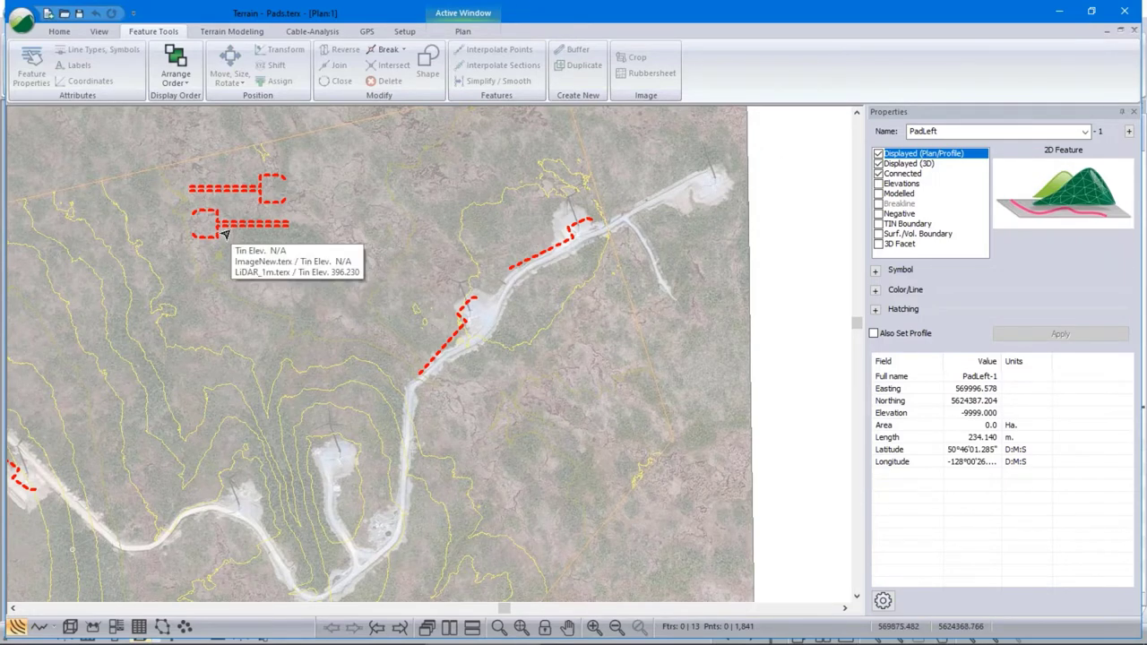
pyautogui.click(271, 208)
pyautogui.moveTo(580, 349)
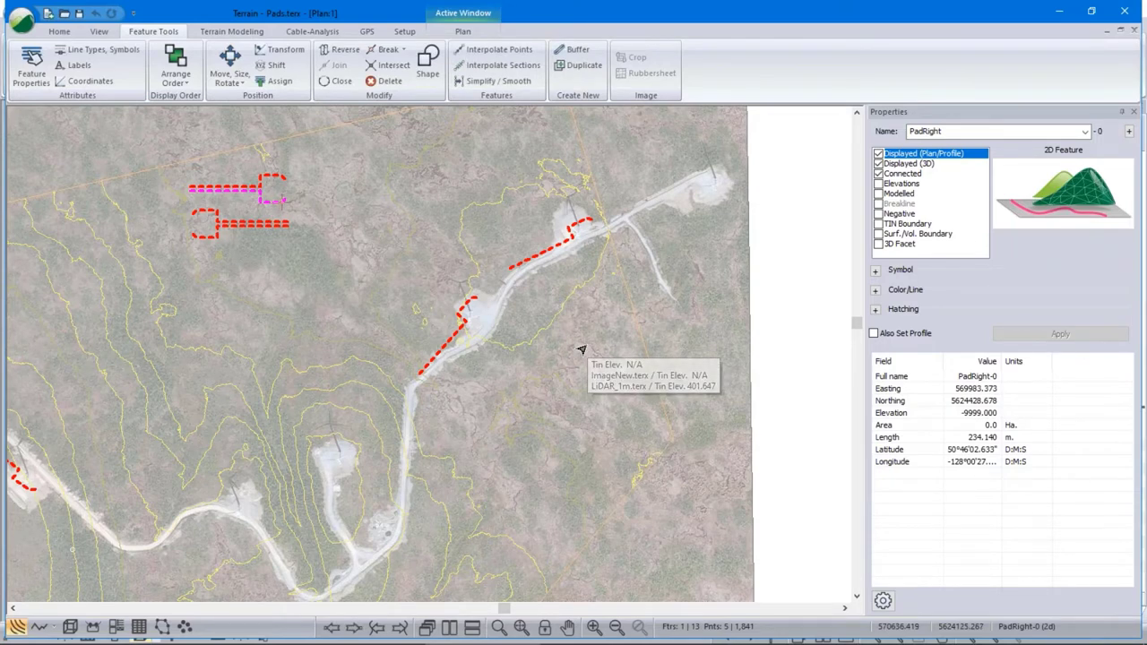
pyautogui.hotkey('ctrl', 'd')
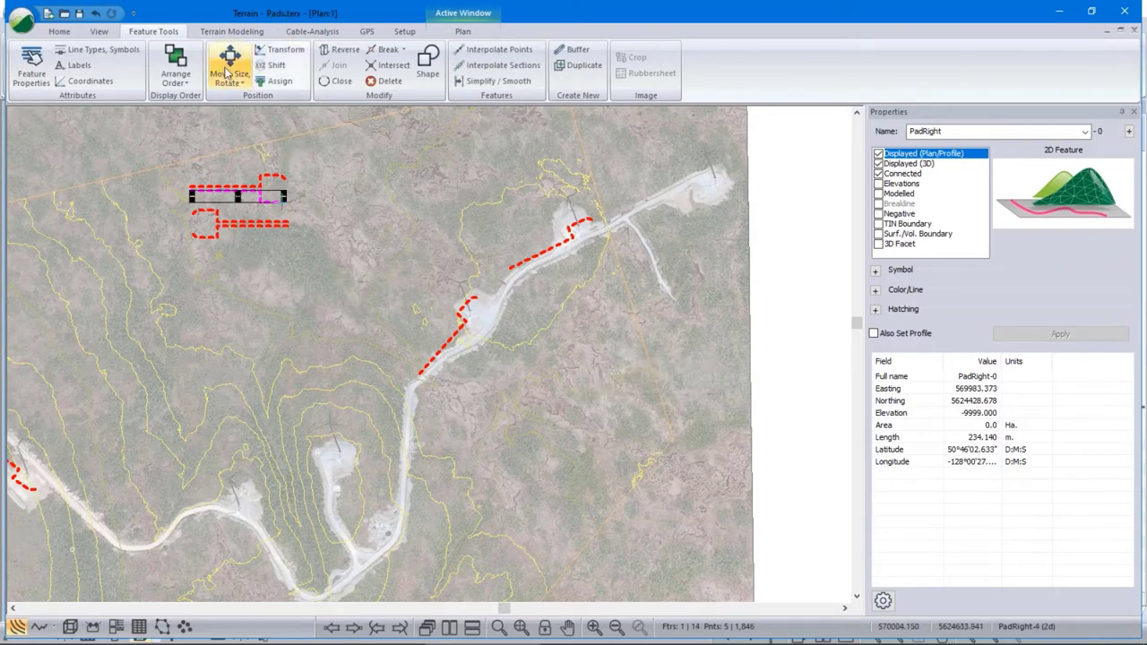
pyautogui.moveTo(243, 195); pyautogui.dragTo(702, 200)
# Rotate the duplicated PadRight outline to follow the road's direction and position it over the turbine clearing
pyautogui.scroll(3, 703, 199)
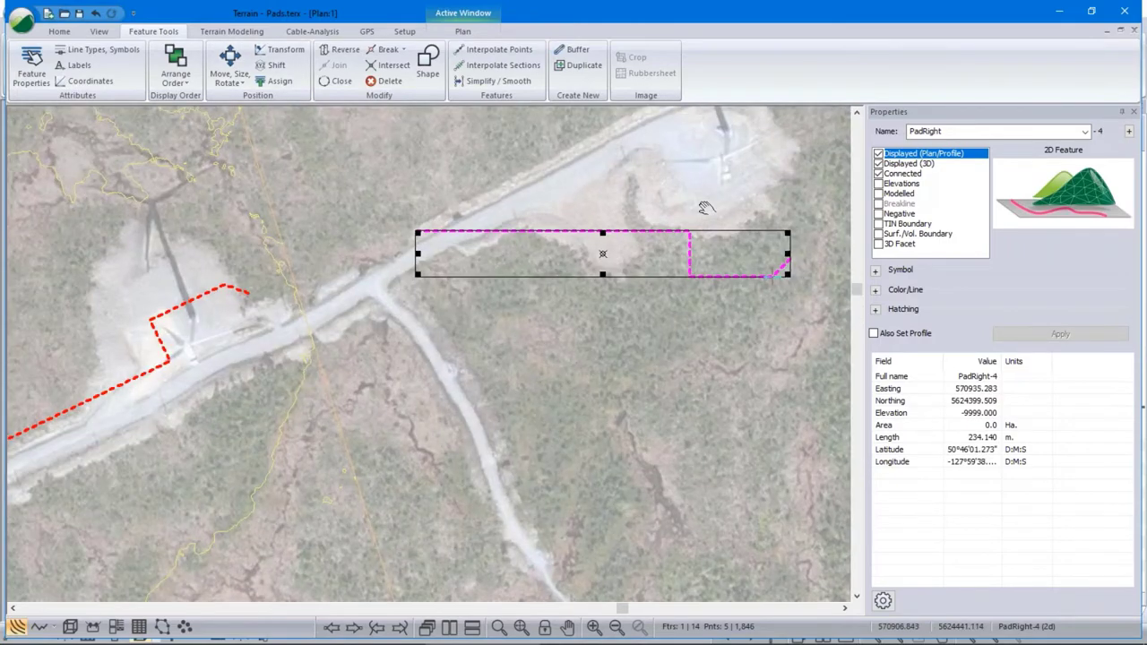
pyautogui.moveTo(705, 207); pyautogui.dragTo(616, 266, button='middle')
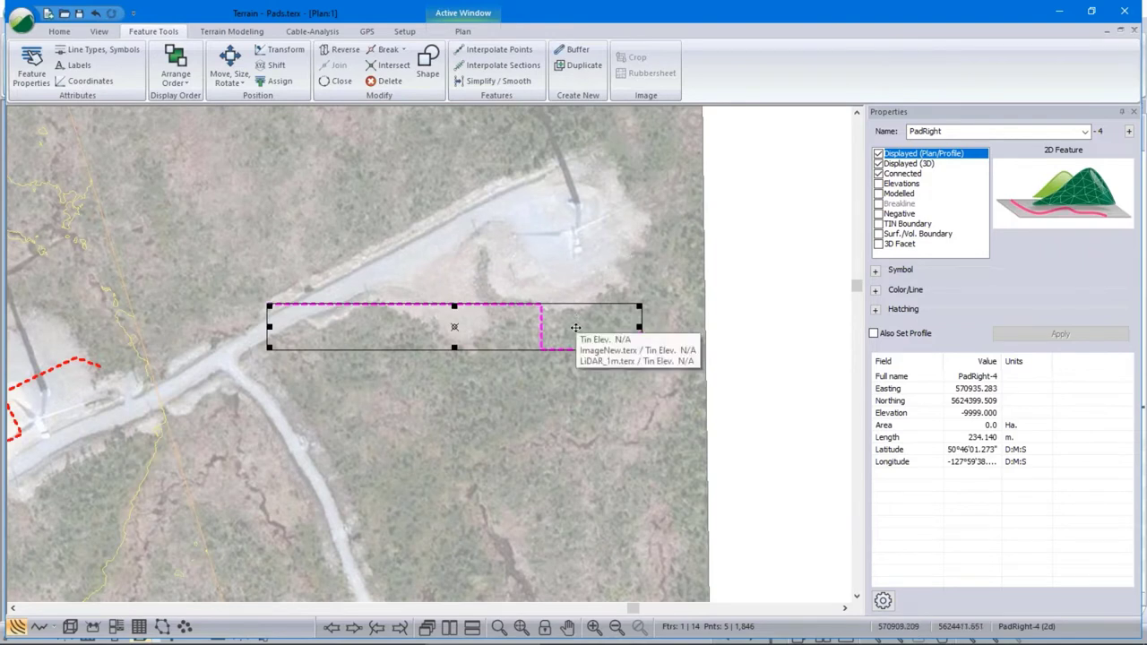
pyautogui.moveTo(575, 328); pyautogui.dragTo(605, 282)
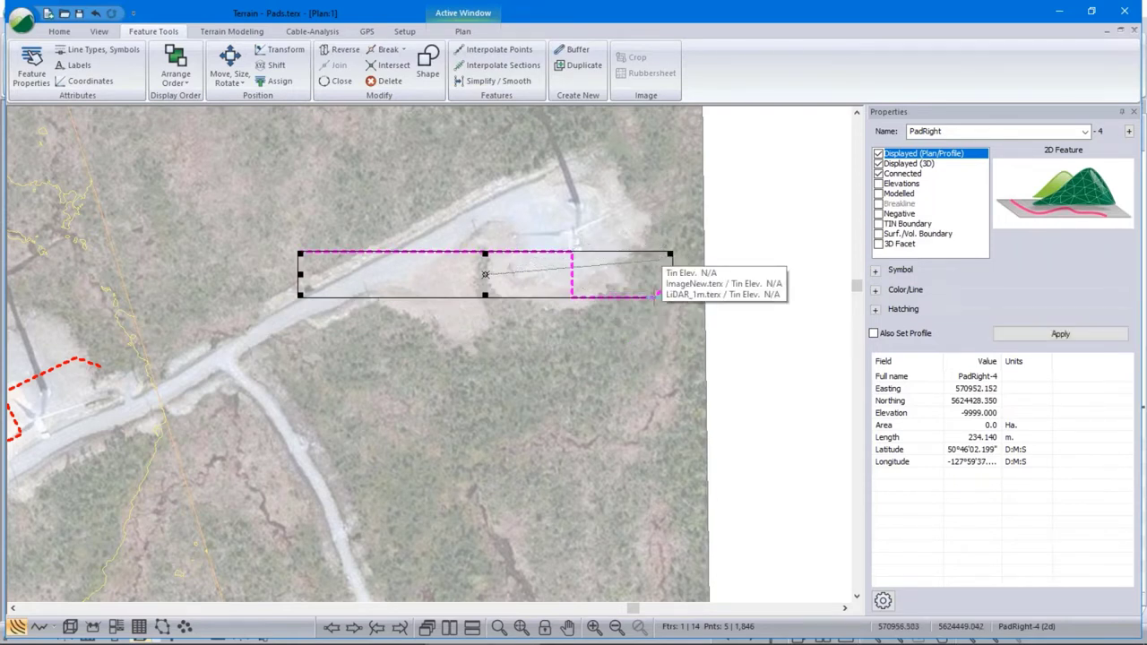
pyautogui.moveTo(664, 253); pyautogui.dragTo(657, 258)
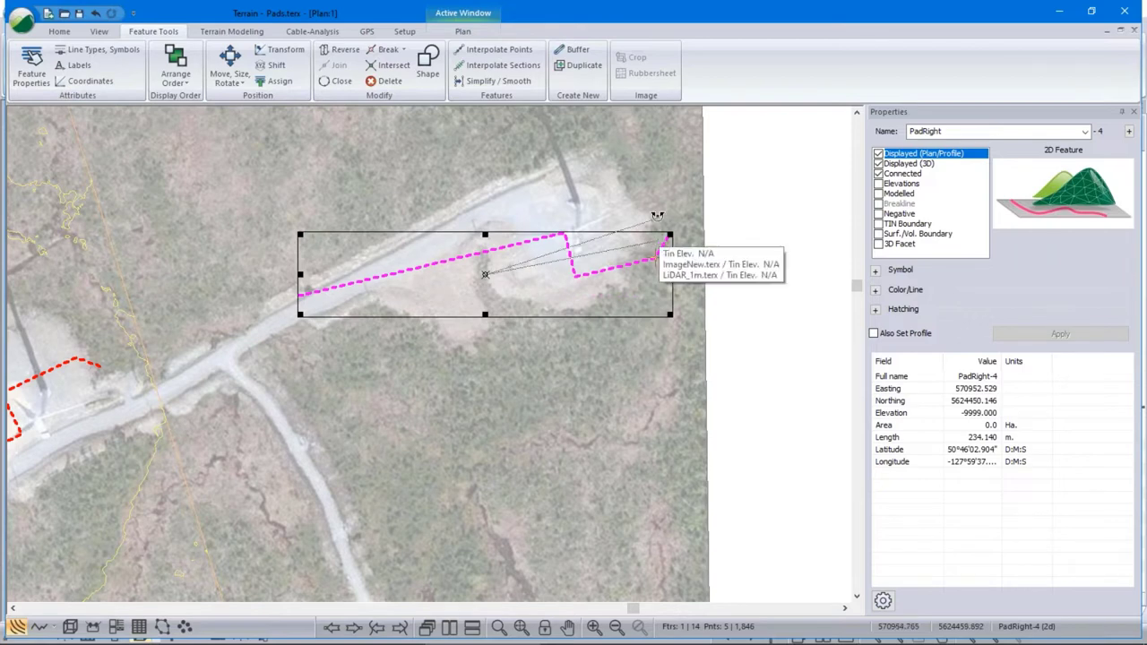
pyautogui.moveTo(655, 212); pyautogui.dragTo(588, 245)
pyautogui.moveTo(645, 209); pyautogui.dragTo(643, 223)
pyautogui.moveTo(505, 266); pyautogui.dragTo(487, 266)
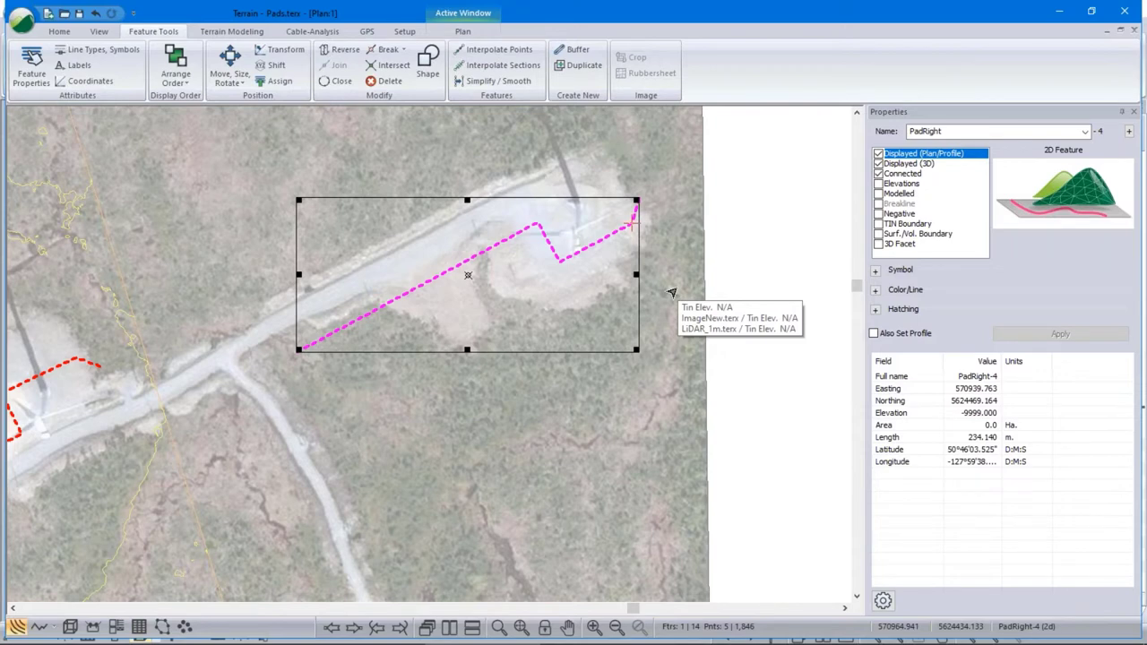
pyautogui.click(407, 395)
pyautogui.moveTo(404, 397); pyautogui.dragTo(171, 440, button='middle')
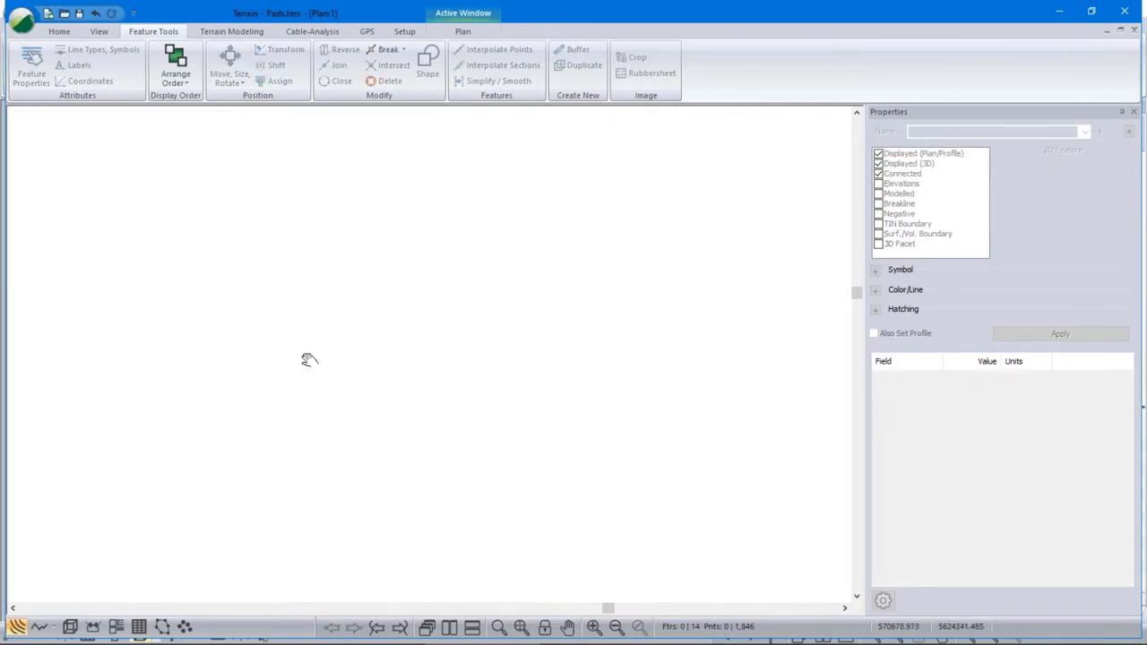
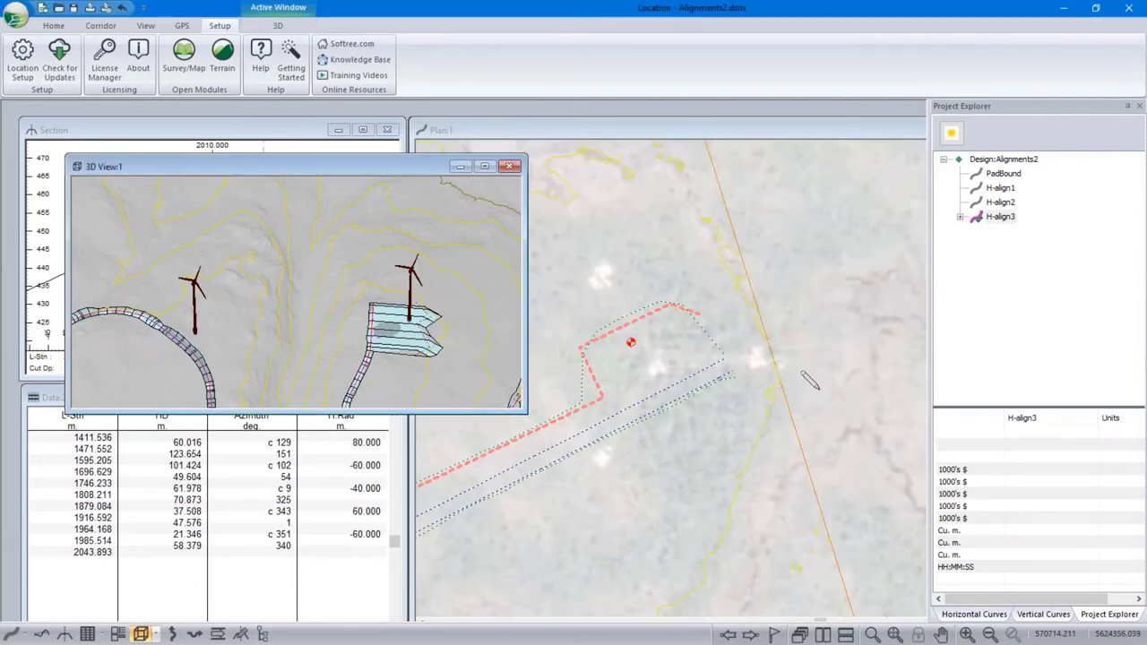
# Minimize the 3D view and inspect the area around the turbine pad at the end of H-align3 in plan
pyautogui.click(458, 167)
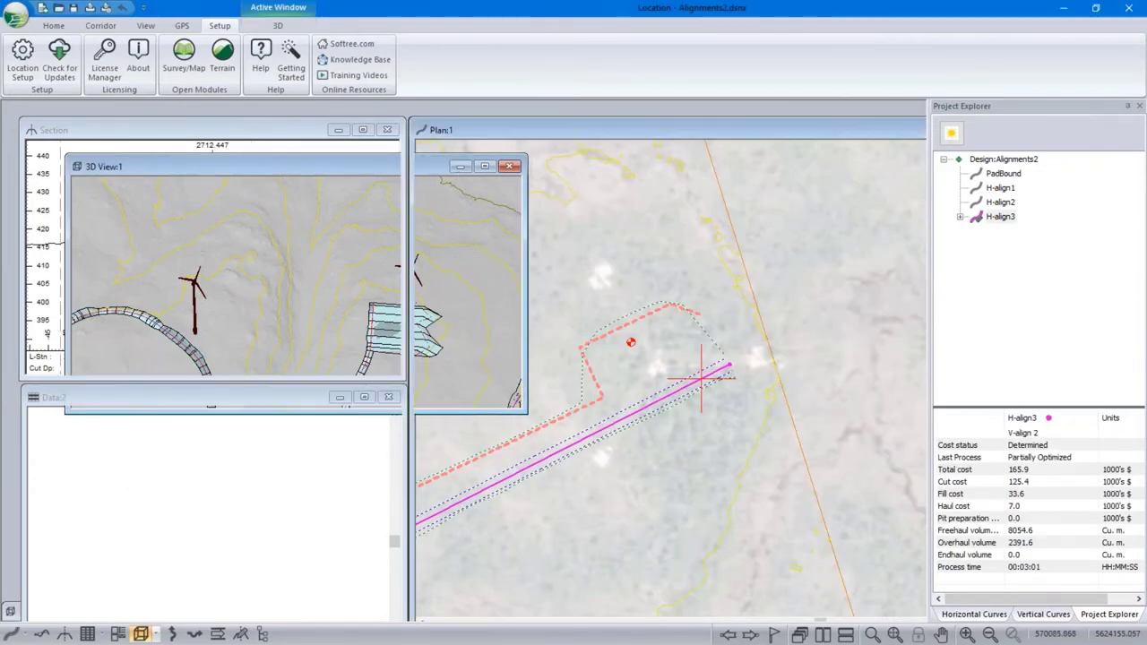
pyautogui.moveTo(530, 421)
pyautogui.mouseDown()
pyautogui.moveTo(542, 404)
pyautogui.moveTo(610, 391)
pyautogui.mouseUp()
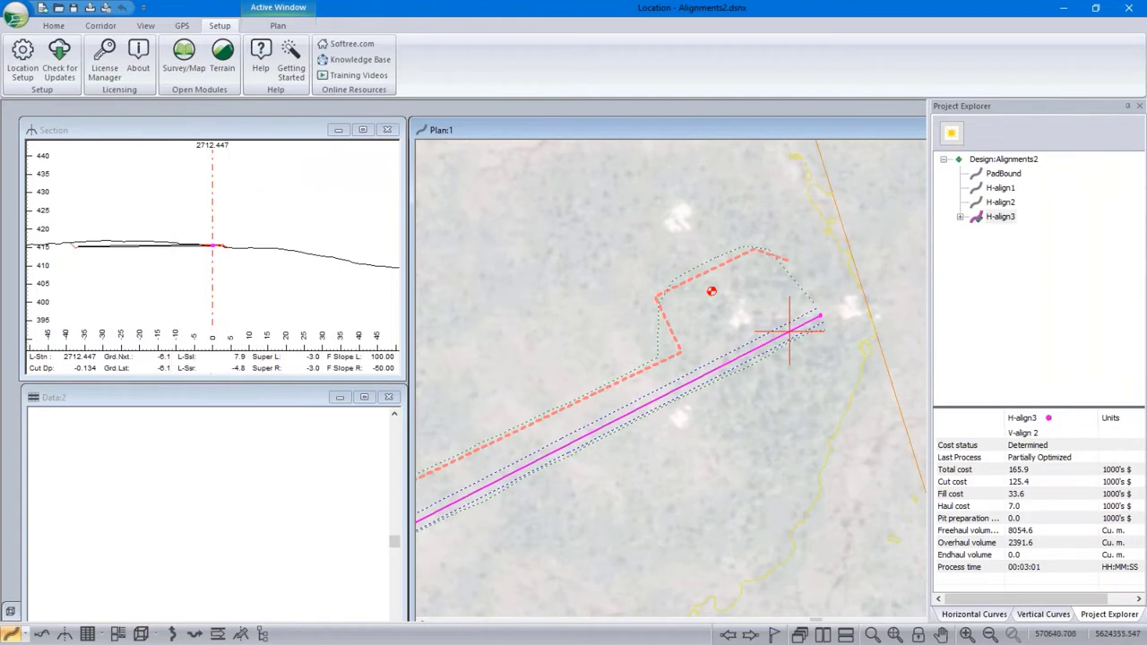
pyautogui.moveTo(763, 337)
pyautogui.moveTo(704, 250)
pyautogui.scroll(-1, 778, 285)
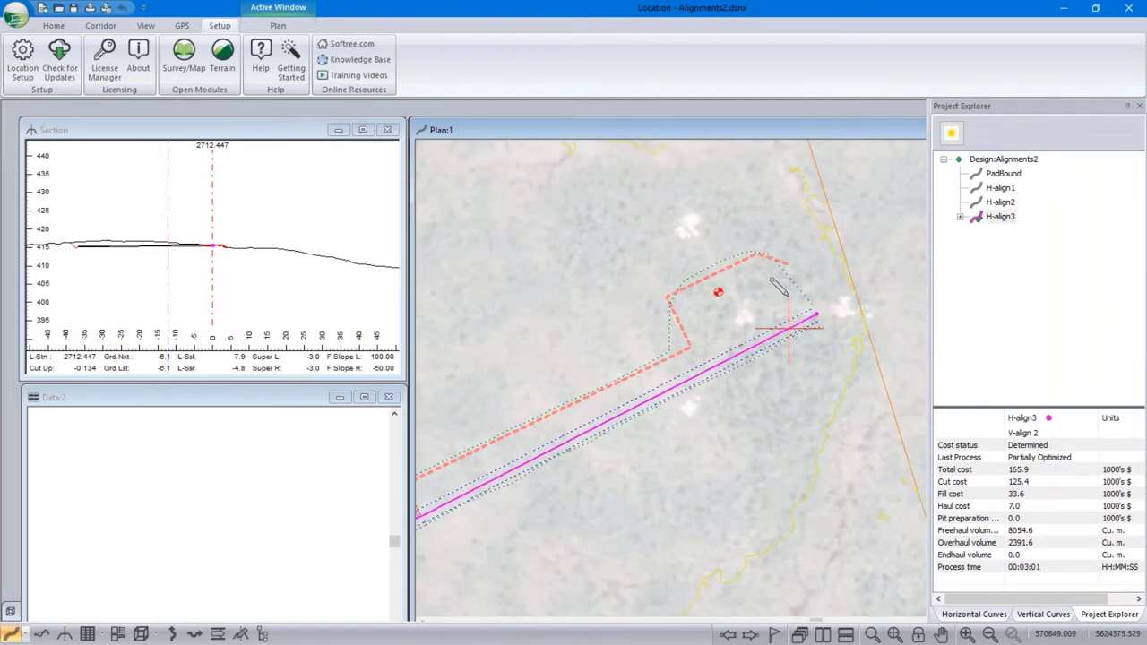
pyautogui.scroll(-1, 528, 435)
pyautogui.scroll(-1, 698, 405)
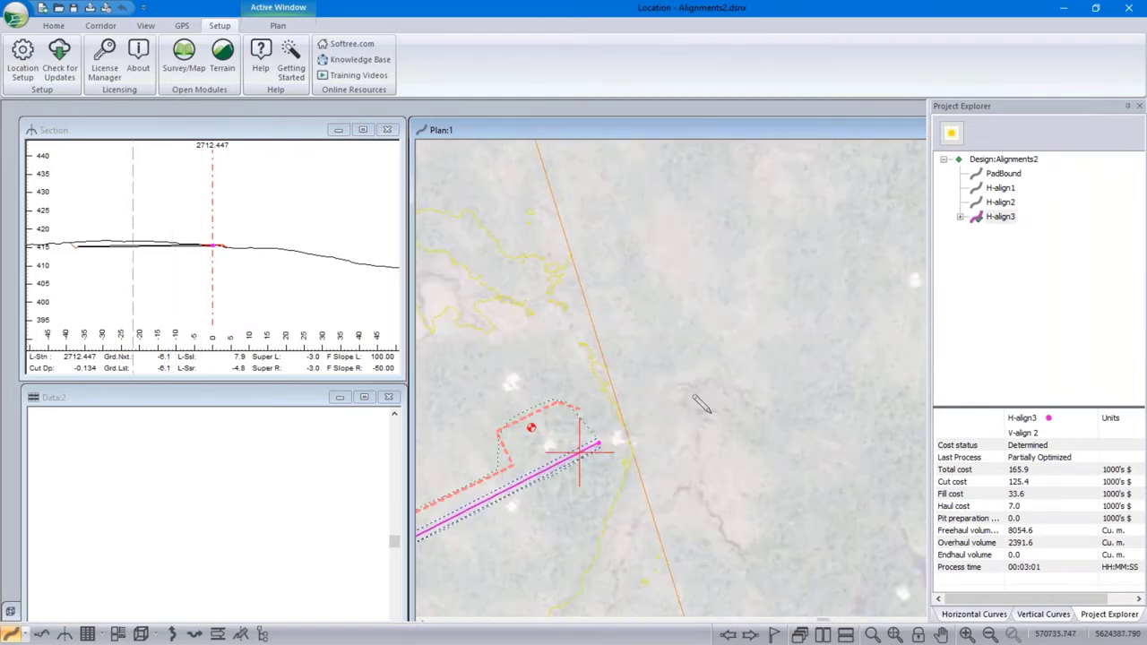
pyautogui.scroll(-1, 701, 405)
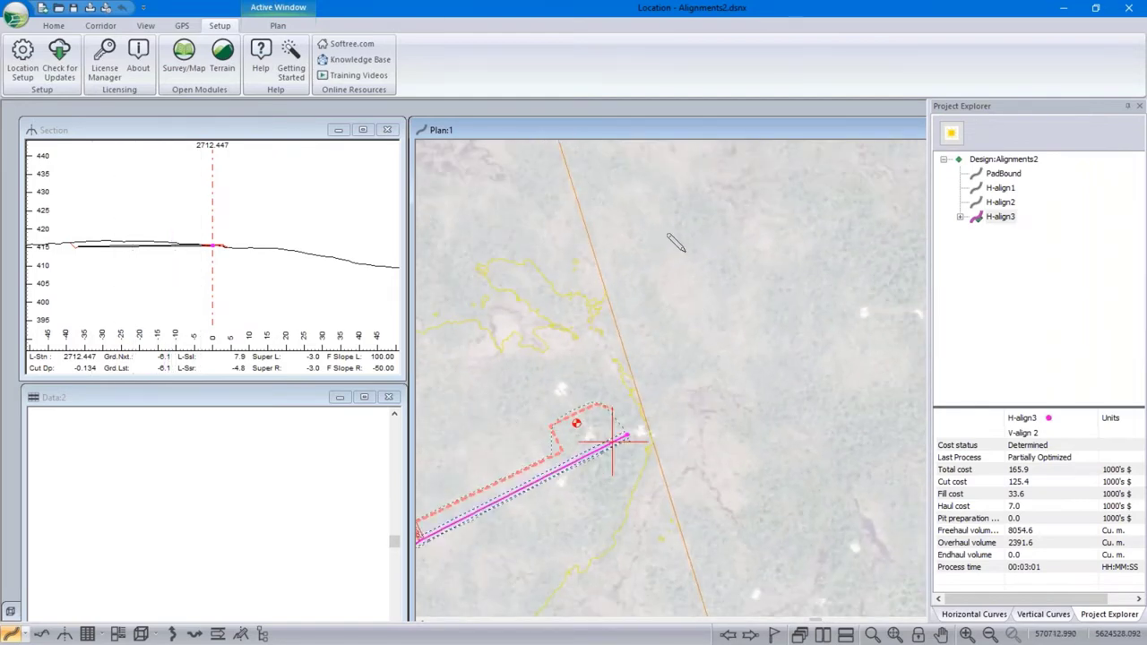
# Reload the modified external files into Alignments2 and recalculate the current horizontal alignment only, with Re-Cost enabled
pyautogui.hotkey('alt', 'Tab')
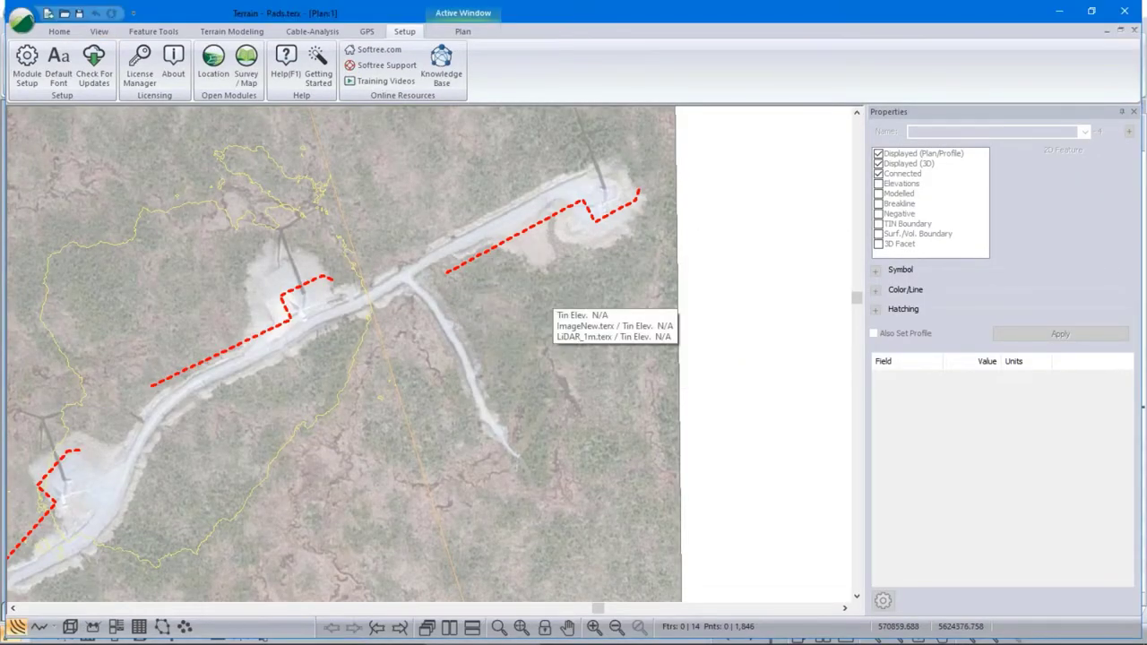
pyautogui.hotkey('alt', 'Tab')
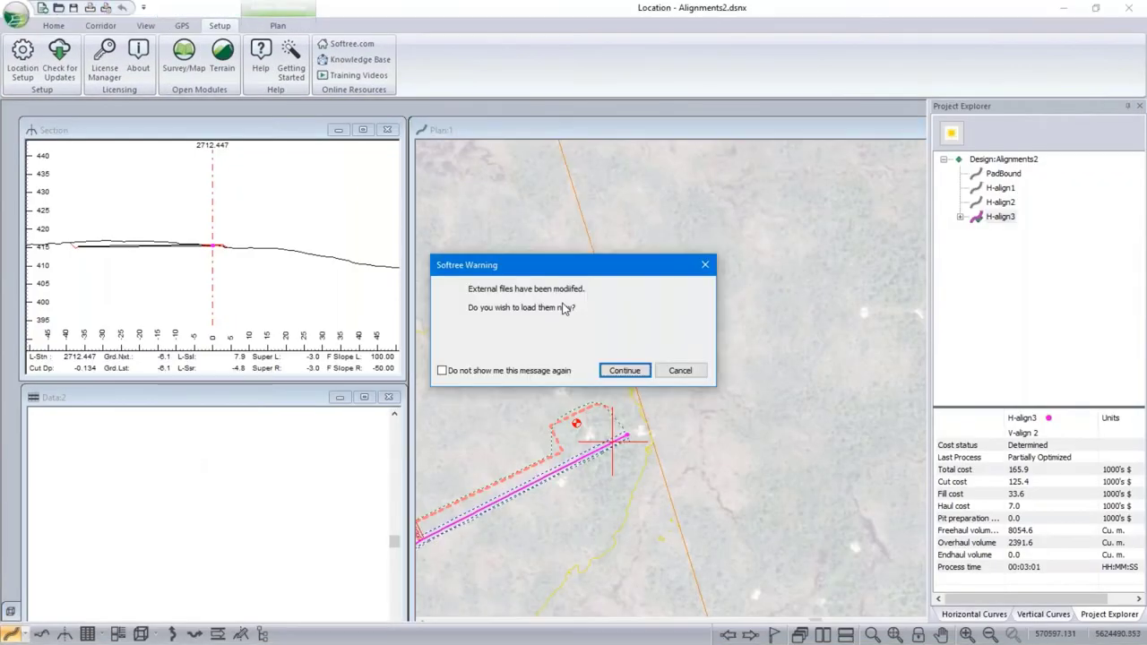
pyautogui.click(625, 371)
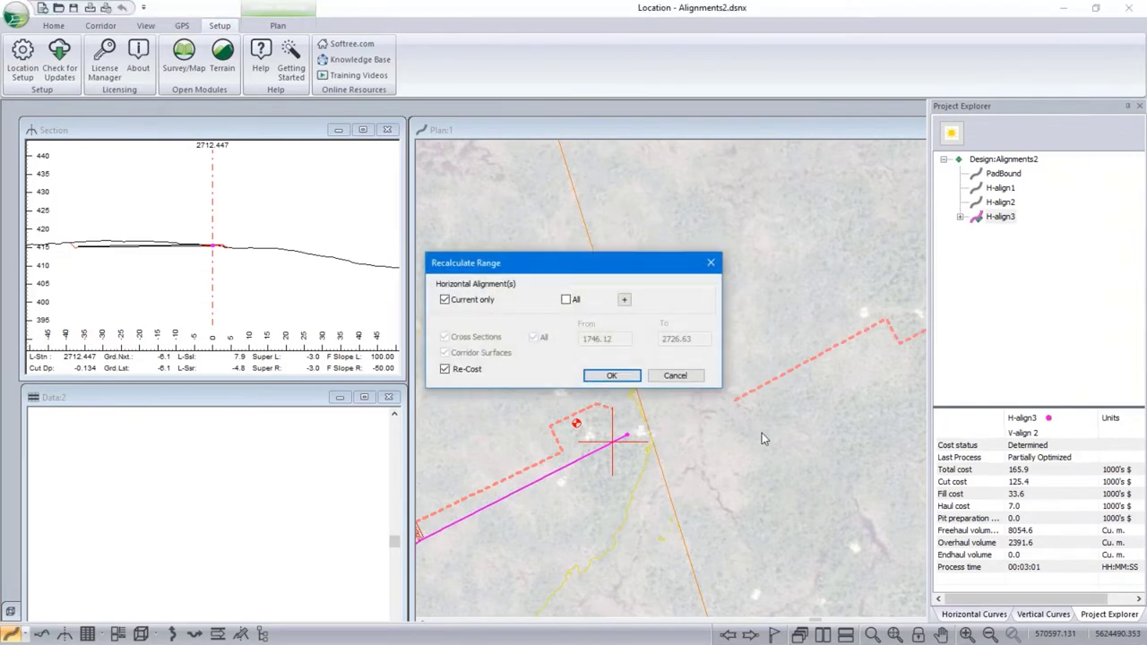
pyautogui.click(627, 378)
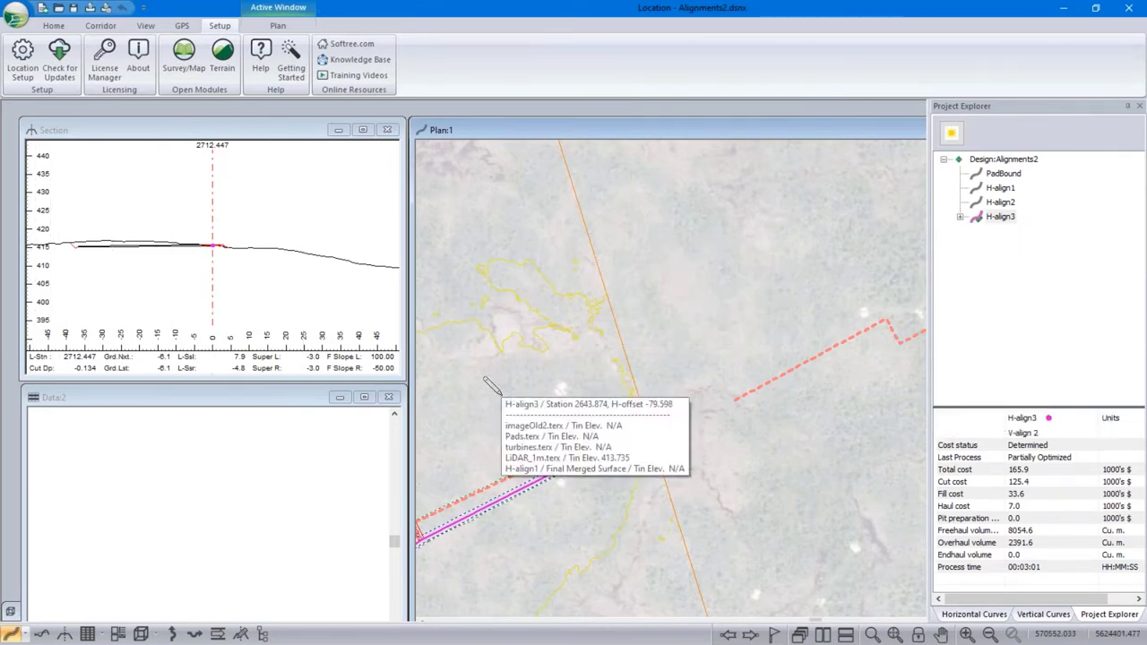
# Check the auto interval point settings in H-align3's report point properties, leaving the alignment options without changes
pyautogui.moveTo(519, 382); pyautogui.dragTo(640, 296, button='middle')
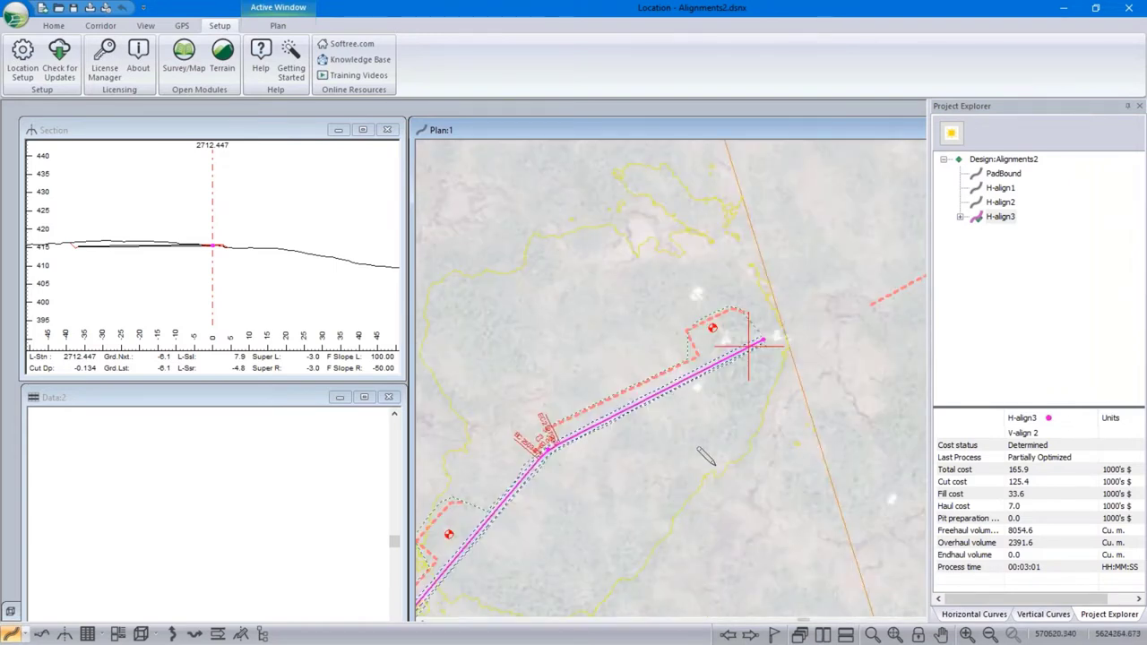
pyautogui.moveTo(714, 466)
pyautogui.scroll(1, 688, 332)
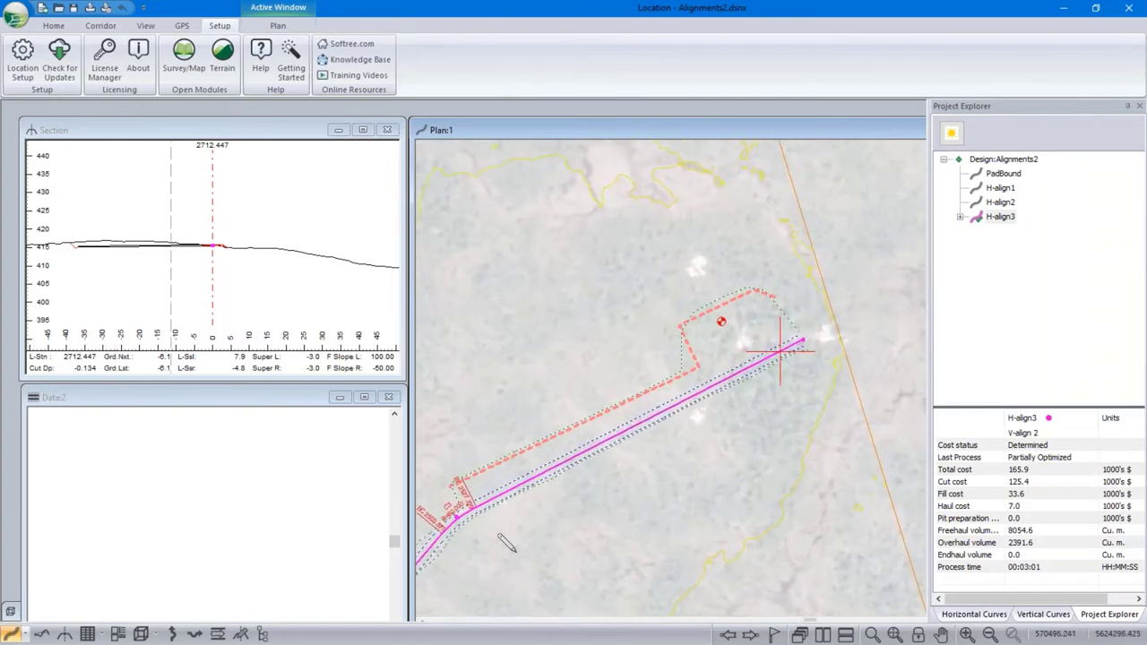
pyautogui.click(102, 27)
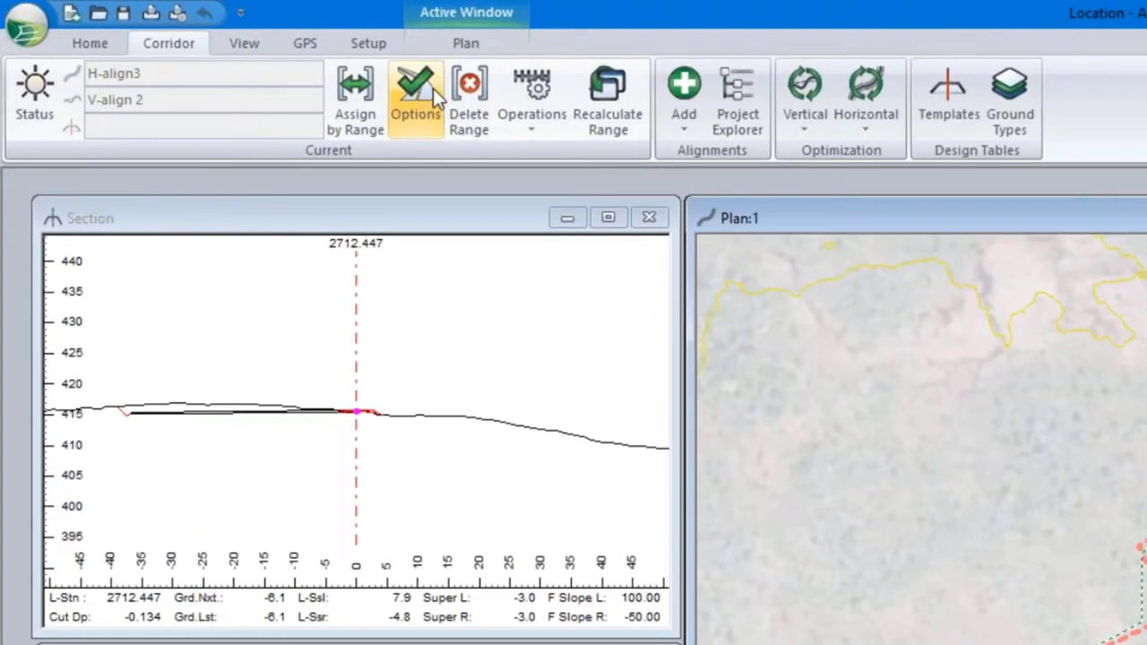
pyautogui.click(433, 89)
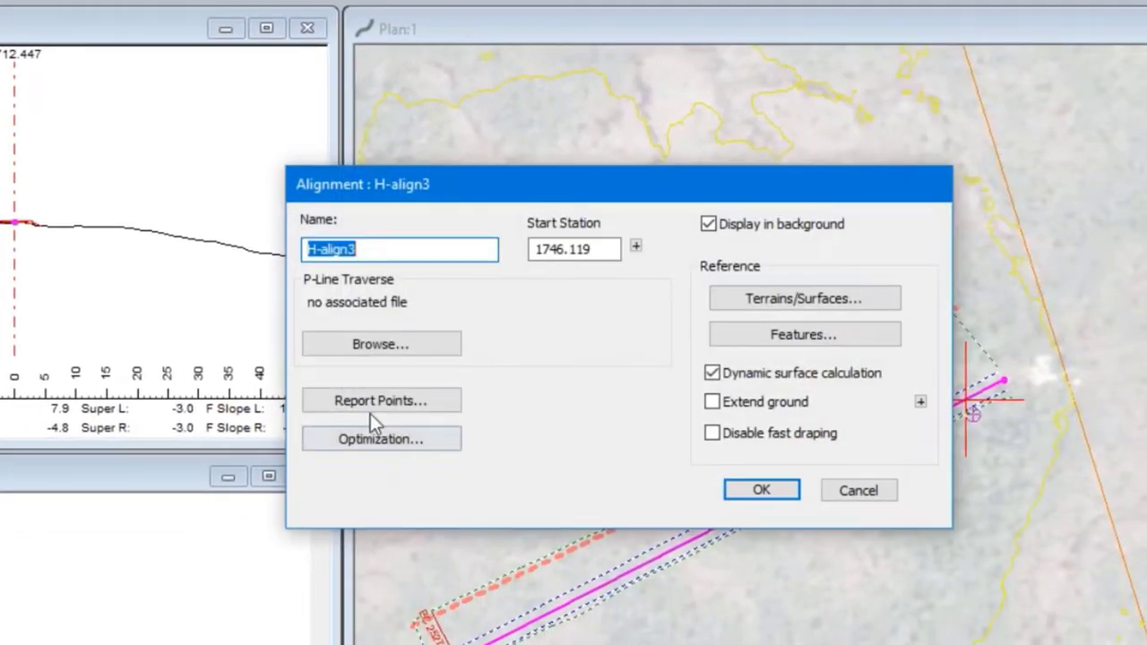
pyautogui.click(394, 405)
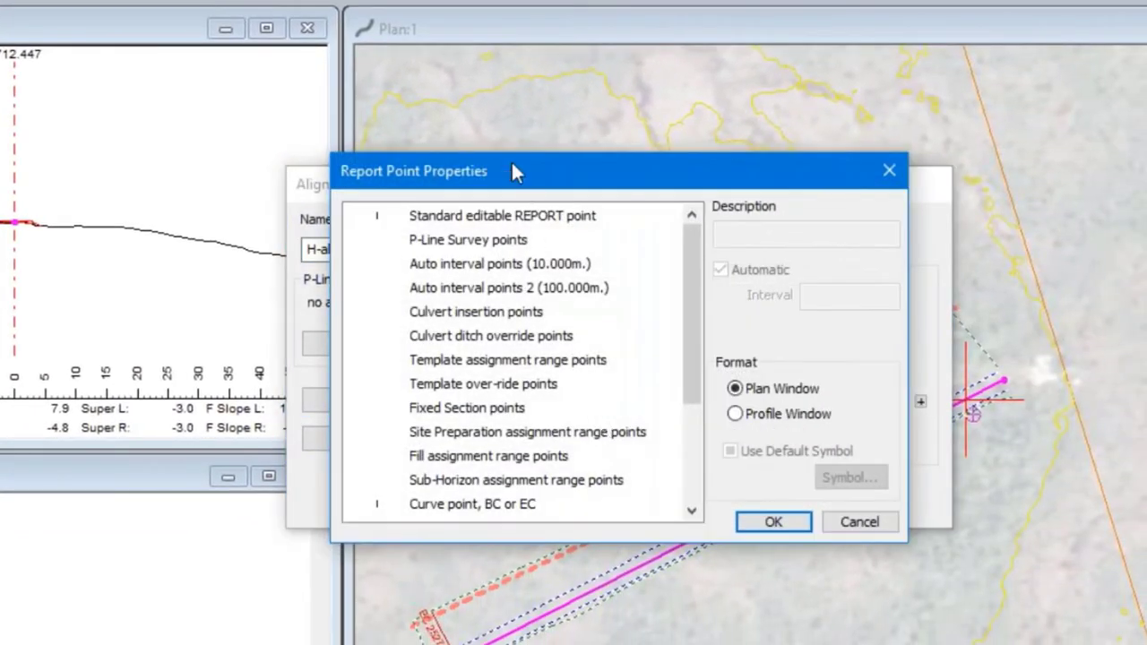
pyautogui.click(492, 265)
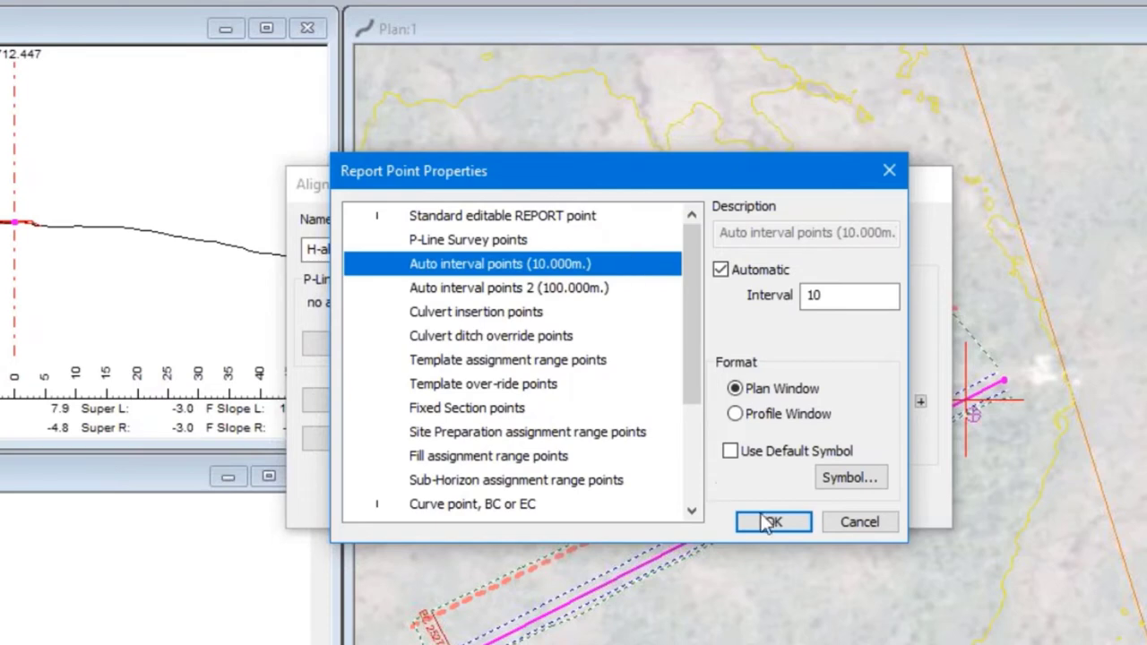
pyautogui.click(865, 522)
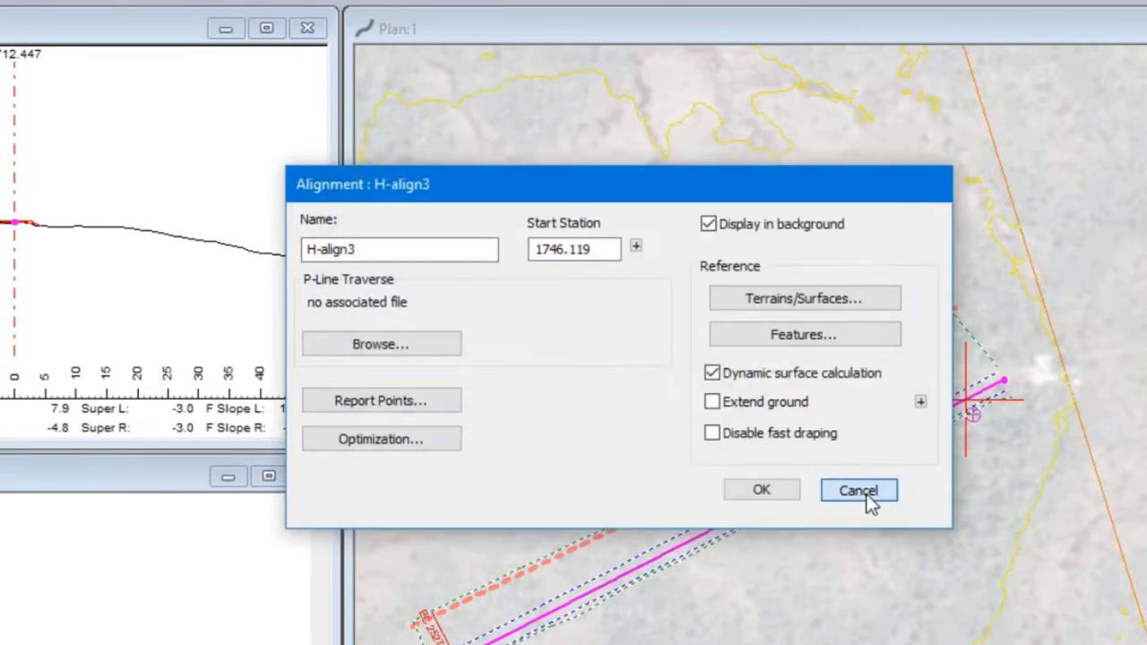
pyautogui.click(864, 497)
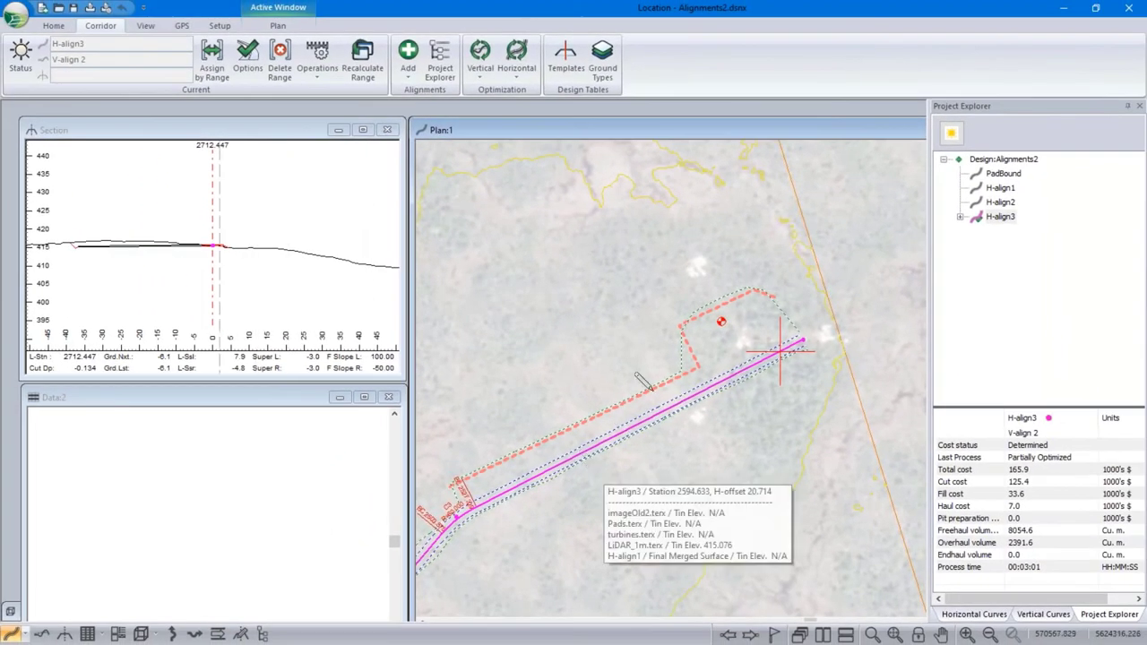
# Use the Add/Edit Report Pt. tool to place report points on H-align3 at the turbine pad corners
pyautogui.moveTo(674, 351)
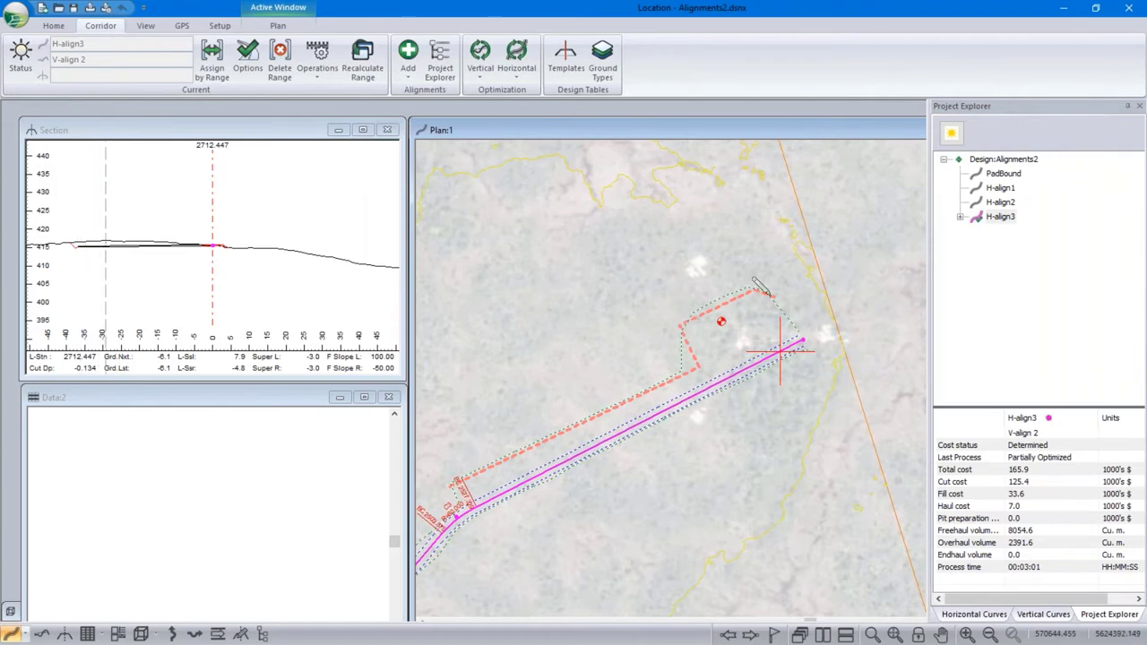
pyautogui.moveTo(527, 436)
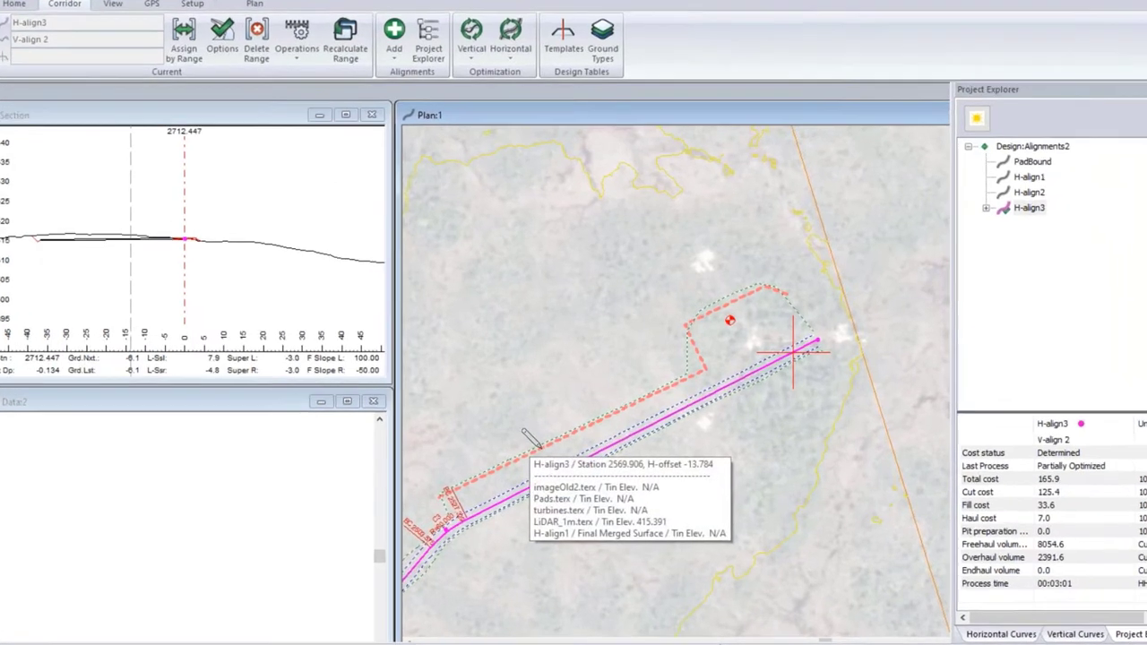
pyautogui.rightClick(530, 229)
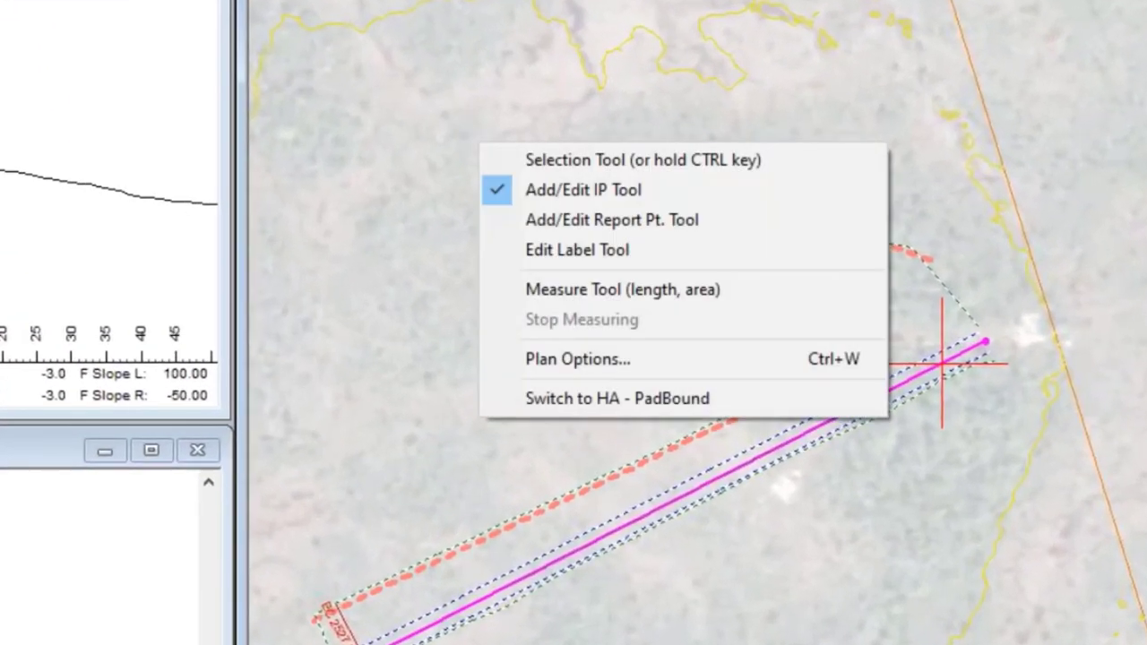
pyautogui.click(572, 221)
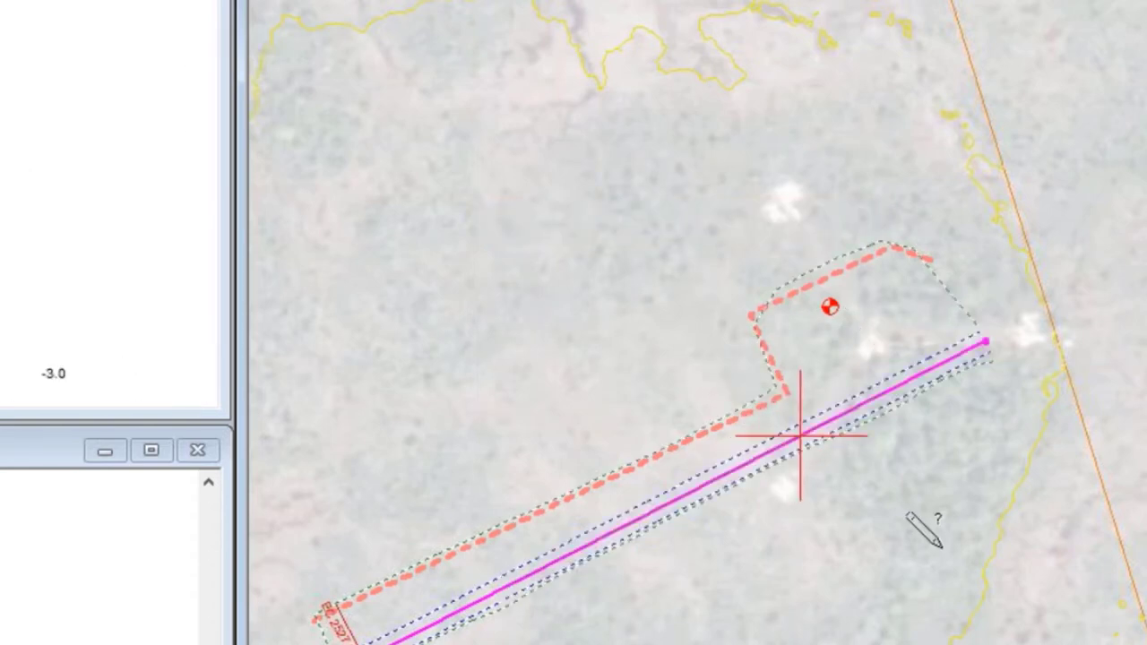
pyautogui.scroll(3, 814, 396)
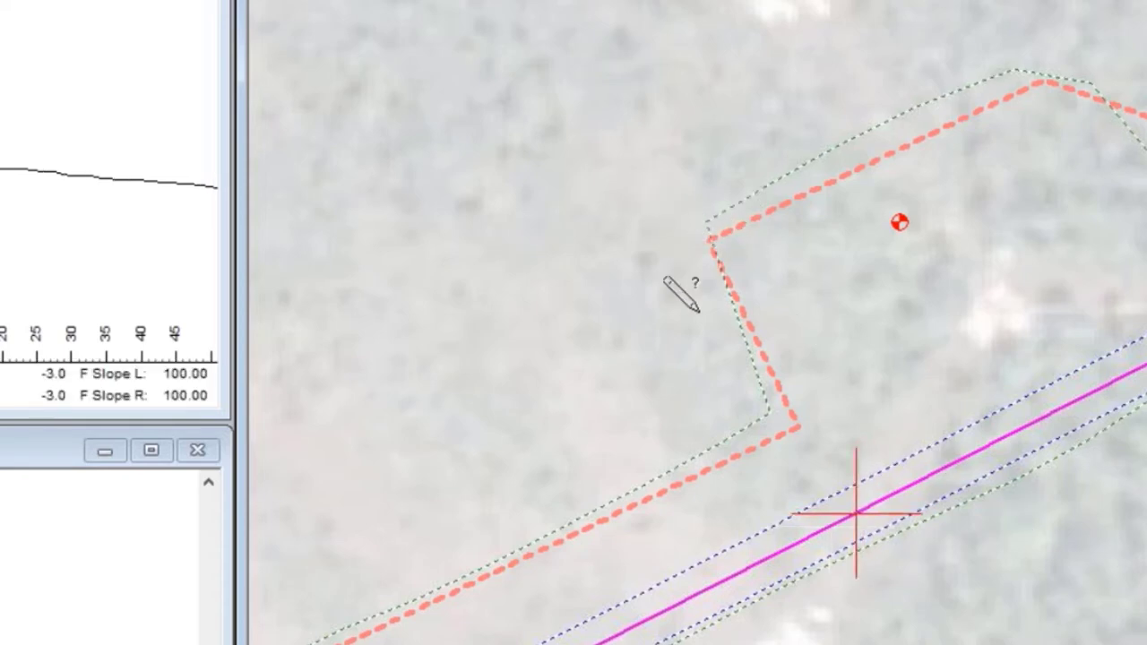
pyautogui.moveTo(791, 497)
pyautogui.mouseDown(button='middle')
pyautogui.moveTo(870, 294)
pyautogui.moveTo(734, 356)
pyautogui.moveTo(723, 332)
pyautogui.mouseUp(button='middle')
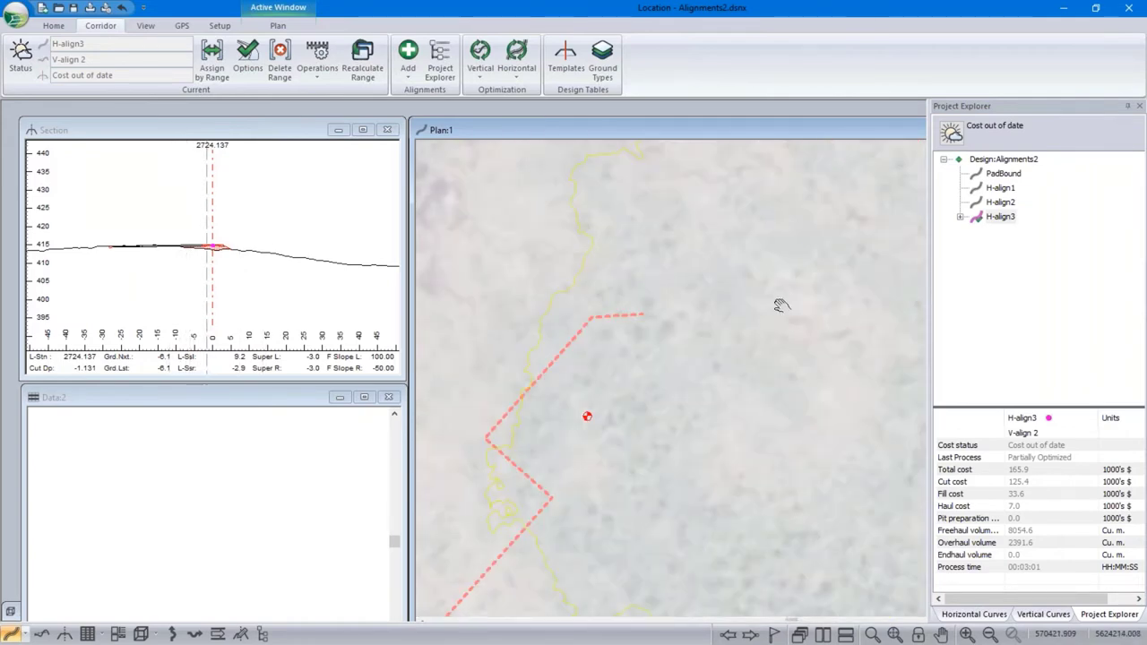
pyautogui.click(630, 408)
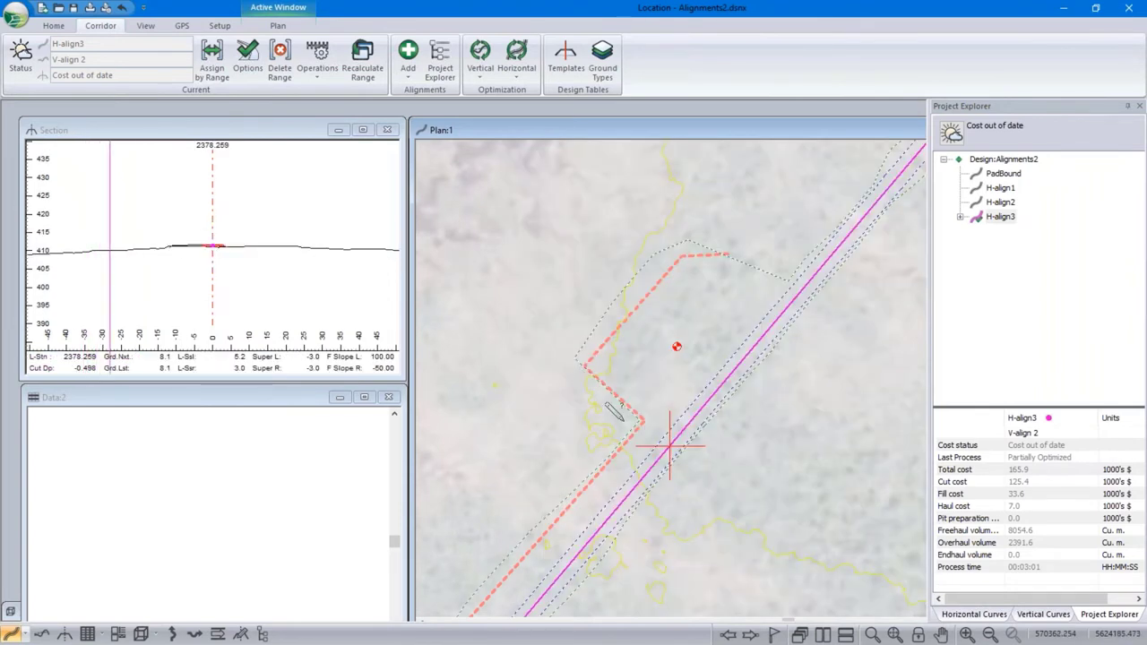
# Open the Profile window and examine H-align3's vertical alignment and mass haul diagram along the pad locations
pyautogui.moveTo(806, 408)
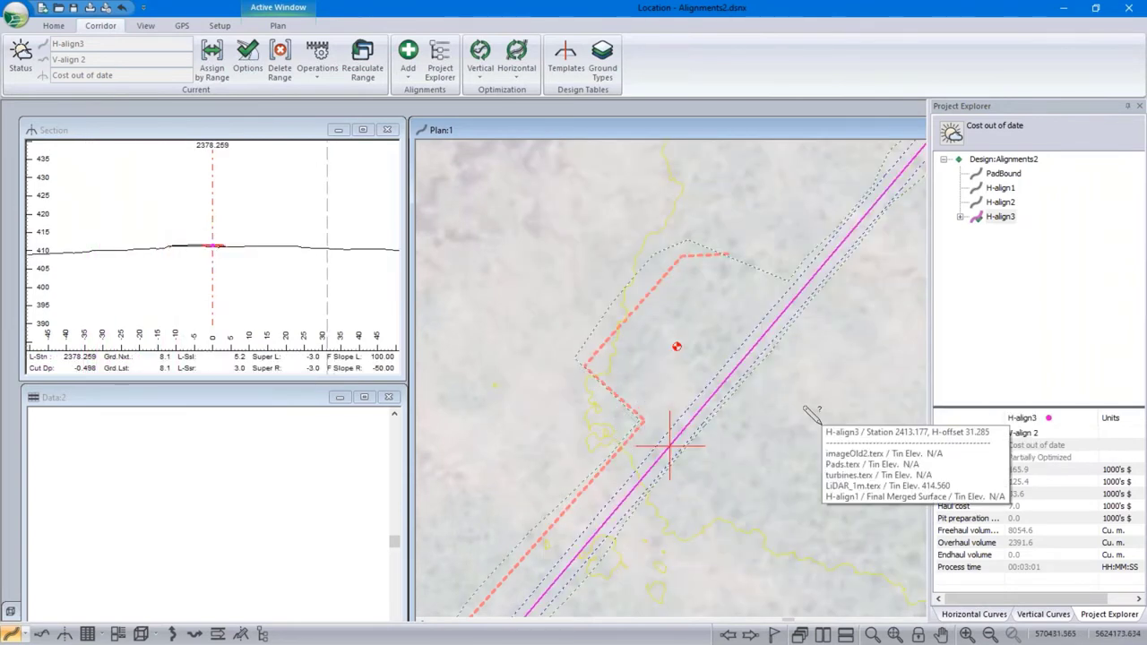
pyautogui.scroll(-3, 768, 421)
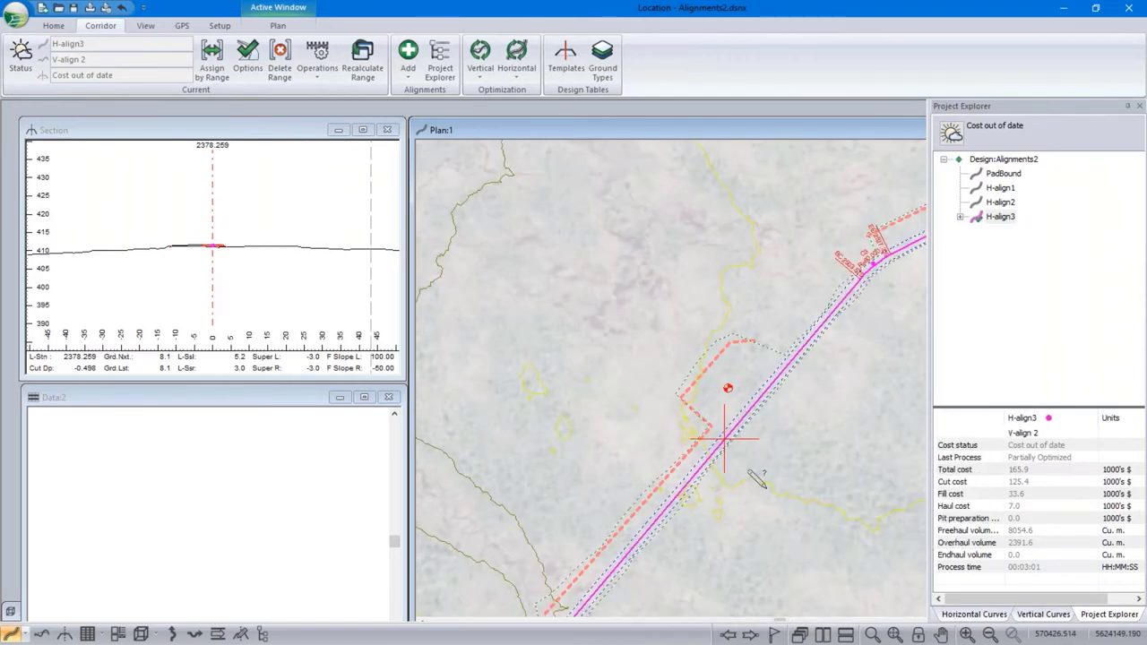
pyautogui.scroll(-1, 743, 482)
pyautogui.moveTo(776, 510); pyautogui.dragTo(664, 401, button='middle')
pyautogui.moveTo(726, 440)
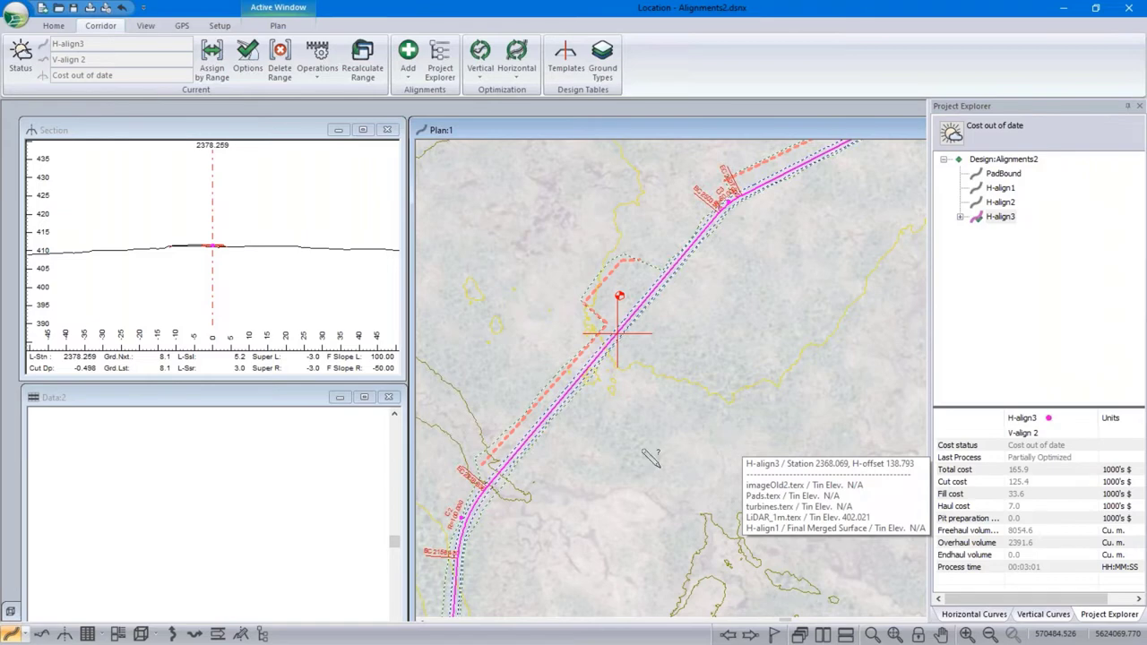
pyautogui.click(42, 634)
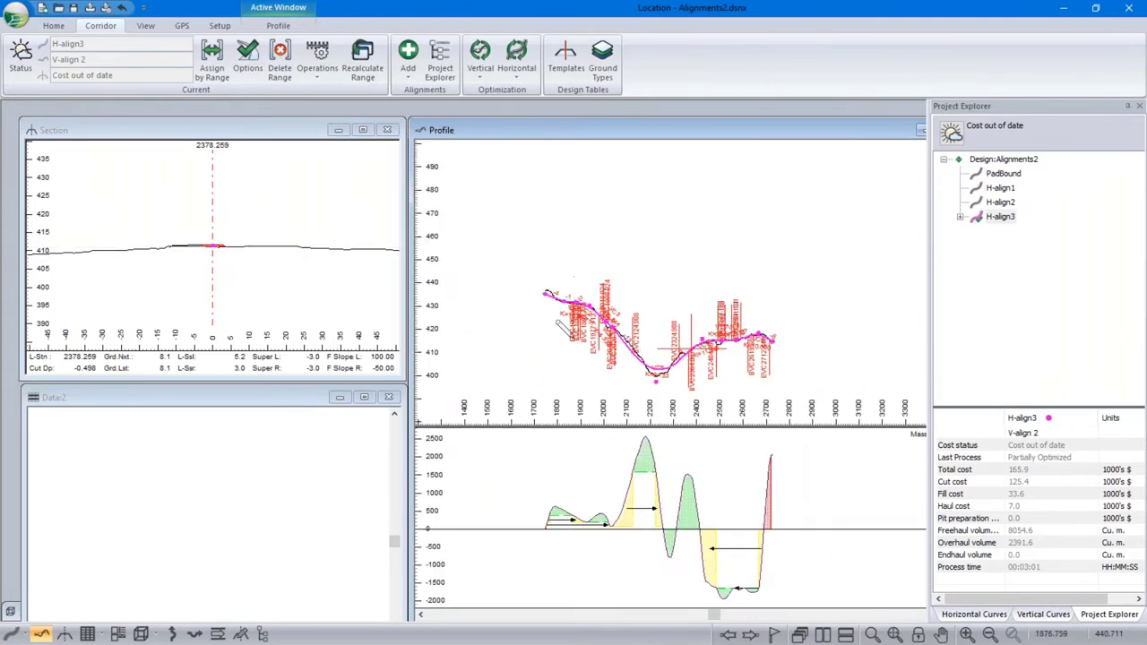
pyautogui.scroll(5, 744, 350)
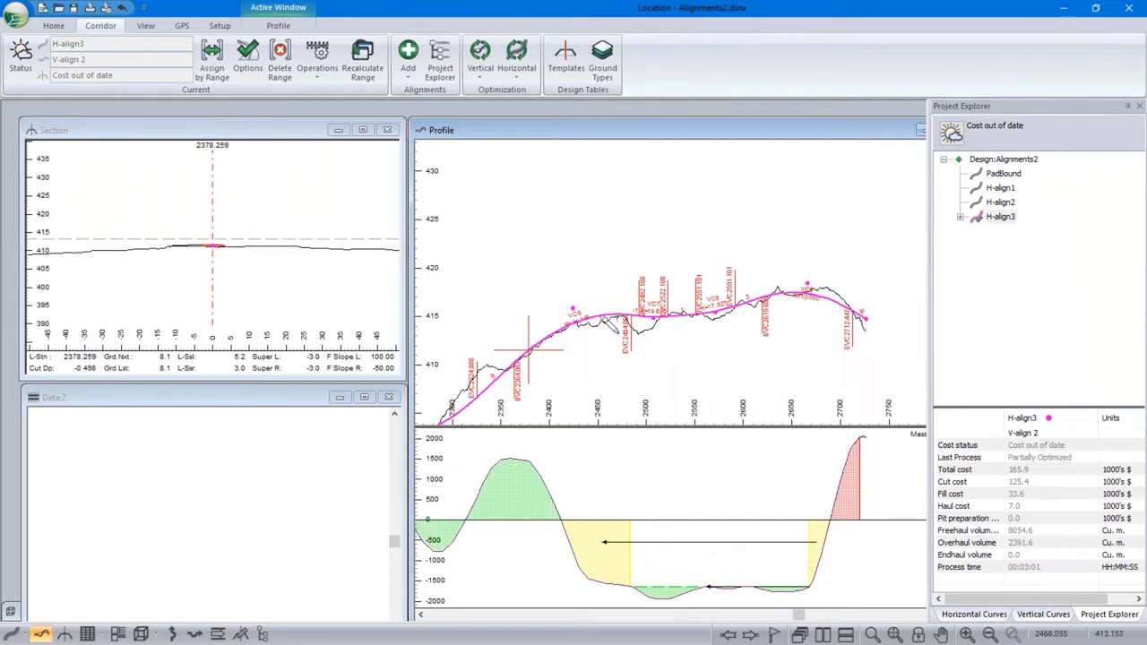
pyautogui.moveTo(800, 343)
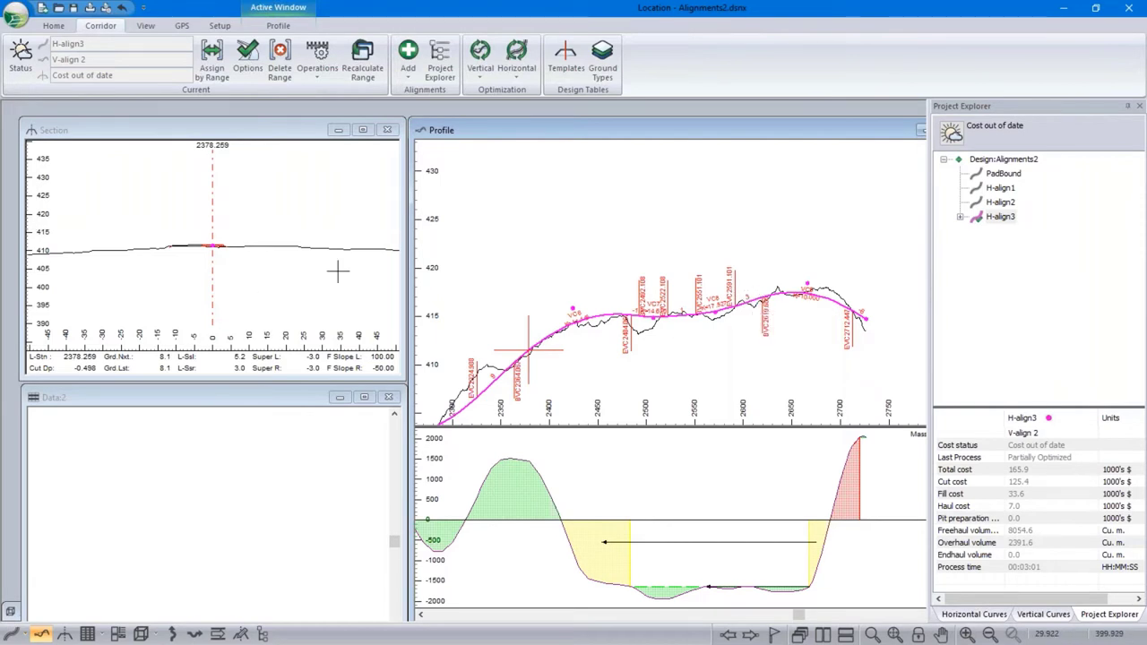
pyautogui.click(19, 16)
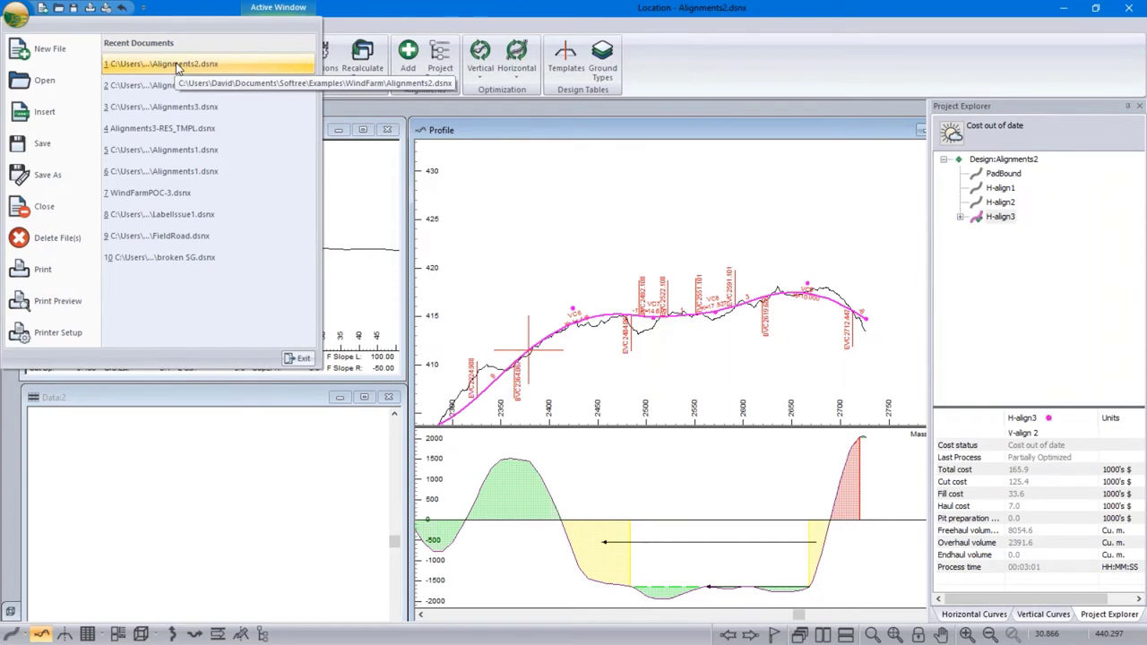
pyautogui.click(640, 160)
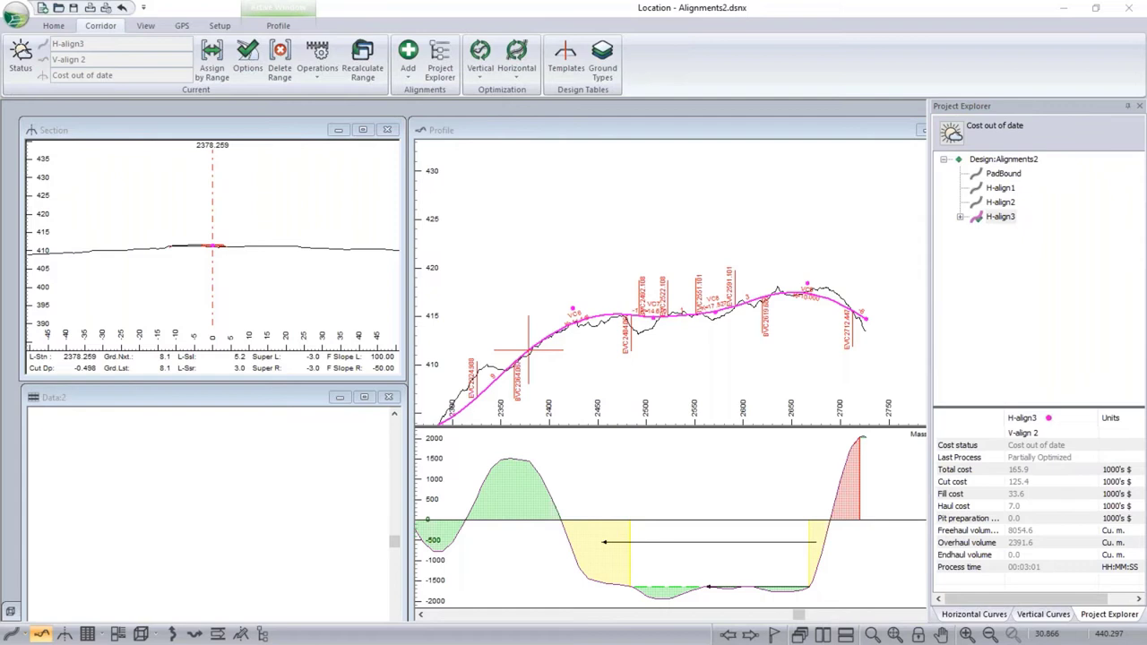
pyautogui.hotkey('alt', 'Tab')
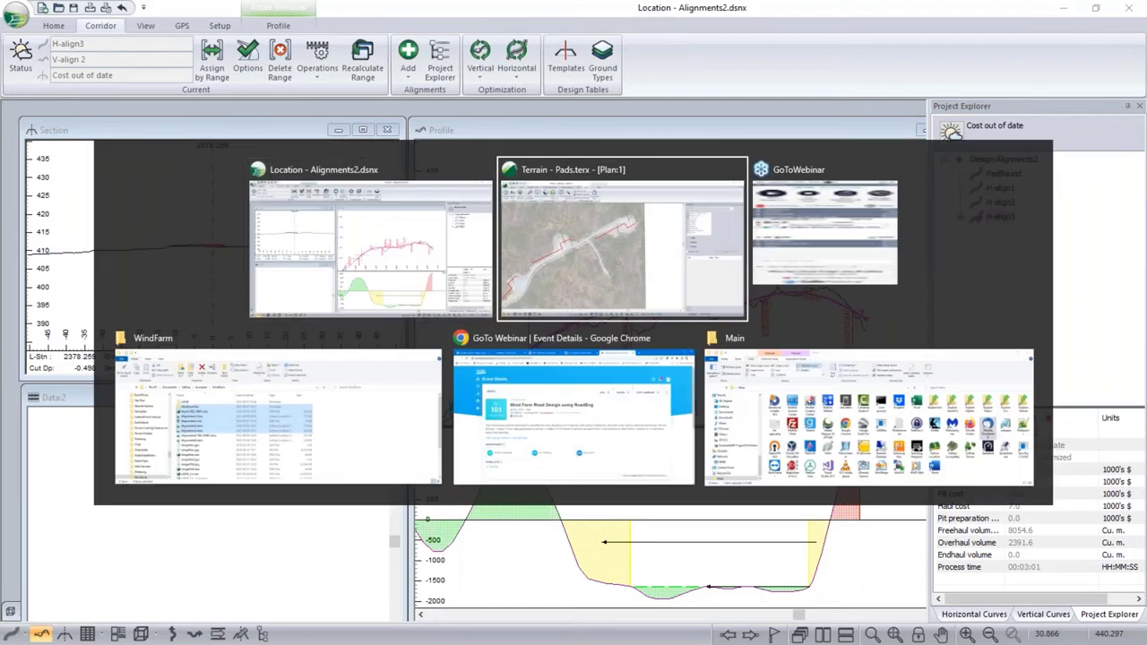
pyautogui.click(380, 249)
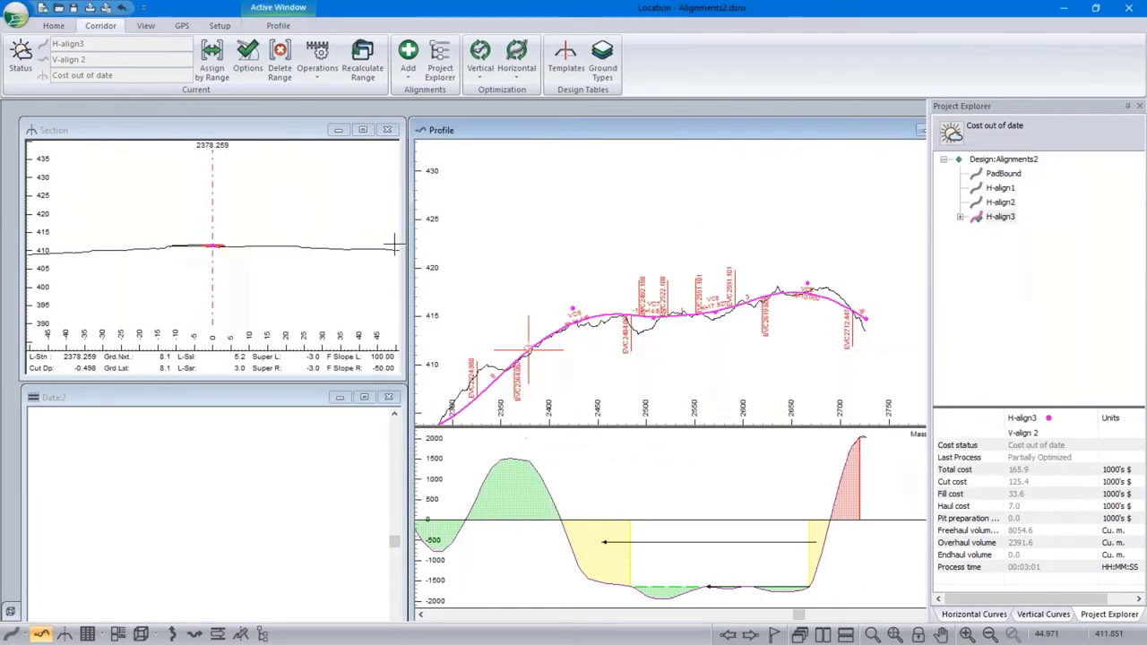
# Switch from the profile back to the plan view of H-align3
pyautogui.click(11, 633)
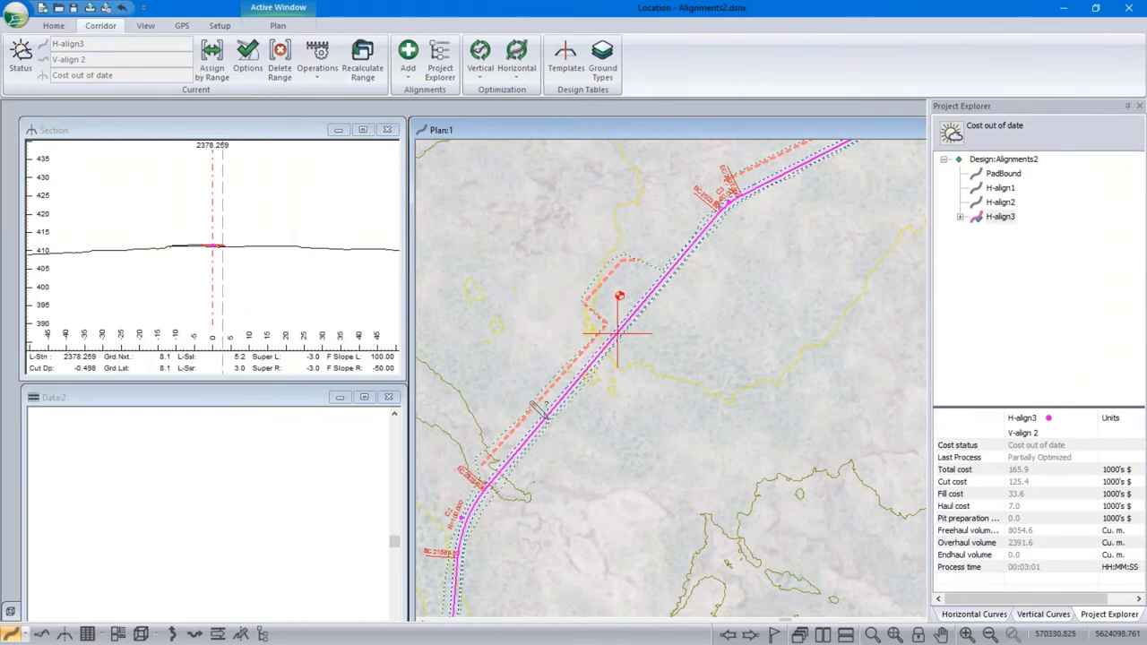
# Examine the turbine pad outline and the terrain beside H-align3 in the plan view
pyautogui.moveTo(536, 405)
pyautogui.moveTo(555, 335)
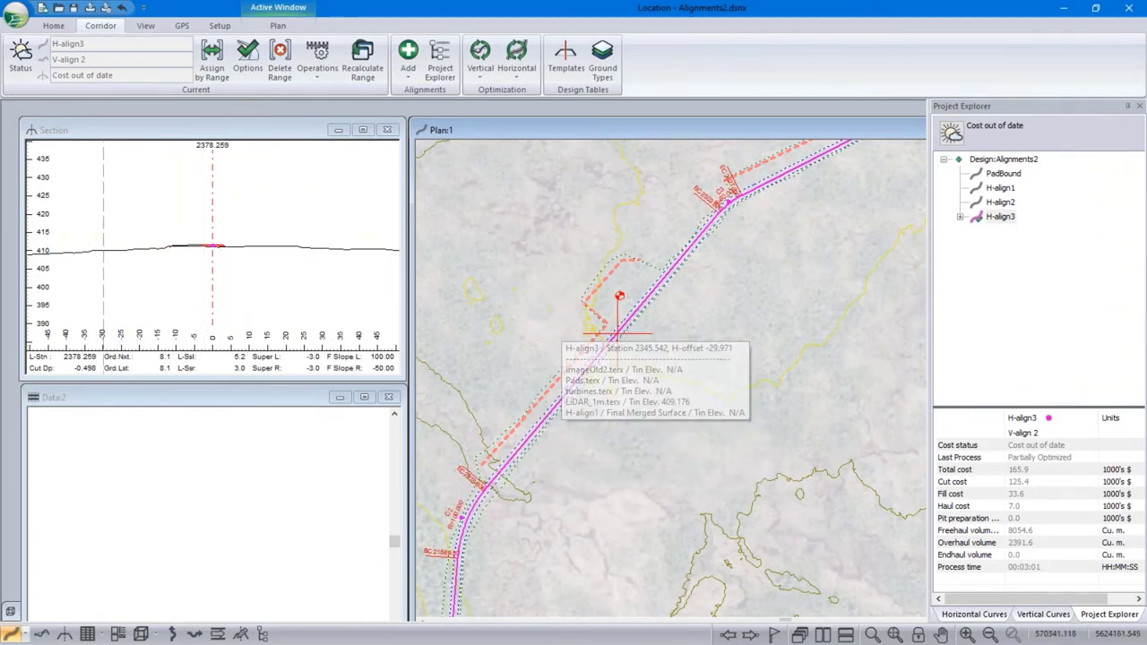
pyautogui.moveTo(802, 338)
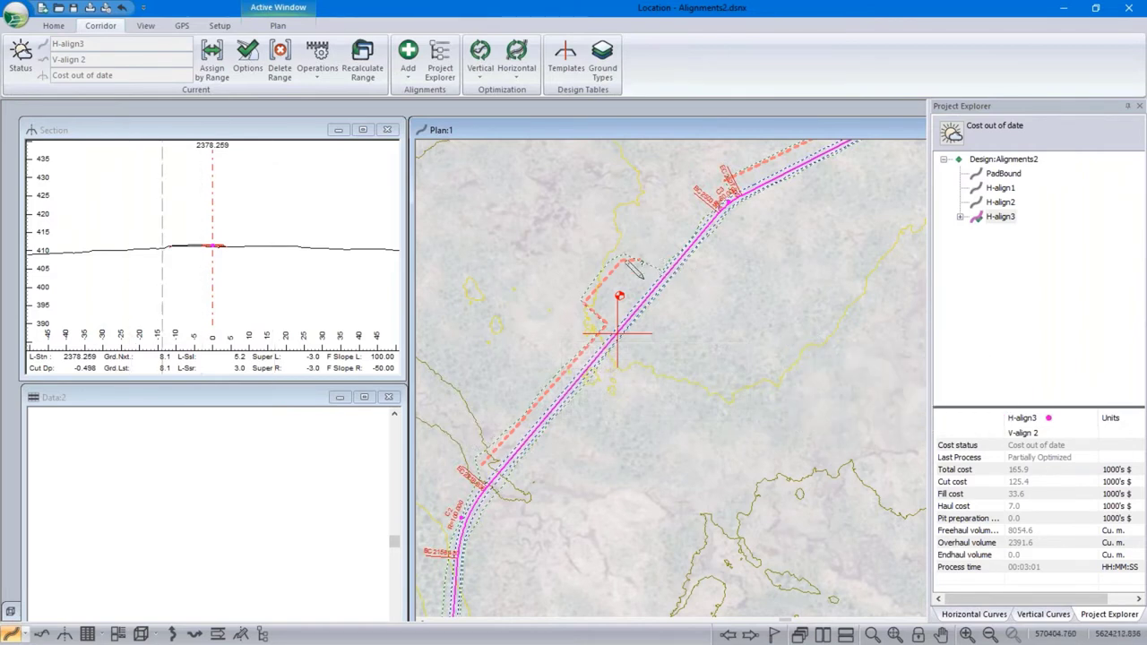
pyautogui.moveTo(633, 265)
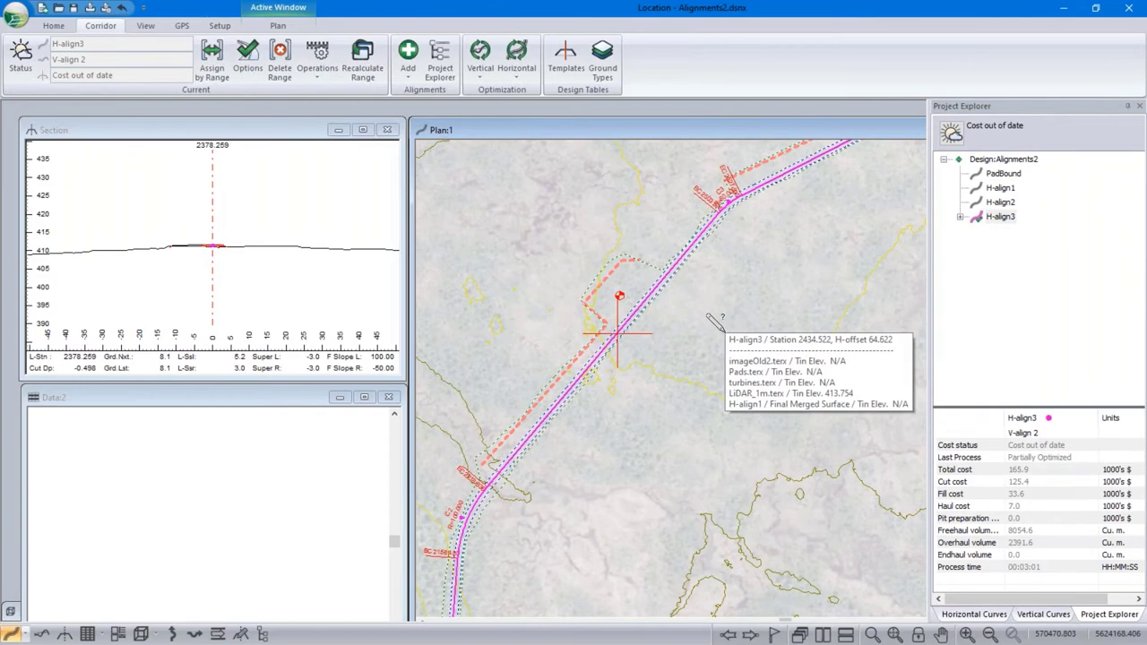
pyautogui.scroll(-2, 713, 324)
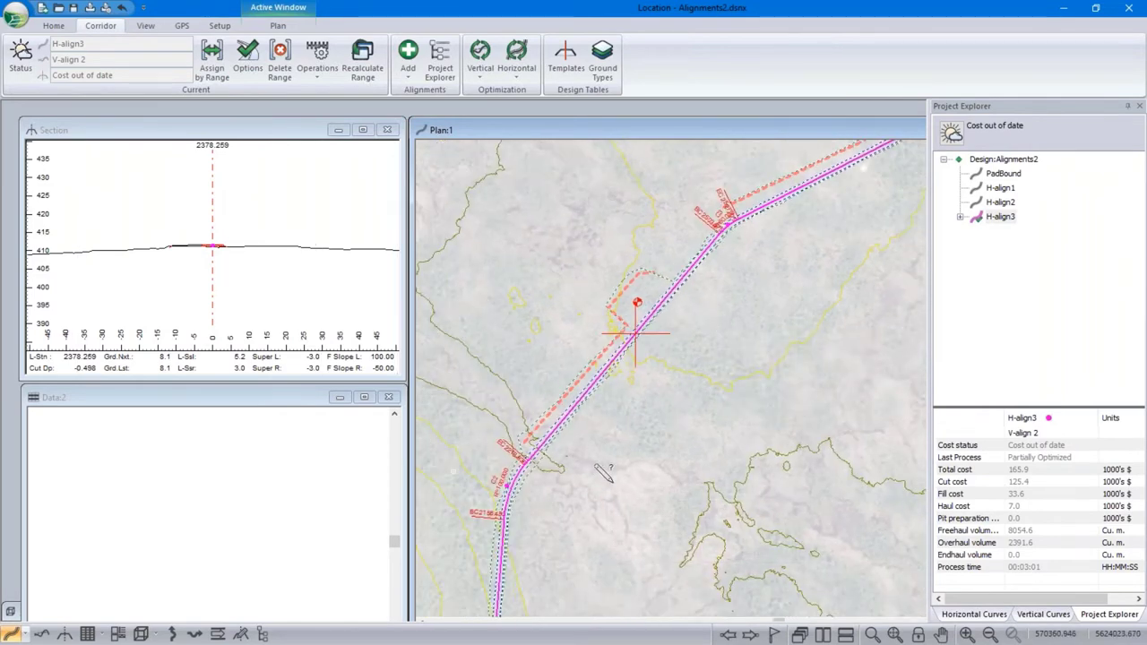
pyautogui.moveTo(661, 459)
pyautogui.moveTo(782, 388)
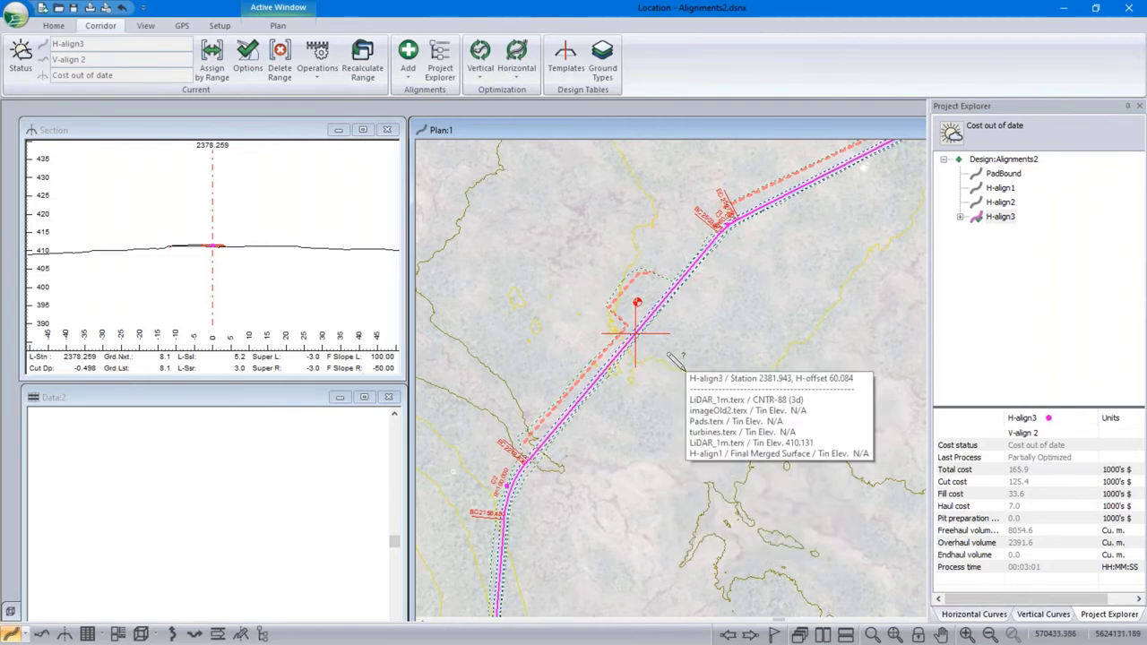
# Open the recent design Alignments3.dsnx without saving changes to Alignments2, and minimize its 3D view to show the plan
pyautogui.click(14, 20)
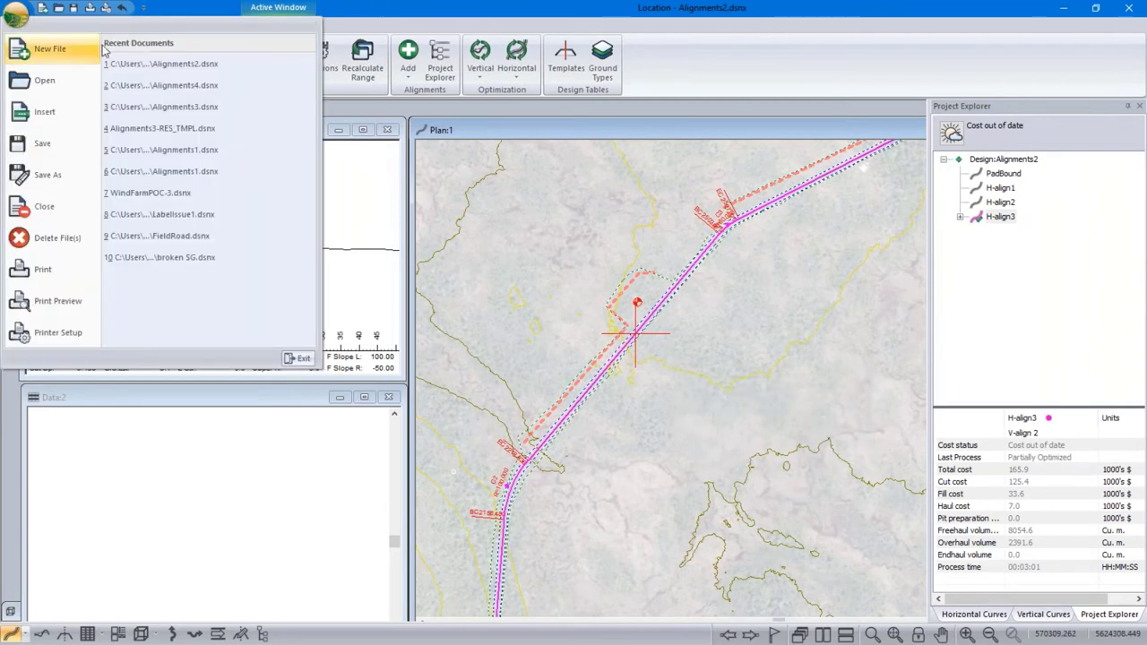
pyautogui.click(208, 109)
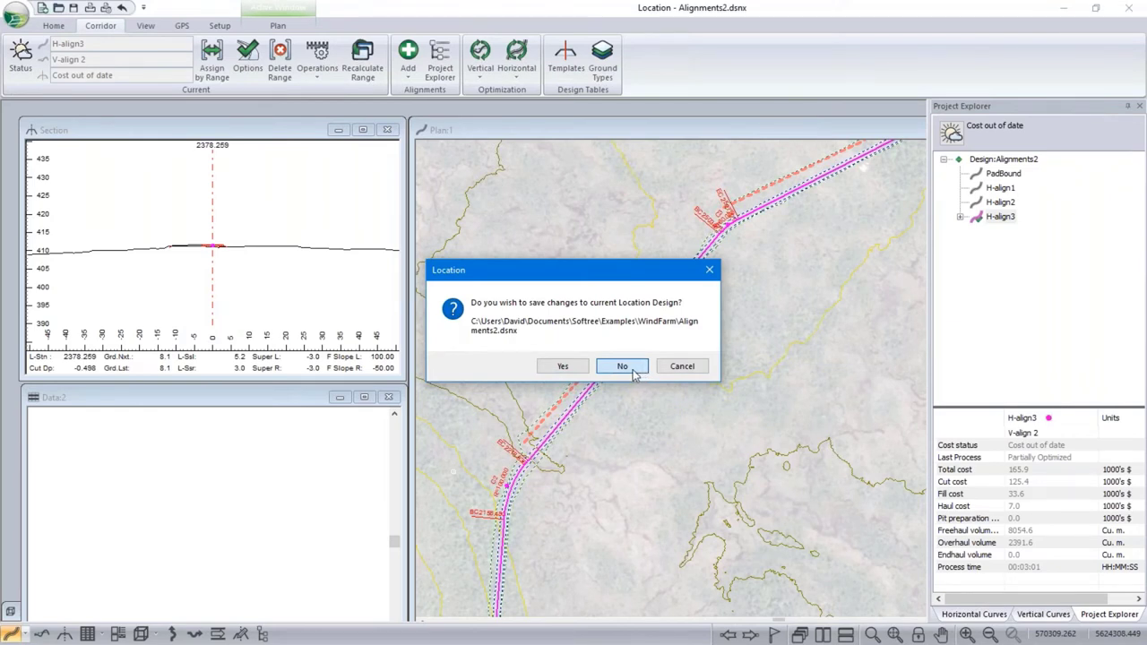
pyautogui.click(622, 366)
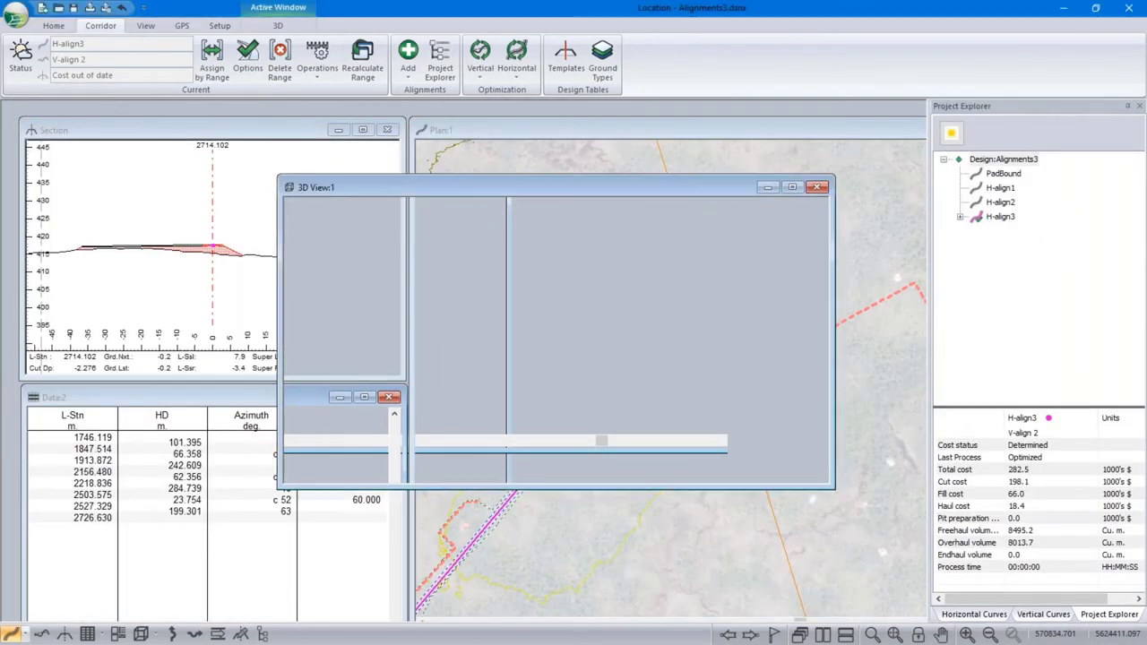
pyautogui.click(767, 186)
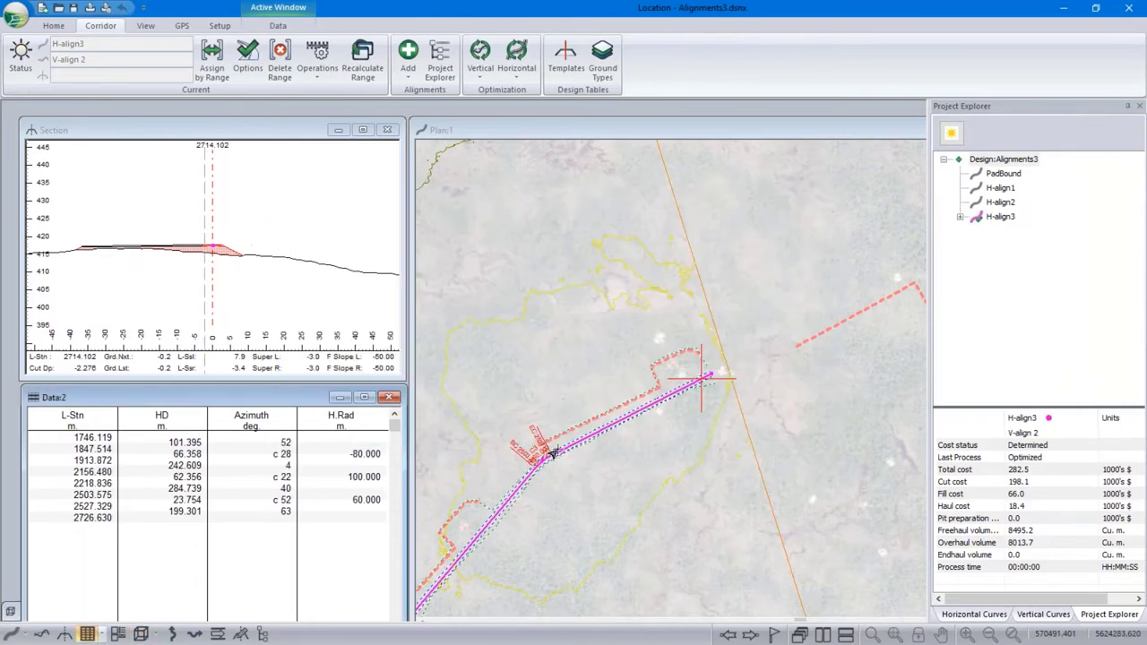
pyautogui.moveTo(555, 463); pyautogui.dragTo(635, 307, button='middle')
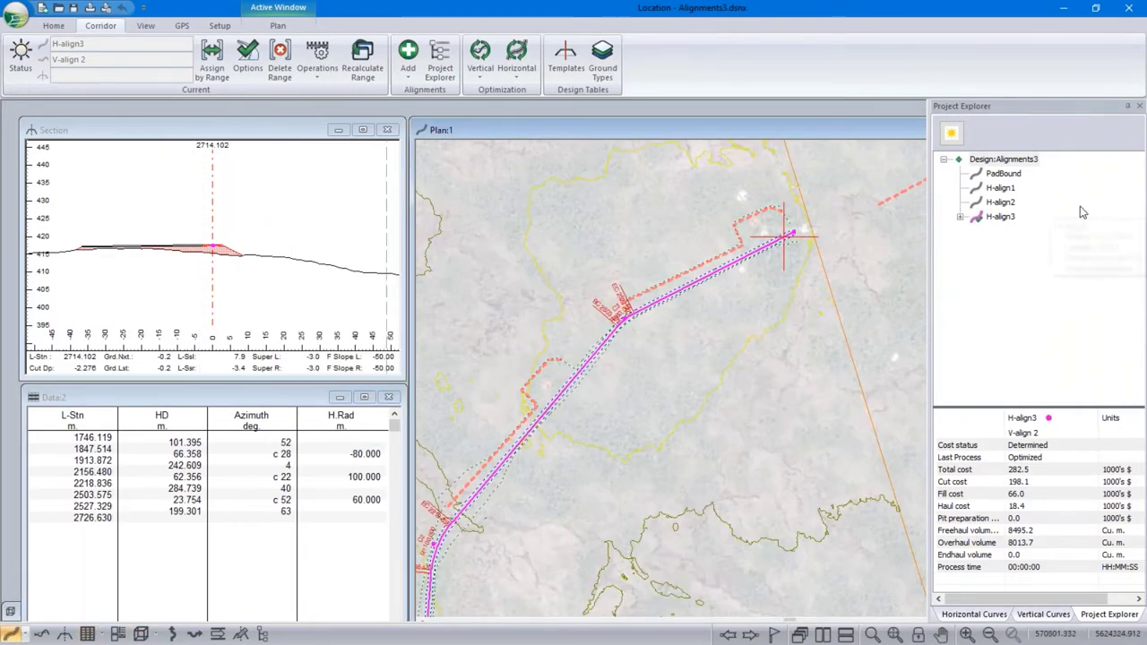
# Make V-align 1 the current vertical alignment of H-align3 and show its profile
pyautogui.click(960, 217)
pyautogui.click(1079, 245)
pyautogui.click(1017, 231)
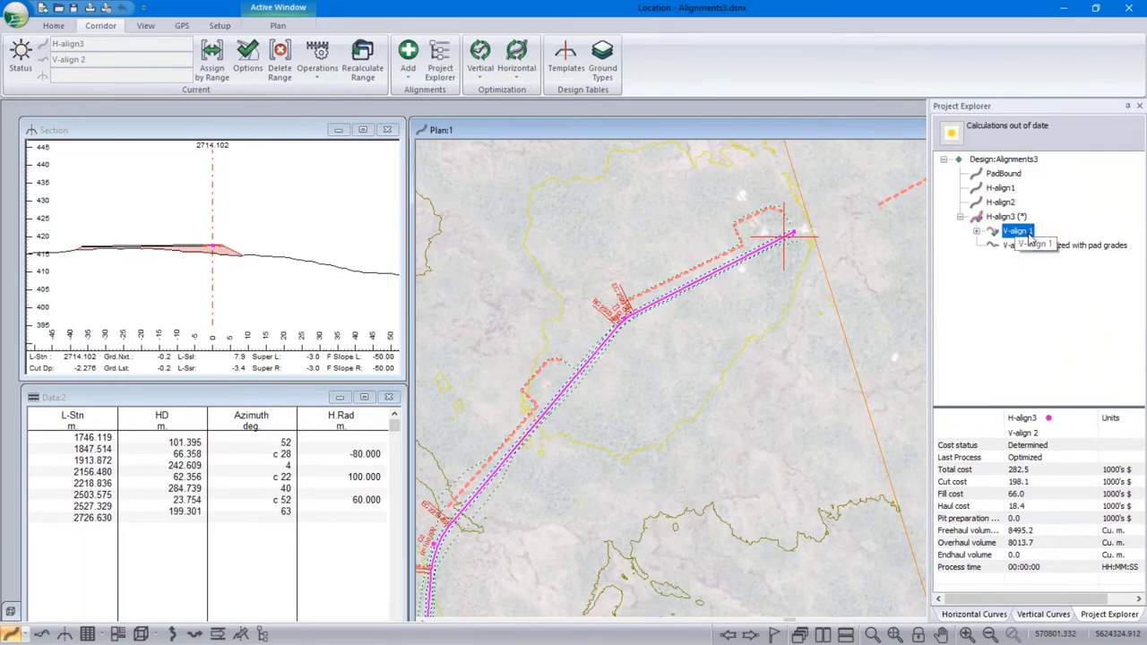
pyautogui.click(626, 377)
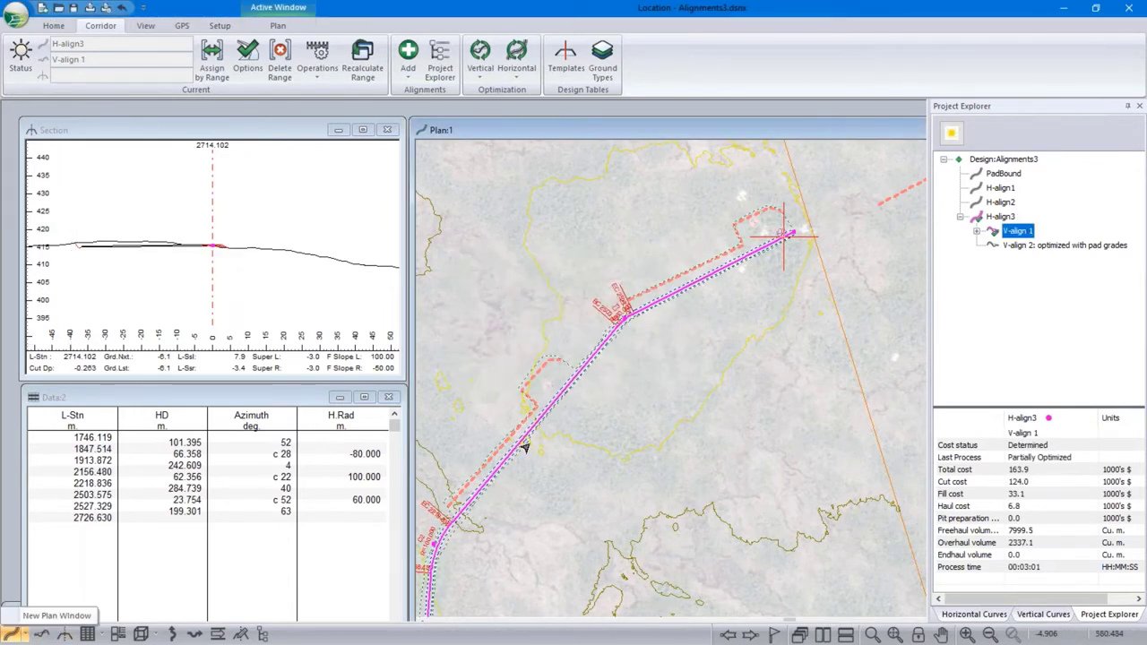
pyautogui.click(40, 633)
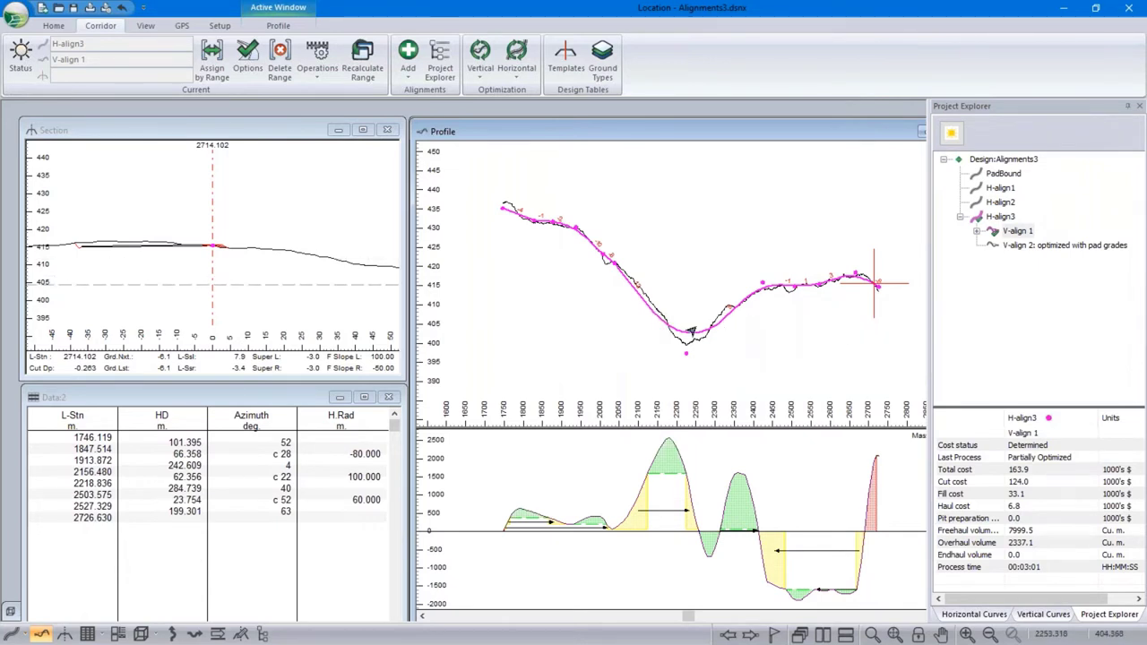
# Open V-align 1's vertical options and include the selected point types in the sampled sections
pyautogui.rightClick(1017, 234)
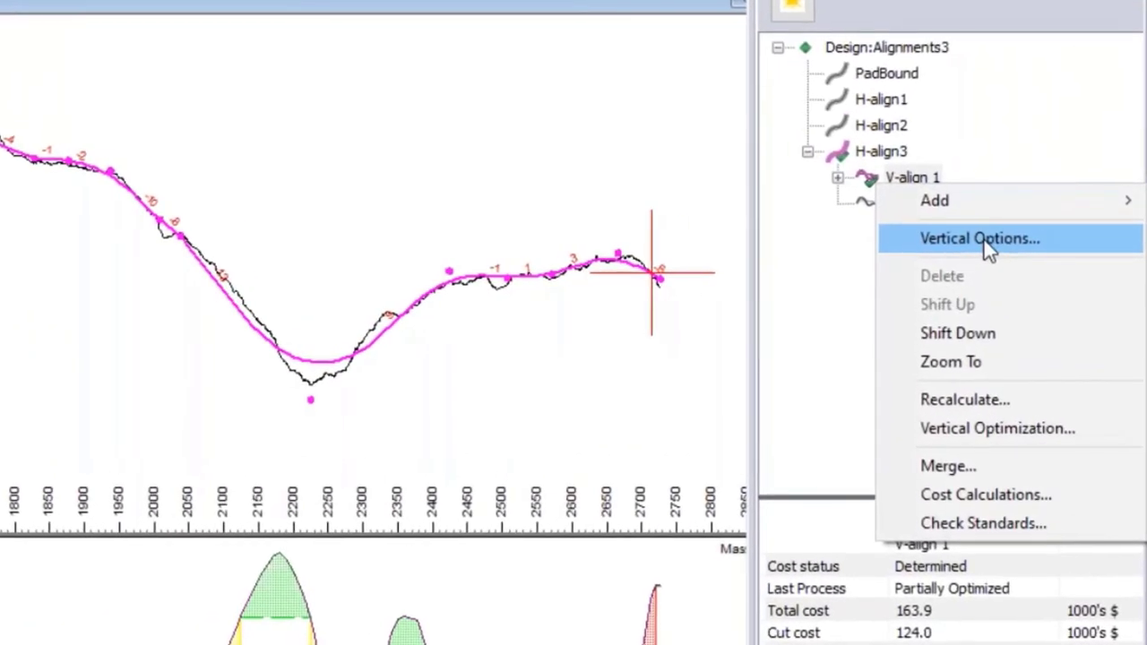
pyautogui.click(984, 240)
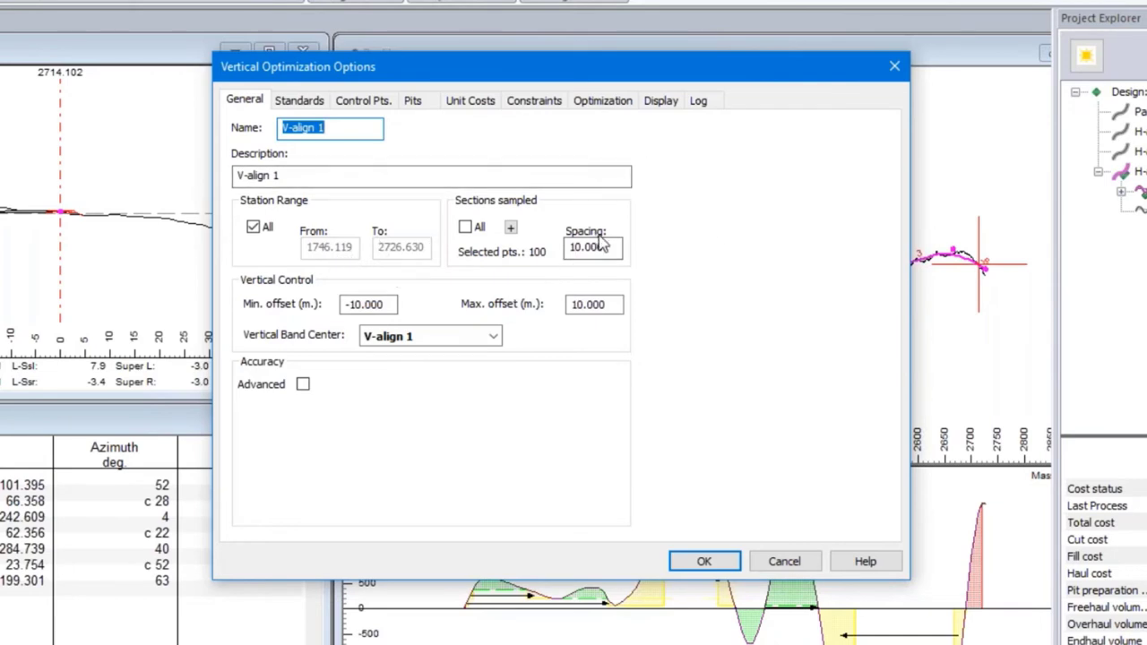
pyautogui.click(465, 228)
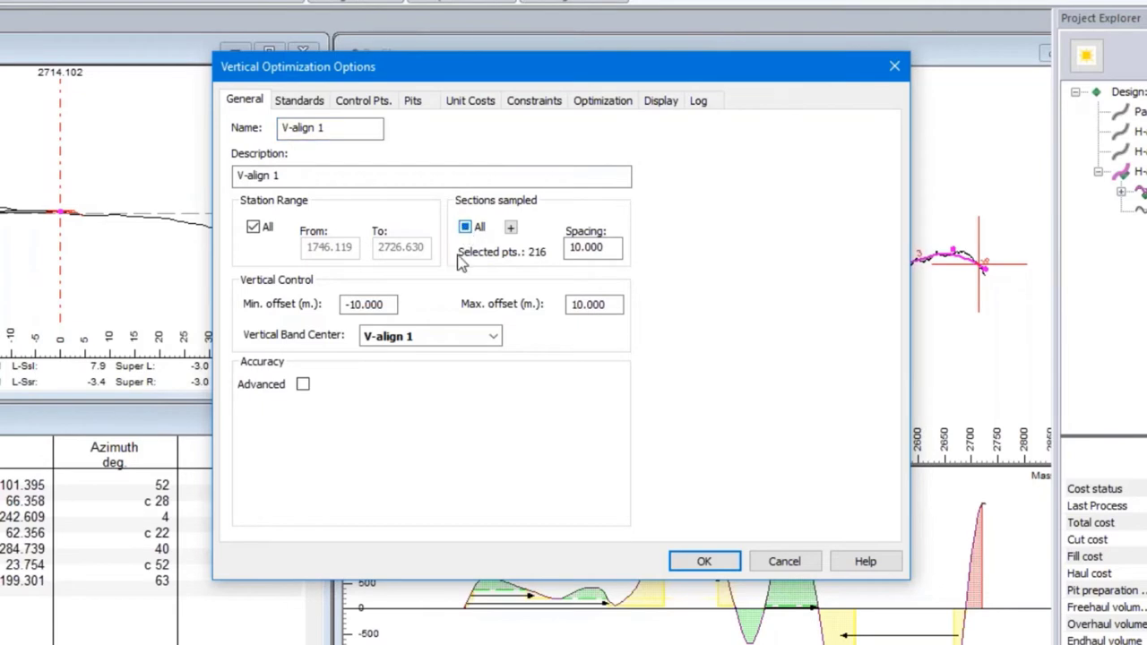
# Check the Standard editable REPORT point entry among the sampled point types and clear the section sampling spacing
pyautogui.click(510, 230)
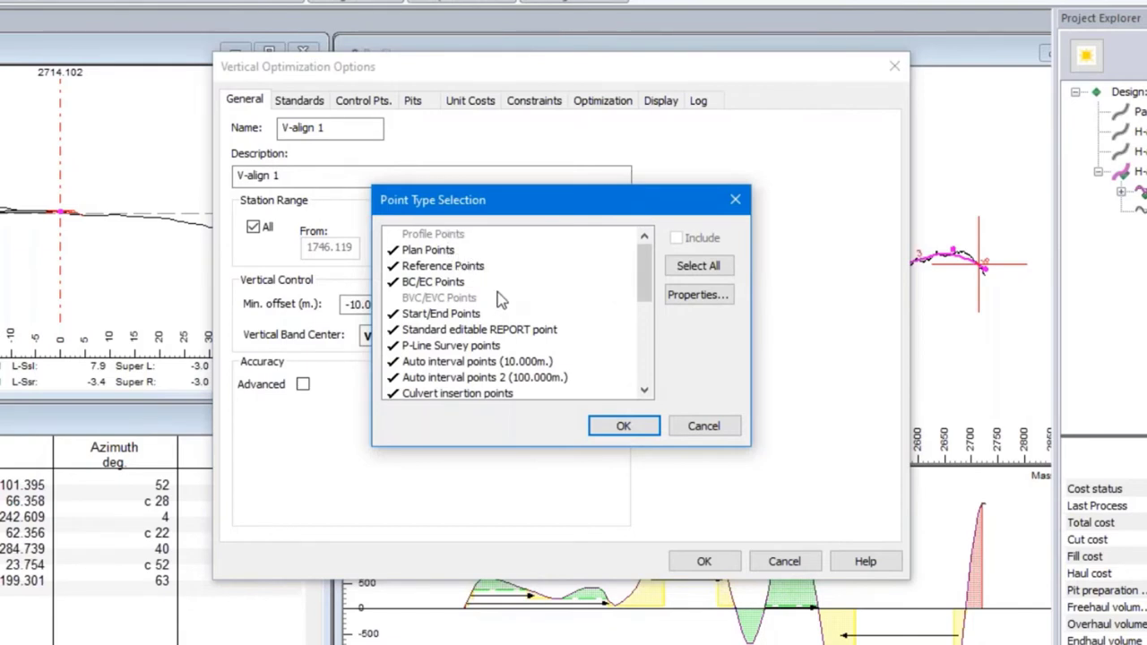
pyautogui.scroll(-1, 484, 317)
pyautogui.scroll(-2, 484, 313)
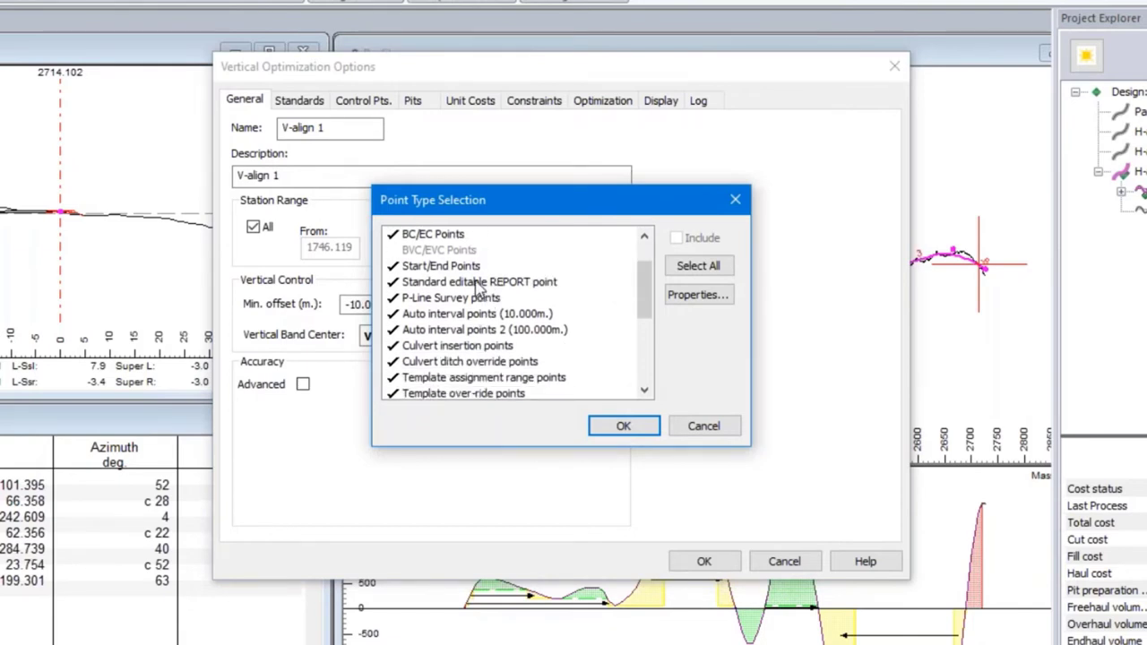
pyautogui.click(475, 283)
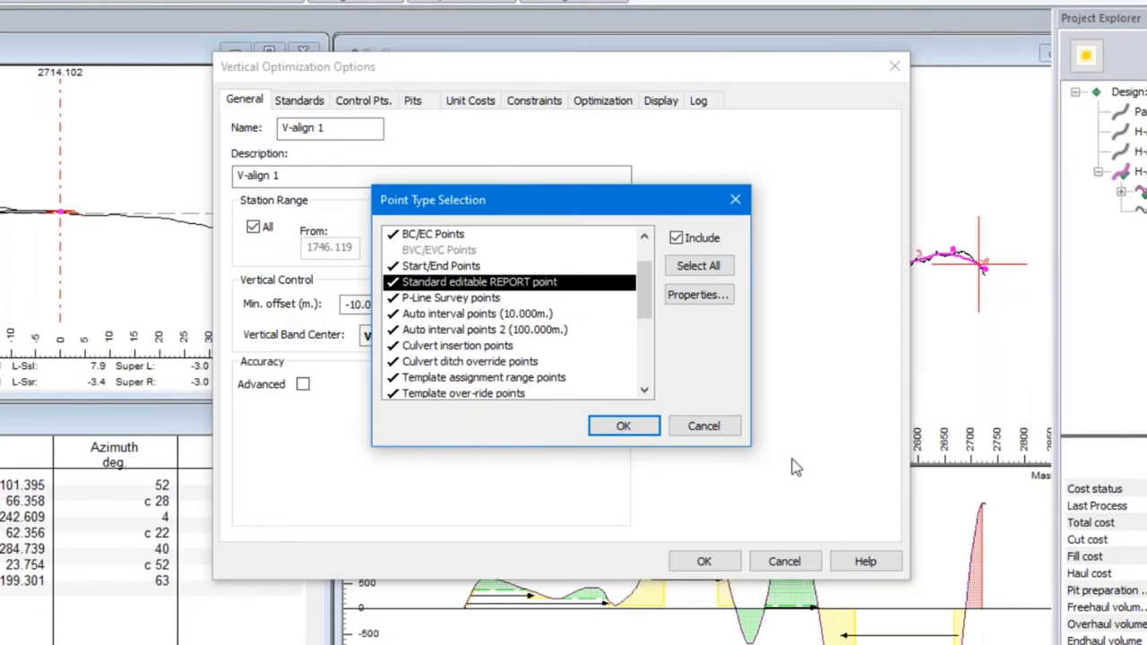
pyautogui.click(715, 430)
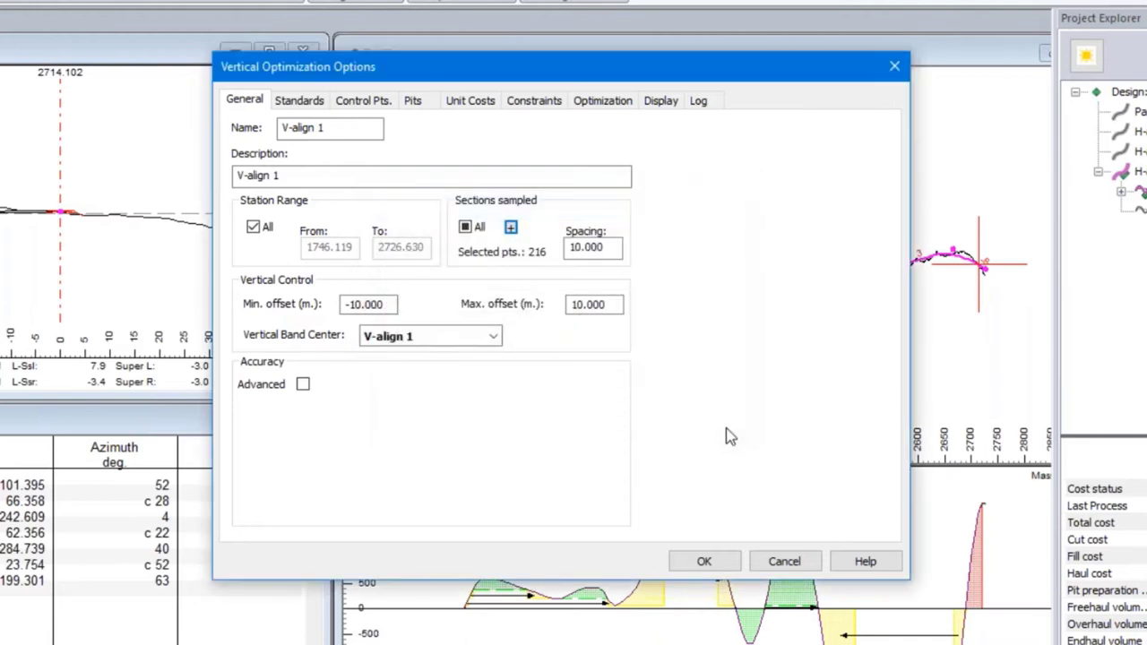
pyautogui.doubleClick(593, 249)
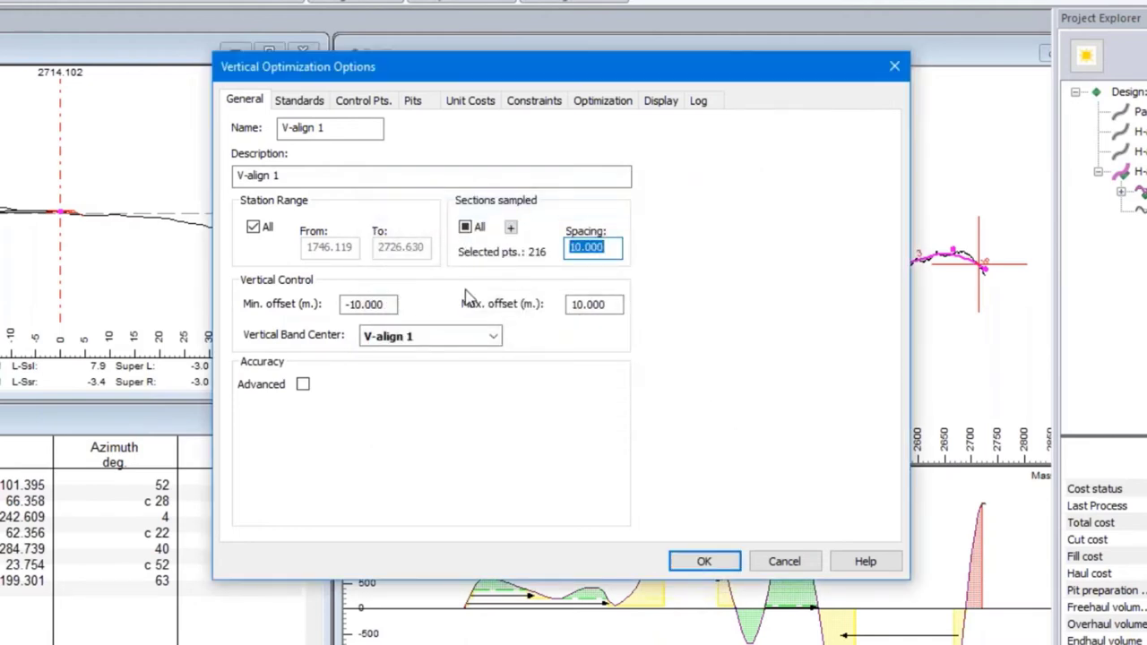
pyautogui.press('BackSpace')
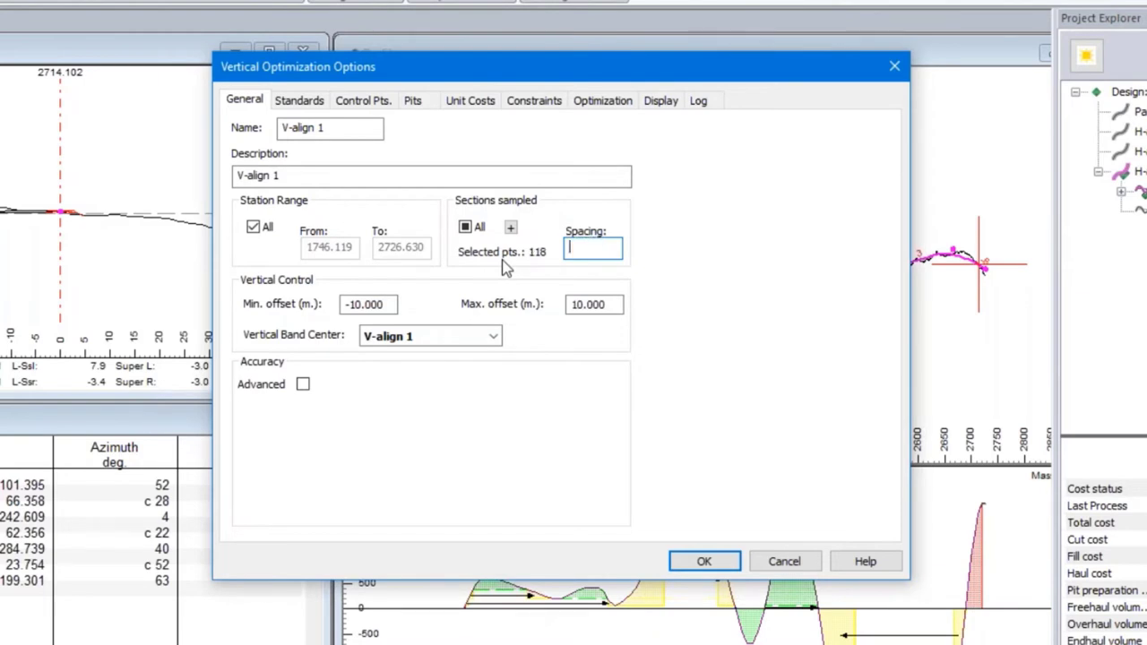
# In V-align 1's vertical standards, clear the minimum curve length and set the curve type to Curves [Fast]
pyautogui.click(310, 104)
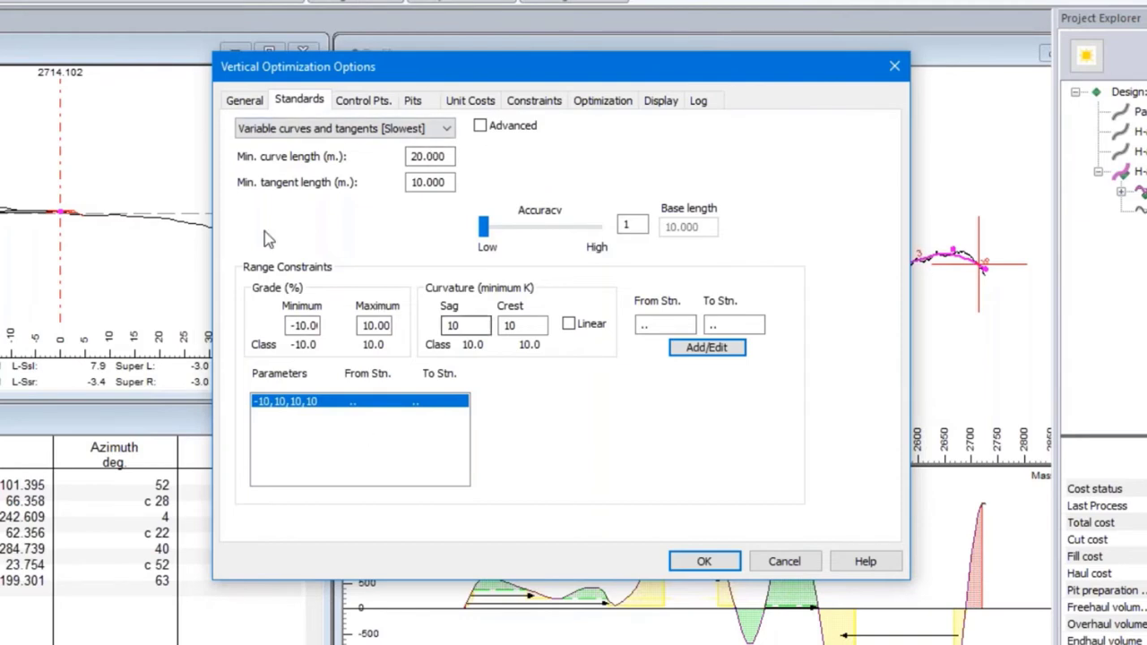
pyautogui.click(383, 130)
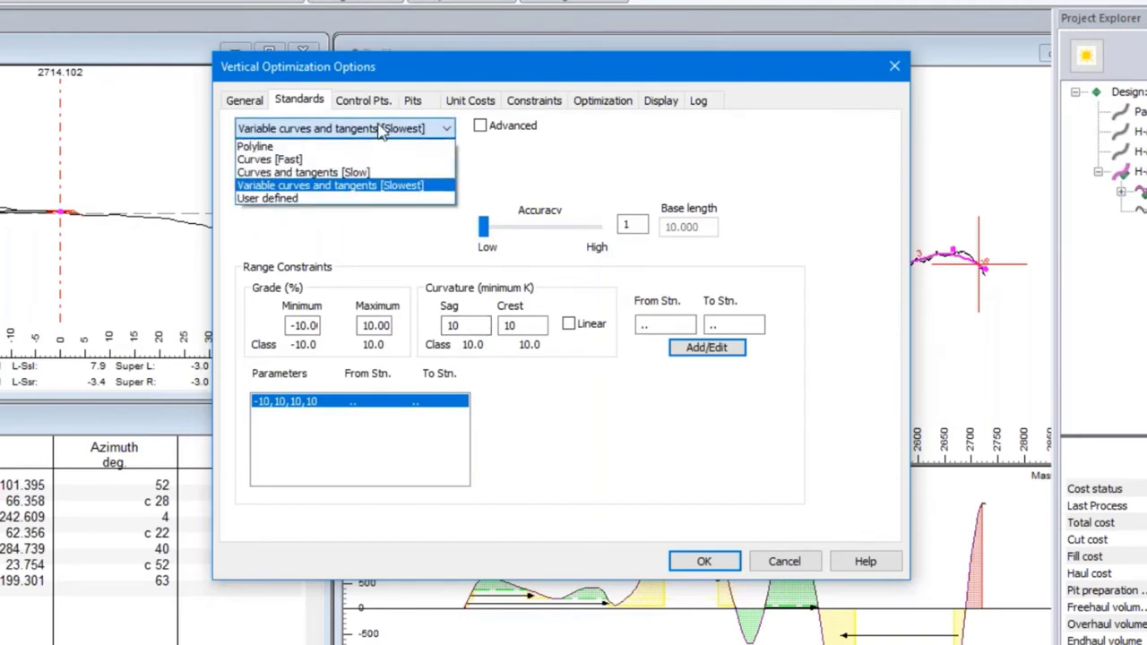
pyautogui.click(294, 128)
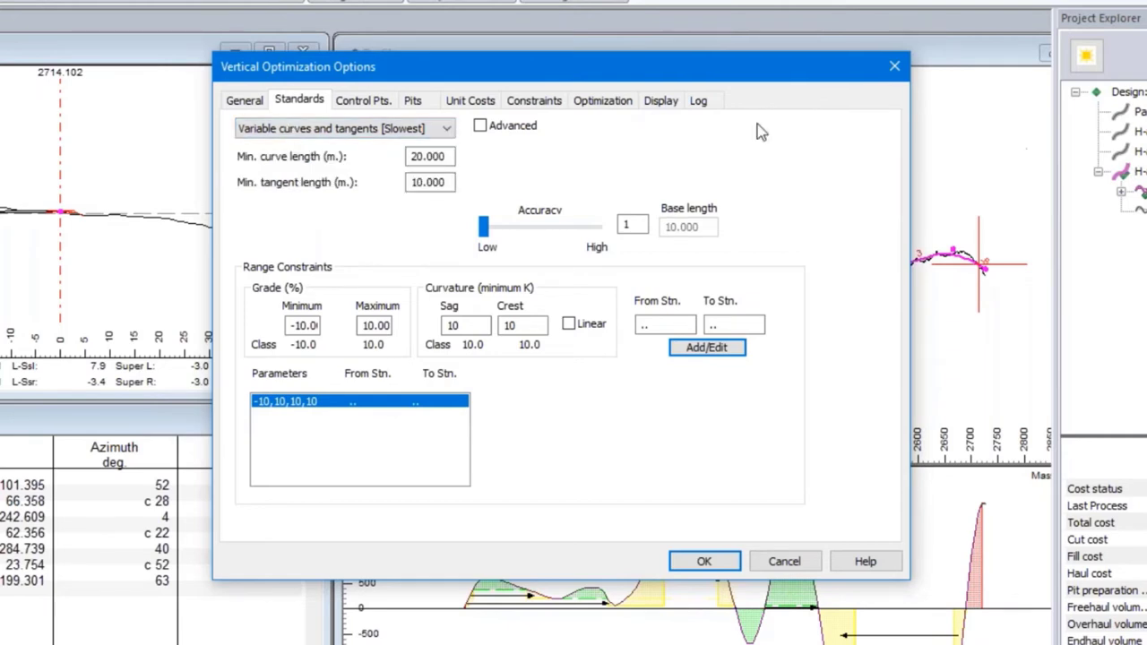
pyautogui.moveTo(449, 156); pyautogui.dragTo(357, 150)
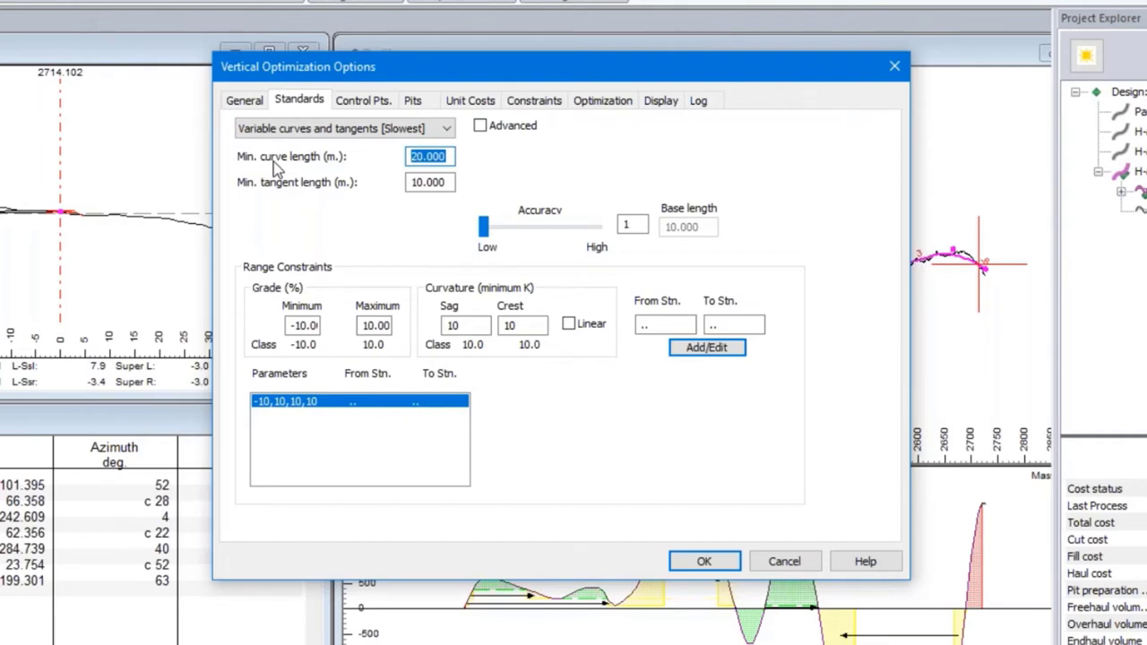
pyautogui.press('Home')
pyautogui.press('Delete')
pyautogui.click(361, 135)
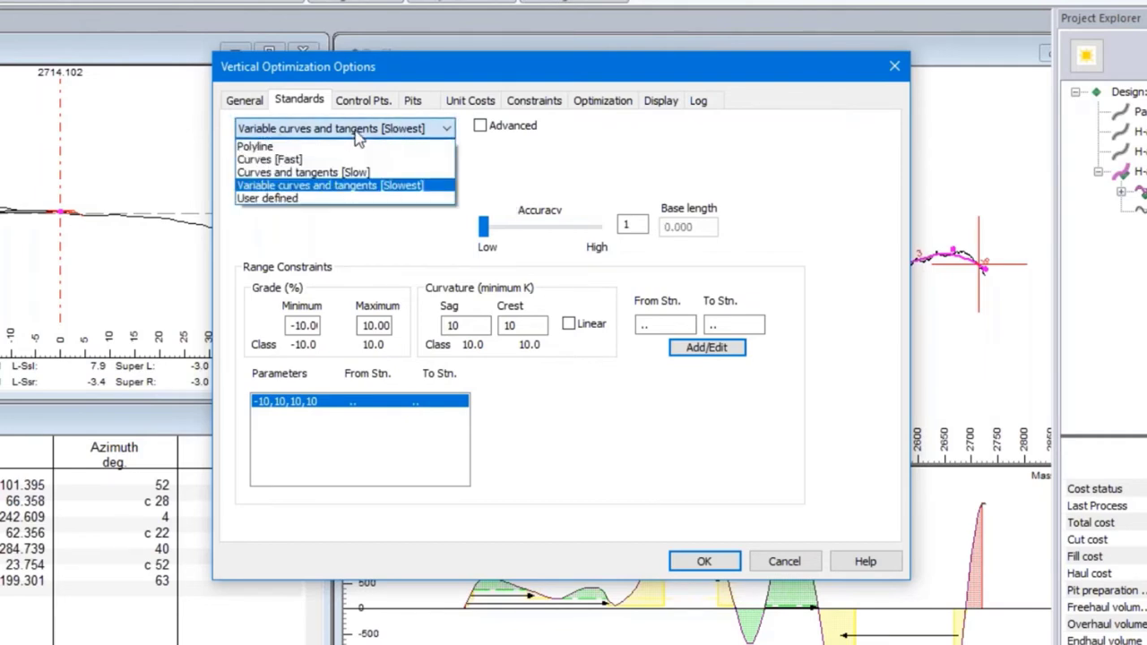
pyautogui.click(279, 159)
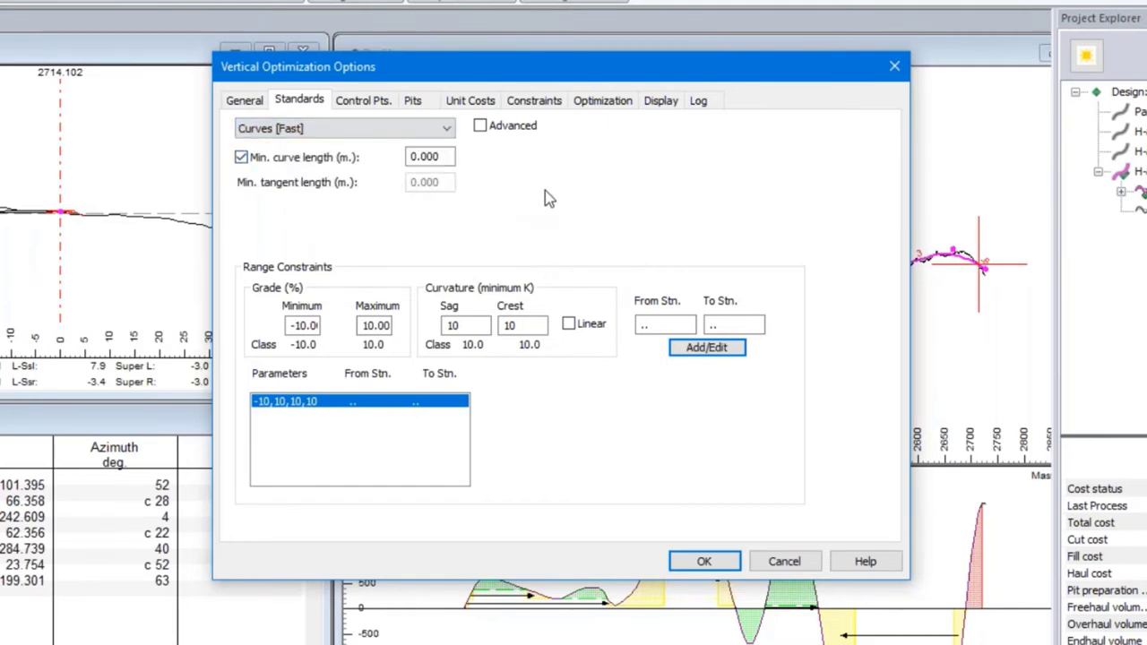
# Review the minimum K curvature values for sag and crest in the range constraints
pyautogui.click(457, 325)
pyautogui.press('Tab')
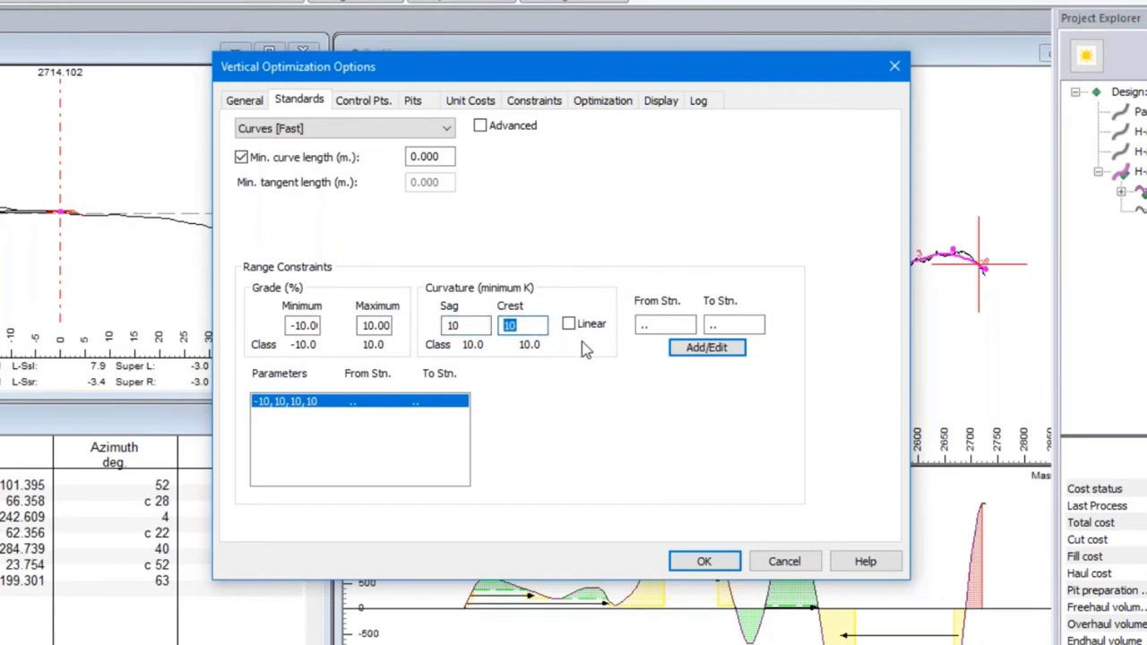
pyautogui.doubleClick(470, 325)
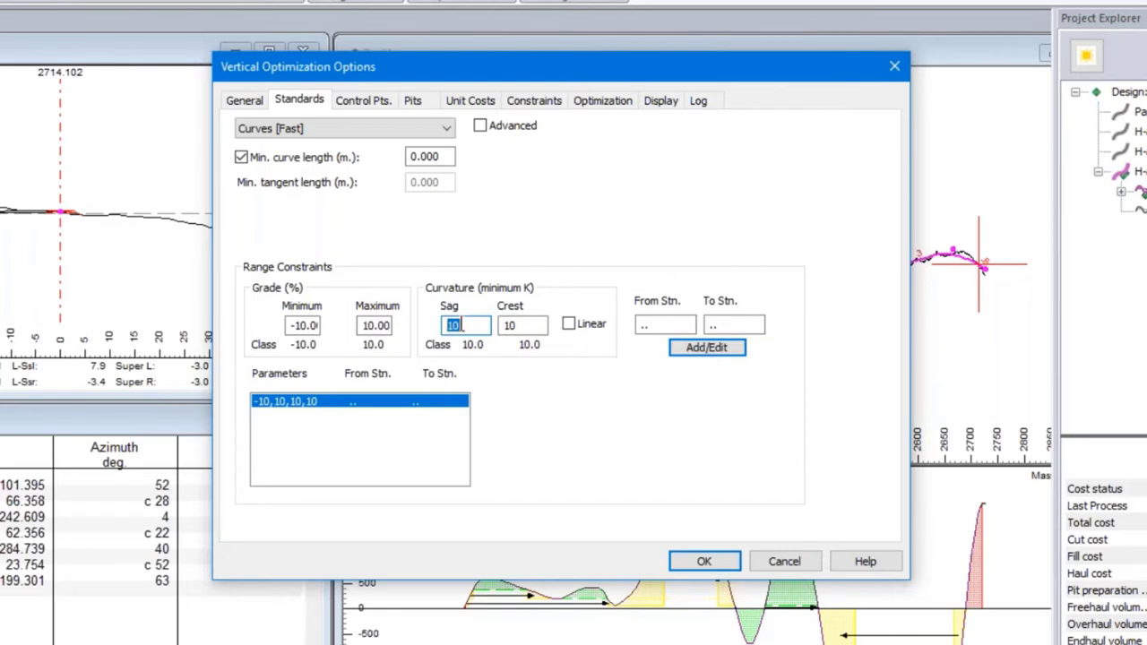
pyautogui.doubleClick(520, 326)
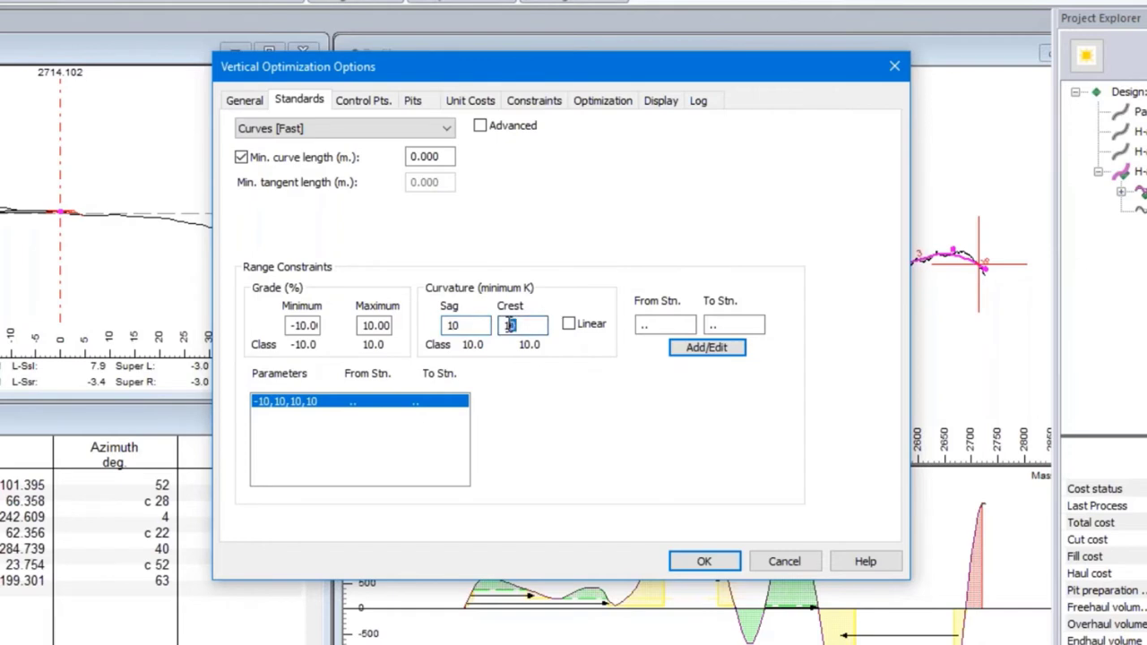
pyautogui.doubleClick(461, 326)
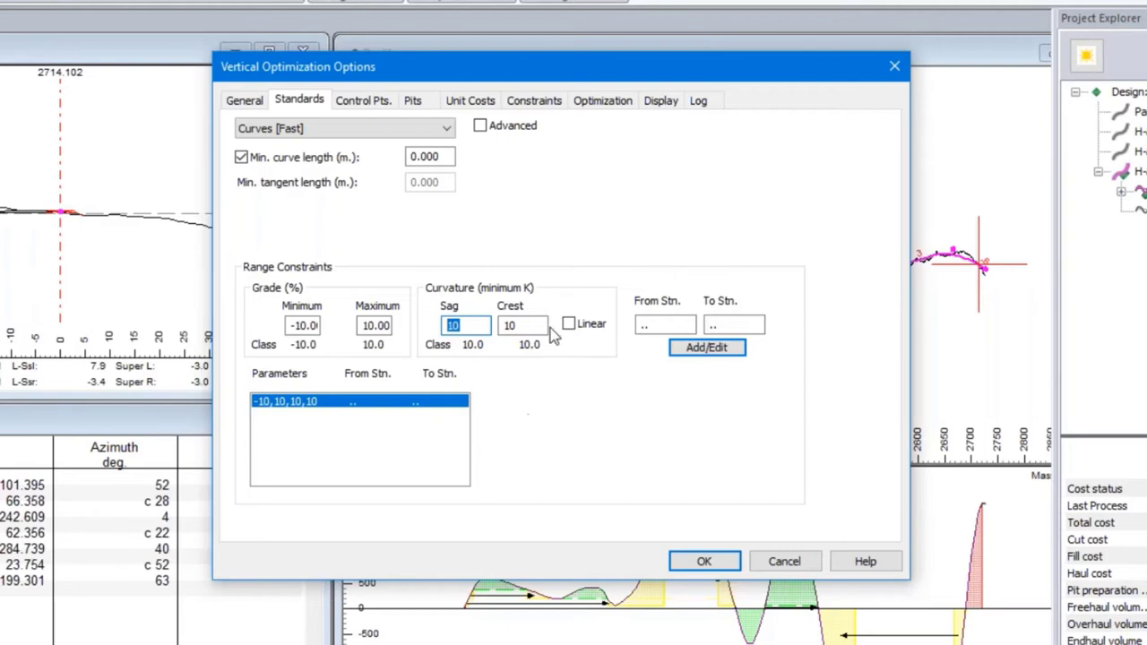
pyautogui.click(453, 325)
pyautogui.doubleClick(453, 325)
# Set the range constraint's starting station to 2230 and make its curvature linear
pyautogui.moveTo(652, 70); pyautogui.dragTo(577, 89)
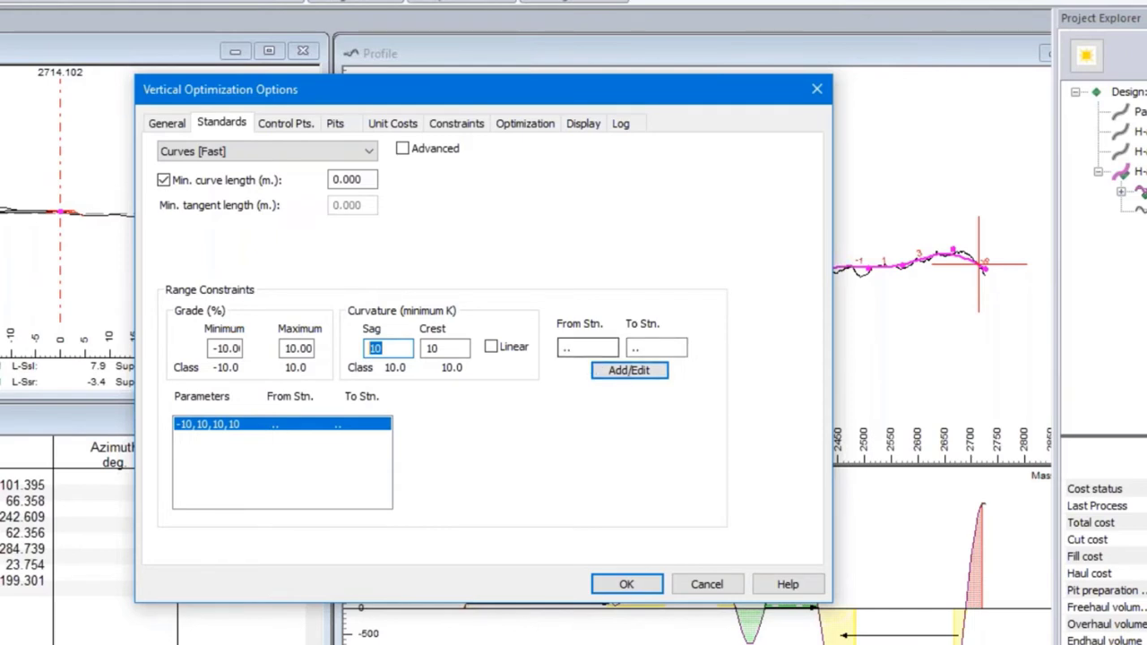
pyautogui.press('Tab')
pyautogui.press('Tab')
pyautogui.press('Tab')
pyautogui.write('22')
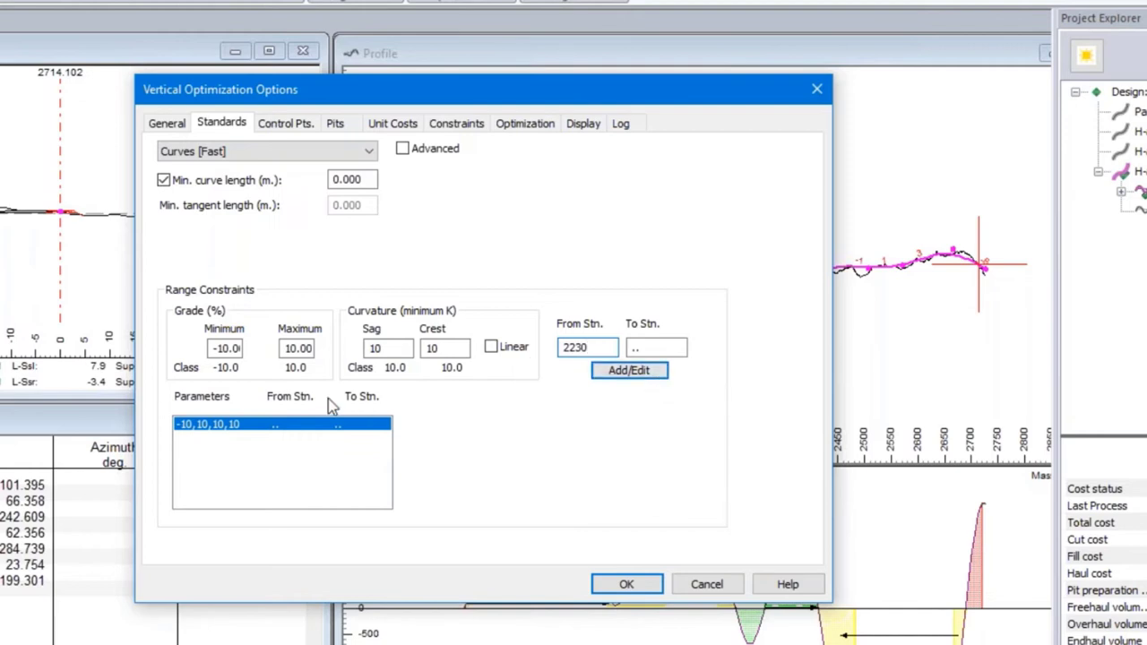
pyautogui.click(499, 351)
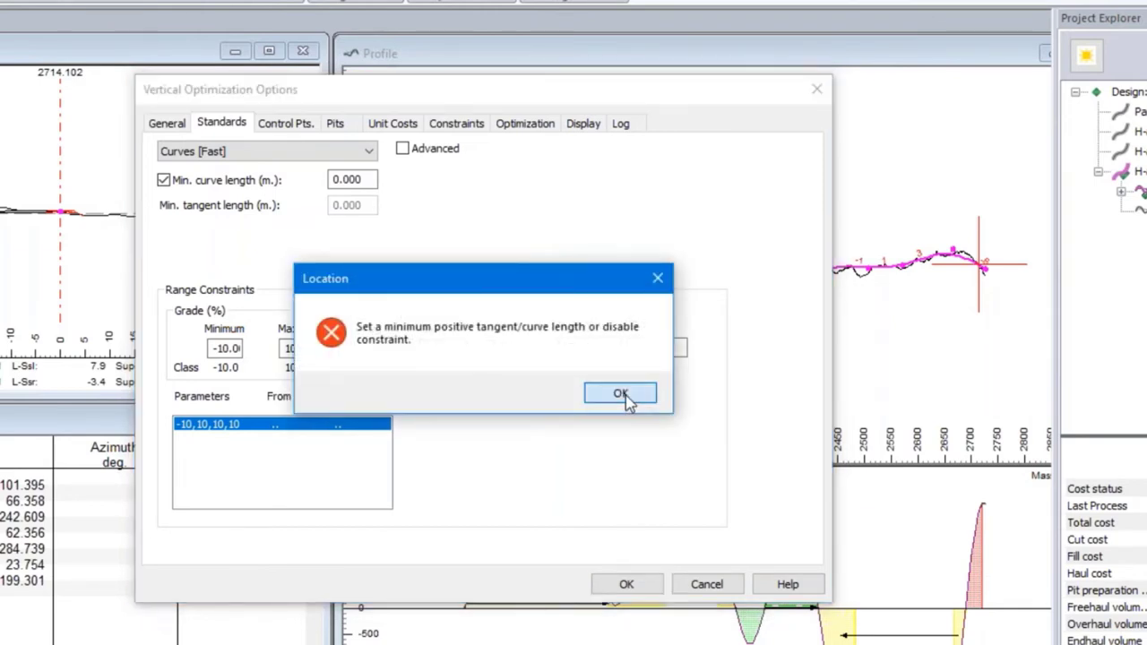
pyautogui.click(622, 395)
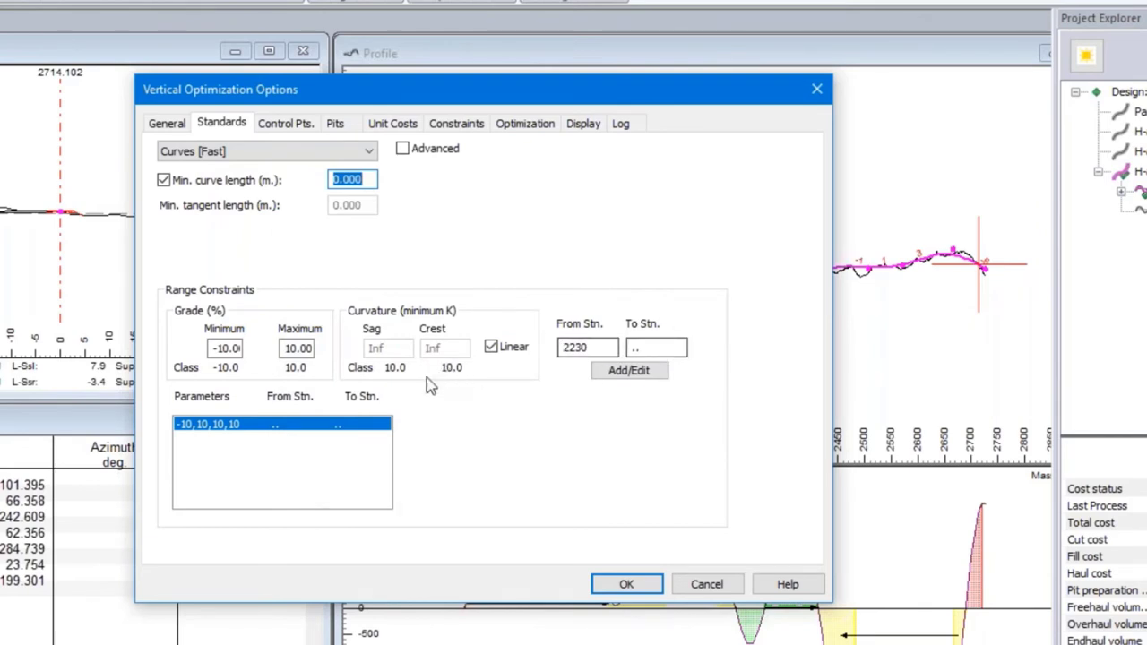
# Set the linear range's grade limits to -5 and 5% and its ending station to 2370
pyautogui.doubleClick(218, 349)
pyautogui.write('-')
pyautogui.doubleClick(300, 349)
pyautogui.write('5')
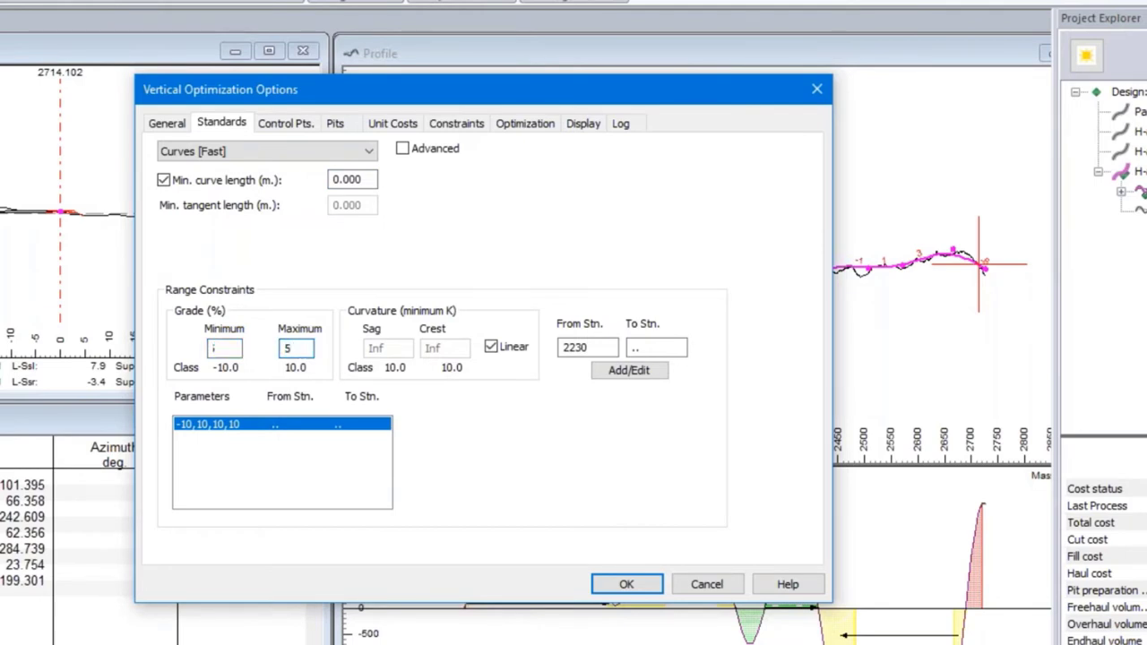
pyautogui.doubleClick(632, 348)
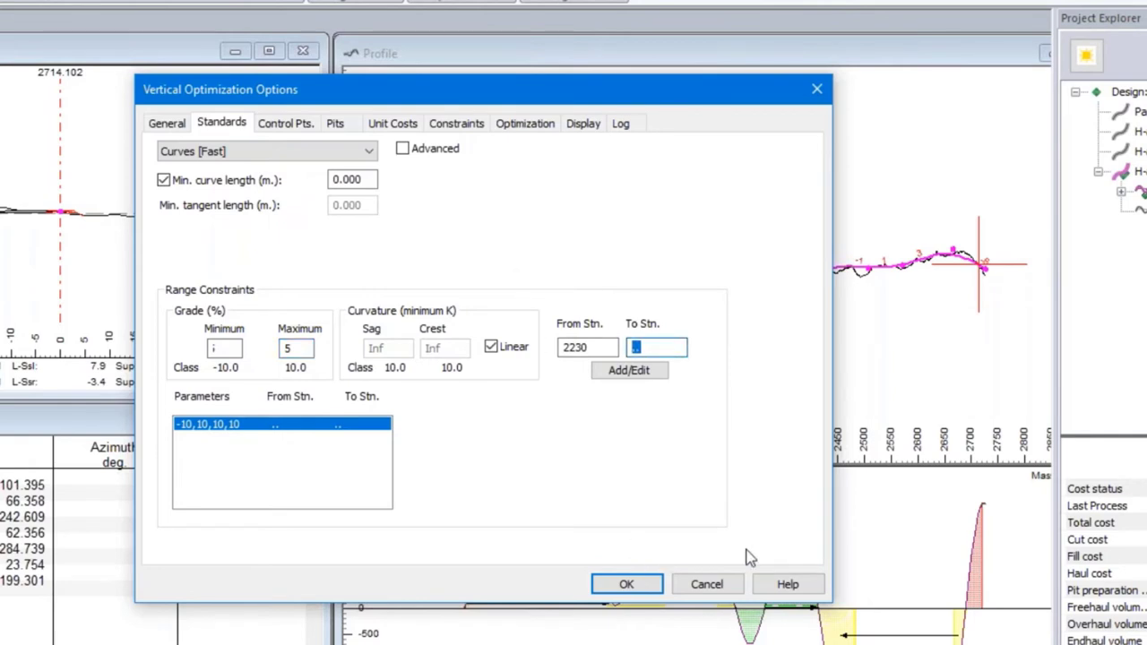
pyautogui.write('2370')
pyautogui.click(642, 373)
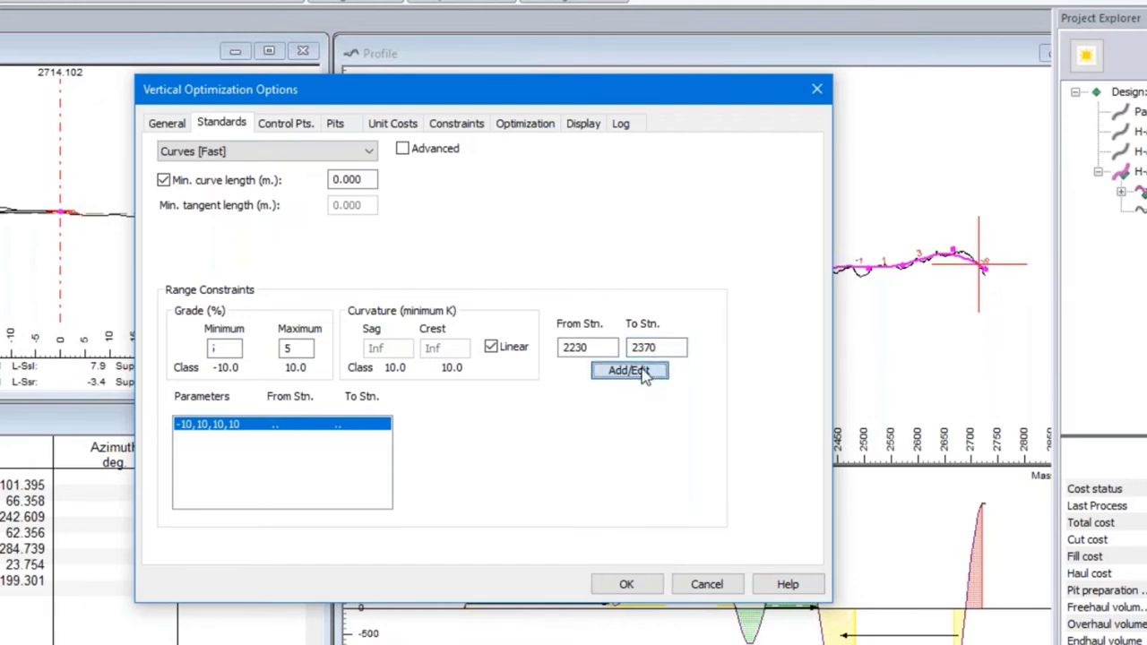
# Disable the minimum curve length and add the linear range constraint for stations 2230 to 2370
pyautogui.click(619, 391)
pyautogui.click(163, 180)
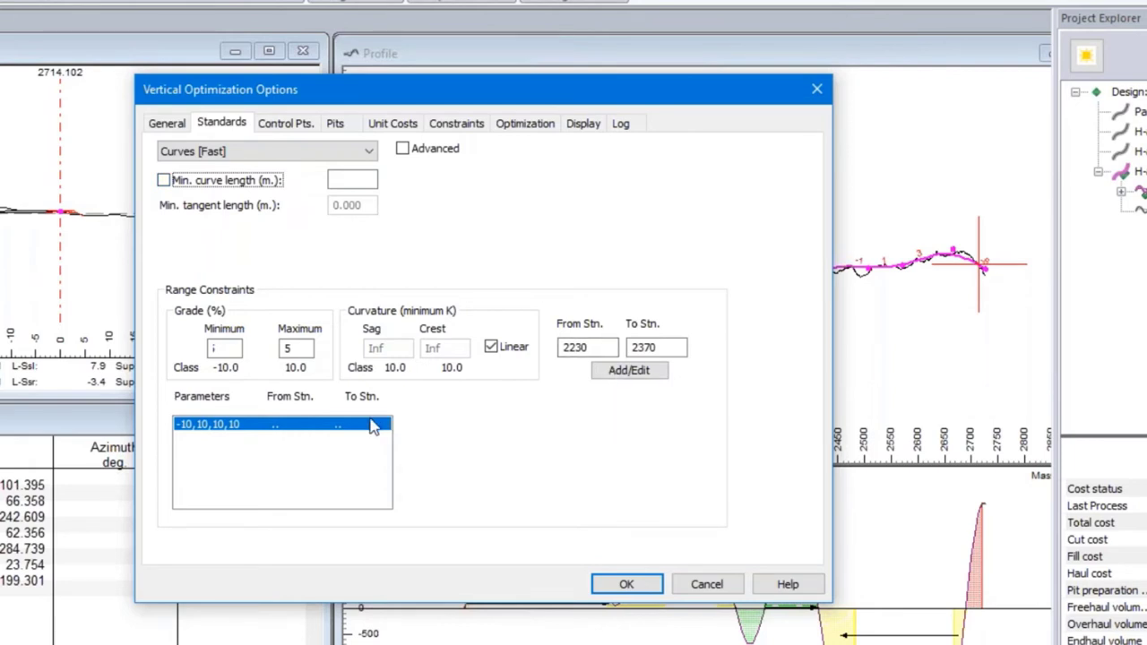
pyautogui.click(634, 373)
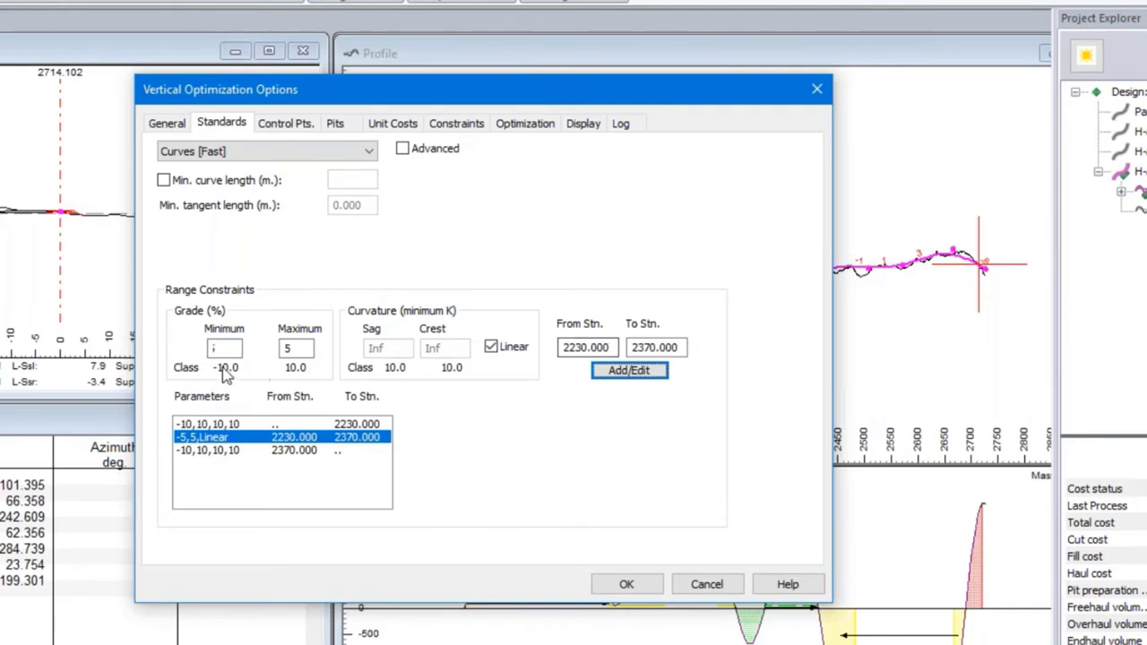
# Set the grade limits for another linear range constraint to -2% minimum and 2% maximum
pyautogui.moveTo(235, 348); pyautogui.dragTo(164, 347)
pyautogui.write('-')
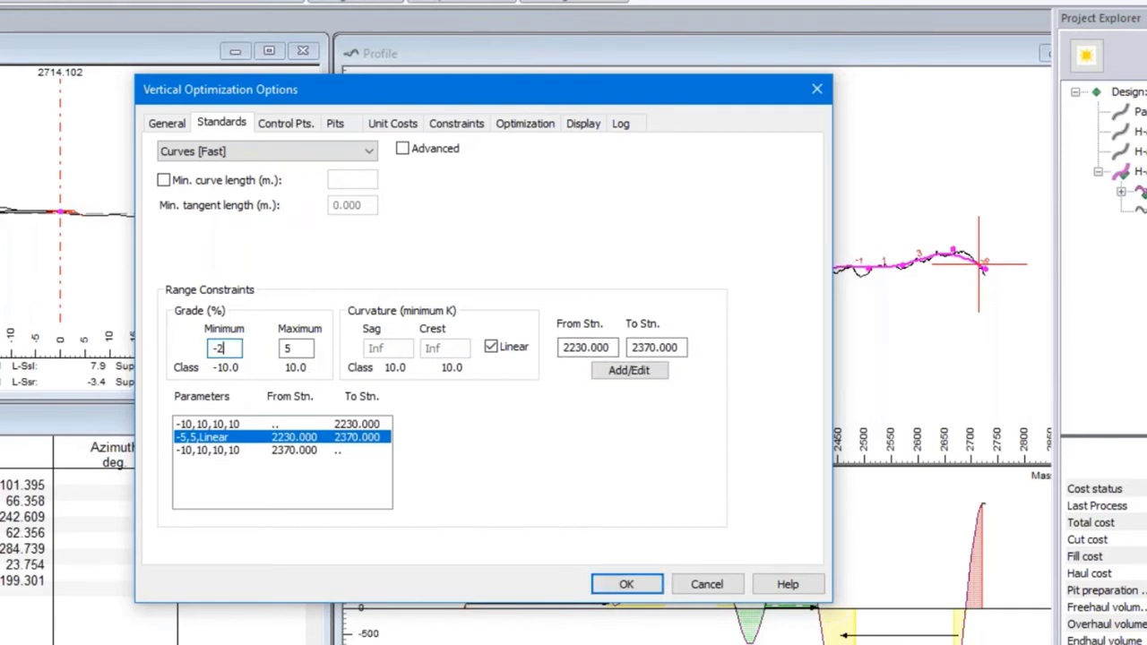
pyautogui.write('2')
pyautogui.press('Tab')
pyautogui.write('2')
pyautogui.press('Tab')
pyautogui.press('Tab')
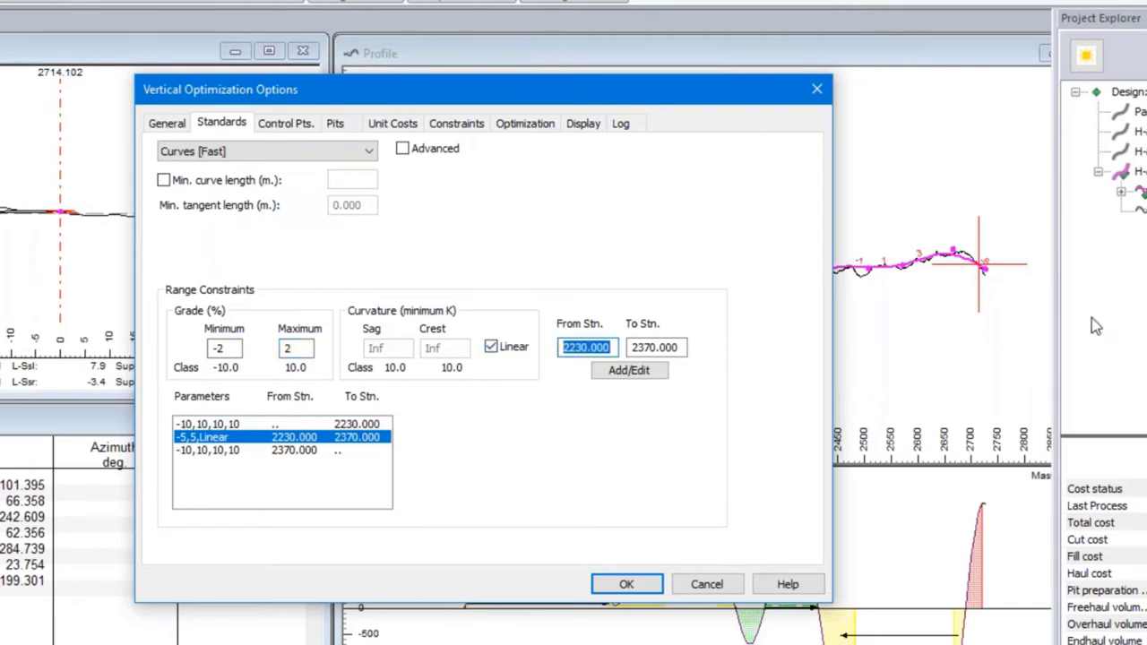
# Add the linear range constraint from station 2390 to station 2430
pyautogui.write('2390')
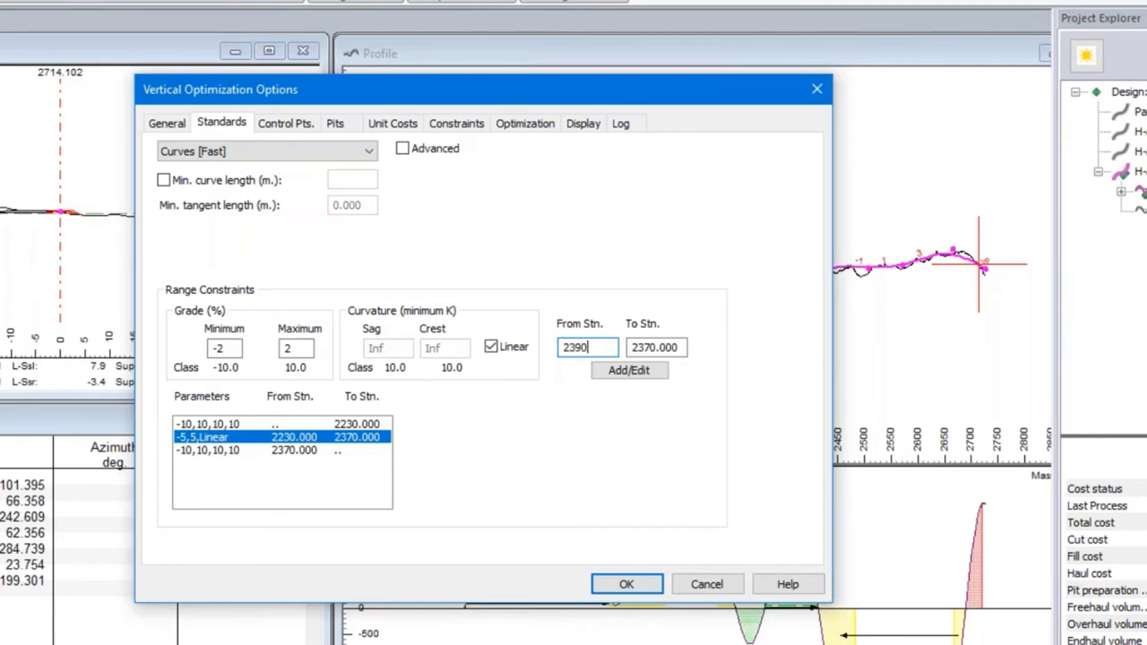
pyautogui.press('Tab')
pyautogui.write('2')
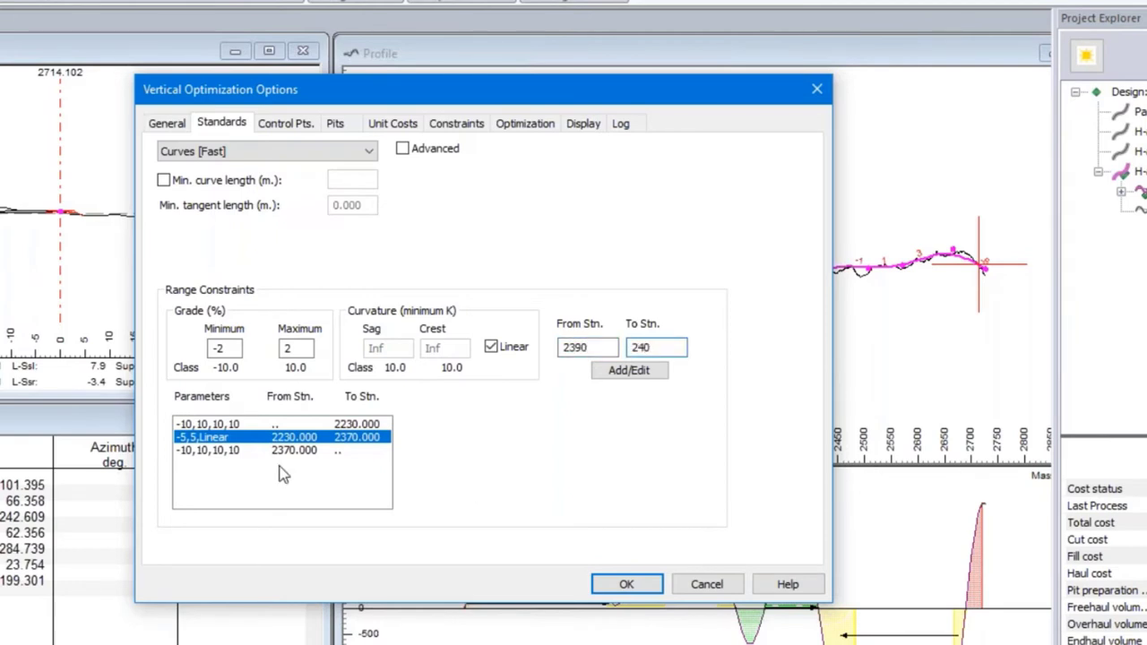
pyautogui.click(638, 347)
pyautogui.write('3')
pyautogui.write('4')
pyautogui.click(629, 370)
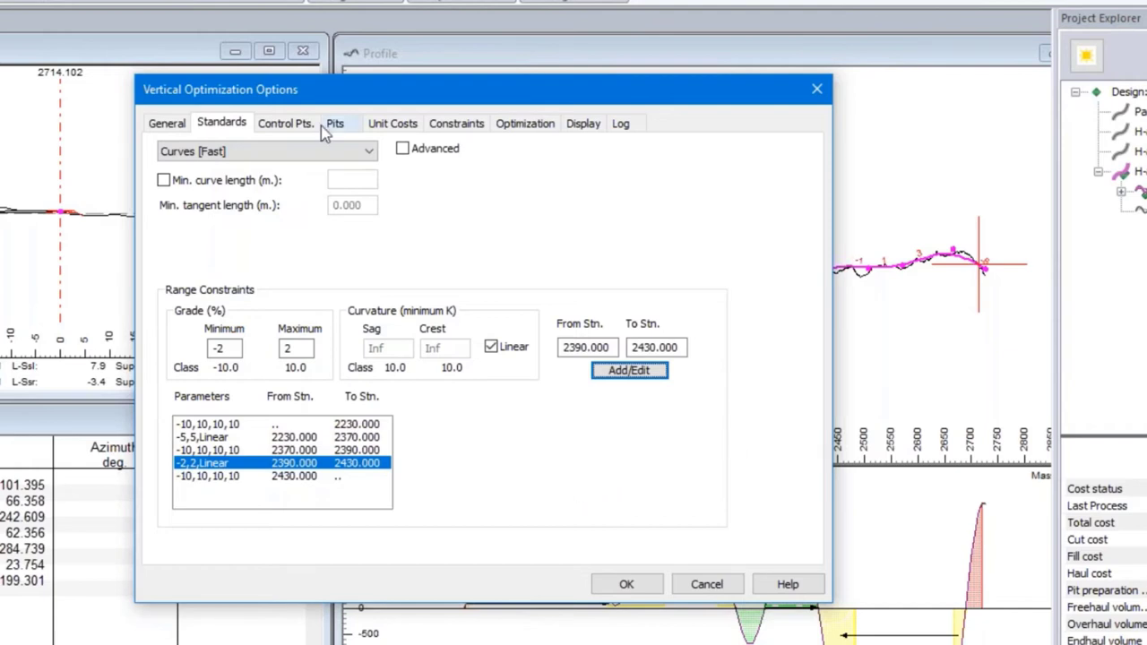
# Review the control points, pits and earthwork handling costs, and close V-align 1's vertical options without saving
pyautogui.click(287, 126)
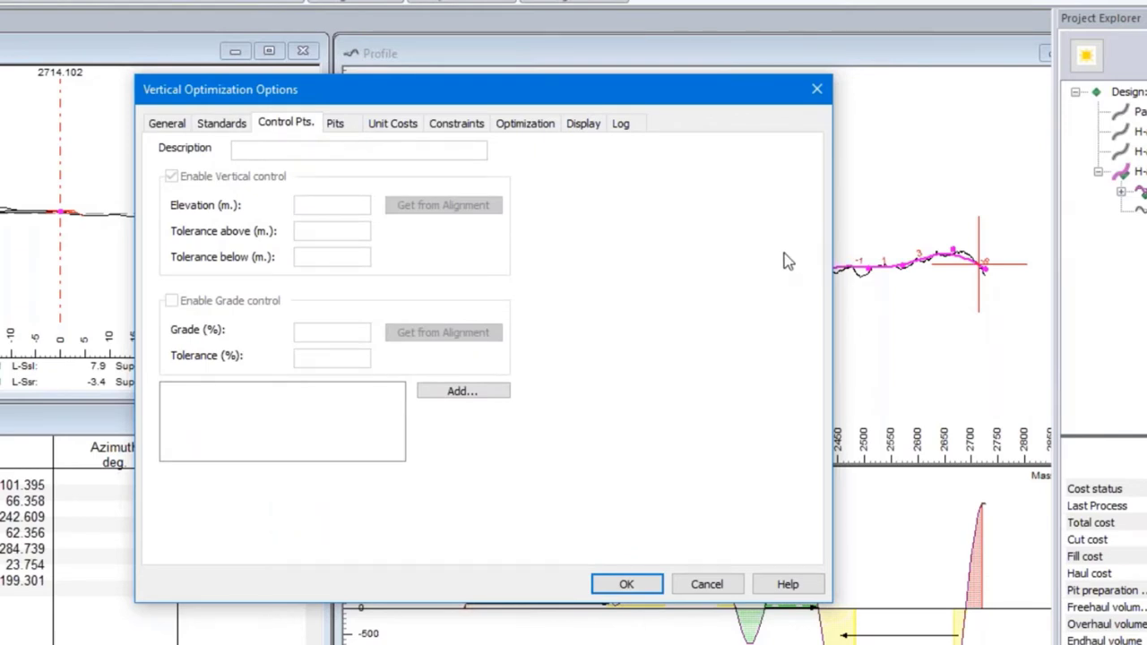
pyautogui.click(335, 124)
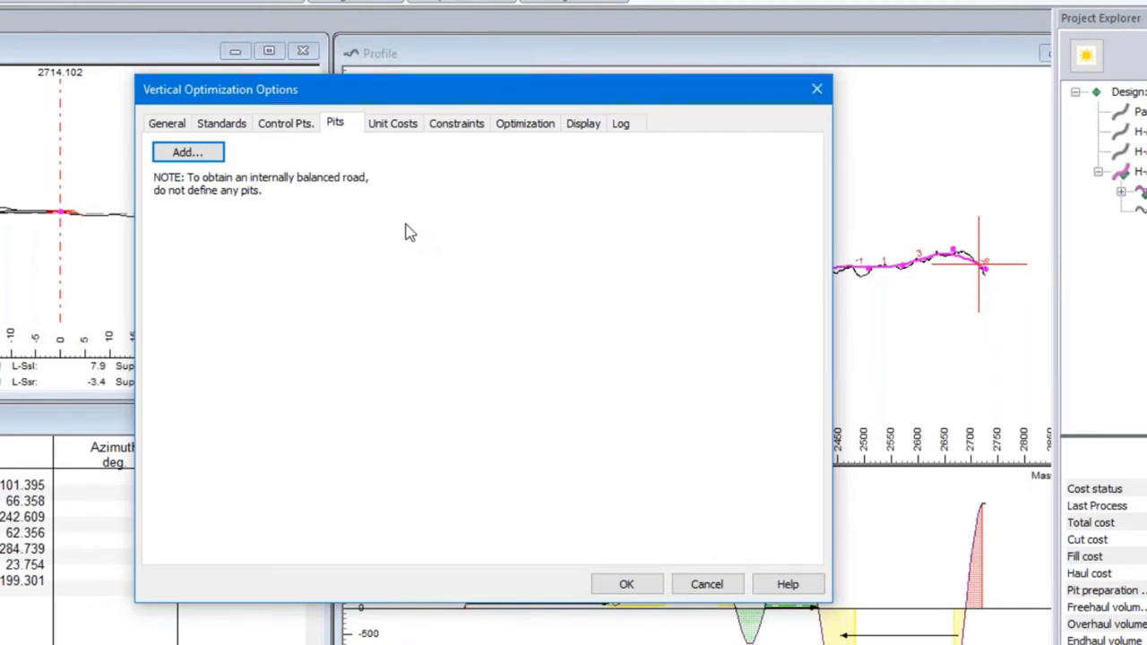
pyautogui.click(395, 125)
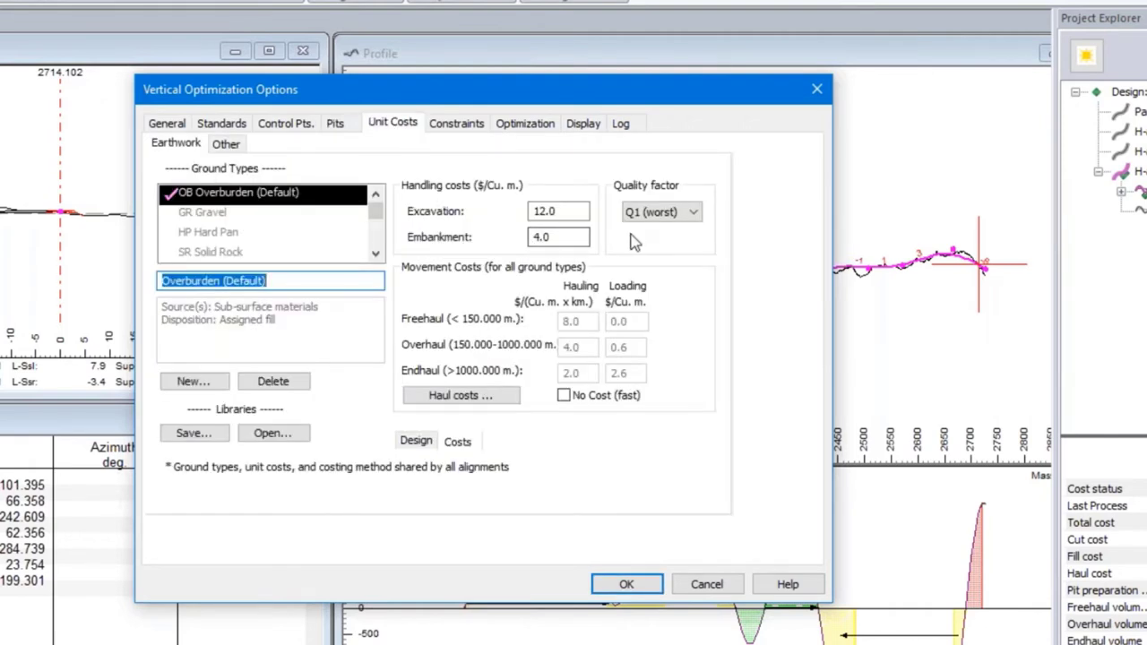
pyautogui.click(564, 237)
pyautogui.click(557, 211)
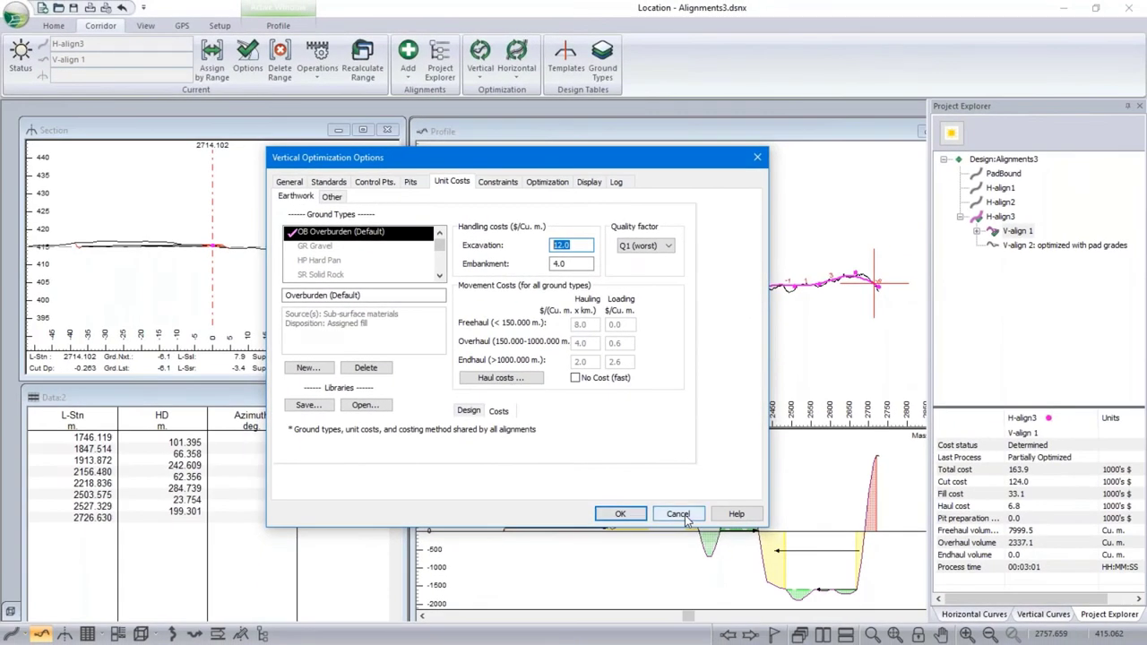
pyautogui.click(678, 514)
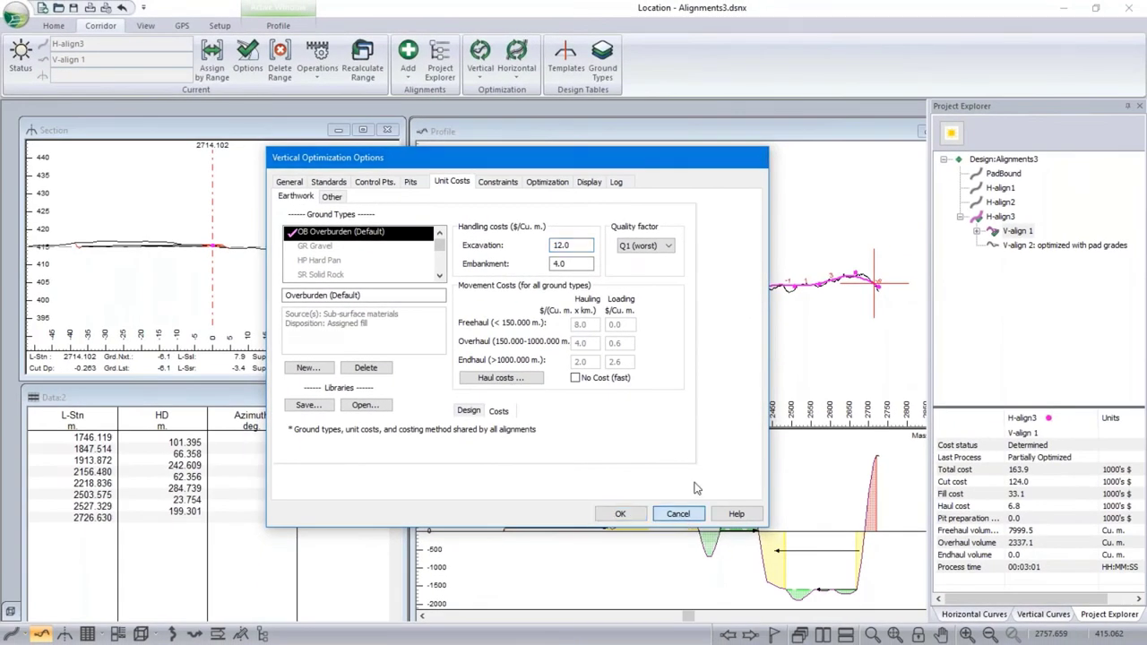
# Make V-align 2 the current alignment and open the standards in its vertical optimization options
pyautogui.click(12, 16)
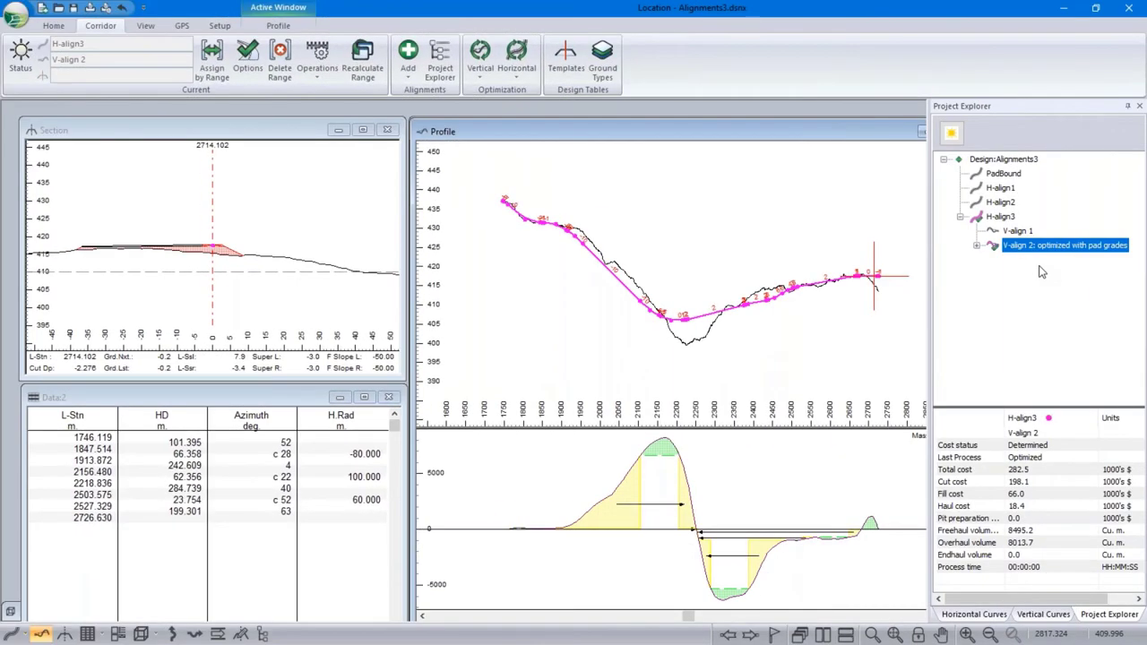
pyautogui.rightClick(996, 247)
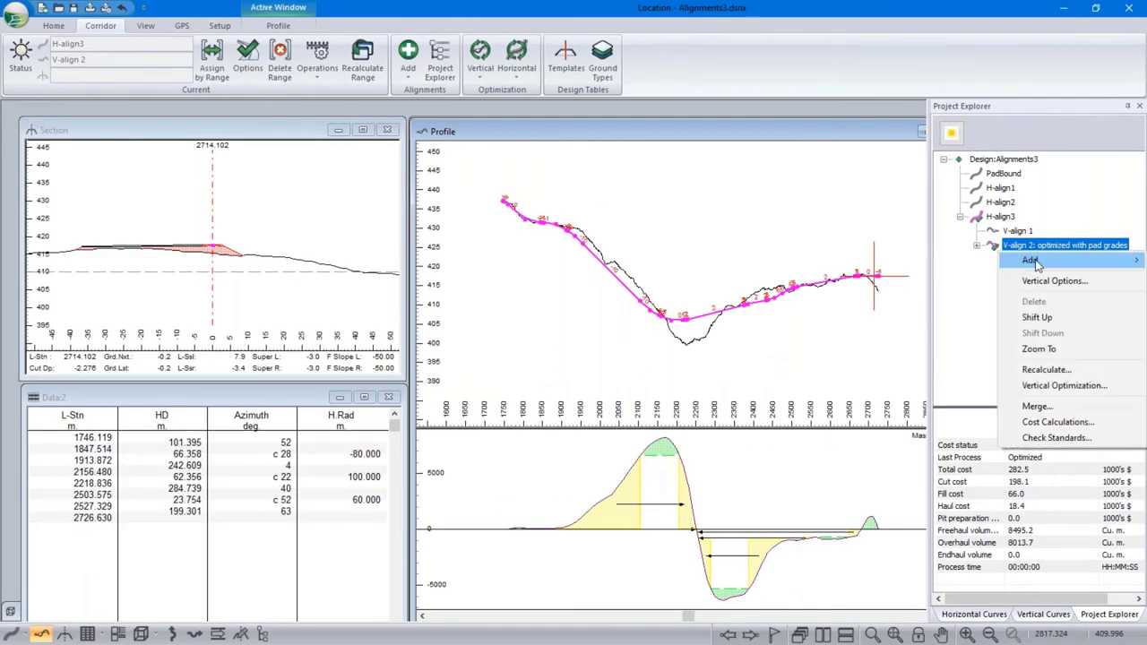
pyautogui.click(1048, 280)
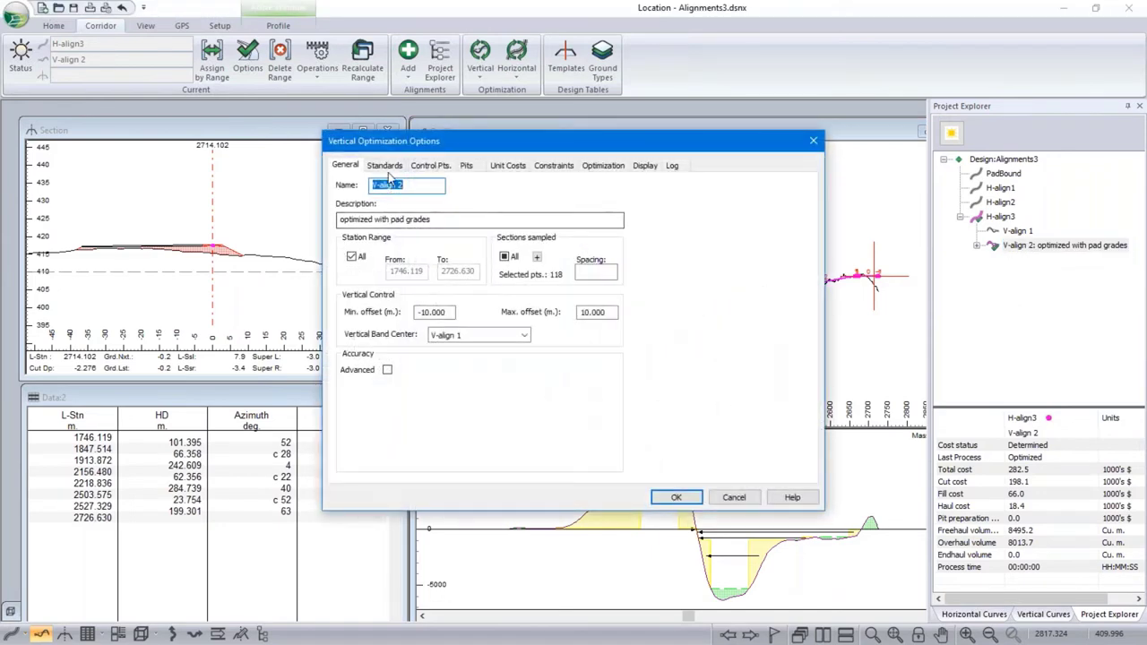
pyautogui.hotkey('ctrl', 'Tab')
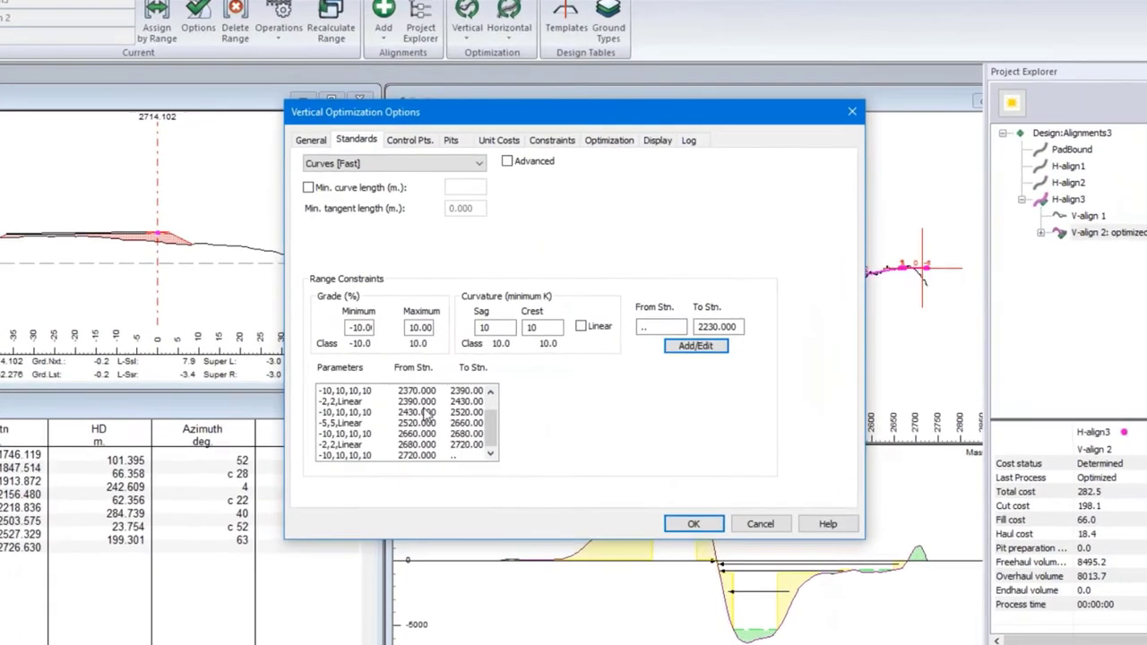
# Examine V-align 2's range constraints for the pad stations and close the options without saving
pyautogui.scroll(-1, 449, 409)
pyautogui.scroll(1, 449, 410)
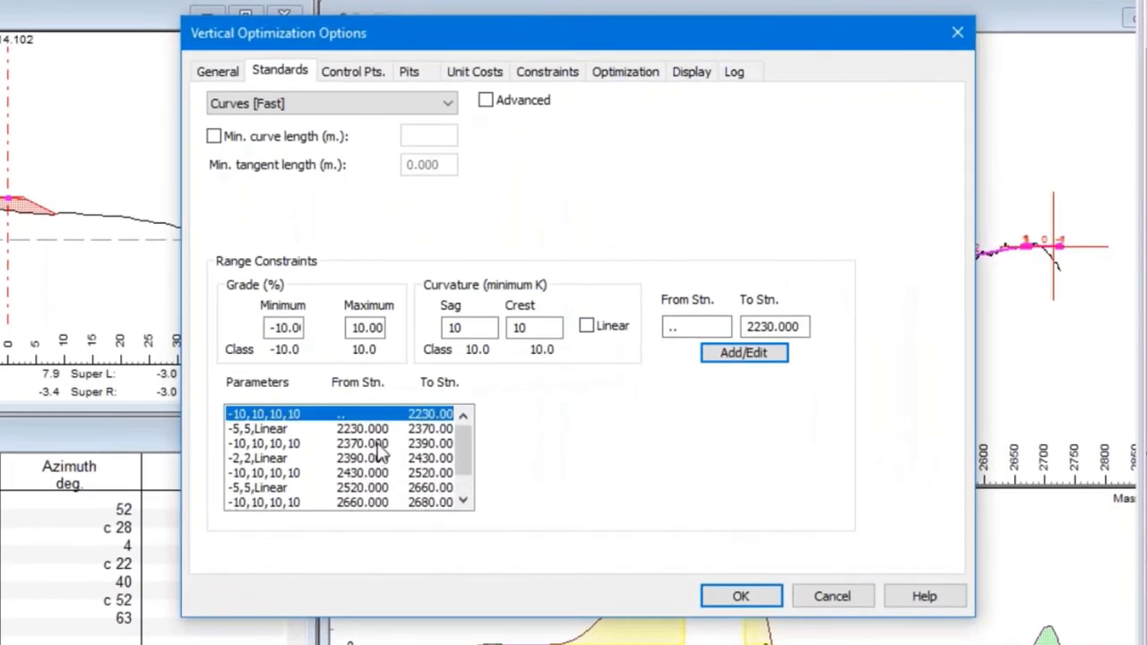
pyautogui.click(283, 430)
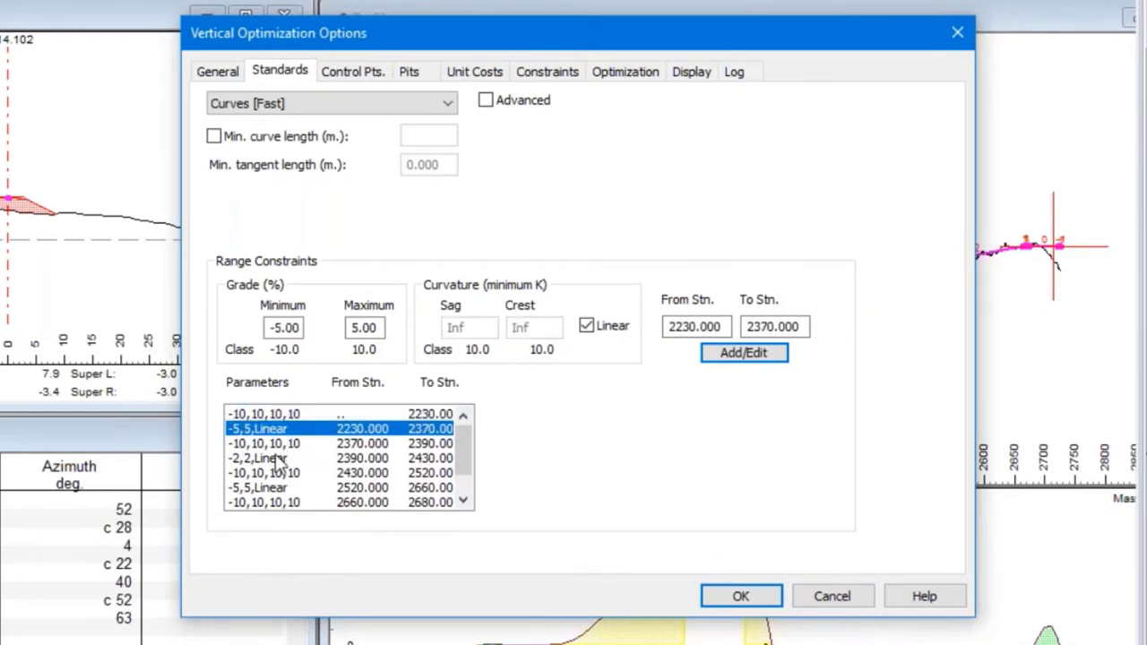
pyautogui.click(274, 458)
pyautogui.scroll(-1, 277, 466)
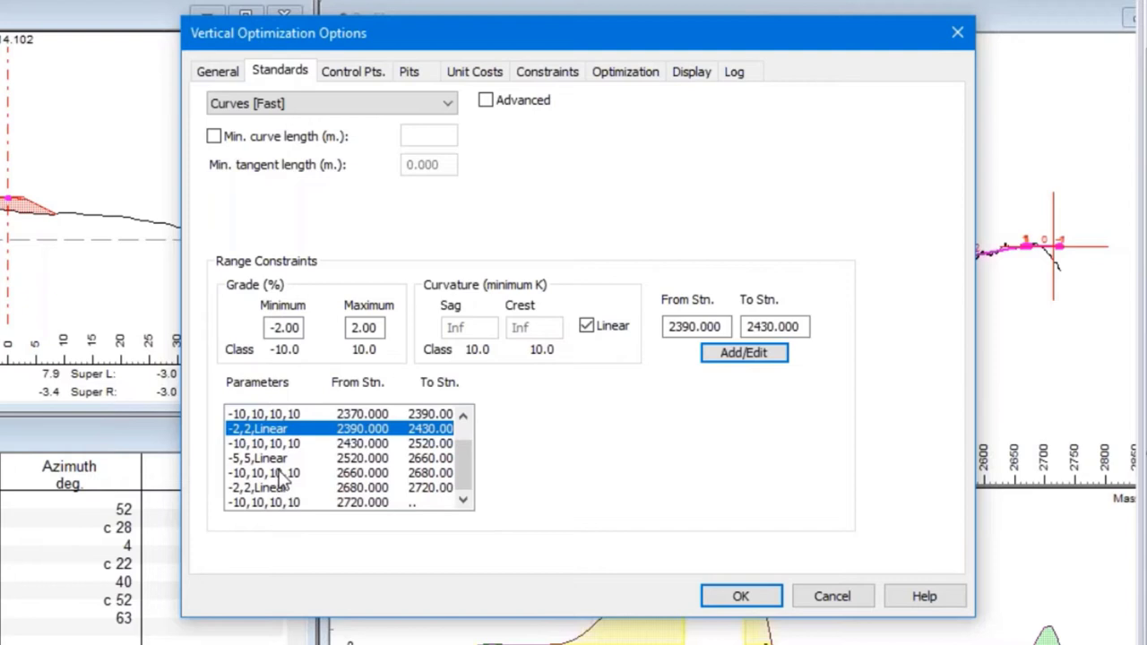
pyautogui.click(283, 473)
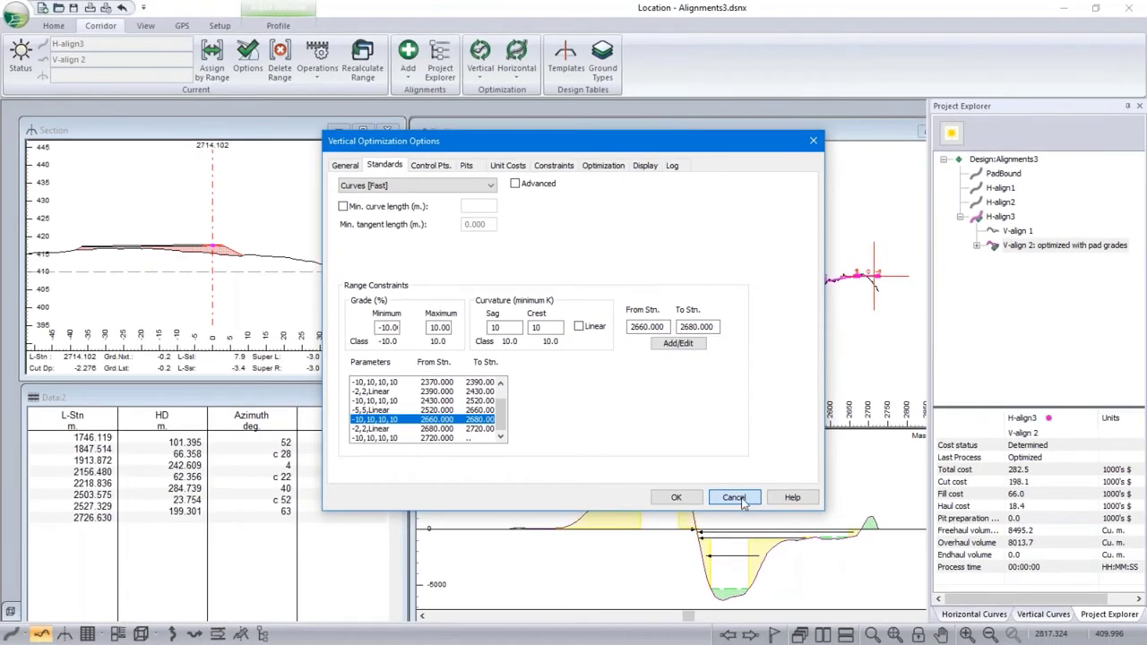
pyautogui.click(734, 498)
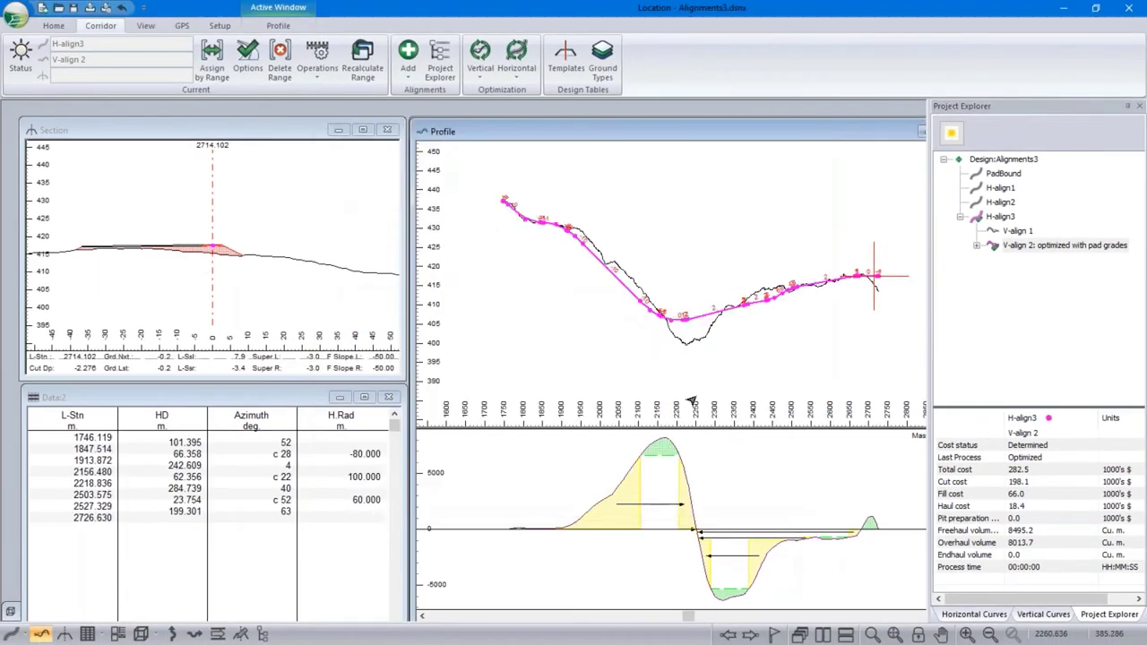
# Examine V-align 2's optimized profile and mass haul along the pad ranges up to the end of the road
pyautogui.scroll(3, 785, 319)
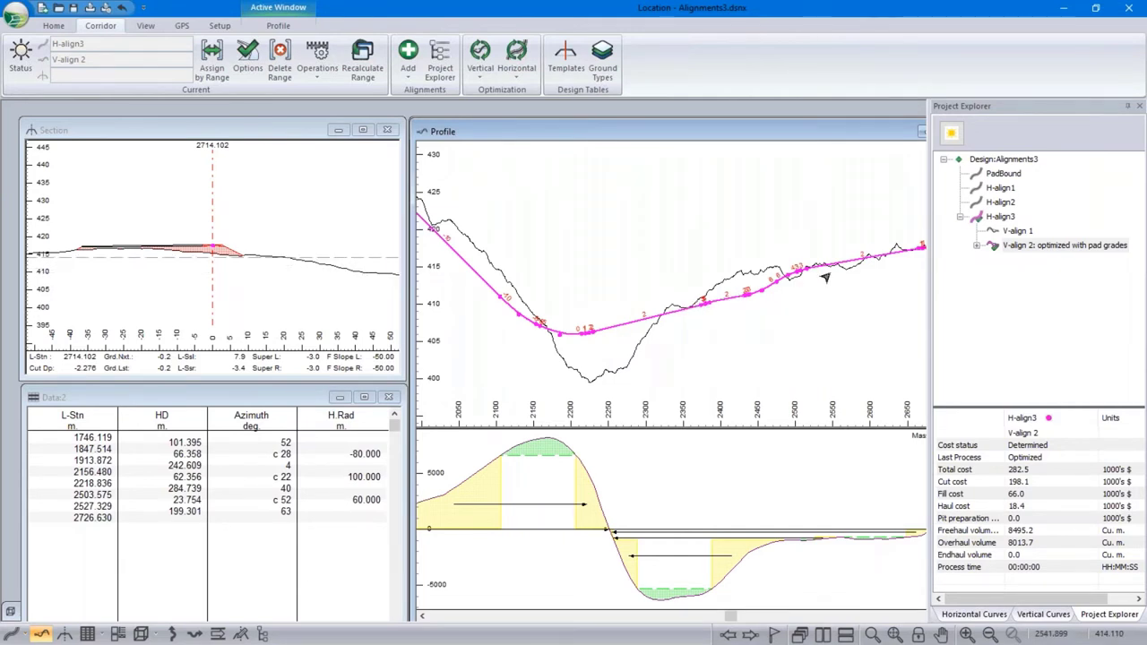
pyautogui.scroll(2, 760, 274)
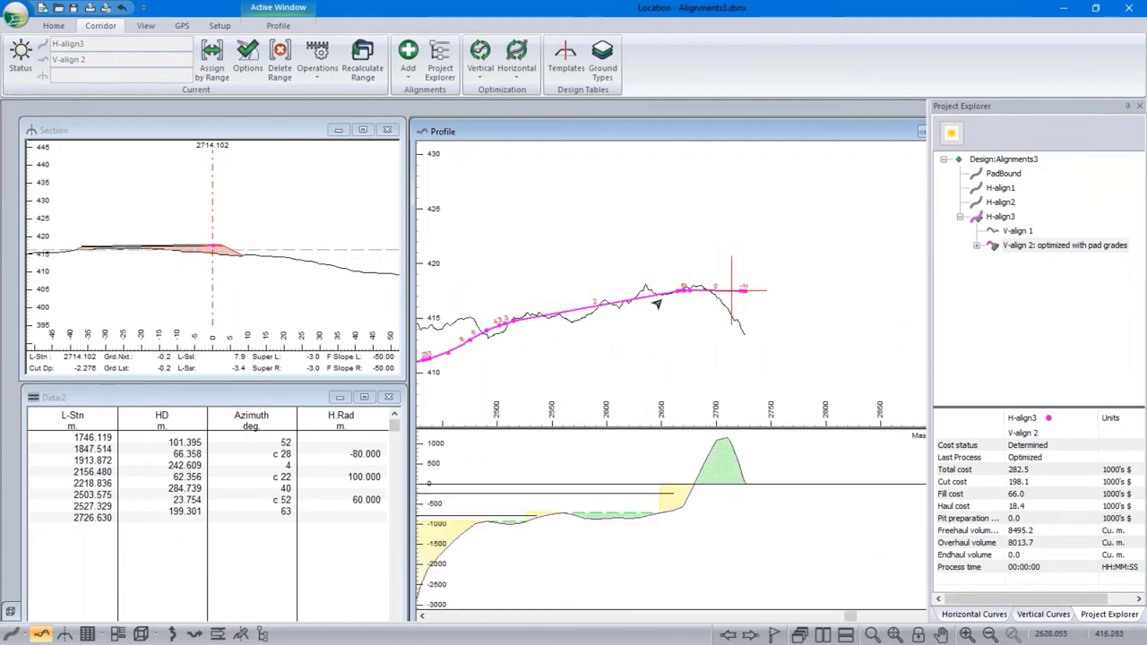
pyautogui.scroll(2, 690, 291)
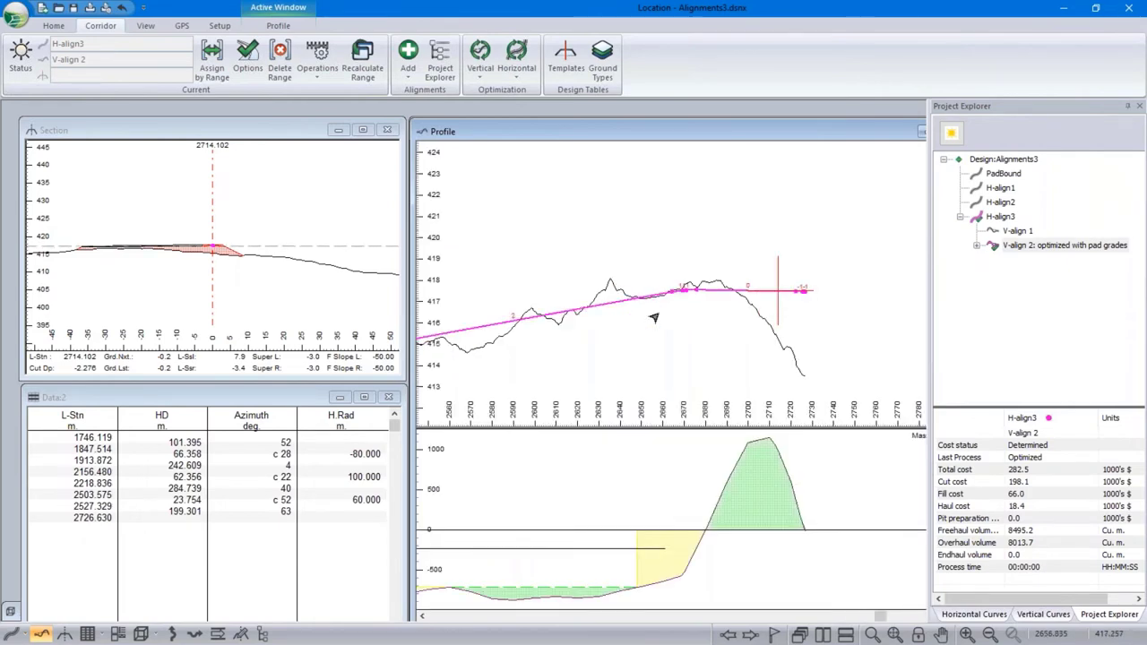
pyautogui.scroll(-4, 676, 339)
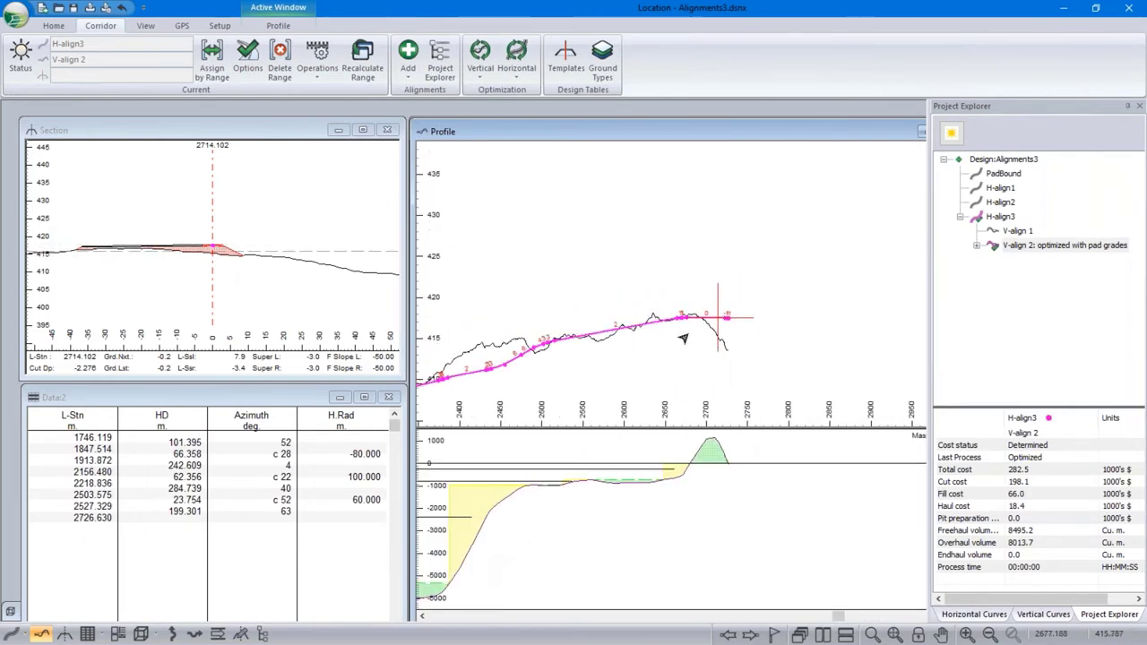
pyautogui.scroll(-1, 691, 333)
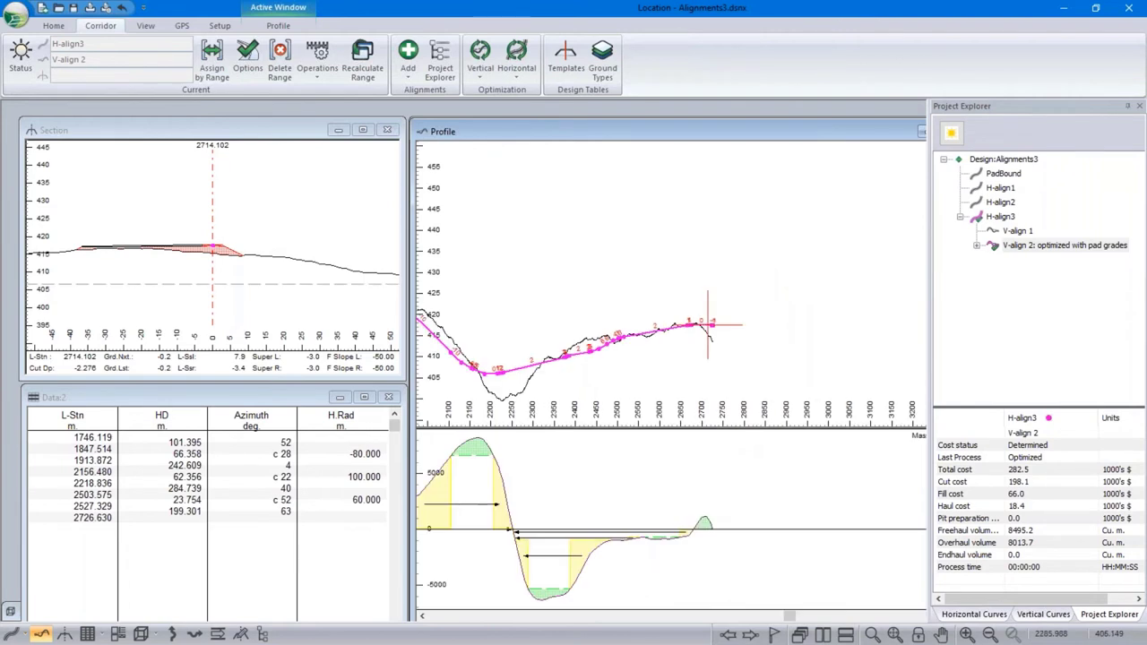
pyautogui.moveTo(709, 320)
pyautogui.moveTo(615, 274); pyautogui.dragTo(724, 287, button='middle')
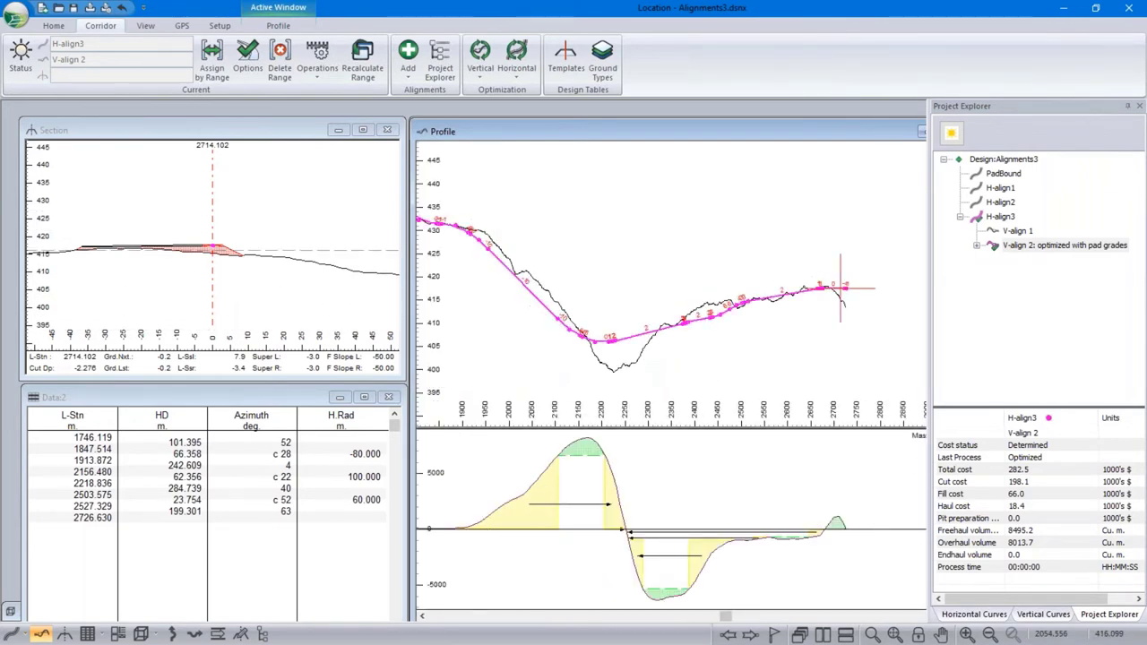
# Open a 3D view and examine the turbine pads along H-align3's optimized road up to its end
pyautogui.click(140, 633)
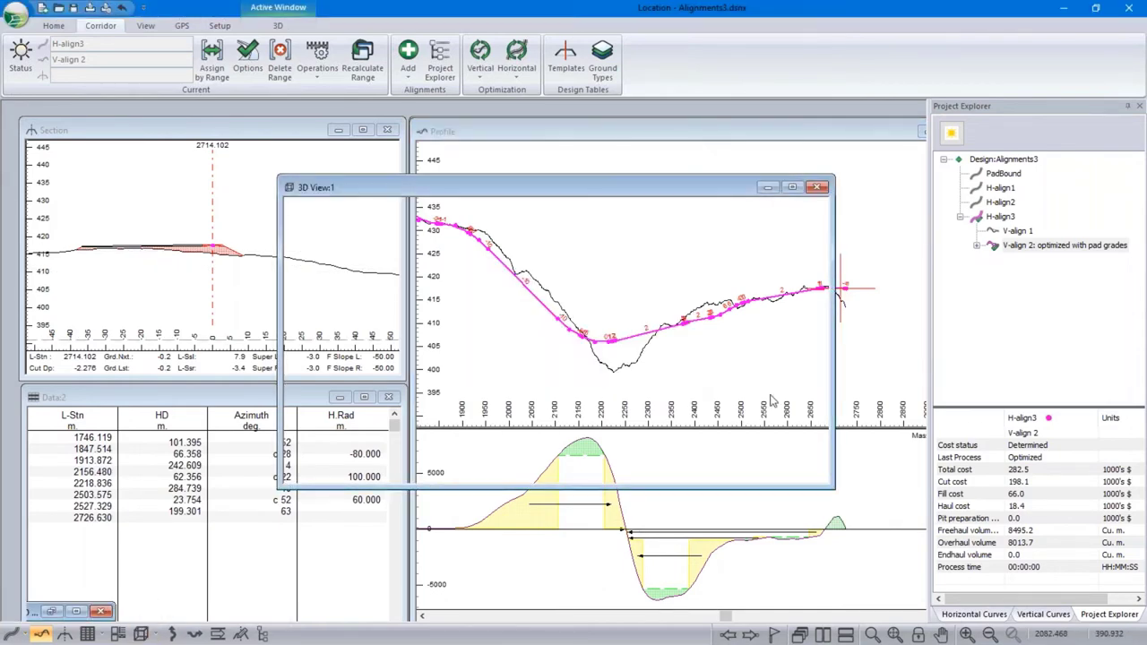
pyautogui.scroll(3, 591, 405)
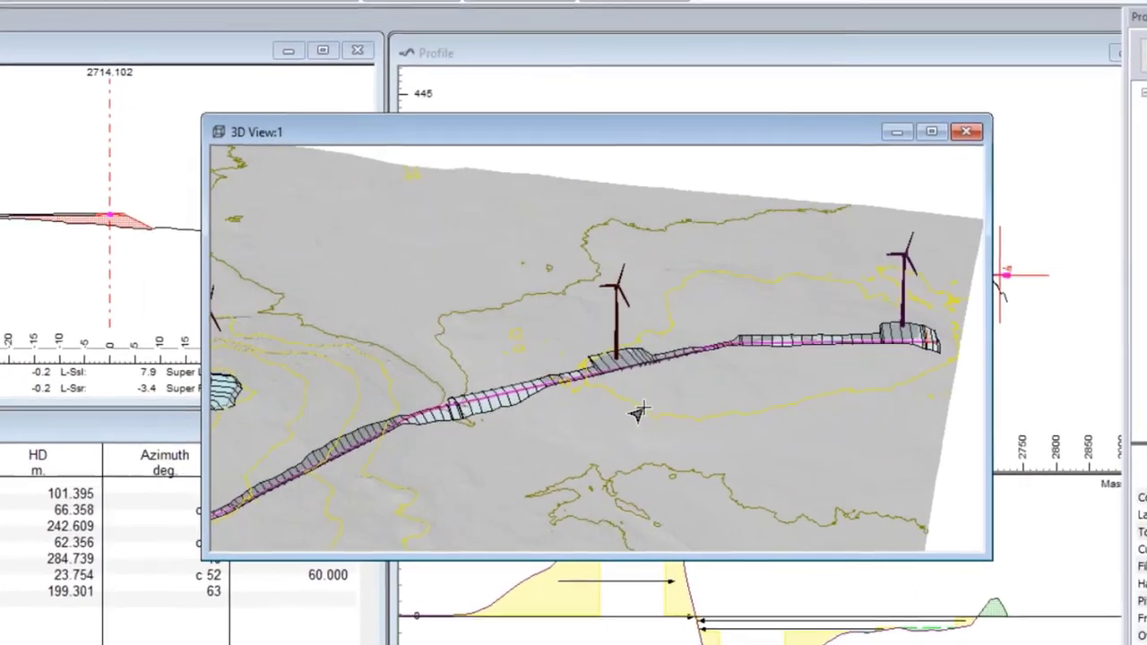
pyautogui.scroll(5, 465, 421)
pyautogui.scroll(-3, 441, 339)
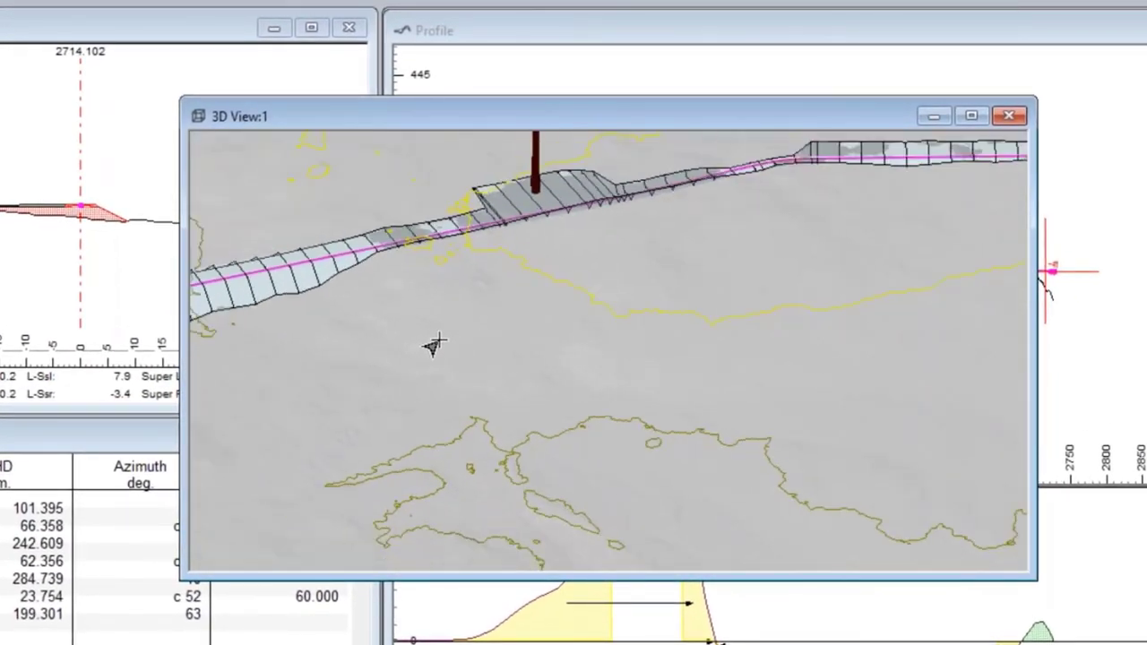
pyautogui.moveTo(543, 358); pyautogui.dragTo(289, 271)
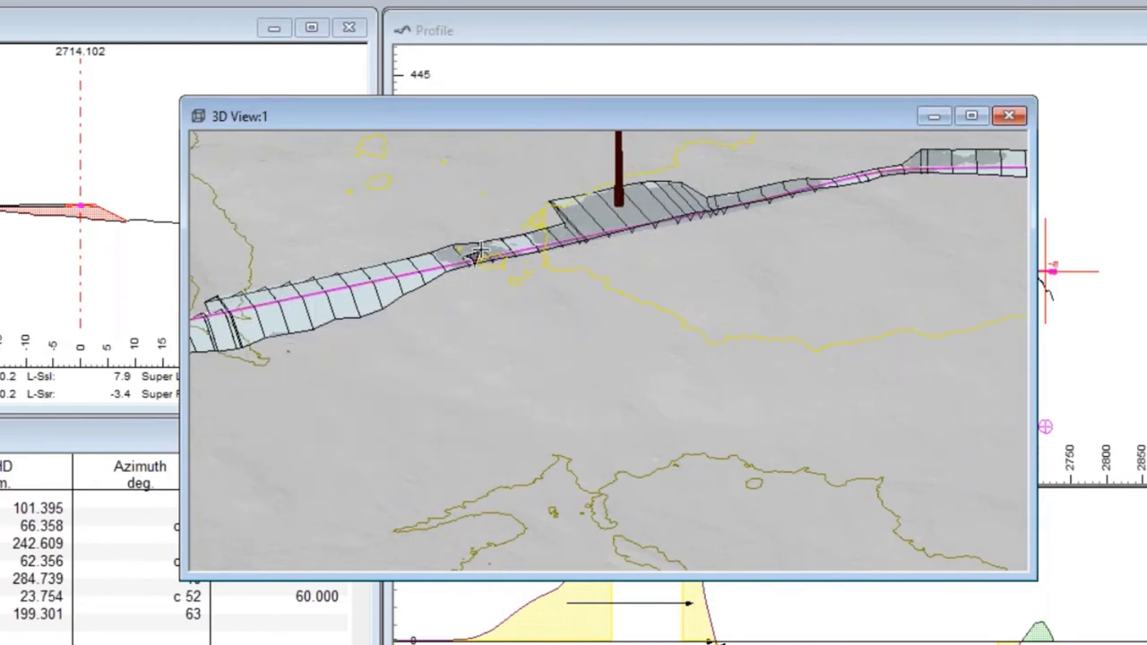
pyautogui.moveTo(785, 303); pyautogui.dragTo(459, 349)
pyautogui.scroll(-5, 680, 381)
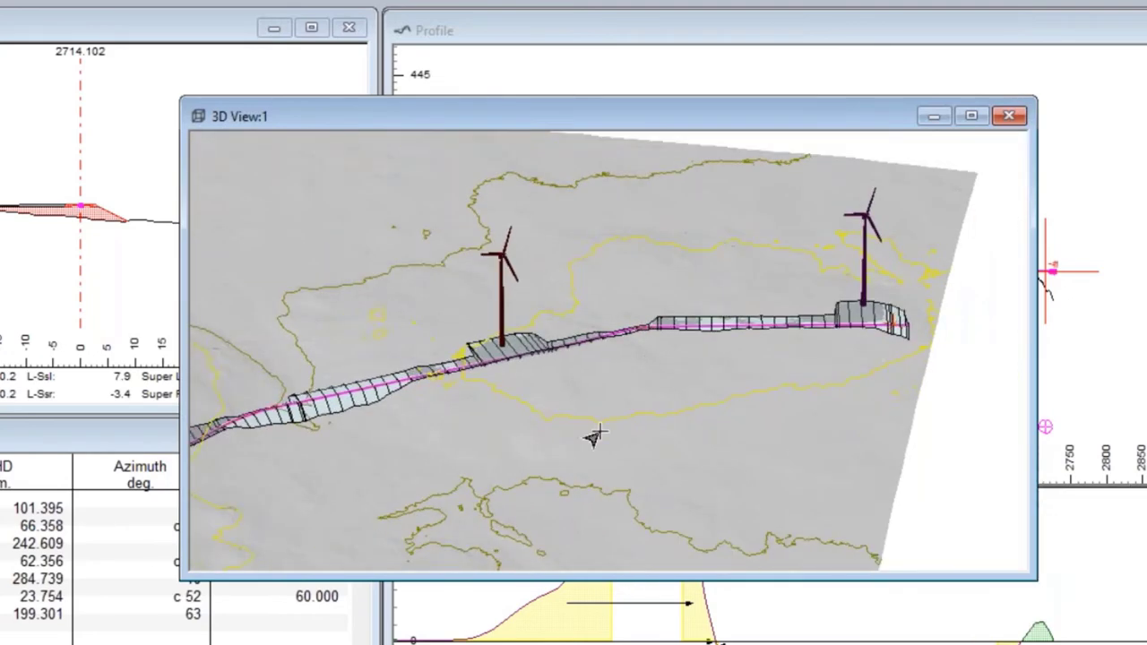
# Add a new corridor surface to the reference terrains and surfaces in the 3D view's options
pyautogui.rightClick(565, 348)
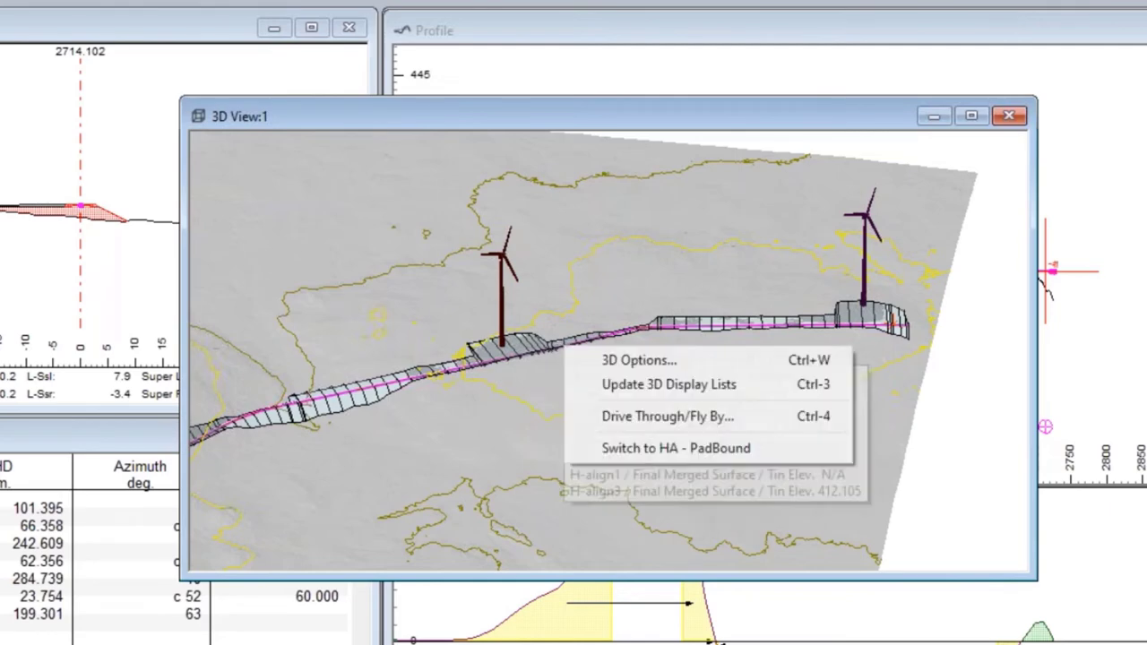
pyautogui.click(704, 360)
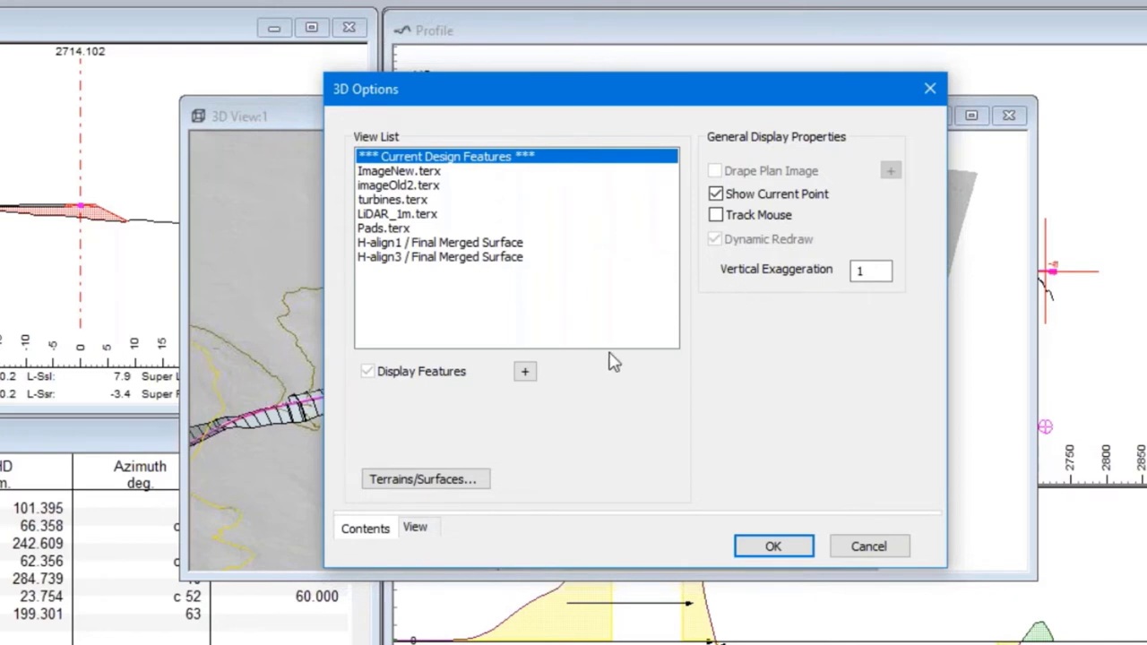
pyautogui.click(468, 480)
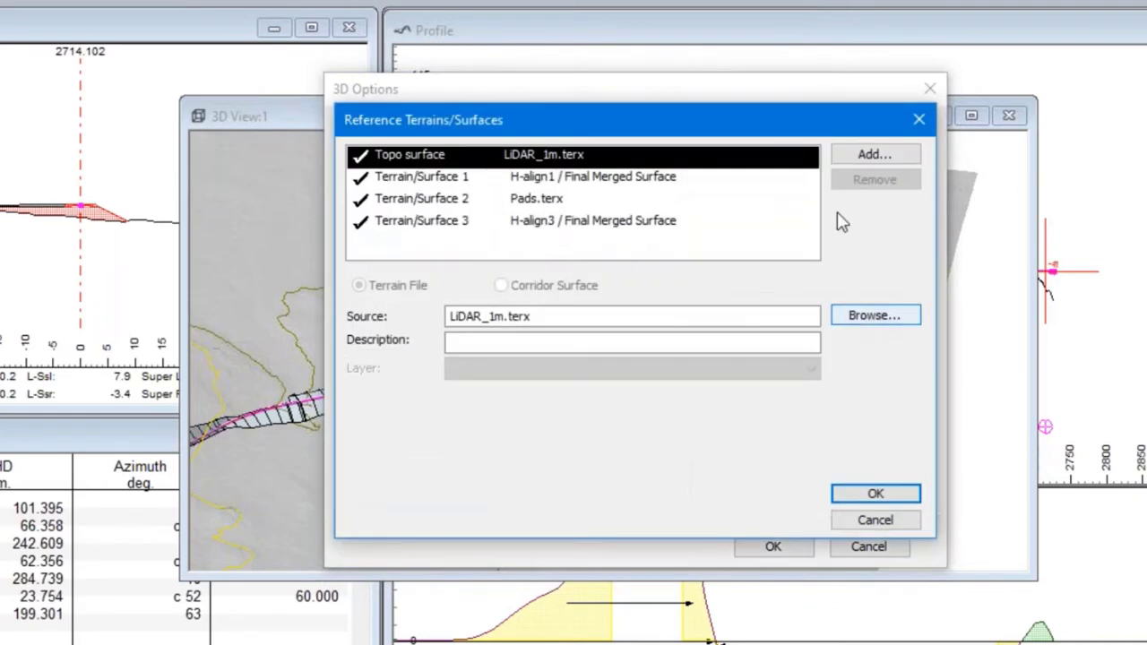
pyautogui.click(871, 154)
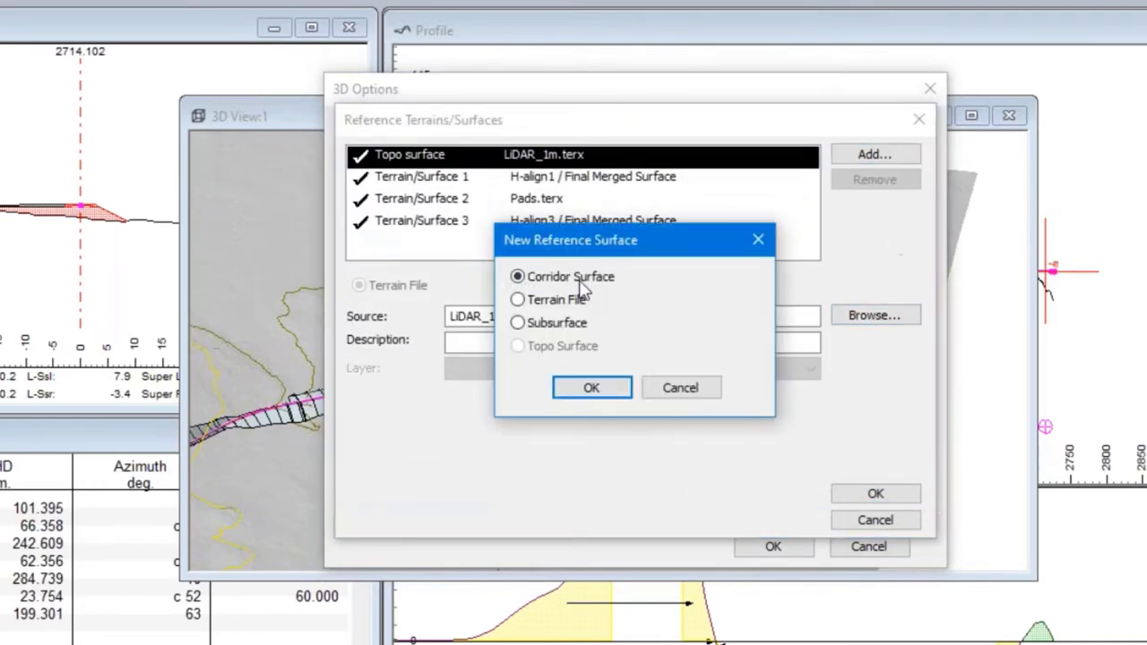
pyautogui.click(593, 388)
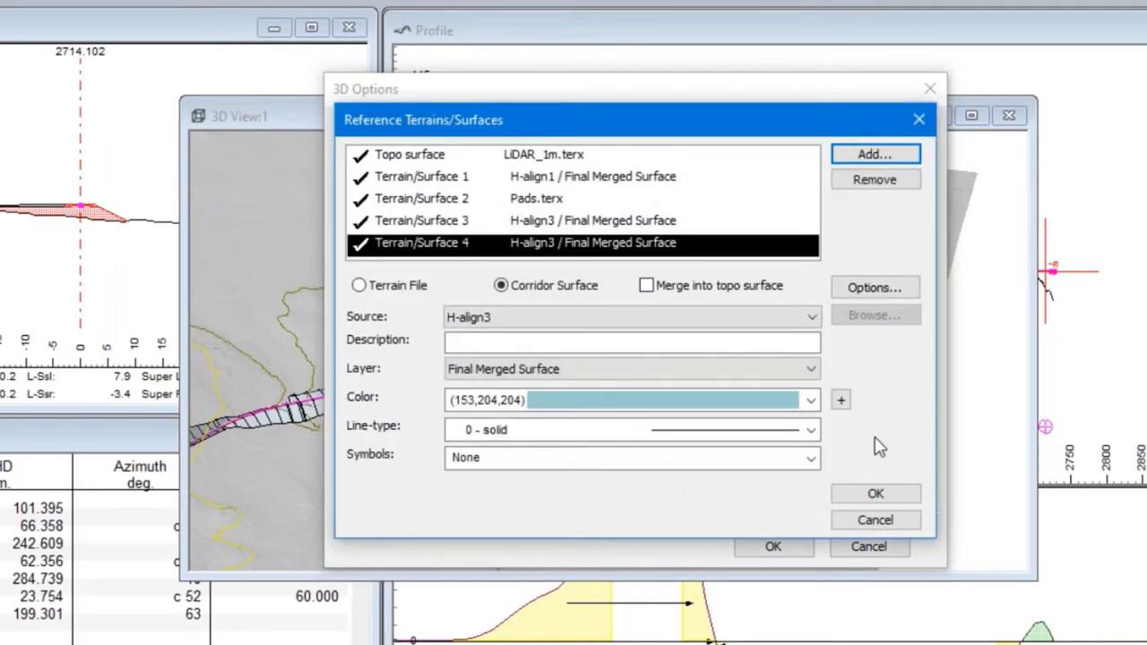
# Set the new surface's source to H-align2 with colour (255,204,0), keeping the Final Merged Surface layer, and accept it
pyautogui.click(788, 319)
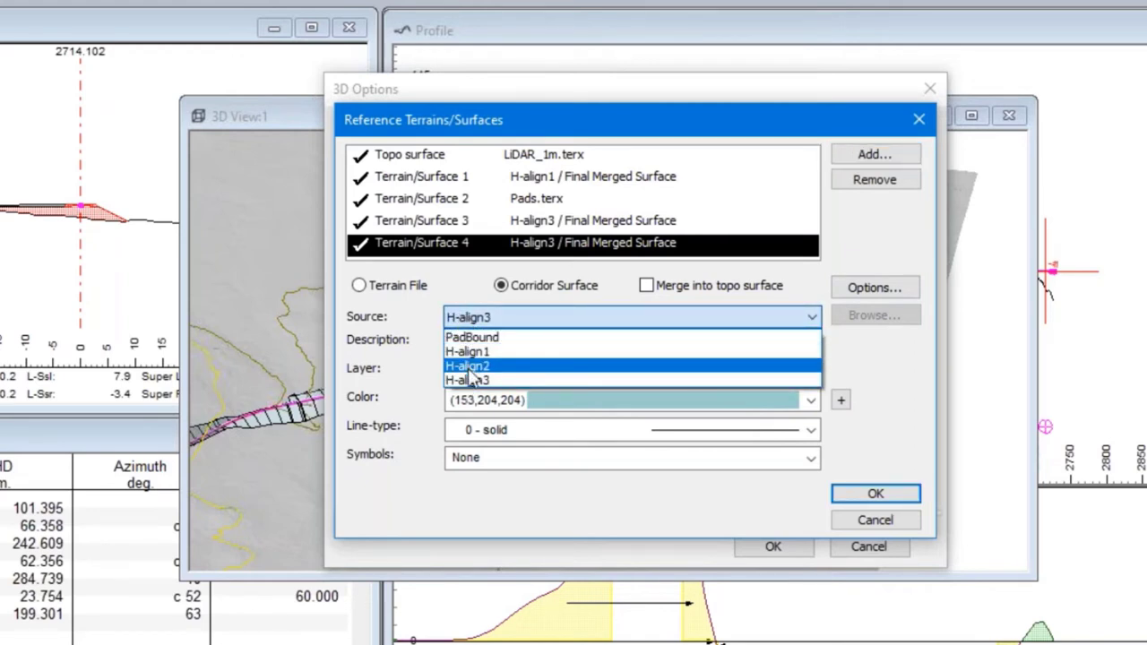
pyautogui.click(472, 367)
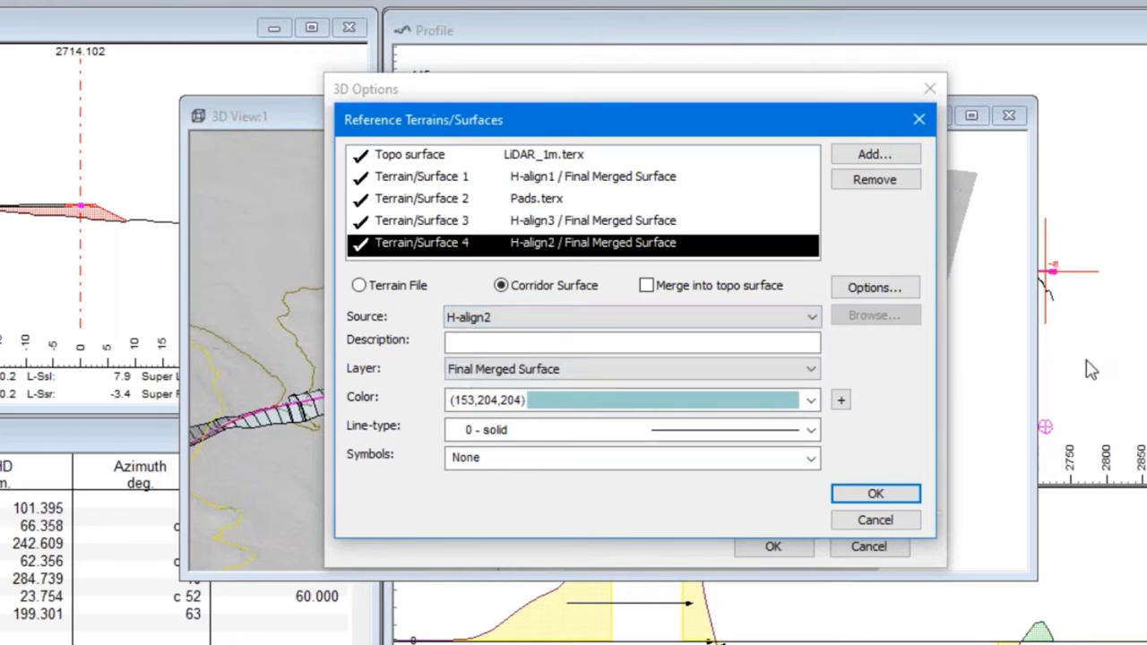
pyautogui.click(810, 400)
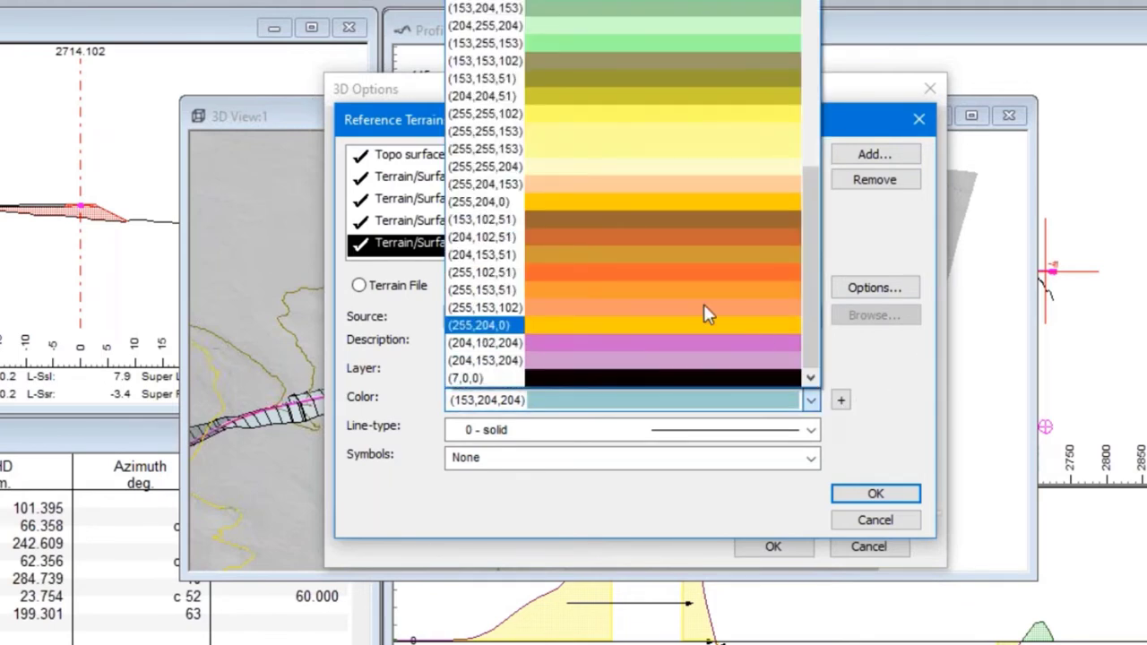
pyautogui.click(669, 201)
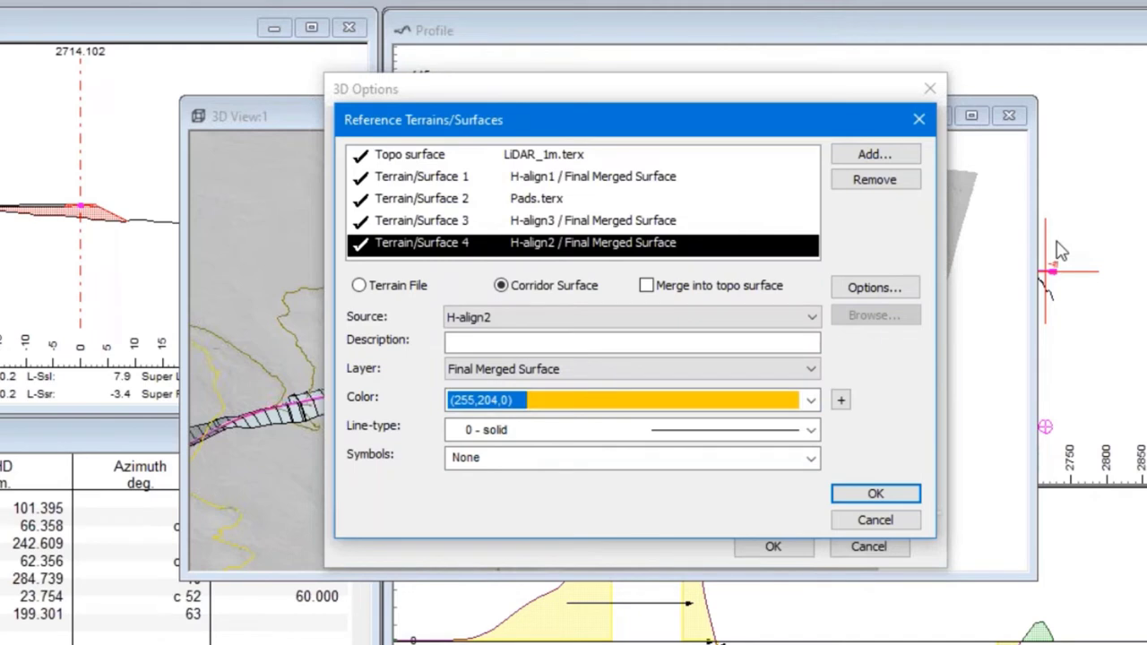
pyautogui.click(557, 368)
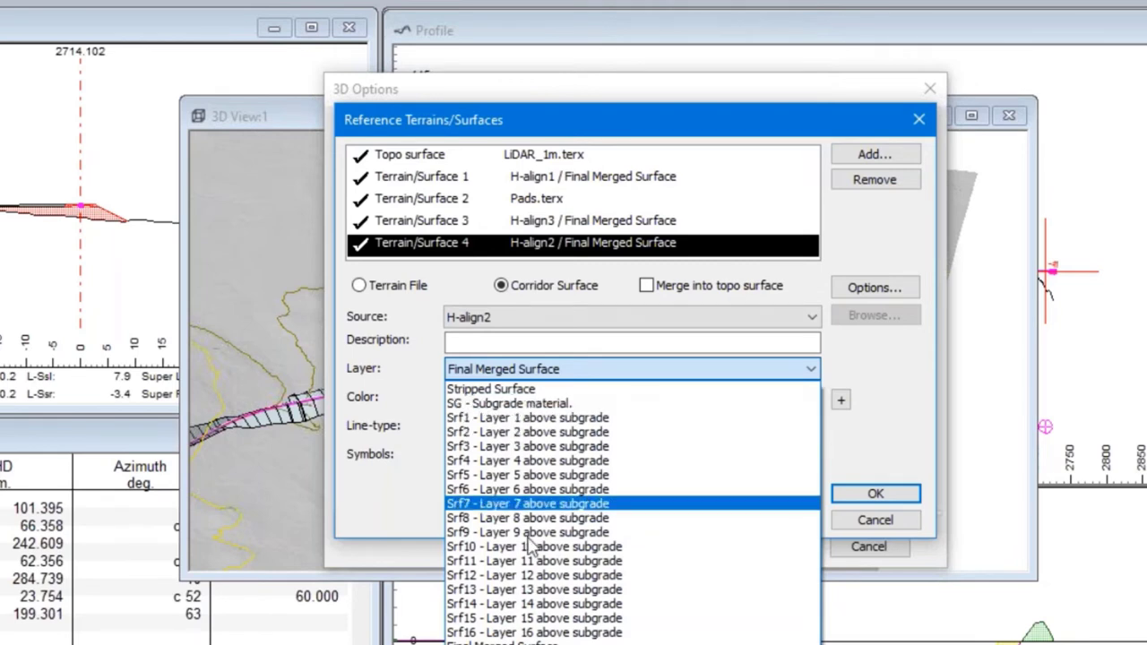
pyautogui.press('Return')
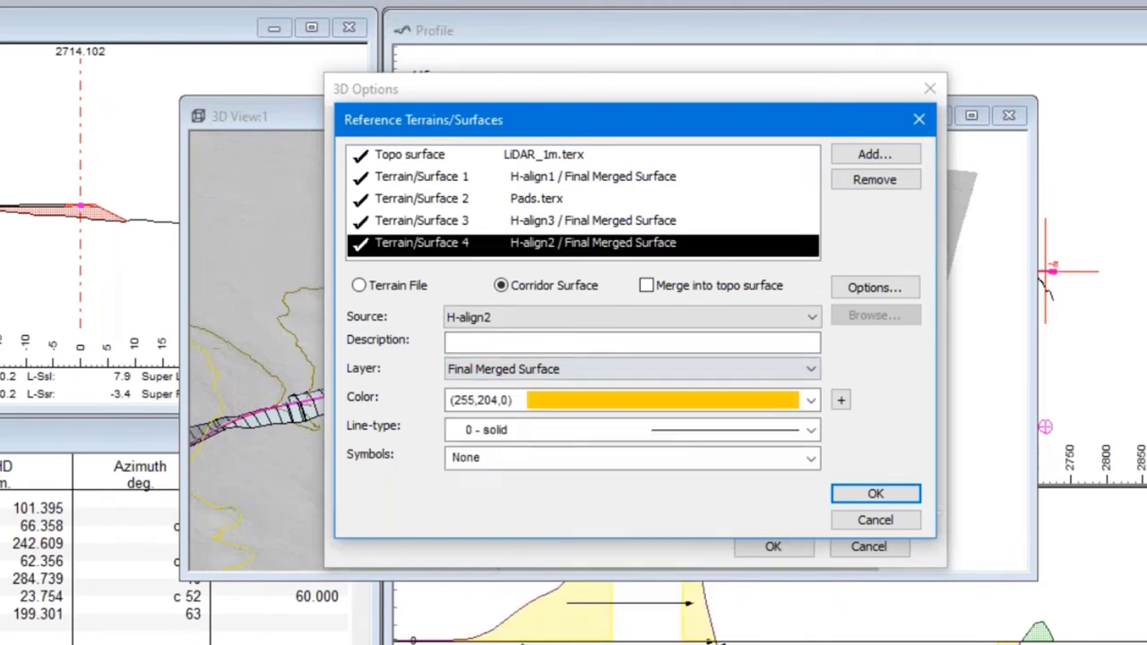
pyautogui.click(877, 497)
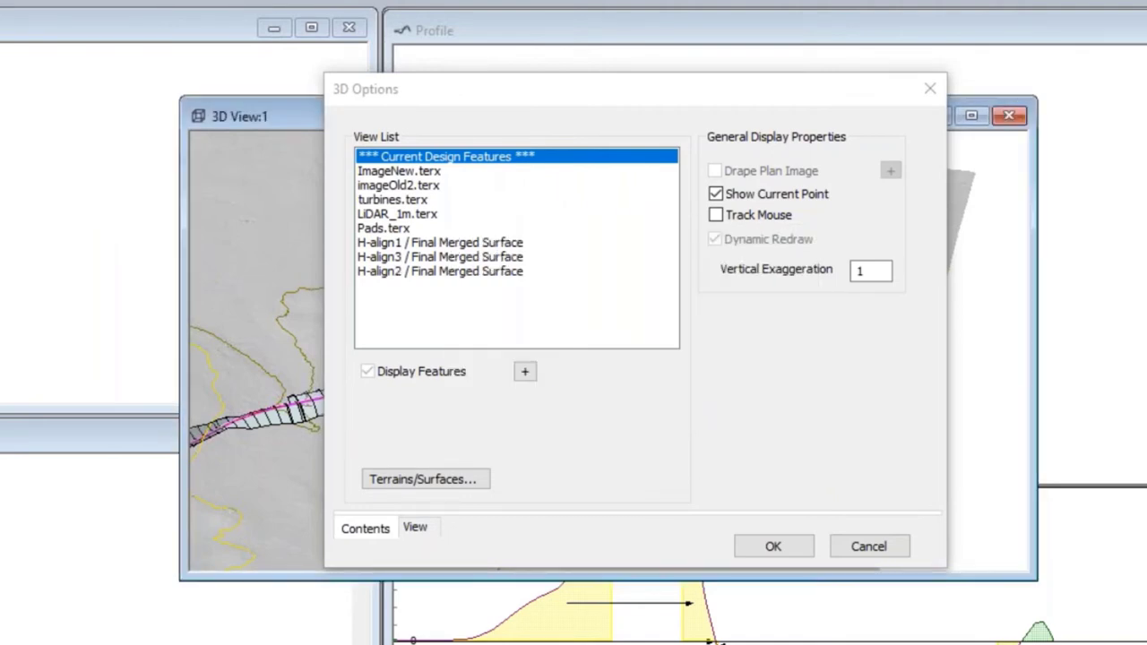
# Turn off feature display for the H-align1, H-align3 and H-align2 final merged surfaces and apply the 3D options
pyautogui.click(451, 271)
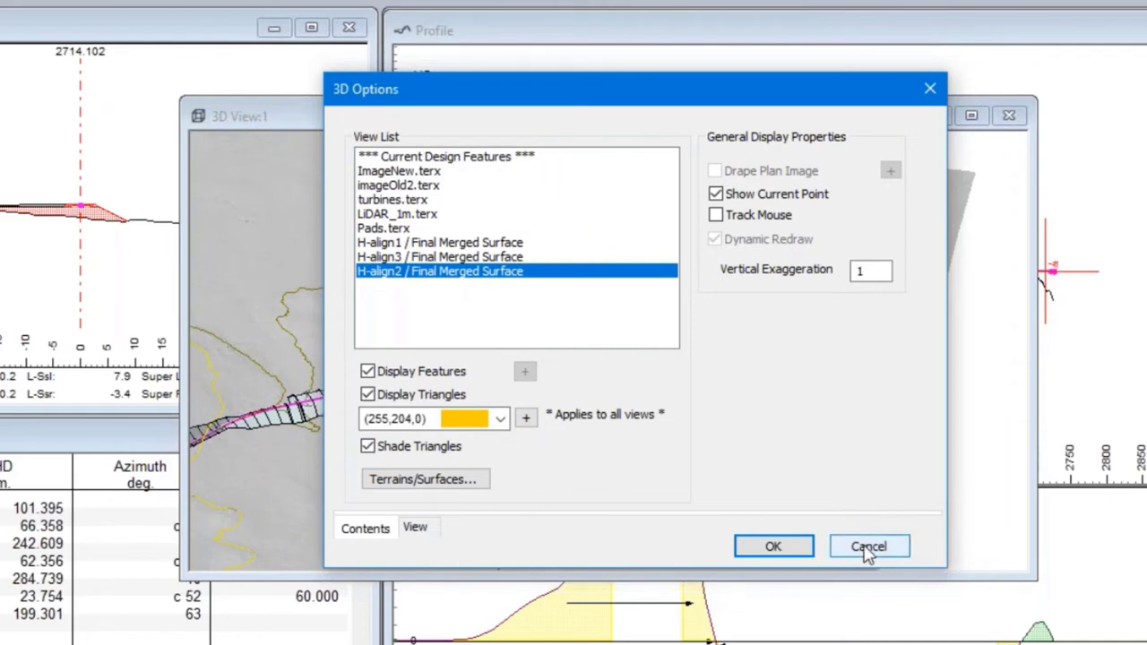
pyautogui.click(368, 371)
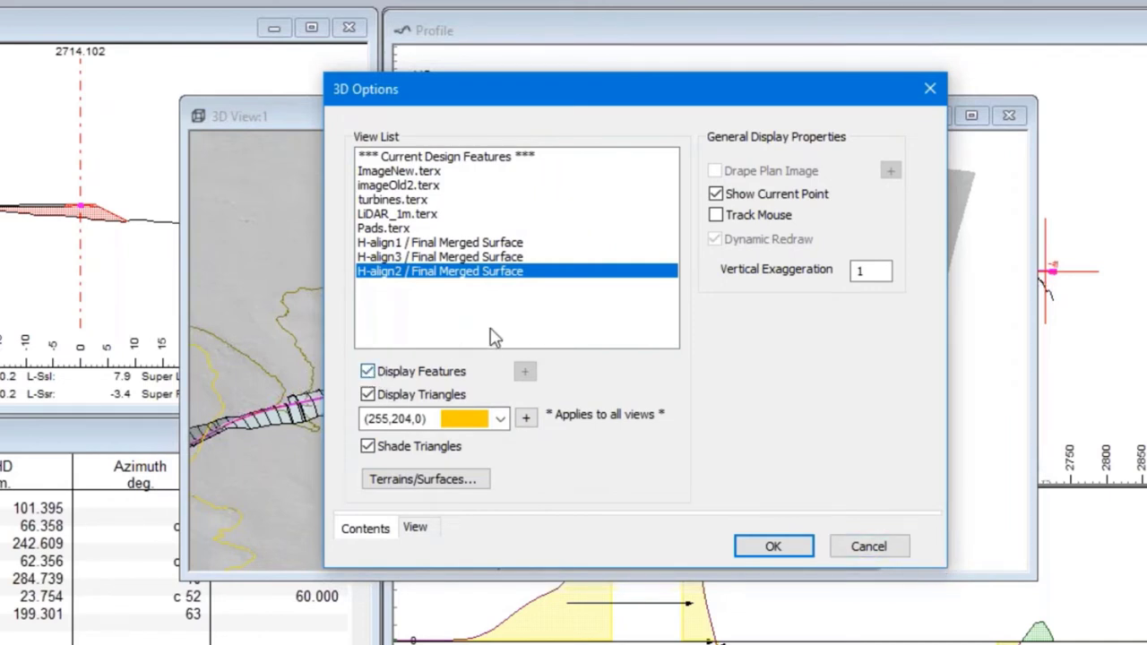
pyautogui.click(447, 258)
pyautogui.click(368, 371)
pyautogui.click(368, 371)
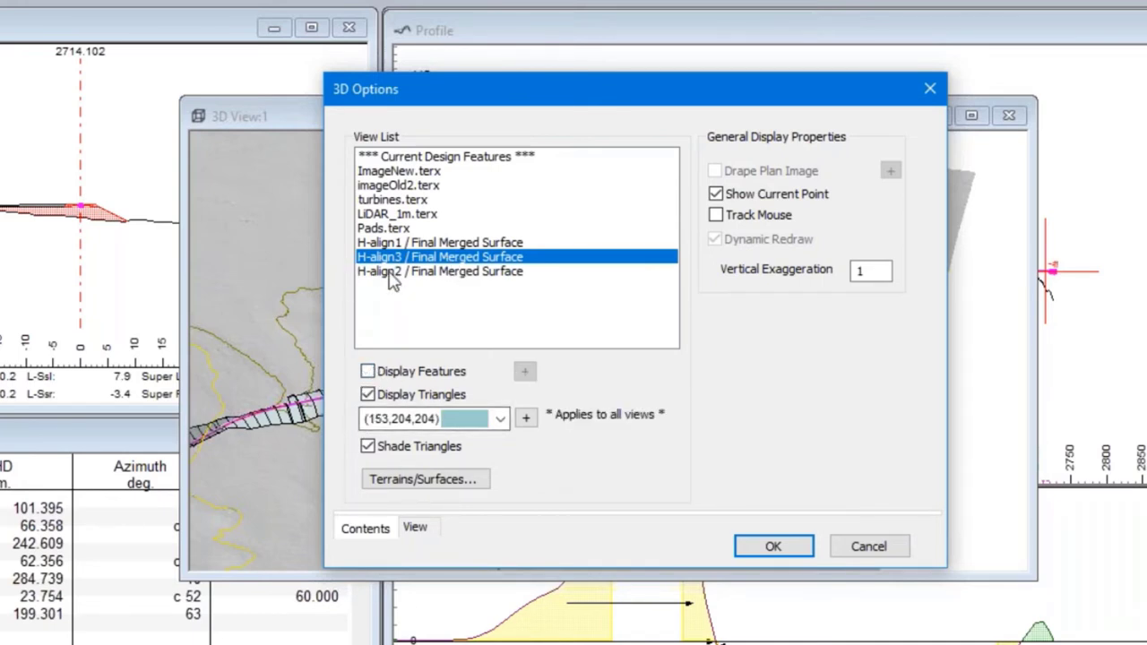
pyautogui.click(400, 243)
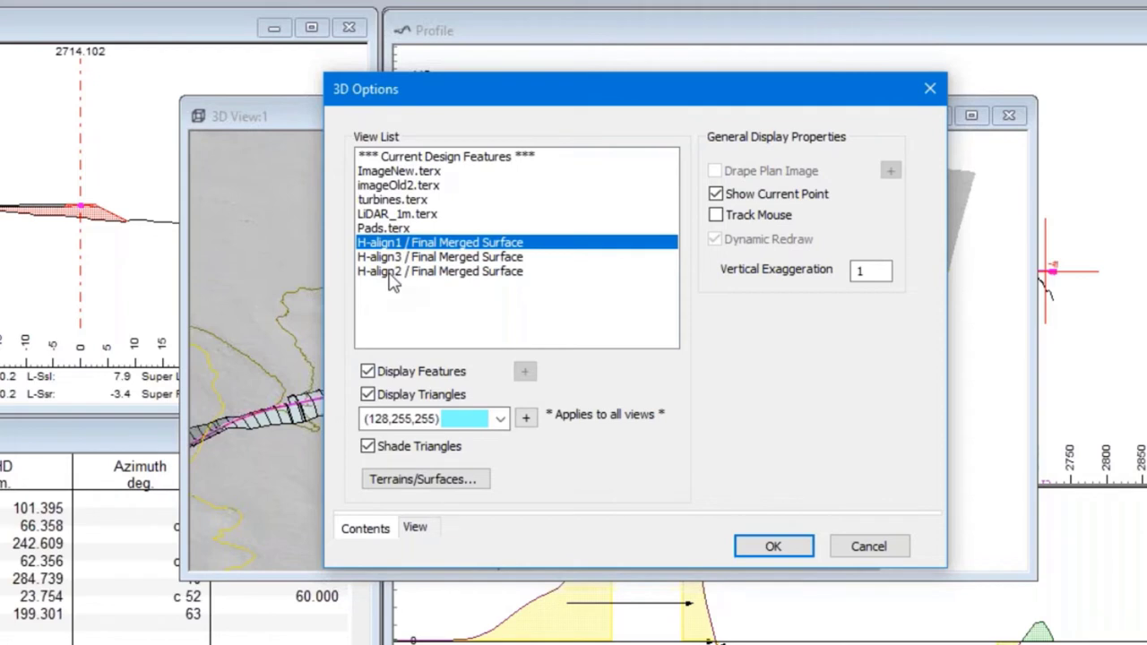
pyautogui.keyDown('shift'); pyautogui.click(389, 272); pyautogui.keyUp('shift')
pyautogui.click(368, 370)
pyautogui.click(775, 548)
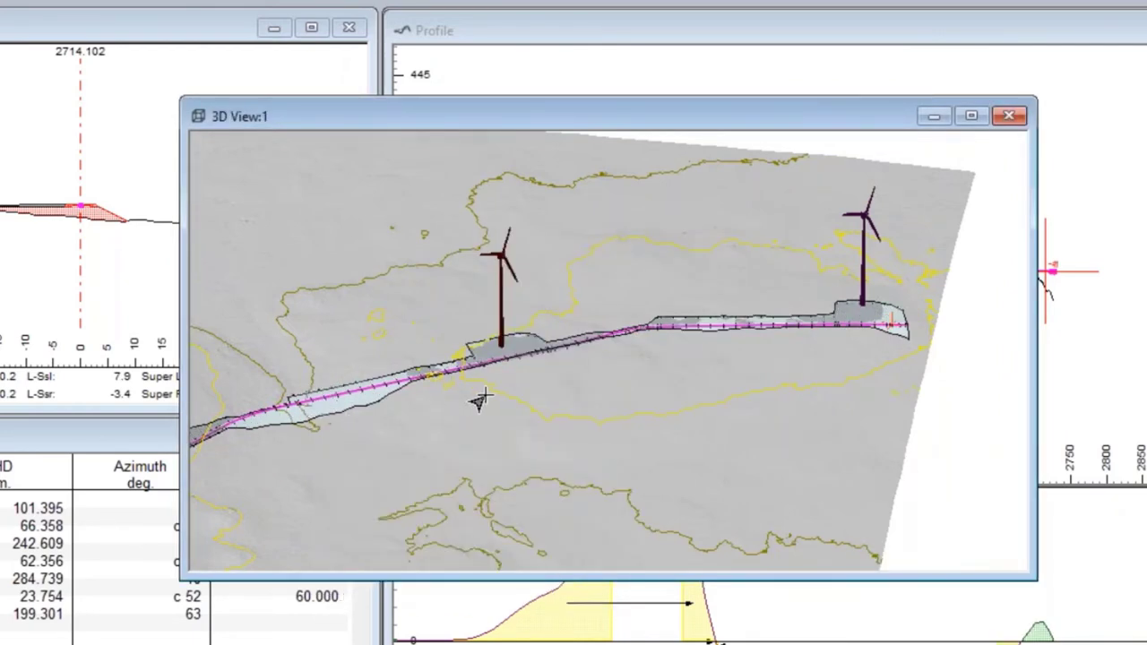
# Bring the H-align2 road into view and update the 3D display lists
pyautogui.scroll(-5, 456, 396)
pyautogui.moveTo(359, 412); pyautogui.dragTo(823, 404)
pyautogui.scroll(5, 296, 346)
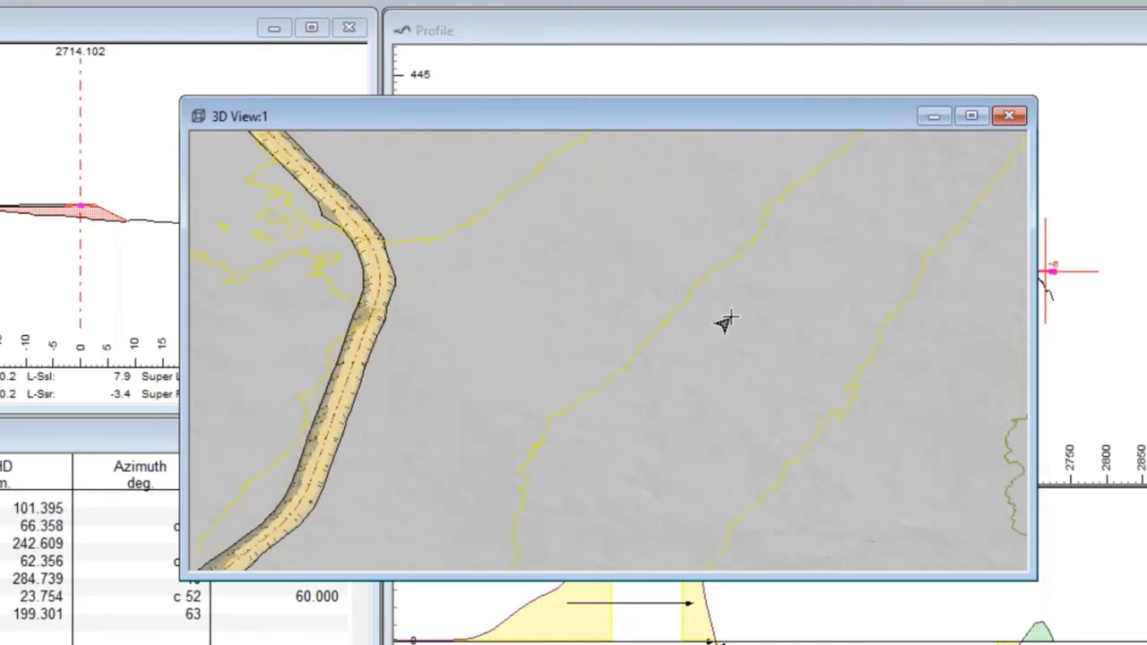
pyautogui.rightClick(532, 252)
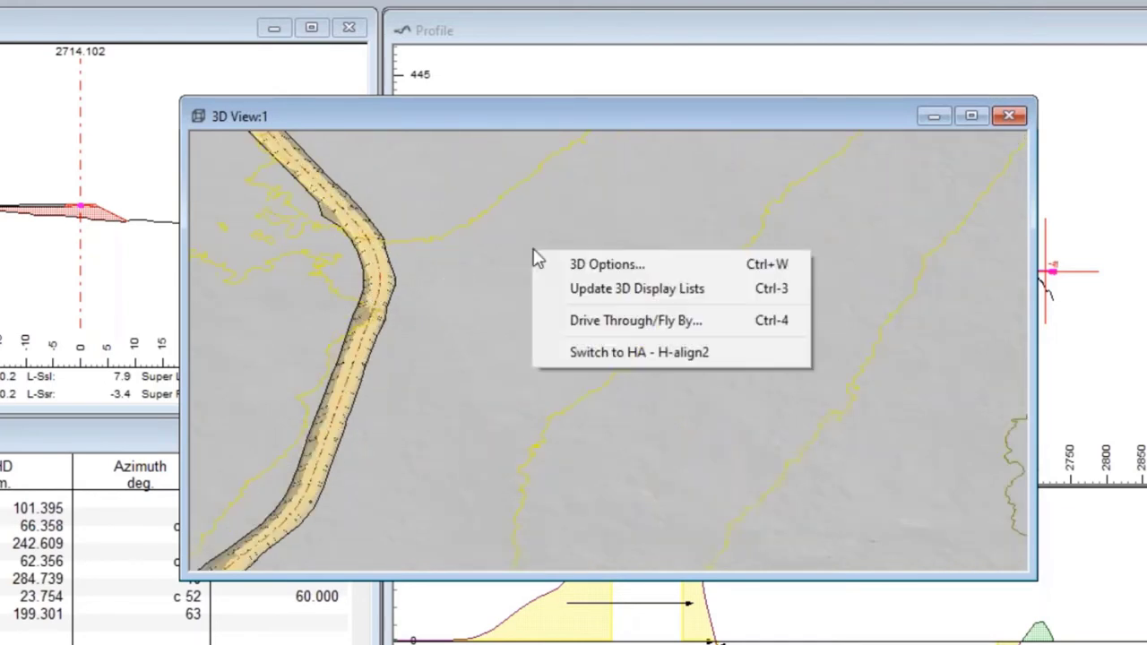
pyautogui.click(642, 290)
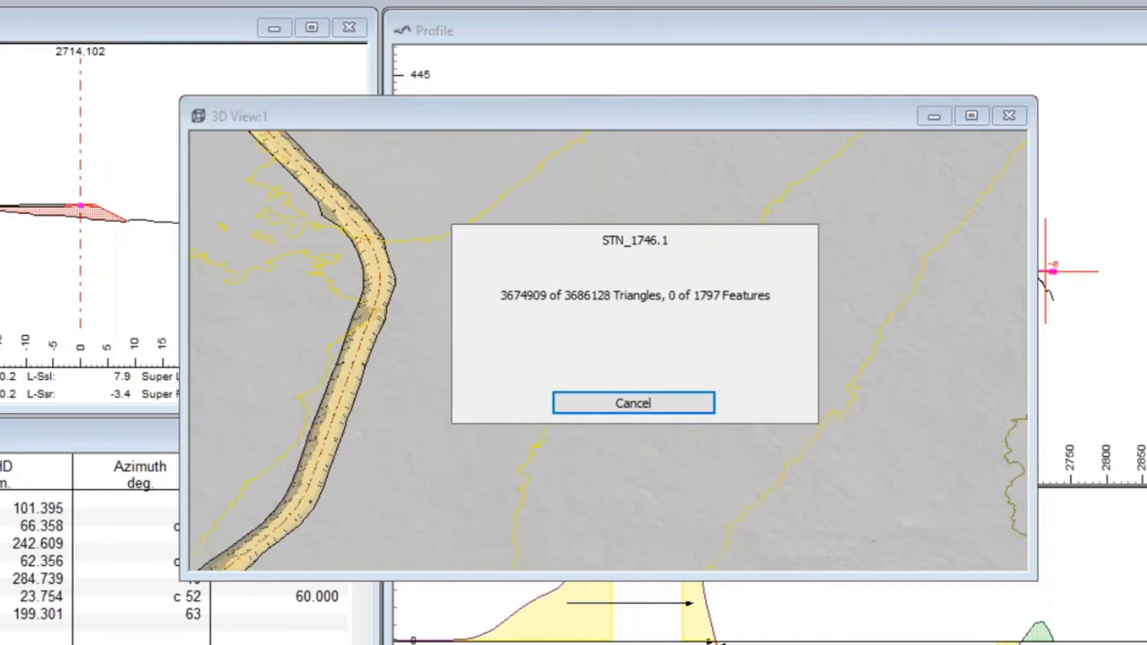
# Inspect the alpha channel in LiDAR_1m.terx's triangle colour settings and close the 3D options without saving
pyautogui.rightClick(616, 335)
pyautogui.click(676, 352)
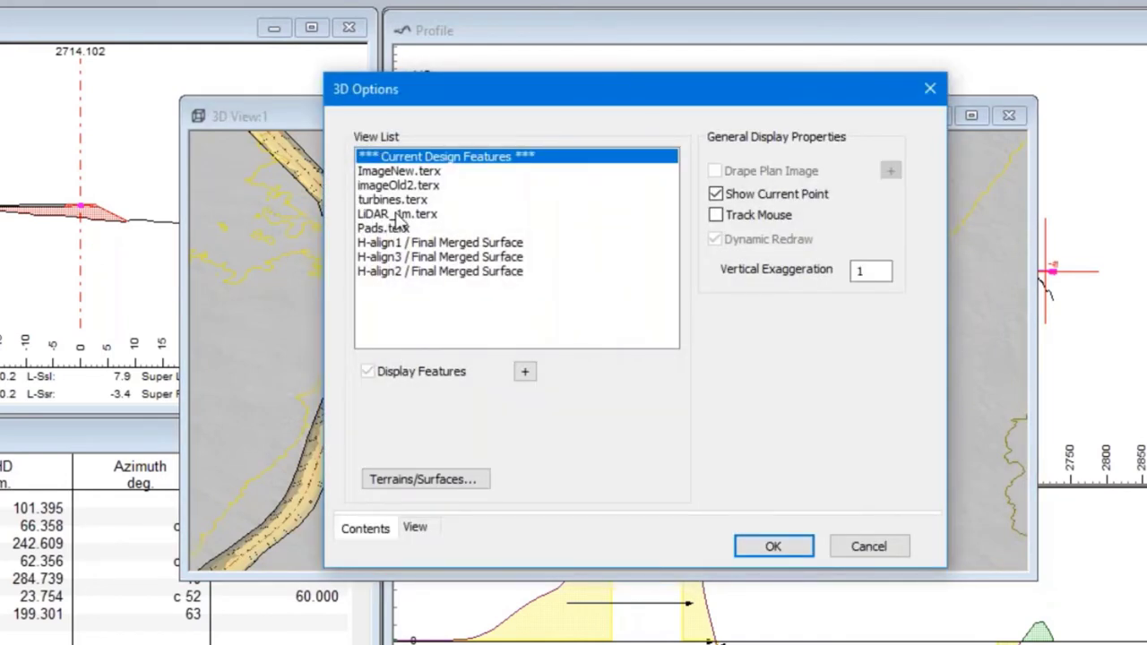
pyautogui.click(398, 215)
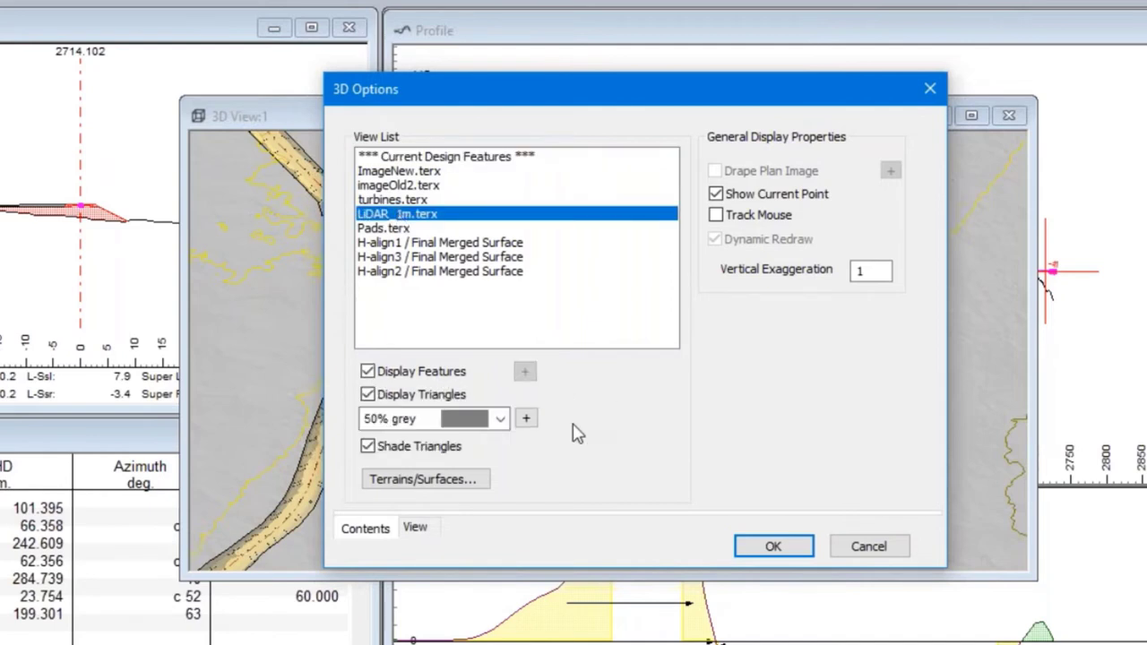
pyautogui.click(523, 421)
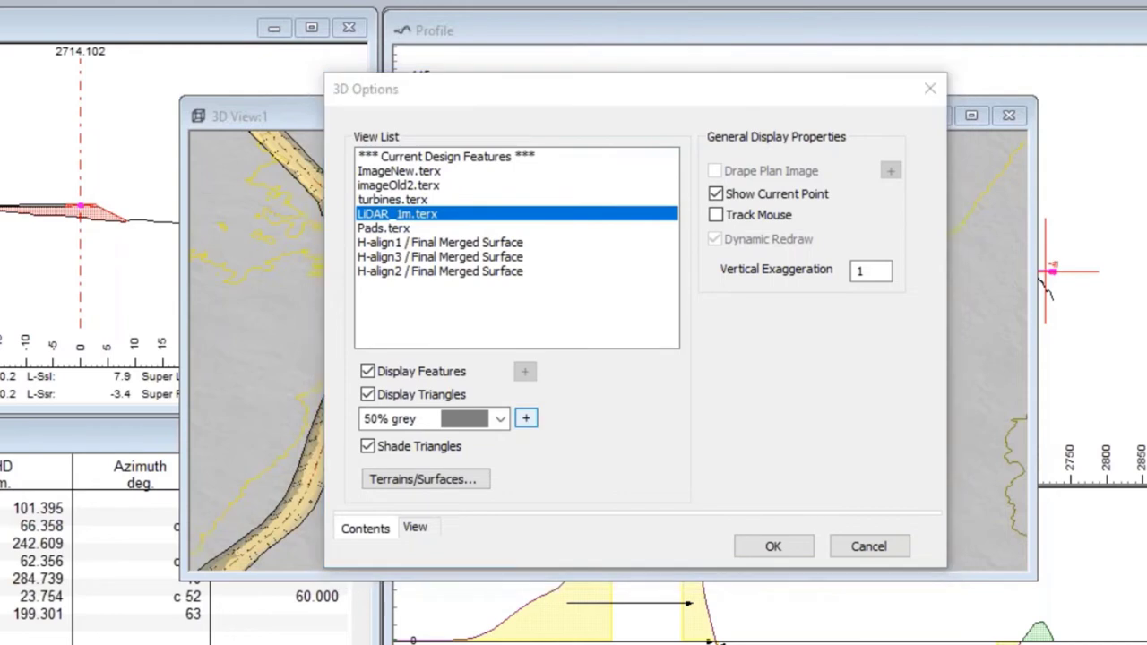
pyautogui.moveTo(892, 508); pyautogui.dragTo(795, 512)
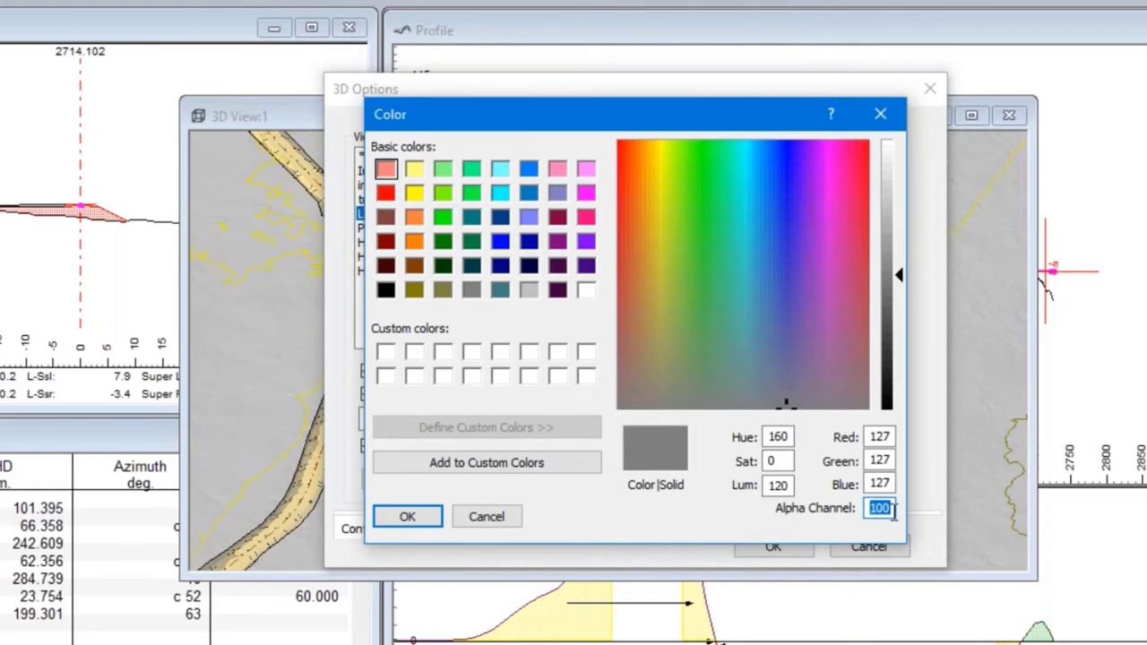
pyautogui.click(885, 114)
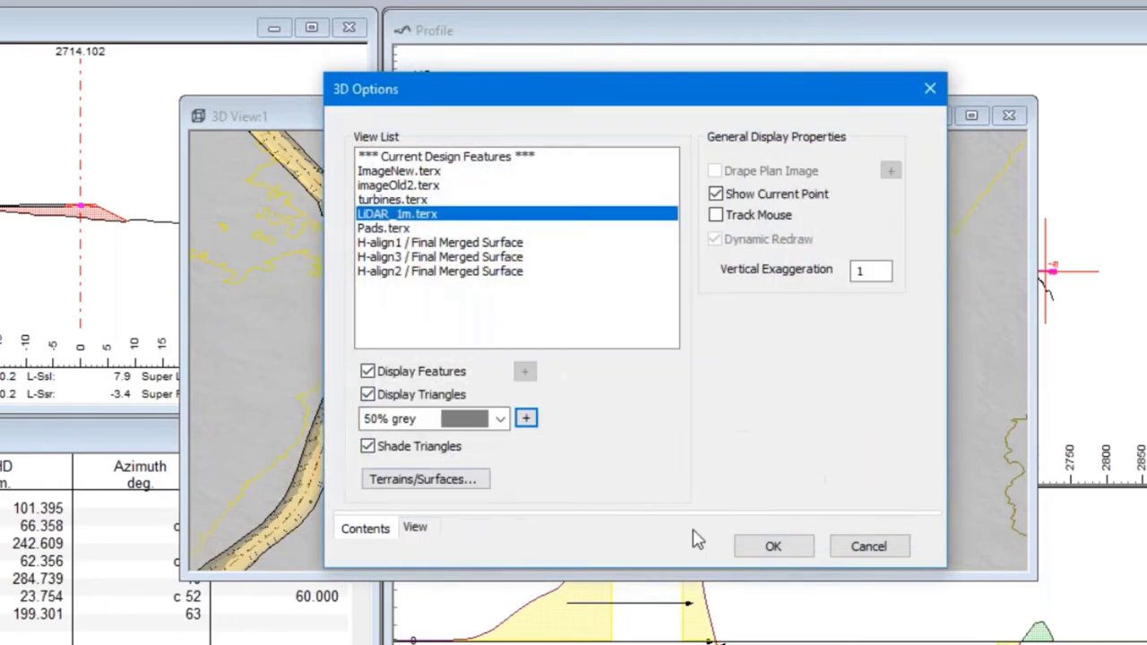
pyautogui.click(868, 547)
# Examine the H-align2 final merged surface along the curved road in the 3D view
pyautogui.moveTo(332, 435); pyautogui.dragTo(384, 397)
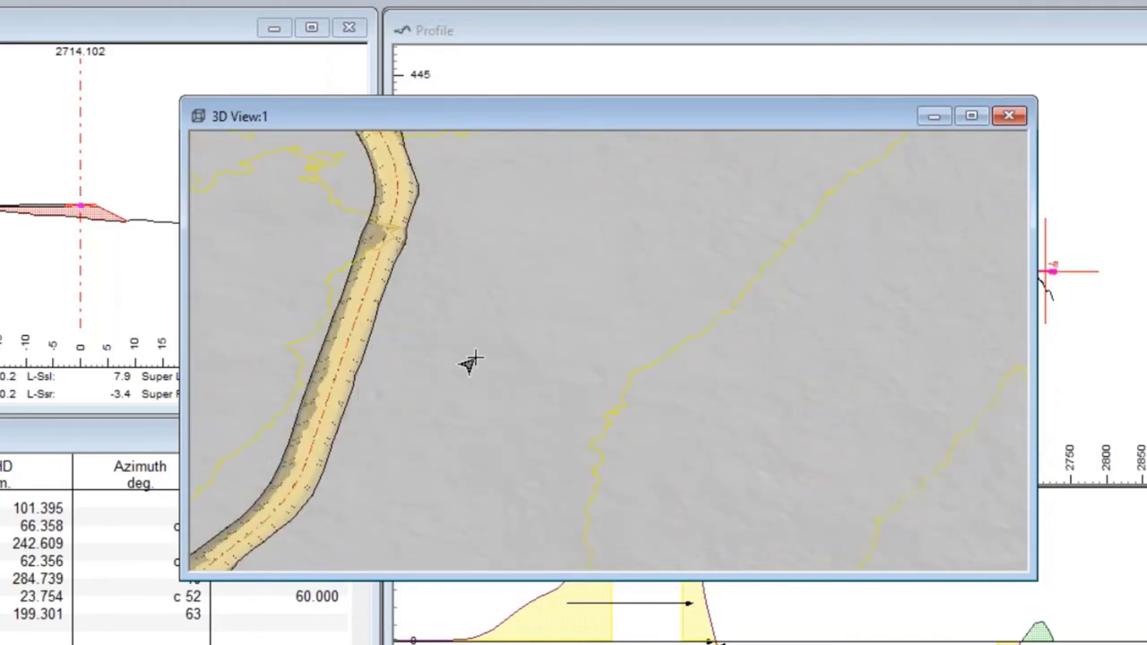
pyautogui.moveTo(359, 222)
pyautogui.moveTo(363, 241)
pyautogui.moveTo(367, 285)
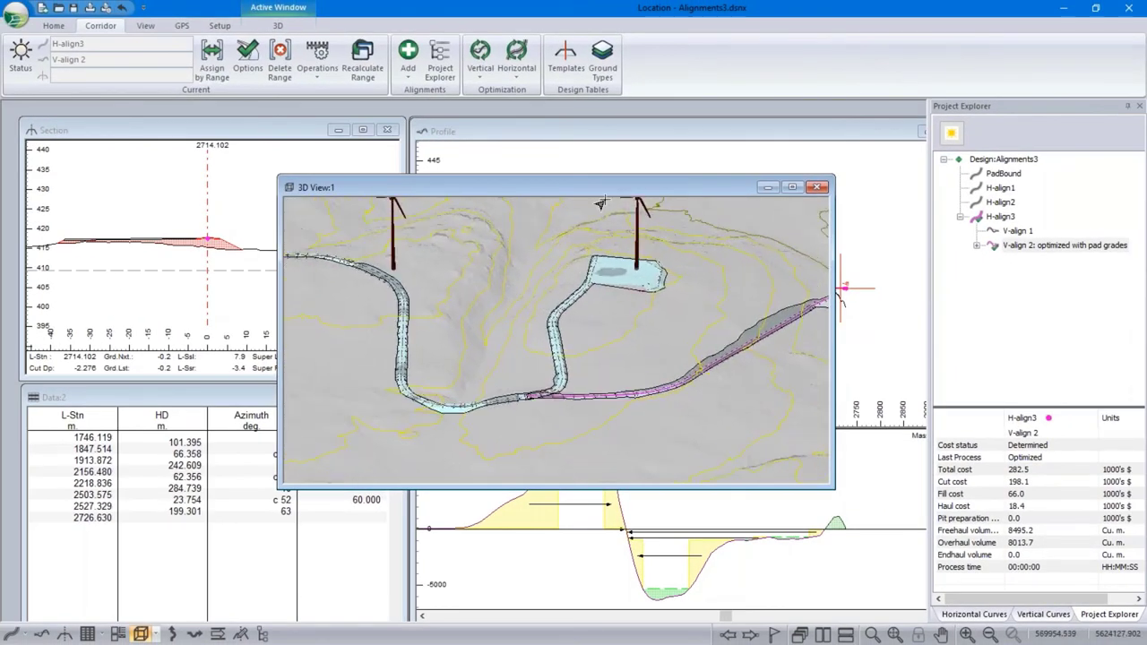
# Maximize the 3D view and examine the turbine pads and road surfaces along H-align1 and H-align3
pyautogui.doubleClick(552, 190)
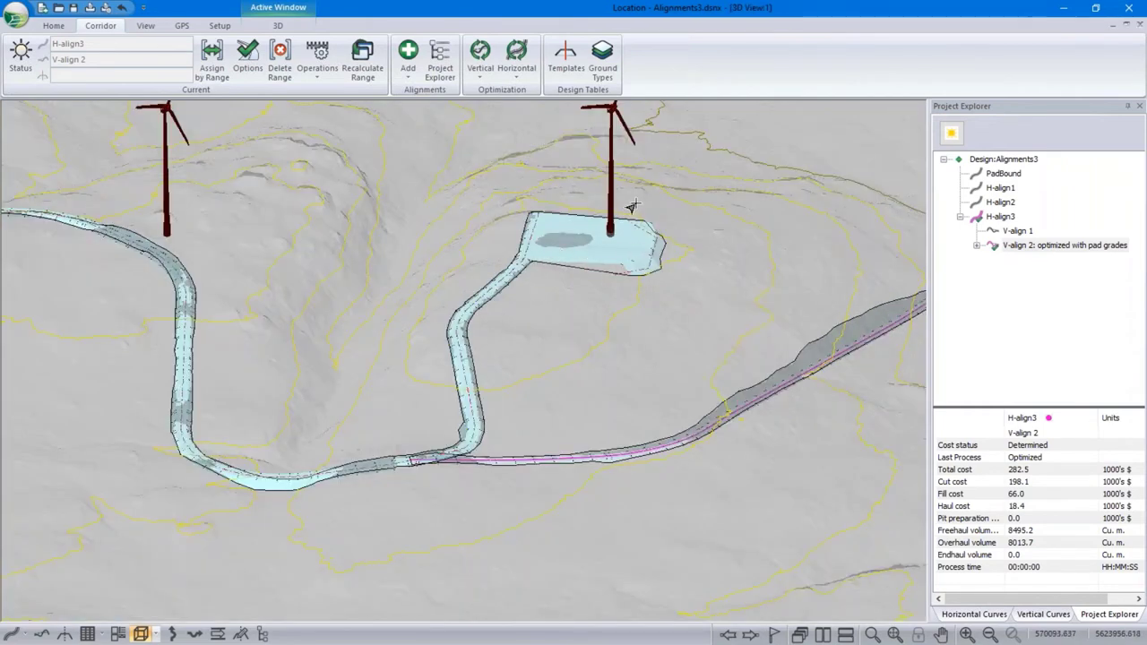
pyautogui.moveTo(779, 306); pyautogui.dragTo(332, 392)
pyautogui.moveTo(240, 395); pyautogui.dragTo(224, 402)
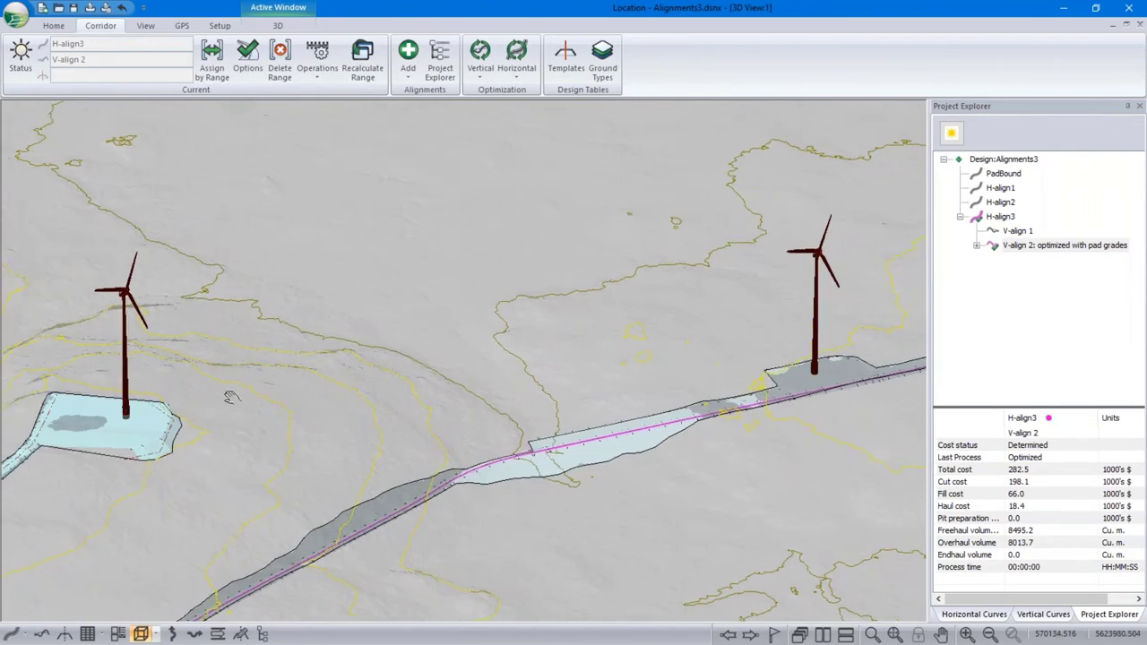
pyautogui.moveTo(816, 375); pyautogui.dragTo(800, 382)
pyautogui.moveTo(781, 333); pyautogui.dragTo(632, 295)
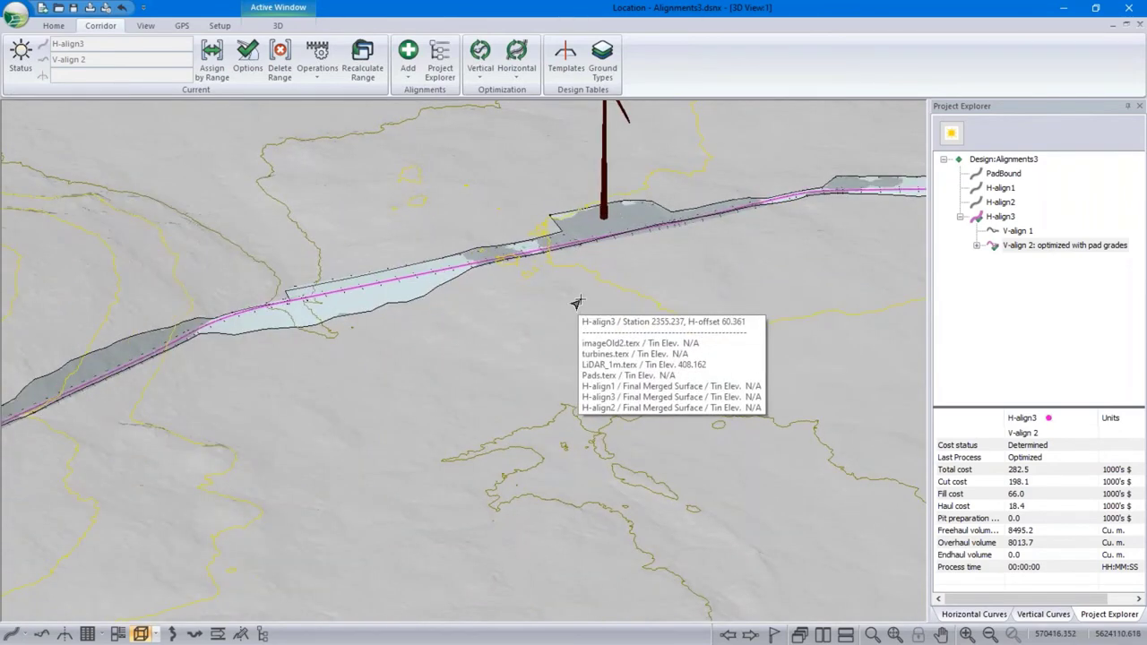
# Open the recent design file Alignments4.dsnx
pyautogui.scroll(-2, 540, 396)
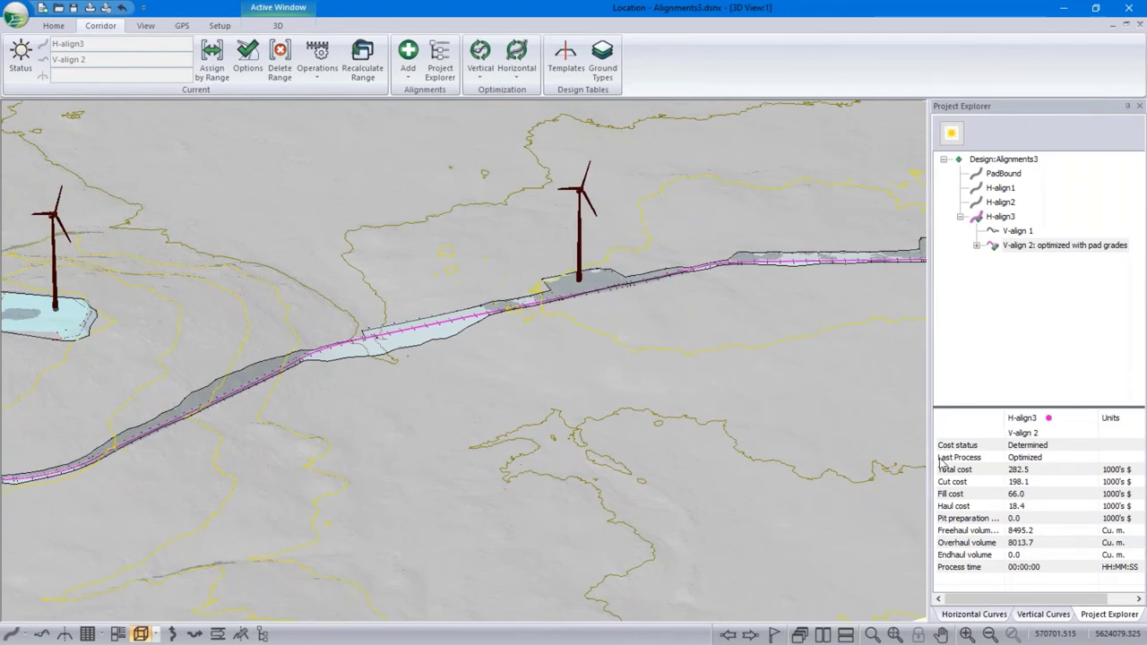
pyautogui.scroll(-5, 663, 381)
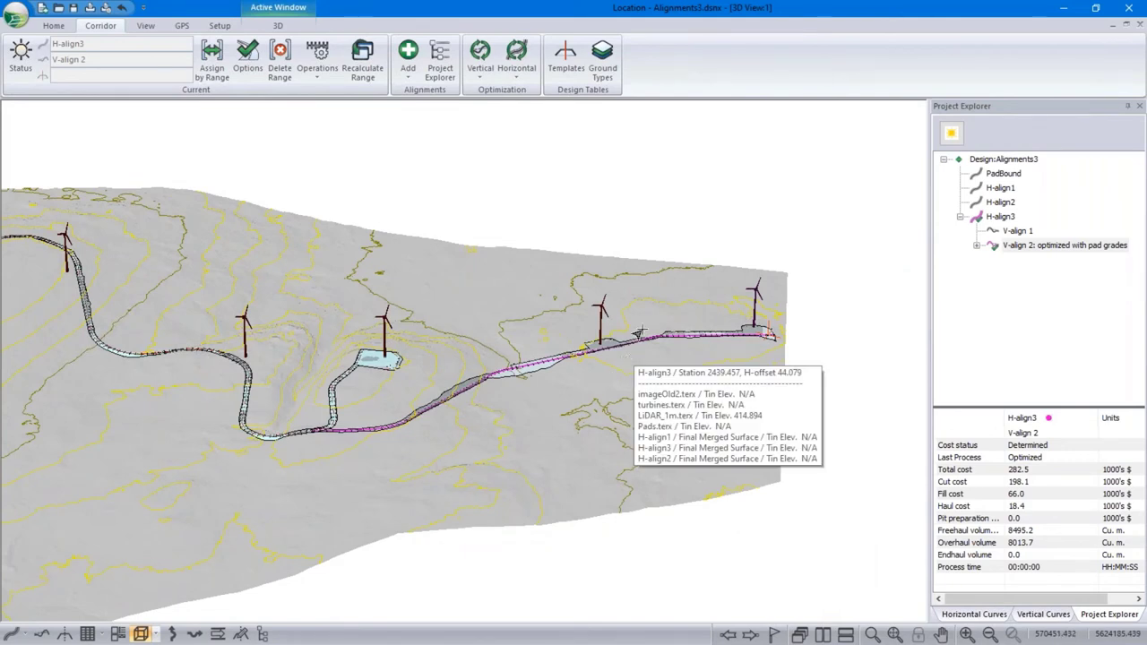
pyautogui.click(17, 17)
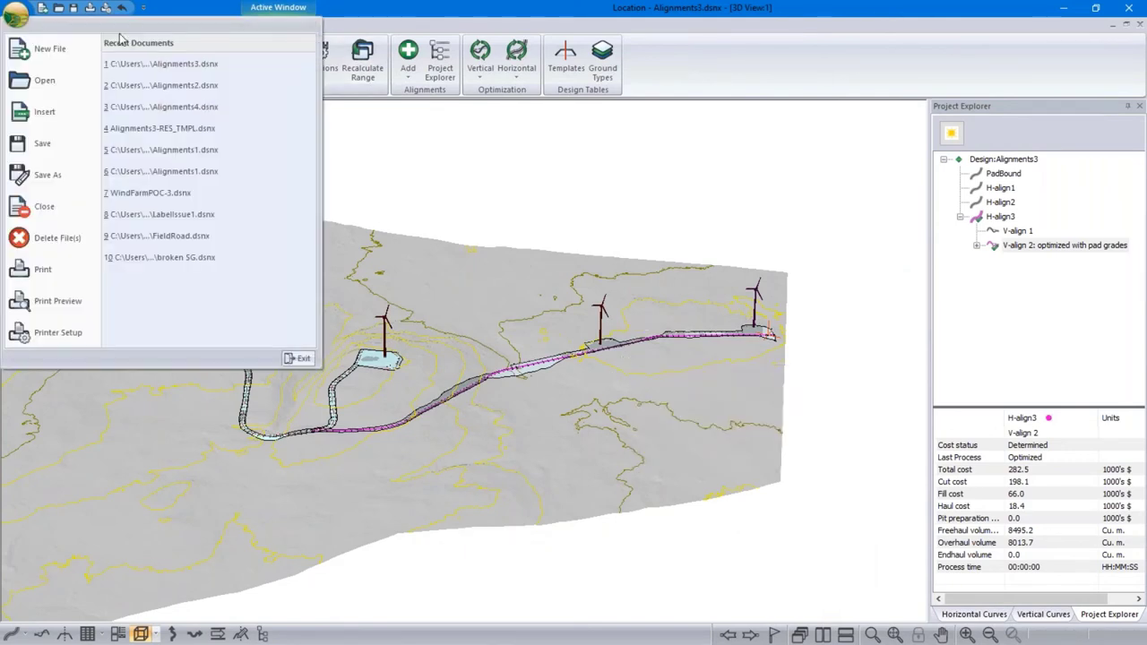
pyautogui.click(180, 108)
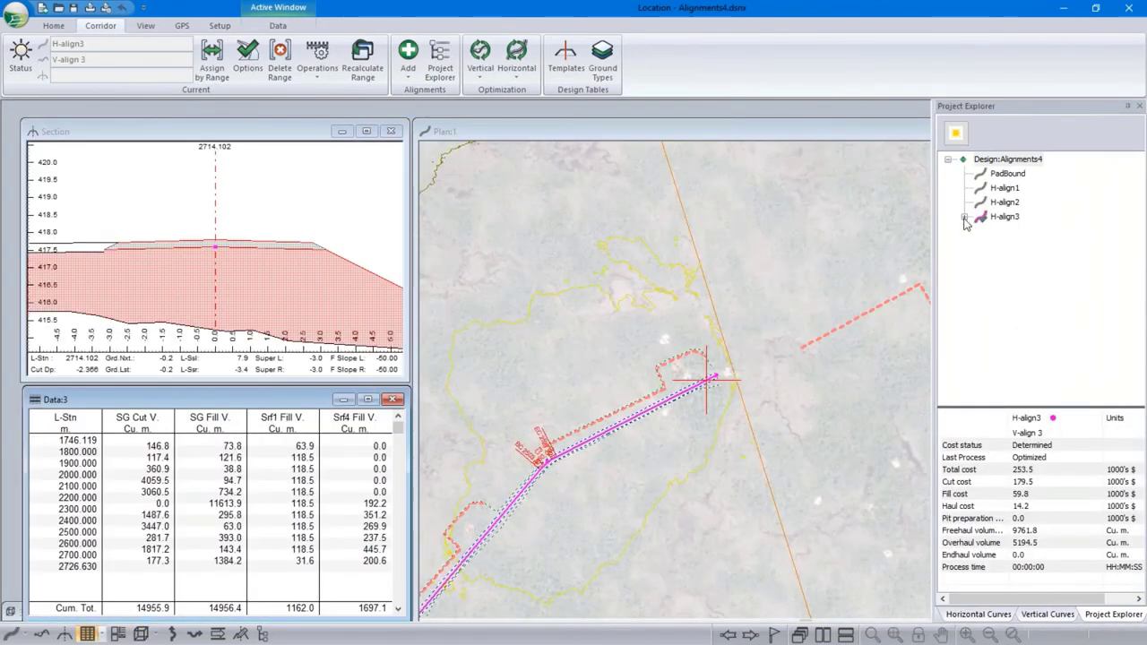
# Make V-align 2 the current vertical alignment of H-align3 and recalculate the current alignment with Re-Cost
pyautogui.click(964, 217)
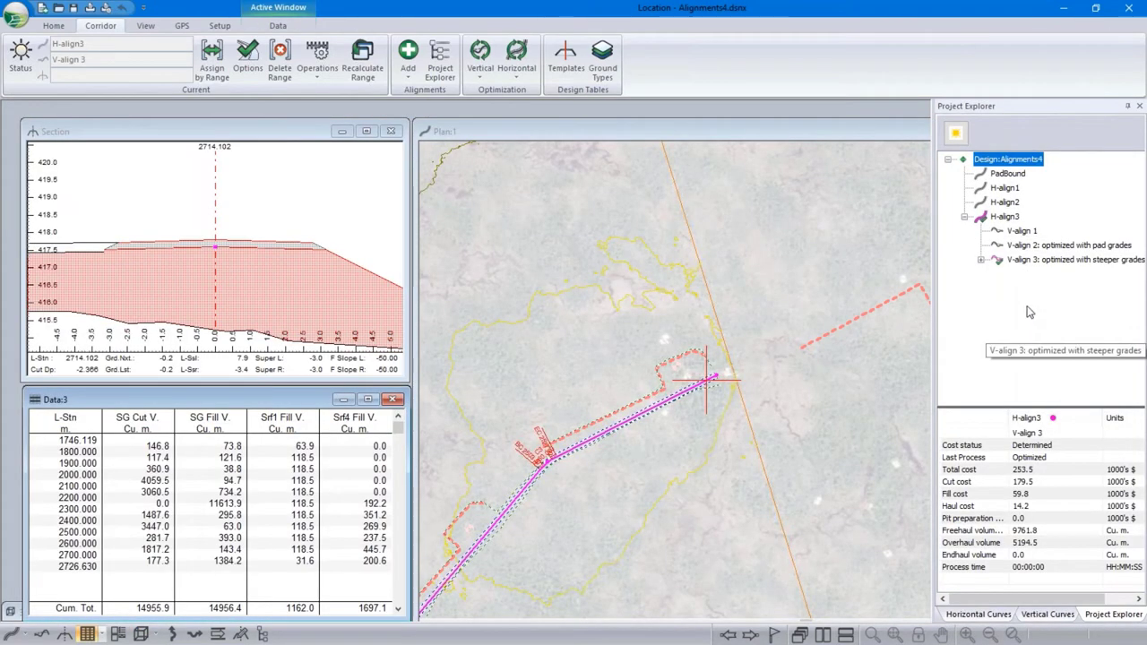
pyautogui.click(1027, 253)
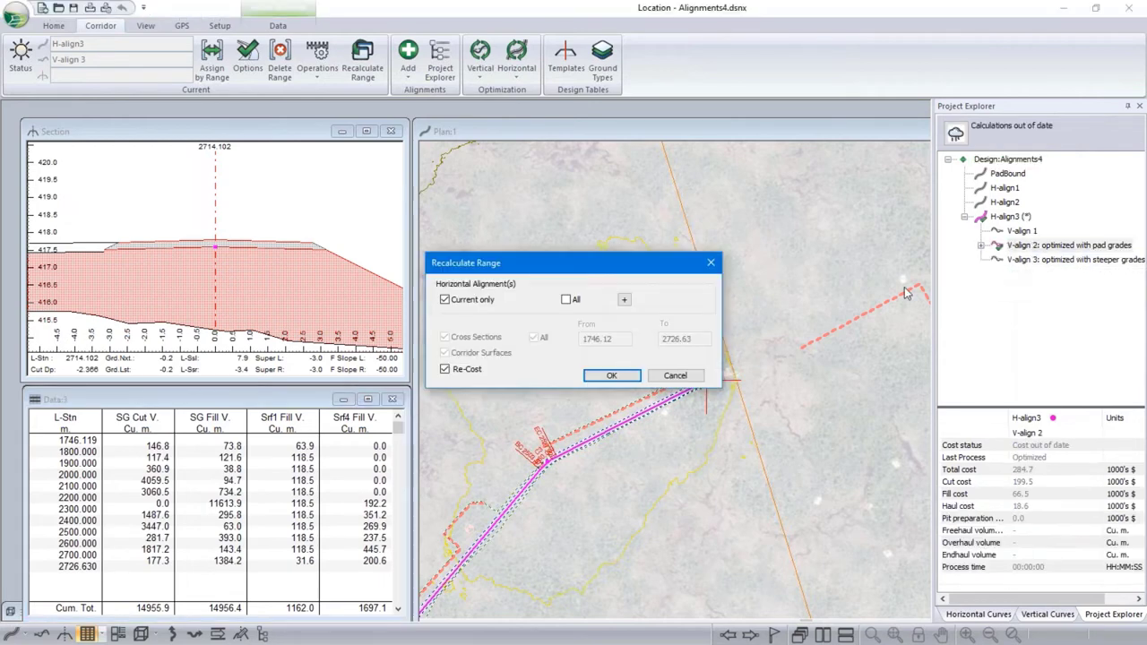
pyautogui.click(608, 375)
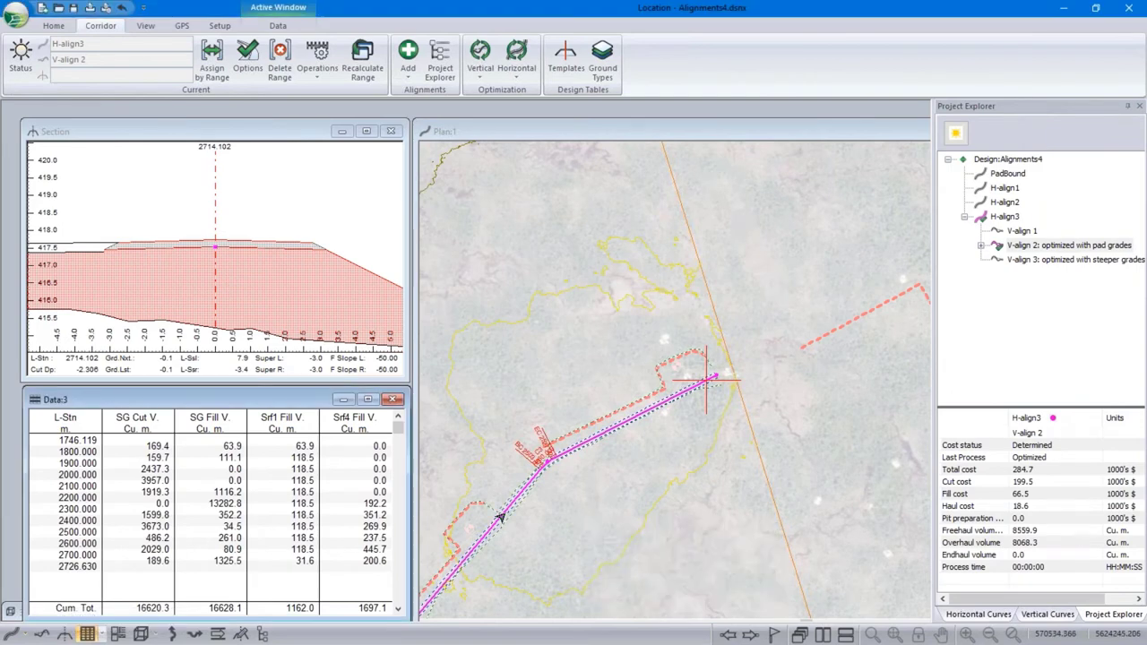
# Display the H-align3 profile, then make V-align 3 current and recalculate the current alignment with Re-Cost
pyautogui.click(52, 634)
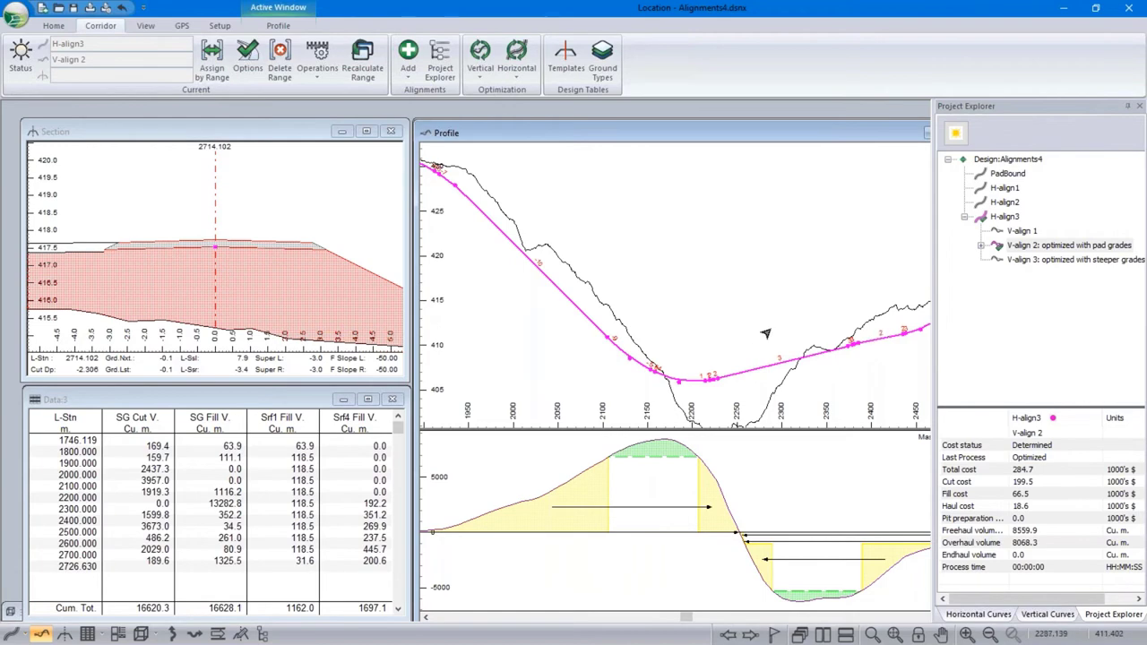
pyautogui.scroll(-2, 760, 333)
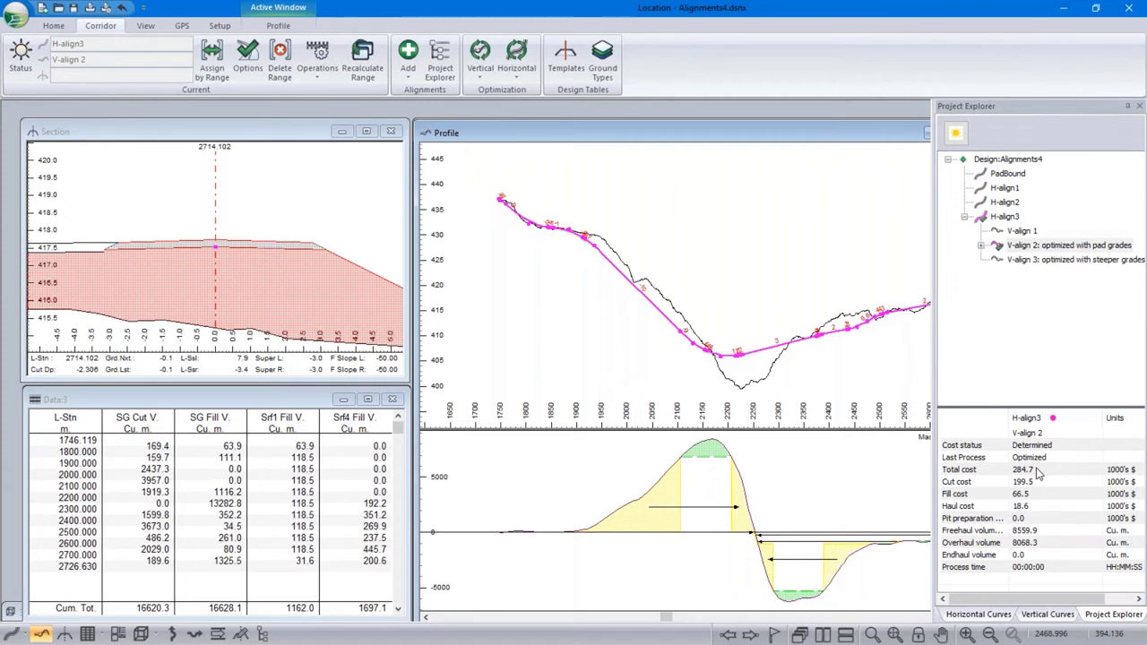
pyautogui.doubleClick(1022, 259)
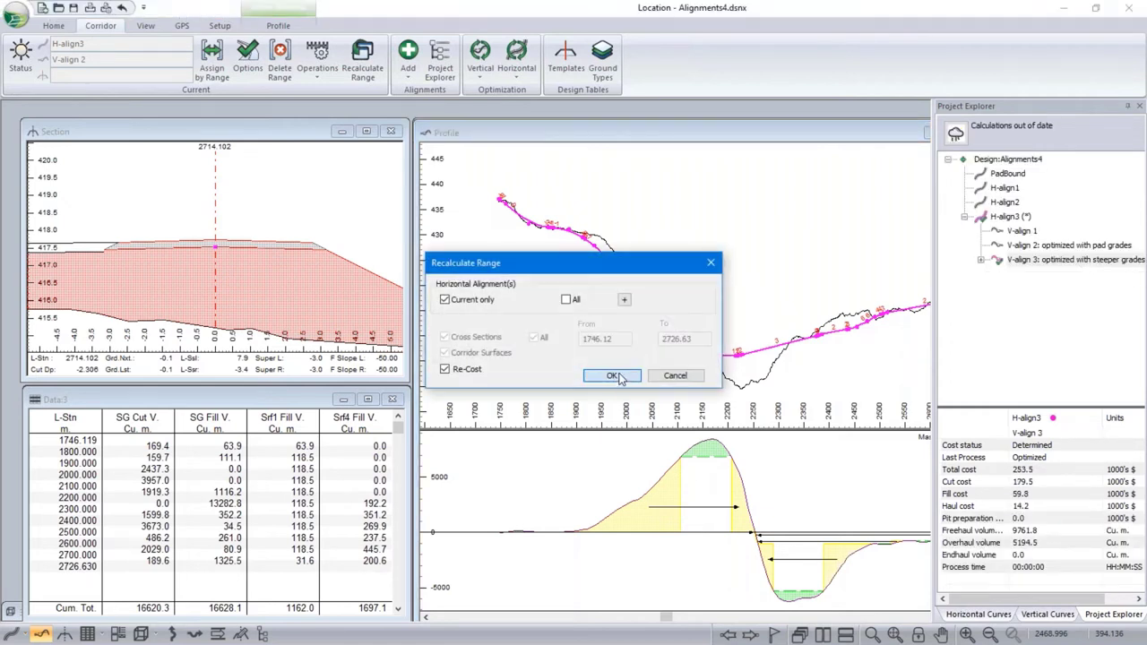
pyautogui.click(611, 376)
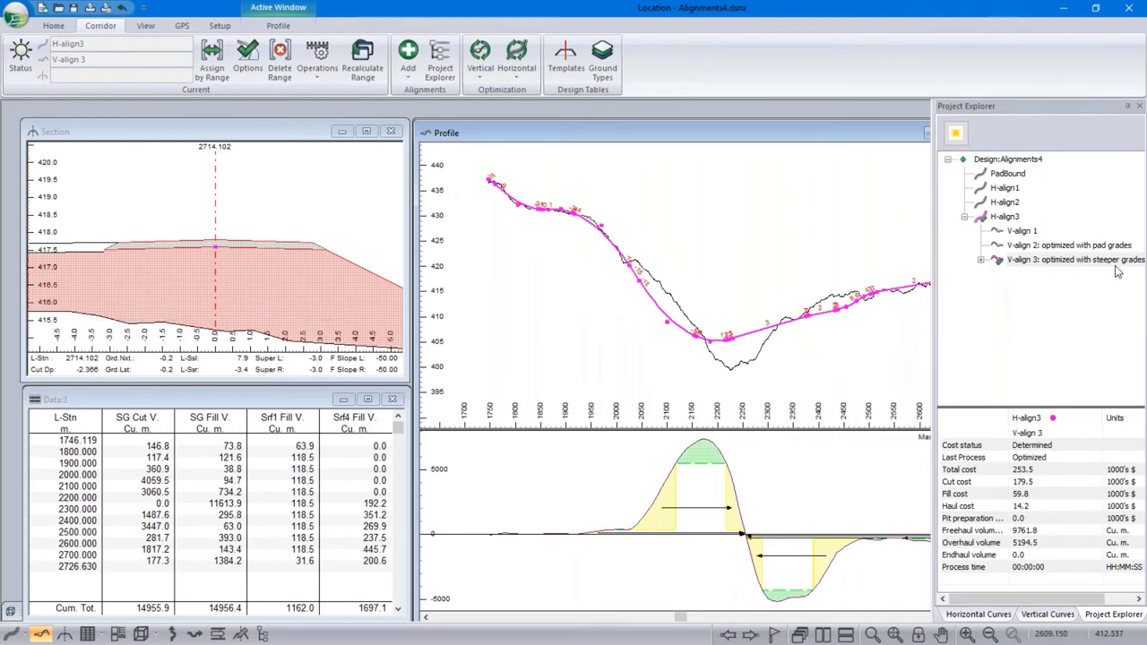
# Inspect the grade range constraints in V-align 3's vertical optimization standards, including stations 2230 to 2370, and close the options without saving
pyautogui.rightClick(1058, 265)
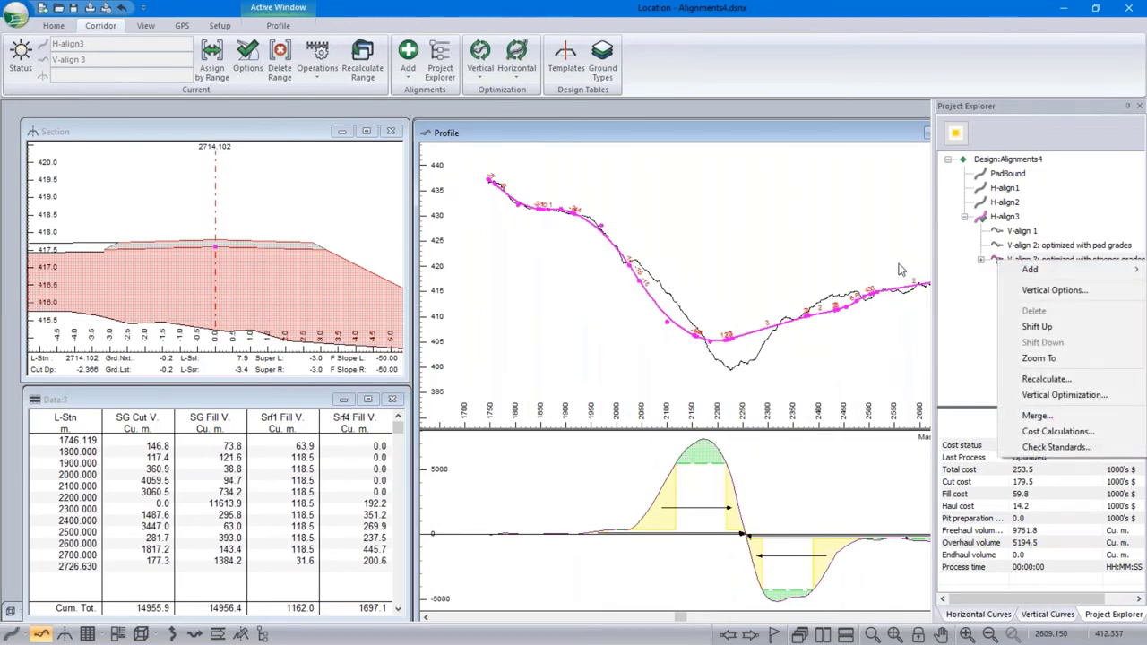
pyautogui.click(1057, 289)
pyautogui.click(385, 165)
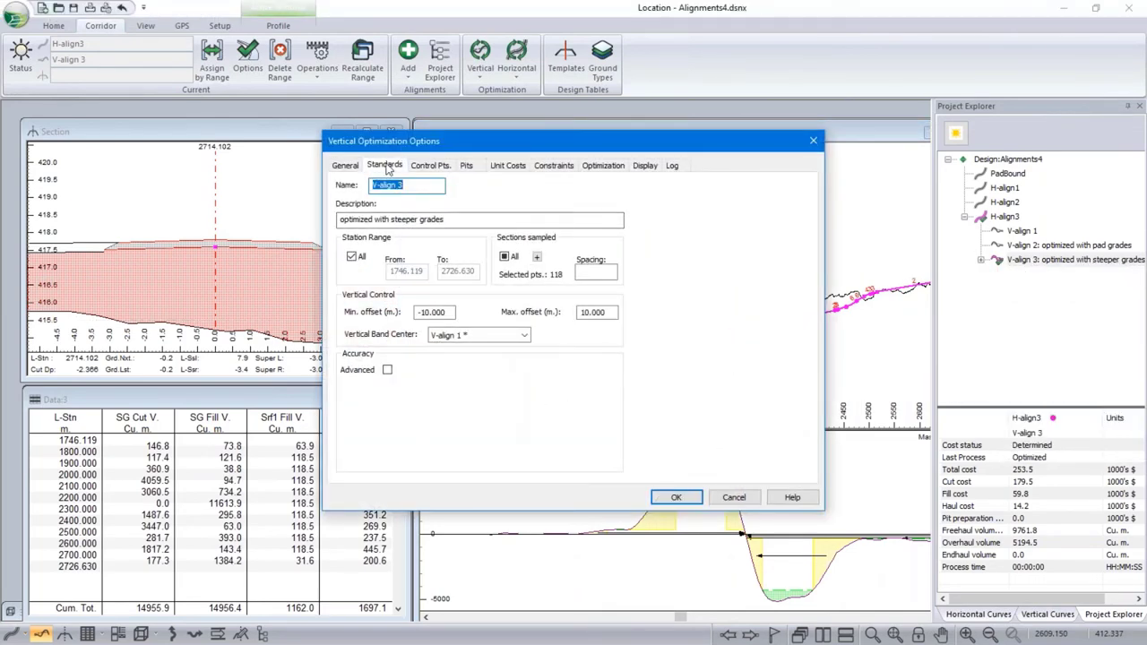
pyautogui.doubleClick(387, 327)
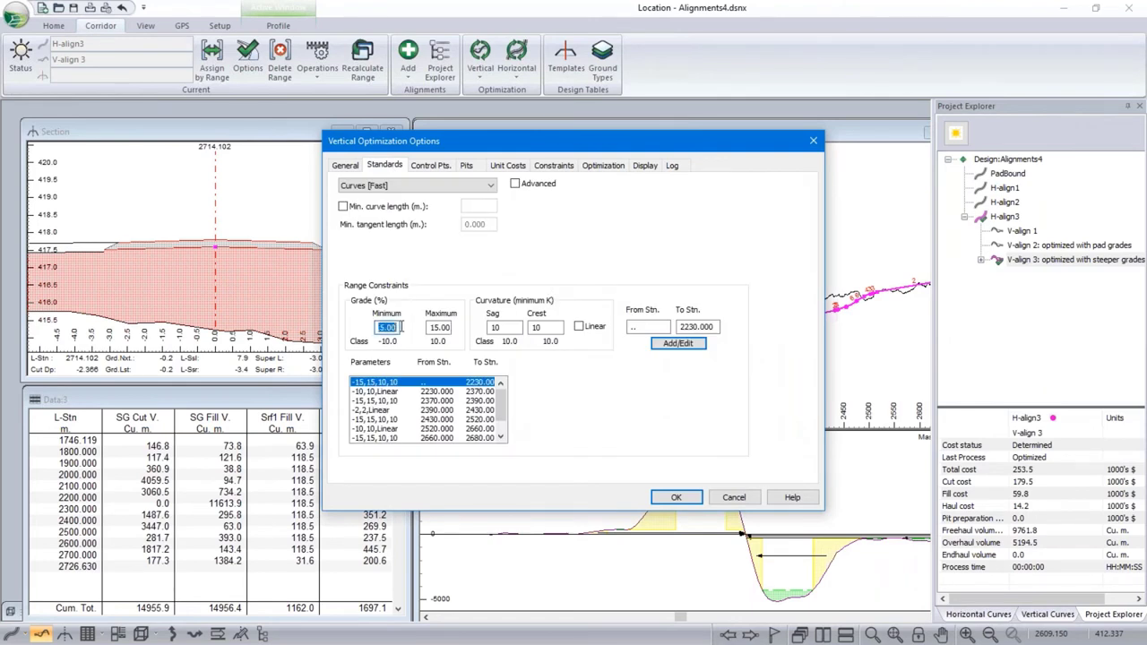
pyautogui.doubleClick(436, 327)
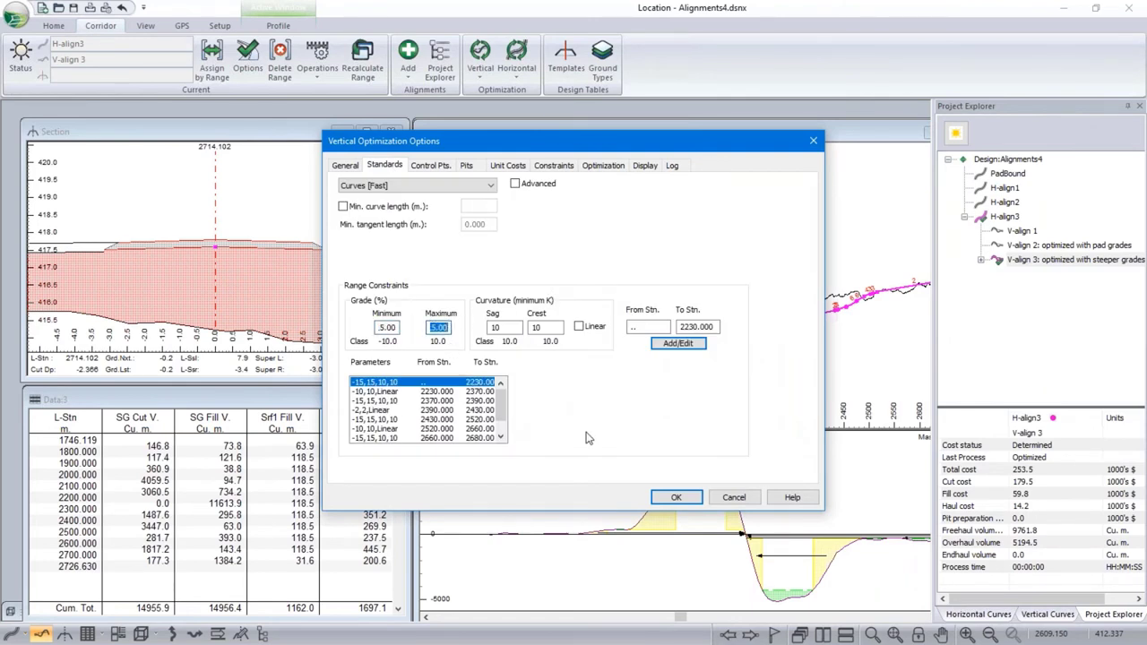
pyautogui.click(381, 393)
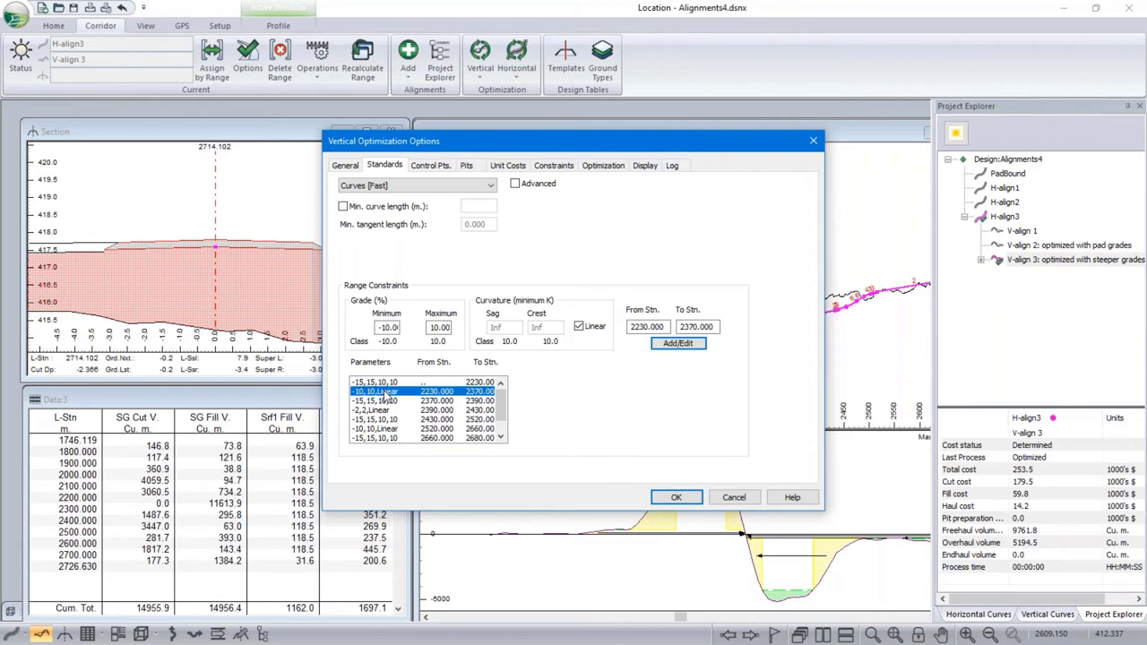
pyautogui.click(734, 497)
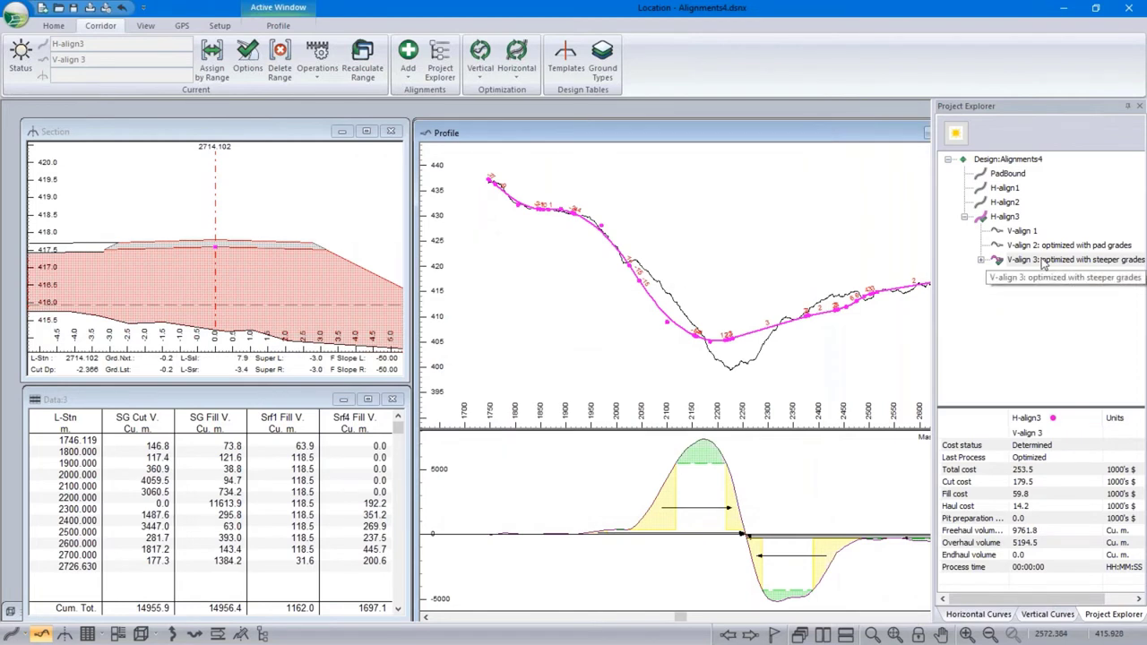
# Run the vertical optimization for an optimal profile on H-align3's V-align 3, current alignment only, and close the log
pyautogui.rightClick(1042, 260)
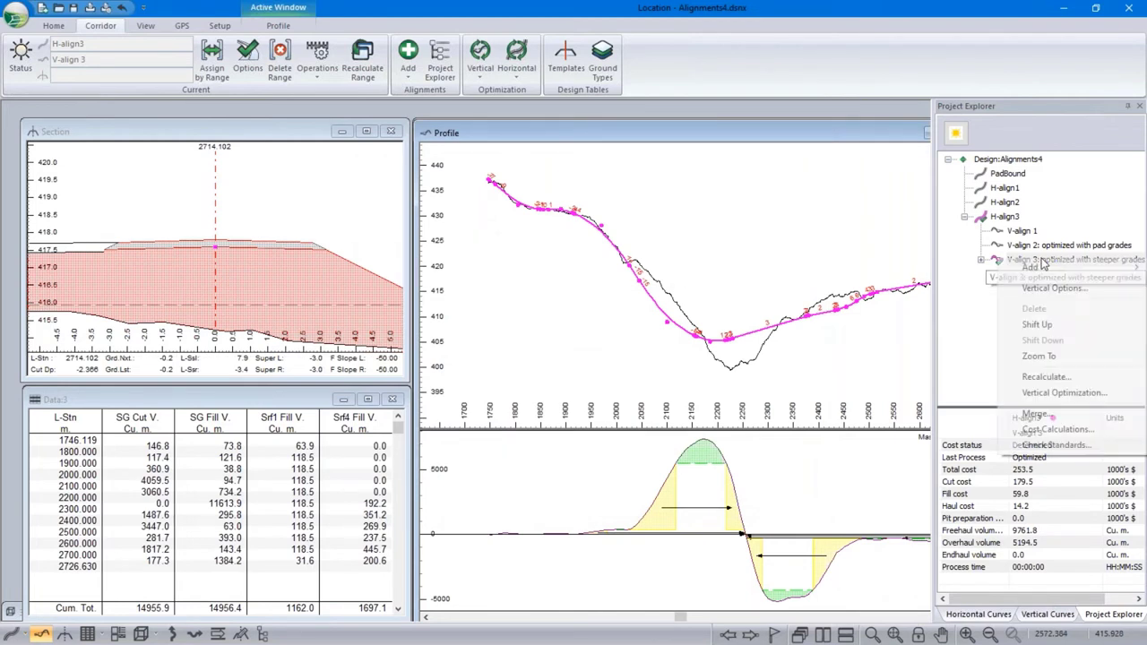
pyautogui.click(1046, 395)
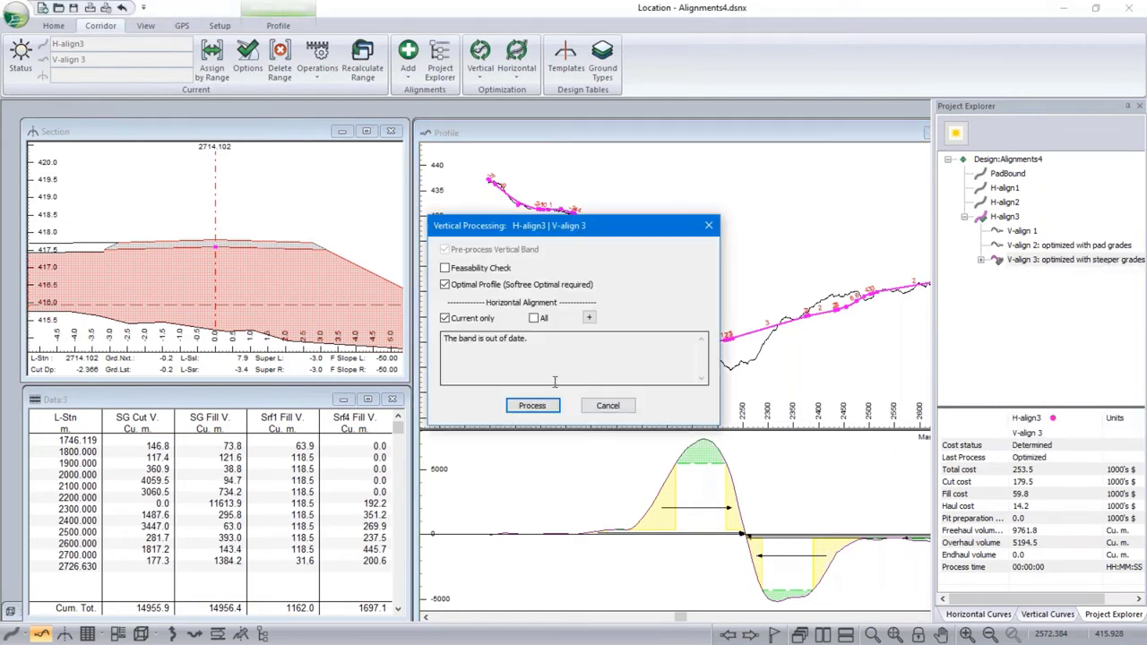
pyautogui.click(532, 405)
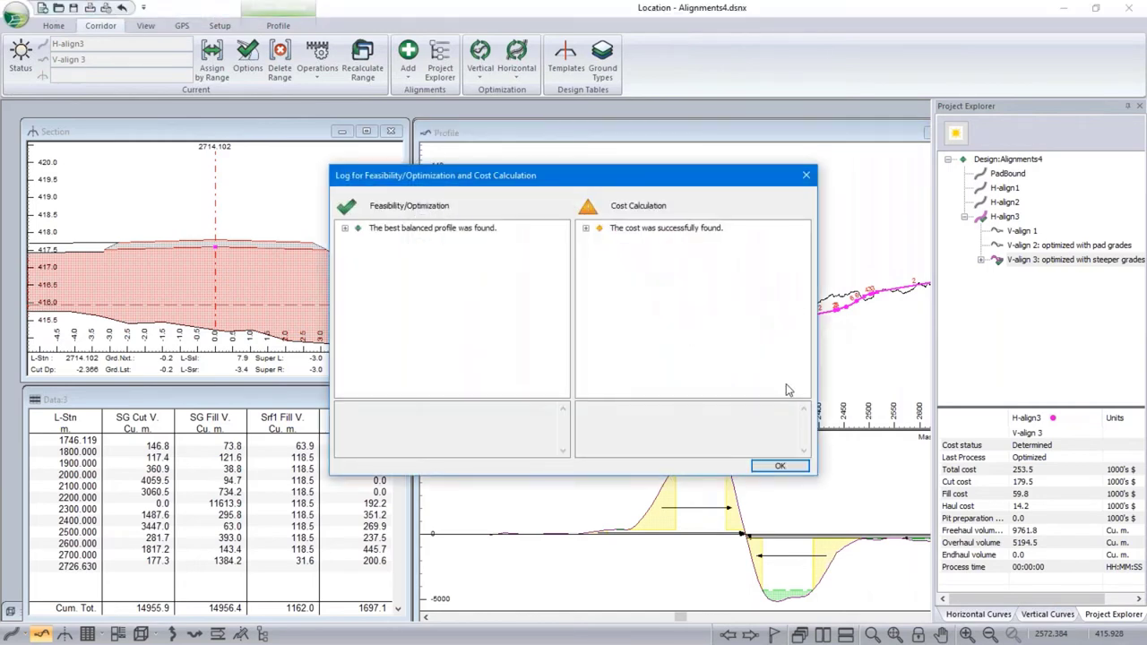
pyautogui.click(782, 466)
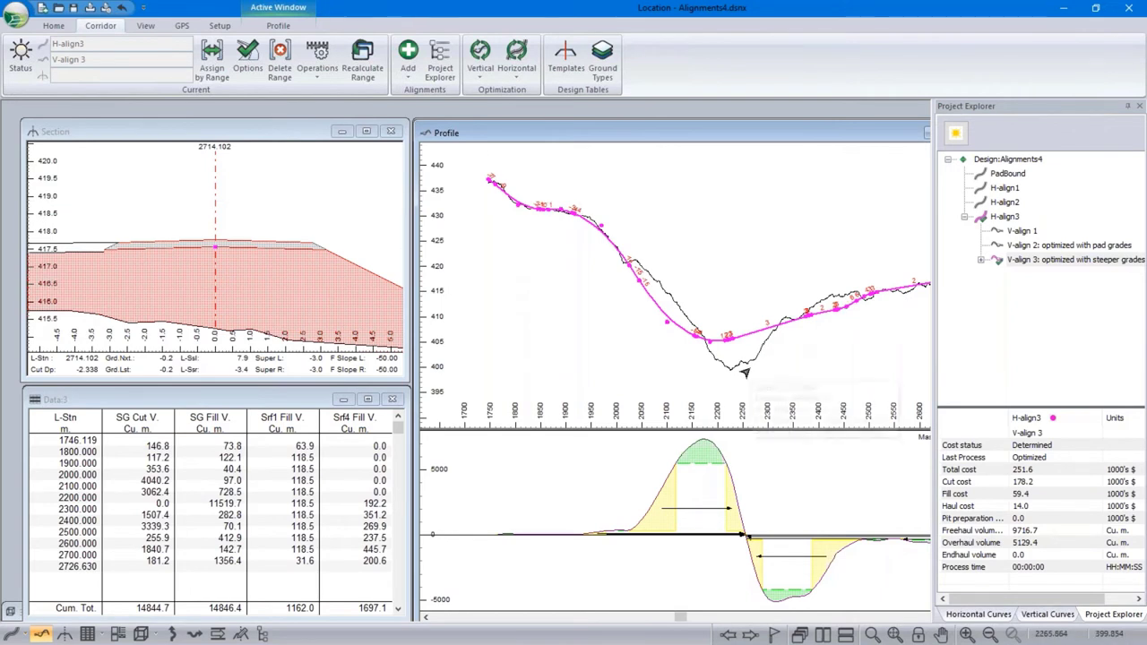
# Compare H-align3's V-align 2 with the current V-align 3 and view both full profiles together
pyautogui.scroll(1, 664, 298)
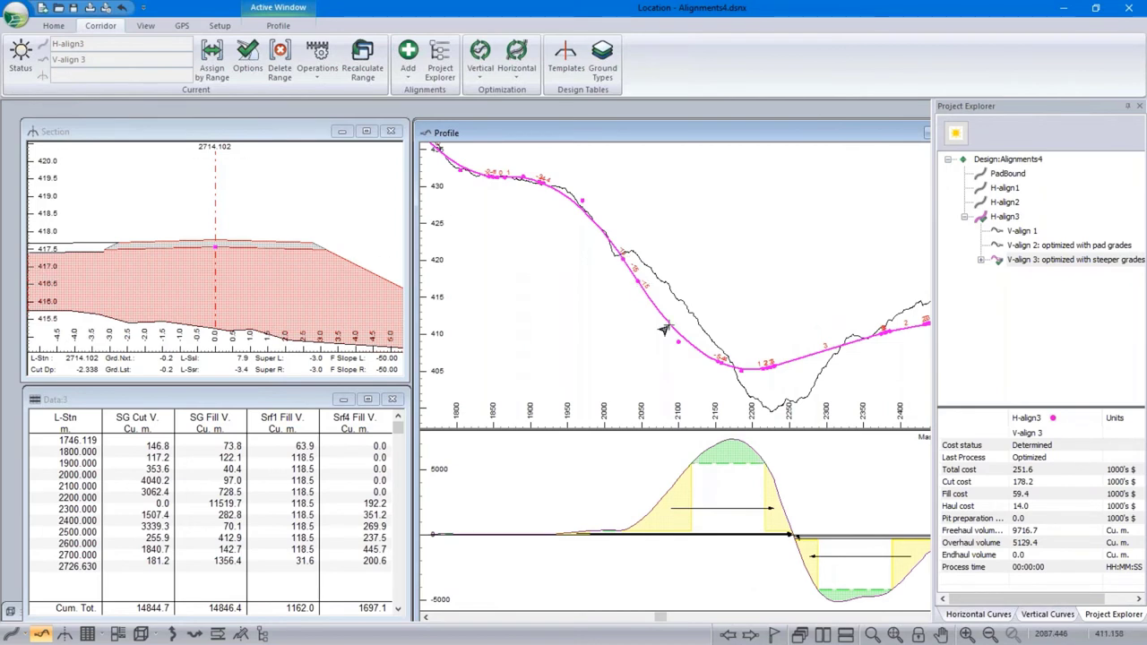
pyautogui.click(664, 330)
pyautogui.rightClick(1036, 252)
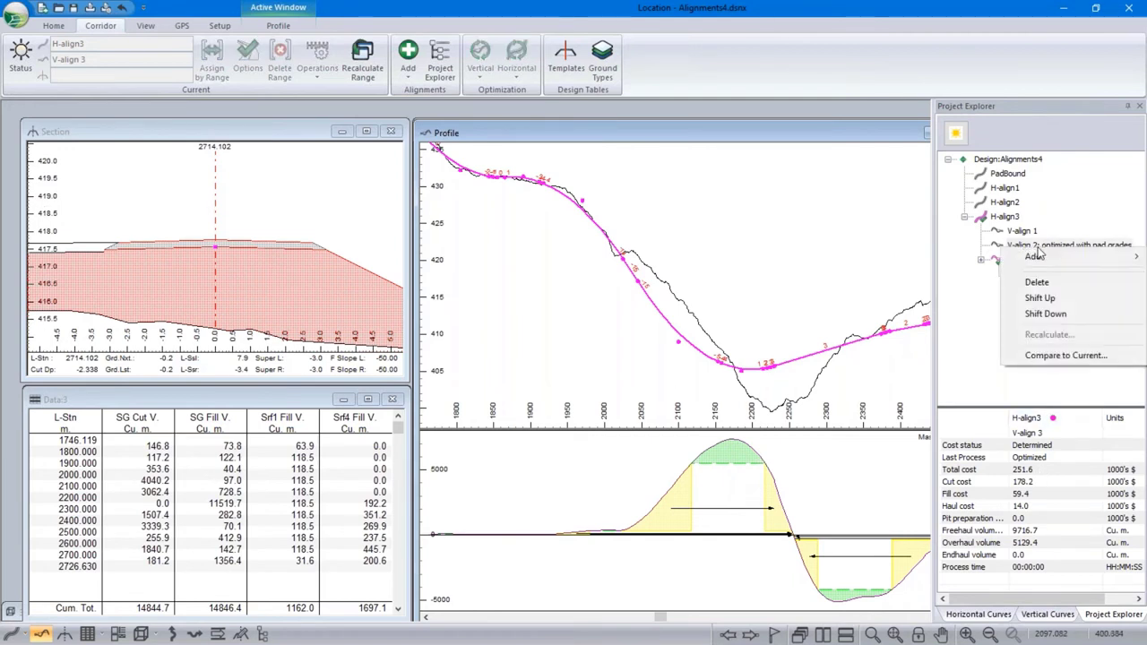
pyautogui.click(1062, 355)
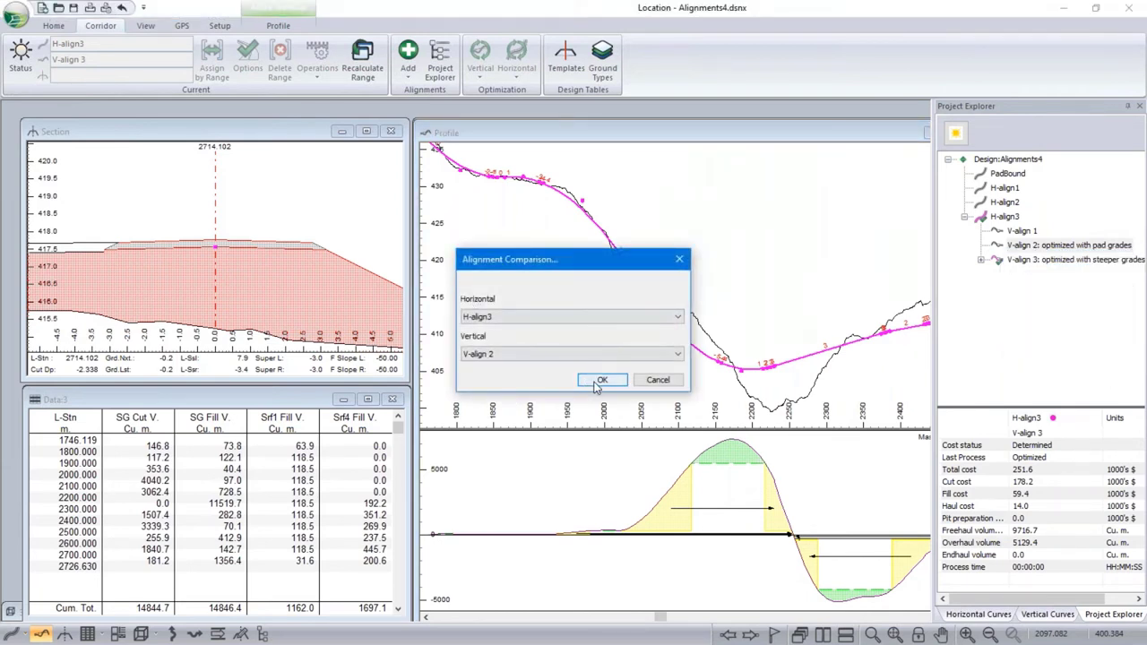
pyautogui.click(588, 381)
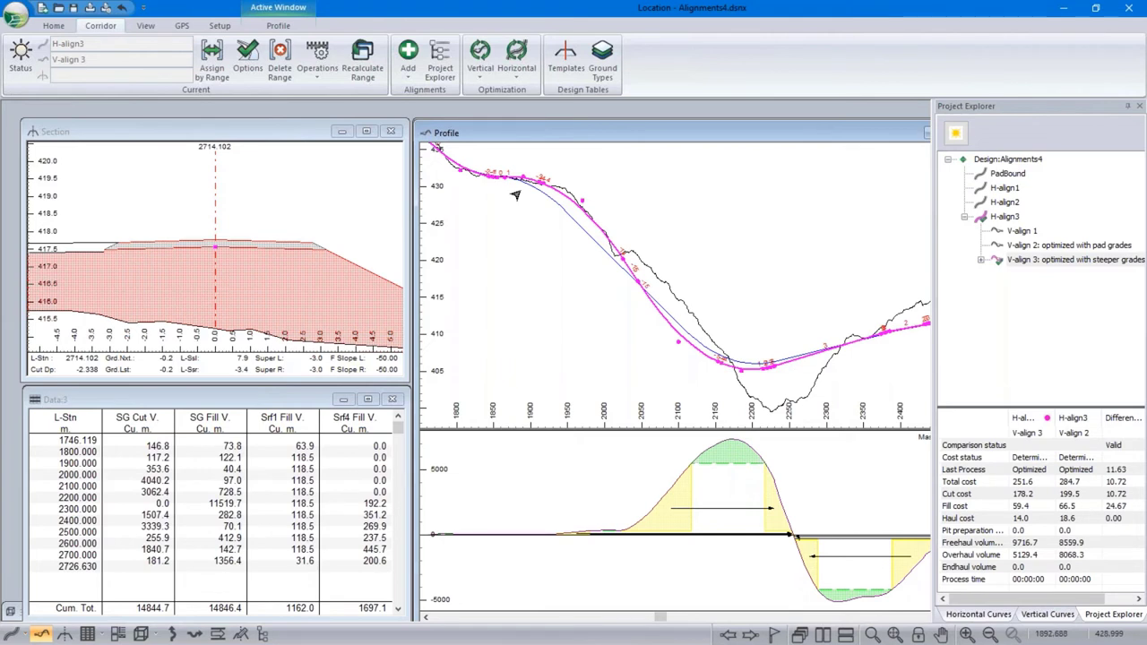
pyautogui.moveTo(837, 302); pyautogui.dragTo(853, 281, button='middle')
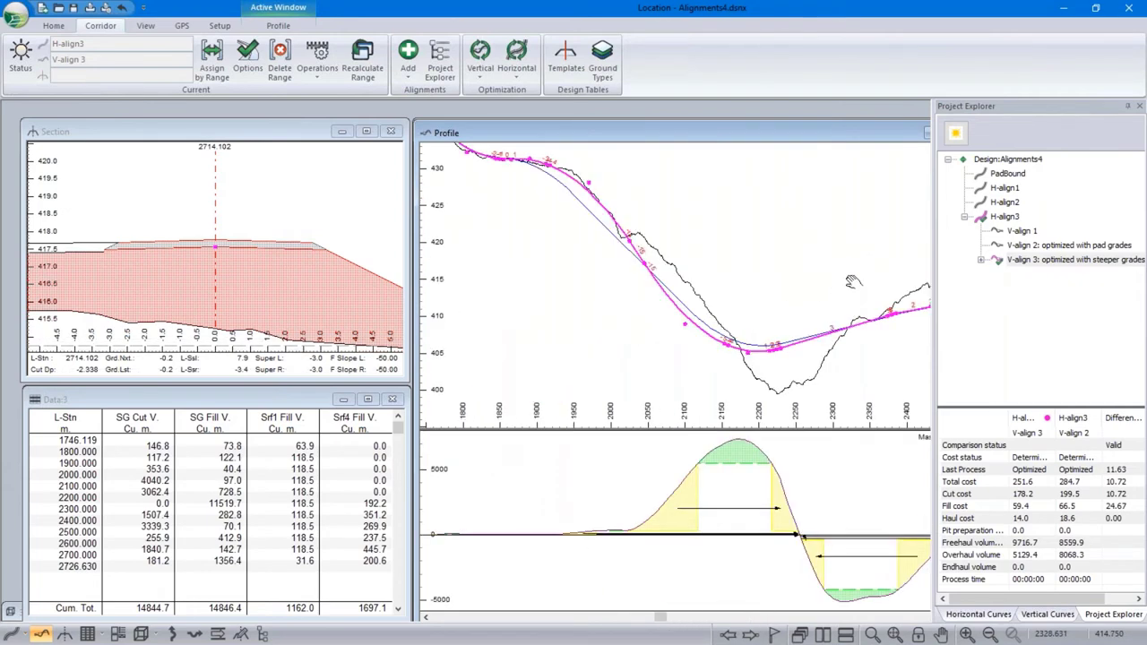
pyautogui.scroll(-1, 770, 288)
pyautogui.scroll(-2, 758, 420)
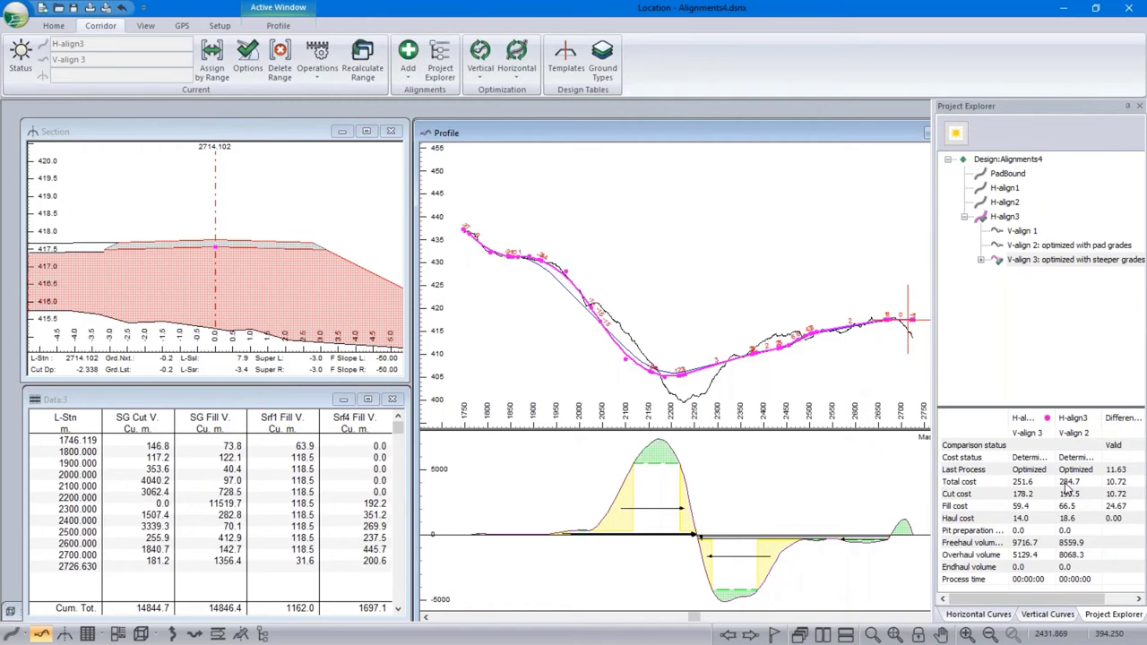
# Examine the H-align3 pads in plan view, the cut and fill volumes in the data table, and the Srf4 pad surface in the section
pyautogui.click(11, 634)
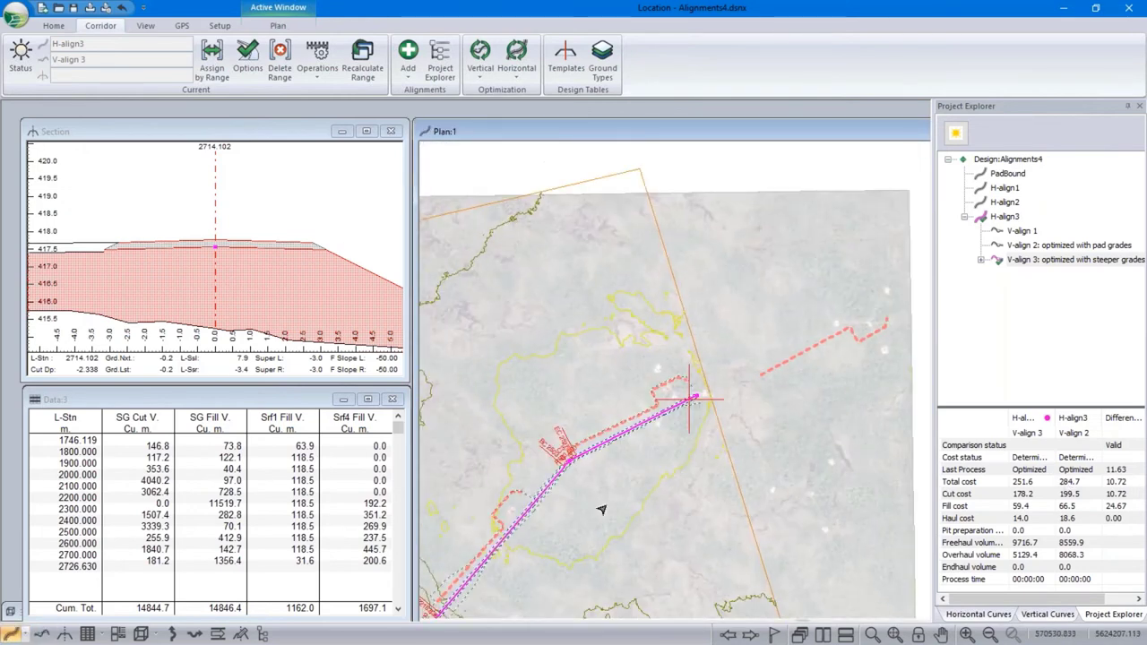
pyautogui.click(604, 508)
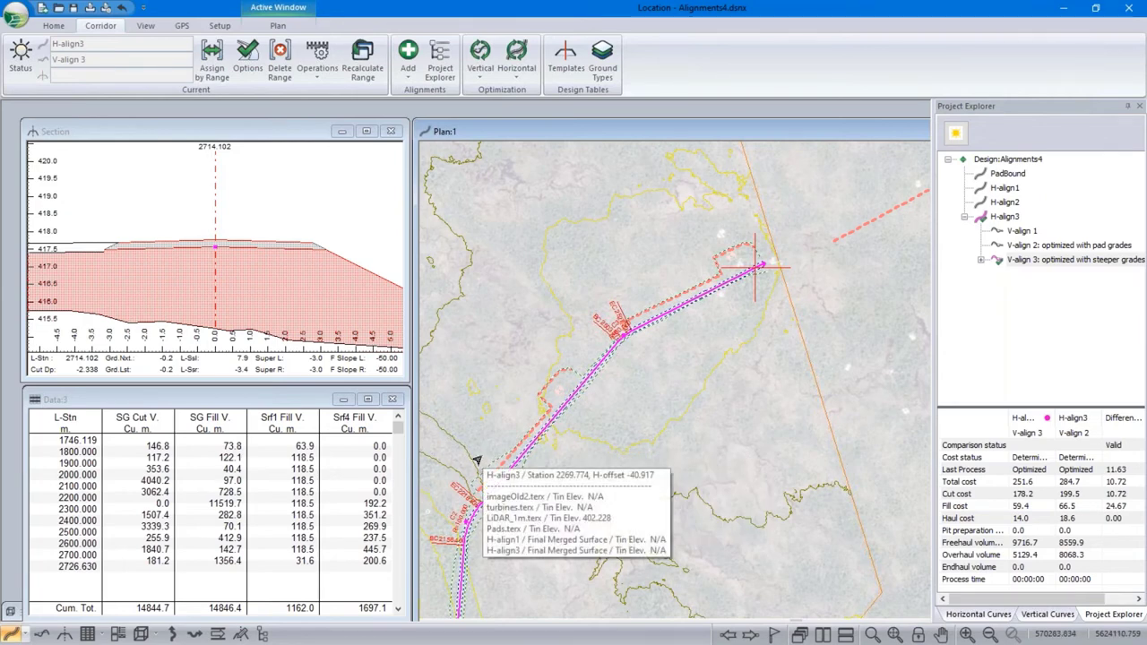
pyautogui.moveTo(604, 422)
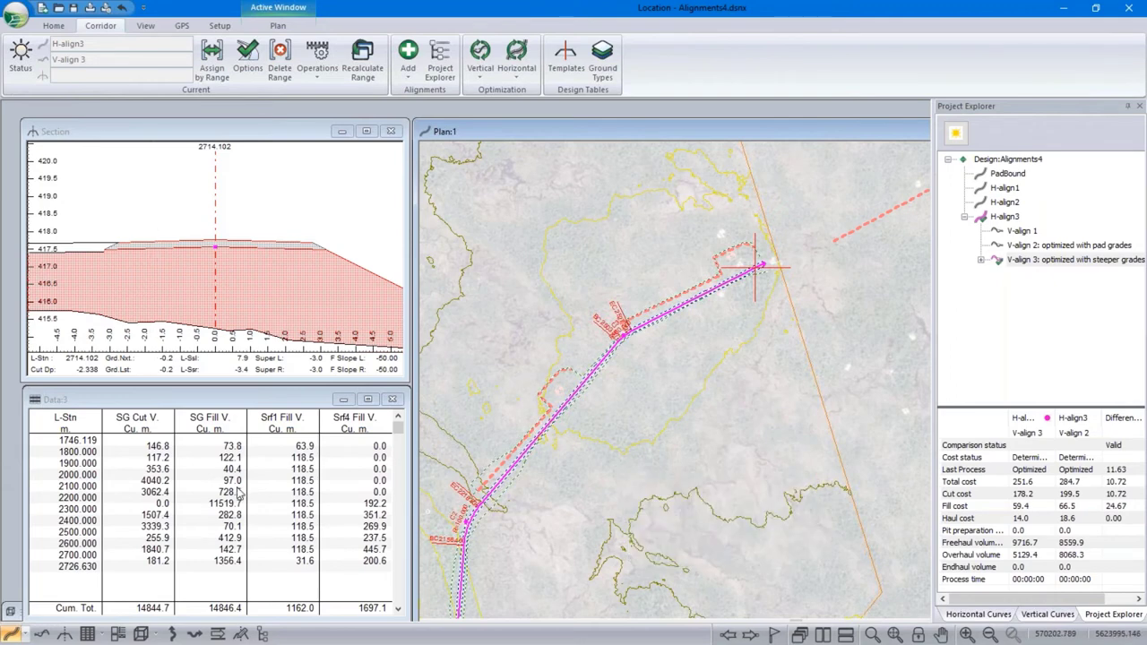
pyautogui.scroll(-1, 331, 472)
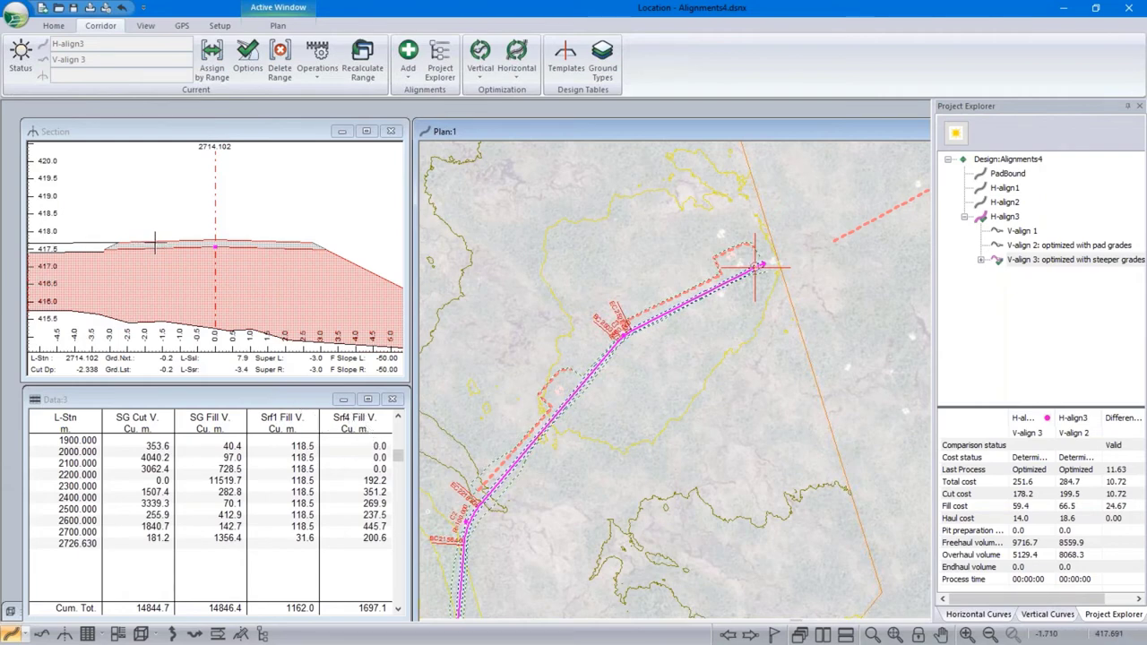
pyautogui.moveTo(69, 243)
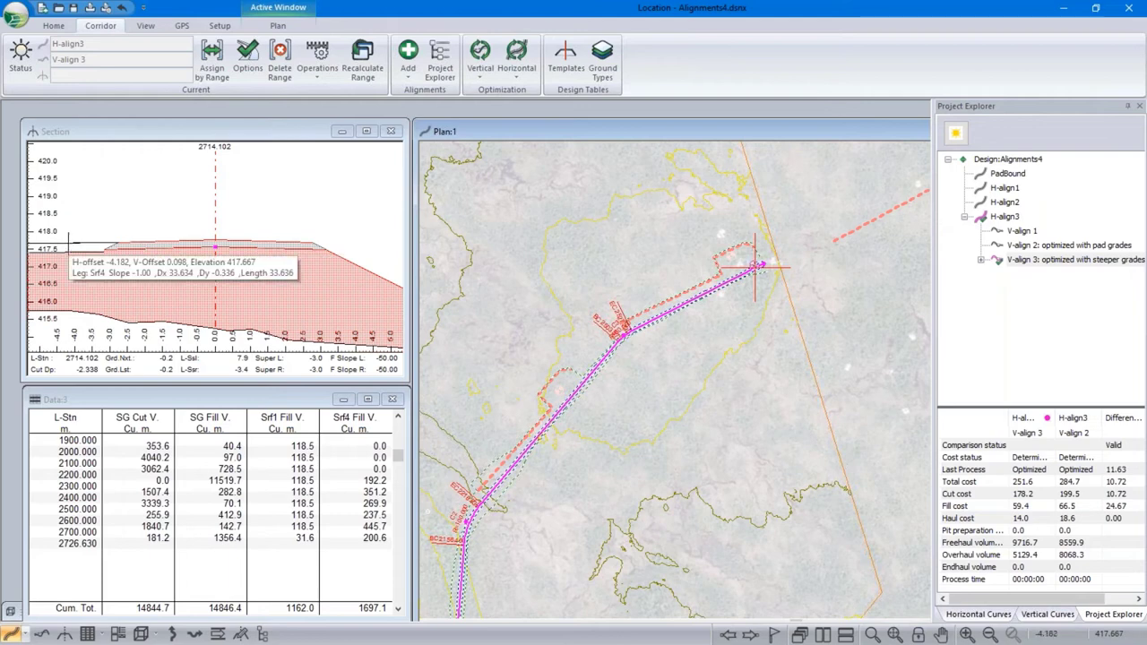
pyautogui.moveTo(171, 242)
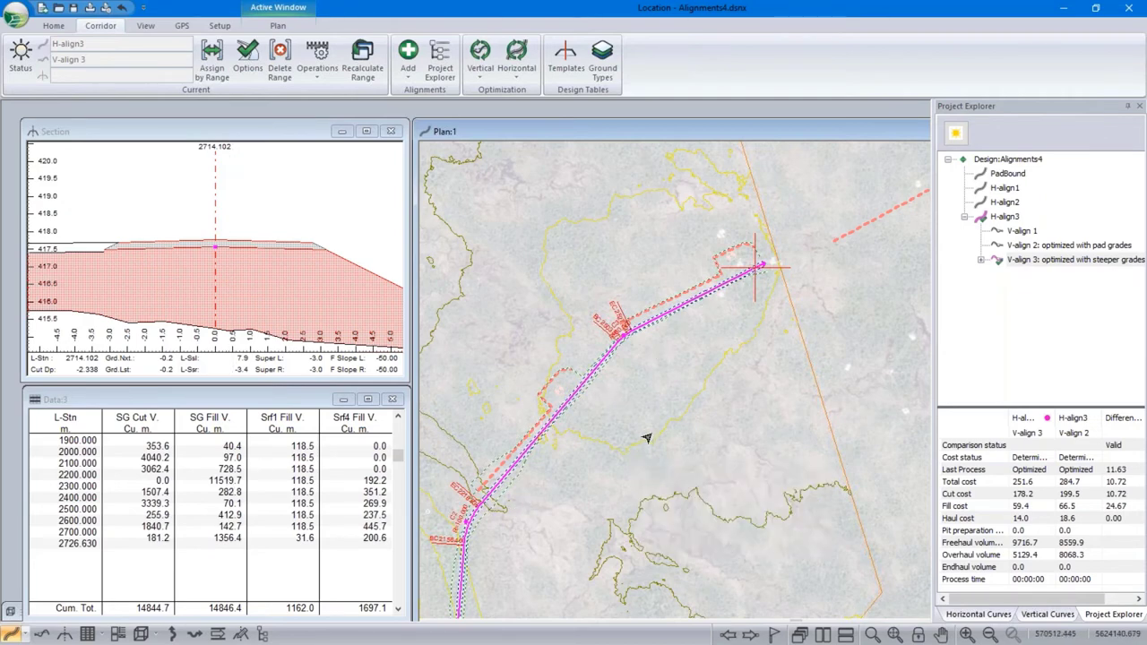
pyautogui.moveTo(646, 438)
# Open the design's plot book and show its Section sheets
pyautogui.click(231, 400)
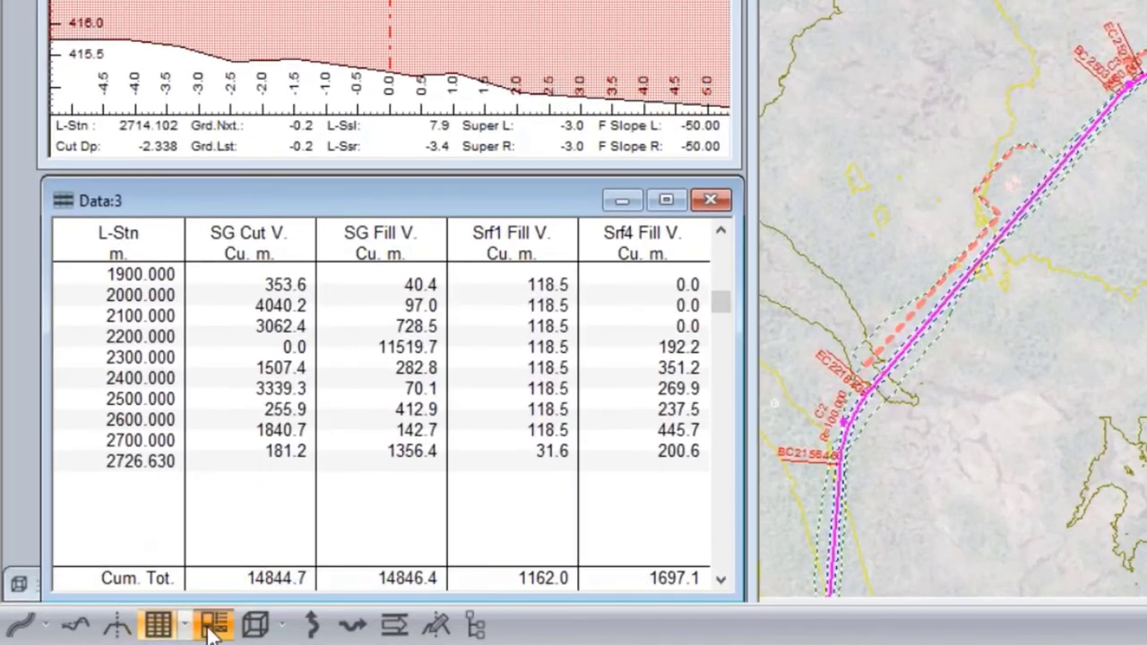
pyautogui.click(213, 625)
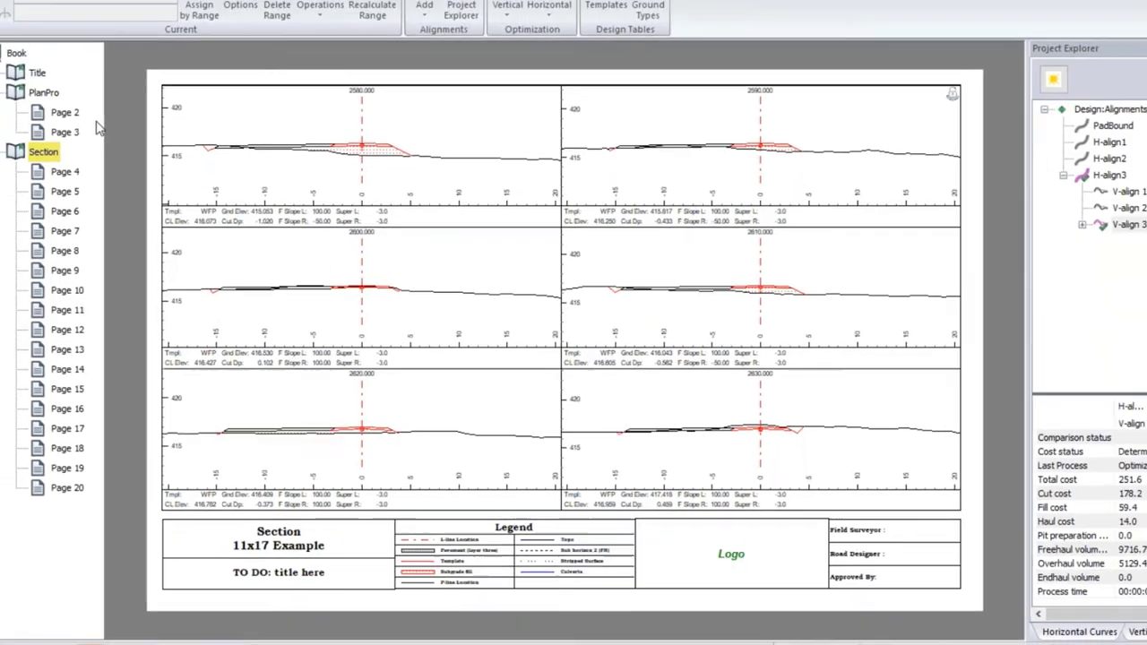
# Review plan-and-profile Page 2 and section Pages 7, 11, 16 and 18 of the plot book, and return to the design windows
pyautogui.click(94, 162)
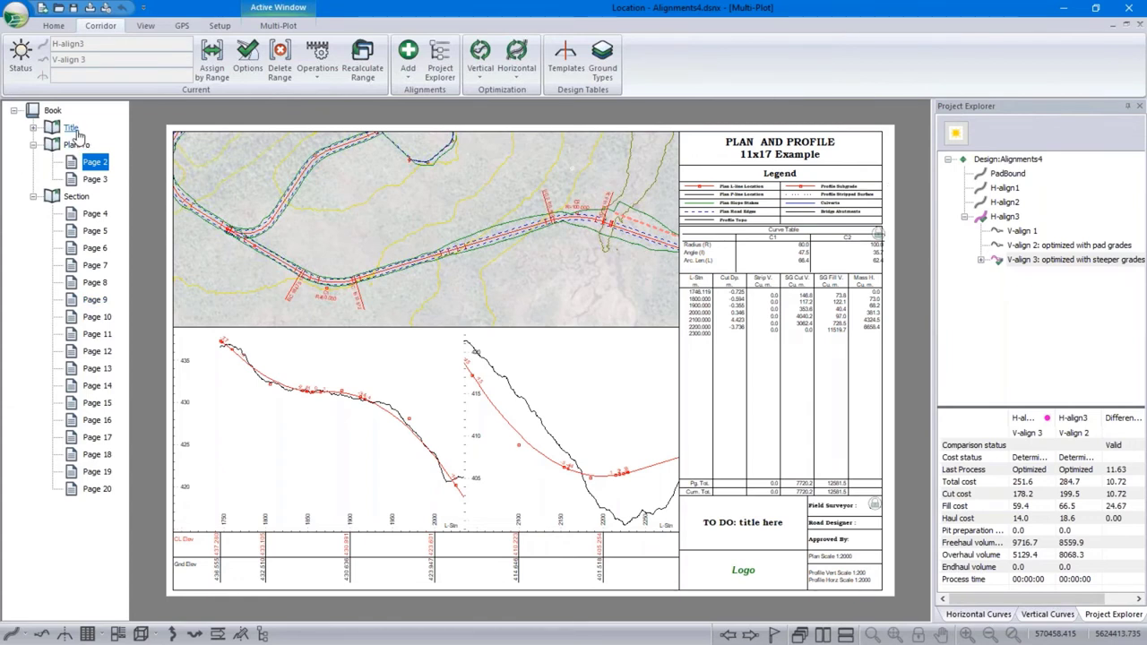
pyautogui.click(94, 265)
pyautogui.click(96, 333)
pyautogui.click(97, 420)
pyautogui.click(97, 454)
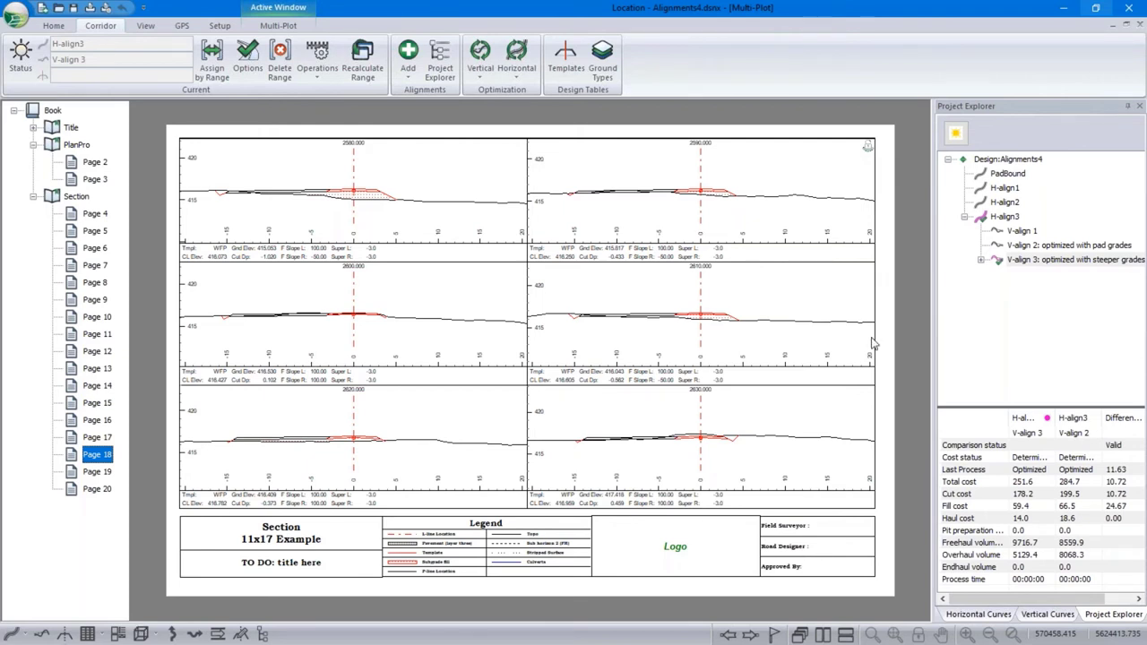
pyautogui.click(1115, 26)
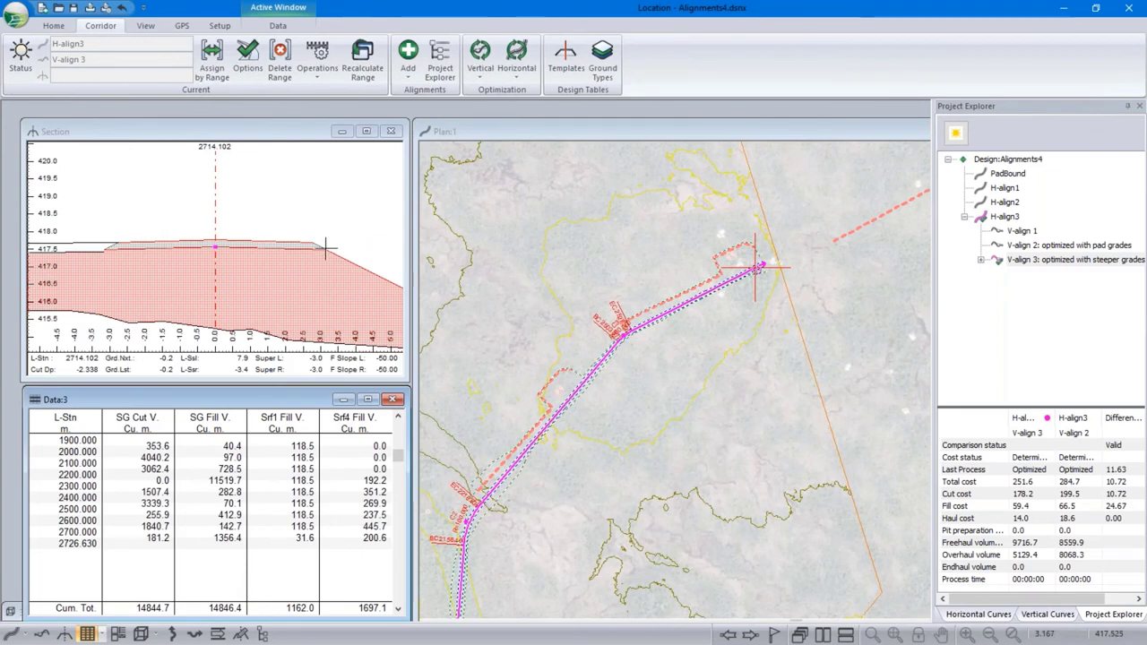
# Examine the cross-section at station 2714.102 from the right road edge across the full pad to its outer fill slope
pyautogui.moveTo(324, 250)
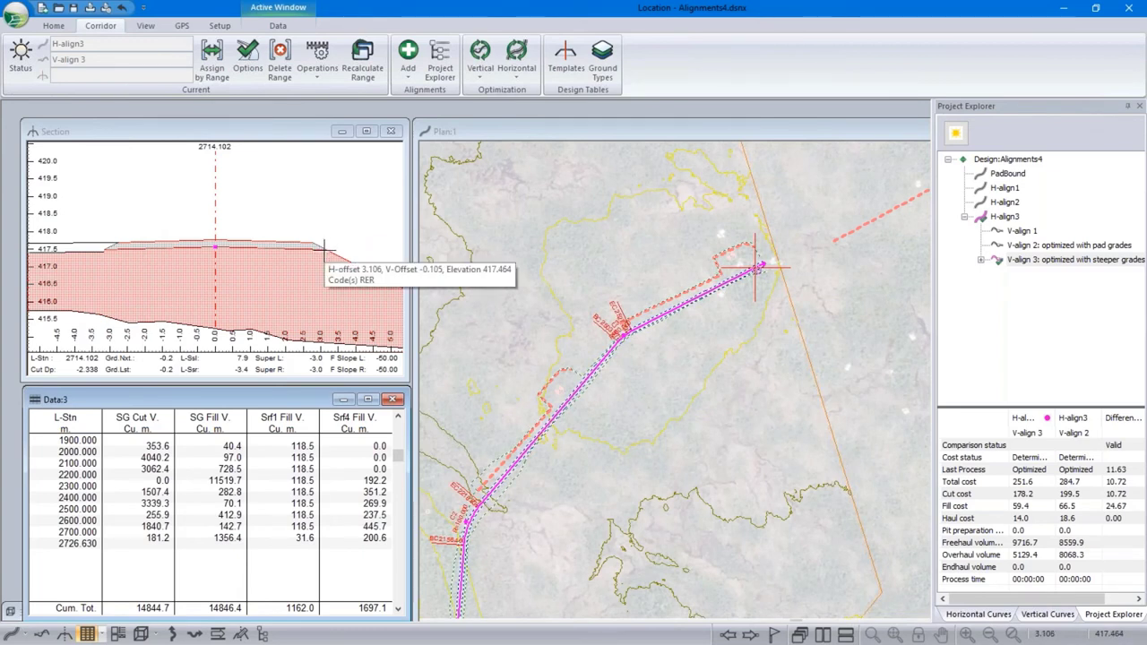
pyautogui.scroll(-5, 324, 250)
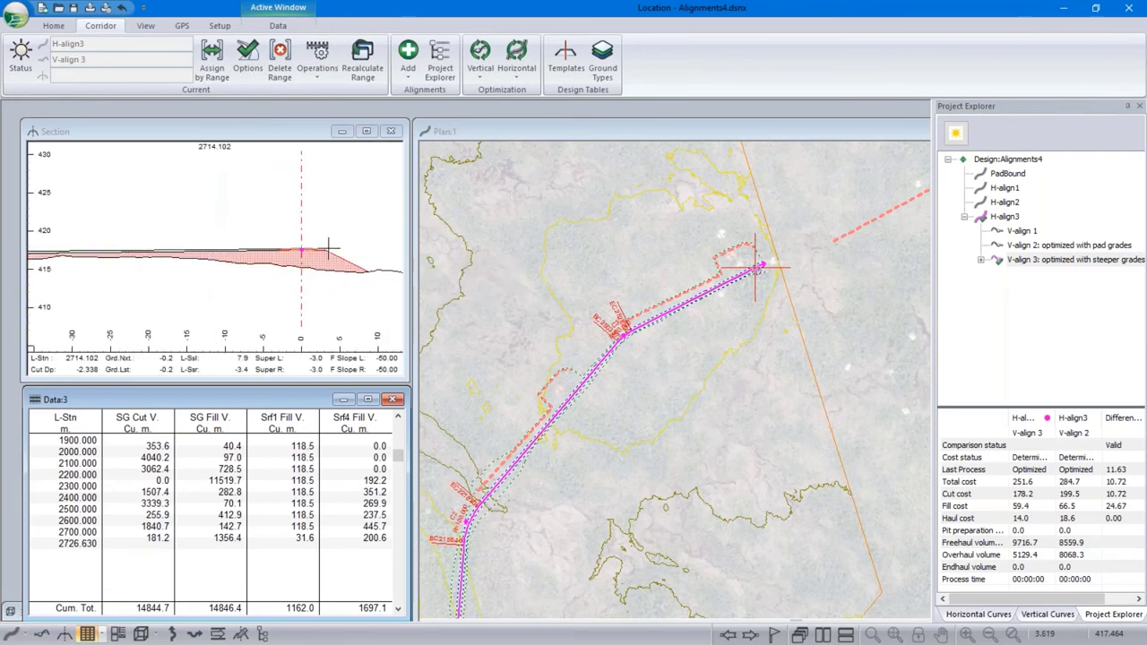
pyautogui.scroll(6, 183, 249)
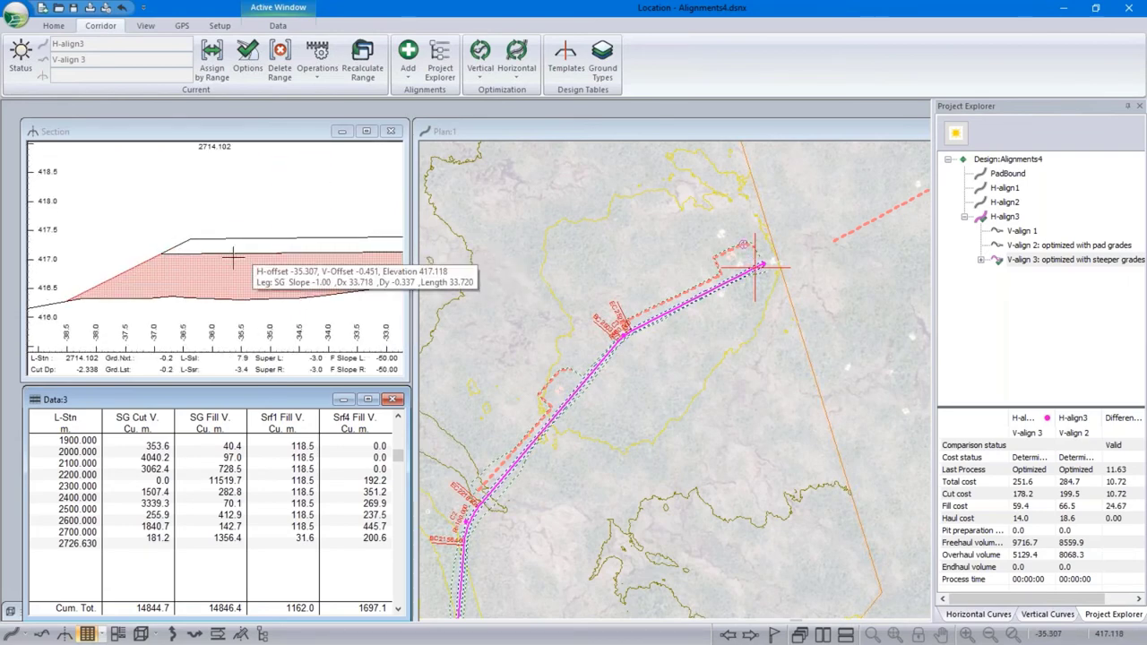
pyautogui.scroll(-3, 289, 238)
pyautogui.moveTo(212, 264); pyautogui.dragTo(150, 270, button='middle')
pyautogui.scroll(-3, 150, 270)
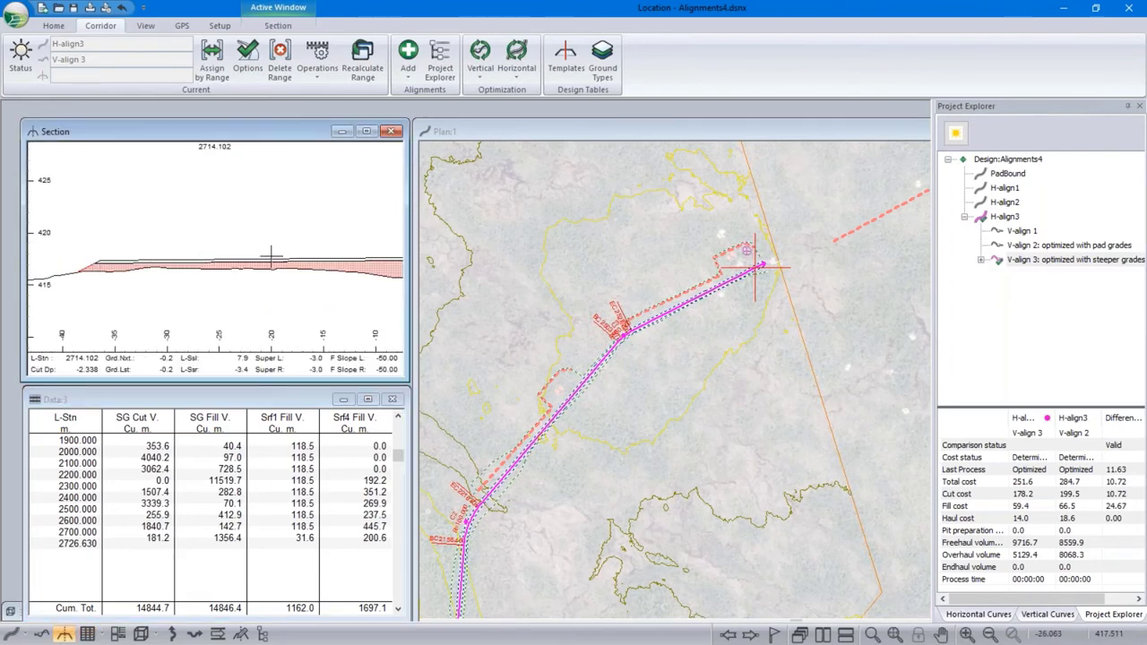
pyautogui.scroll(-1, 378, 260)
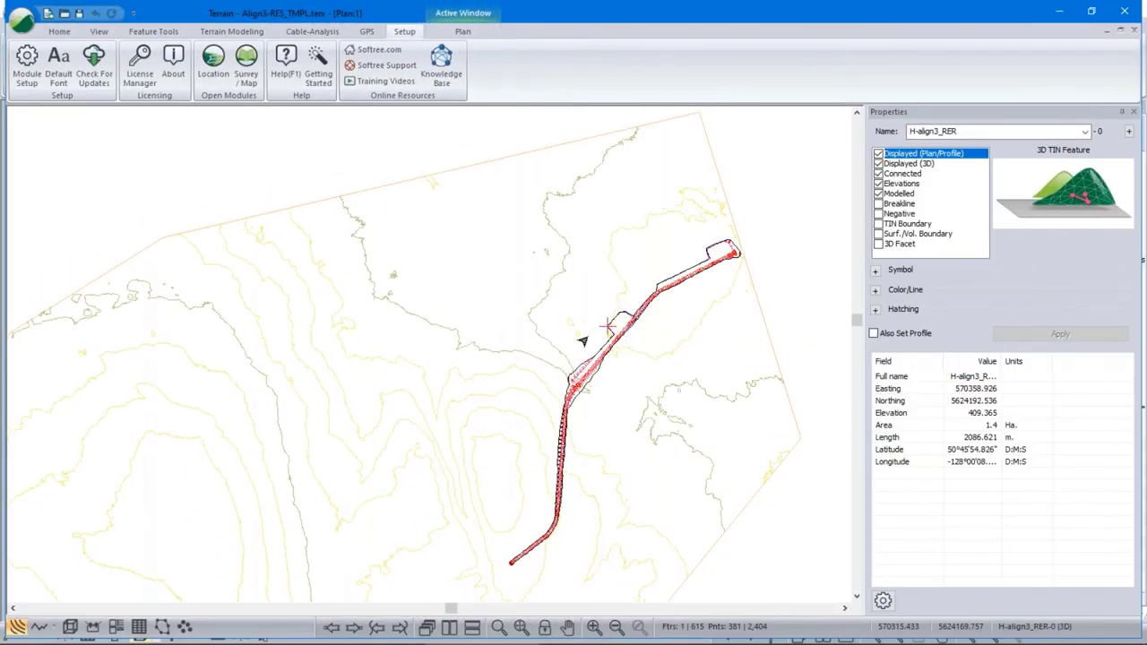
# Inspect the H-align3_CL centerline and the H-align3_RER road edge around the pad in the Align3-RES_TMPL terrain plan
pyautogui.scroll(5, 582, 341)
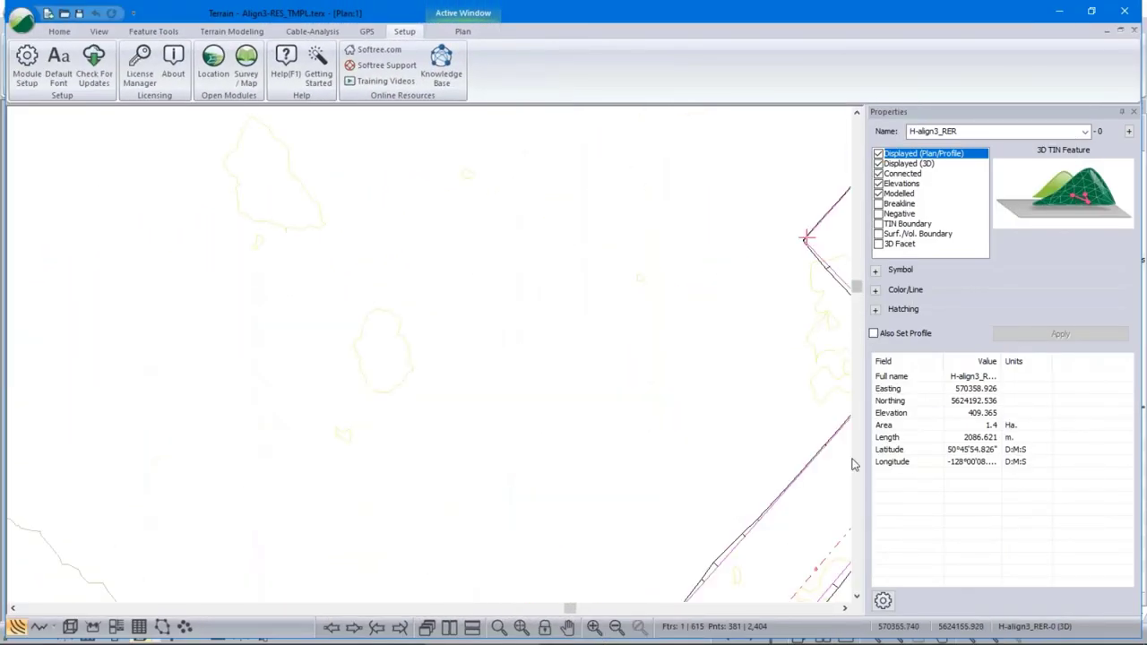
pyautogui.moveTo(794, 382); pyautogui.dragTo(358, 325, button='middle')
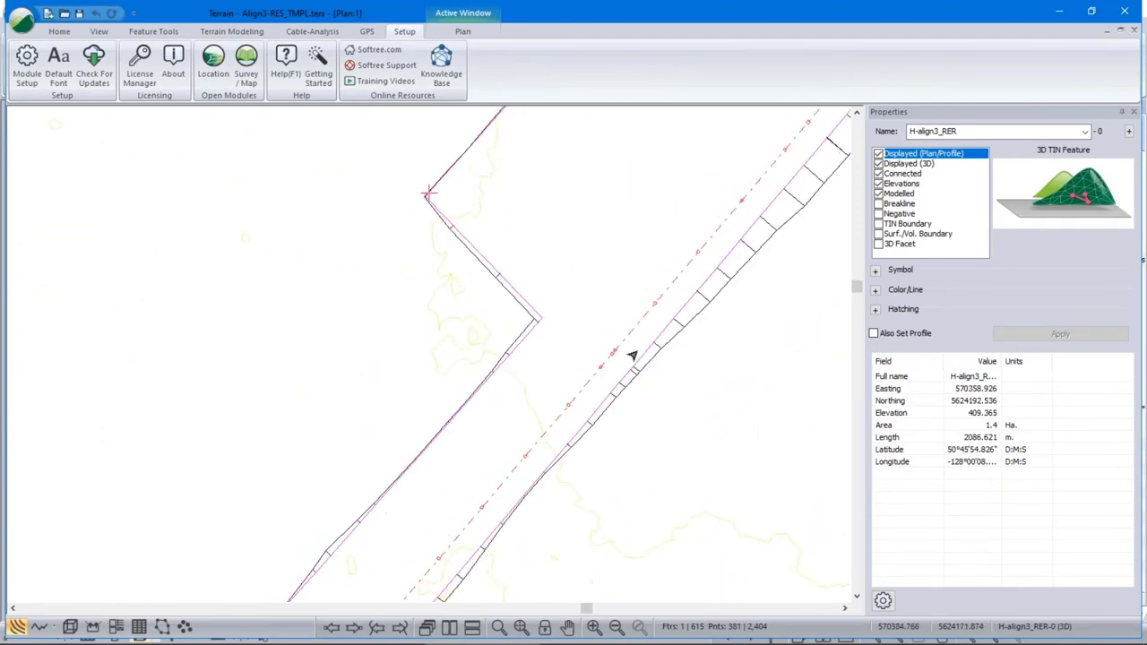
pyautogui.click(655, 302)
pyautogui.scroll(-3, 611, 263)
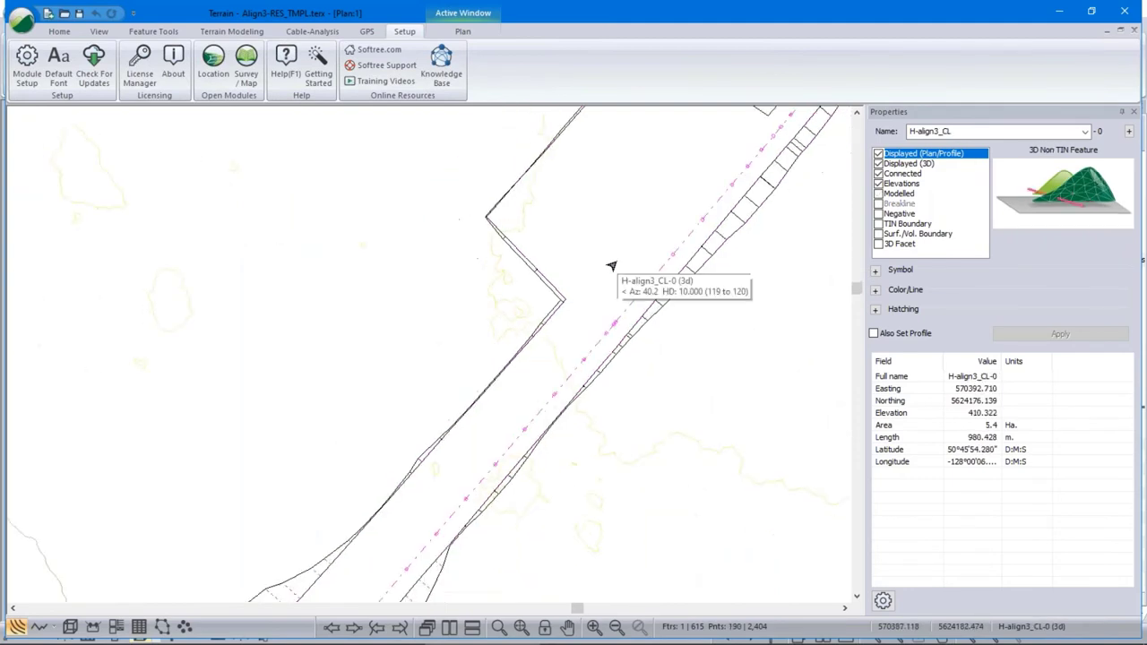
pyautogui.click(575, 288)
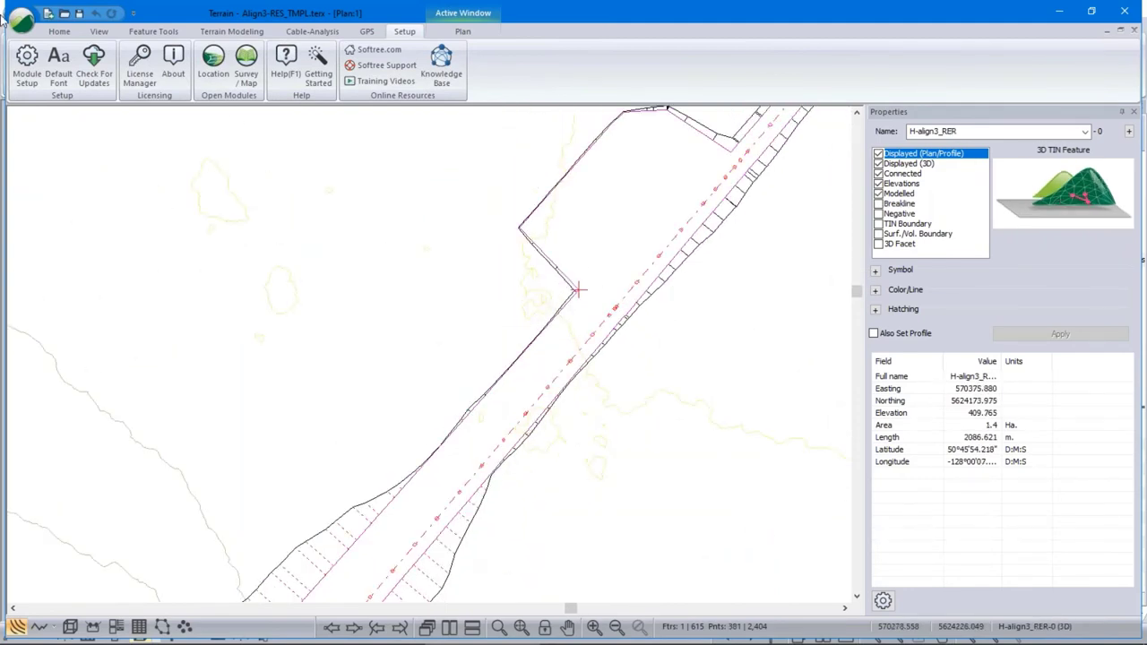
# Show the Align3-RES_TMPL terrain in 3D and examine the road surface and turbine pads along the alignment
pyautogui.click(226, 33)
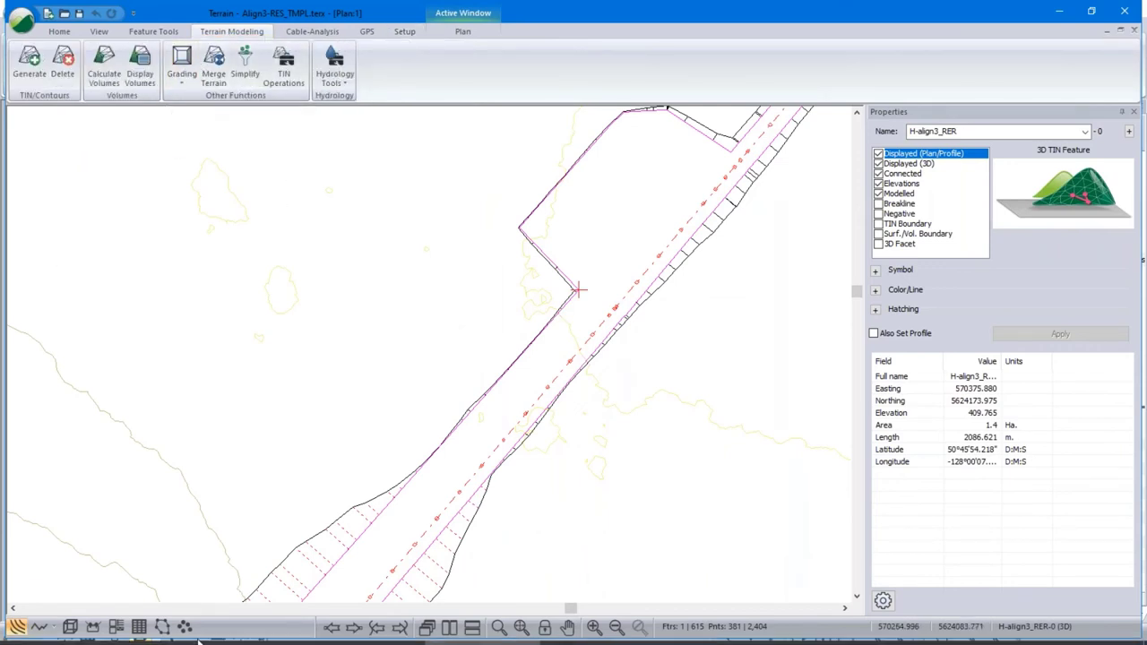
pyautogui.click(69, 626)
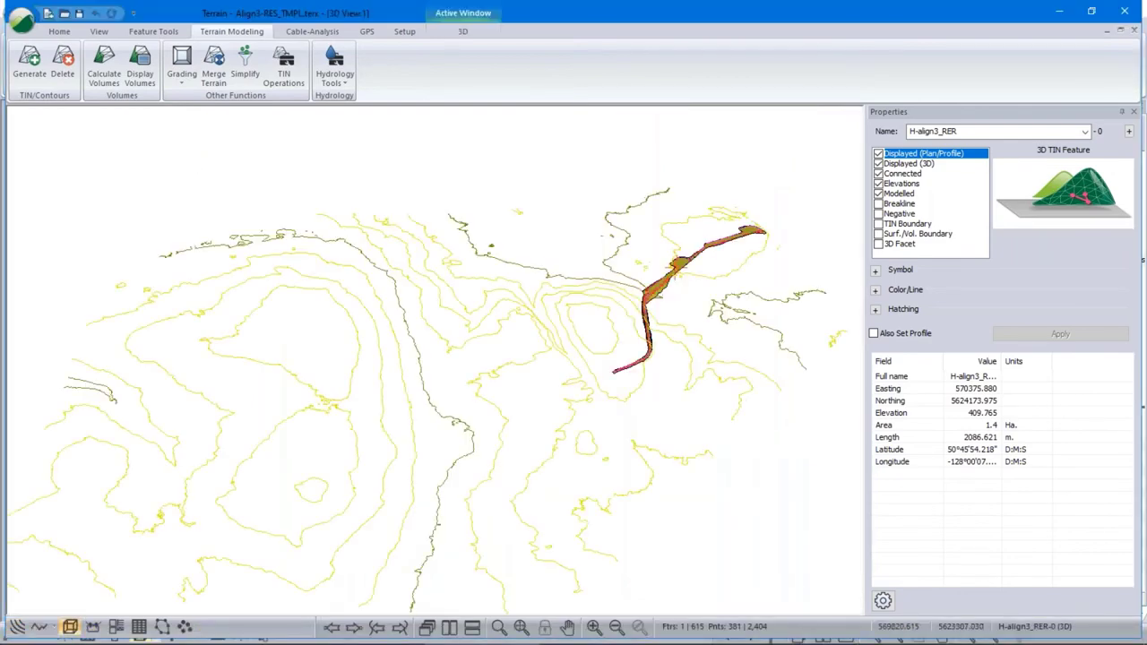
pyautogui.scroll(5, 670, 276)
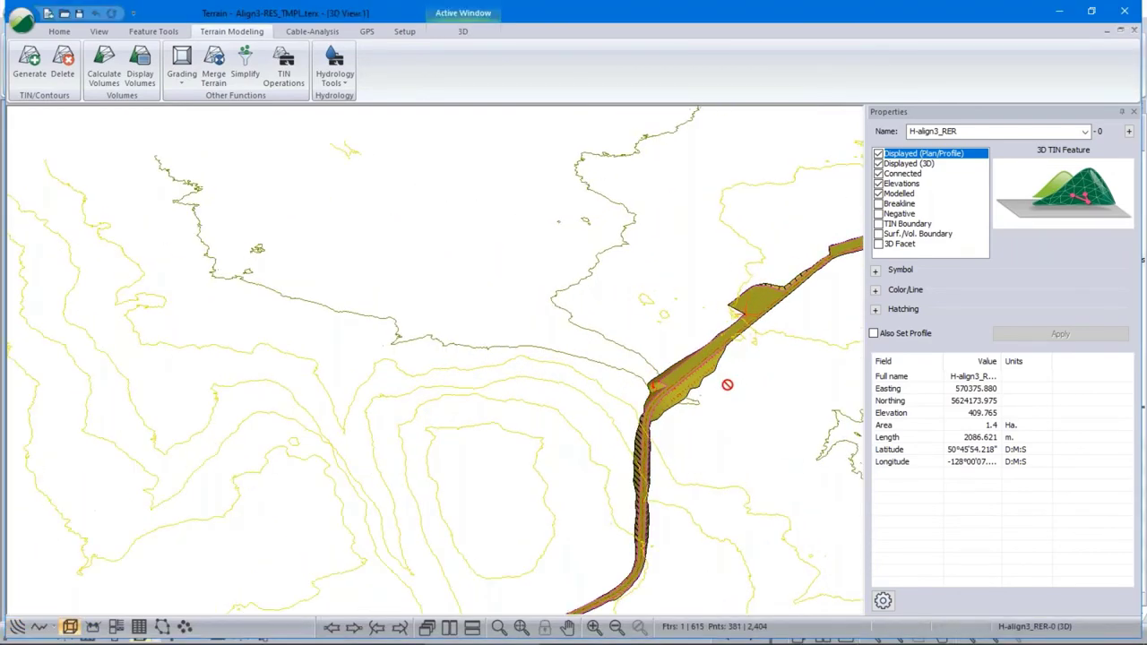
pyautogui.moveTo(724, 385); pyautogui.dragTo(684, 430)
pyautogui.moveTo(785, 364); pyautogui.dragTo(690, 357)
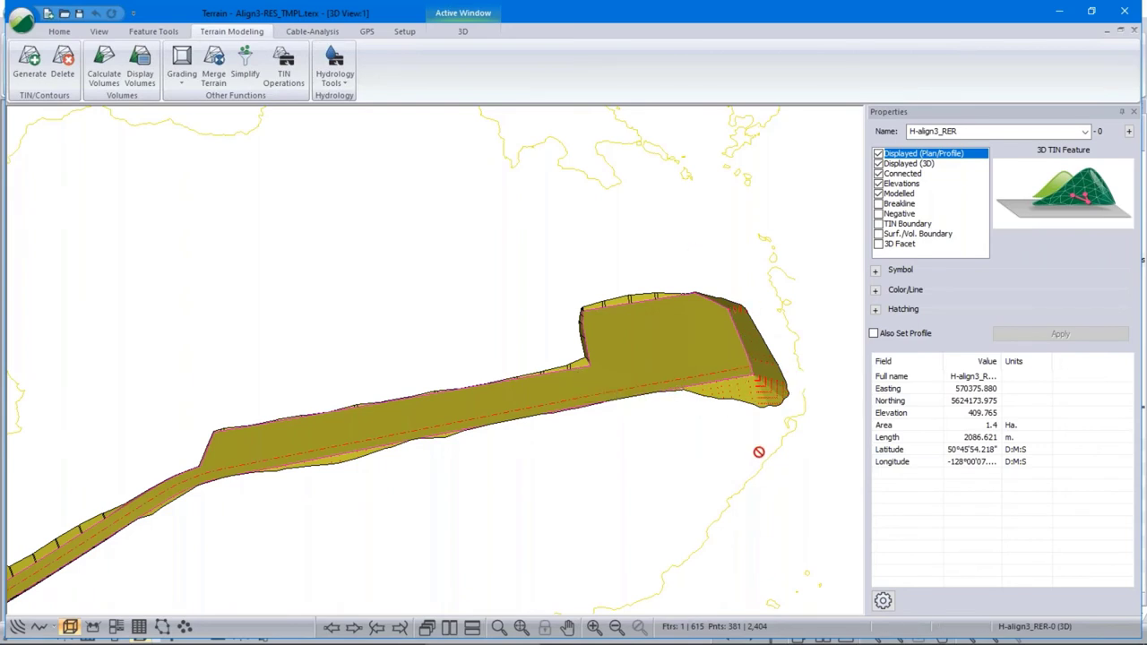
pyautogui.moveTo(409, 422); pyautogui.dragTo(489, 366)
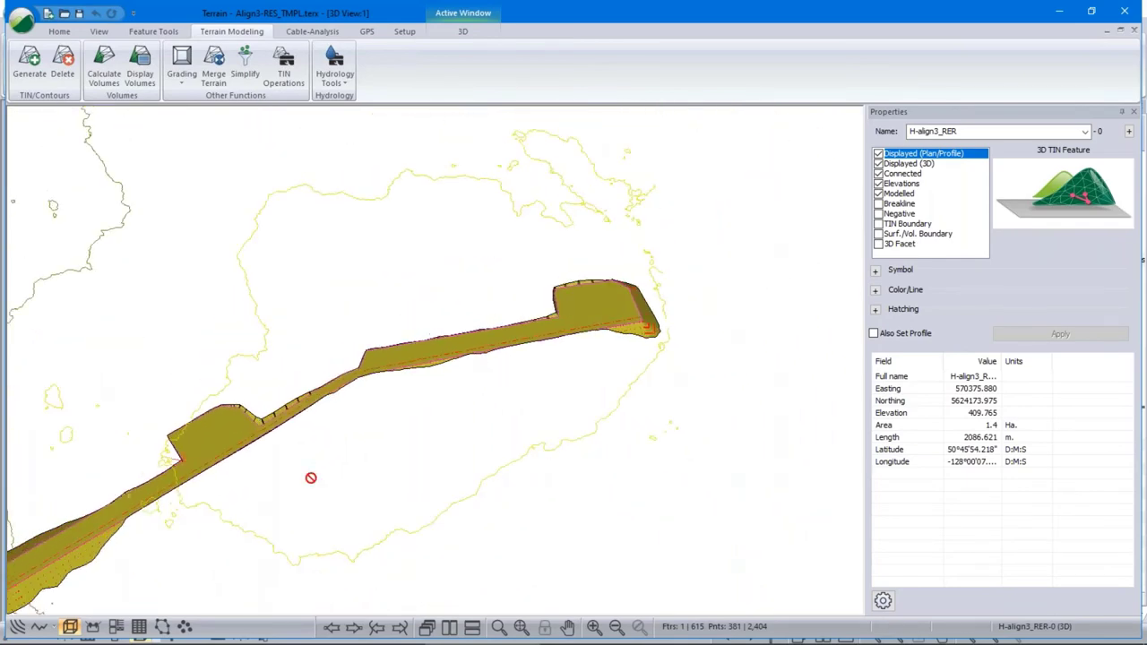
pyautogui.moveTo(323, 471); pyautogui.dragTo(475, 427)
# Open the terrain file LiDAR_1m-align3.terx from the WindFarm folder
pyautogui.click(25, 20)
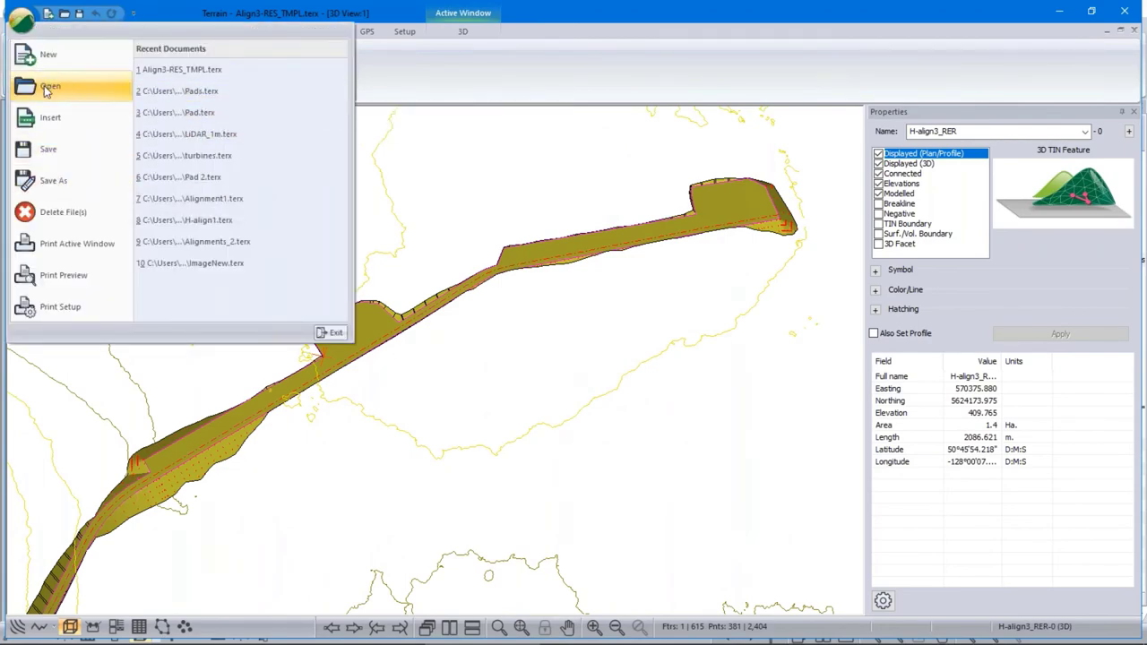
pyautogui.click(778, 376)
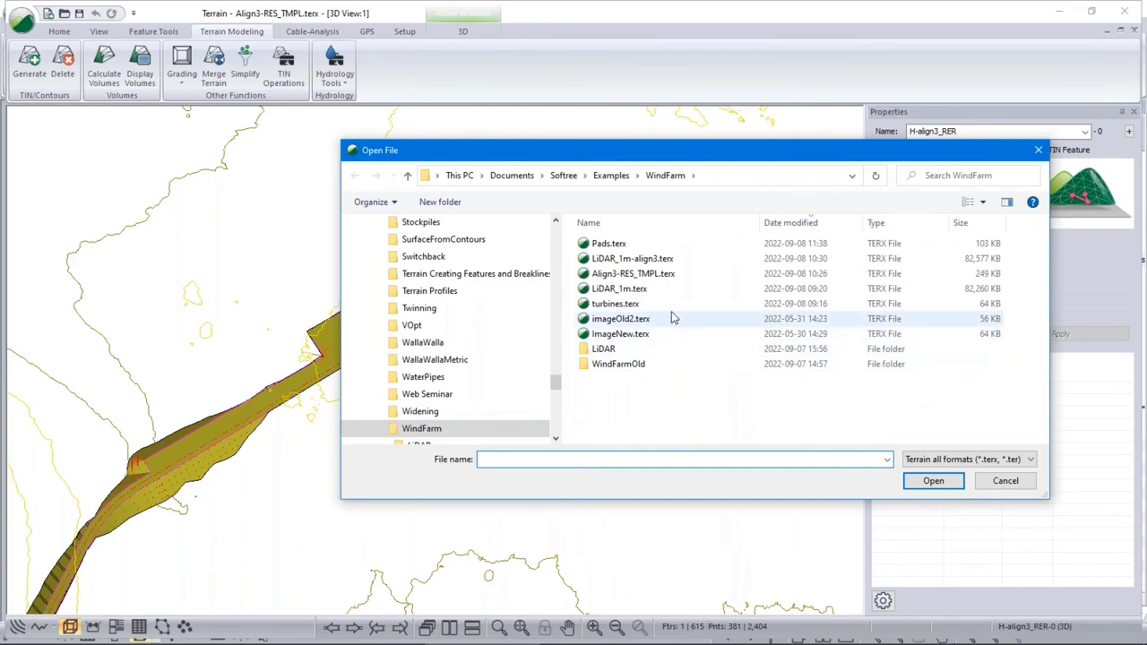
pyautogui.click(631, 259)
pyautogui.click(933, 481)
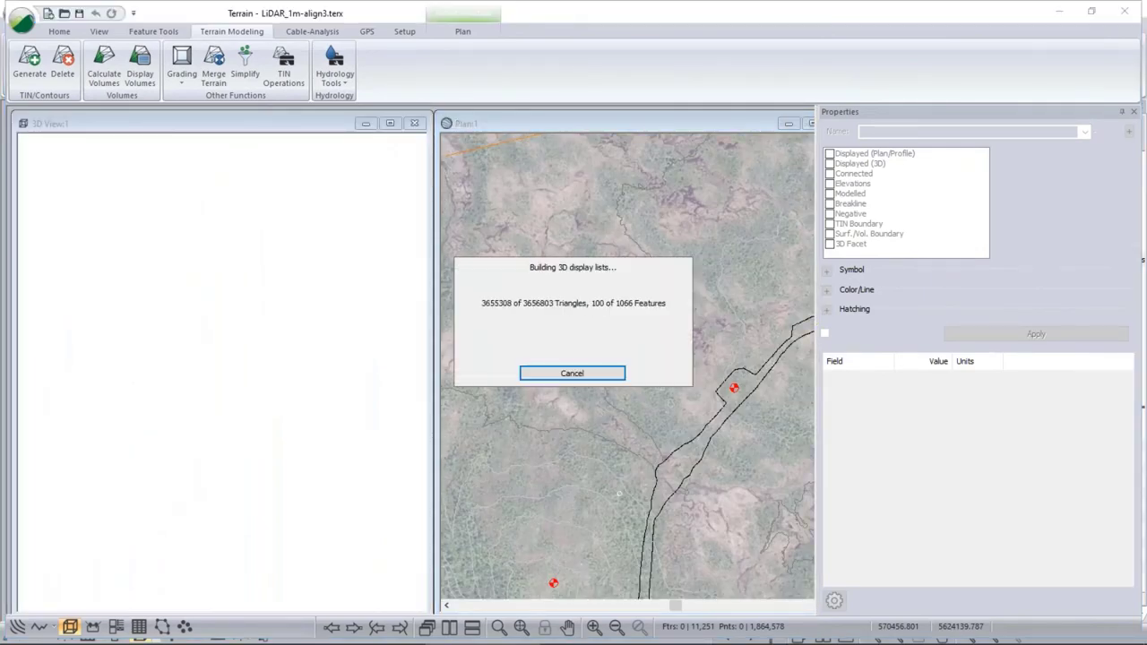
# Examine the merged road, pads and turbines on the LiDAR terrain in 3D, following the alignment to the end pad
pyautogui.moveTo(279, 409); pyautogui.dragTo(168, 354)
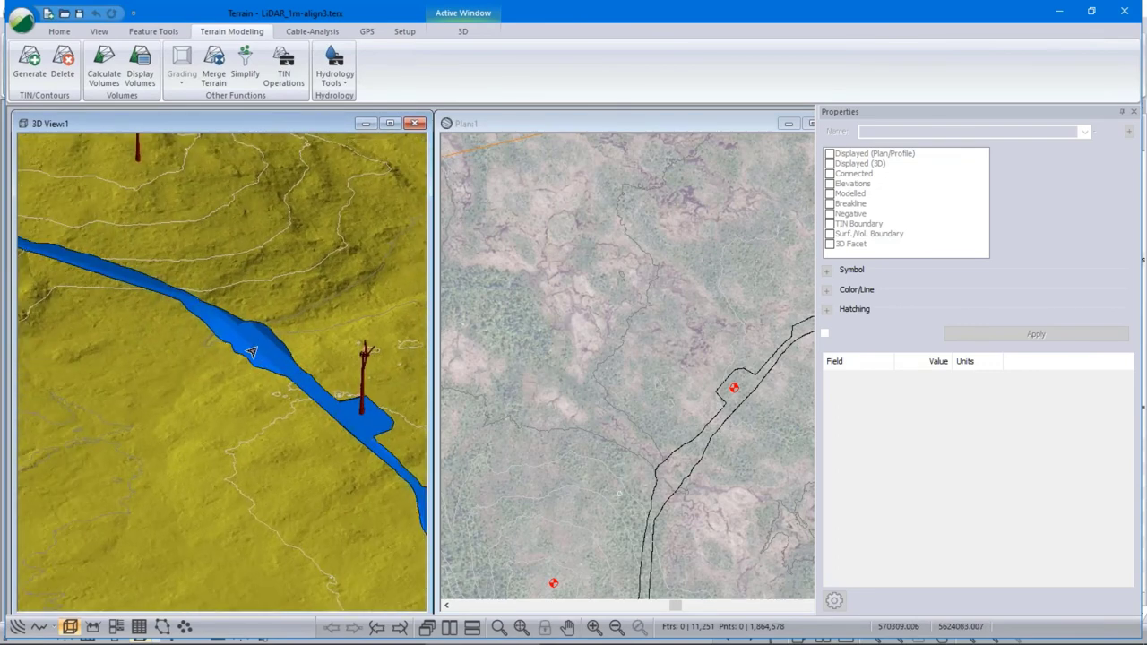
pyautogui.scroll(3, 252, 352)
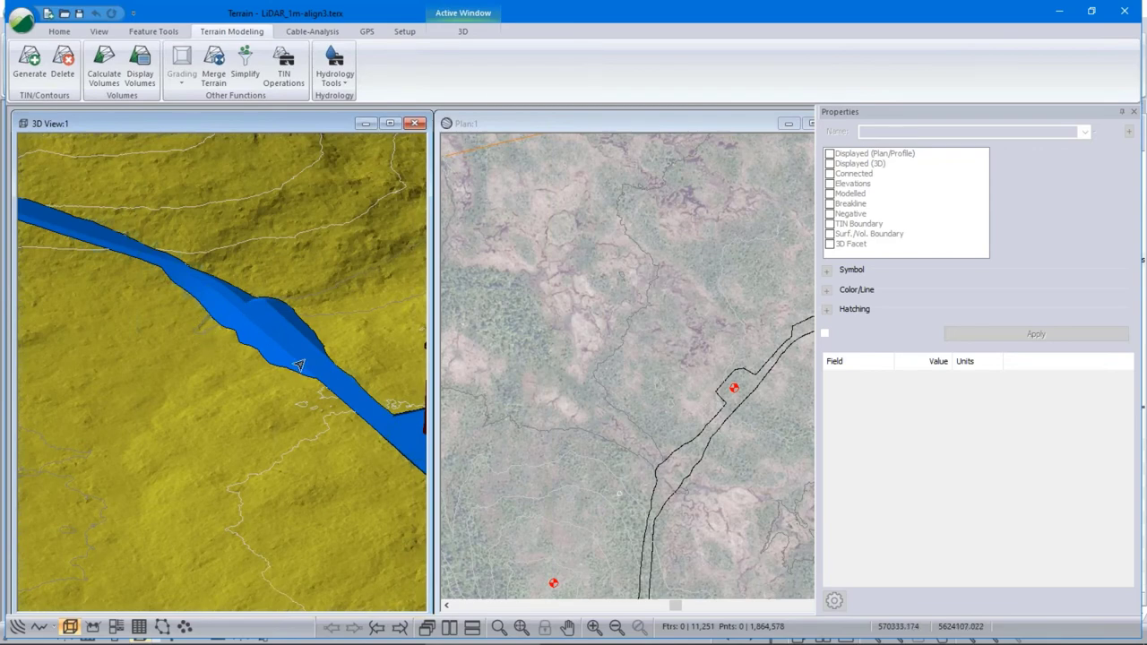
pyautogui.scroll(-3, 298, 365)
pyautogui.moveTo(322, 394); pyautogui.dragTo(304, 383)
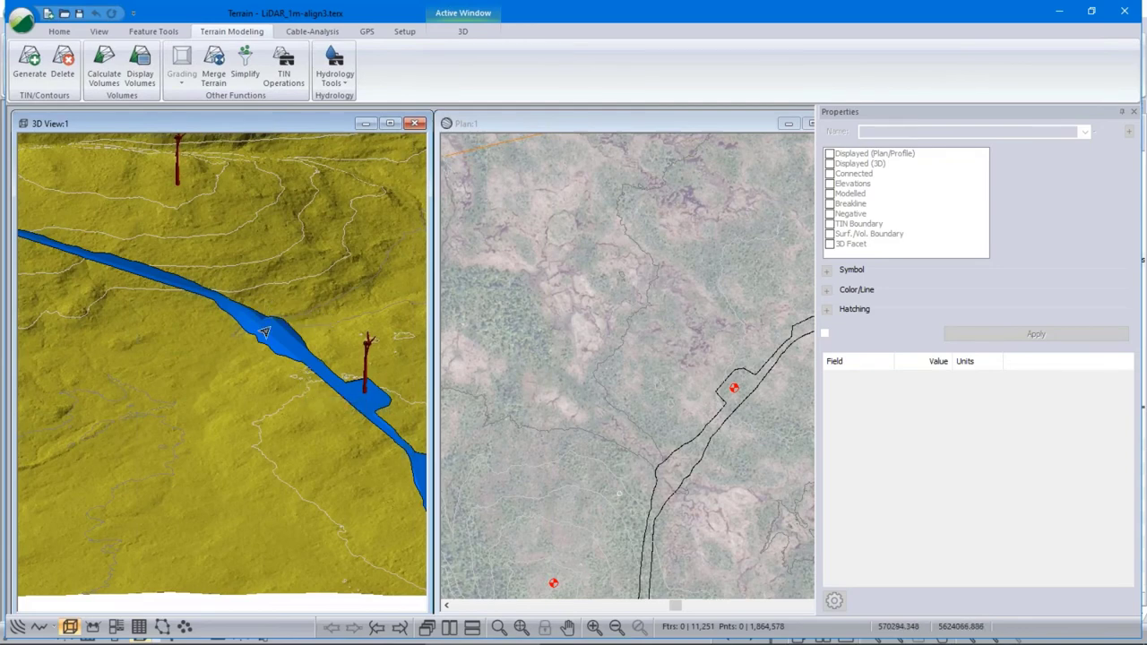
pyautogui.moveTo(253, 385)
pyautogui.moveTo(348, 433); pyautogui.dragTo(250, 343, button='middle')
pyautogui.moveTo(265, 335)
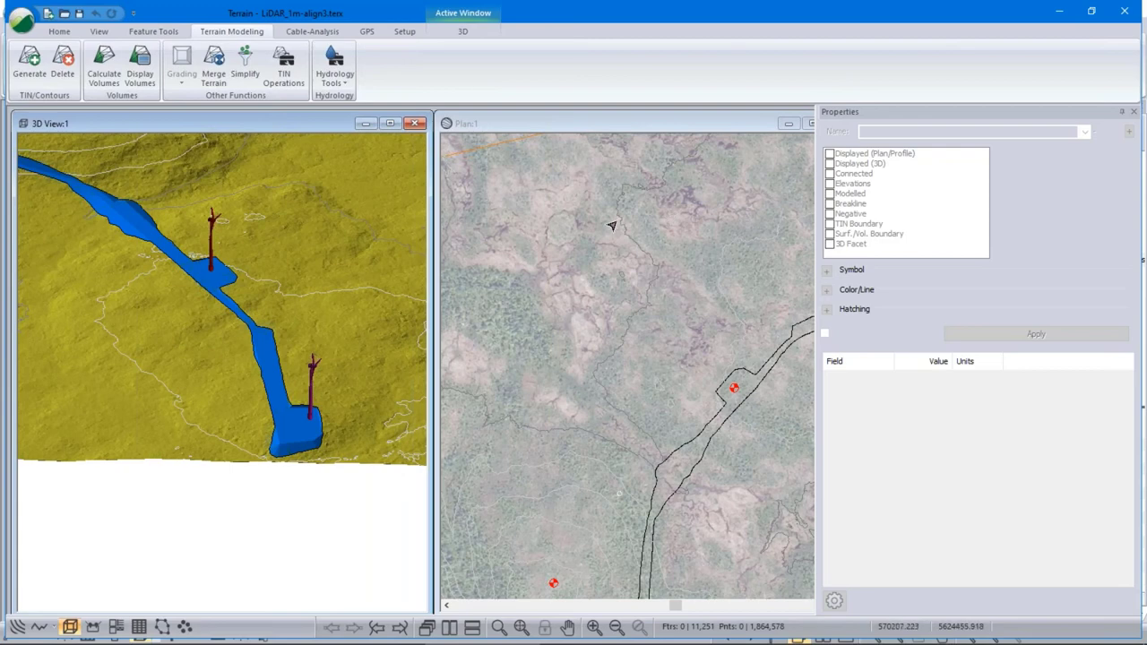
# Switch back to Location, review H-align3's Width (Left) override in Assign Parameters by Range, and leave without changes
pyautogui.hotkey('alt', 'Tab')
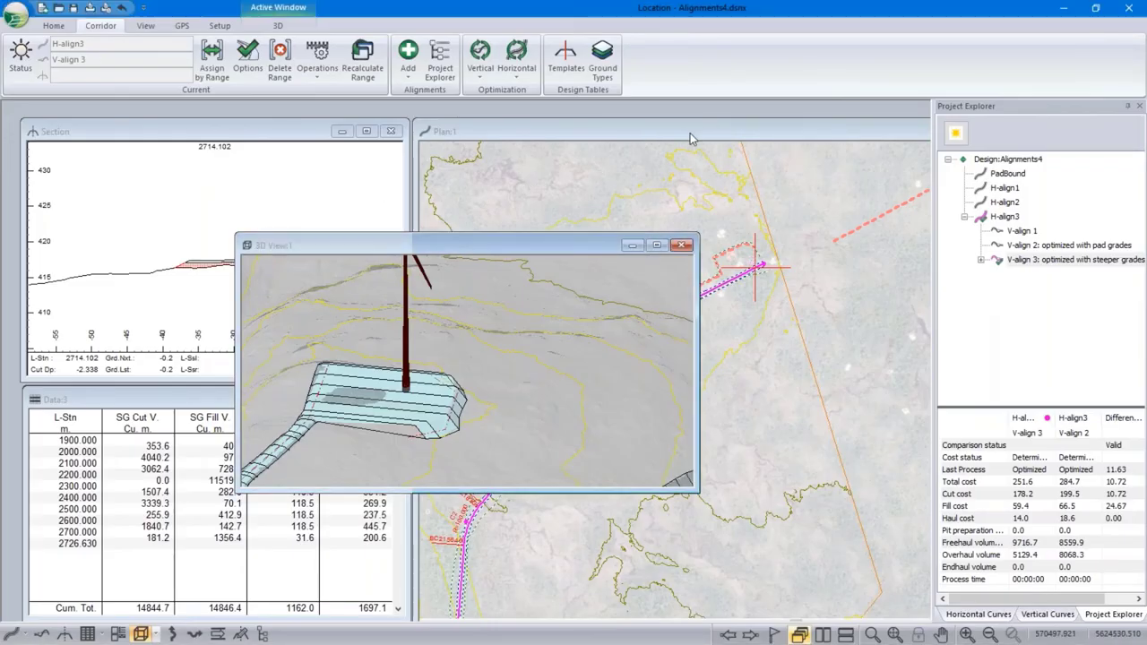
pyautogui.click(690, 139)
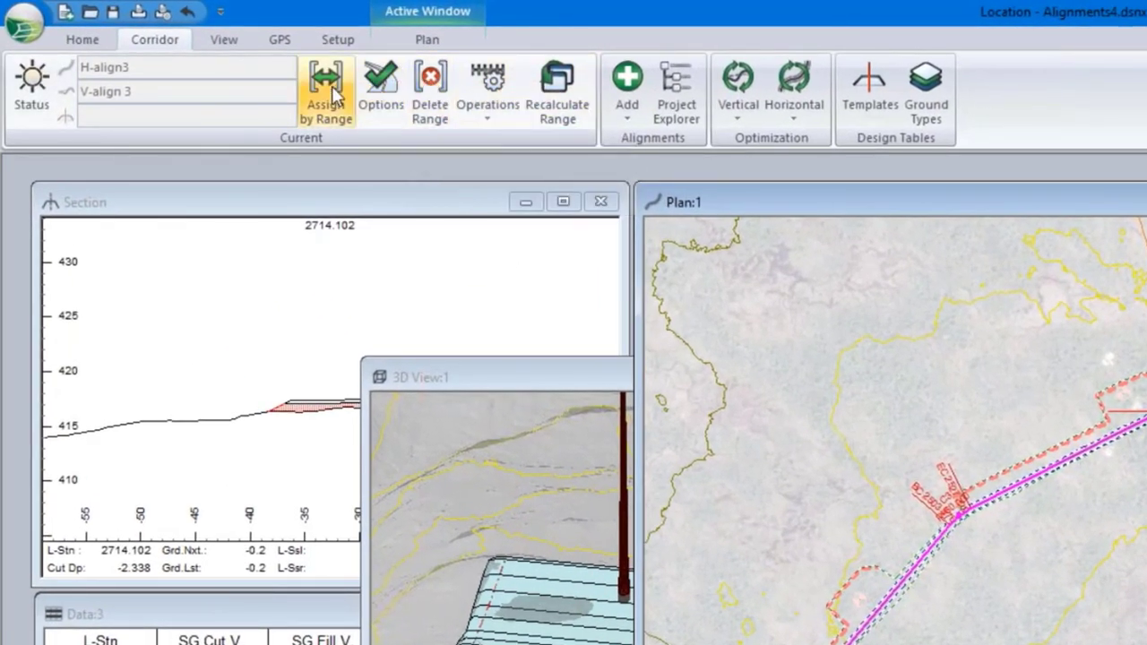
pyautogui.click(326, 89)
pyautogui.click(818, 257)
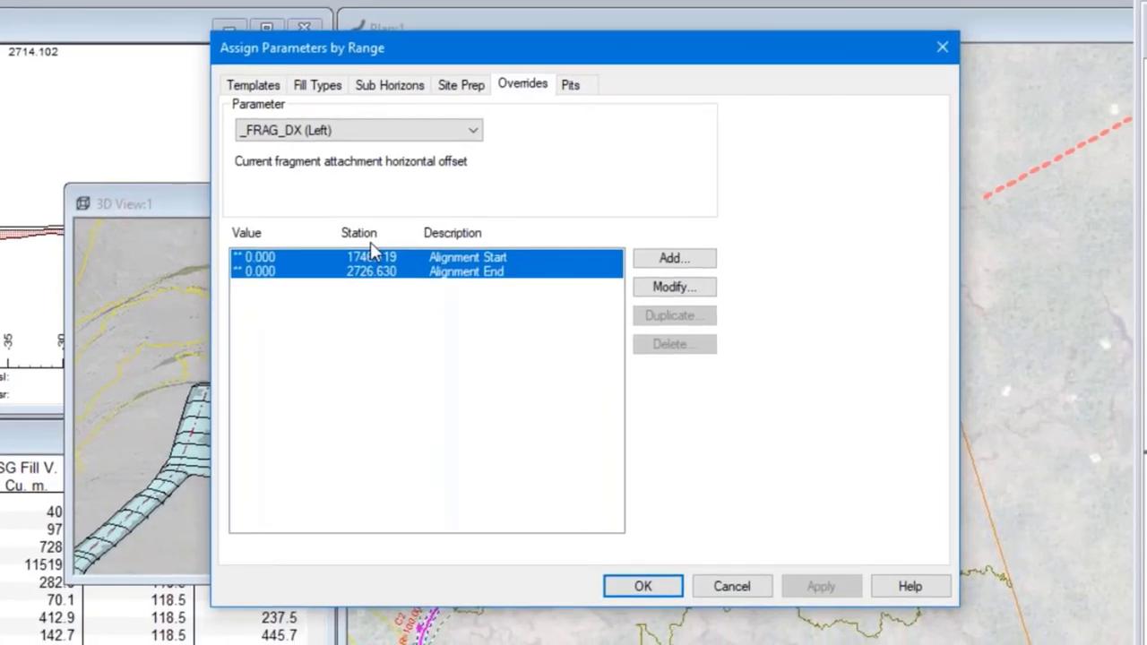
pyautogui.click(476, 133)
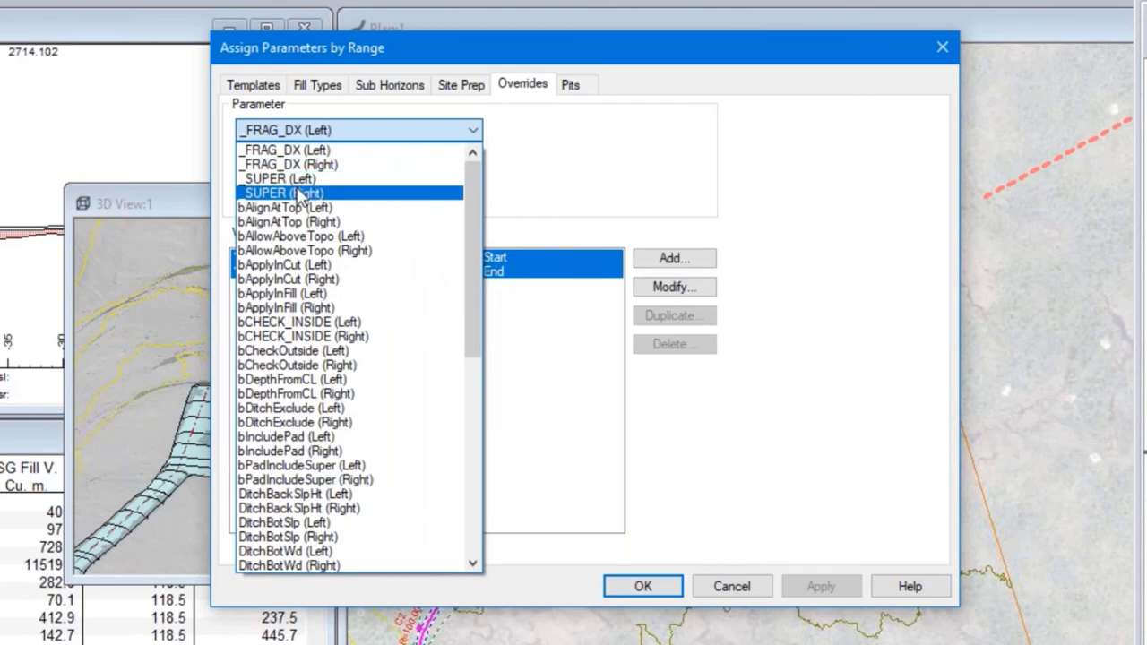
pyautogui.scroll(-10, 305, 477)
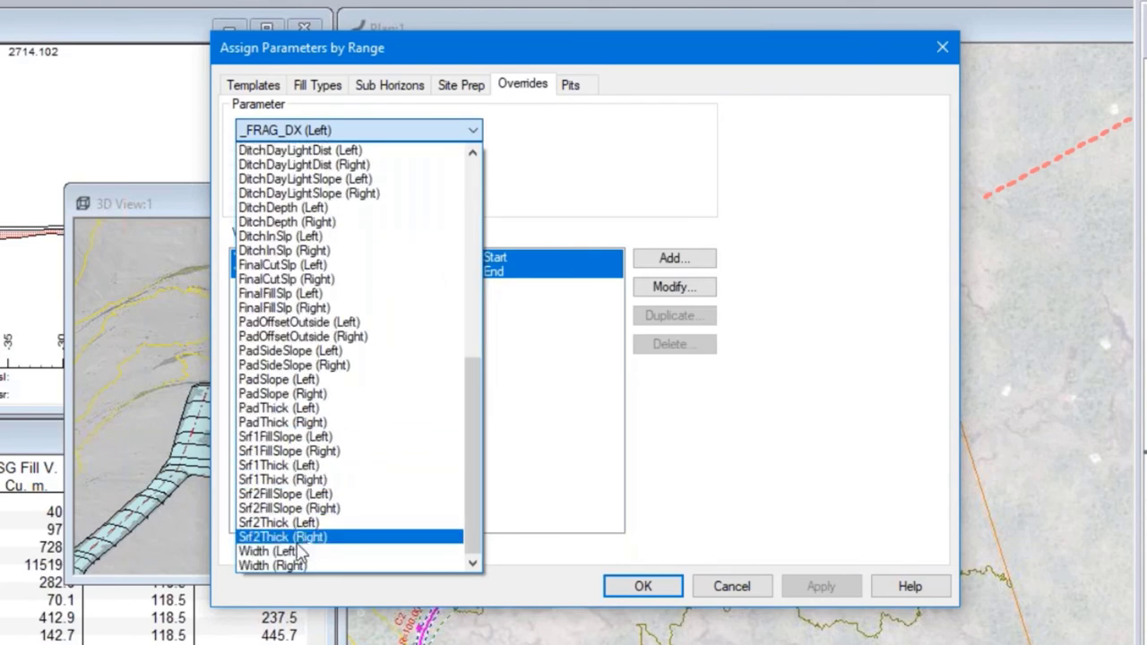
pyautogui.click(286, 551)
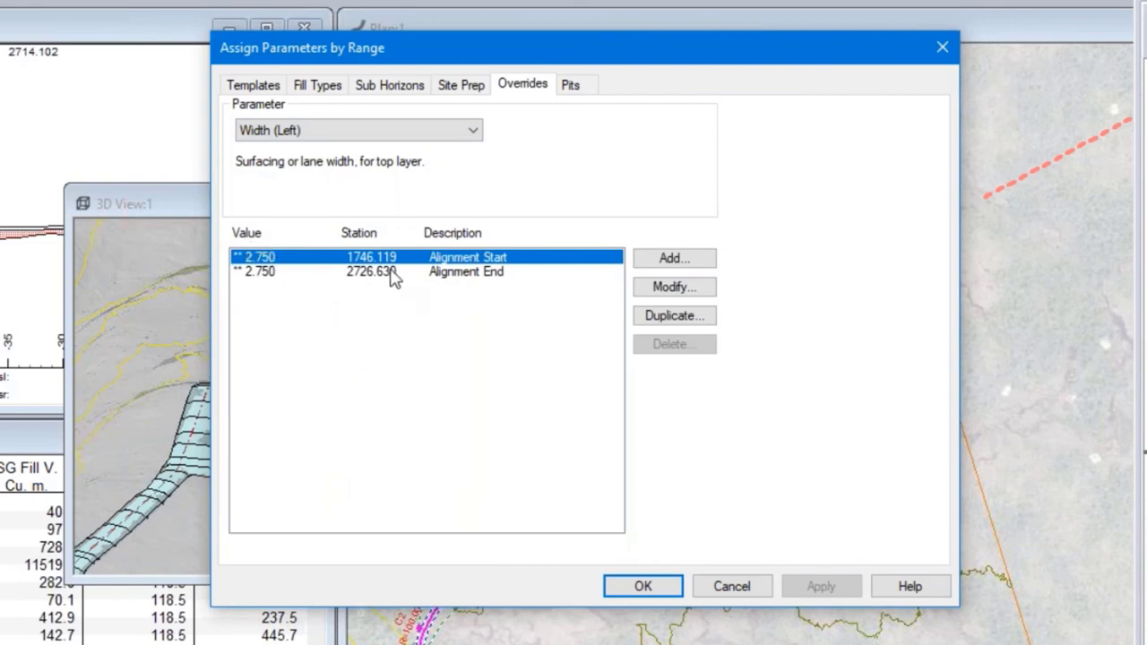
pyautogui.click(751, 588)
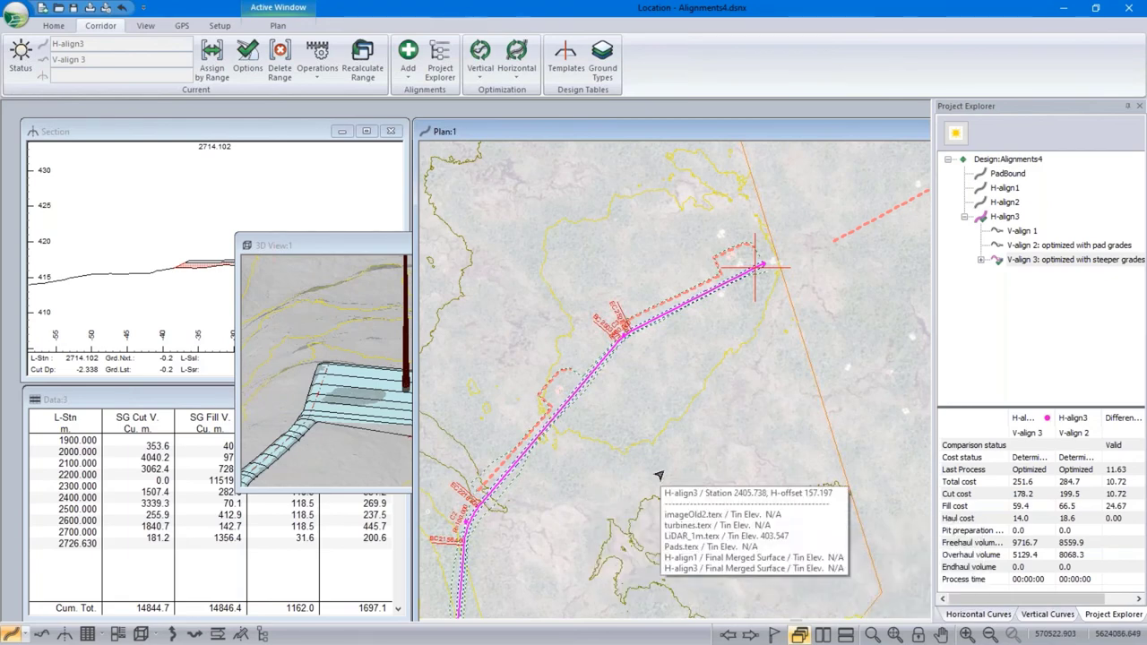
# Examine the junction in plan view where H-align3 starts from the curved adjoining road alignment
pyautogui.moveTo(601, 486)
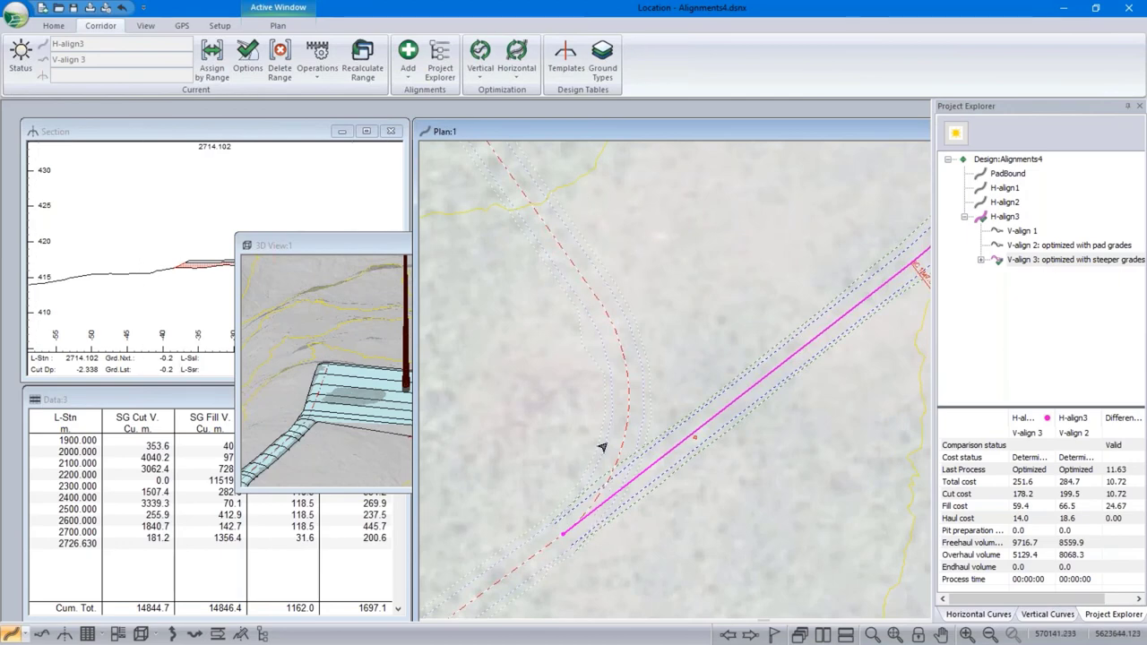
pyautogui.scroll(2, 588, 519)
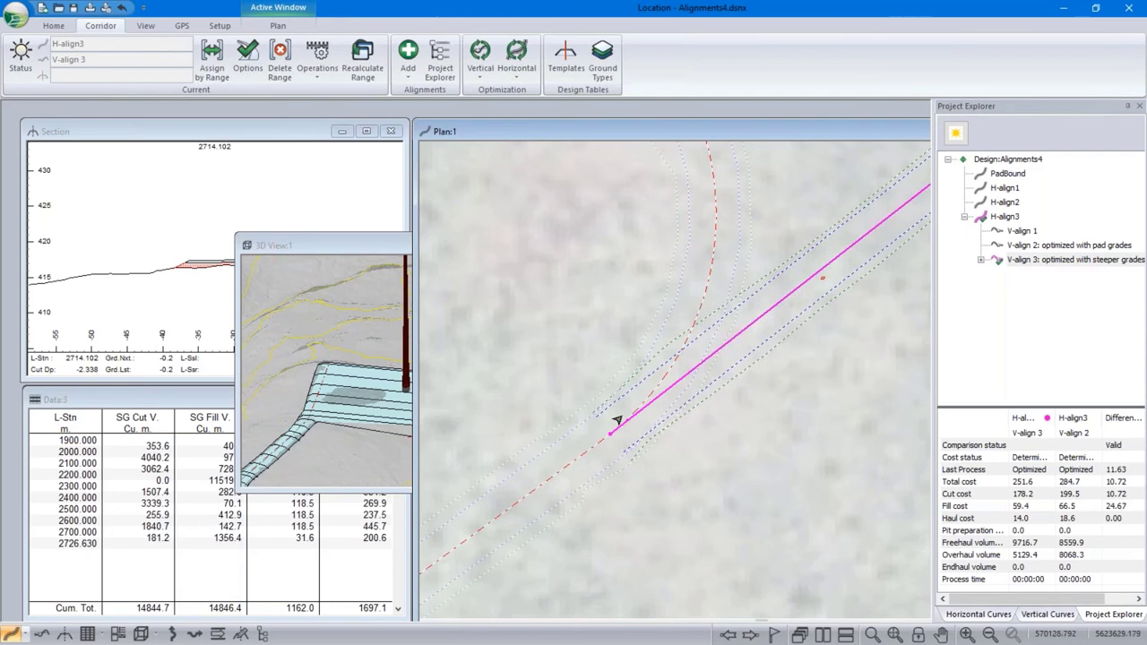
pyautogui.moveTo(766, 264); pyautogui.dragTo(660, 422, button='middle')
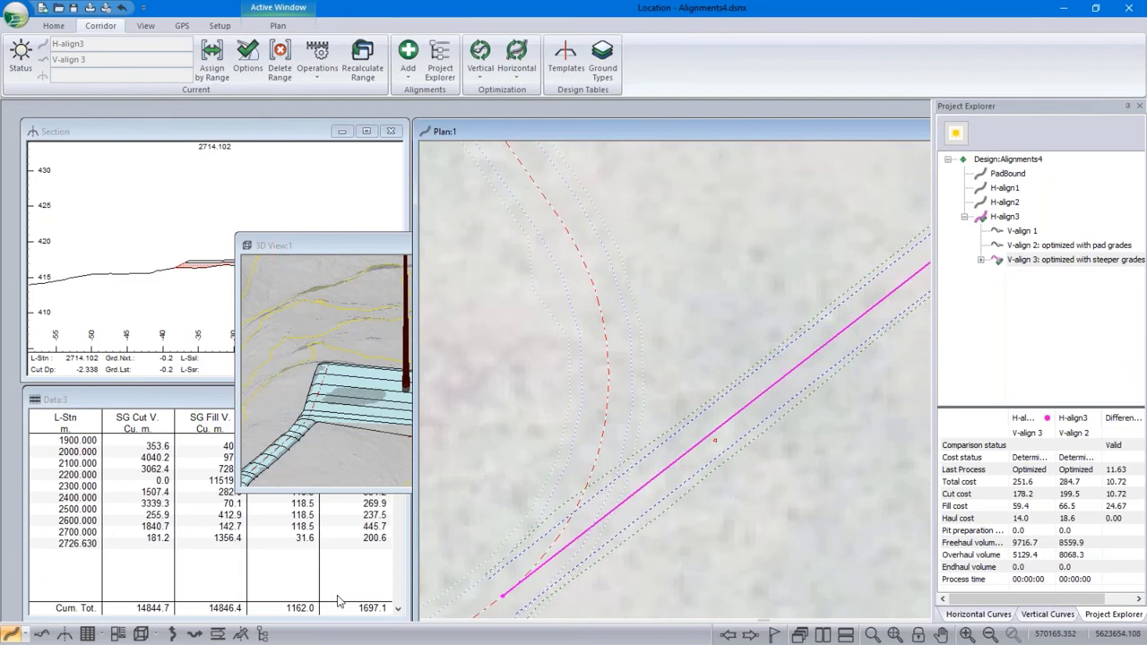
pyautogui.moveTo(661, 407)
pyautogui.moveTo(610, 325)
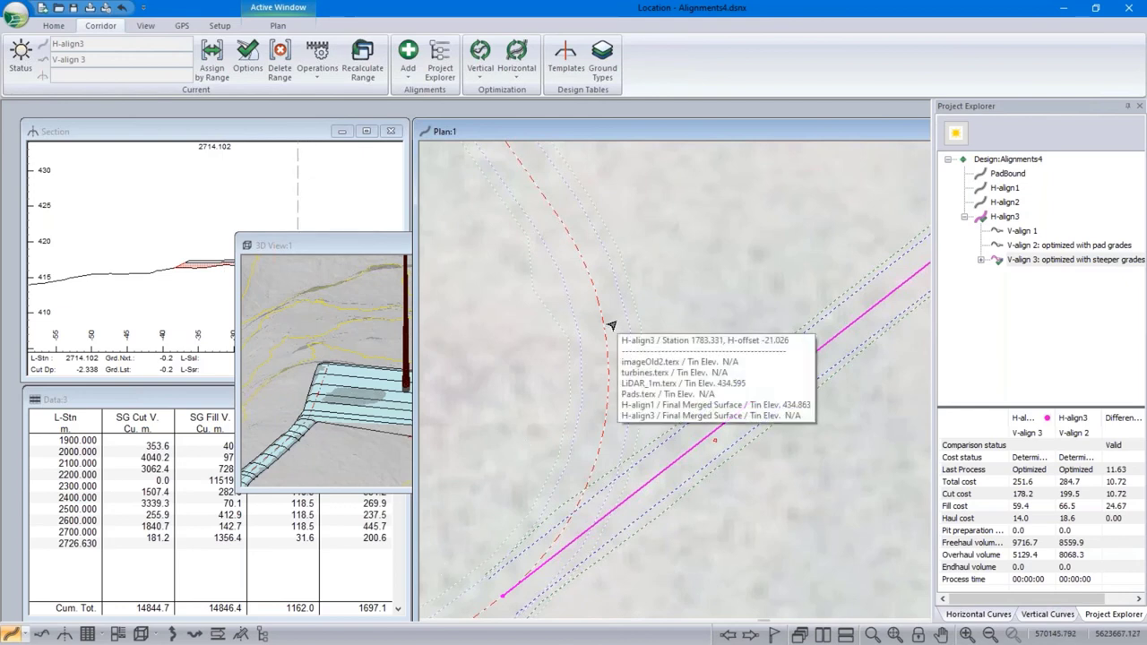
# Make H-align2 current, try adding its Final Merged Surface as a corridor reference surface, and discard the changes
pyautogui.moveTo(860, 441)
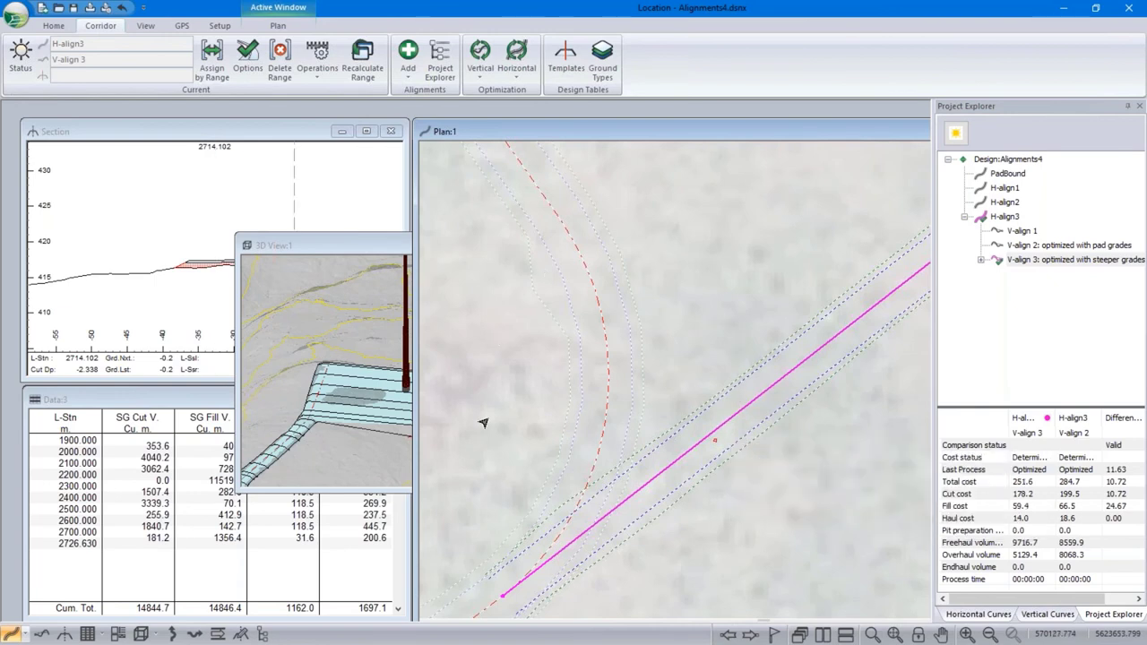
pyautogui.click(1001, 203)
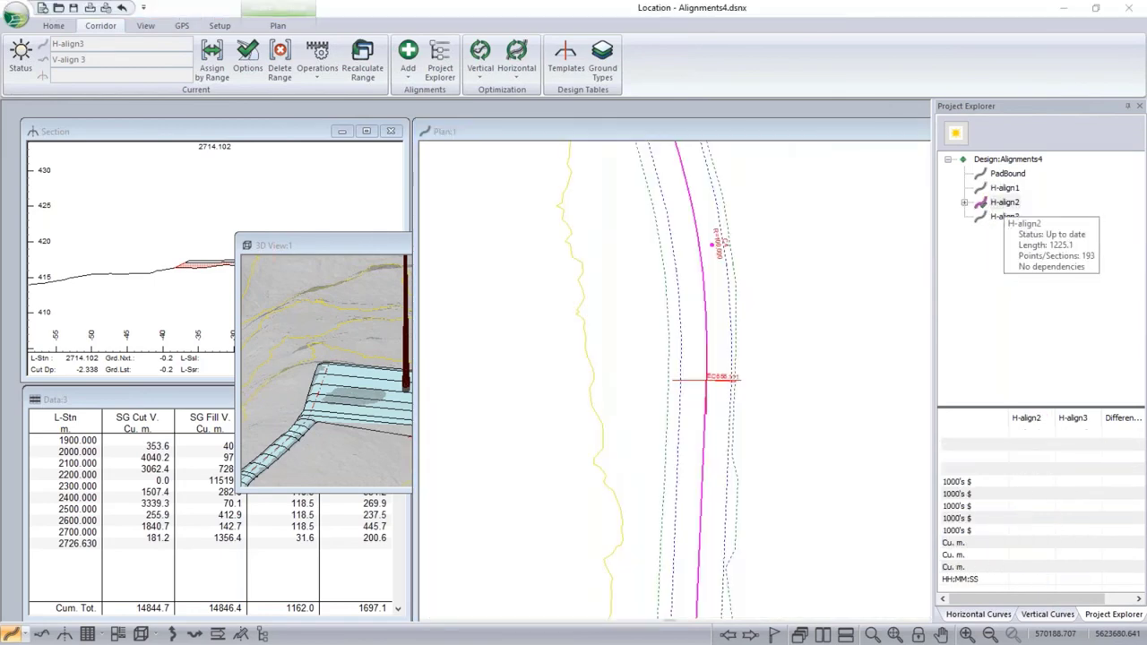
pyautogui.click(251, 74)
pyautogui.click(683, 292)
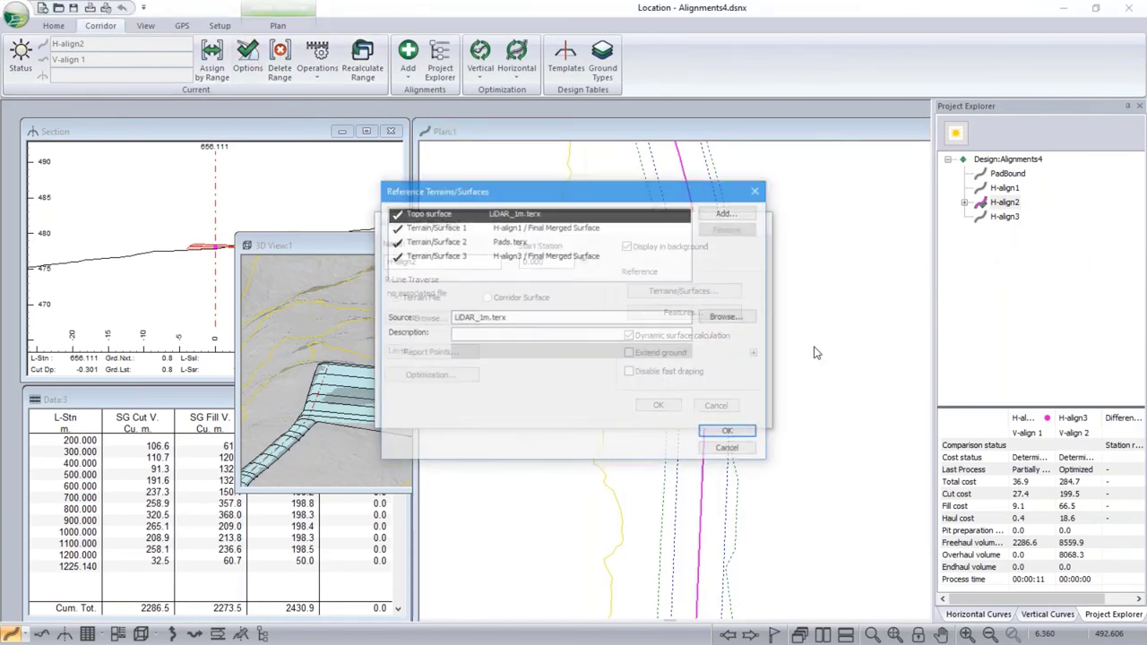
pyautogui.click(727, 212)
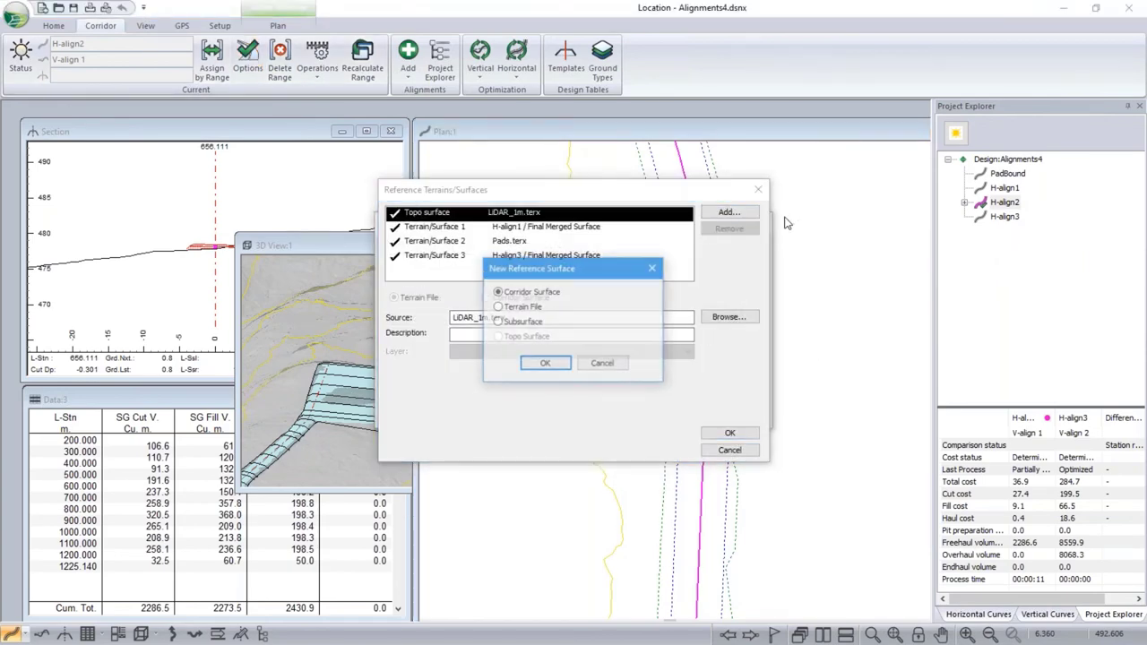
pyautogui.click(544, 363)
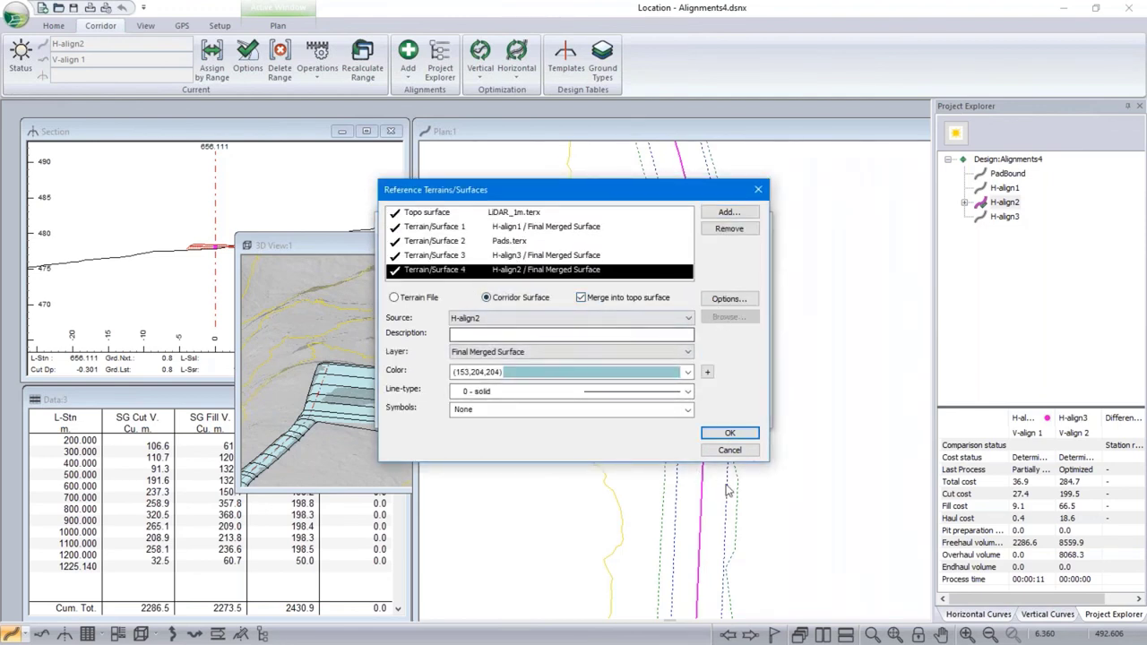
pyautogui.click(739, 452)
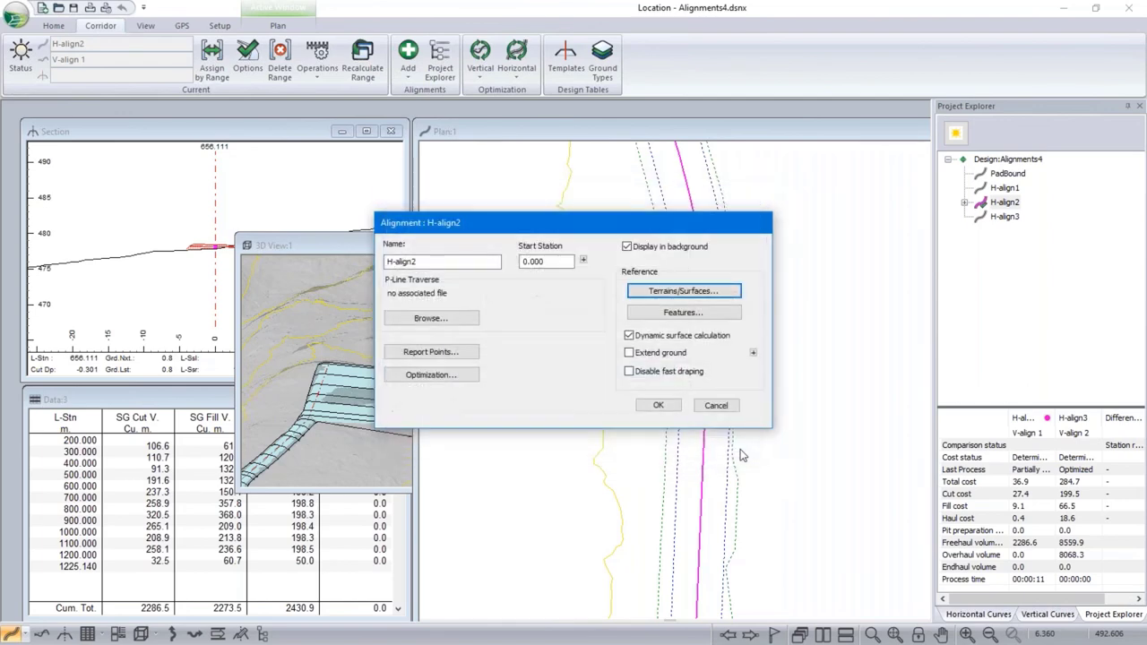
pyautogui.click(716, 407)
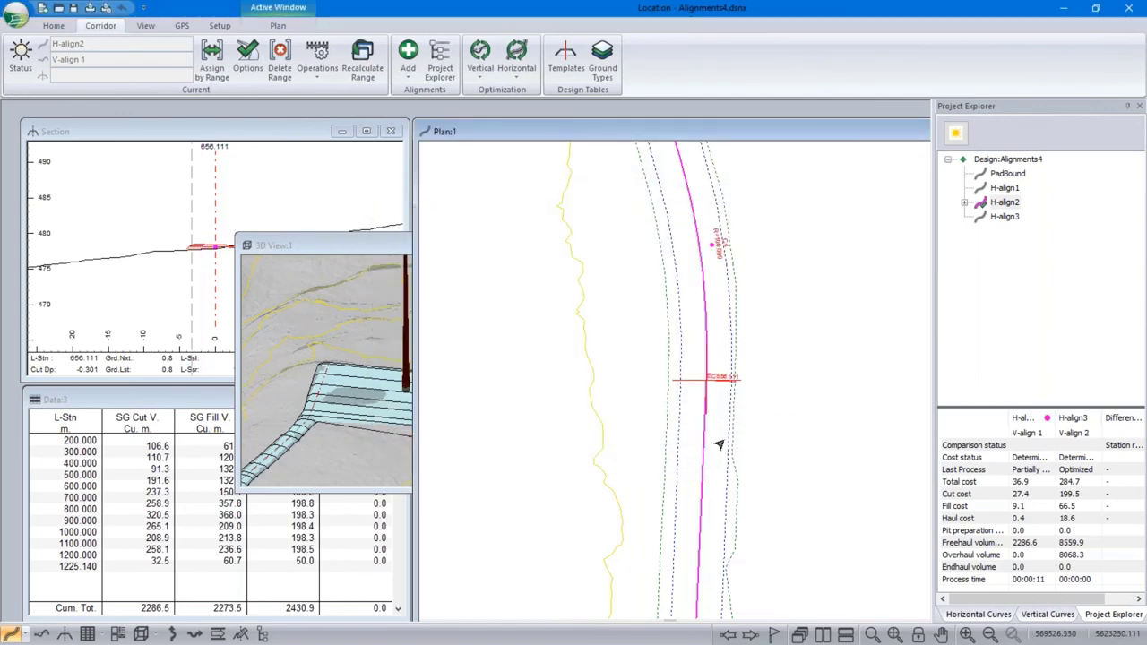
# Examine H-align2 in plan view along its curves to its starting junction, and inspect where the H-align1 and H-align3 roads meet
pyautogui.scroll(-3, 725, 475)
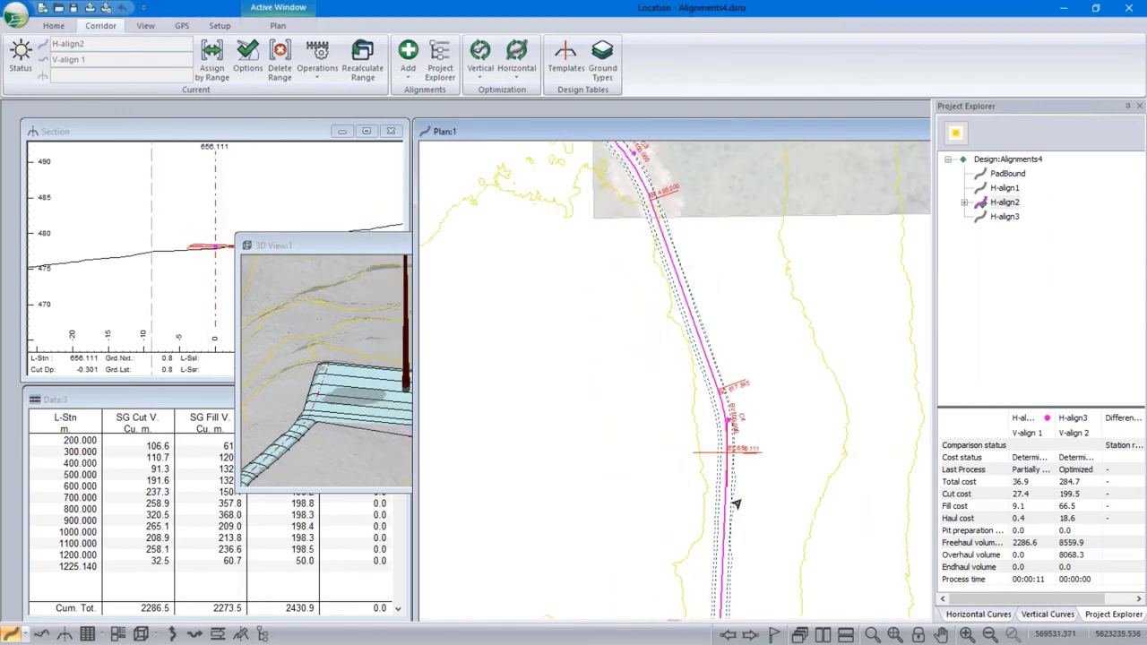
pyautogui.moveTo(734, 525); pyautogui.dragTo(722, 337, button='middle')
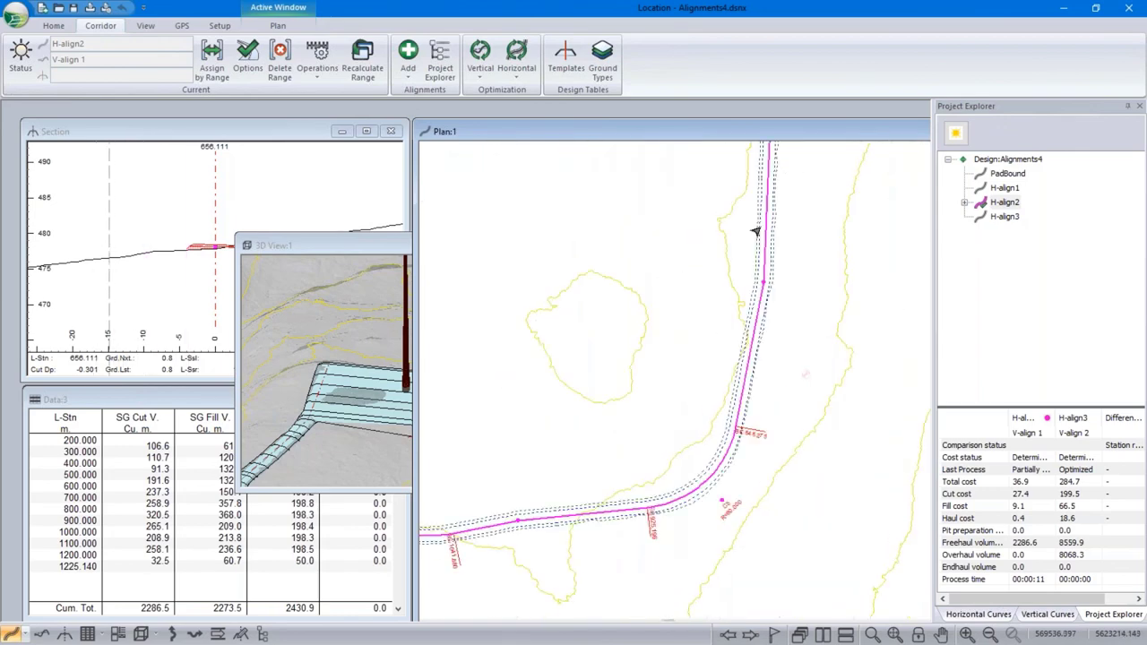
pyautogui.moveTo(597, 446); pyautogui.dragTo(538, 464, button='middle')
pyautogui.moveTo(782, 160); pyautogui.dragTo(599, 535, button='middle')
pyautogui.moveTo(579, 295); pyautogui.dragTo(874, 557, button='middle')
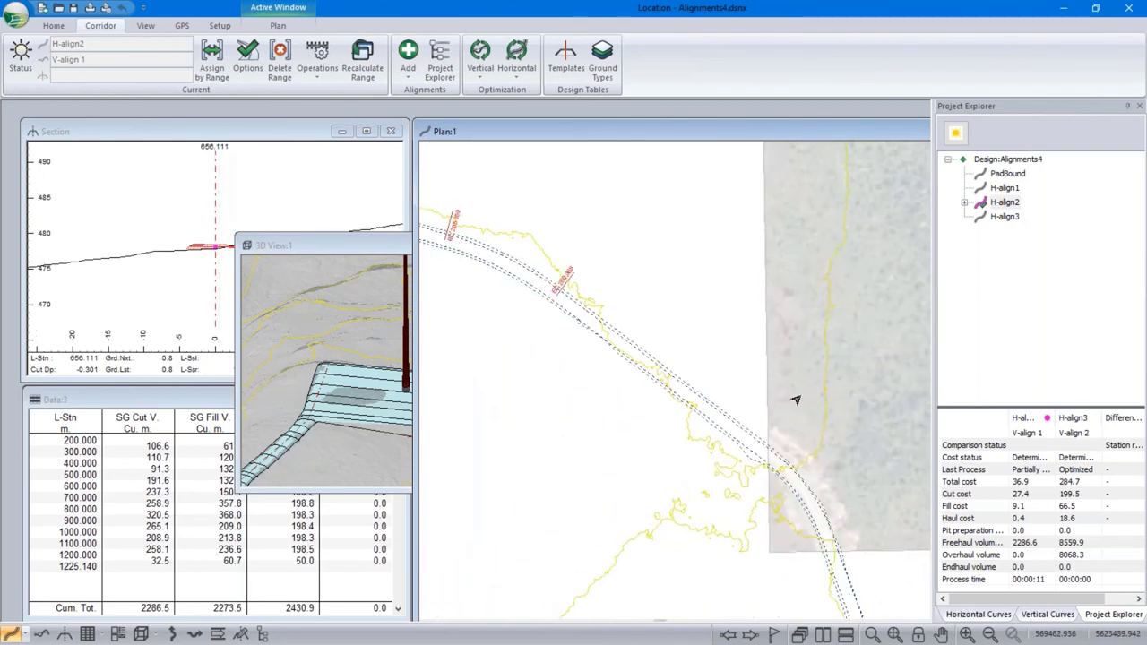
pyautogui.moveTo(796, 401)
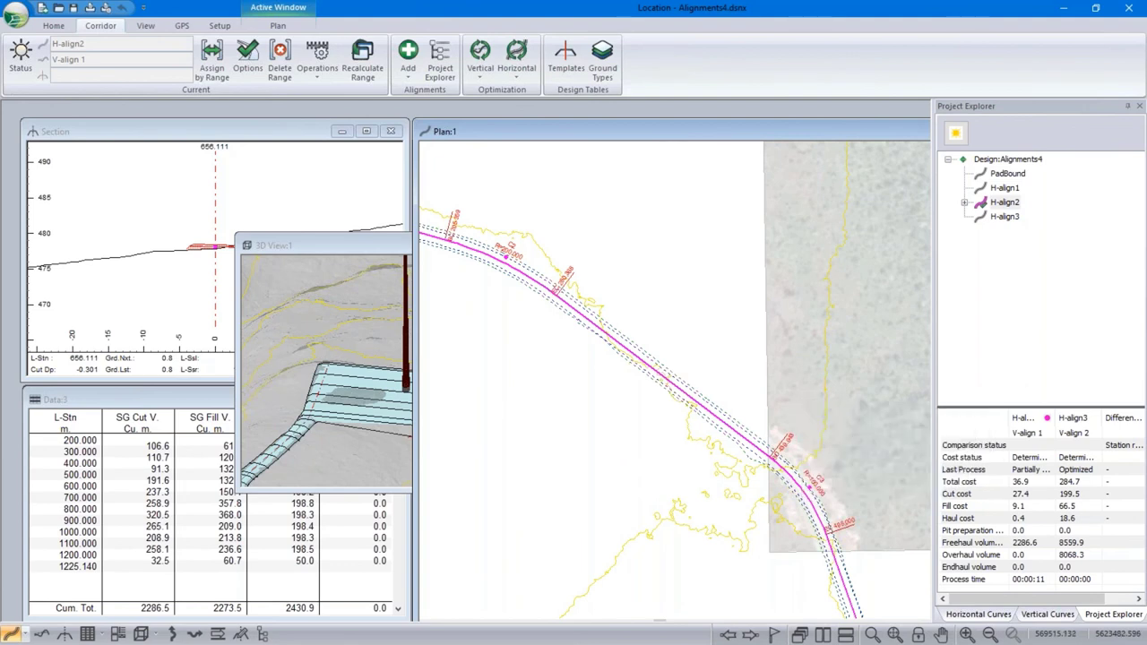
pyautogui.scroll(2, 715, 520)
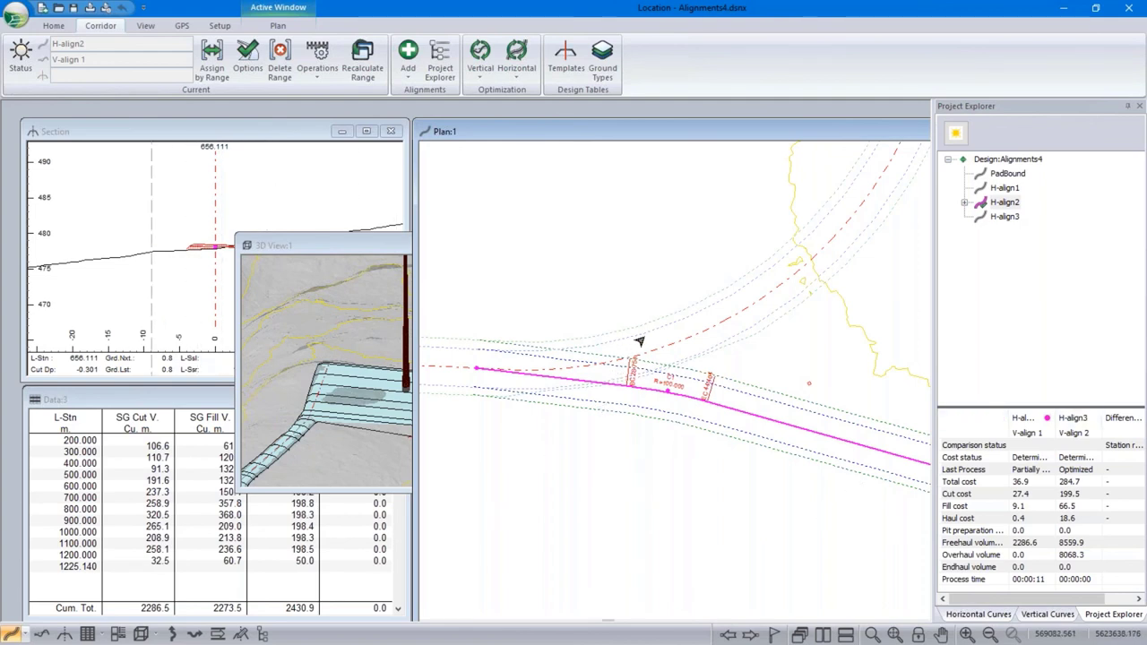
pyautogui.scroll(-3, 639, 340)
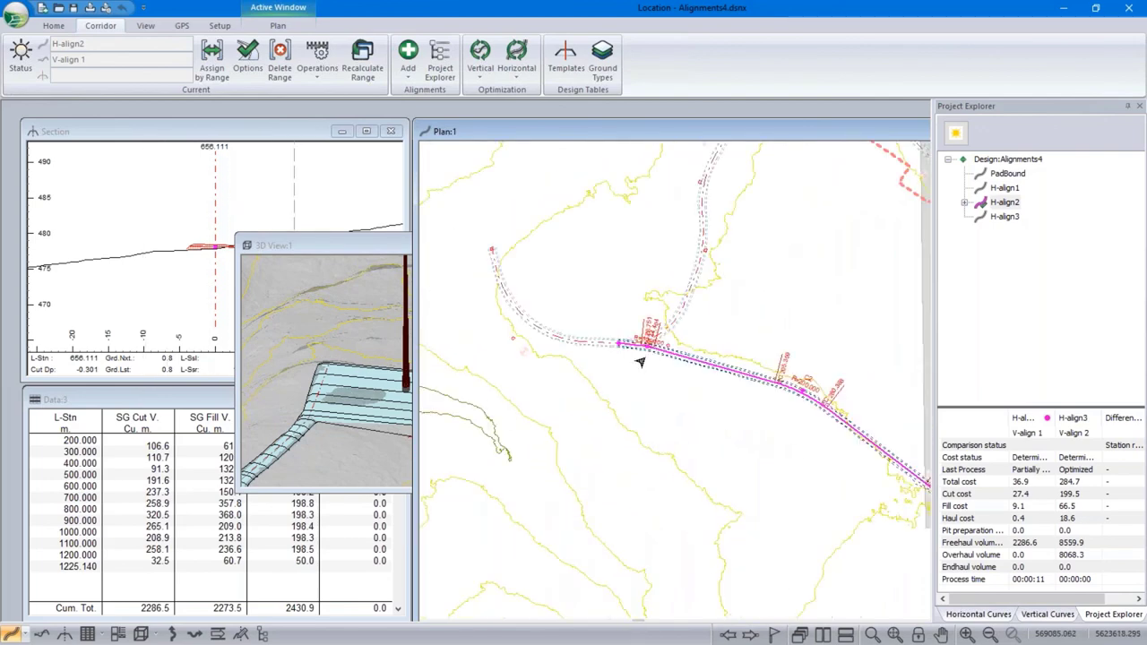
pyautogui.scroll(5, 683, 323)
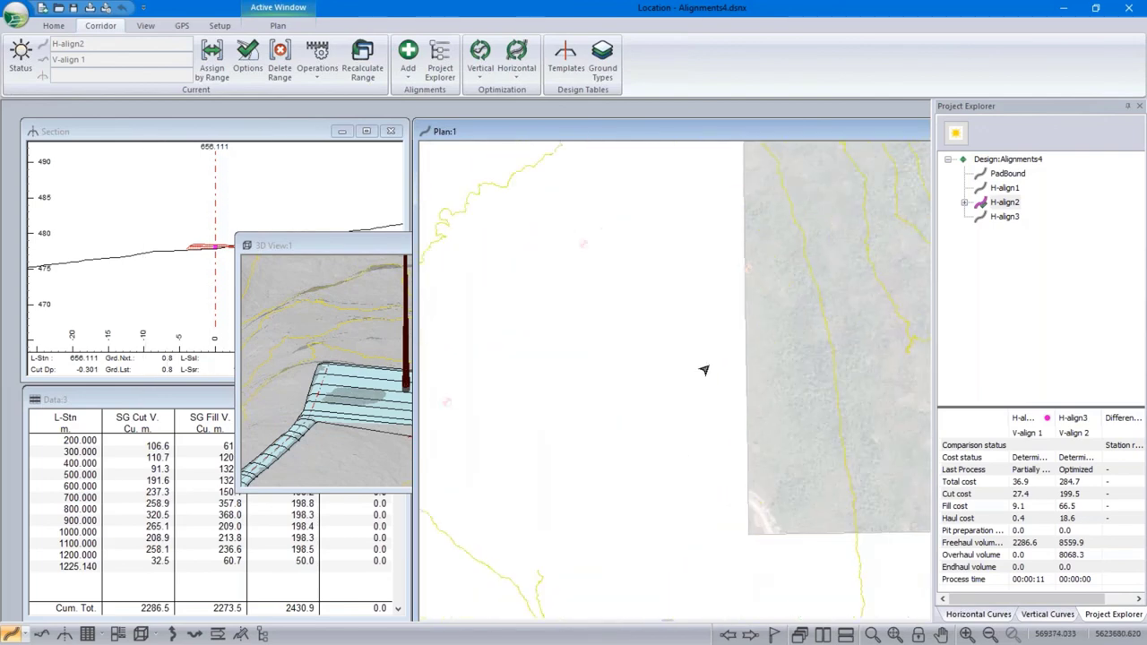
pyautogui.moveTo(798, 335); pyautogui.dragTo(469, 379, button='middle')
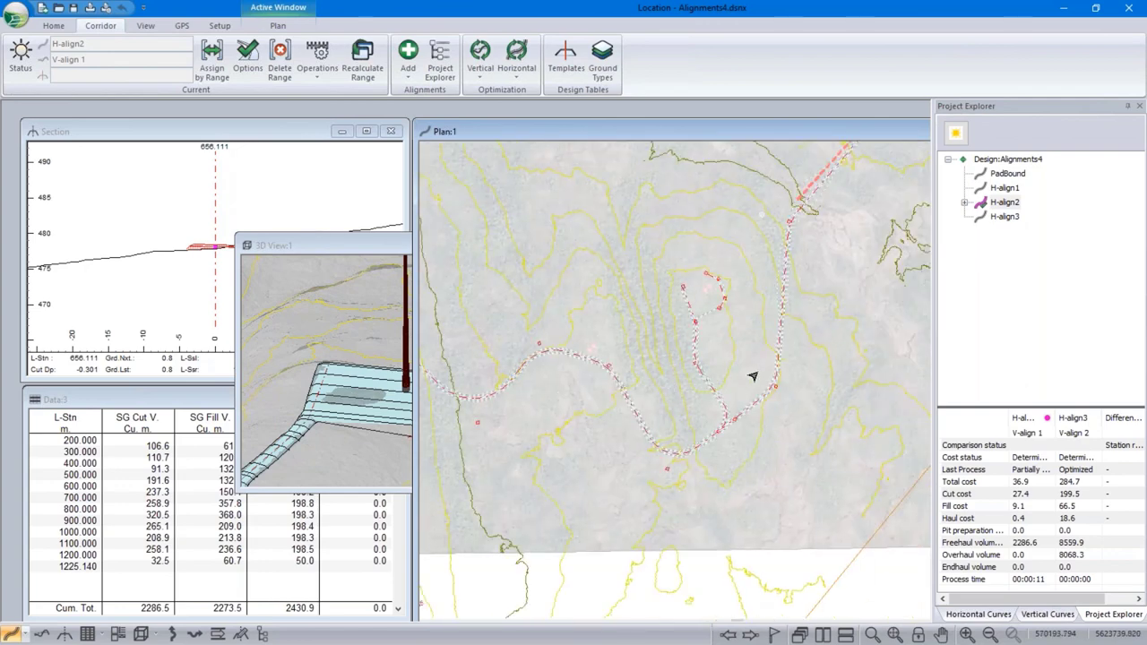
pyautogui.moveTo(773, 338)
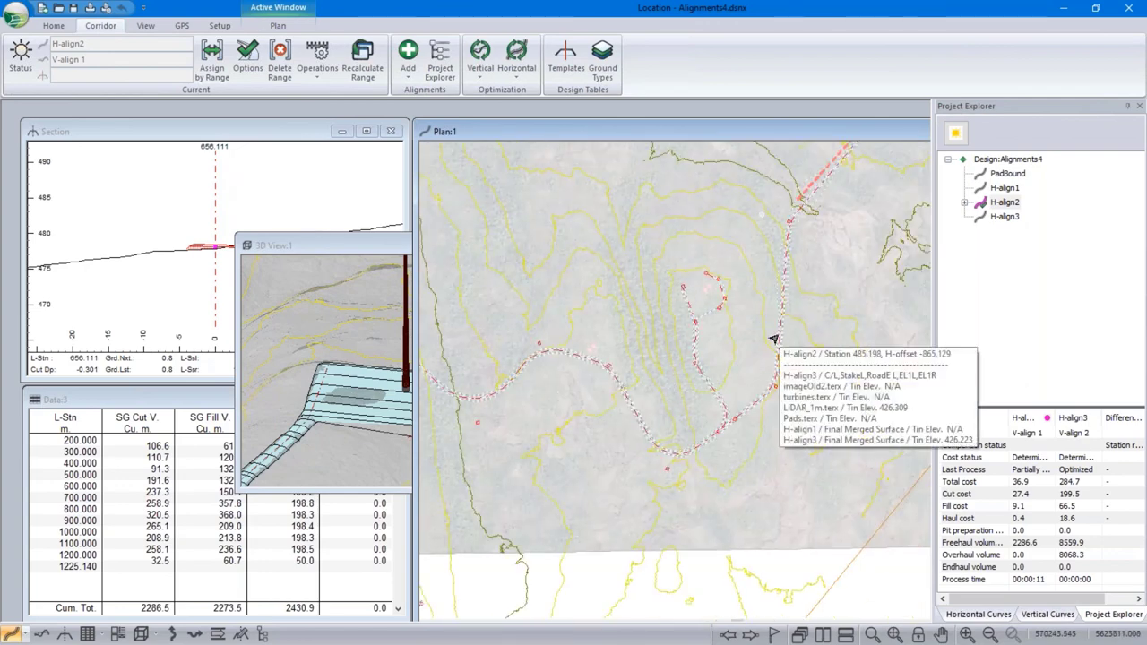
pyautogui.moveTo(700, 380)
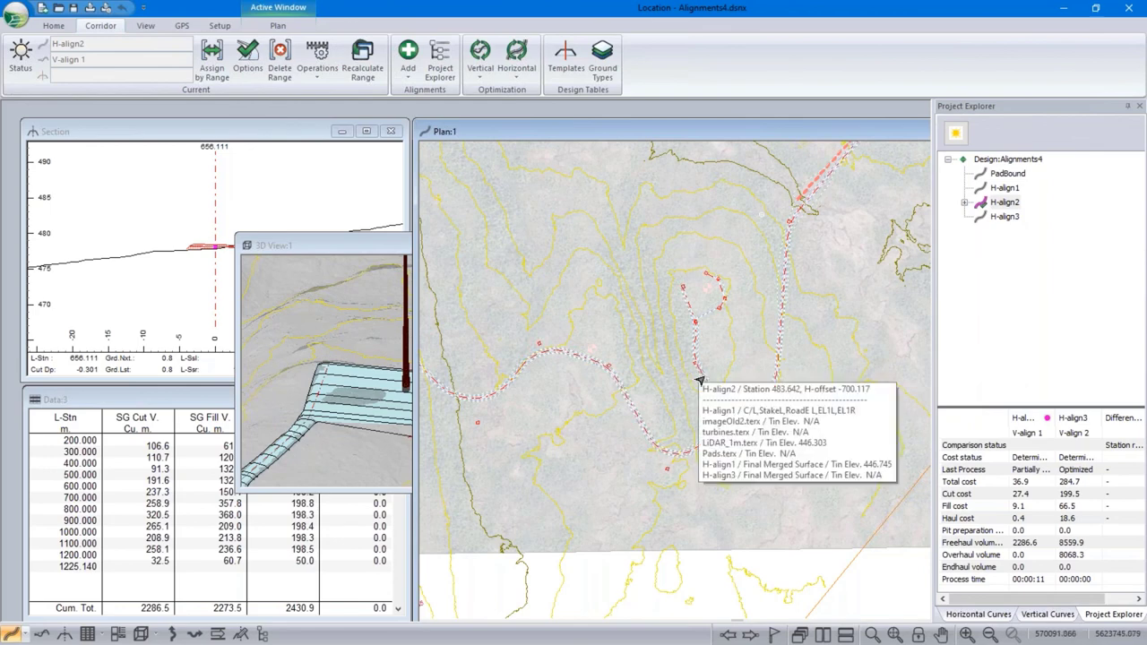
# Make H-align3 the current alignment and expand its list of vertical alignments
pyautogui.moveTo(1006, 229)
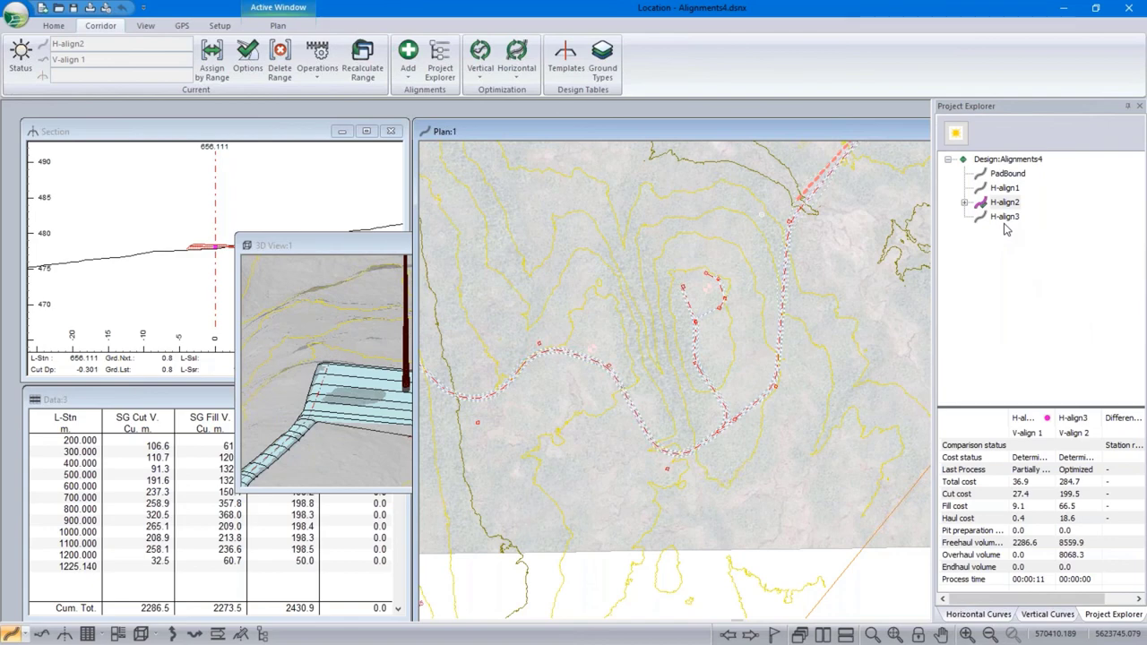
pyautogui.moveTo(1005, 221)
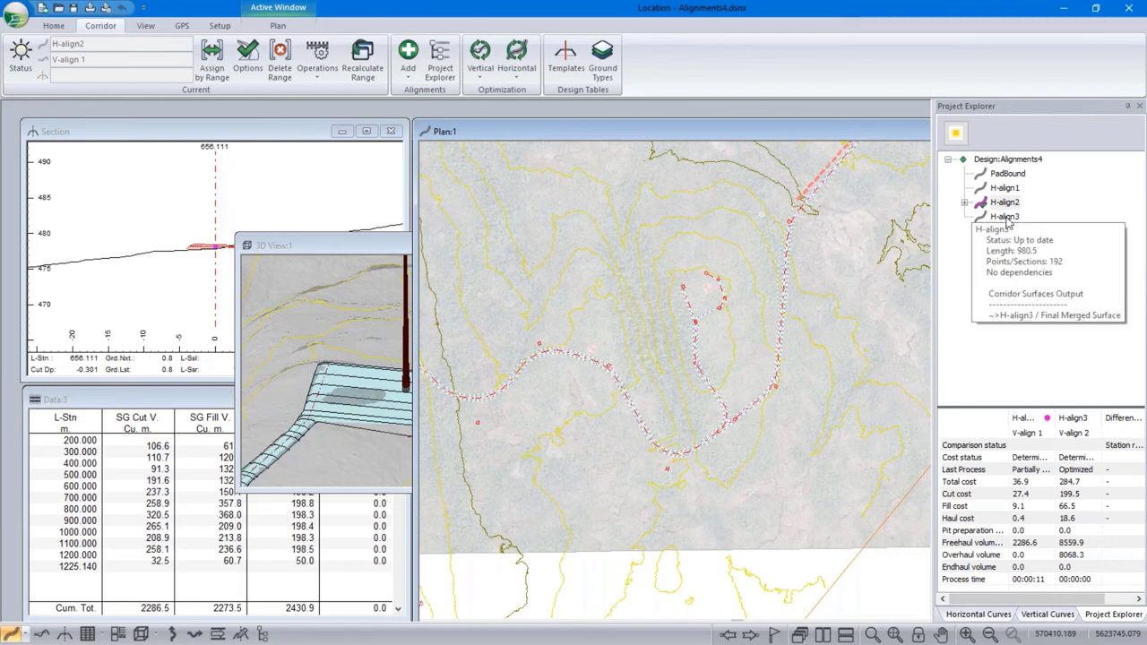
pyautogui.click(1004, 217)
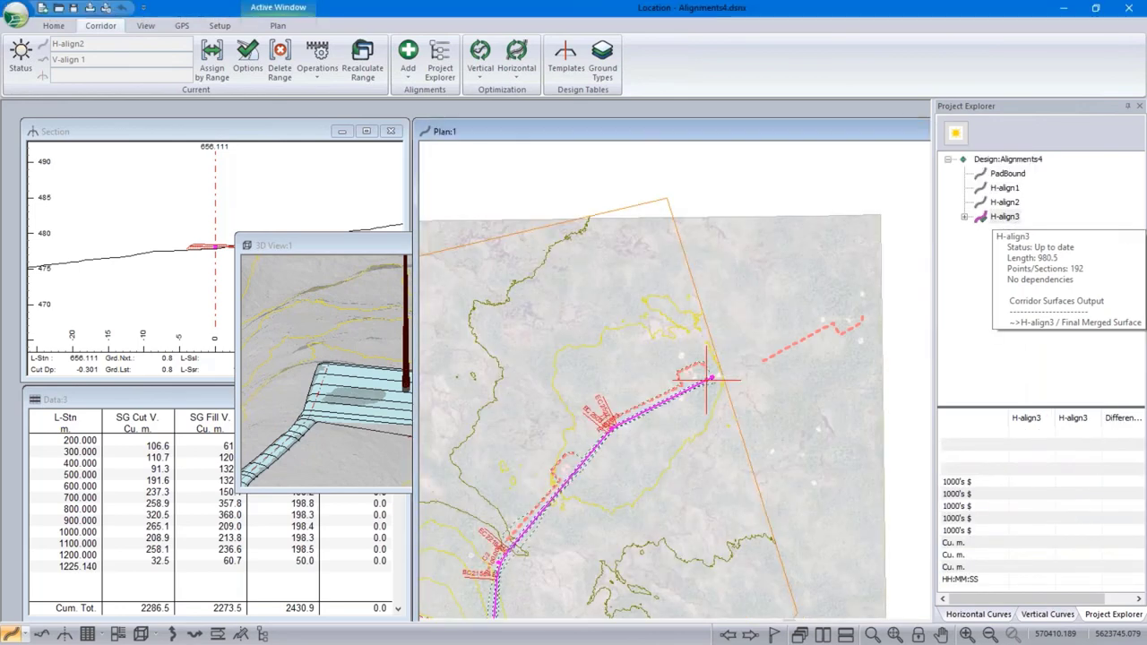
pyautogui.click(964, 217)
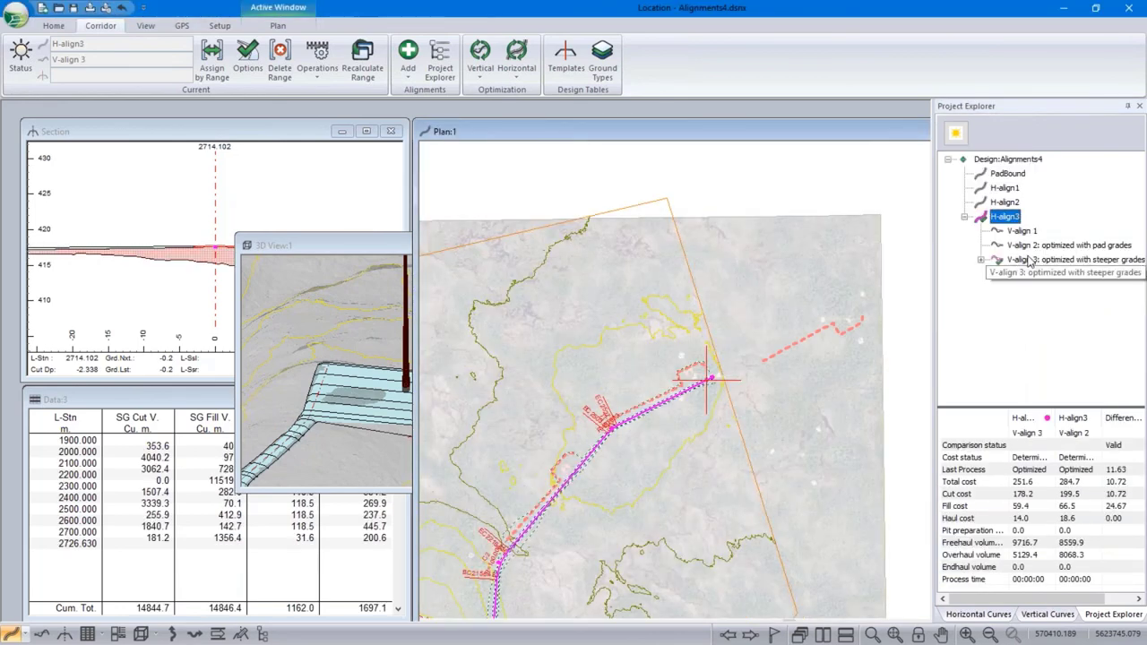
# Open the vertical optimization options of V-align 3 and add a waste pit accessed from the start of the alignment
pyautogui.rightClick(1023, 258)
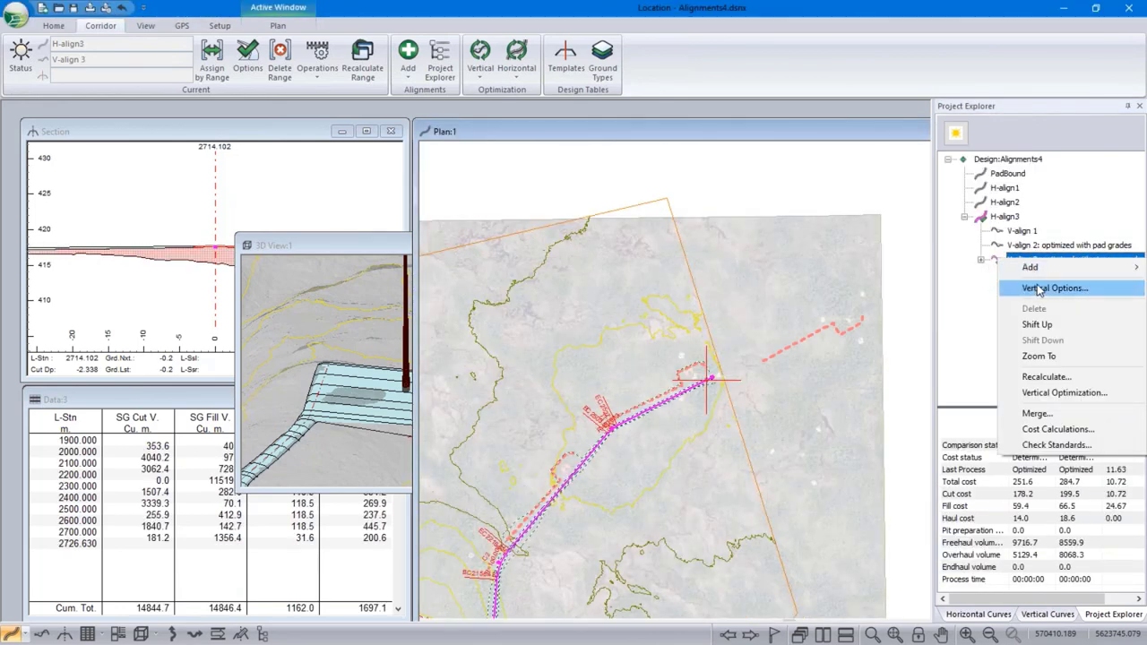
pyautogui.click(1037, 287)
pyautogui.click(466, 166)
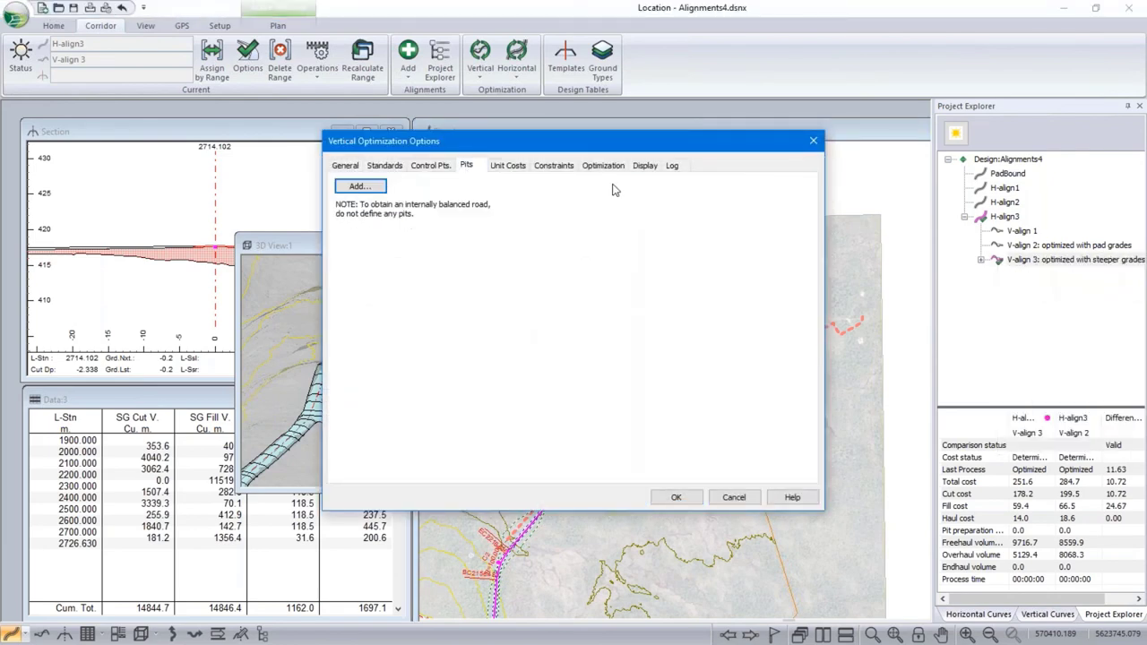
pyautogui.click(385, 186)
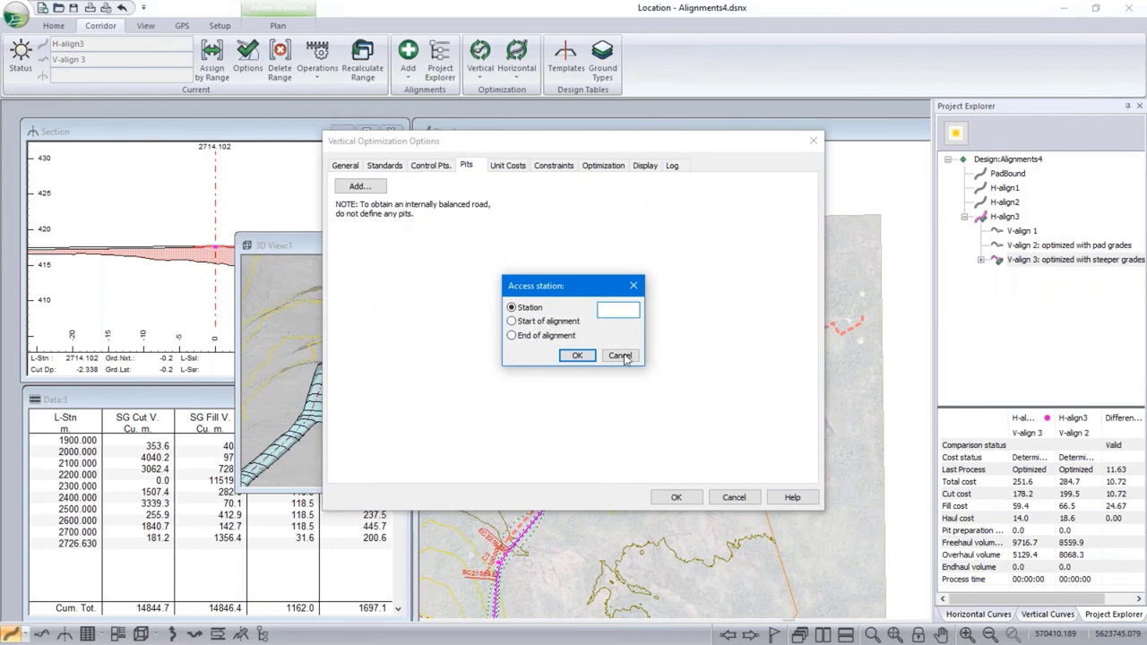
pyautogui.click(564, 324)
pyautogui.click(577, 355)
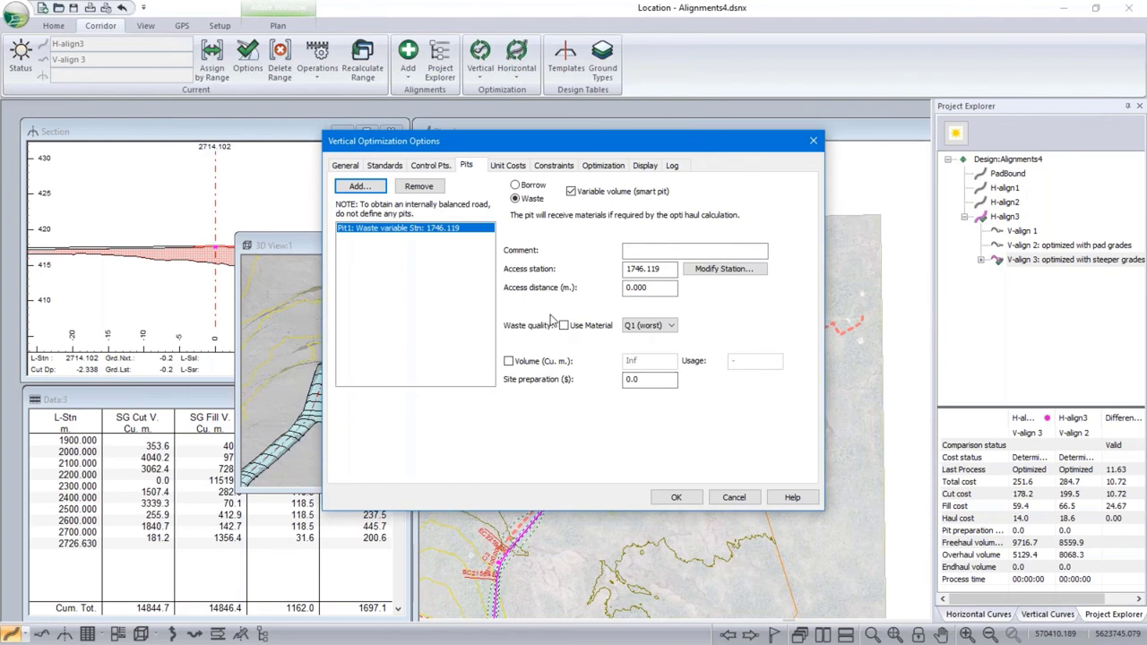
# Try the pit with a fixed volume, change it from waste to borrow, and cancel the optimization options
pyautogui.click(570, 191)
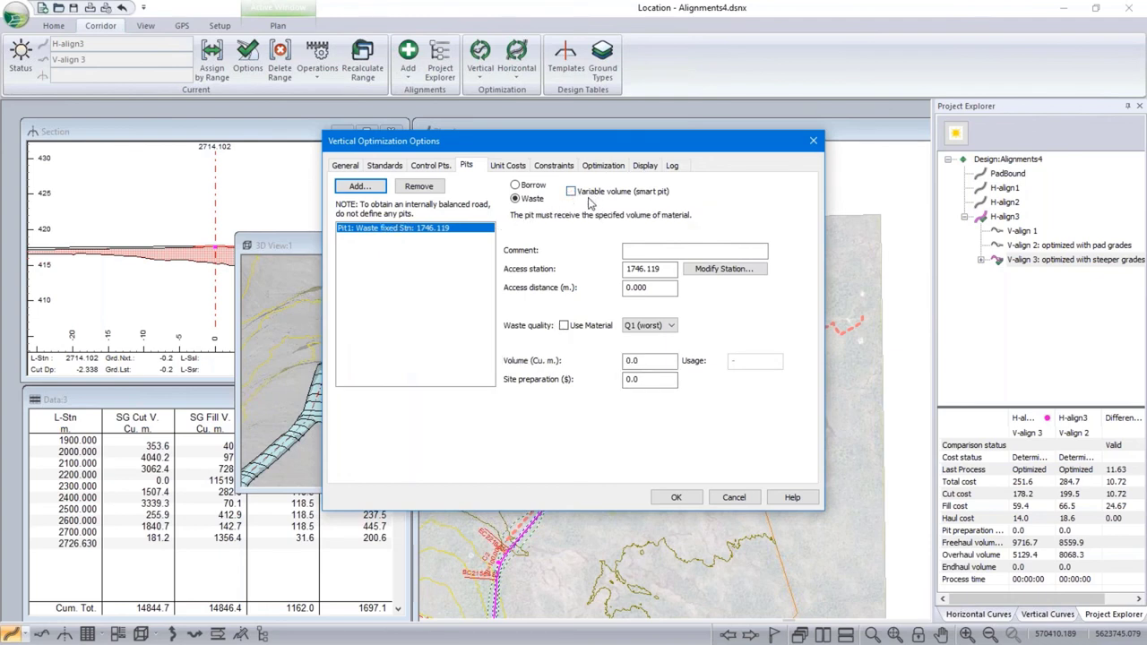
pyautogui.moveTo(627, 360); pyautogui.dragTo(695, 367)
pyautogui.click(749, 500)
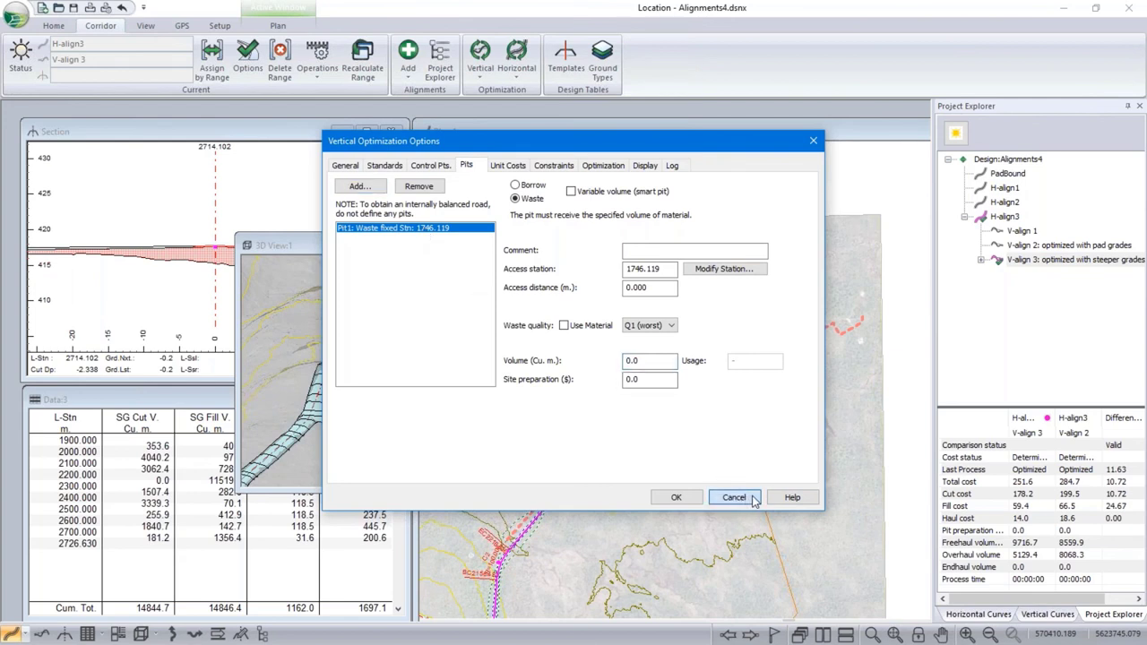
pyautogui.click(516, 186)
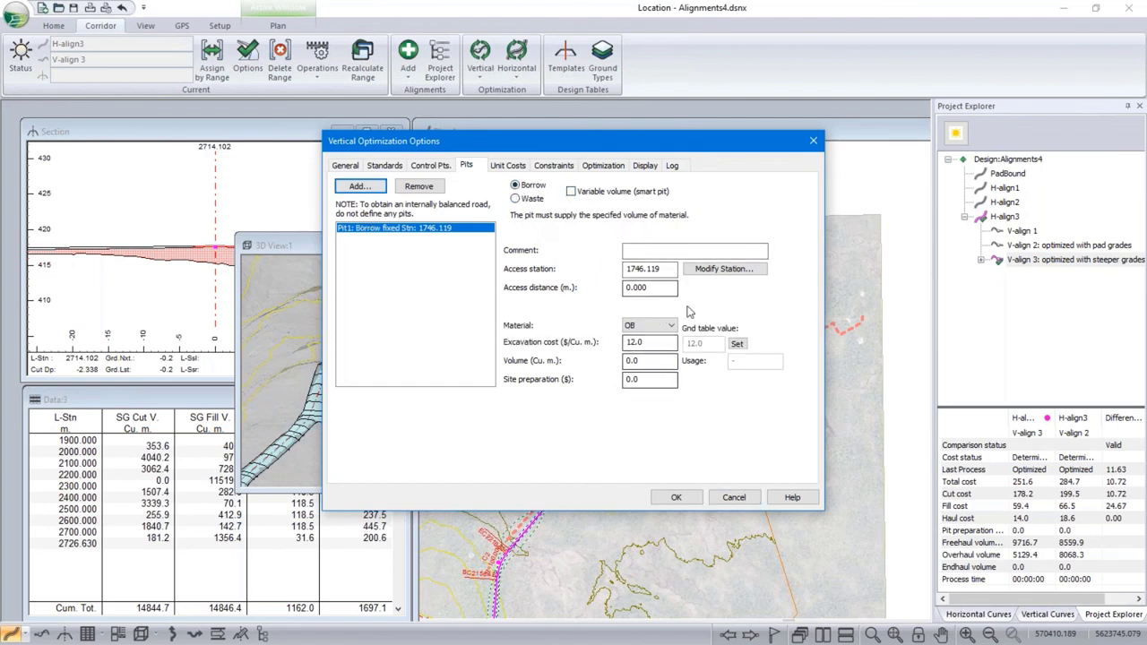
pyautogui.click(731, 498)
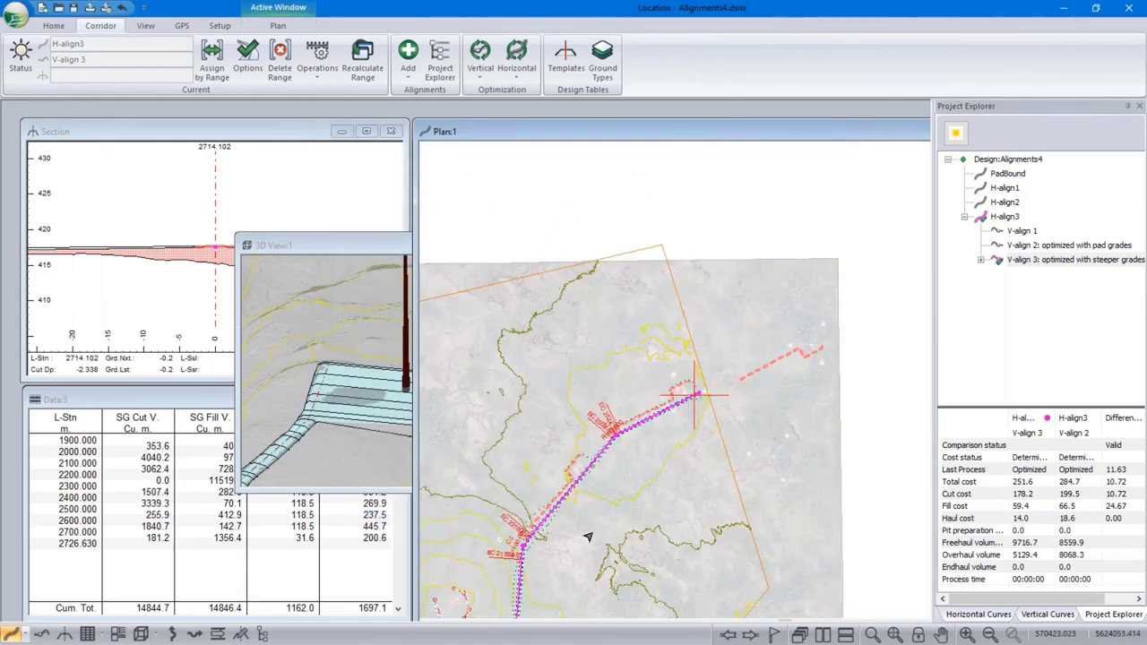
# Examine the full H-align3 road, its adjoining alignments and the pad locations in plan view
pyautogui.moveTo(655, 423); pyautogui.dragTo(686, 343, button='middle')
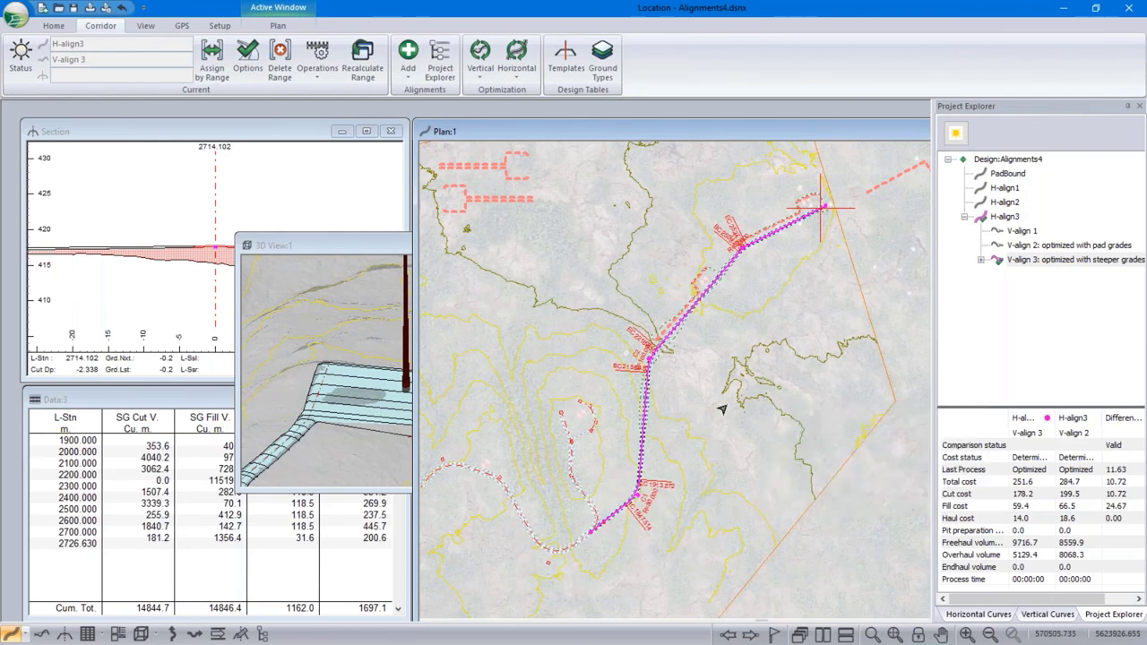
pyautogui.scroll(-1, 714, 386)
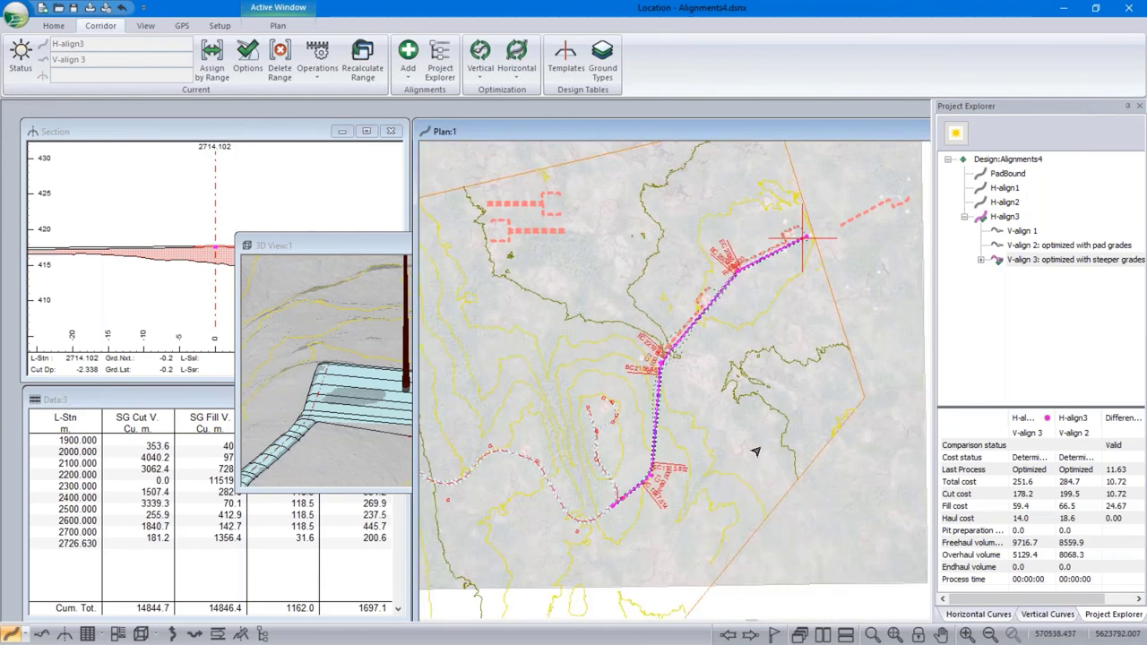
pyautogui.moveTo(755, 452)
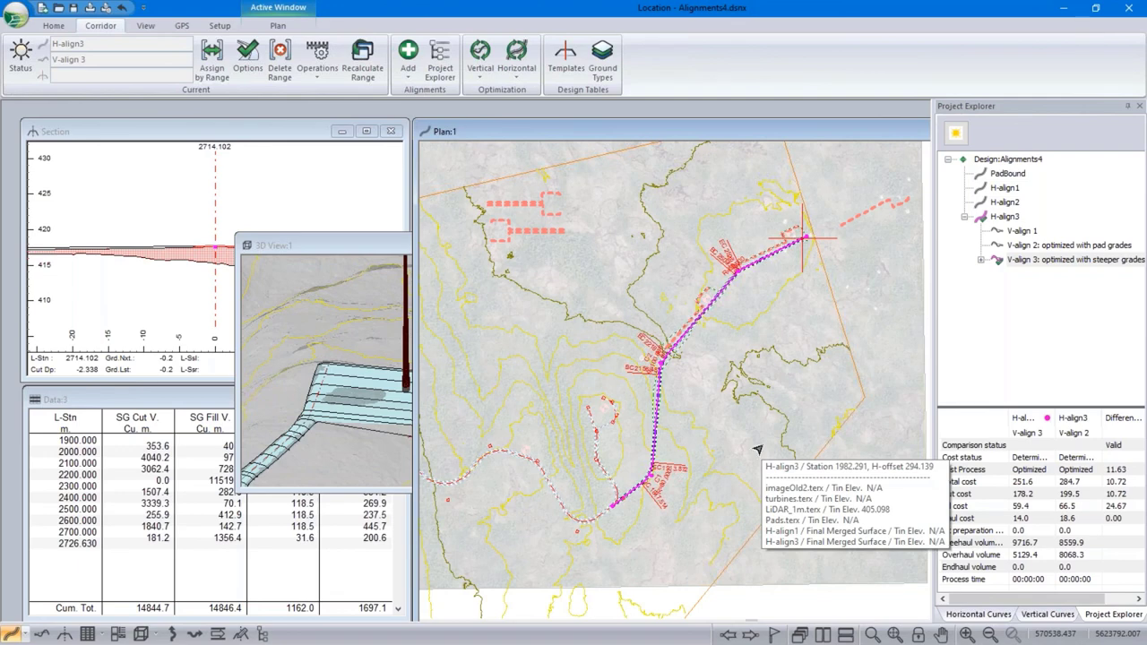
pyautogui.moveTo(580, 439)
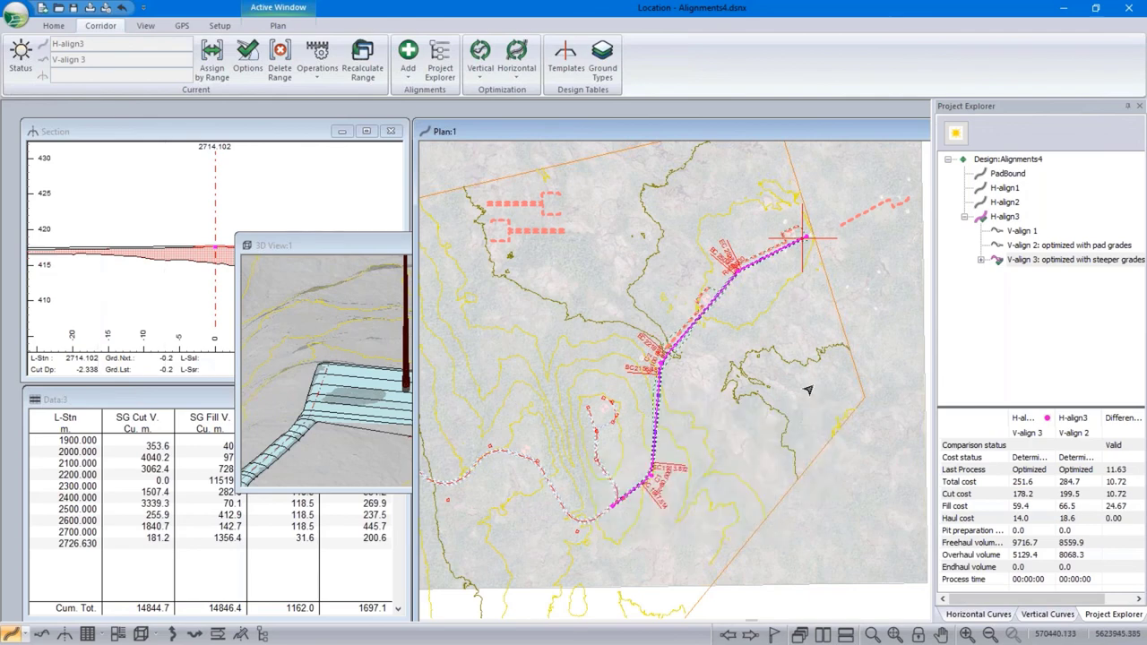
pyautogui.moveTo(821, 383)
pyautogui.moveTo(618, 504)
pyautogui.moveTo(634, 532)
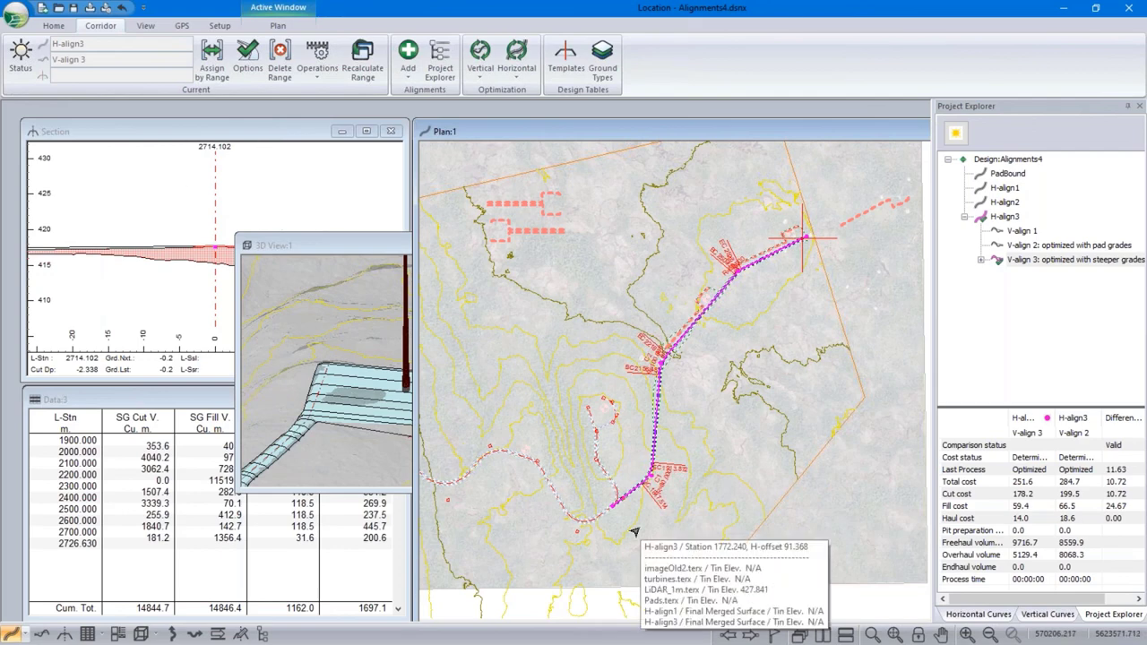